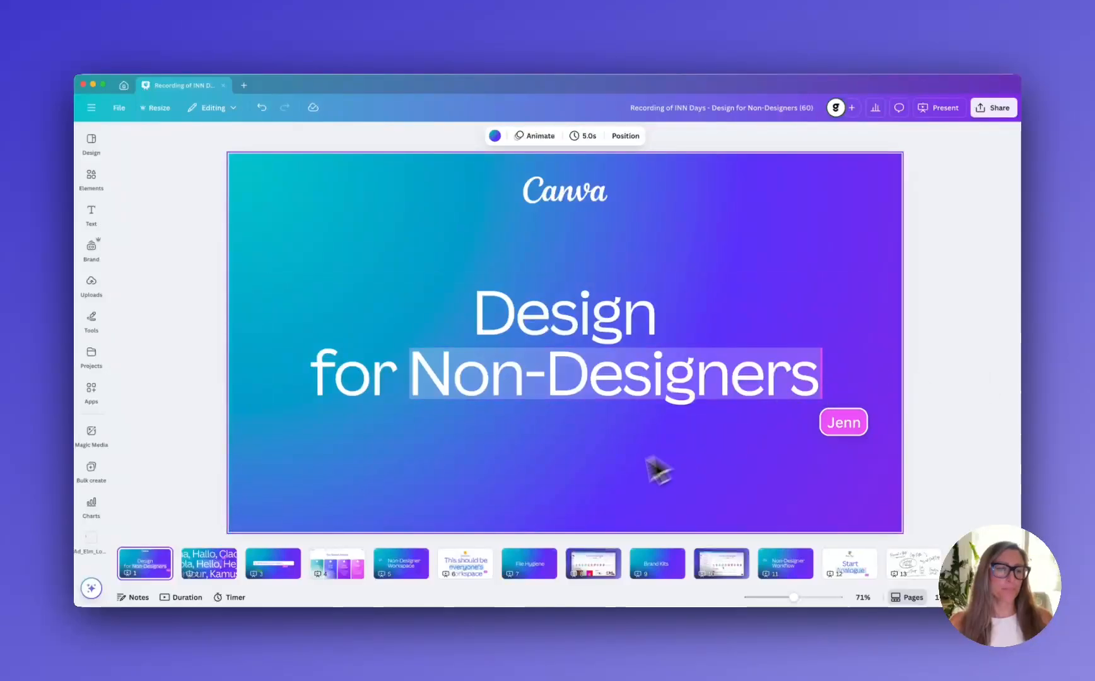
Go through the presentation slides one by one from slide 2 to slide 6
{"action": "left_click", "coordinate": [198, 579]}
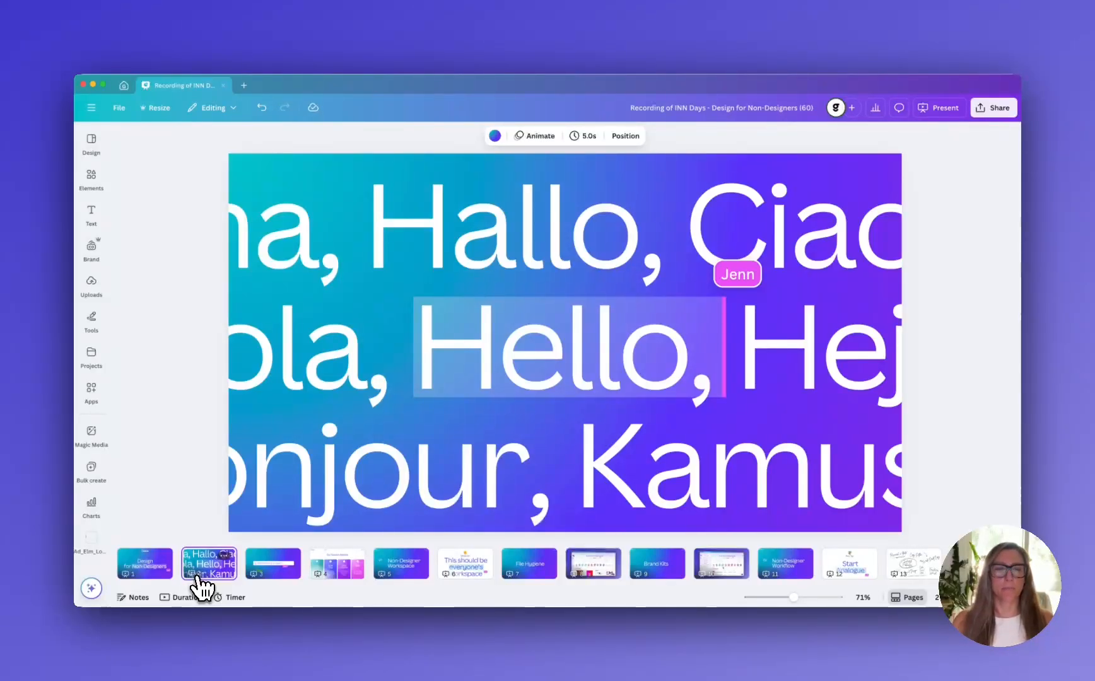
{"action": "left_click", "coordinate": [281, 578]}
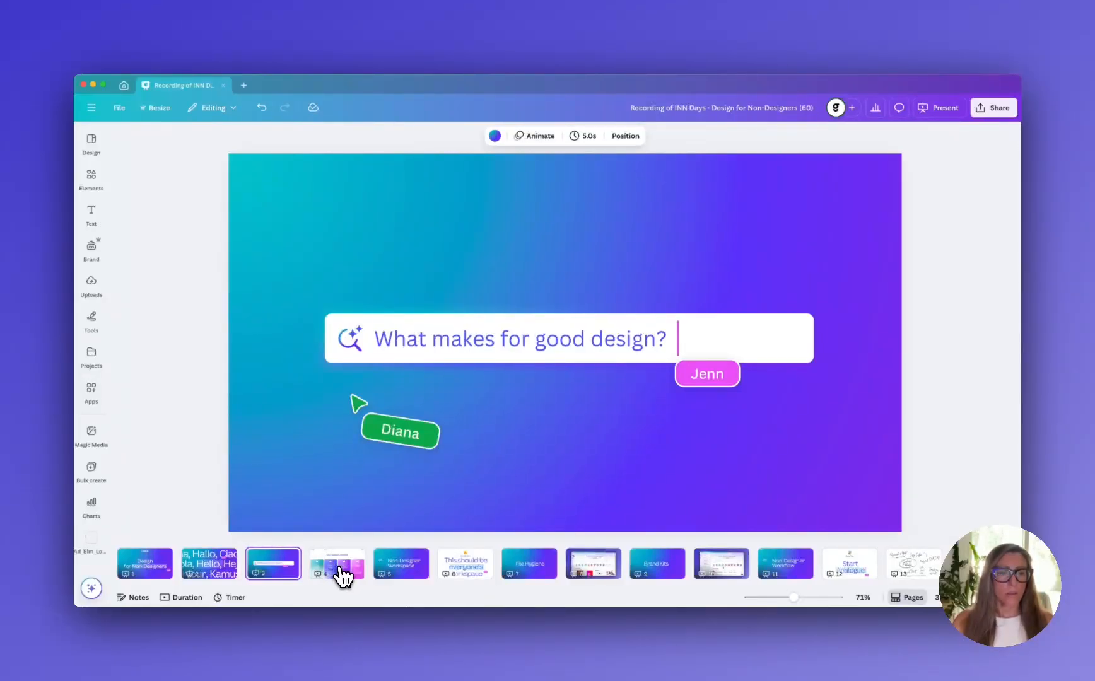
{"action": "left_click", "coordinate": [341, 577]}
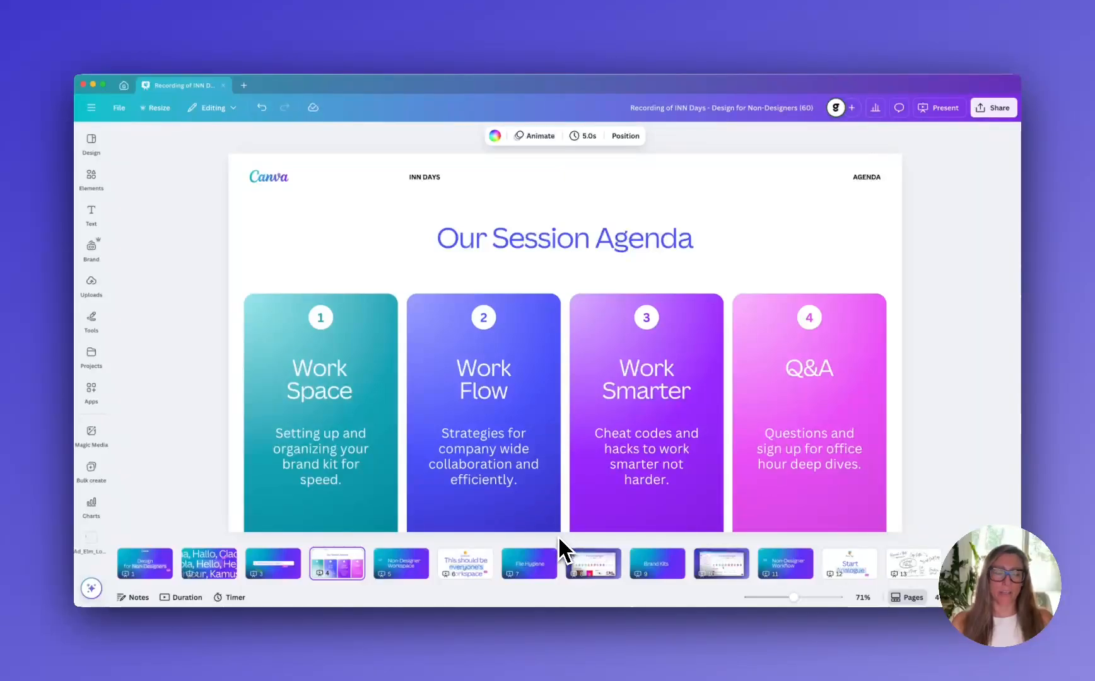
{"action": "left_click", "coordinate": [418, 573]}
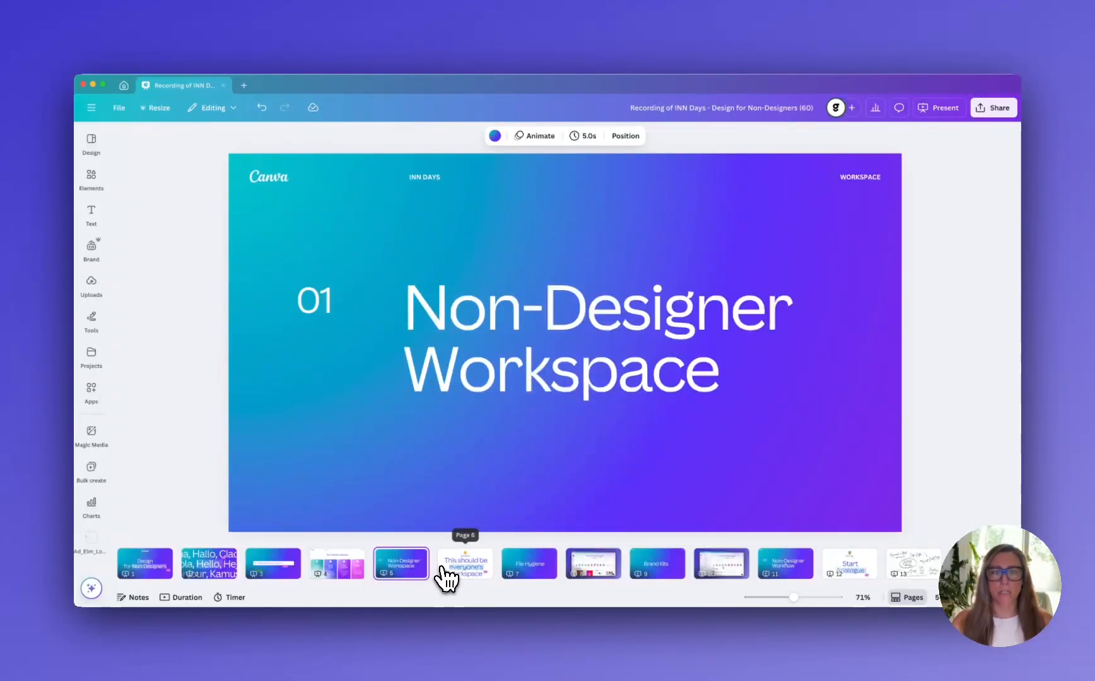
{"action": "left_click", "coordinate": [462, 577]}
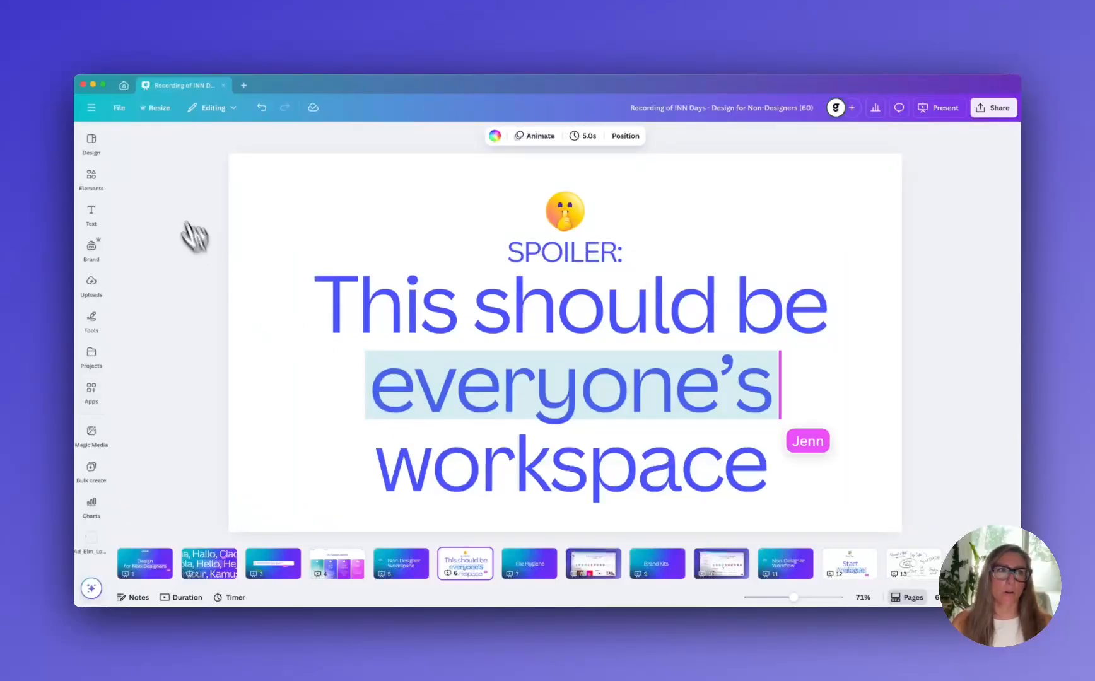
Leave the presentation for the home page and toggle the side menu closed and open again
{"action": "left_click", "coordinate": [123, 87]}
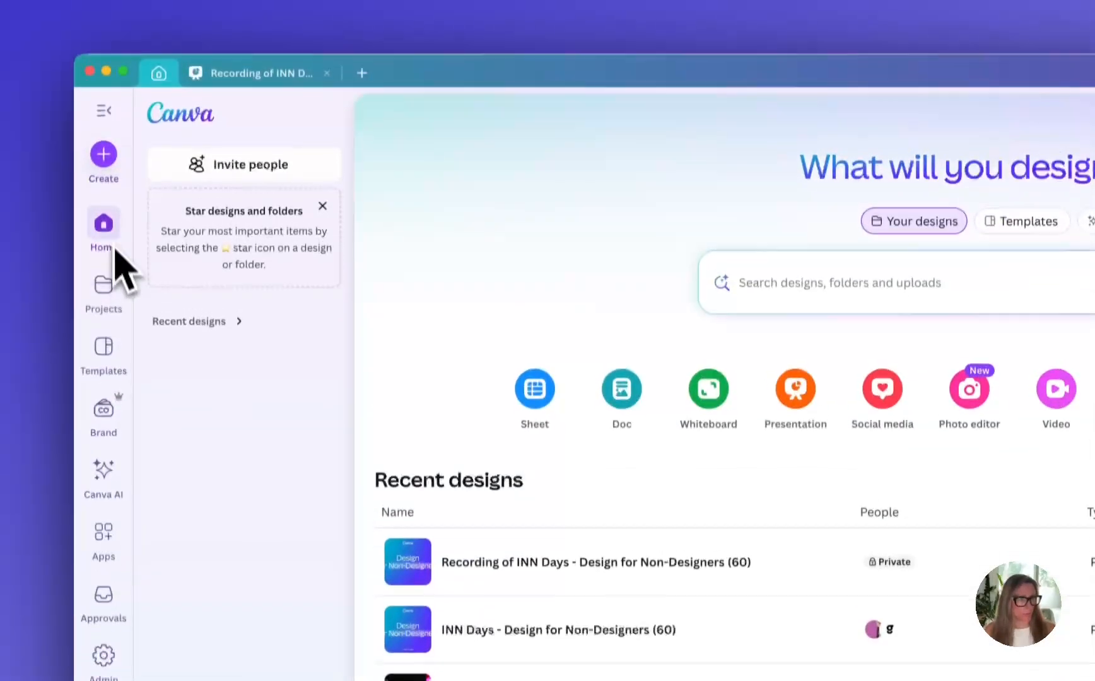
{"action": "left_click", "coordinate": [106, 110]}
{"action": "left_click", "coordinate": [106, 111]}
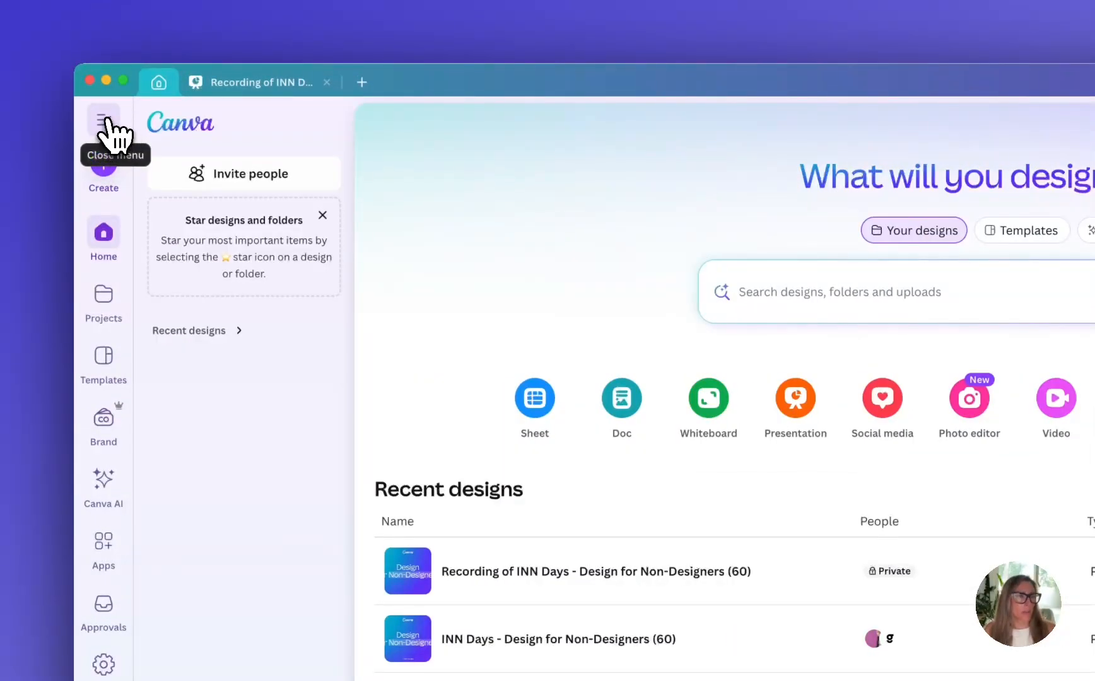
{"action": "left_click", "coordinate": [107, 119]}
{"action": "left_click", "coordinate": [108, 121]}
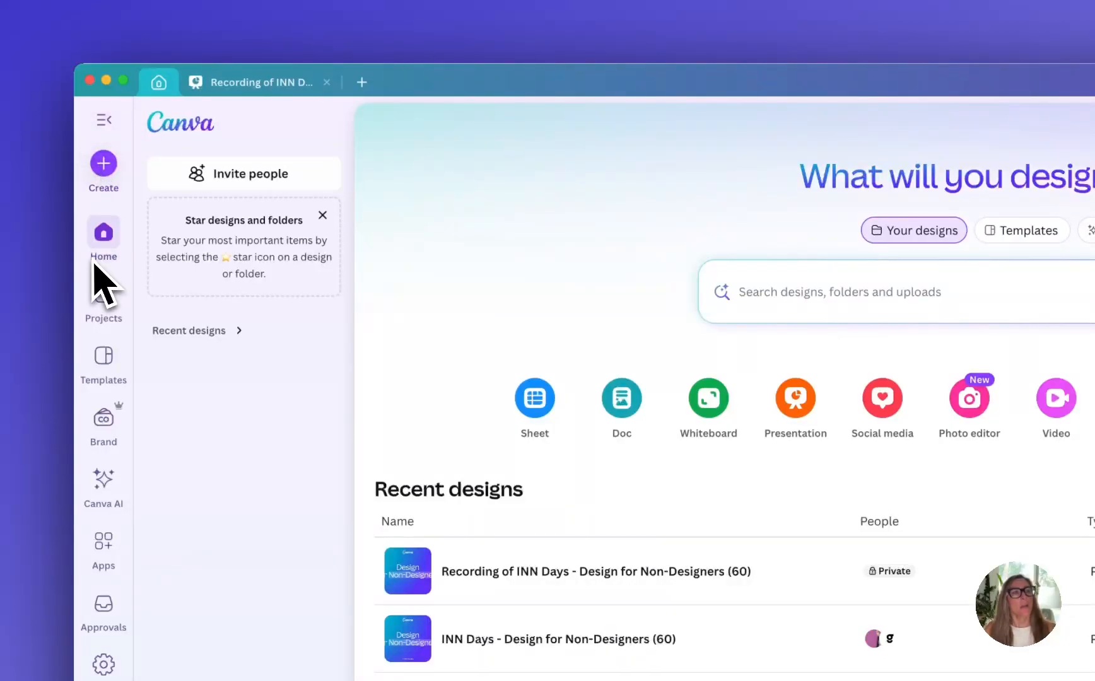
Browse the project folders and the designs, showing the designs as a thumbnail grid
{"action": "left_click", "coordinate": [102, 298]}
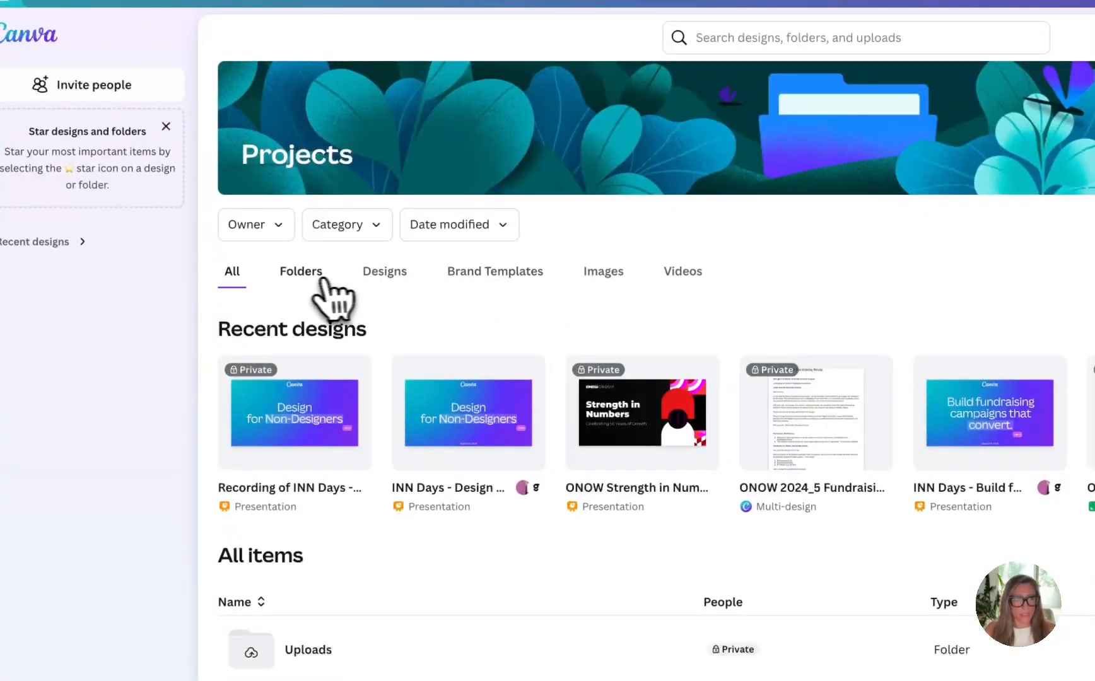
{"action": "left_click", "coordinate": [300, 272]}
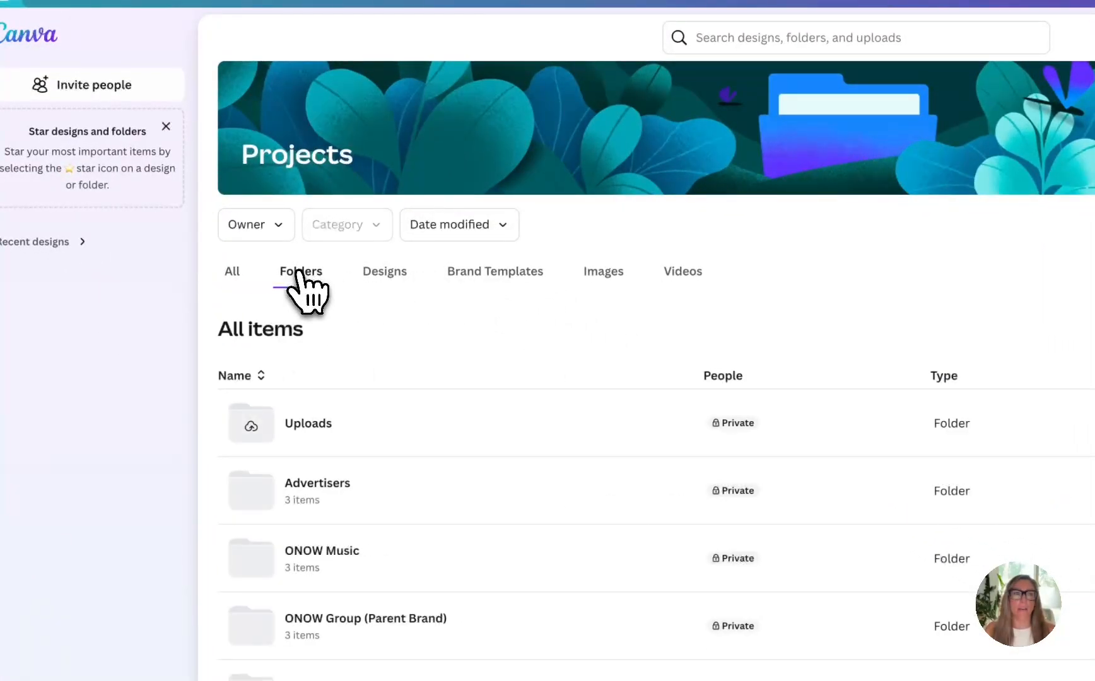
{"action": "scroll", "coordinate": [428, 429], "scroll_direction": "down", "scroll_amount": 1}
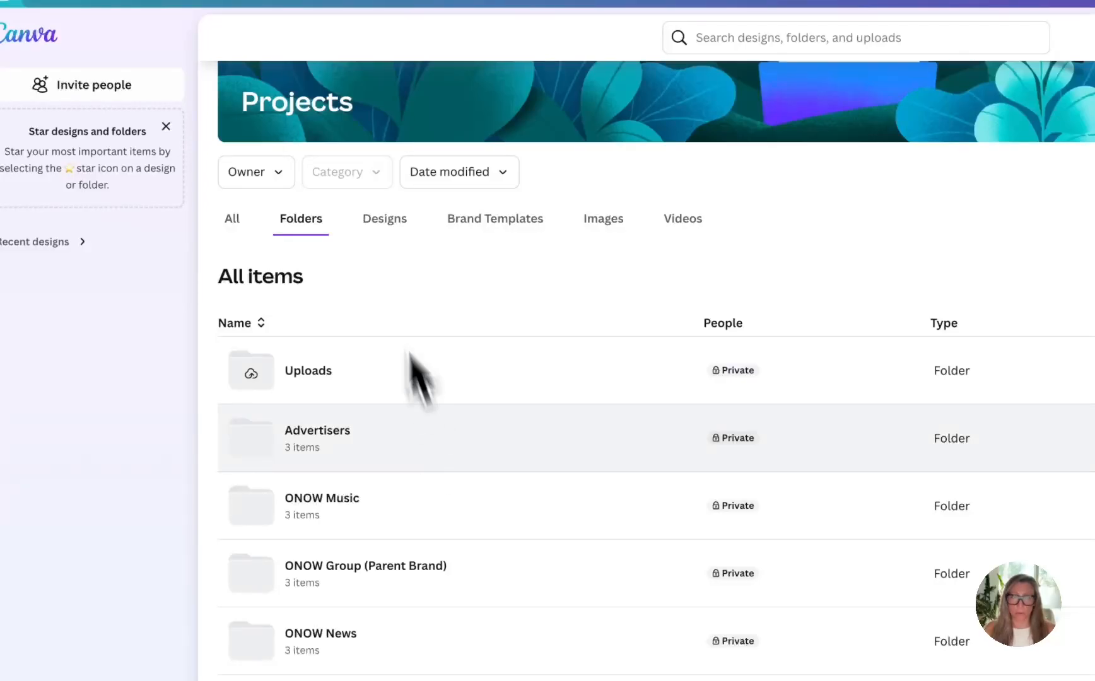
{"action": "left_click", "coordinate": [370, 217]}
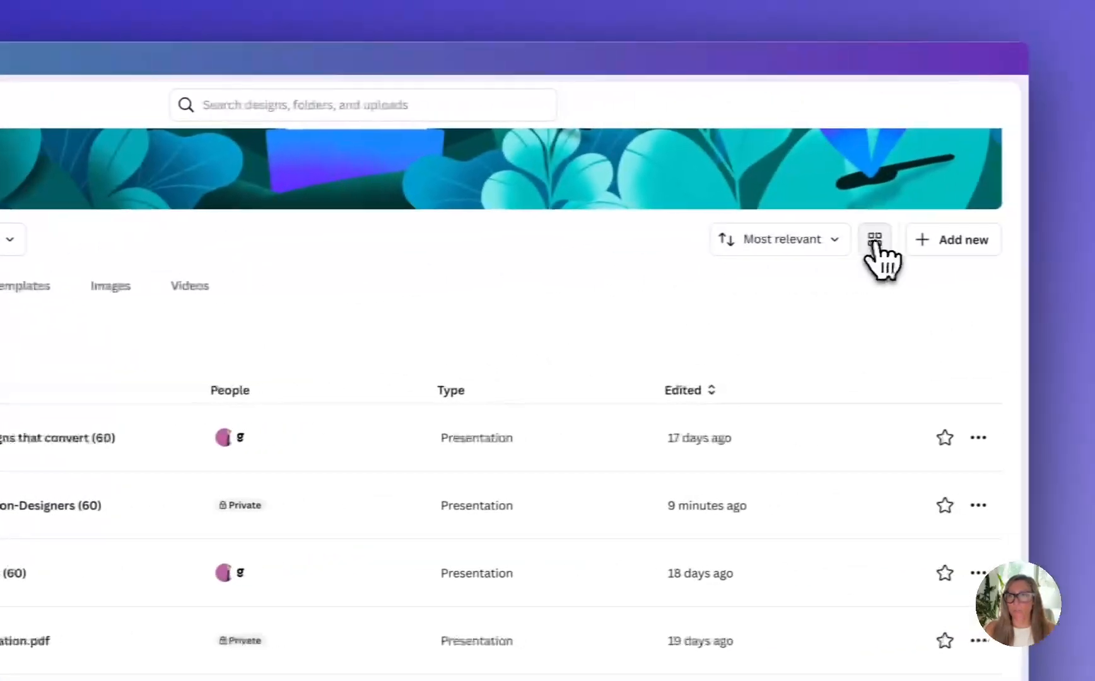
{"action": "left_click", "coordinate": [872, 240]}
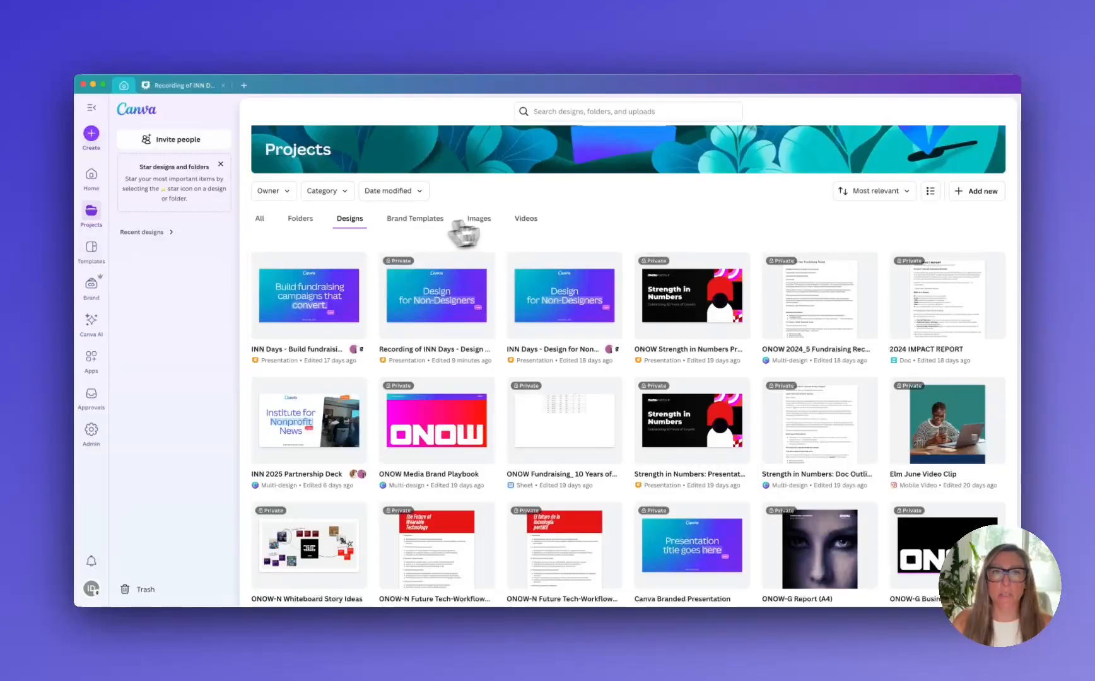
{"action": "scroll", "coordinate": [511, 242], "scroll_direction": "up", "scroll_amount": 1}
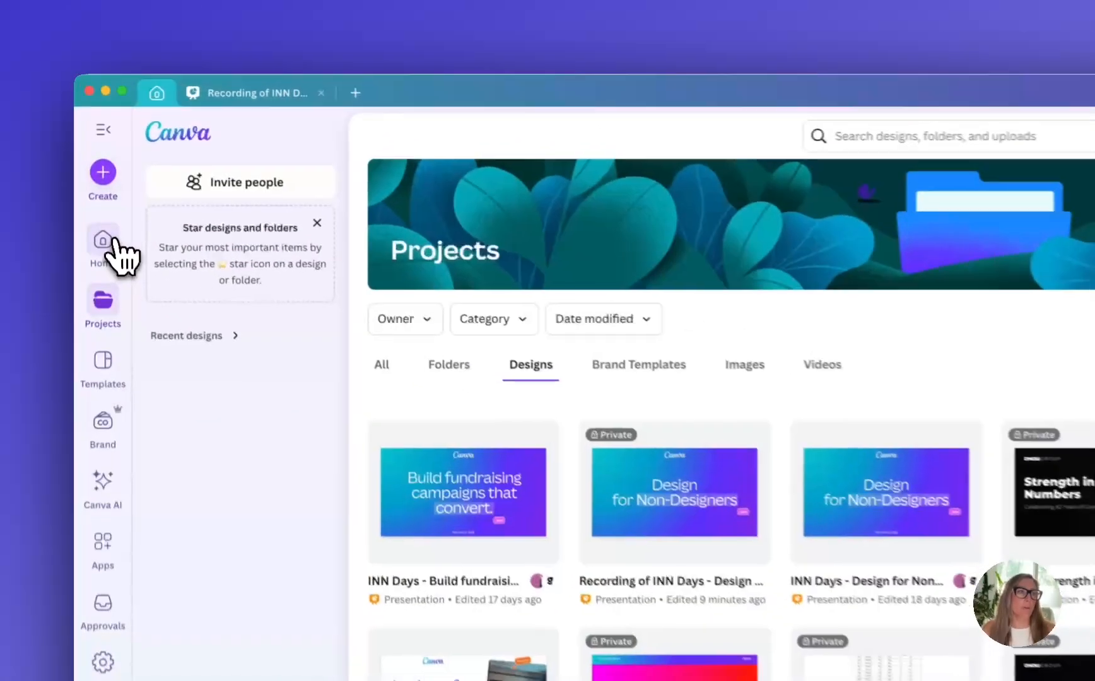
Revisit the home page, then show only the folders in Projects as a list
{"action": "left_click", "coordinate": [91, 174]}
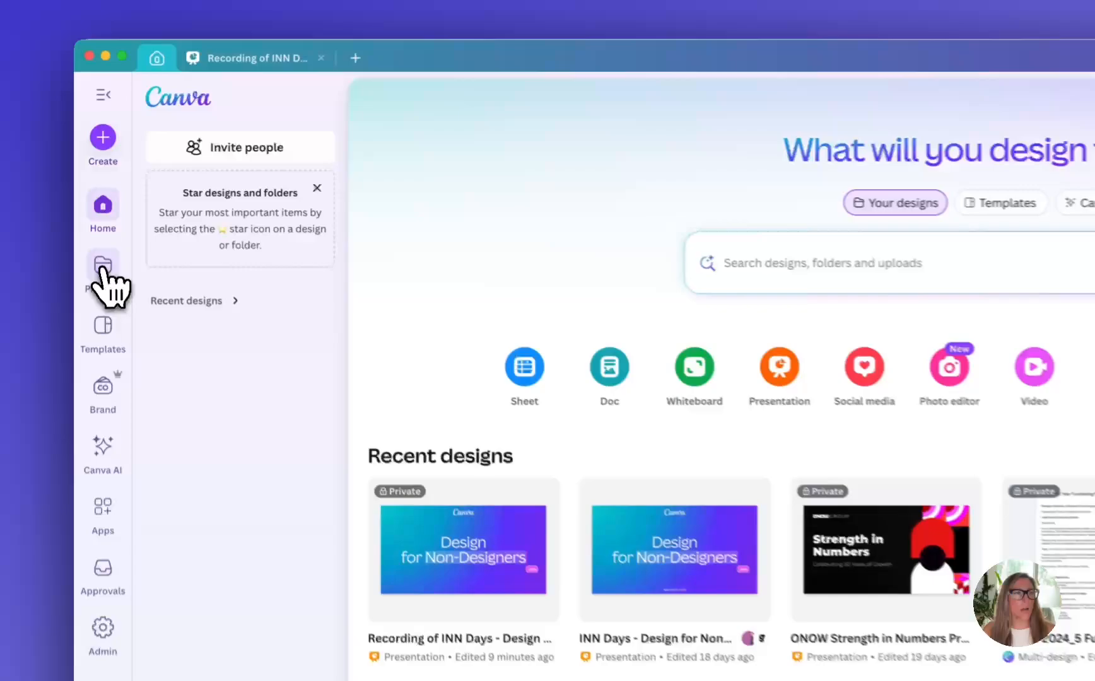
{"action": "left_click", "coordinate": [90, 213]}
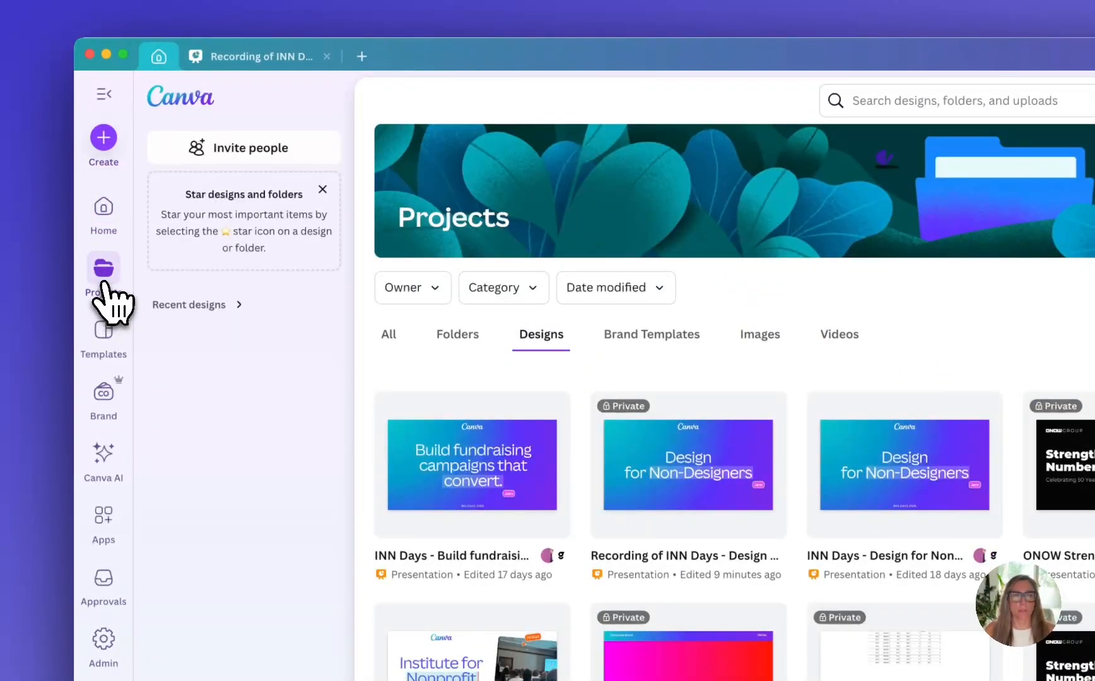
{"action": "left_click", "coordinate": [459, 339]}
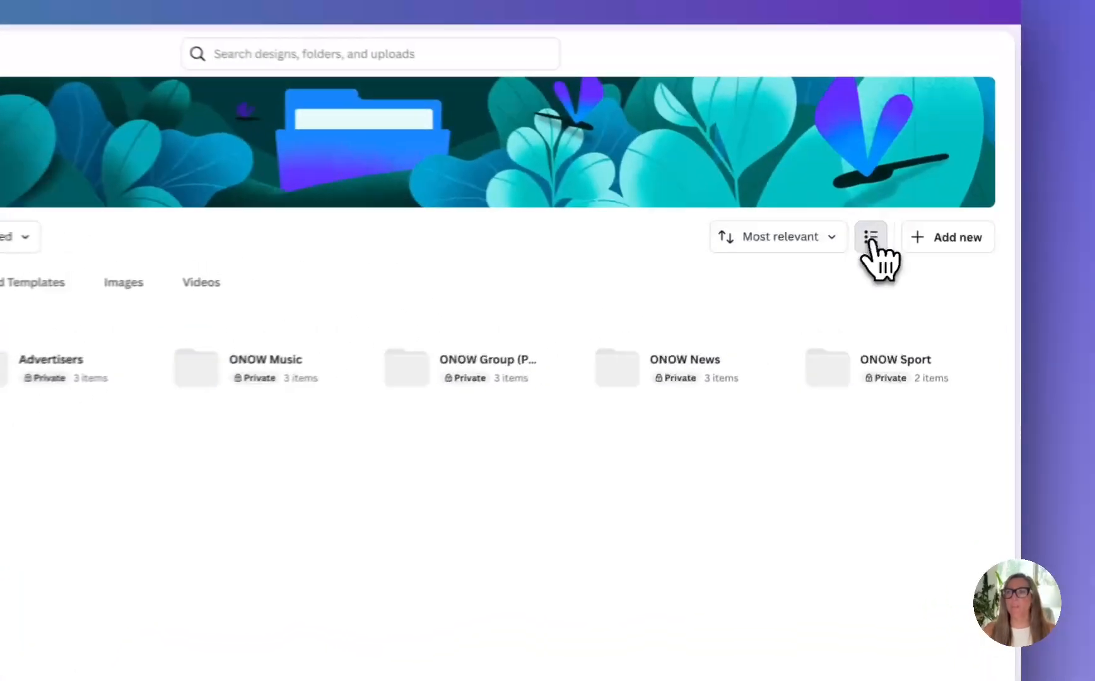
{"action": "left_click", "coordinate": [870, 238]}
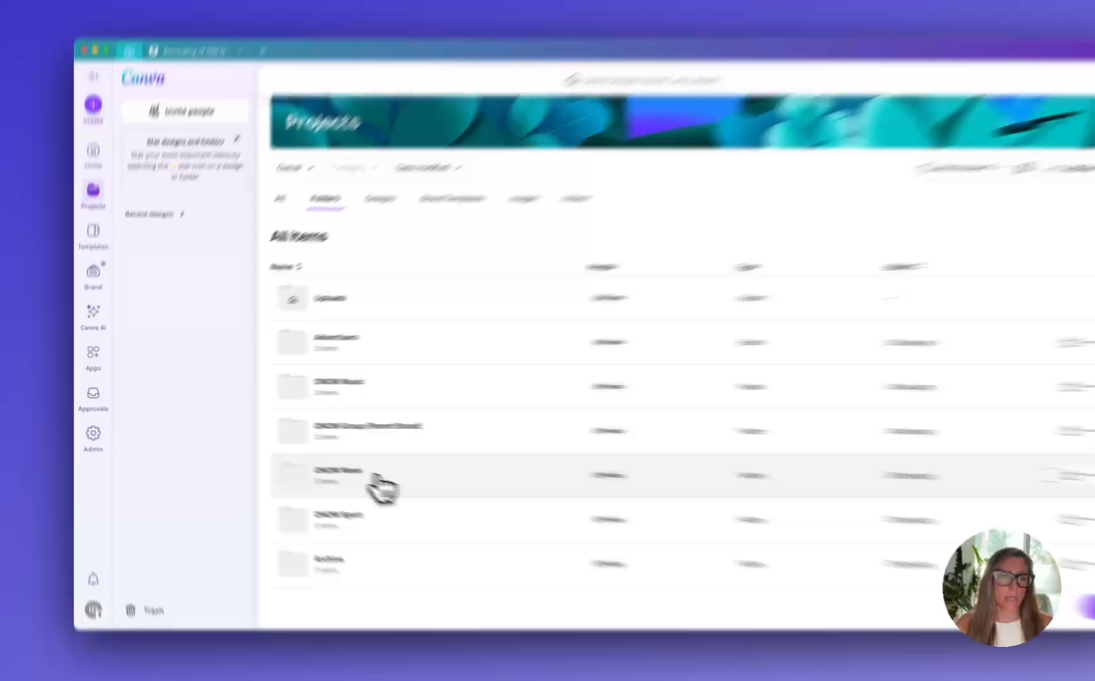
Star the ONOW-N Icons and ONOW-N Elements folders in ONOW News' brand assets and view them on the home page
{"action": "left_click", "coordinate": [341, 445]}
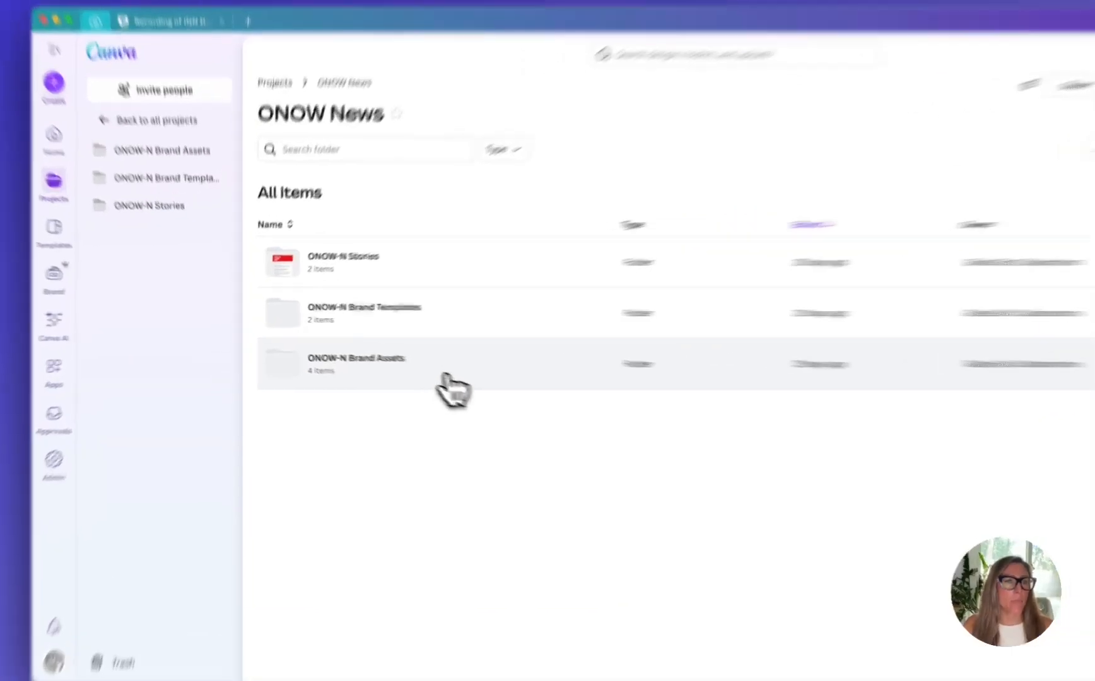
{"action": "left_click", "coordinate": [407, 374]}
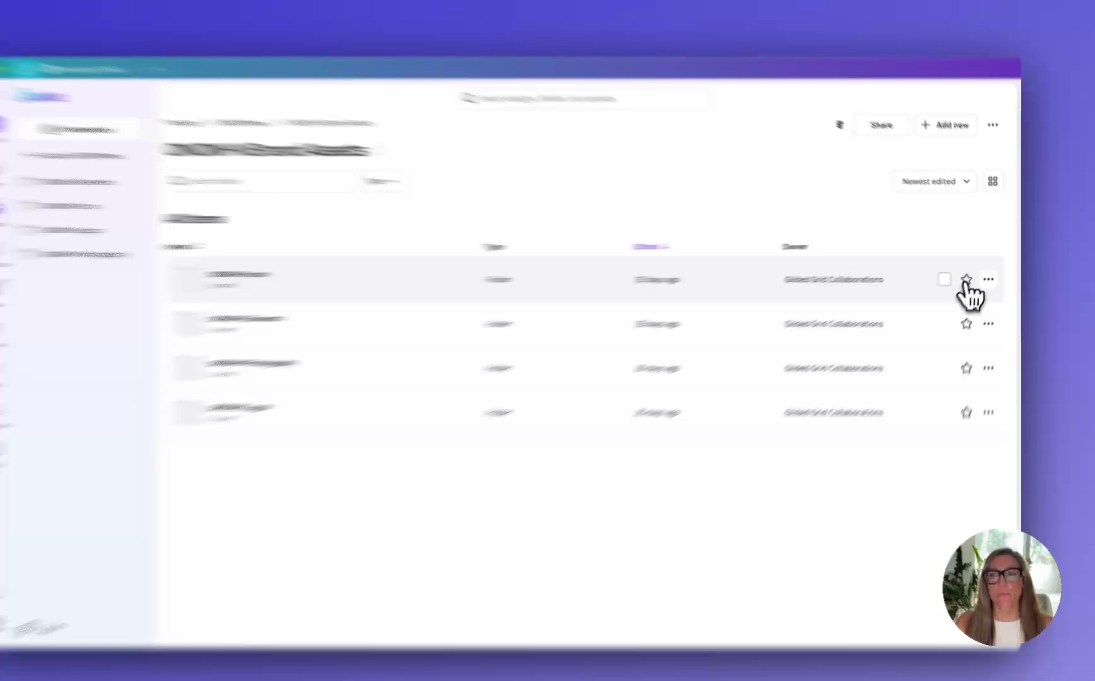
{"action": "left_click", "coordinate": [971, 275]}
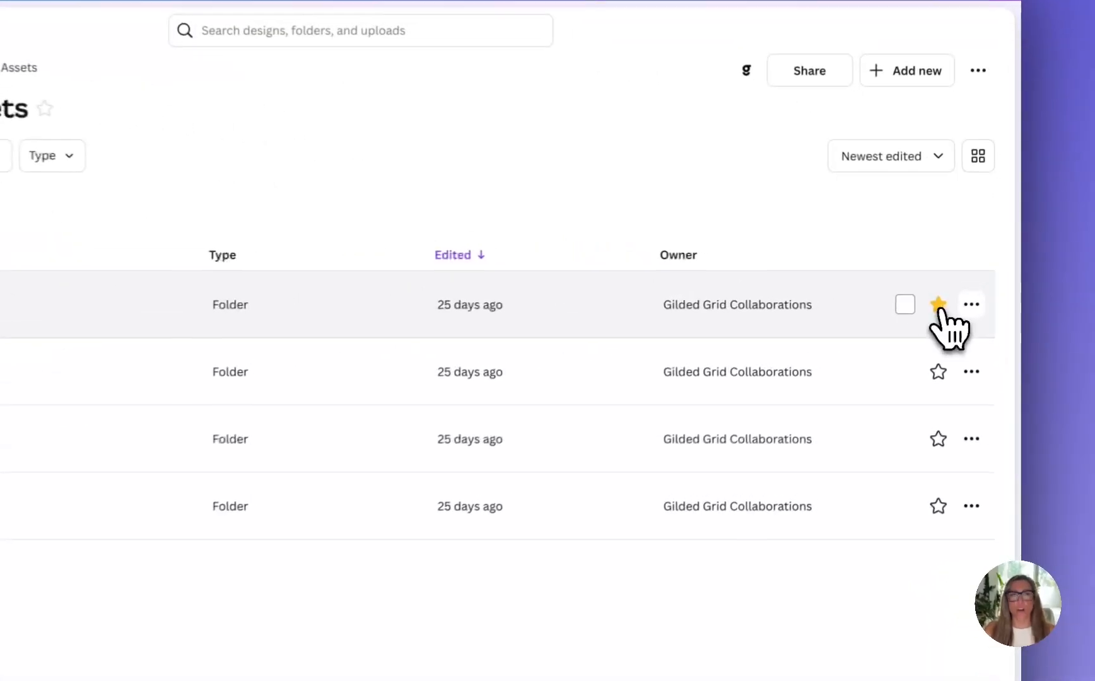
{"action": "left_click", "coordinate": [938, 371]}
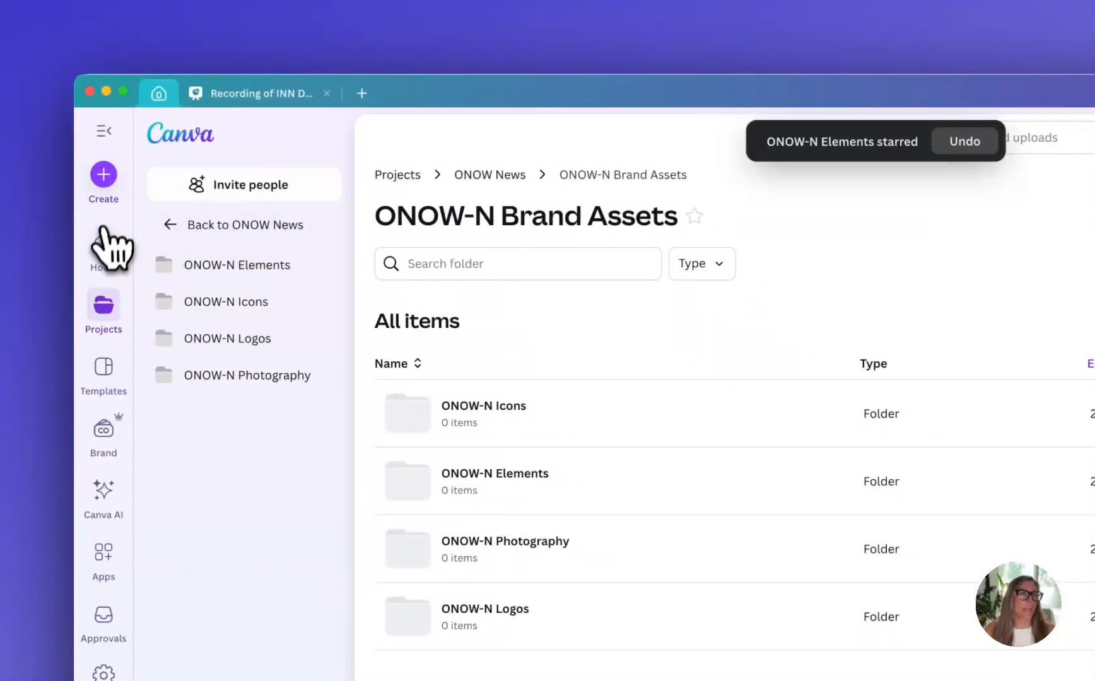
{"action": "left_click", "coordinate": [105, 250]}
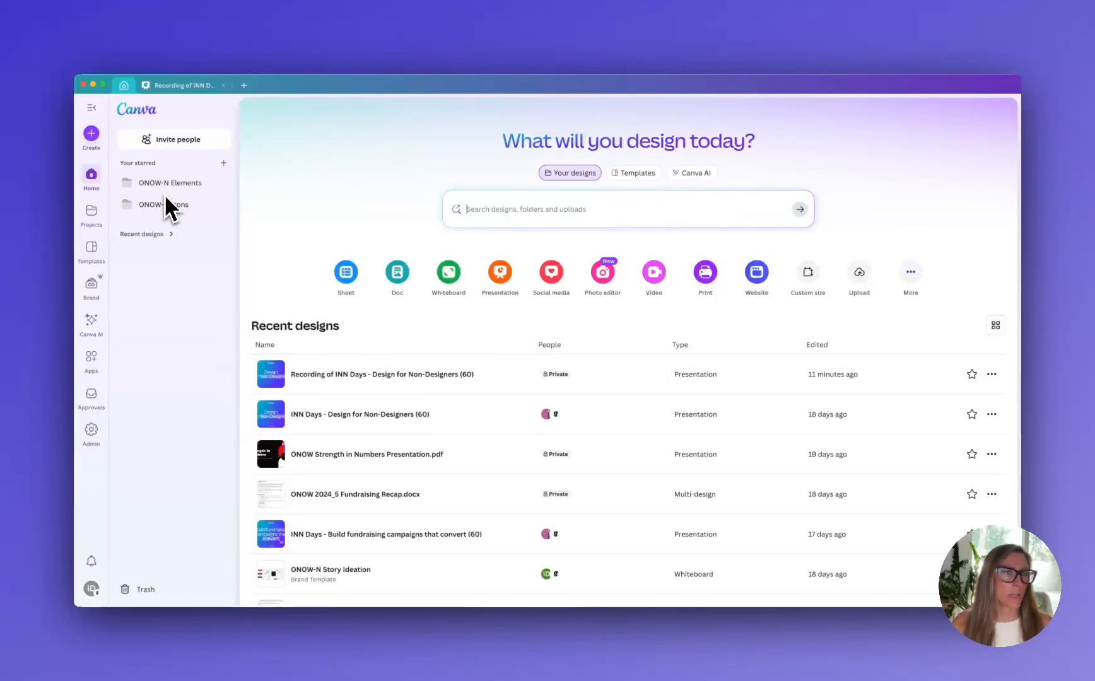
Open the ONOW Group (Parent Brand) folder from the project folders
{"action": "left_click", "coordinate": [100, 219]}
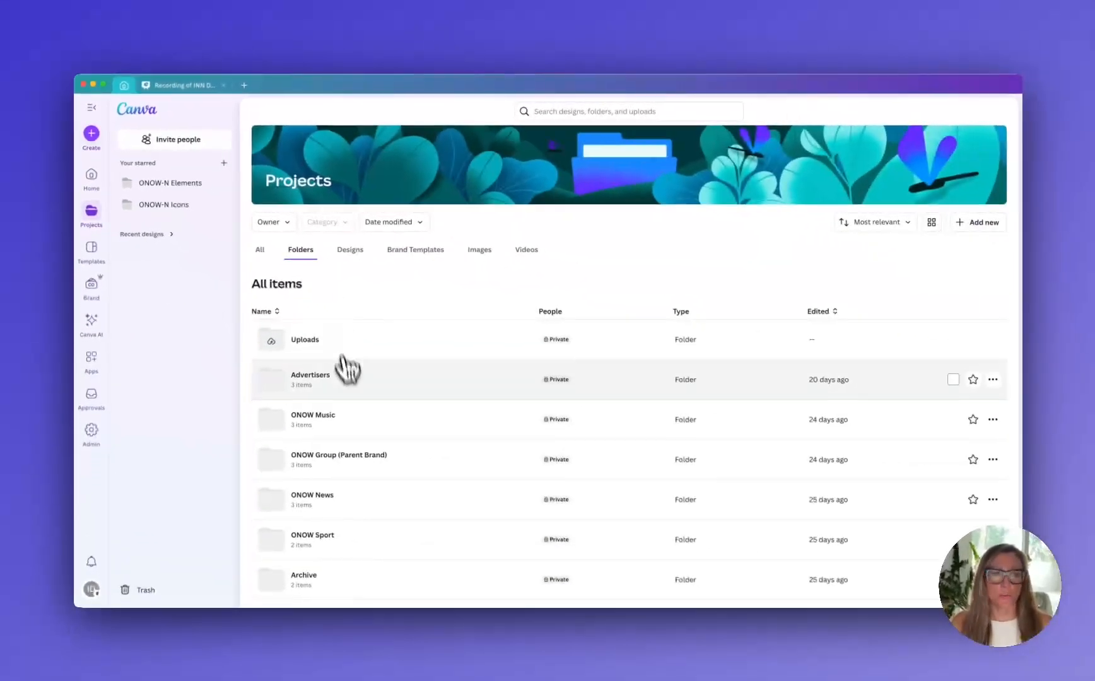
{"action": "scroll", "coordinate": [346, 369], "scroll_direction": "down", "scroll_amount": 1}
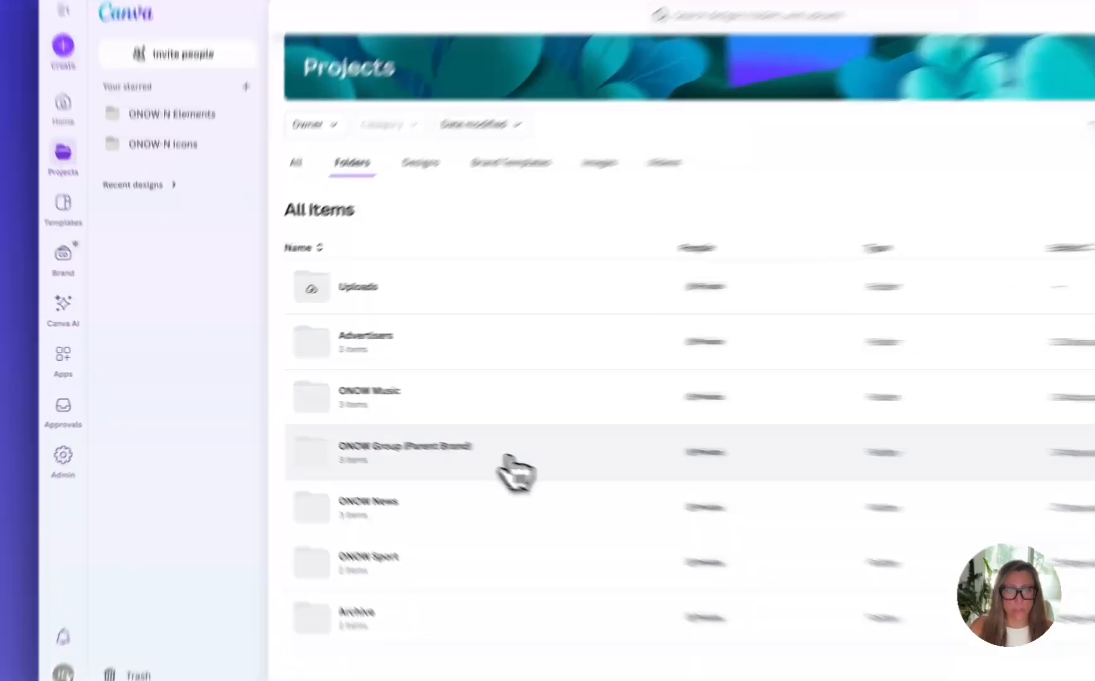
{"action": "left_click", "coordinate": [388, 430]}
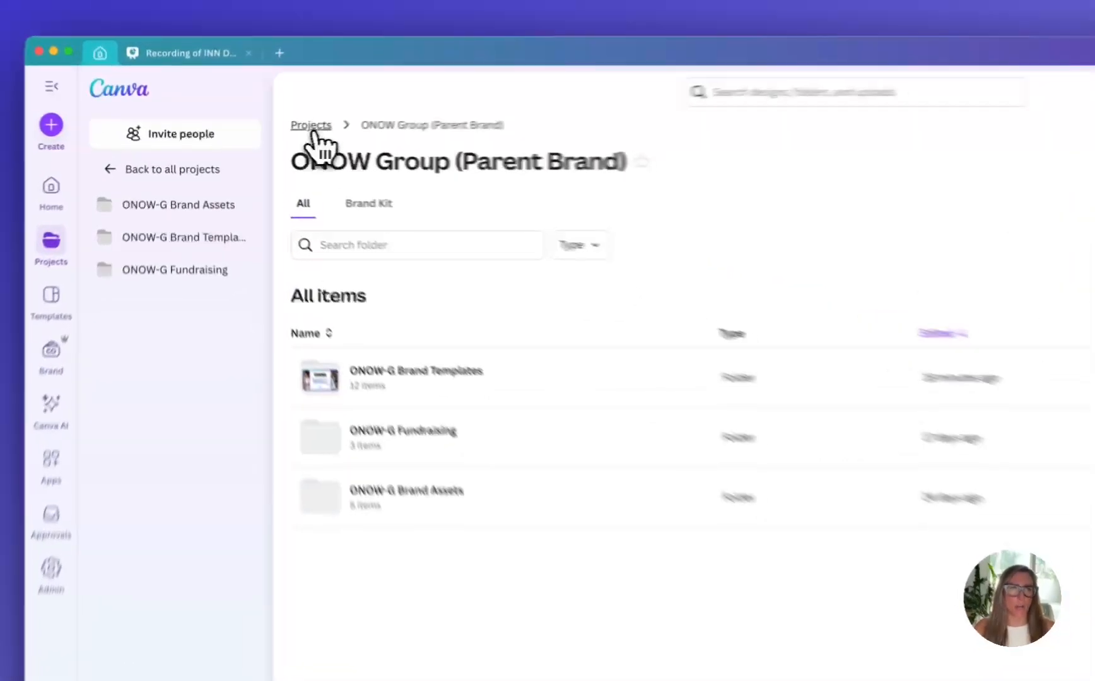
Return to all projects, browse the designs as a thumbnail grid, and go back to the folders
{"action": "left_click", "coordinate": [265, 133]}
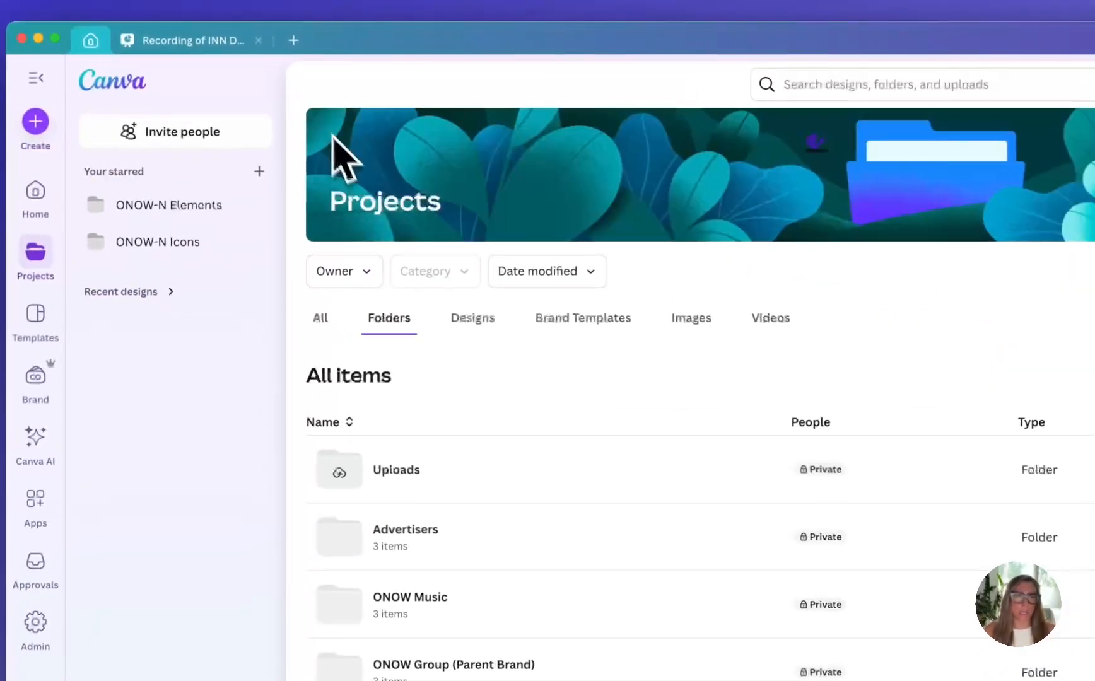
{"action": "left_click", "coordinate": [490, 325]}
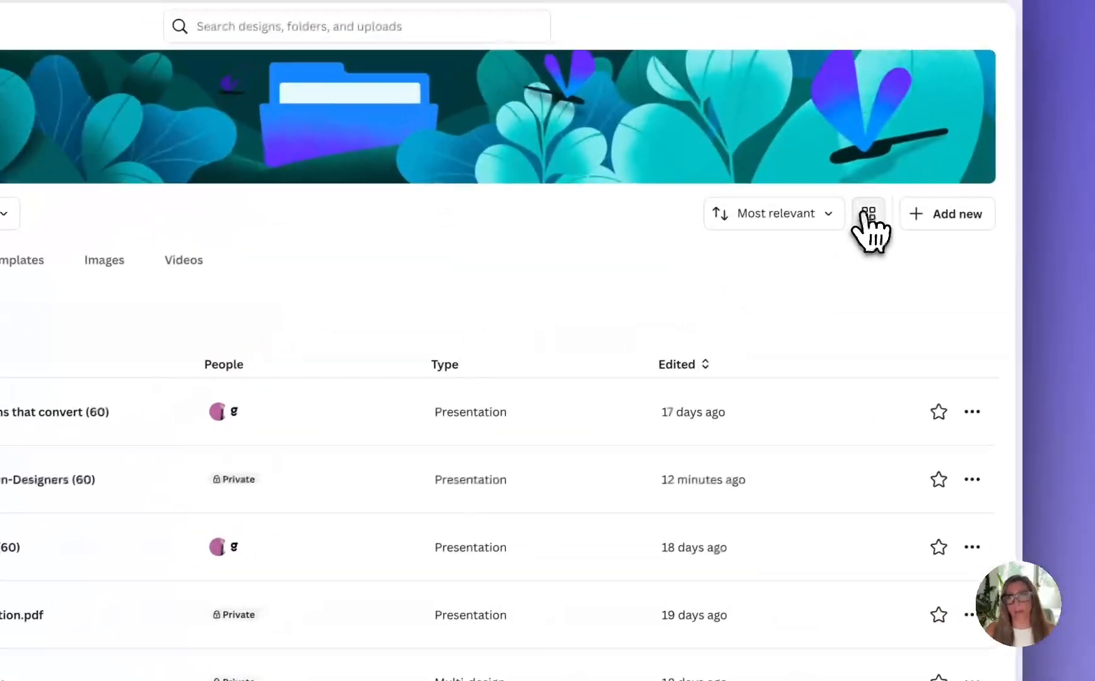
{"action": "left_click", "coordinate": [868, 215]}
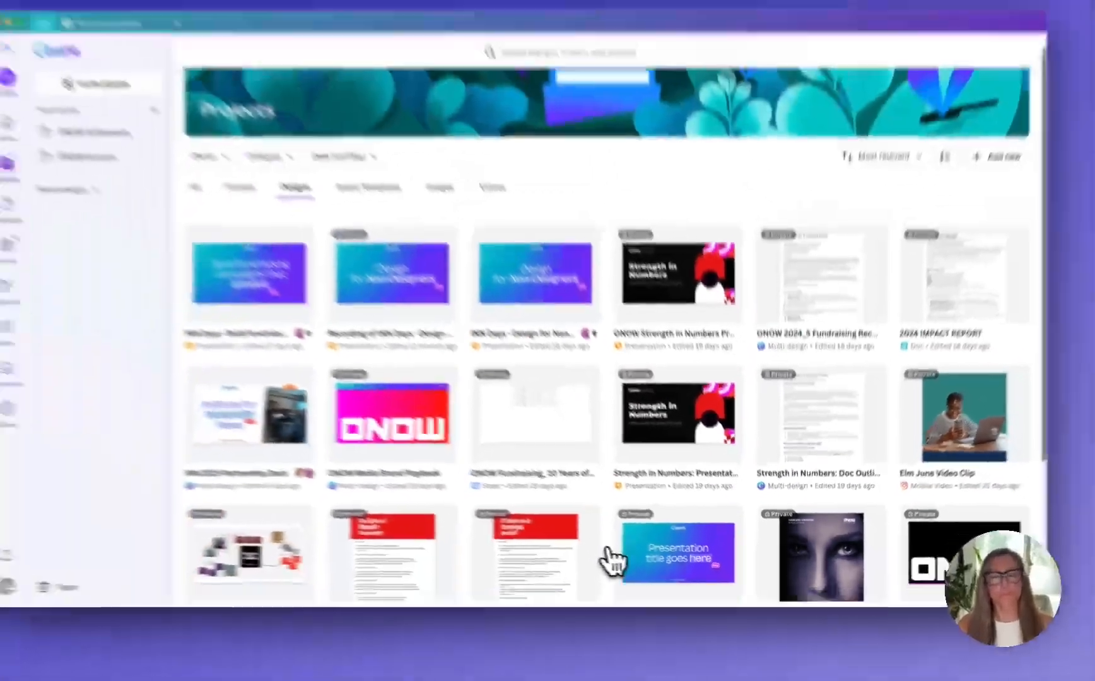
{"action": "scroll", "coordinate": [608, 555], "scroll_direction": "down", "scroll_amount": 4}
{"action": "scroll", "coordinate": [608, 555], "scroll_direction": "up", "scroll_amount": 4}
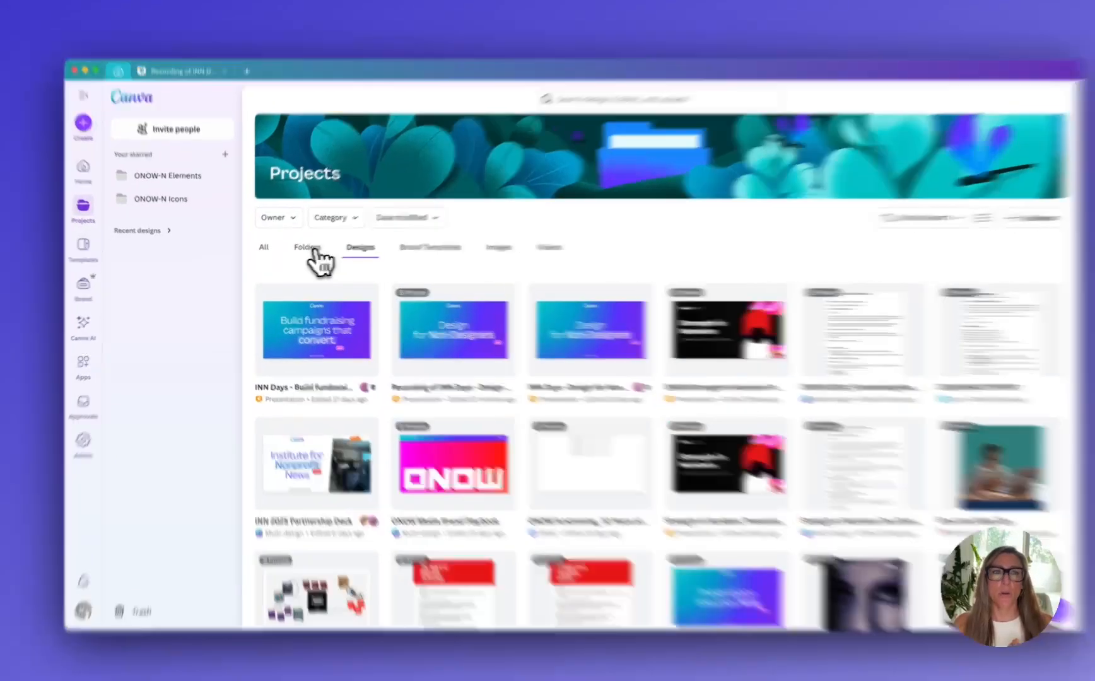
{"action": "left_click", "coordinate": [299, 250]}
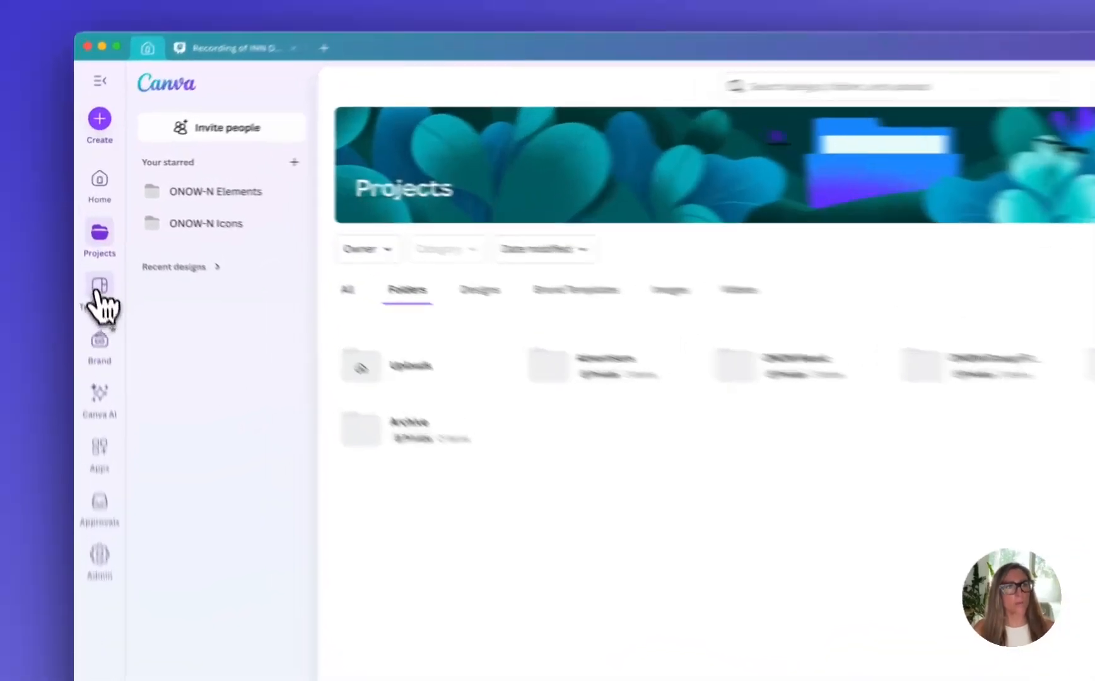
Open the template library and browse the Social Media templates
{"action": "left_click", "coordinate": [91, 247]}
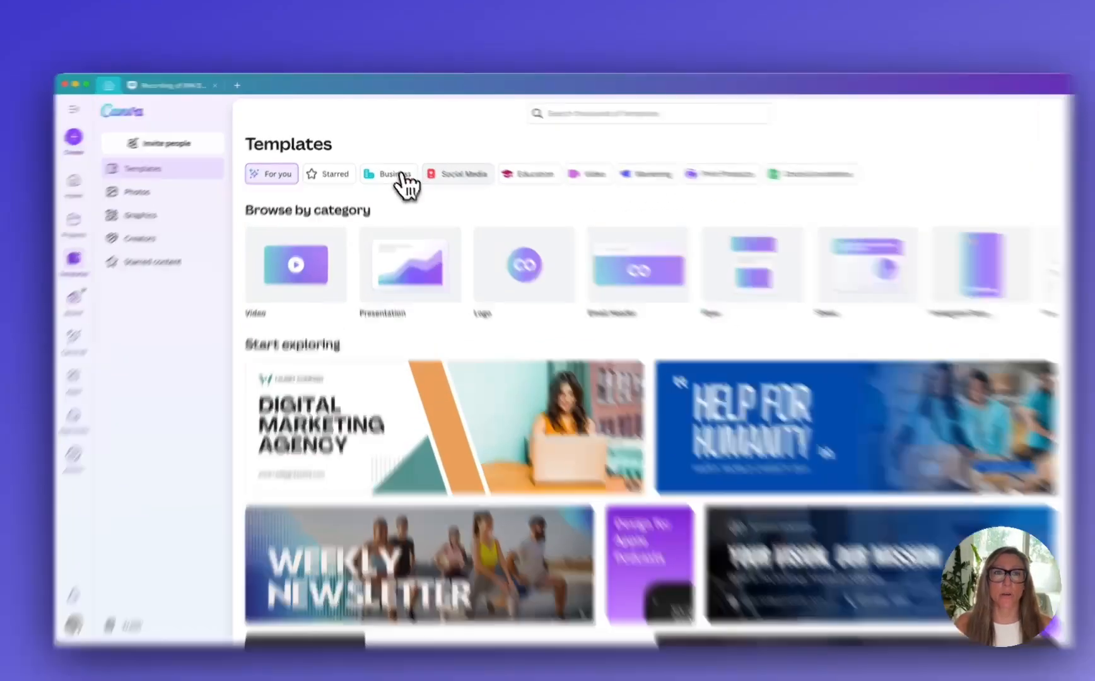
{"action": "left_click", "coordinate": [389, 167]}
{"action": "left_click", "coordinate": [518, 225]}
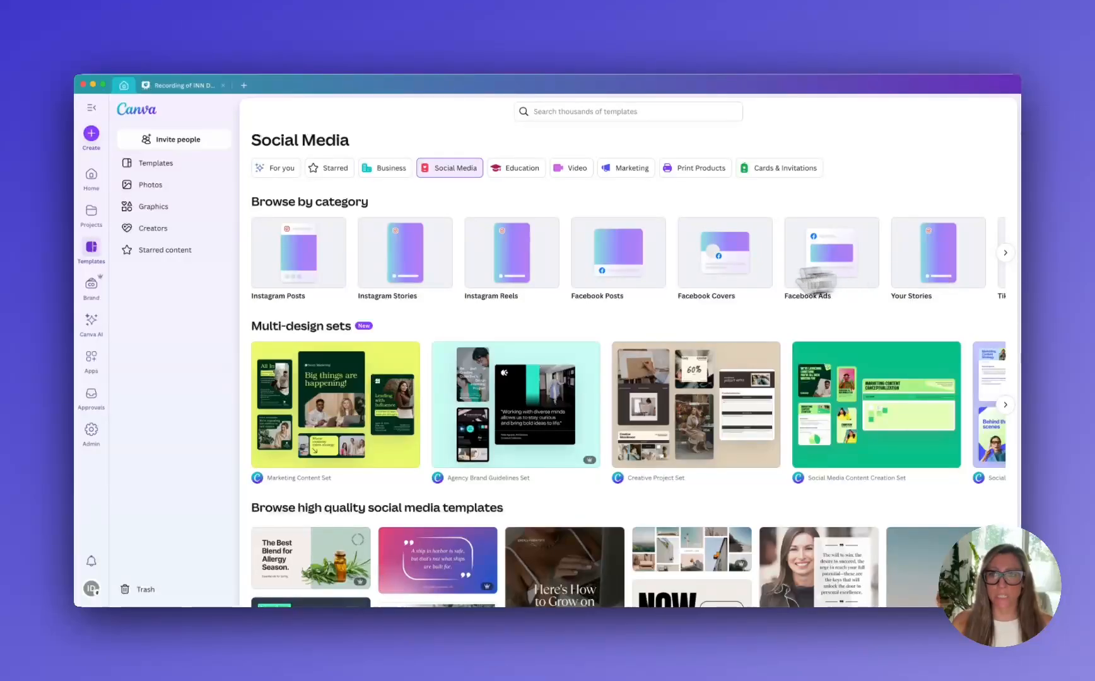
{"action": "scroll", "coordinate": [453, 404], "scroll_direction": "down", "scroll_amount": 1}
{"action": "scroll", "coordinate": [453, 404], "scroll_direction": "down", "scroll_amount": 3}
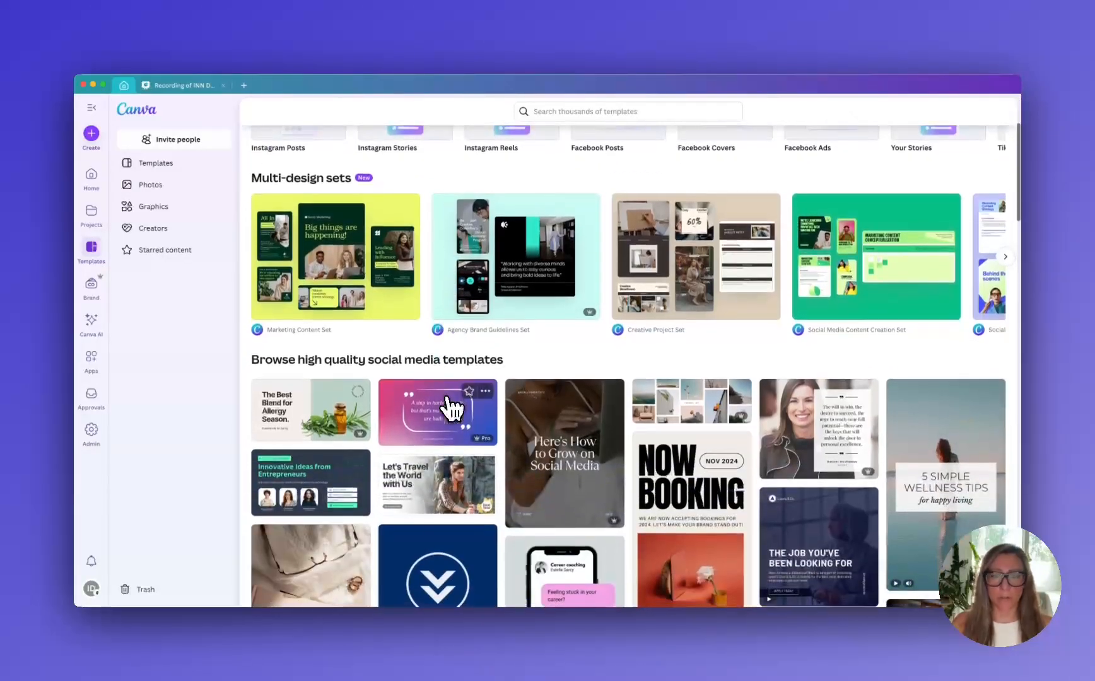
{"action": "scroll", "coordinate": [454, 407], "scroll_direction": "up", "scroll_amount": 3}
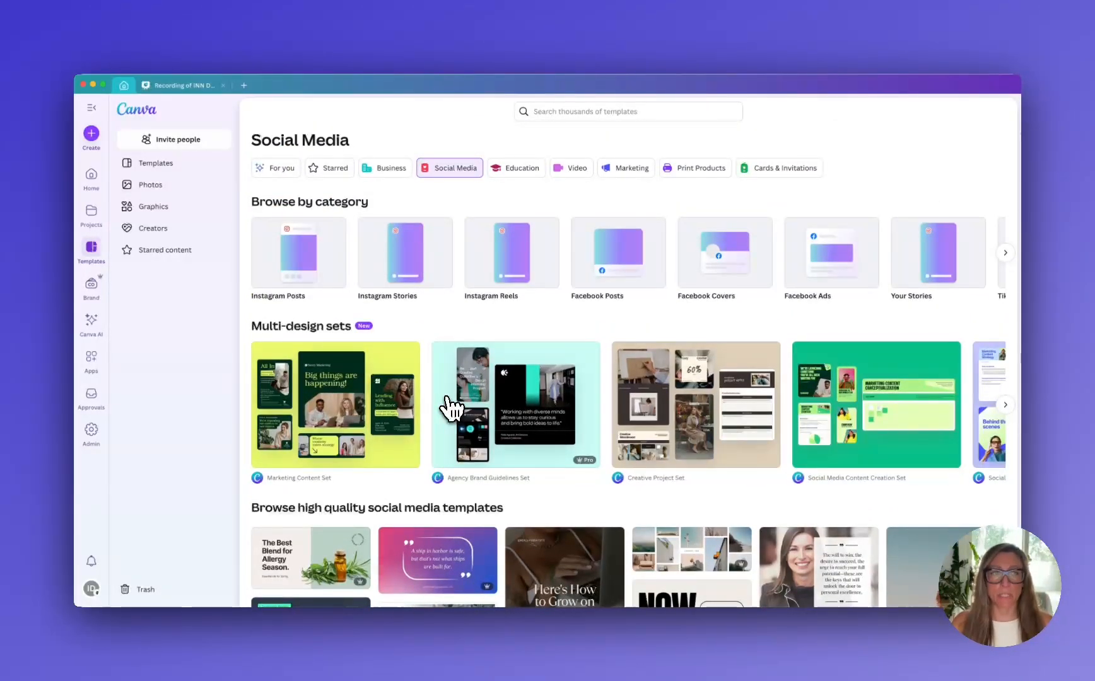
Open the ONOW Premium brand kit from the Brand Kits overview and examine its logos, colors and fonts
{"action": "left_click", "coordinate": [93, 285]}
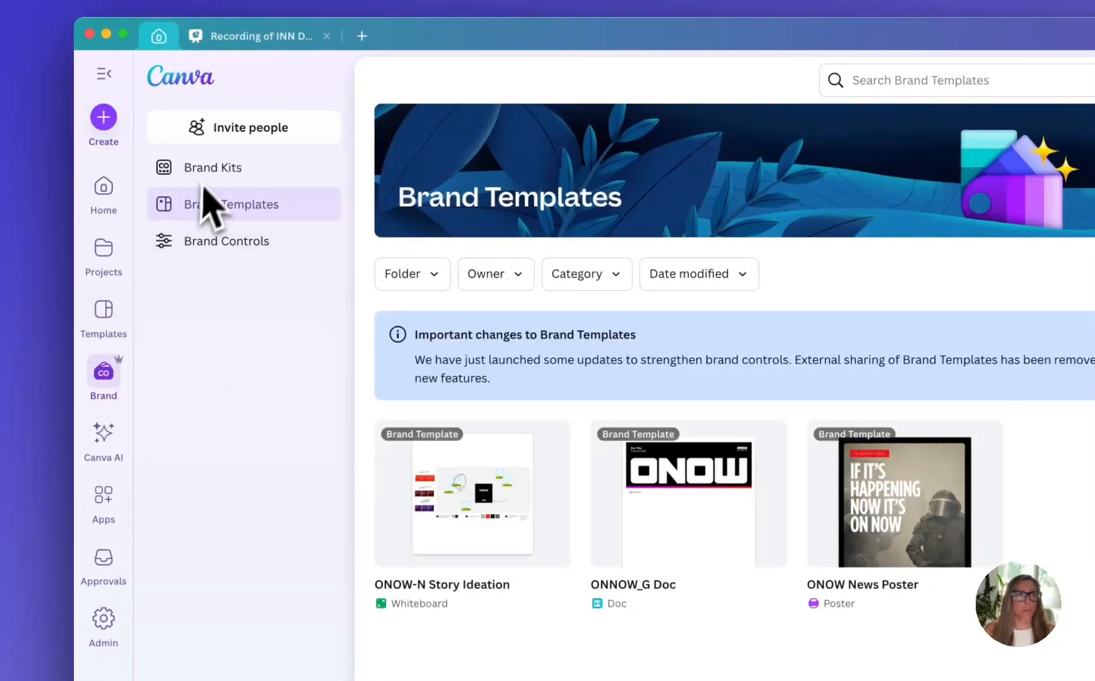
{"action": "left_click", "coordinate": [214, 167]}
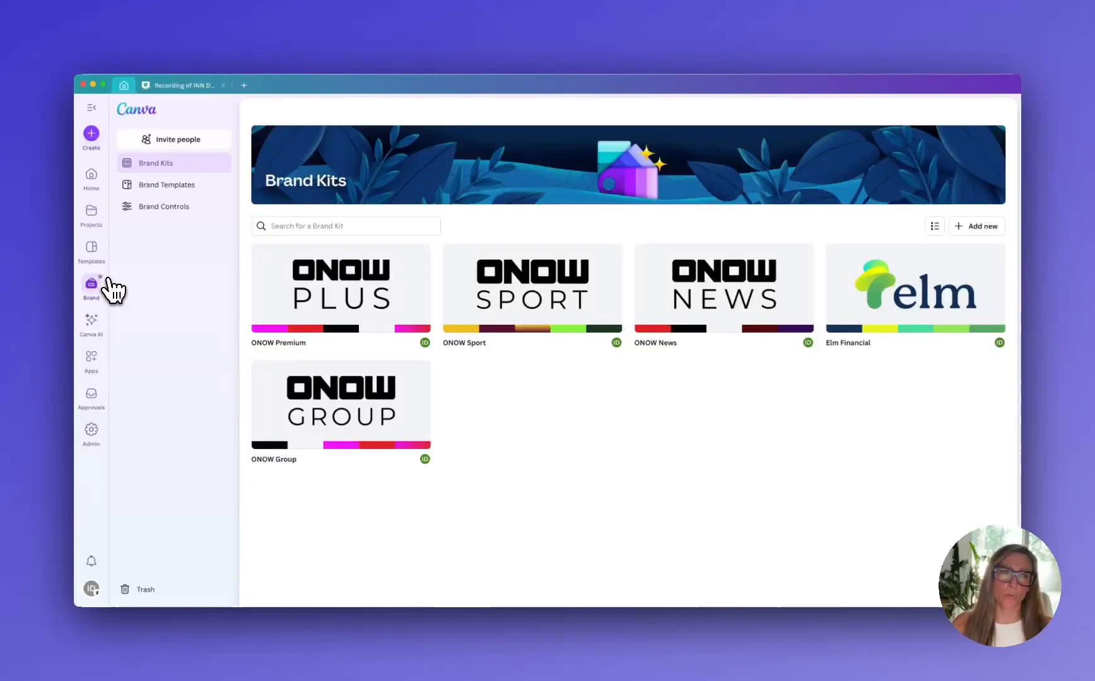
{"action": "left_click", "coordinate": [403, 298]}
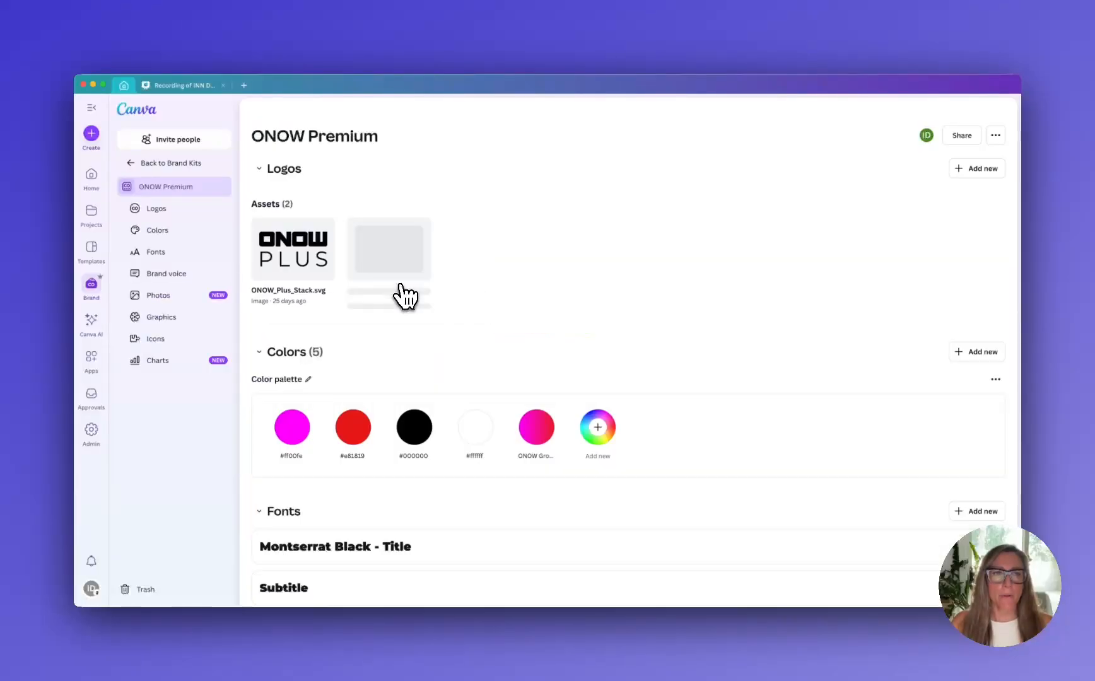
{"action": "scroll", "coordinate": [533, 306], "scroll_direction": "down", "scroll_amount": 5}
{"action": "scroll", "coordinate": [531, 314], "scroll_direction": "up", "scroll_amount": 4}
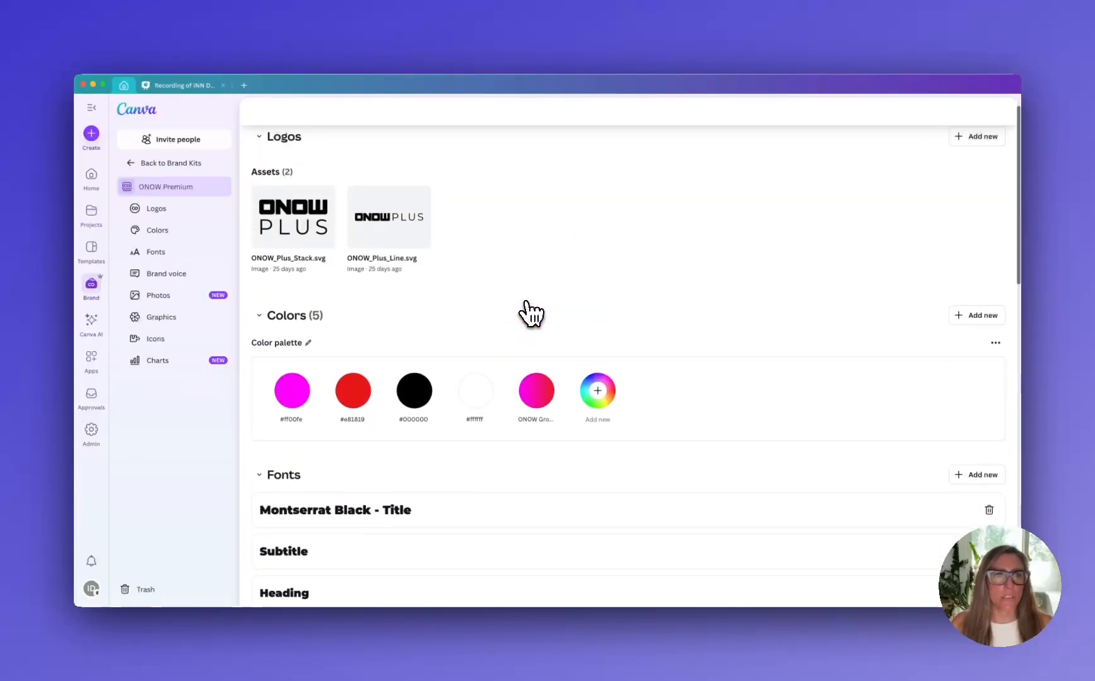
{"action": "scroll", "coordinate": [530, 312], "scroll_direction": "up", "scroll_amount": 2}
{"action": "scroll", "coordinate": [399, 283], "scroll_direction": "down", "scroll_amount": 4}
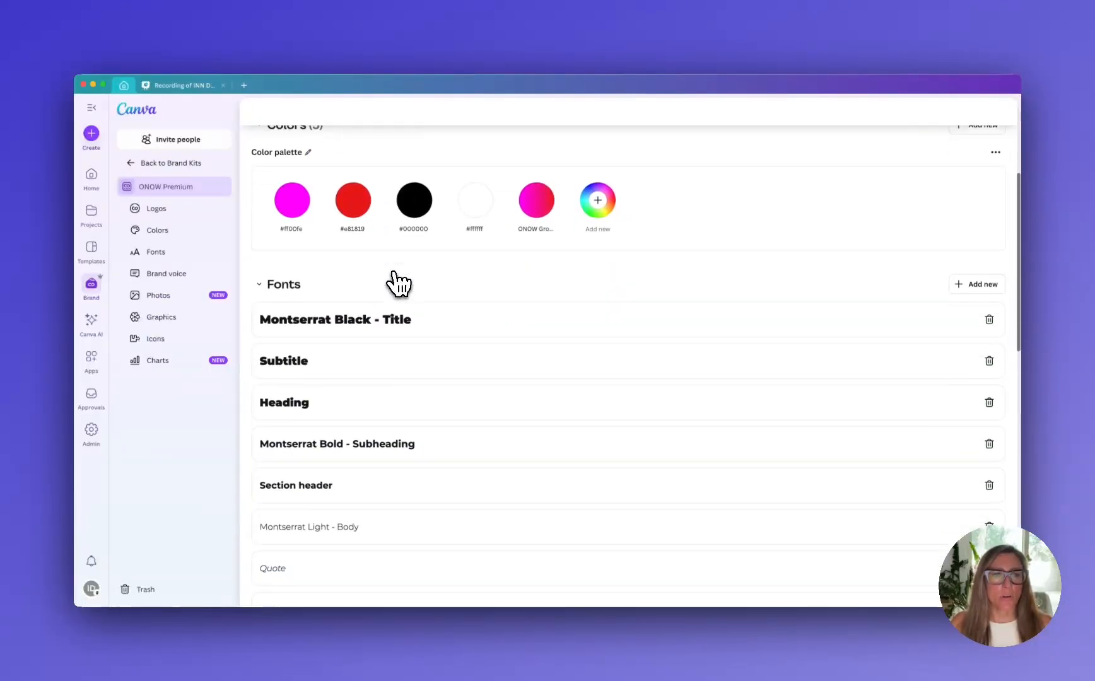
{"action": "scroll", "coordinate": [399, 282], "scroll_direction": "down", "scroll_amount": 5}
{"action": "scroll", "coordinate": [398, 284], "scroll_direction": "up", "scroll_amount": 6}
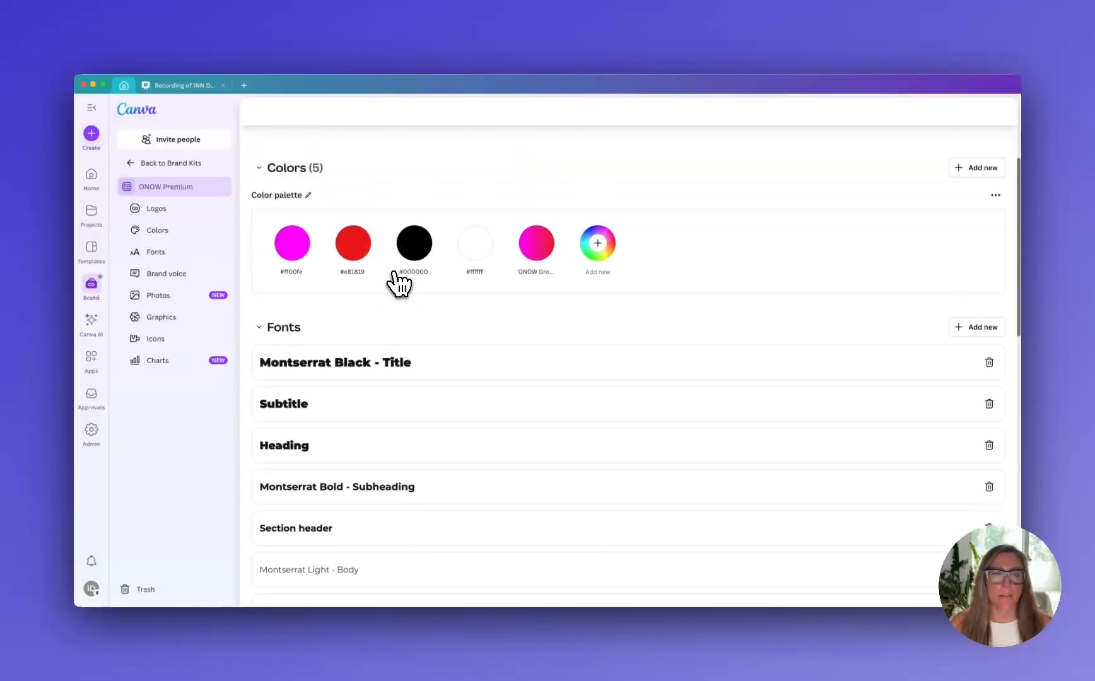
{"action": "scroll", "coordinate": [399, 282], "scroll_direction": "up", "scroll_amount": 3}
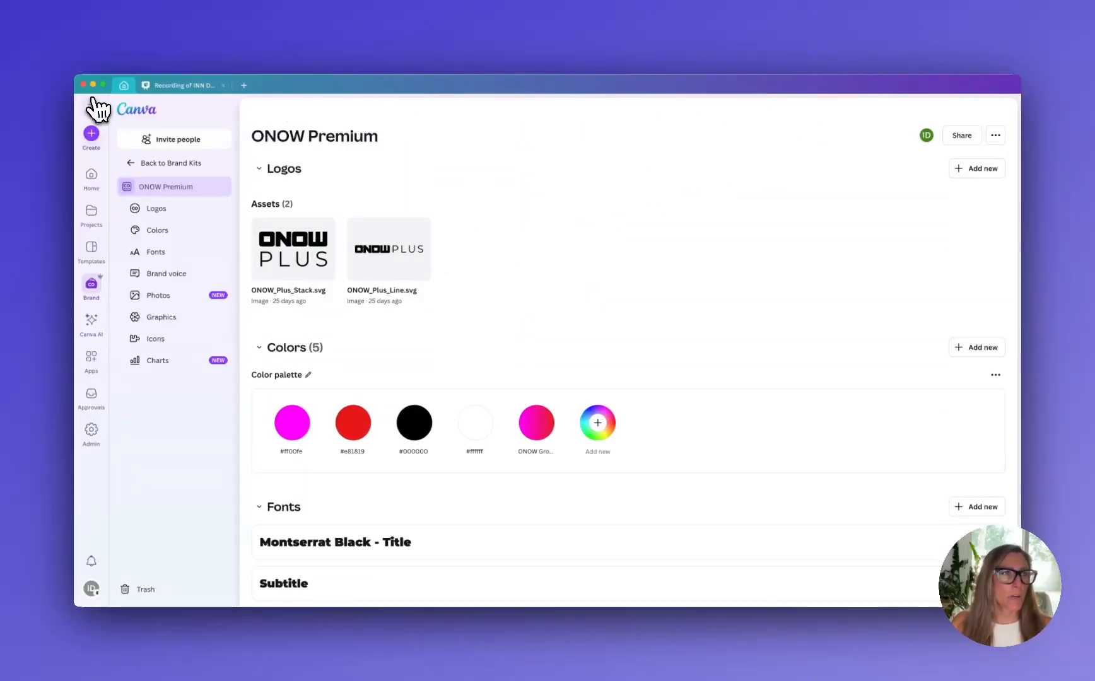
View the ONOW Sport and ONOW News brand kits and return to the Brand Kits overview
{"action": "left_click", "coordinate": [138, 163]}
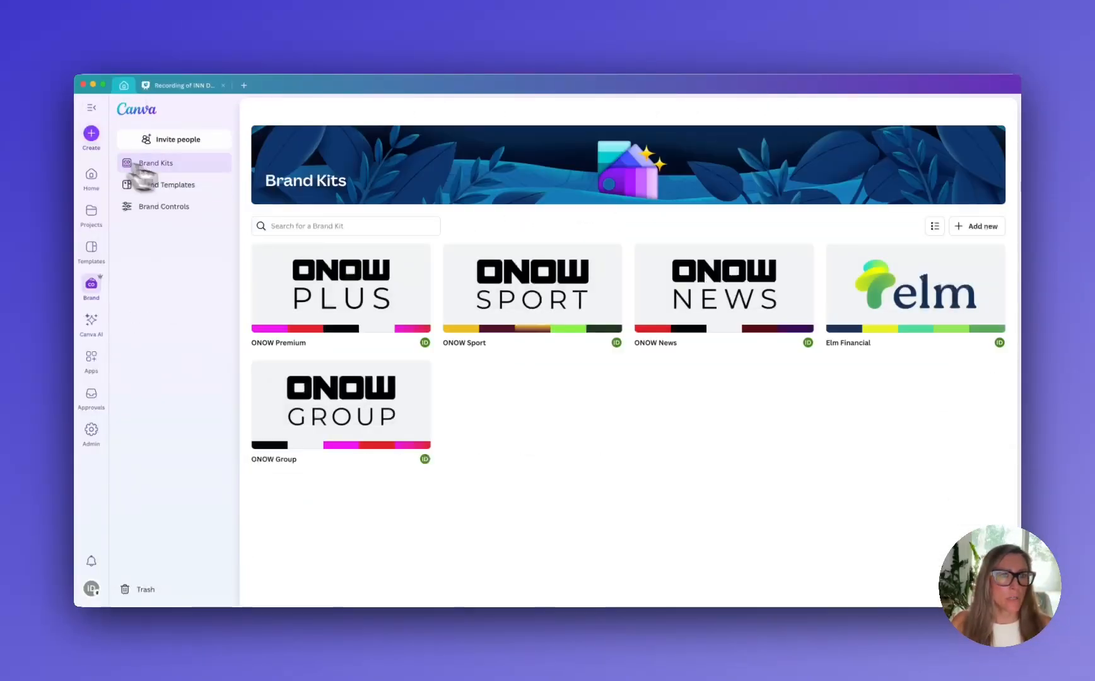
{"action": "left_click", "coordinate": [548, 270]}
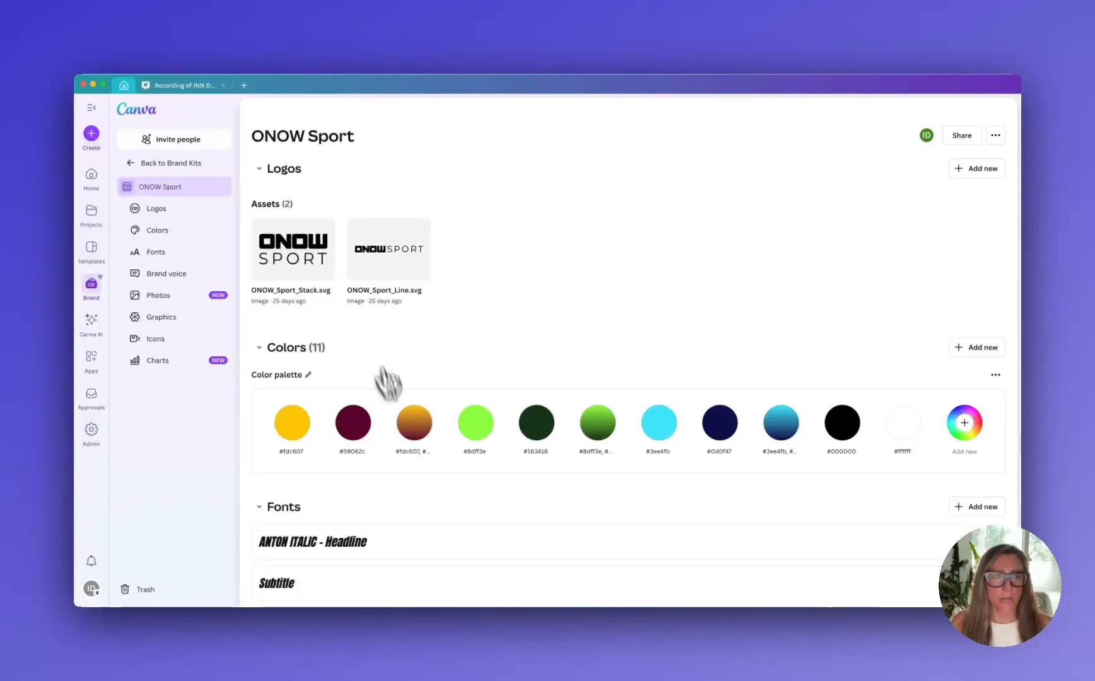
{"action": "left_click", "coordinate": [145, 164]}
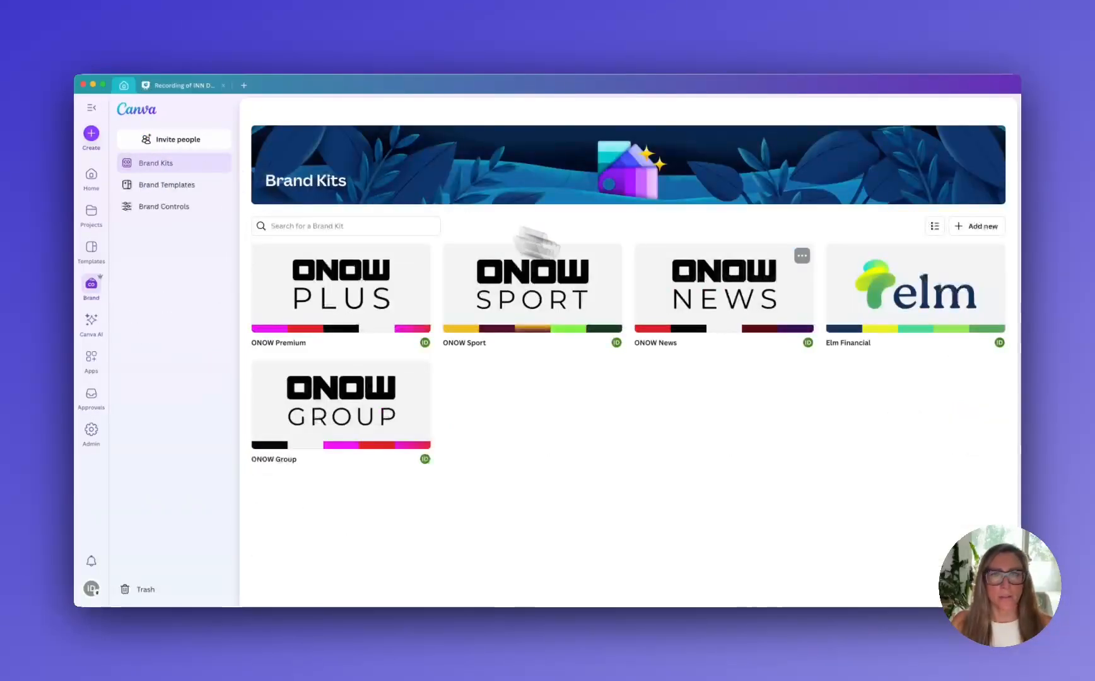
{"action": "left_click", "coordinate": [678, 290]}
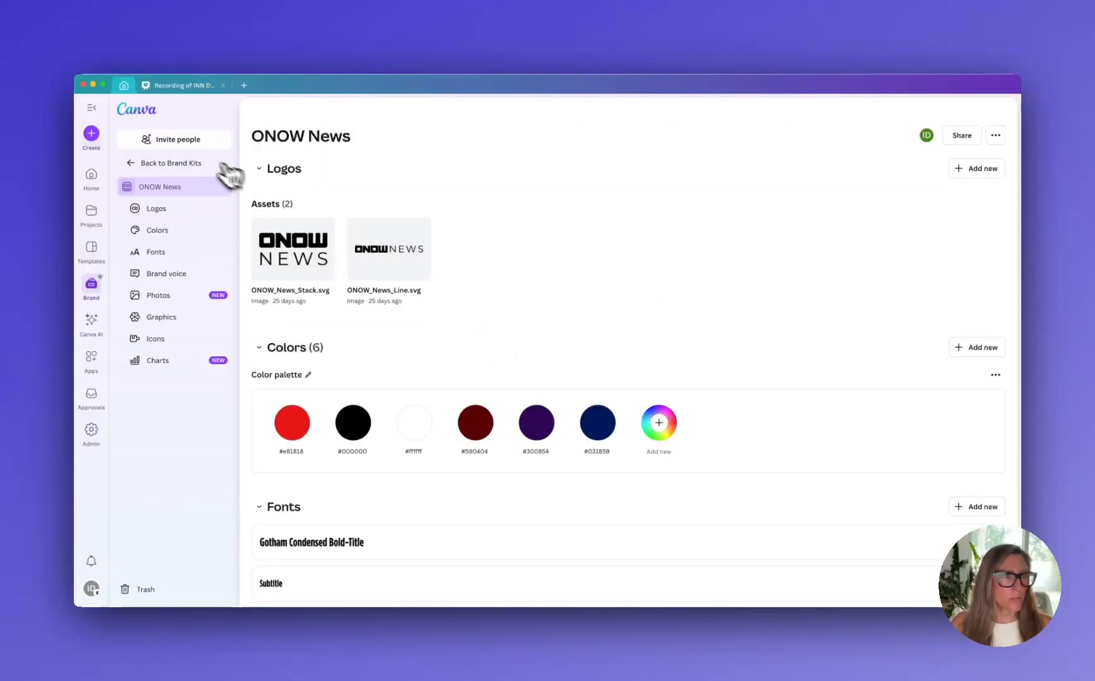
{"action": "left_click", "coordinate": [148, 166]}
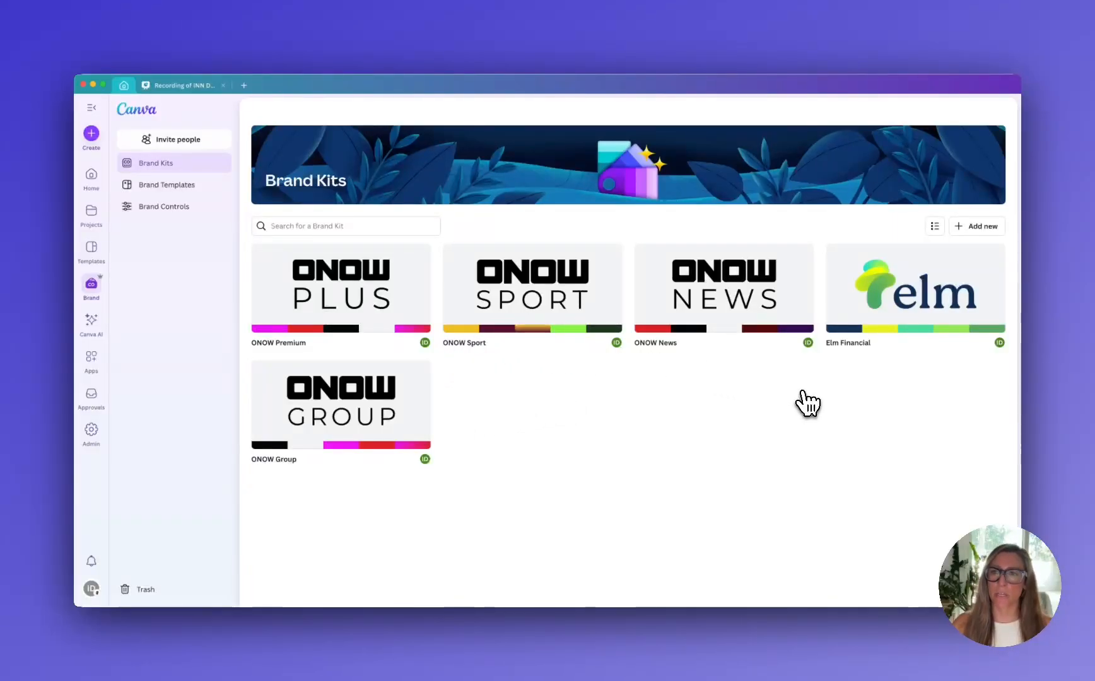
Open the Elm Financial brand kit and look over its logos and colors
{"action": "left_click", "coordinate": [897, 322]}
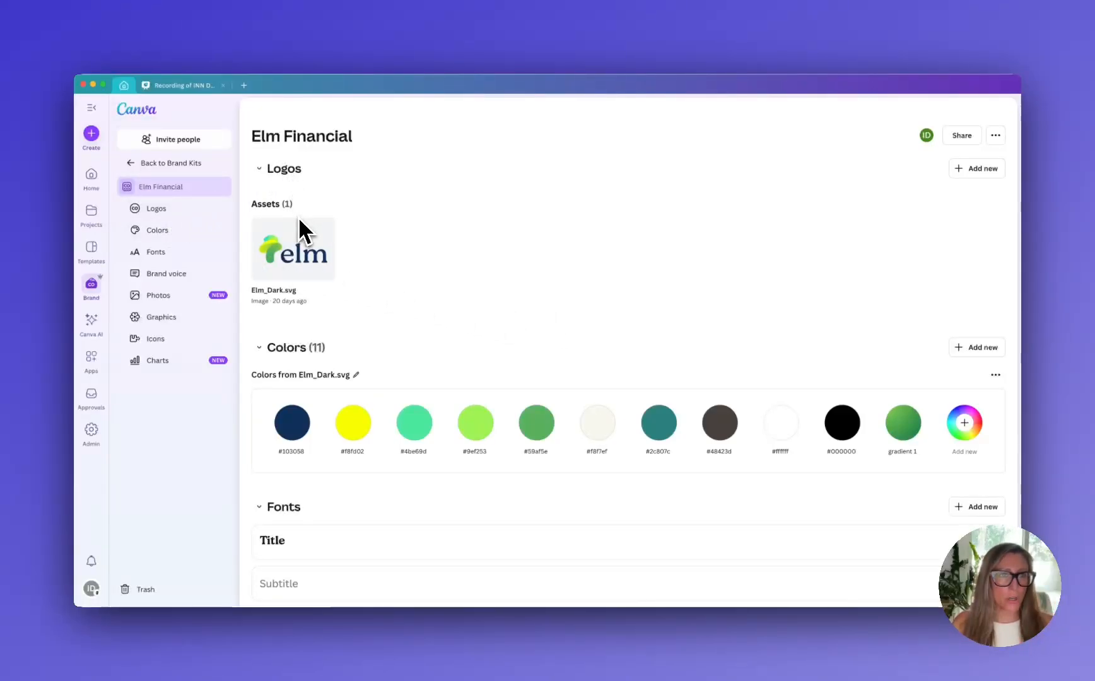
{"action": "mouse_move", "coordinate": [304, 242]}
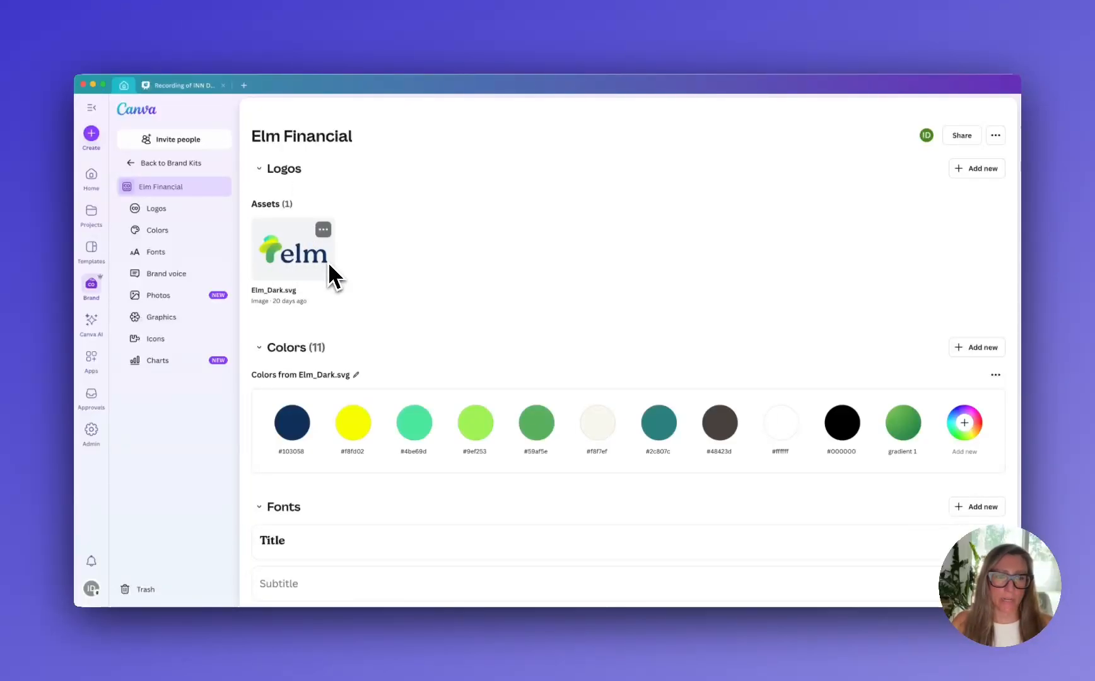
{"action": "scroll", "coordinate": [459, 257], "scroll_direction": "down", "scroll_amount": 3}
{"action": "scroll", "coordinate": [458, 258], "scroll_direction": "up", "scroll_amount": 3}
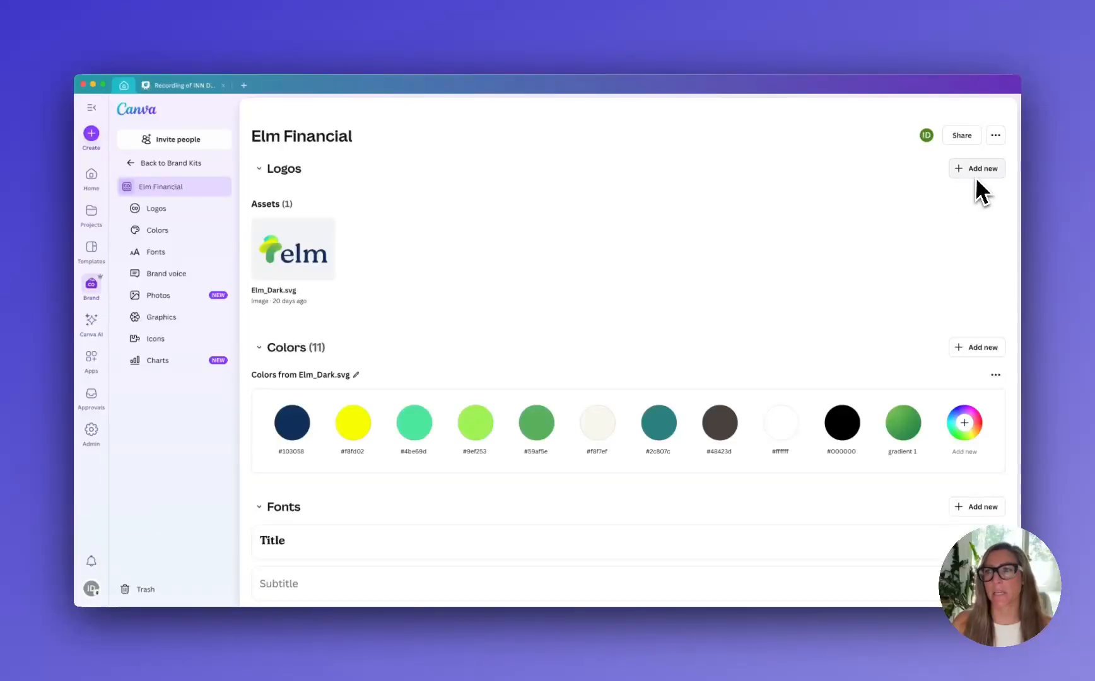
Upload Elm_Light.svg from Canva Demo's Elm Brand Logos folder to the kit's logos and remove the color palette suggested from it
{"action": "left_click", "coordinate": [989, 169]}
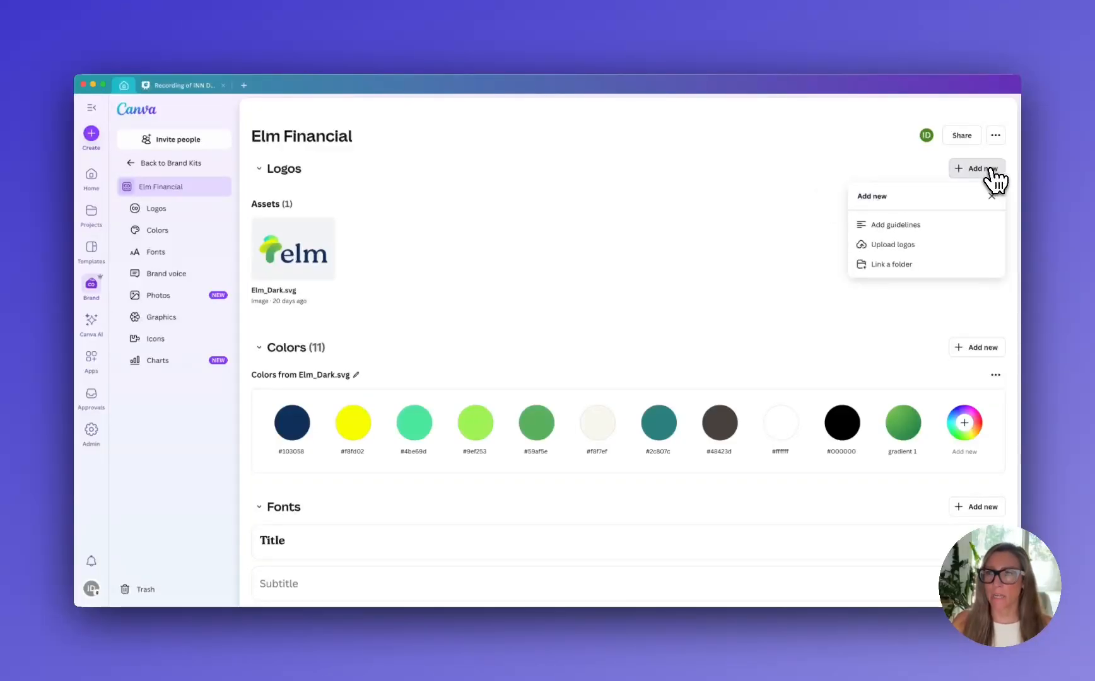
{"action": "left_click", "coordinate": [903, 246]}
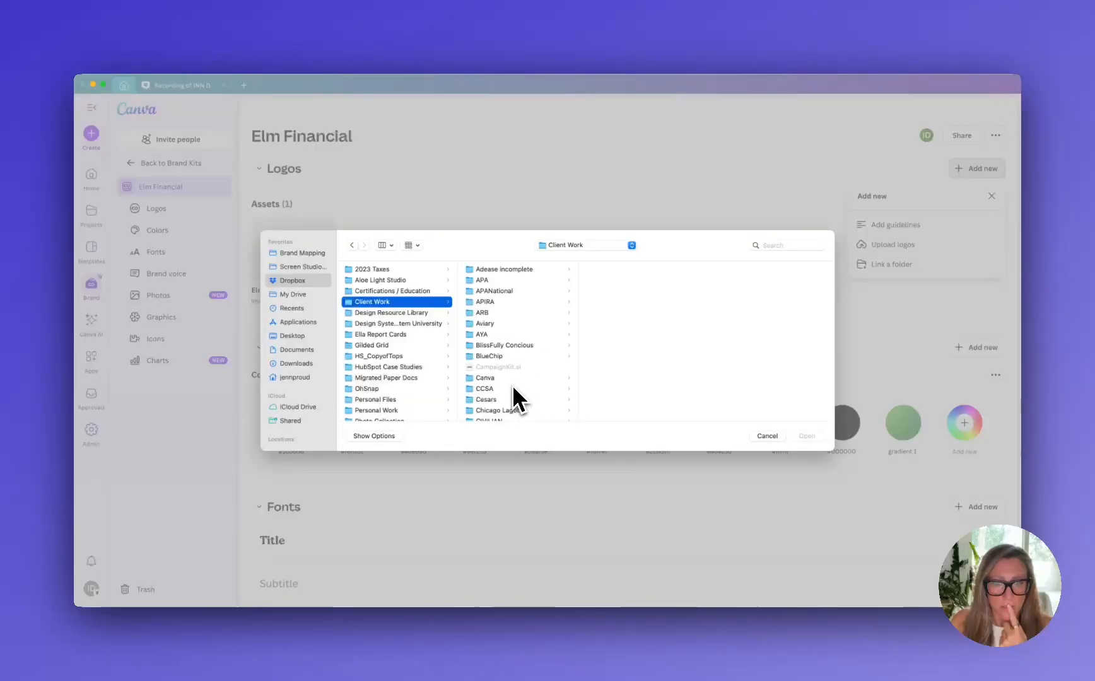
{"action": "left_click", "coordinate": [511, 379]}
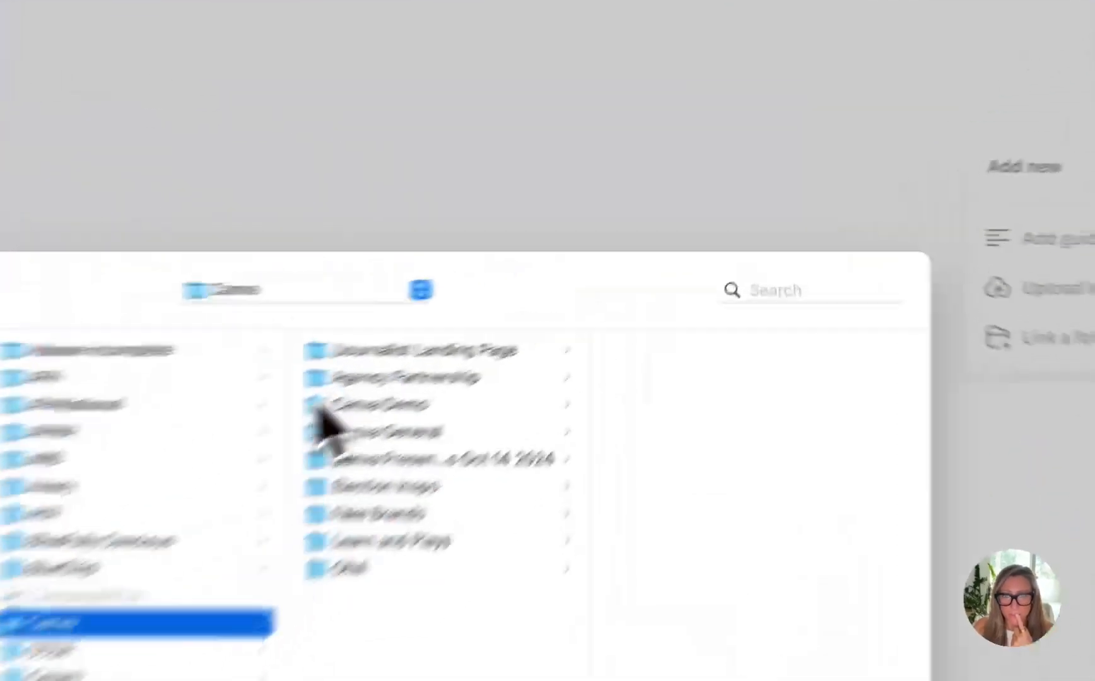
{"action": "left_click", "coordinate": [322, 405]}
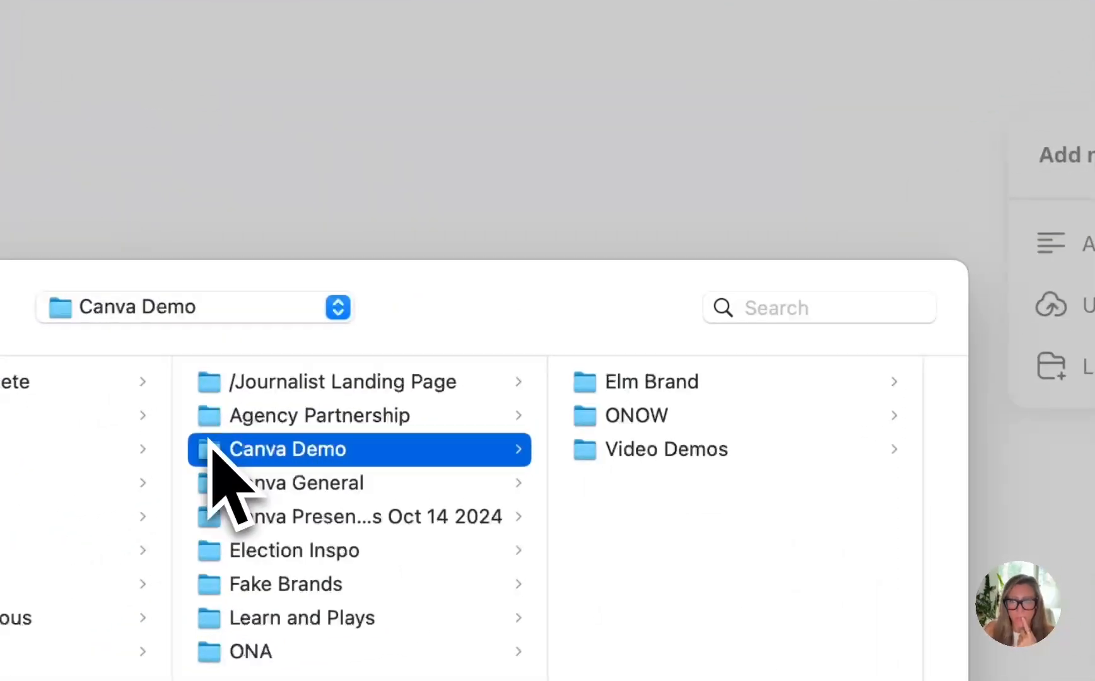
{"action": "left_click", "coordinate": [649, 386]}
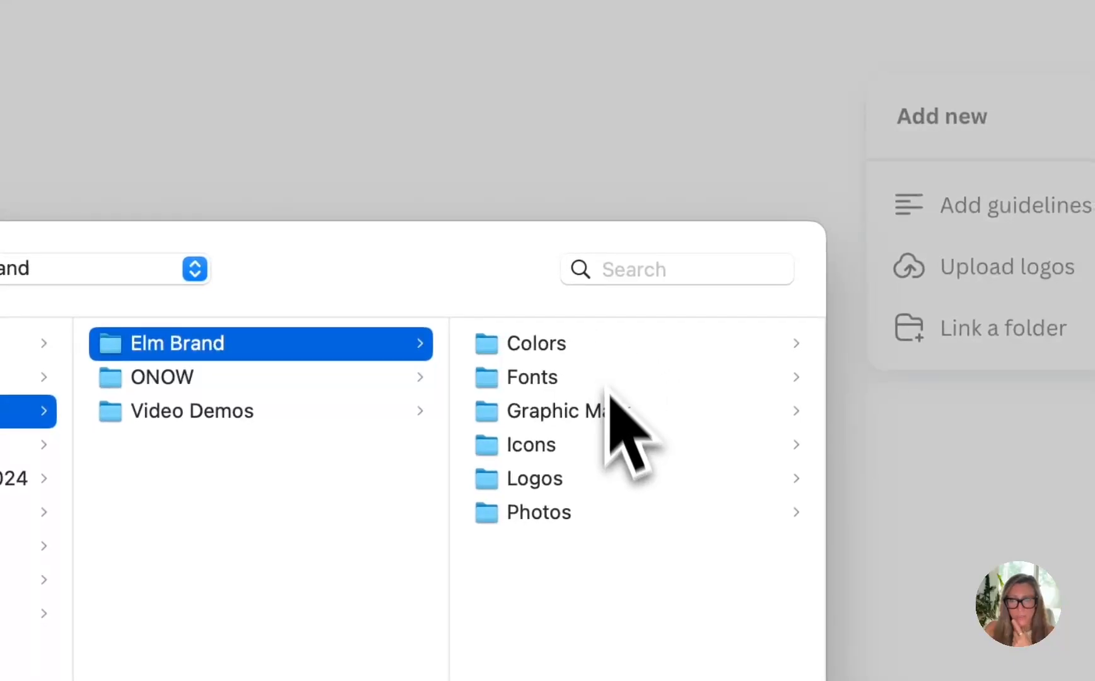
{"action": "left_click", "coordinate": [591, 482]}
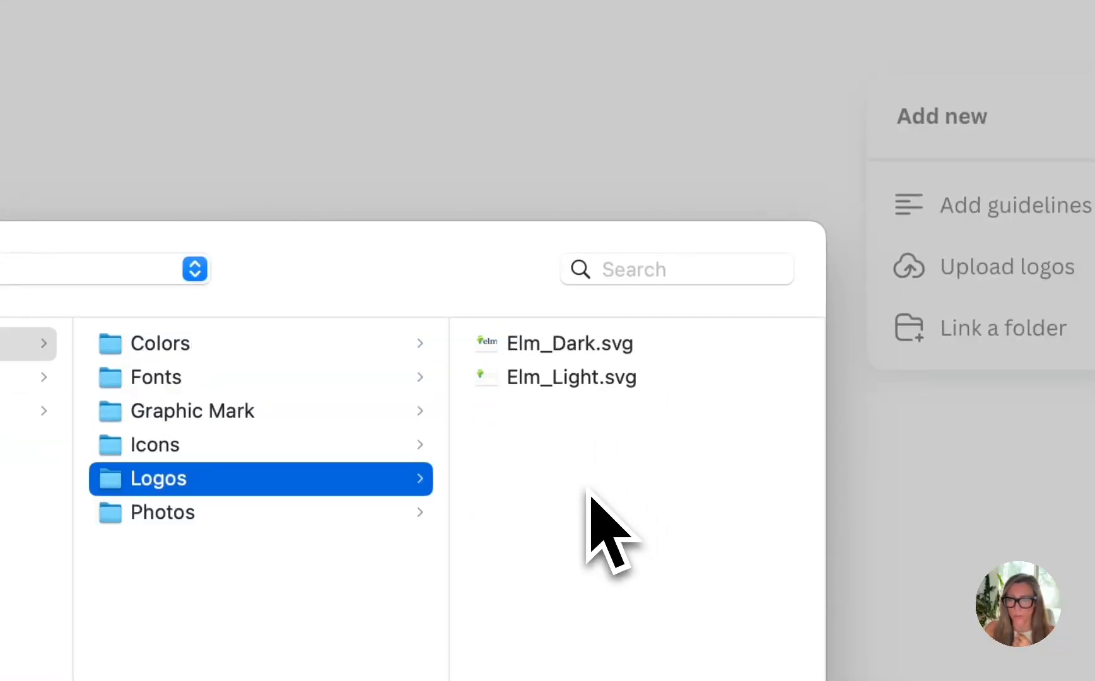
{"action": "left_click", "coordinate": [569, 382]}
{"action": "key", "text": "Return"}
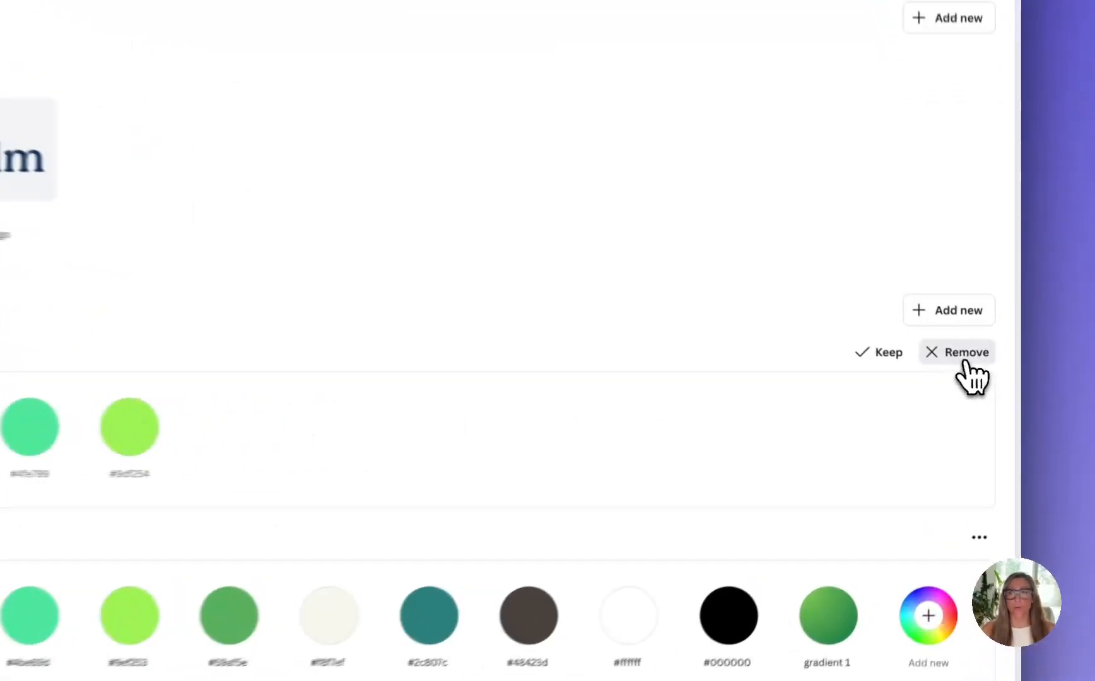
{"action": "left_click", "coordinate": [965, 361]}
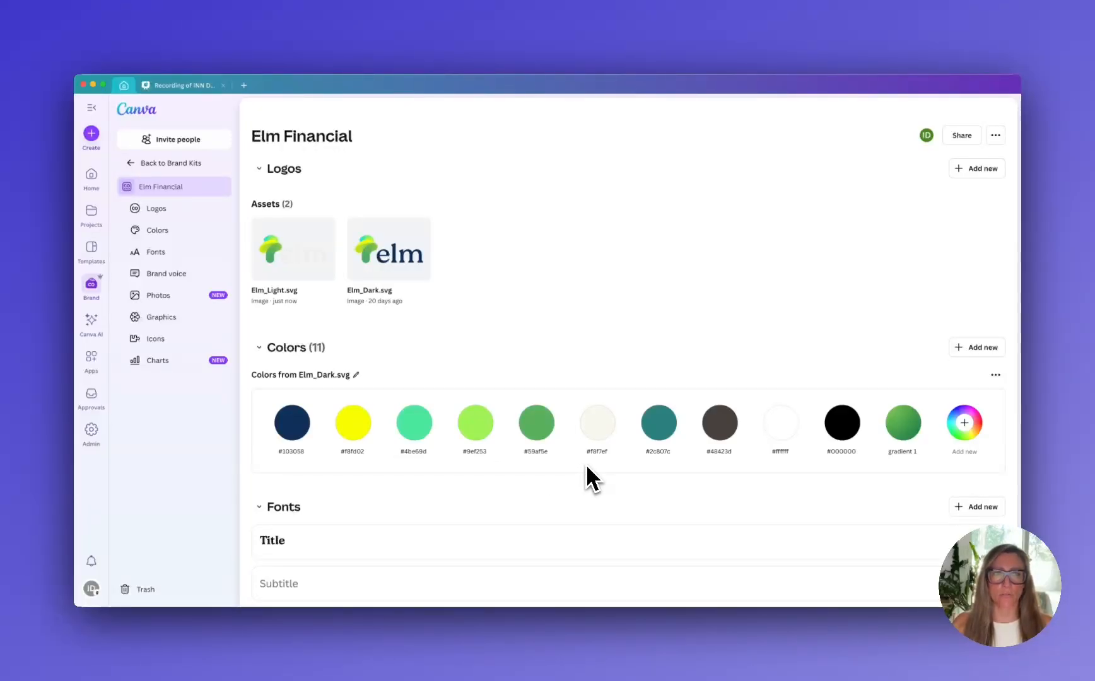
Add a new color to the "Colors from Elm_Dark.svg" palette and change it from solid to gradient
{"action": "mouse_move", "coordinate": [306, 310]}
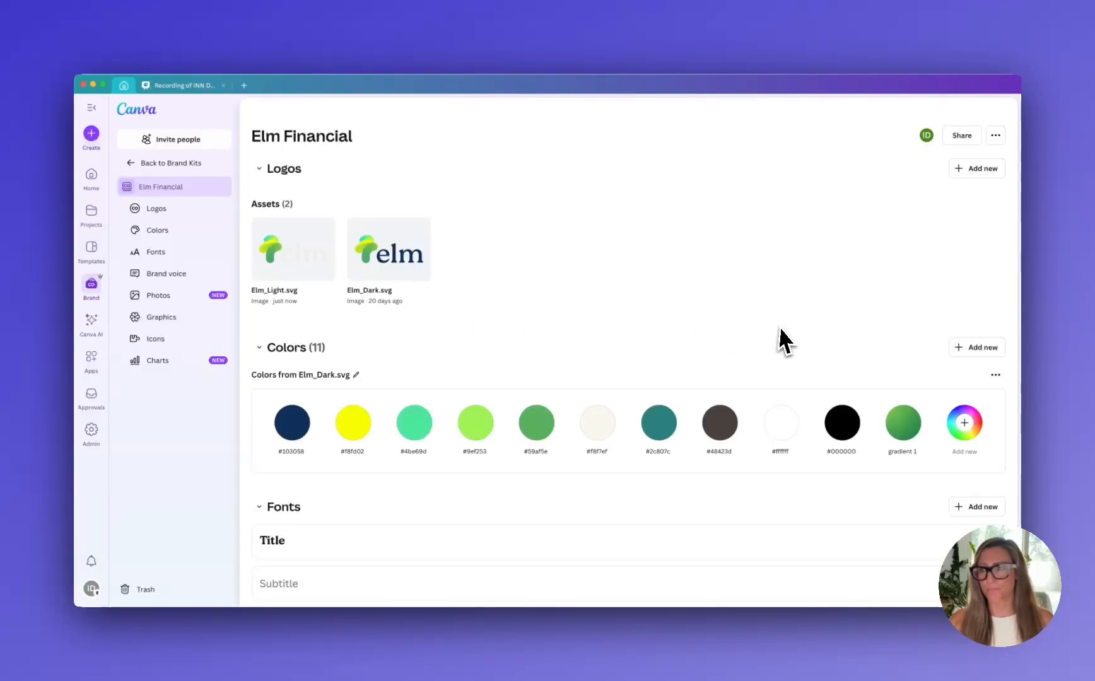
{"action": "scroll", "coordinate": [777, 335], "scroll_direction": "down", "scroll_amount": 2}
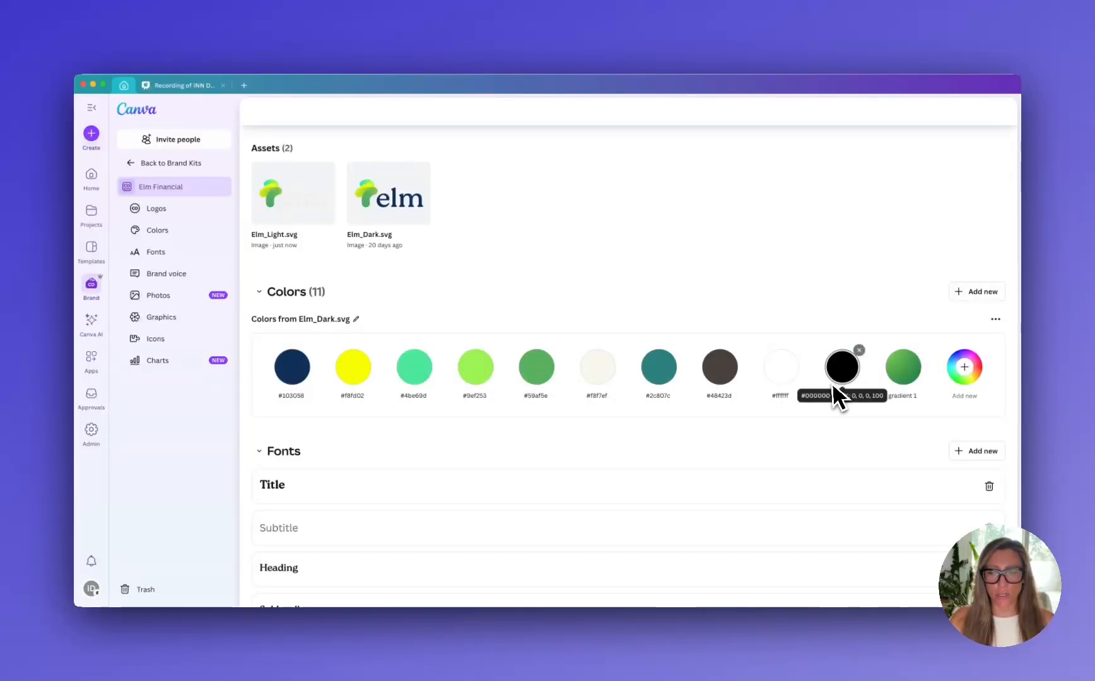
{"action": "scroll", "coordinate": [828, 386], "scroll_direction": "down", "scroll_amount": 2}
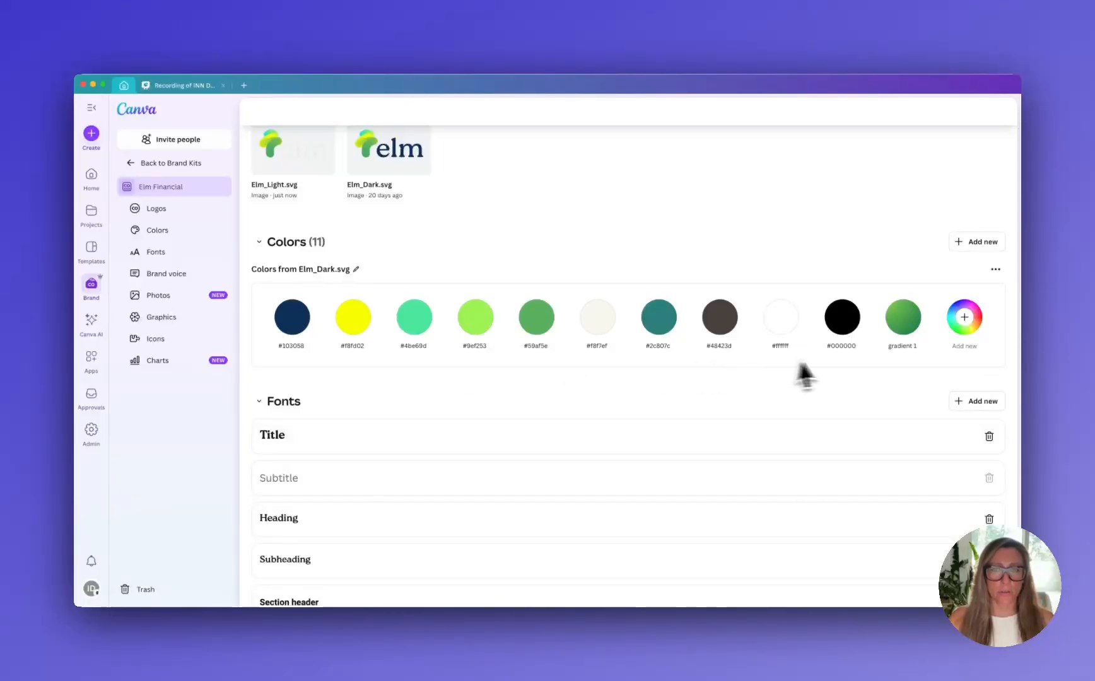
{"action": "left_click", "coordinate": [976, 244]}
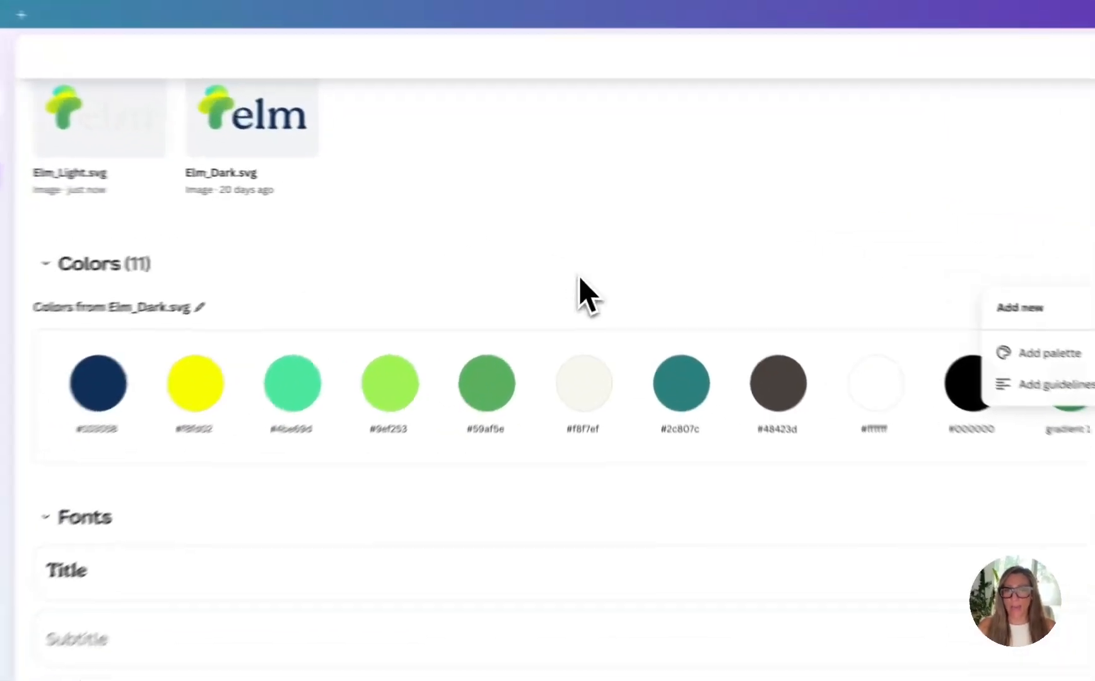
{"action": "left_click", "coordinate": [594, 249]}
{"action": "left_click", "coordinate": [948, 289]}
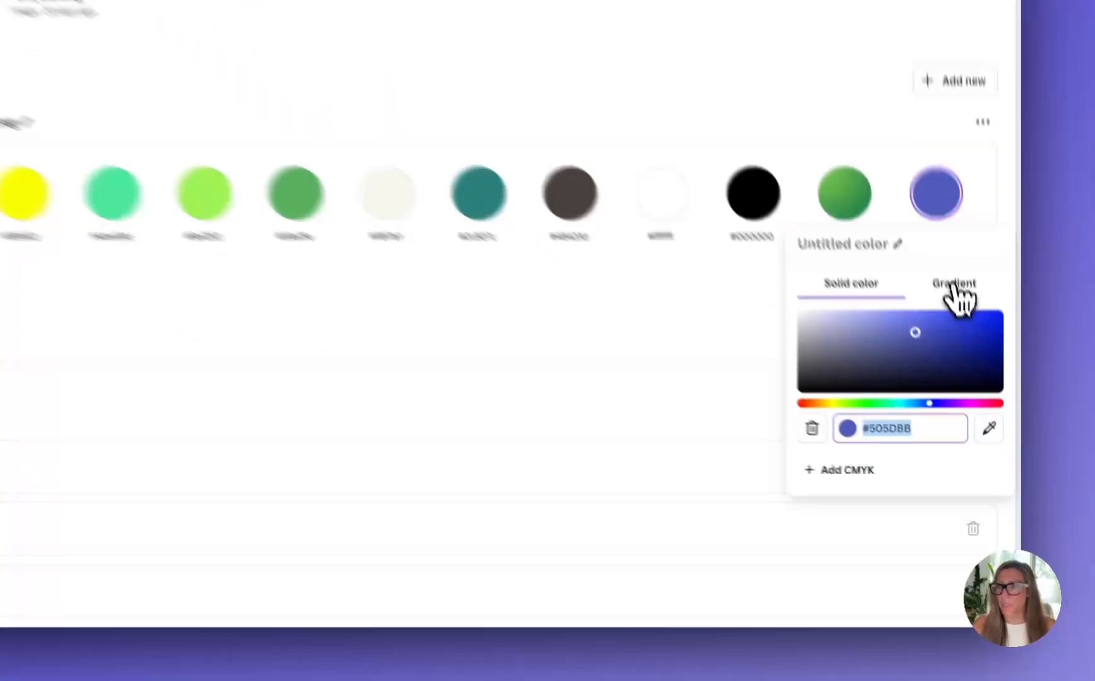
{"action": "left_click", "coordinate": [976, 377]}
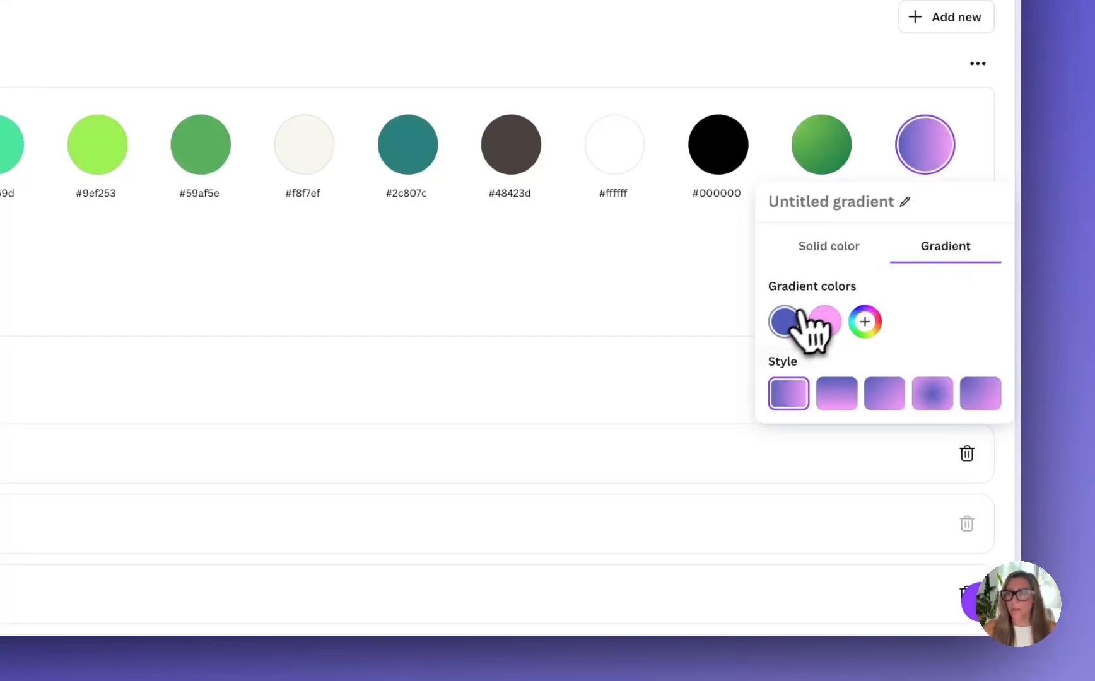
Set the first color of the new gradient to #F8FD02
{"action": "left_click", "coordinate": [782, 333]}
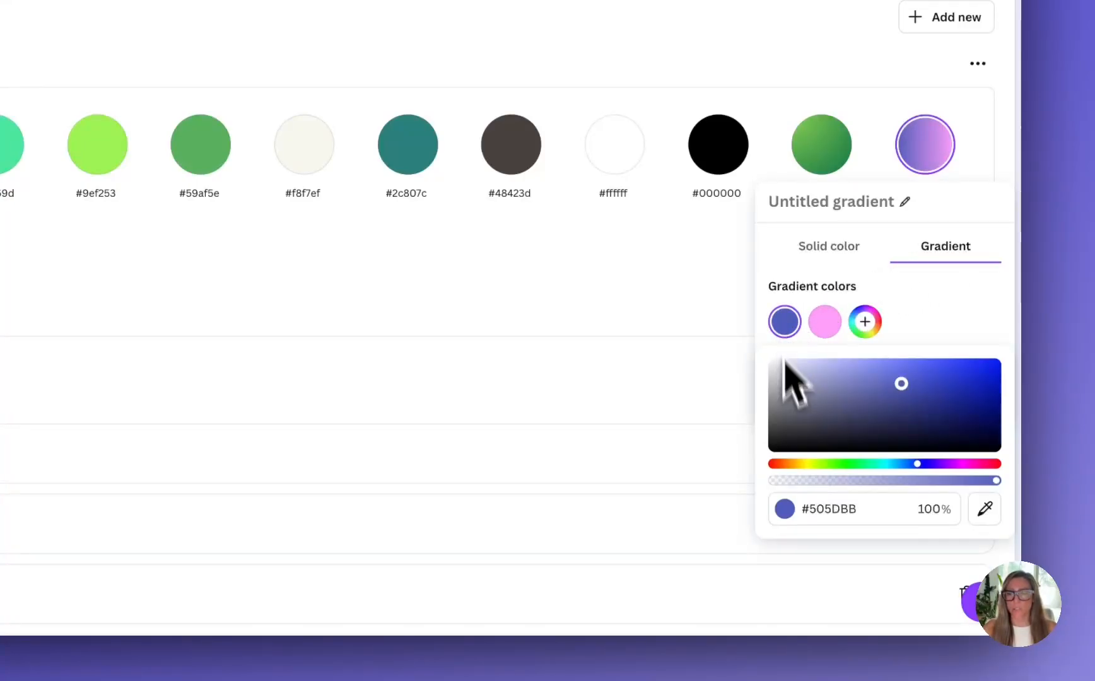
{"action": "left_click", "coordinate": [821, 508]}
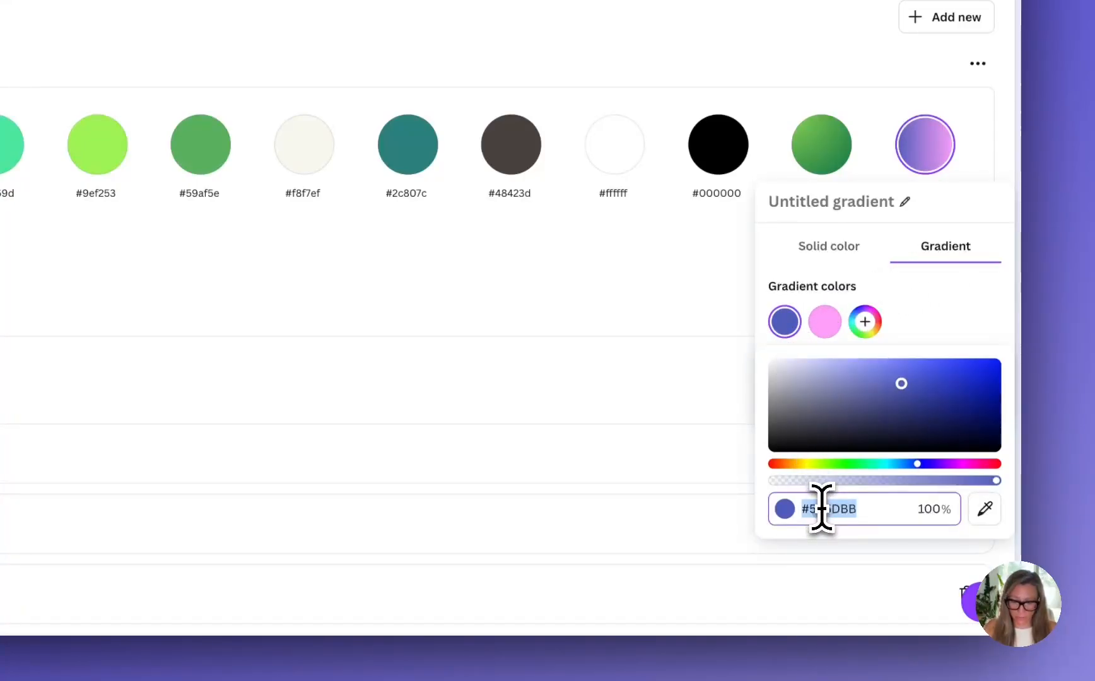
{"action": "type", "text": "#F"}
{"action": "type", "text": "8FD0"}
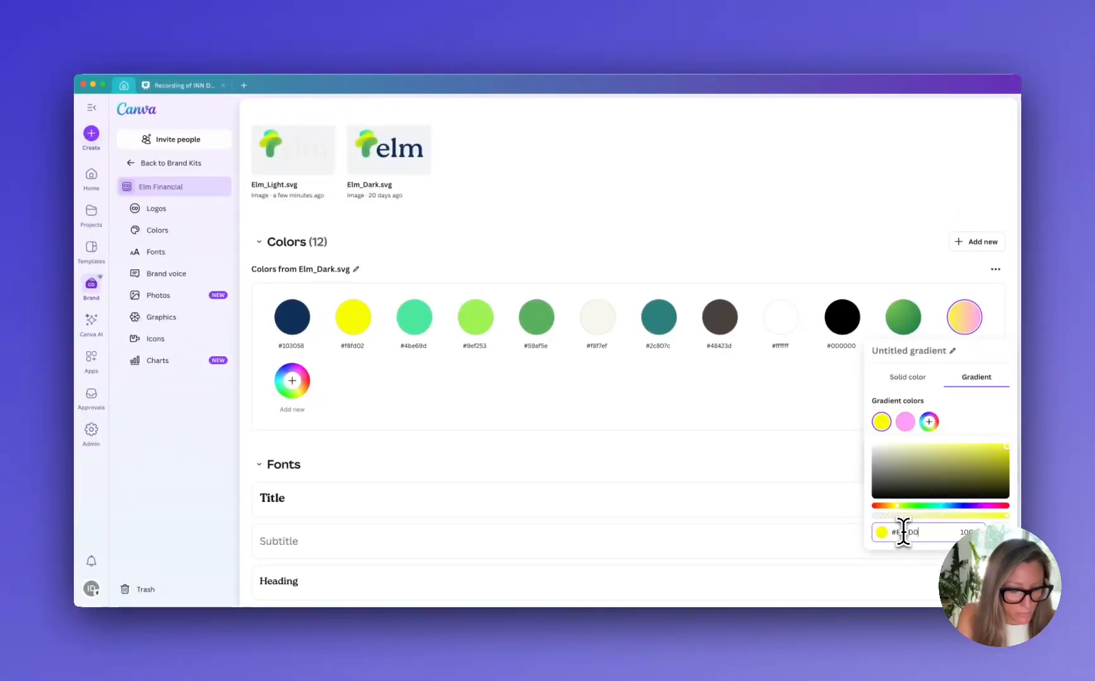
{"action": "type", "text": "2"}
{"action": "key", "text": "Return"}
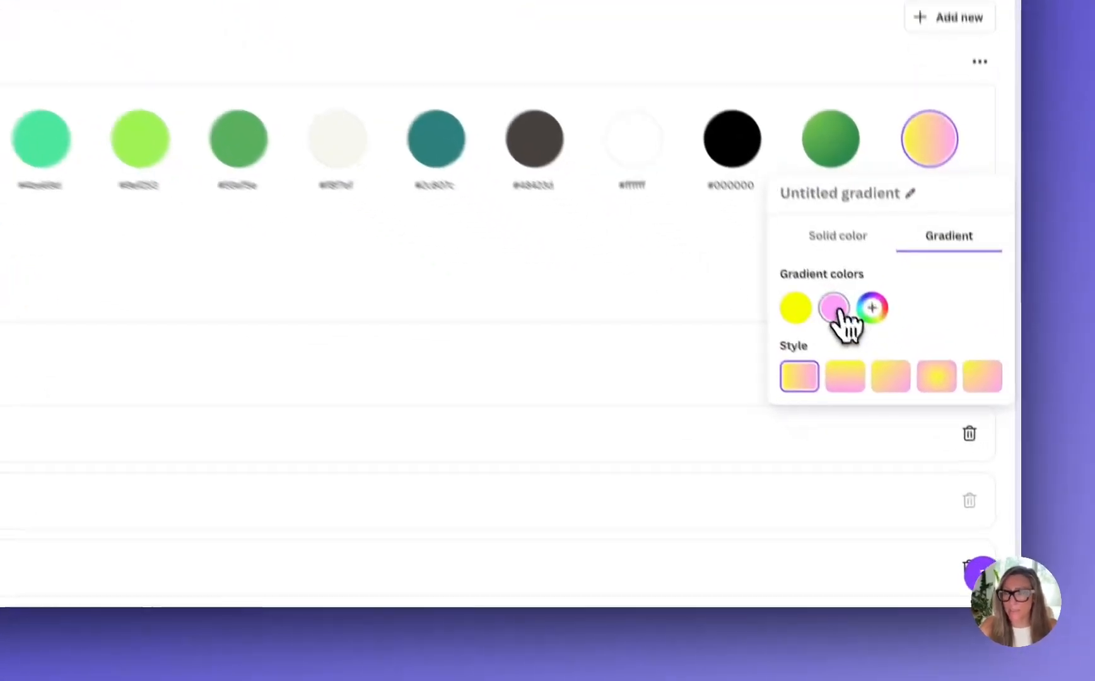
Set the second color of the new gradient to #9EF253
{"action": "left_click", "coordinate": [905, 421]}
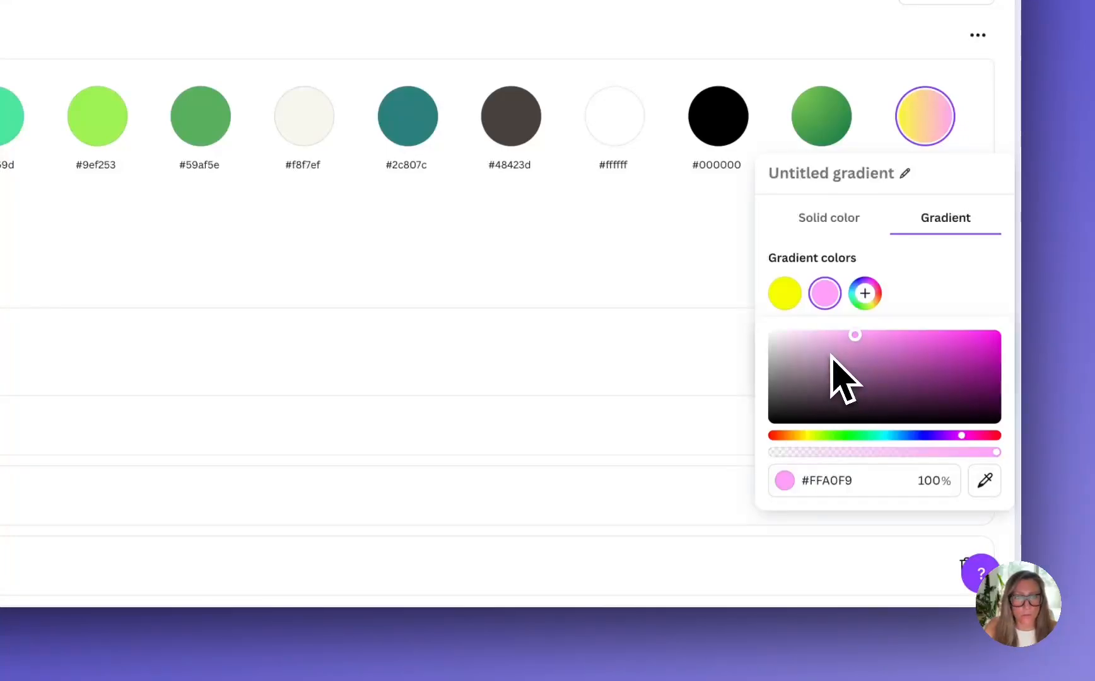
{"action": "left_click", "coordinate": [834, 484]}
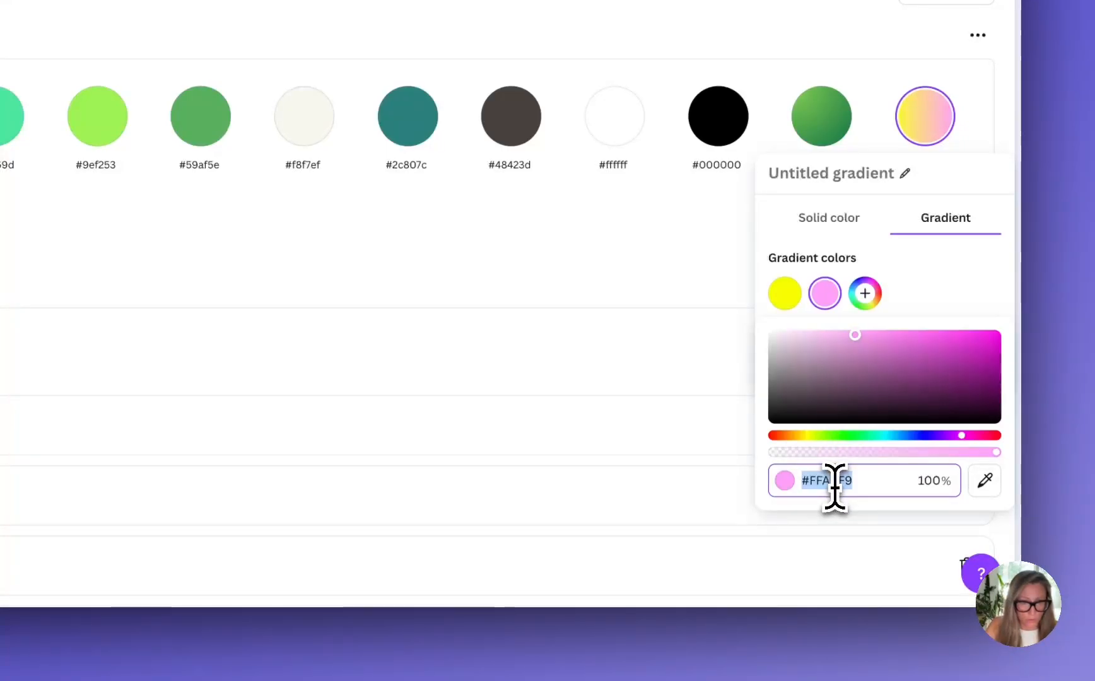
{"action": "type", "text": "#9"}
{"action": "type", "text": "EF"}
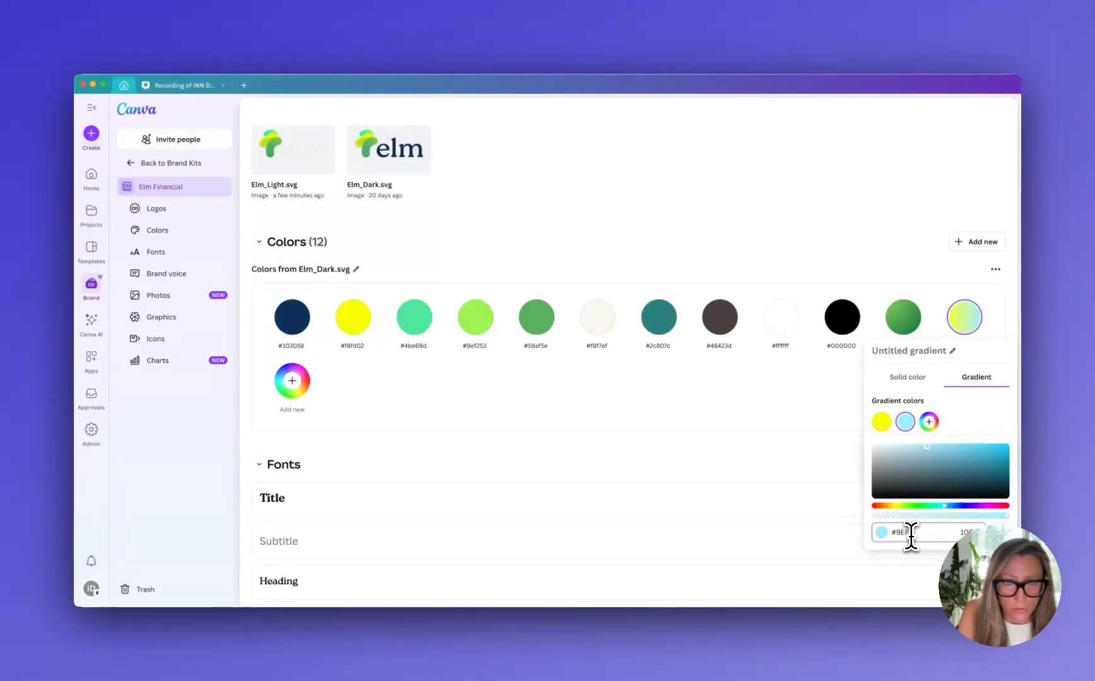
{"action": "type", "text": "253"}
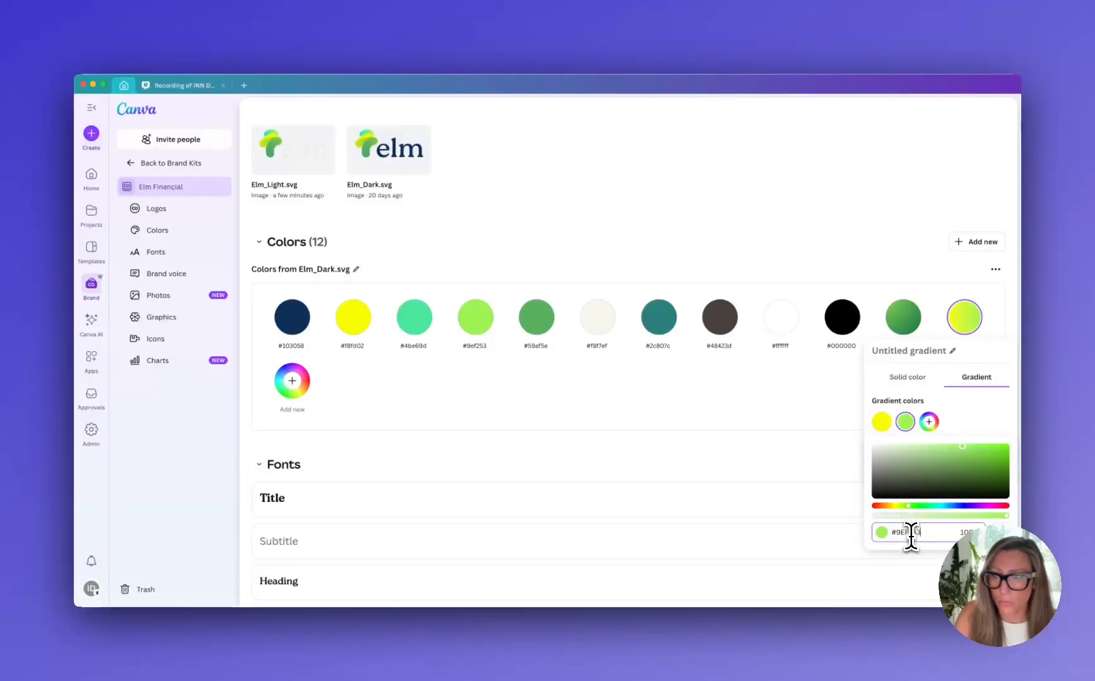
{"action": "key", "text": "Return"}
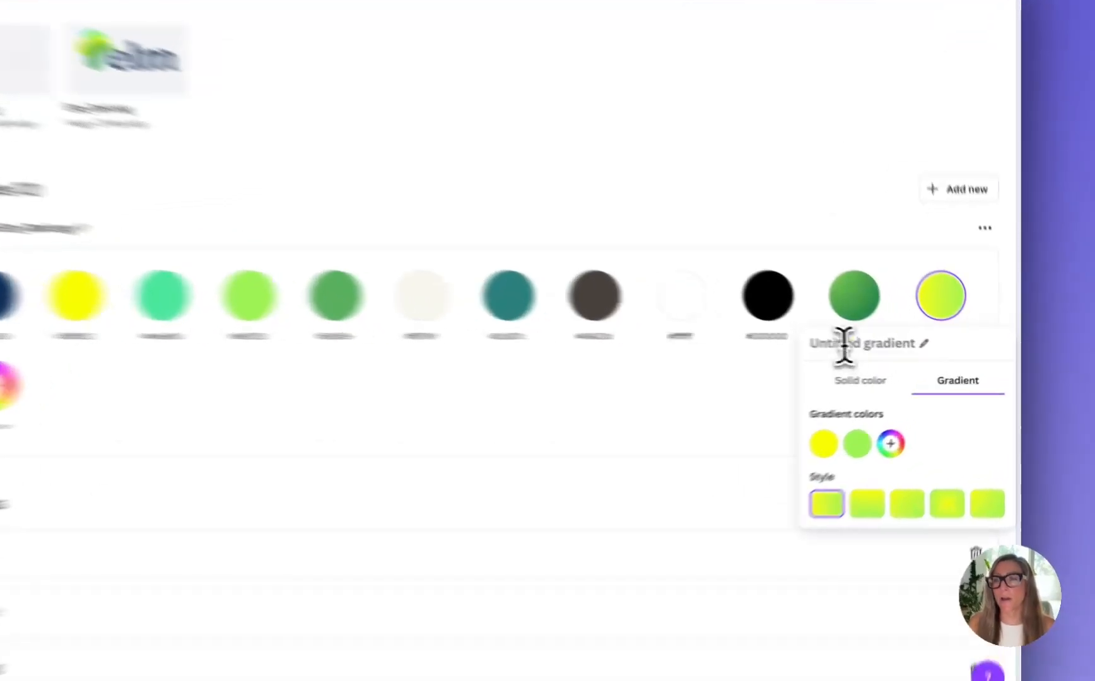
Name the new yellow-green gradient "gradient 2" and close its color editor
{"action": "left_click", "coordinate": [808, 339]}
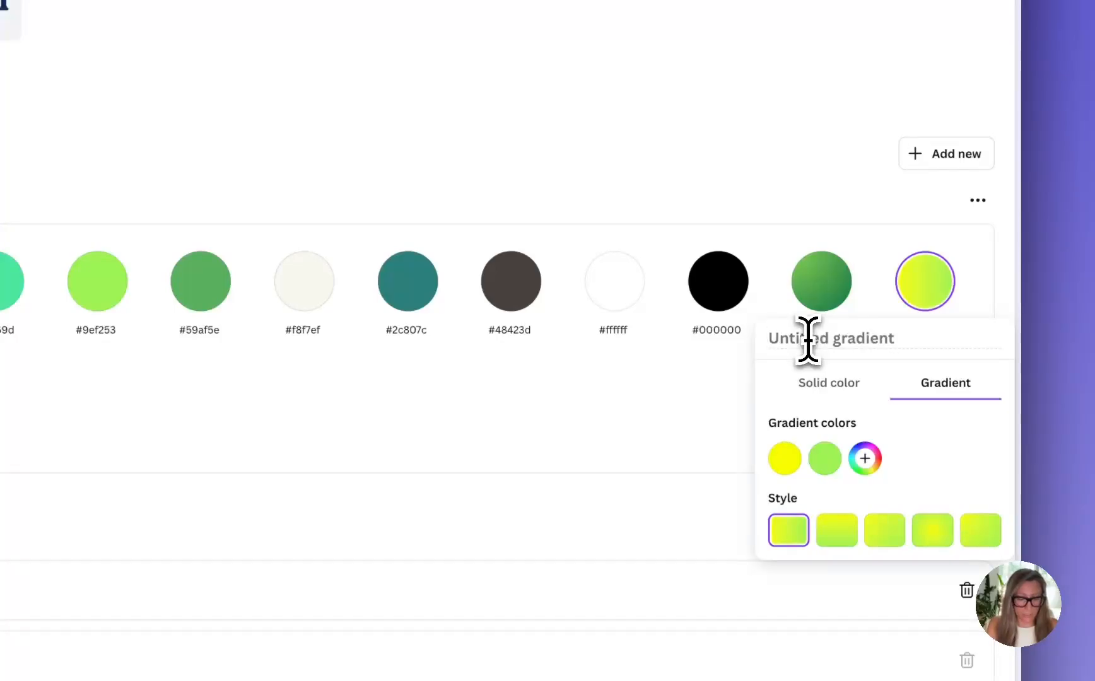
{"action": "type", "text": "gradient"}
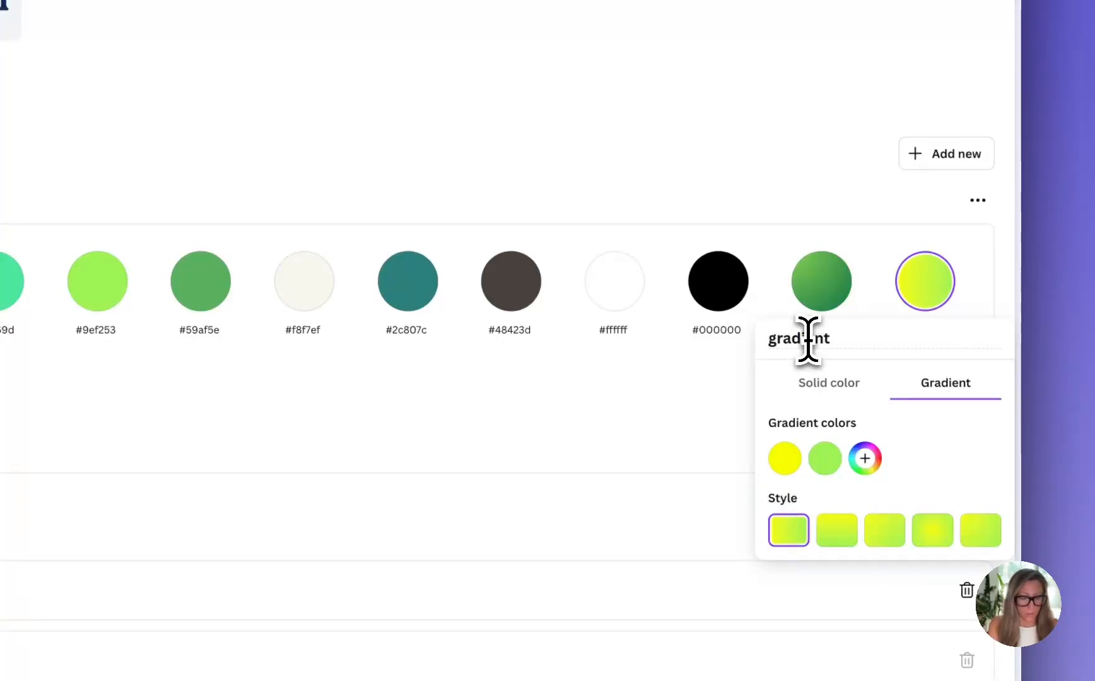
{"action": "type", "text": " 2"}
{"action": "left_click", "coordinate": [787, 394]}
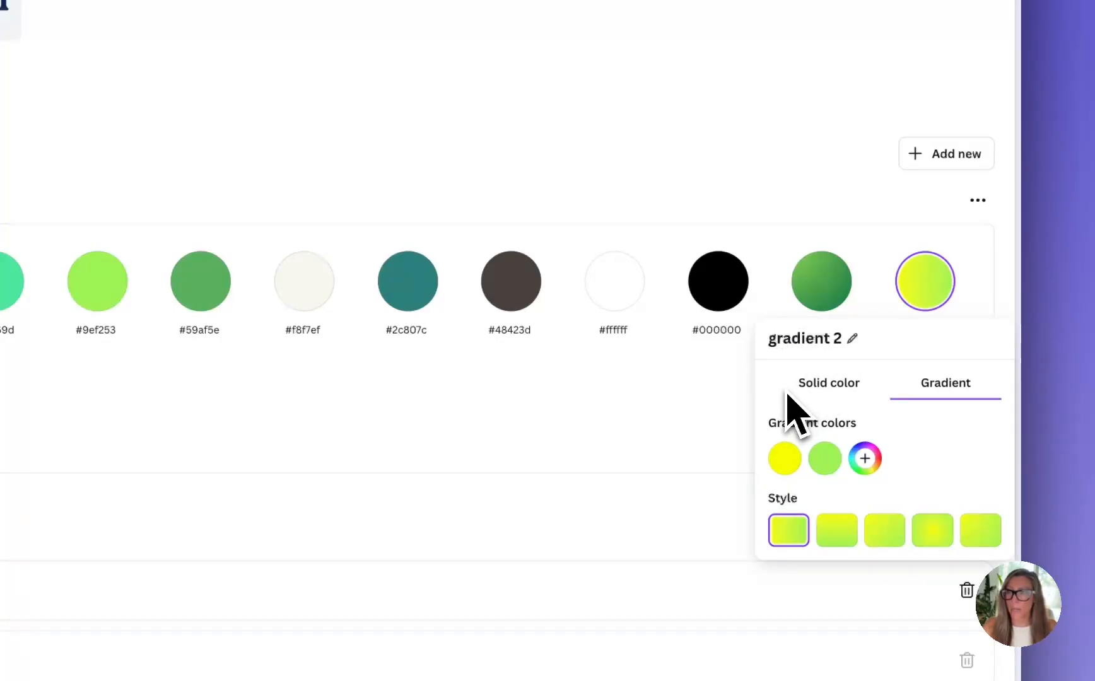
{"action": "left_click", "coordinate": [686, 416]}
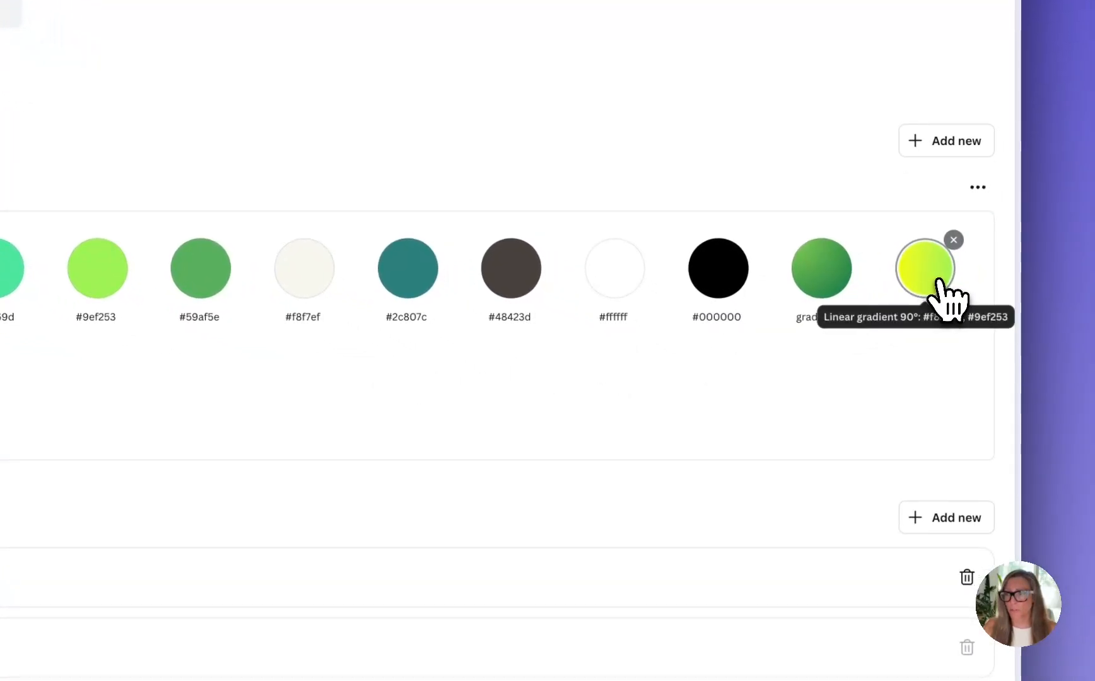
Check the settings of the two gradients in the Elm_Dark palette
{"action": "left_click", "coordinate": [940, 295]}
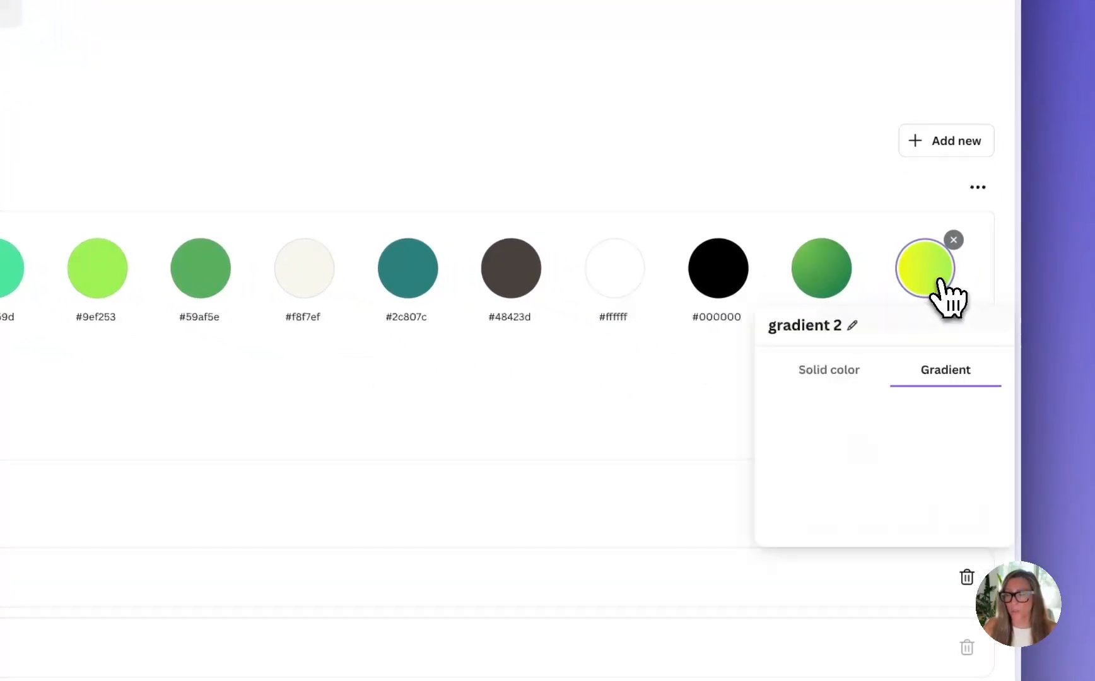
{"action": "left_click", "coordinate": [814, 284]}
{"action": "left_click", "coordinate": [727, 278]}
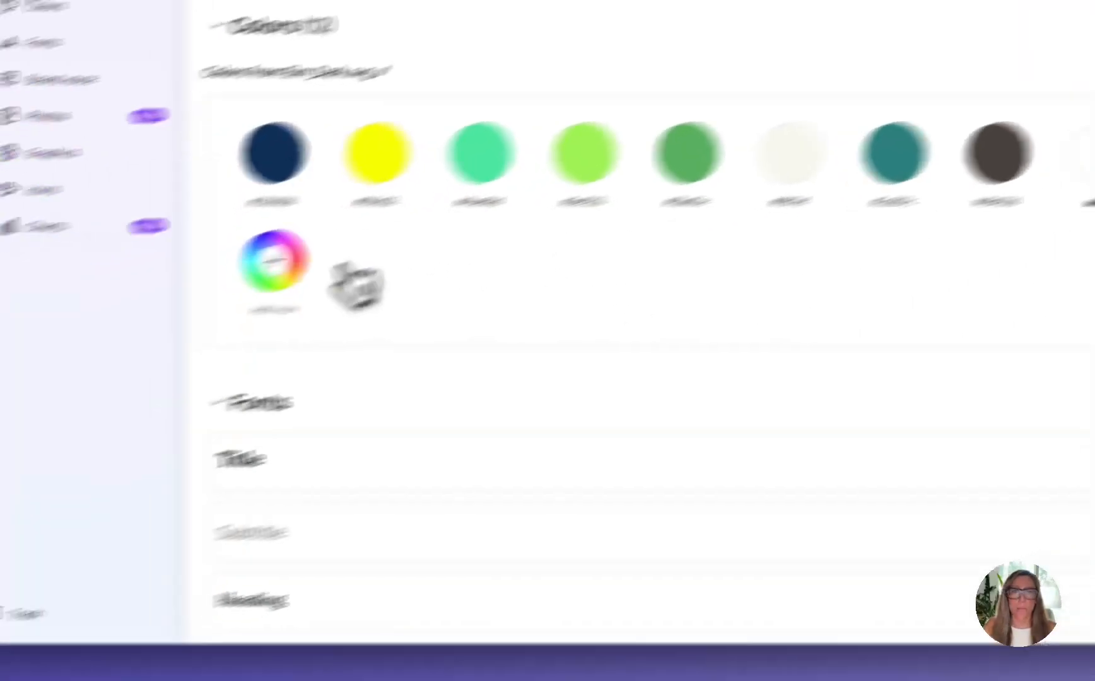
Add another solid color to the "Colors from Elm_Dark.svg" palette and include a CMYK value for it
{"action": "left_click", "coordinate": [274, 260]}
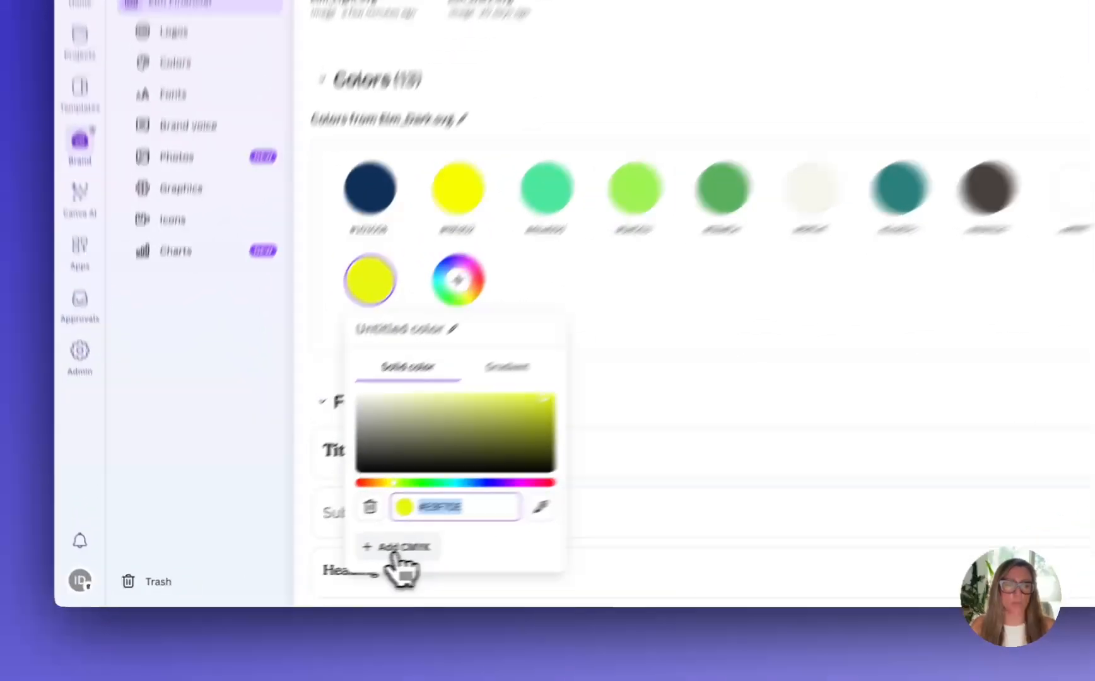
{"action": "left_click", "coordinate": [309, 565]}
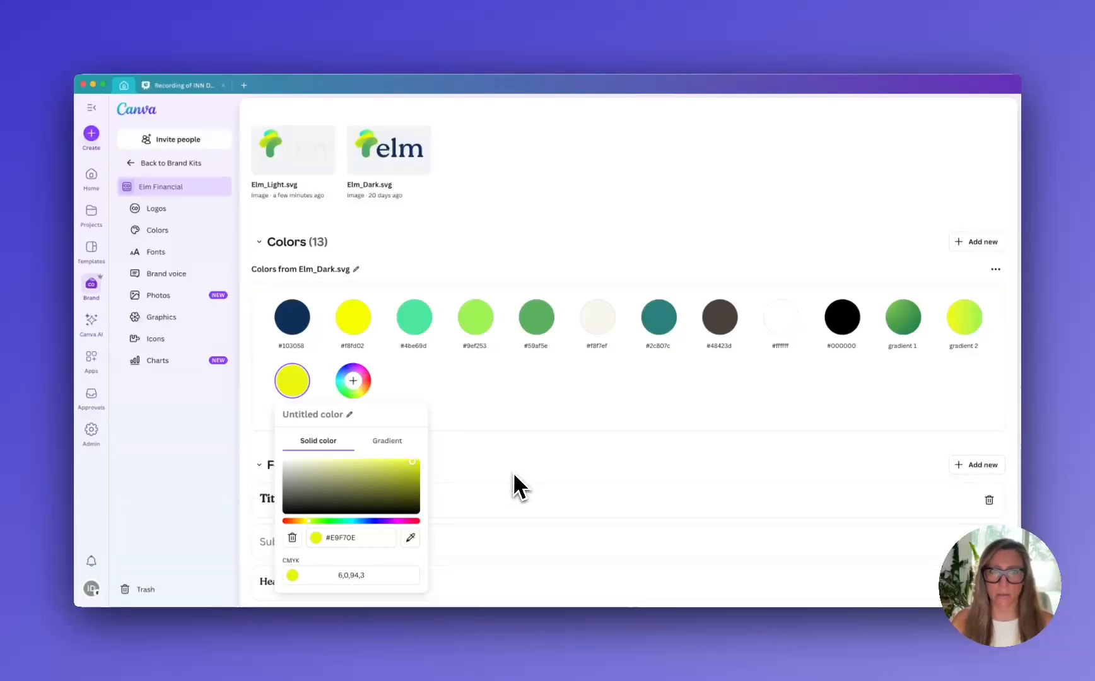
{"action": "left_click", "coordinate": [514, 470]}
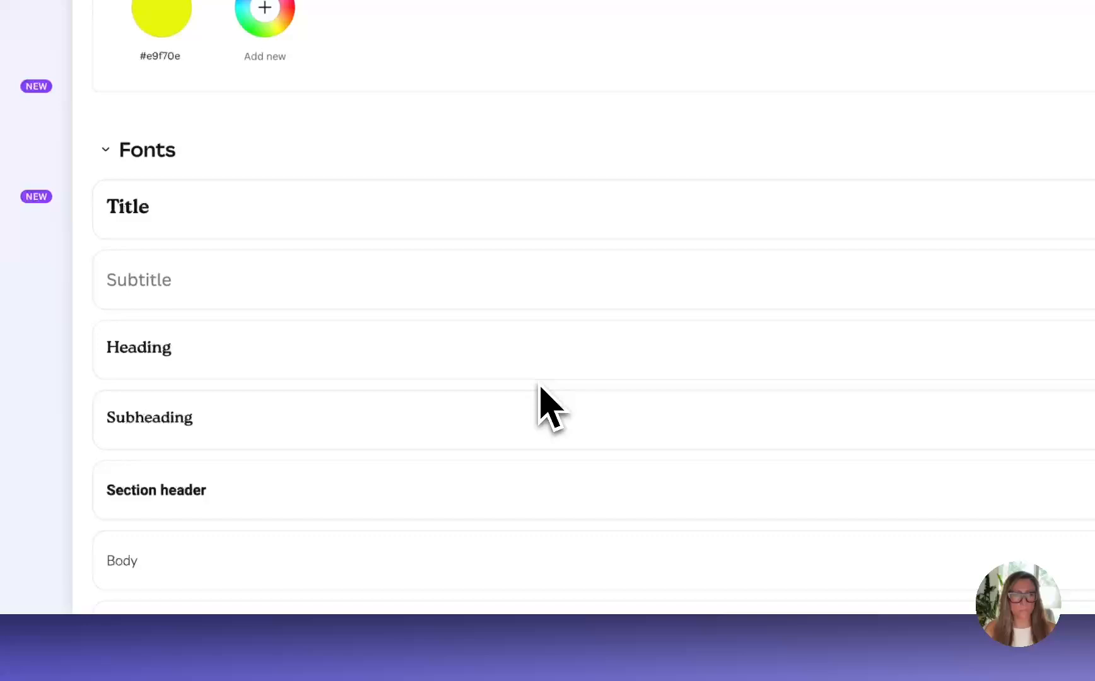
Look at the brand kit's options for adding fonts and the settings of the Subtitle and Heading text styles
{"action": "scroll", "coordinate": [540, 385], "scroll_direction": "down", "scroll_amount": 5}
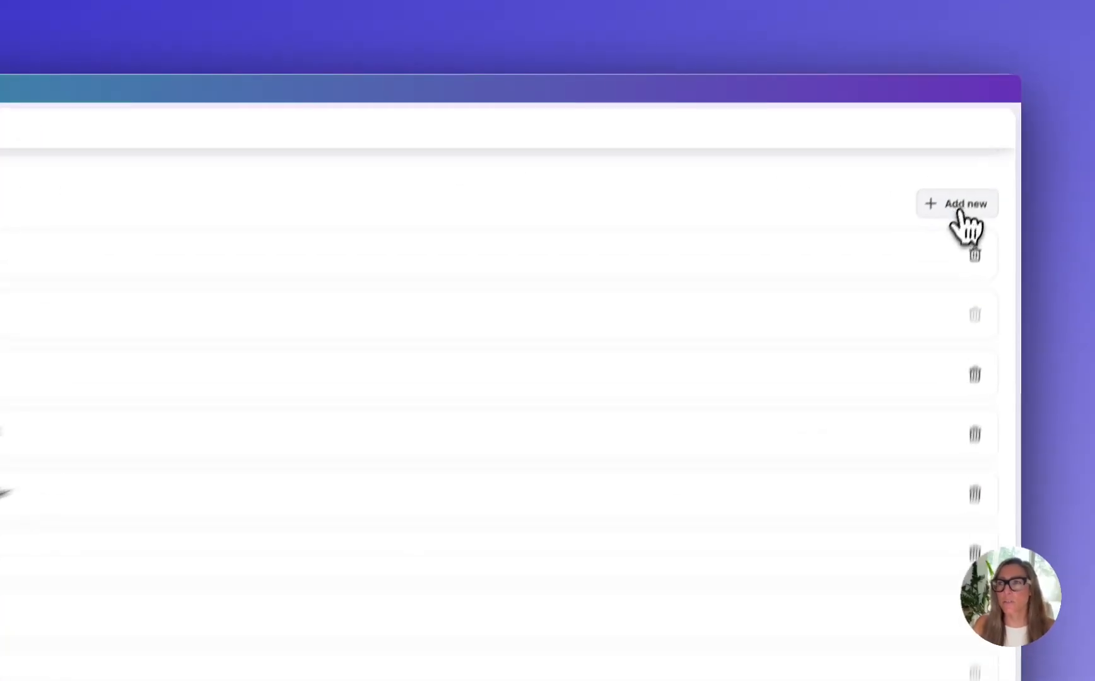
{"action": "left_click", "coordinate": [976, 165]}
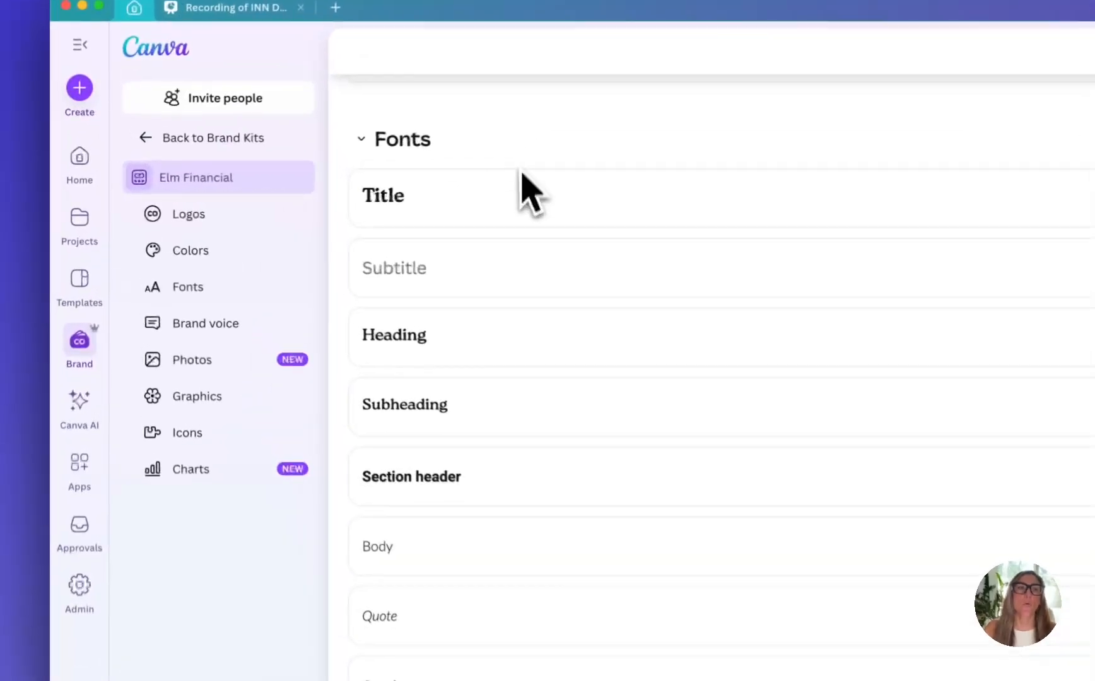
{"action": "left_click", "coordinate": [353, 195]}
{"action": "left_click", "coordinate": [479, 355]}
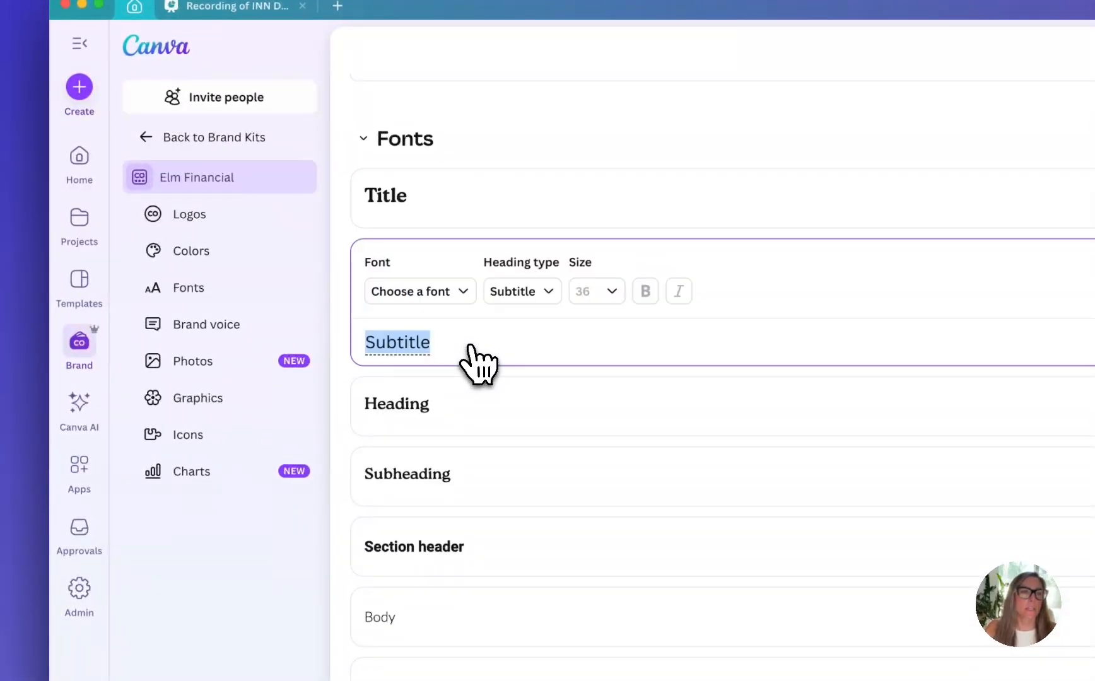
{"action": "left_click", "coordinate": [482, 413]}
Open the Title text style and examine the Roca Two font weights available for it
{"action": "left_click", "coordinate": [466, 202]}
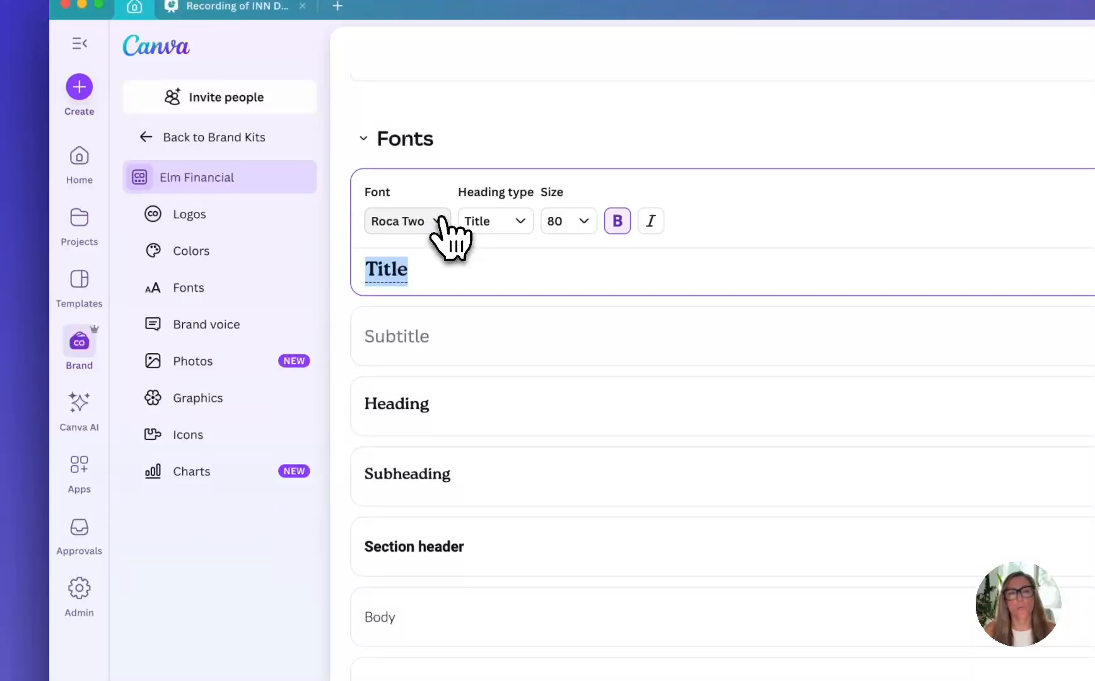
{"action": "left_click", "coordinate": [439, 222]}
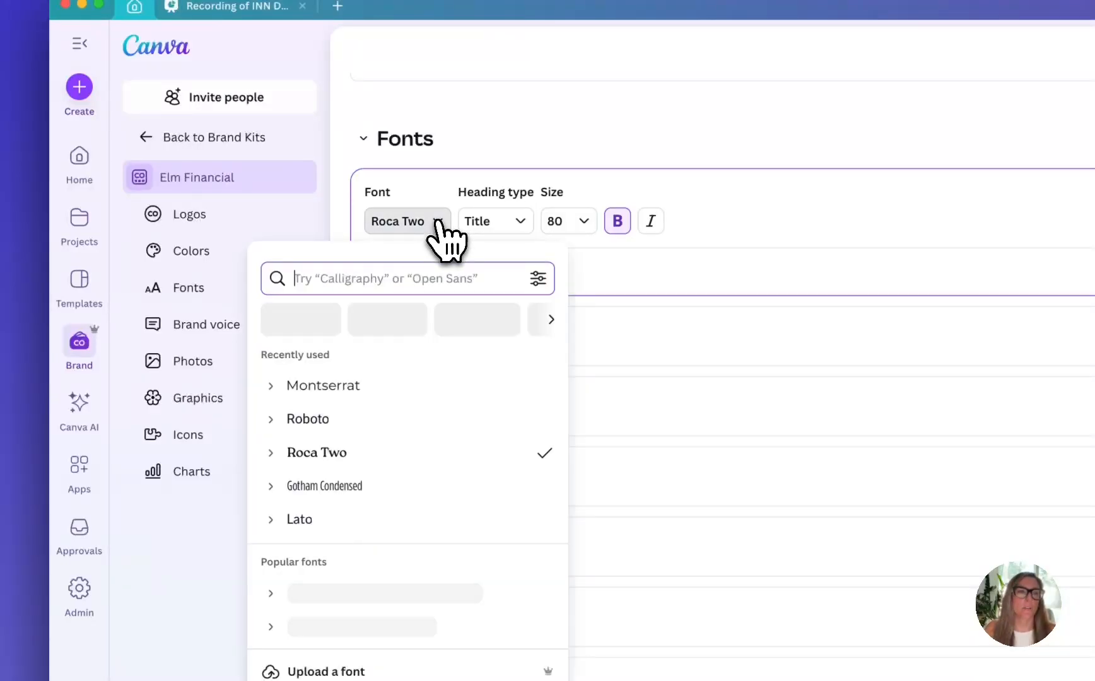
{"action": "left_click", "coordinate": [275, 459]}
{"action": "scroll", "coordinate": [410, 529], "scroll_direction": "down", "scroll_amount": 3}
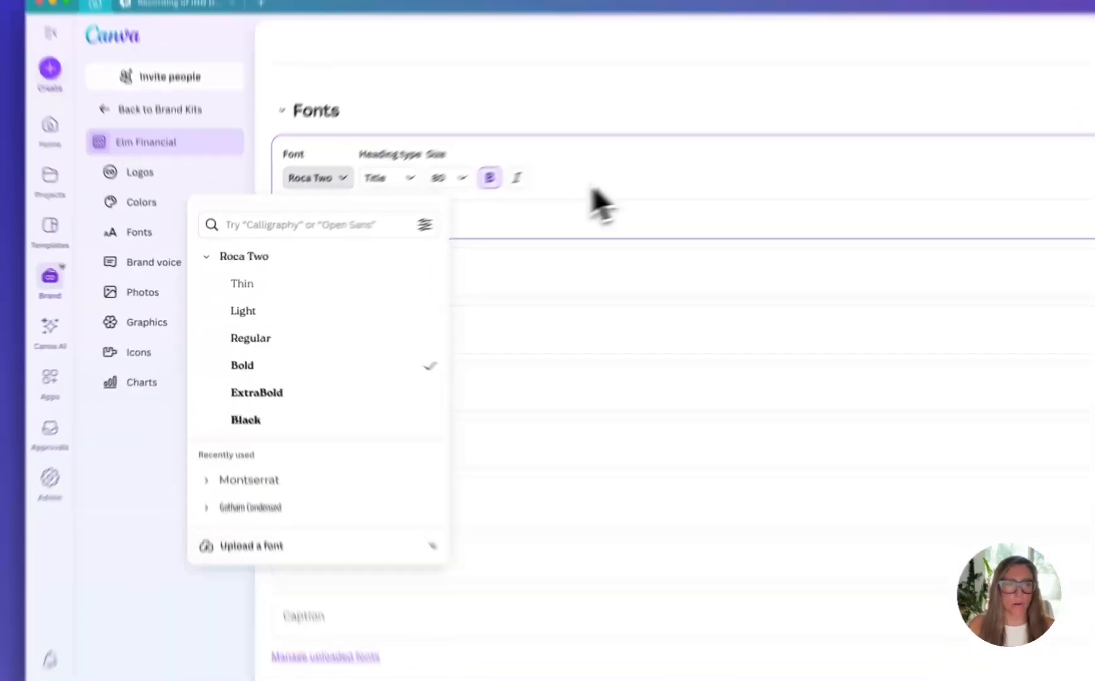
{"action": "left_click", "coordinate": [478, 224]}
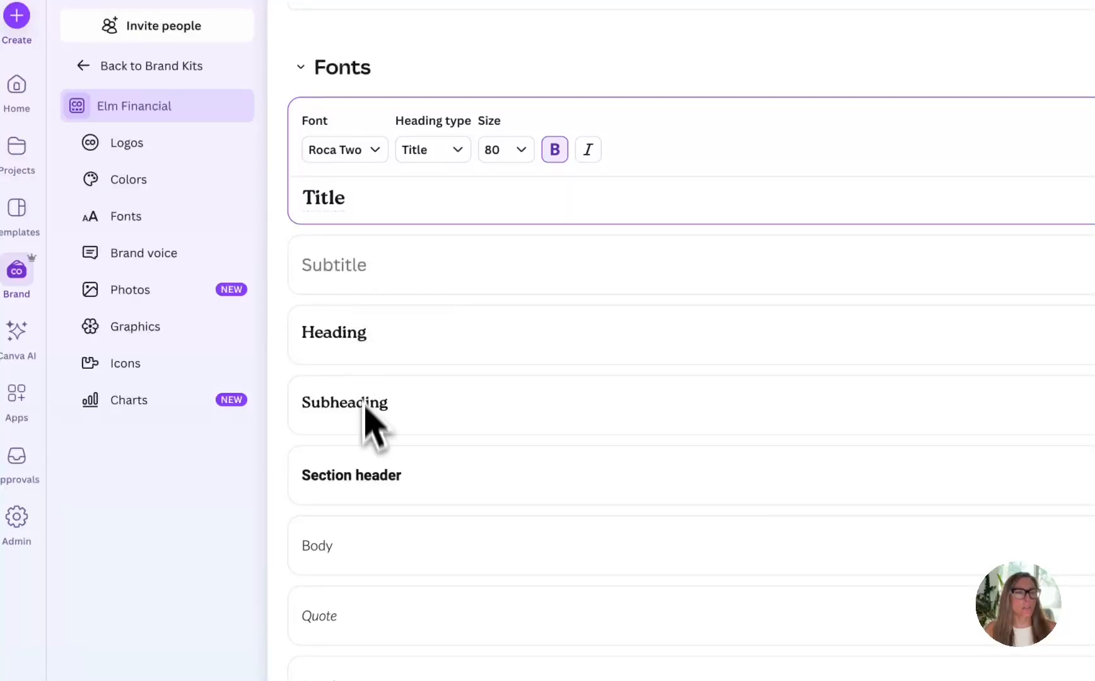
Open the Body text style and examine its font and size choices
{"action": "left_click", "coordinate": [335, 483]}
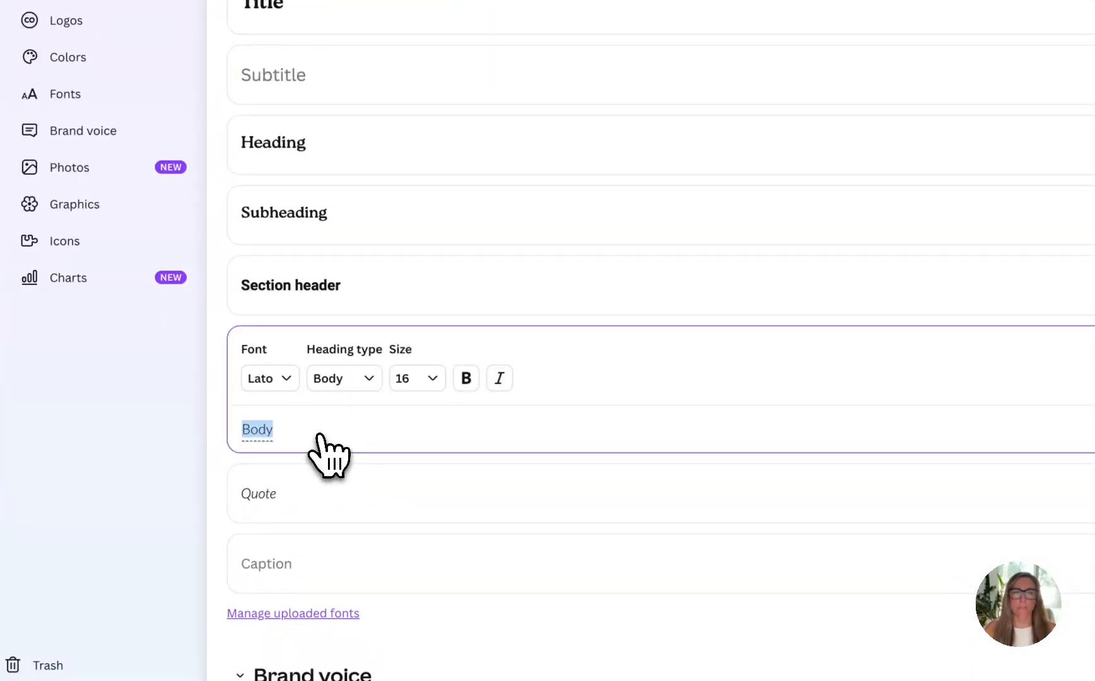
{"action": "left_click", "coordinate": [278, 393]}
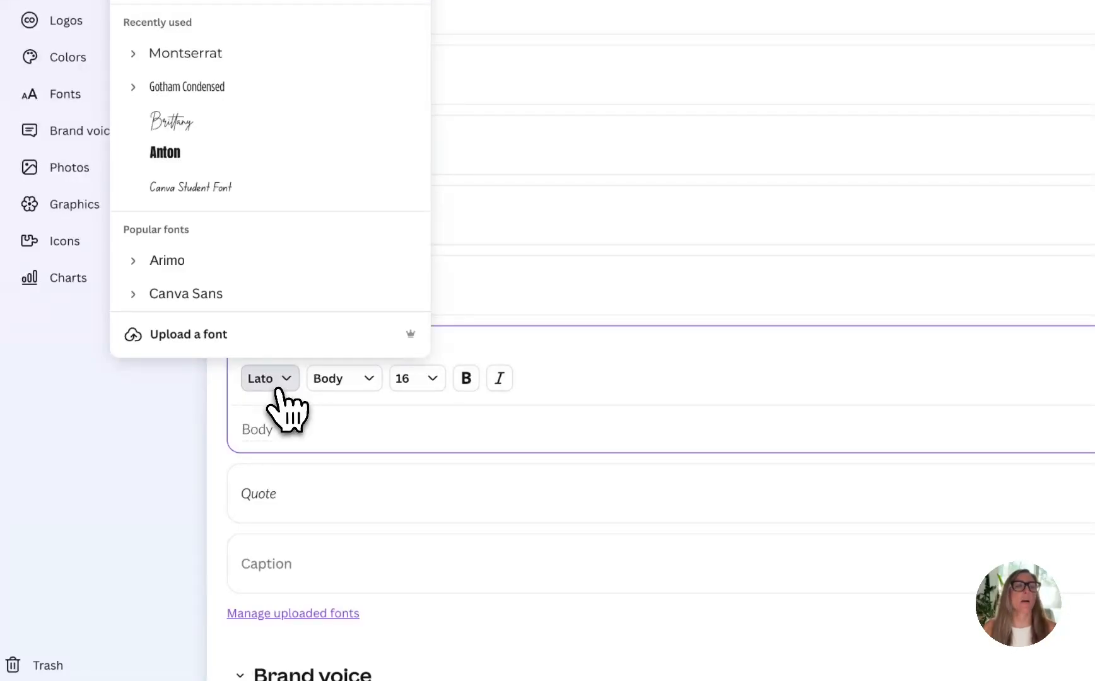
{"action": "left_click", "coordinate": [426, 386]}
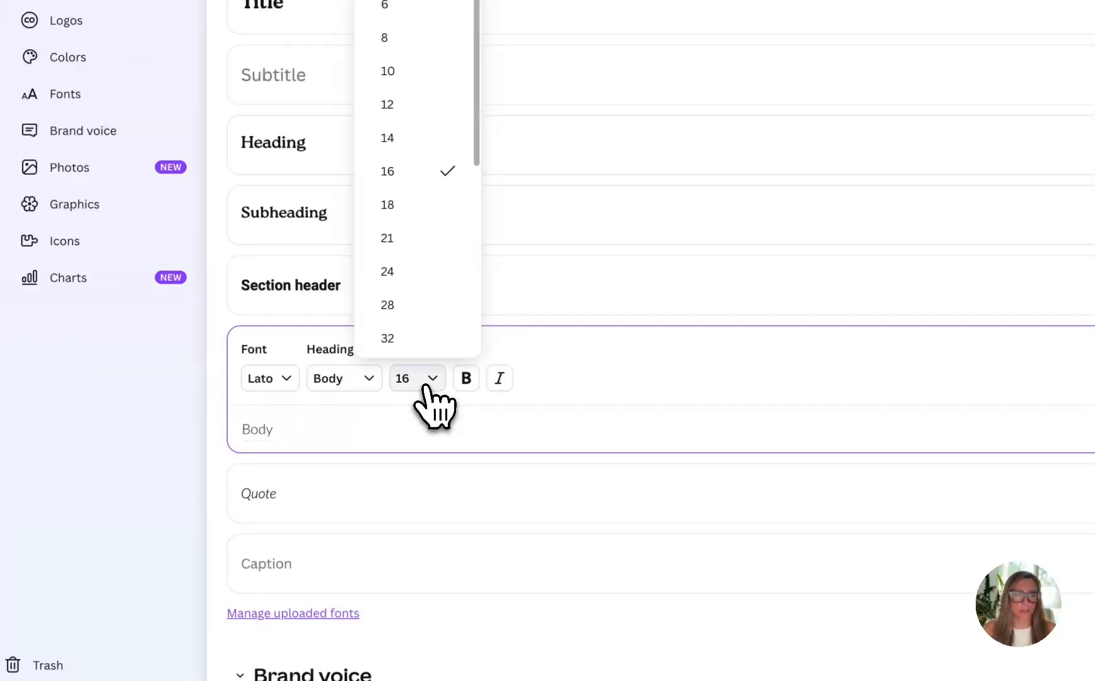
{"action": "left_click", "coordinate": [614, 398]}
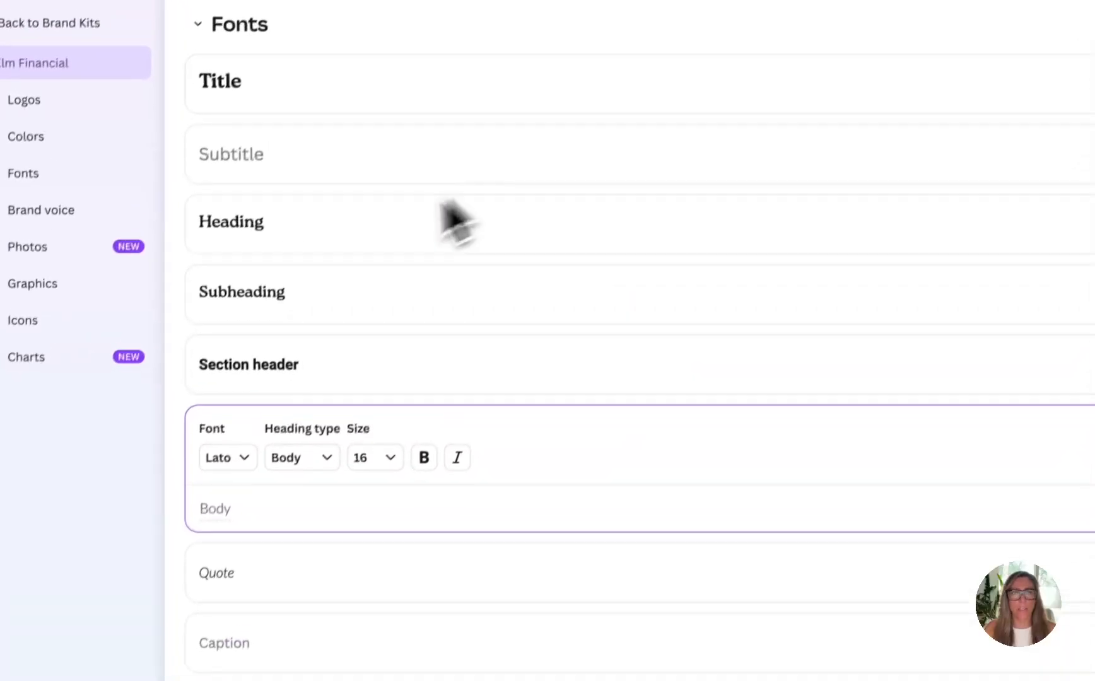
{"action": "left_click", "coordinate": [935, 362]}
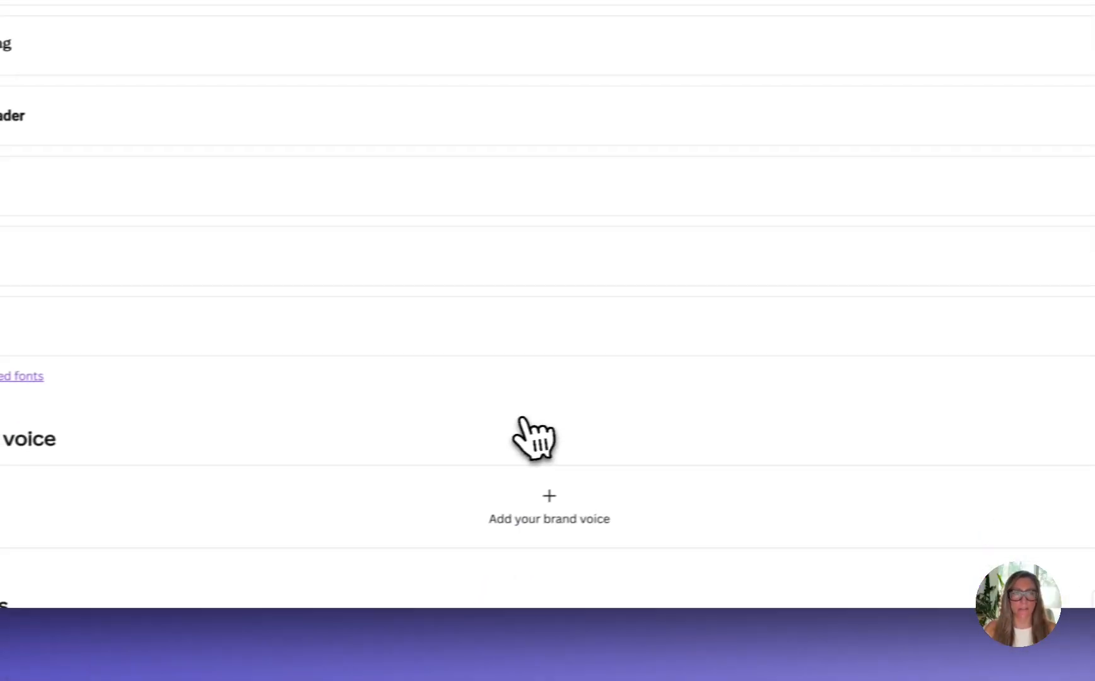
Upload the seven images from ElmPhotos-03.jpg to ElmPhotos-20.jpg in Elm Brand's Photos folder to the kit's Photos section
{"action": "scroll", "coordinate": [533, 438], "scroll_direction": "down", "scroll_amount": 6}
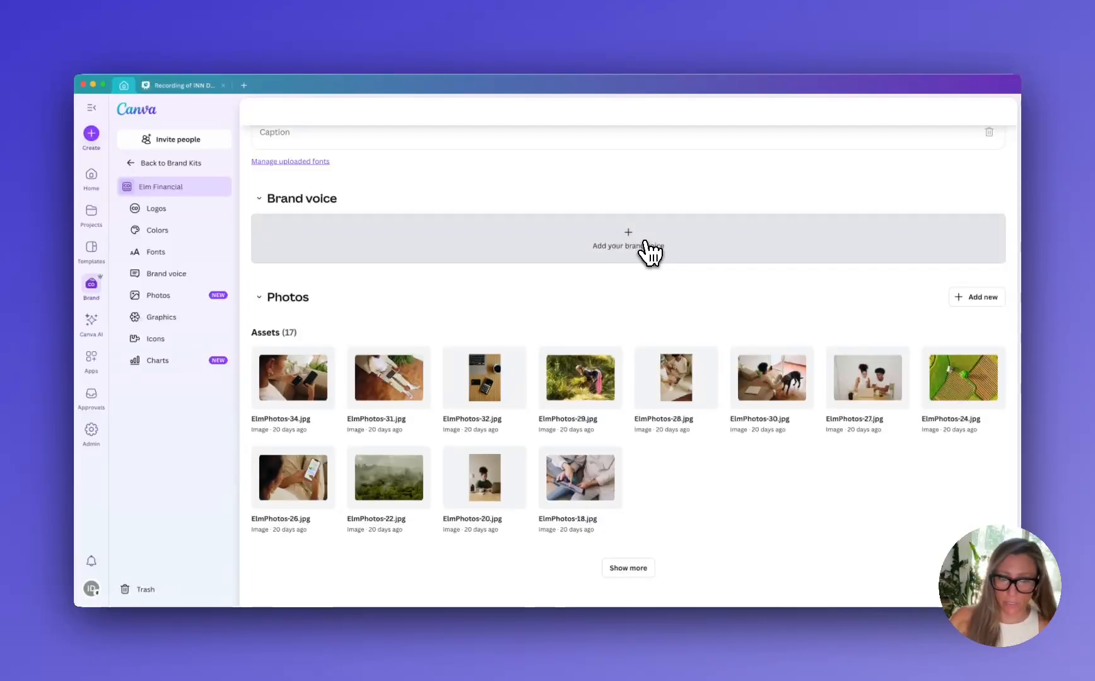
{"action": "scroll", "coordinate": [453, 349], "scroll_direction": "down", "scroll_amount": 2}
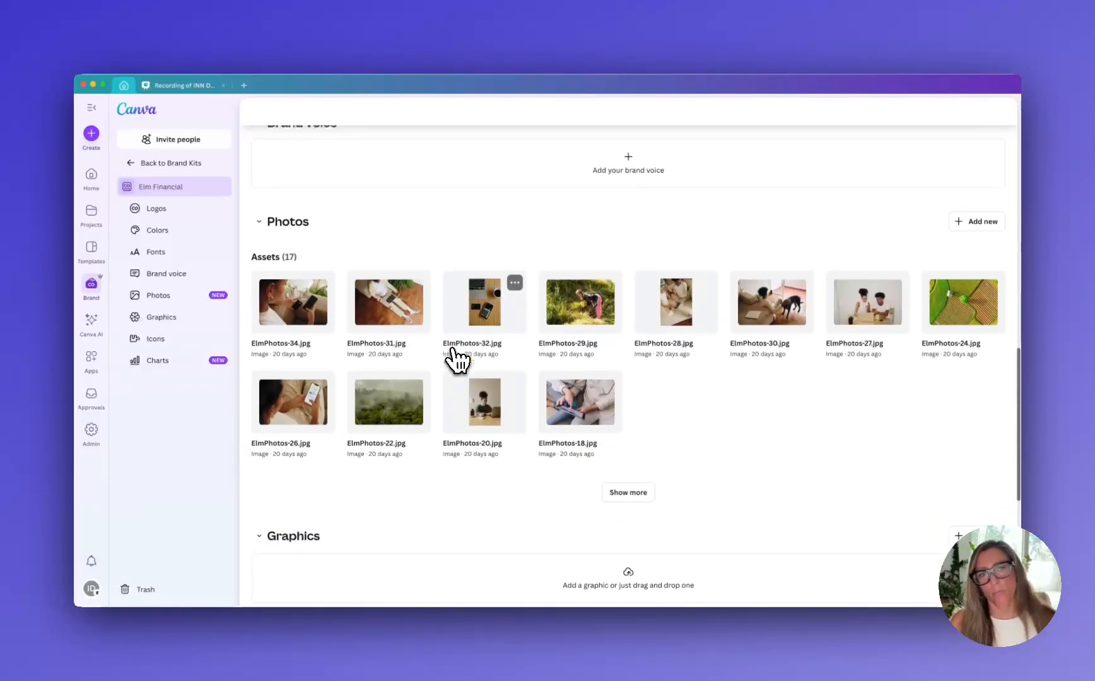
{"action": "scroll", "coordinate": [456, 359], "scroll_direction": "down", "scroll_amount": 3}
{"action": "scroll", "coordinate": [456, 360], "scroll_direction": "up", "scroll_amount": 1}
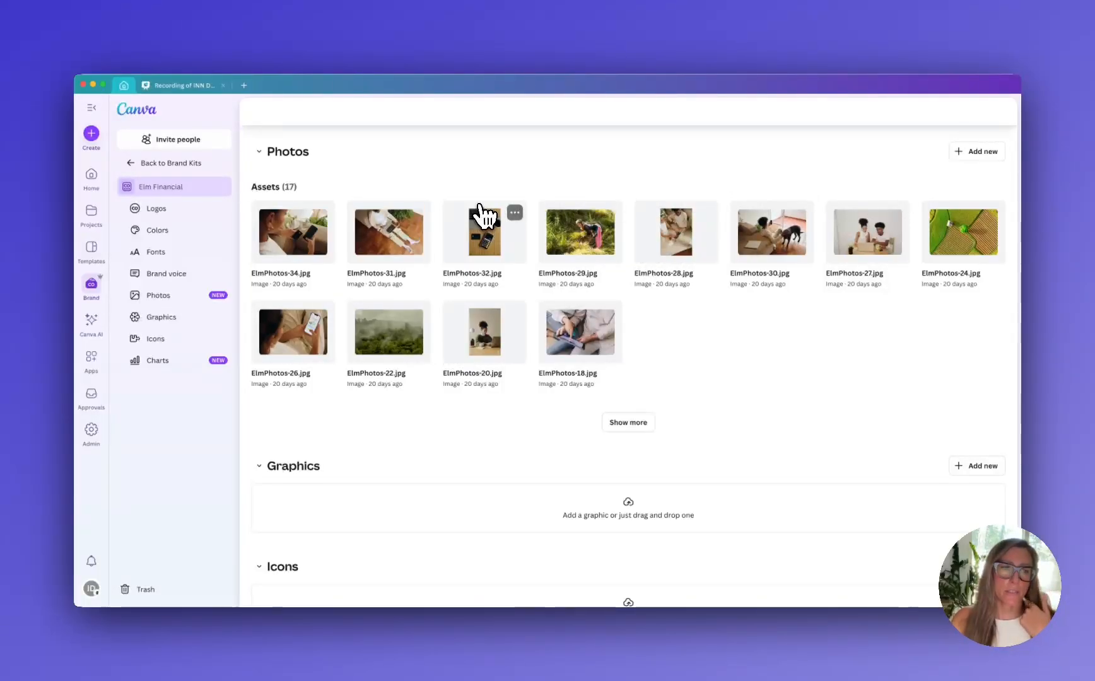
{"action": "left_click", "coordinate": [972, 151]}
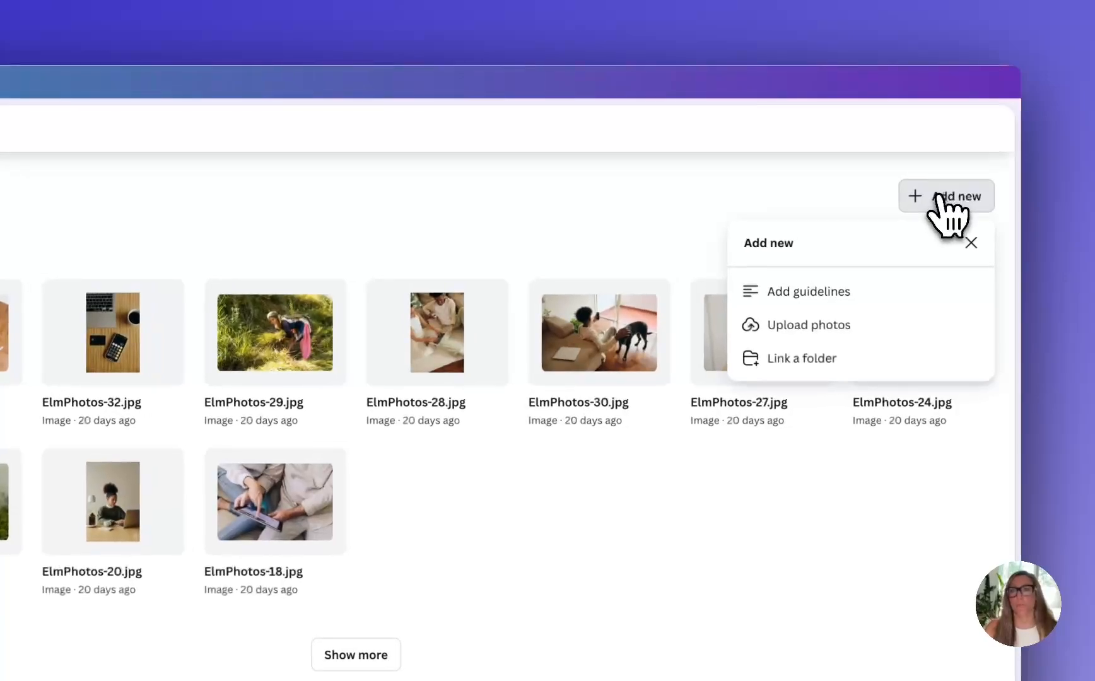
{"action": "left_click", "coordinate": [815, 330]}
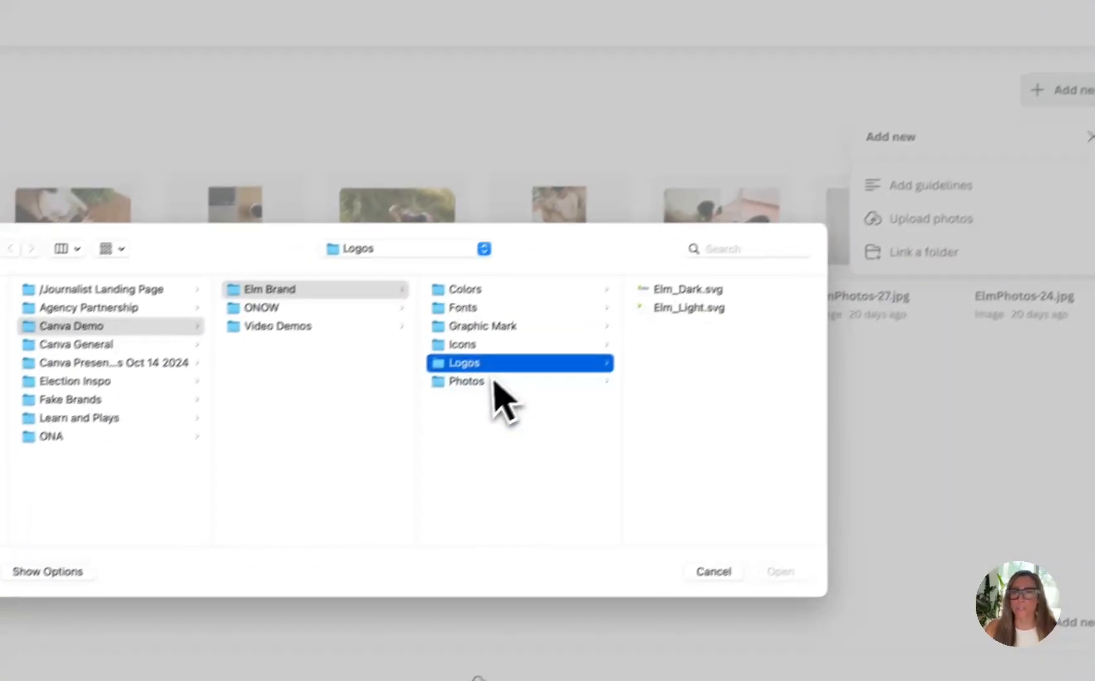
{"action": "left_click", "coordinate": [342, 487]}
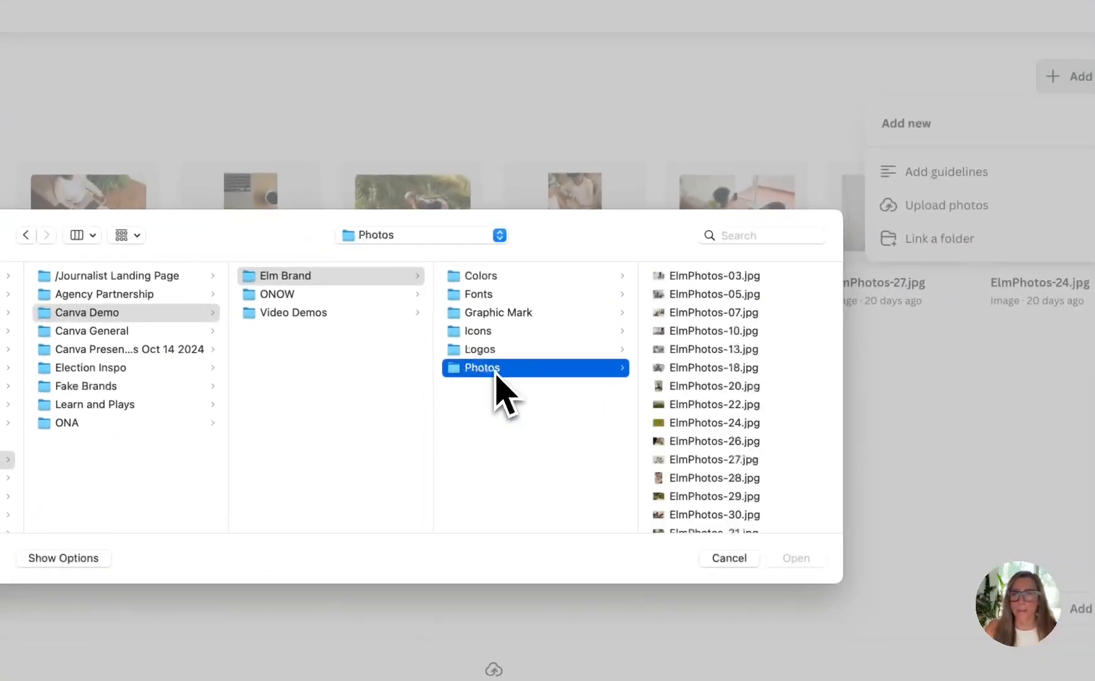
{"action": "left_click", "coordinate": [691, 277]}
{"action": "left_click", "coordinate": [520, 386], "text": "shift"}
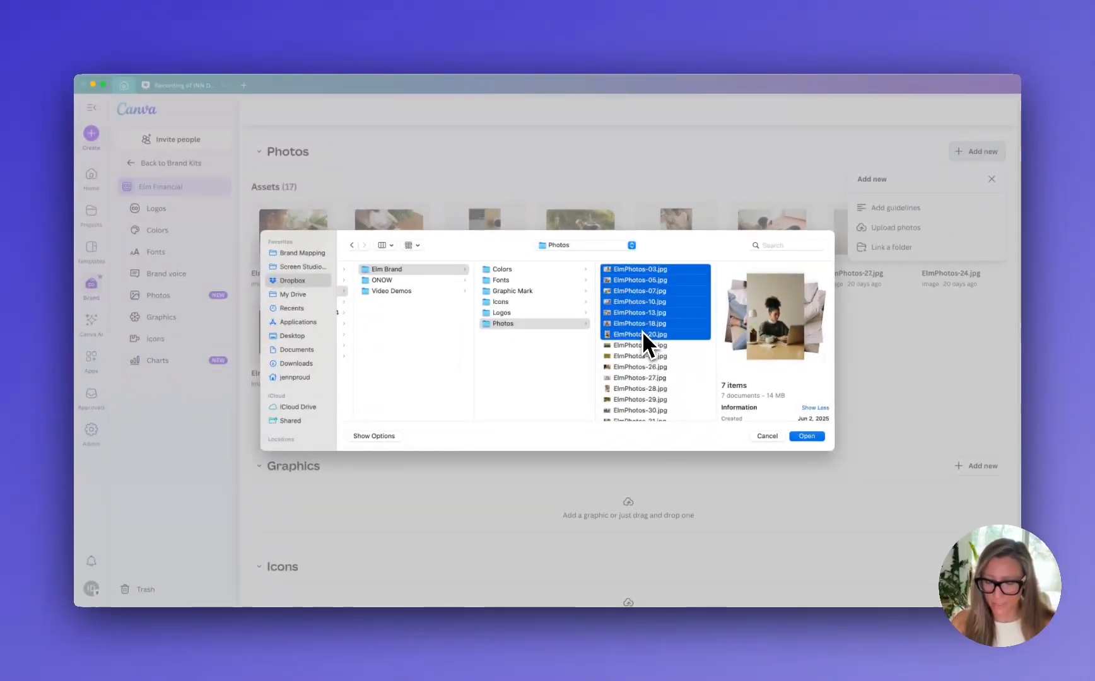
{"action": "key", "text": "Return"}
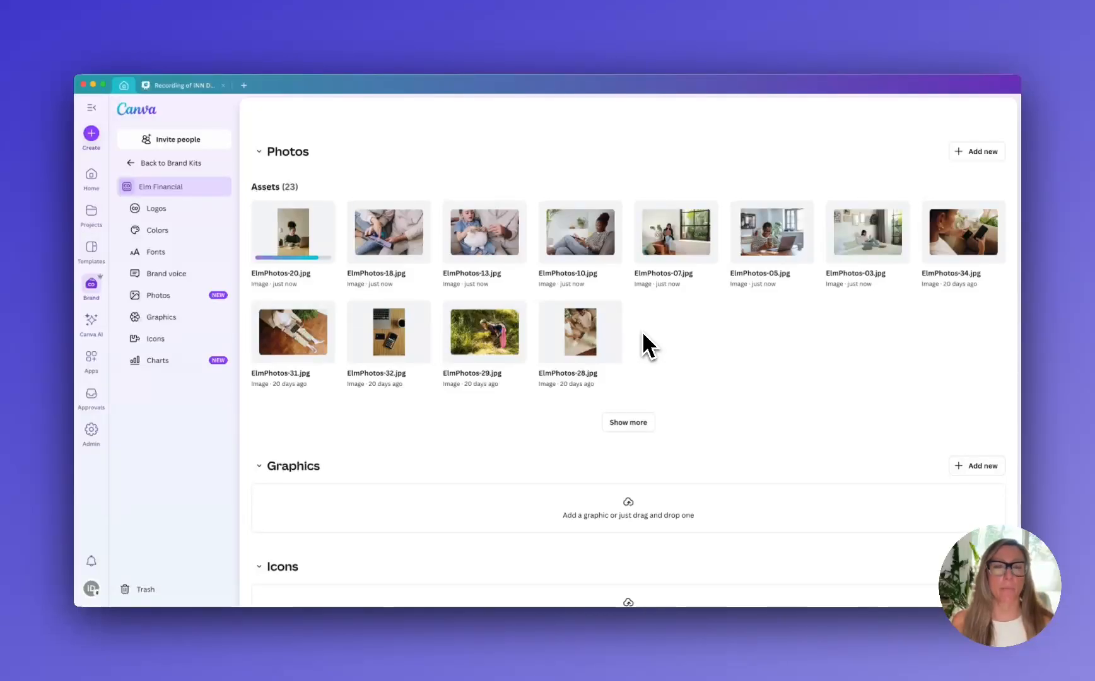
Link the Ad_Elm_Icons folder from Elm Financial Brand, inside the Advertisers project folder, to the brand kit's Icons section
{"action": "scroll", "coordinate": [642, 331], "scroll_direction": "down", "scroll_amount": 4}
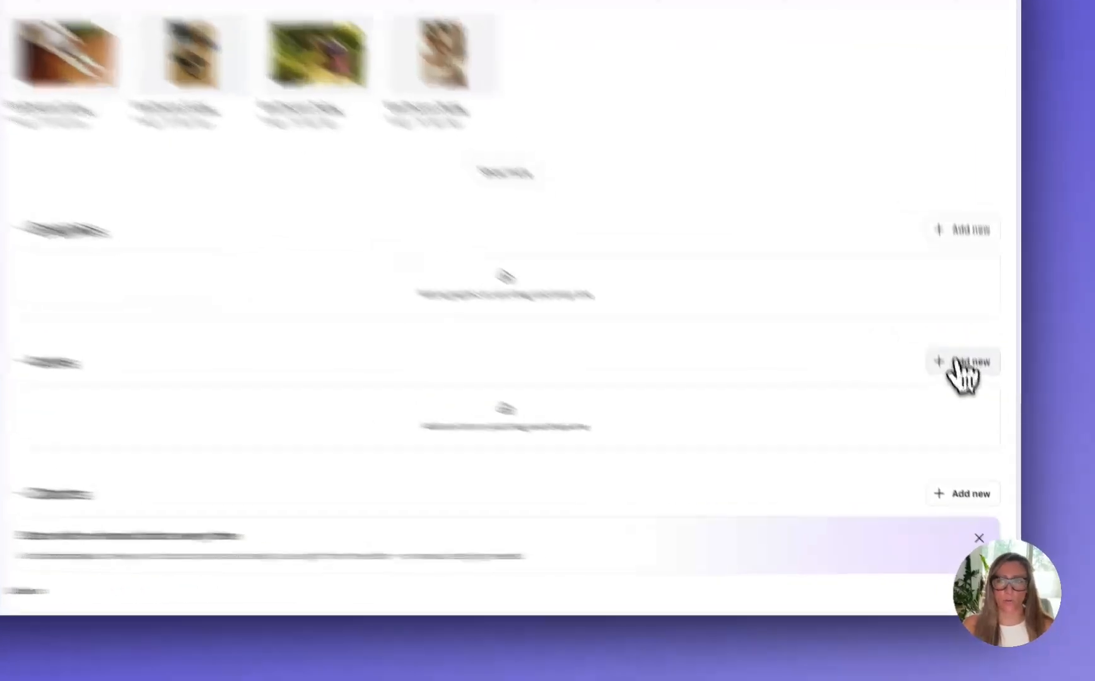
{"action": "left_click", "coordinate": [962, 361]}
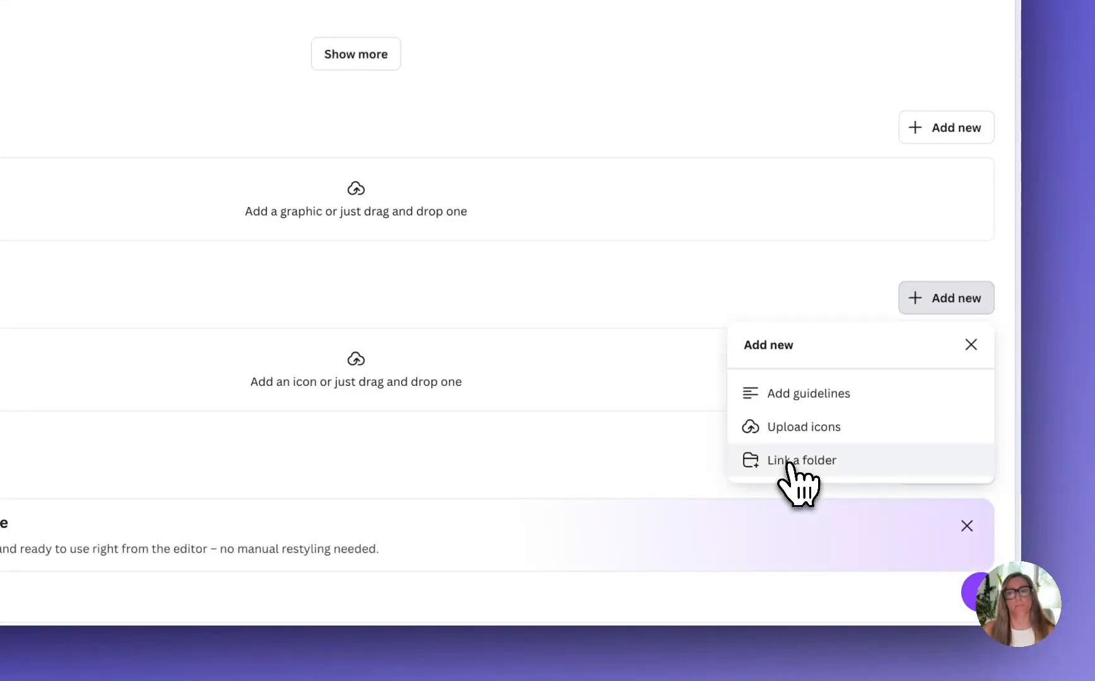
{"action": "left_click", "coordinate": [788, 462]}
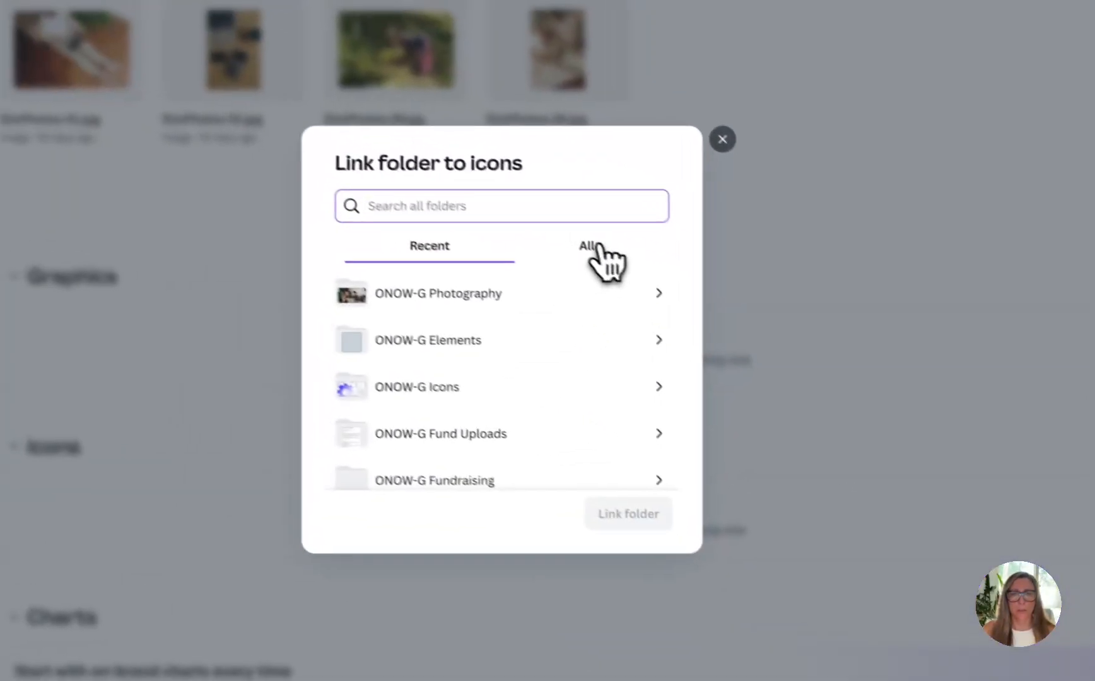
{"action": "left_click", "coordinate": [595, 247]}
{"action": "left_click", "coordinate": [440, 294]}
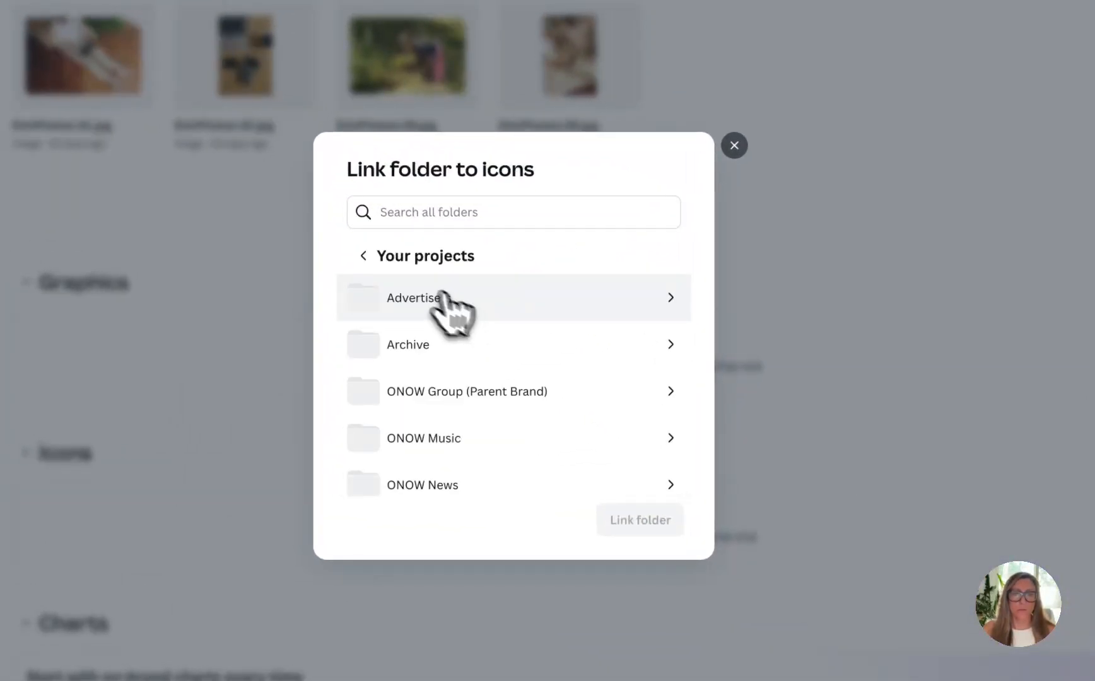
{"action": "left_click", "coordinate": [364, 256]}
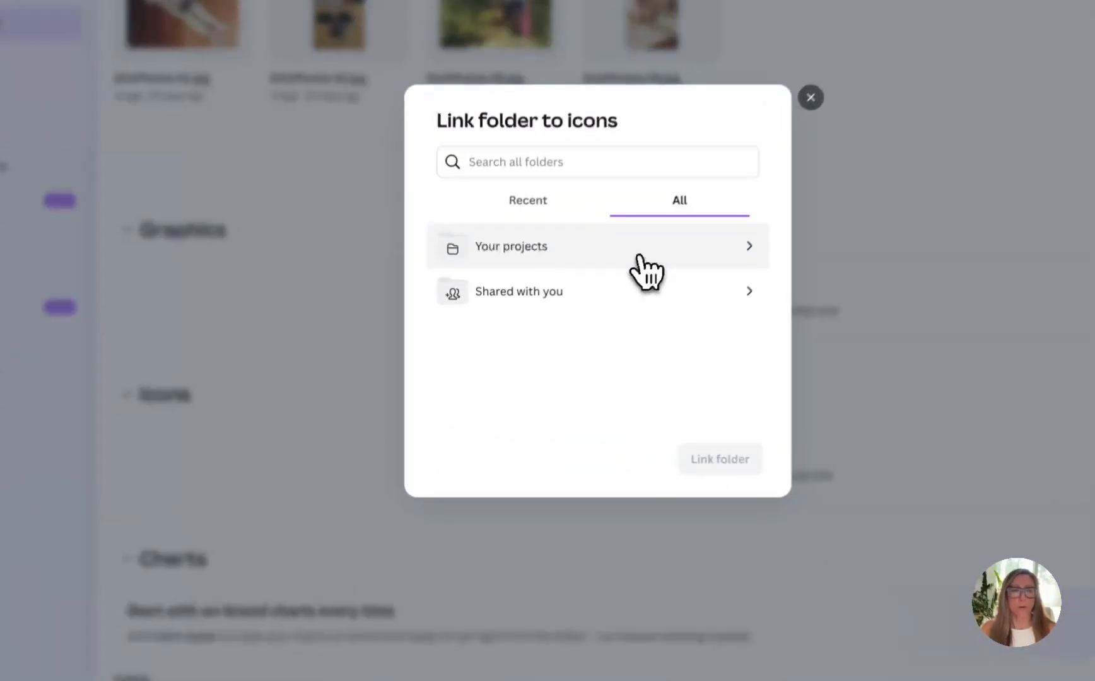
{"action": "left_click", "coordinate": [572, 325]}
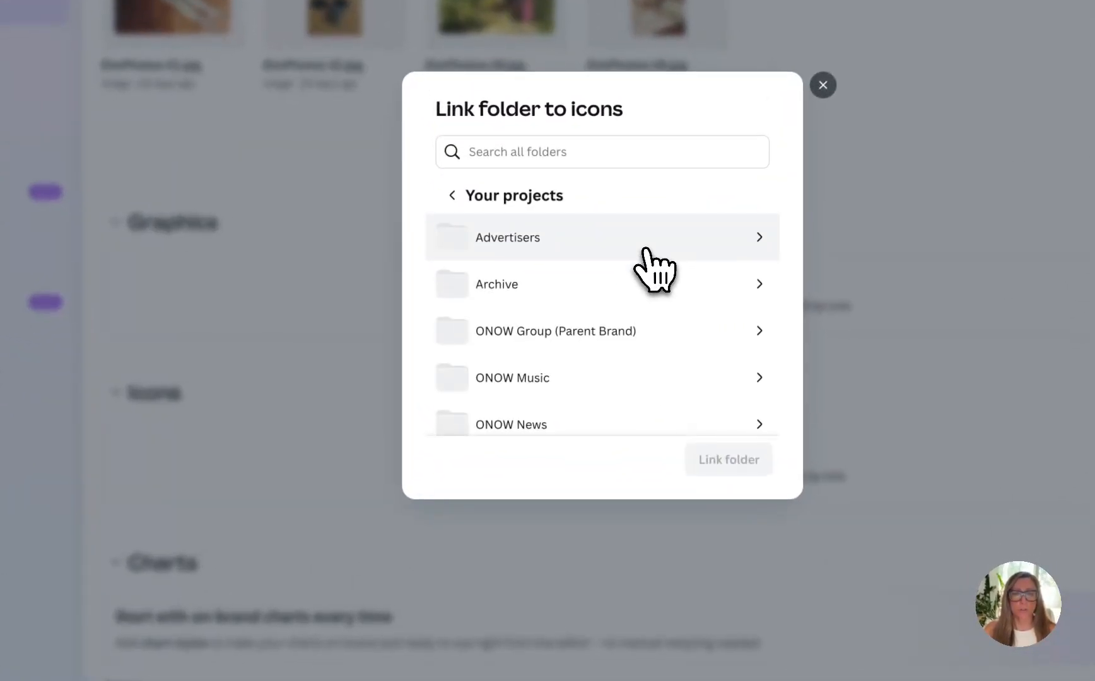
{"action": "scroll", "coordinate": [645, 252], "scroll_direction": "down", "scroll_amount": 1}
{"action": "scroll", "coordinate": [646, 252], "scroll_direction": "up", "scroll_amount": 1}
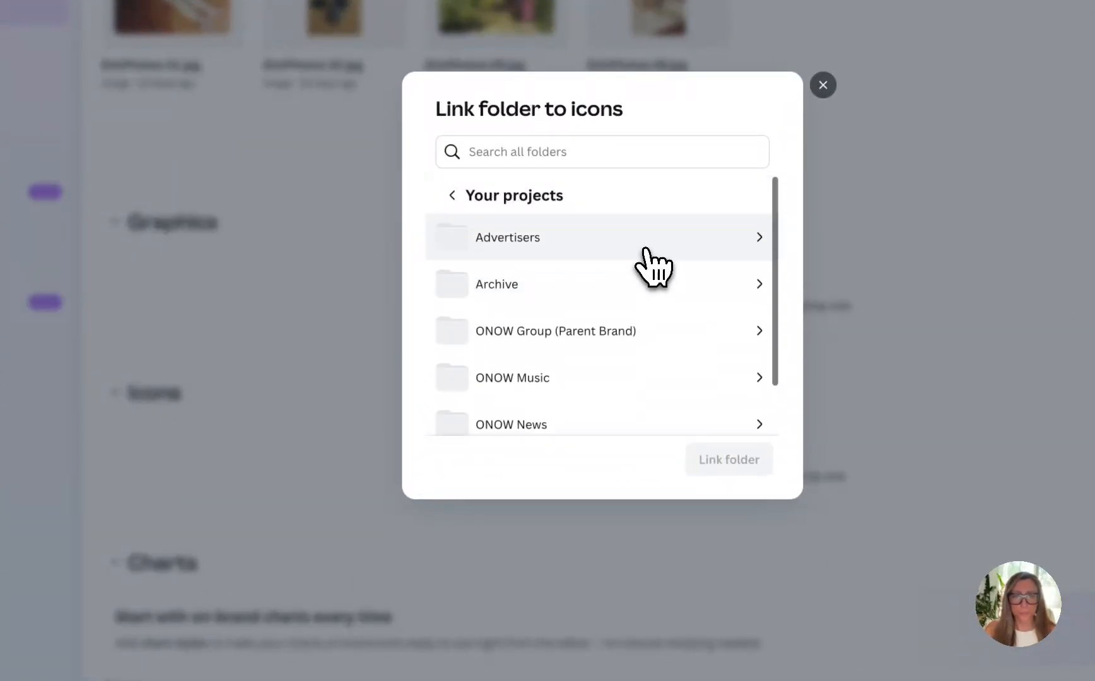
{"action": "left_click", "coordinate": [645, 251]}
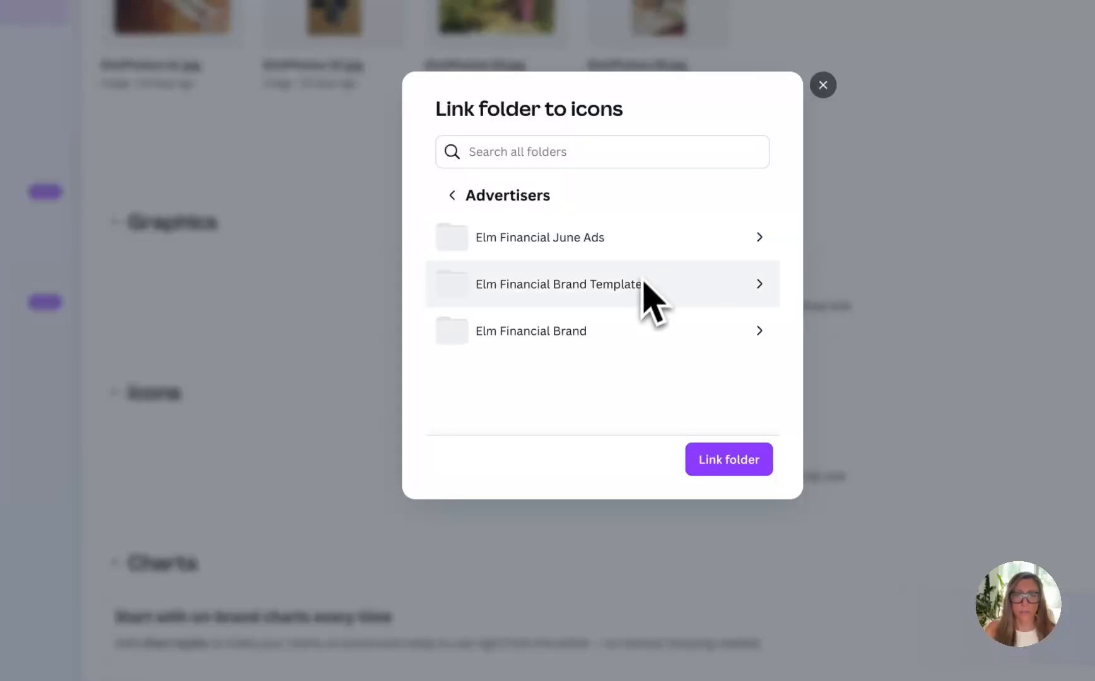
{"action": "left_click", "coordinate": [635, 348]}
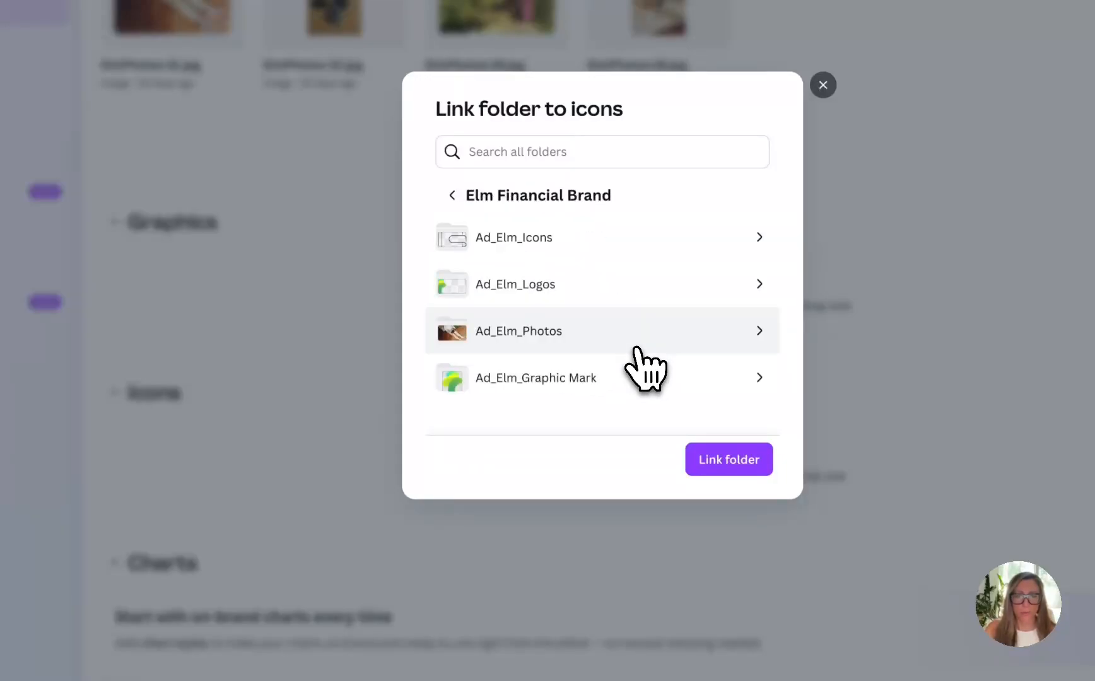
{"action": "left_click", "coordinate": [569, 238]}
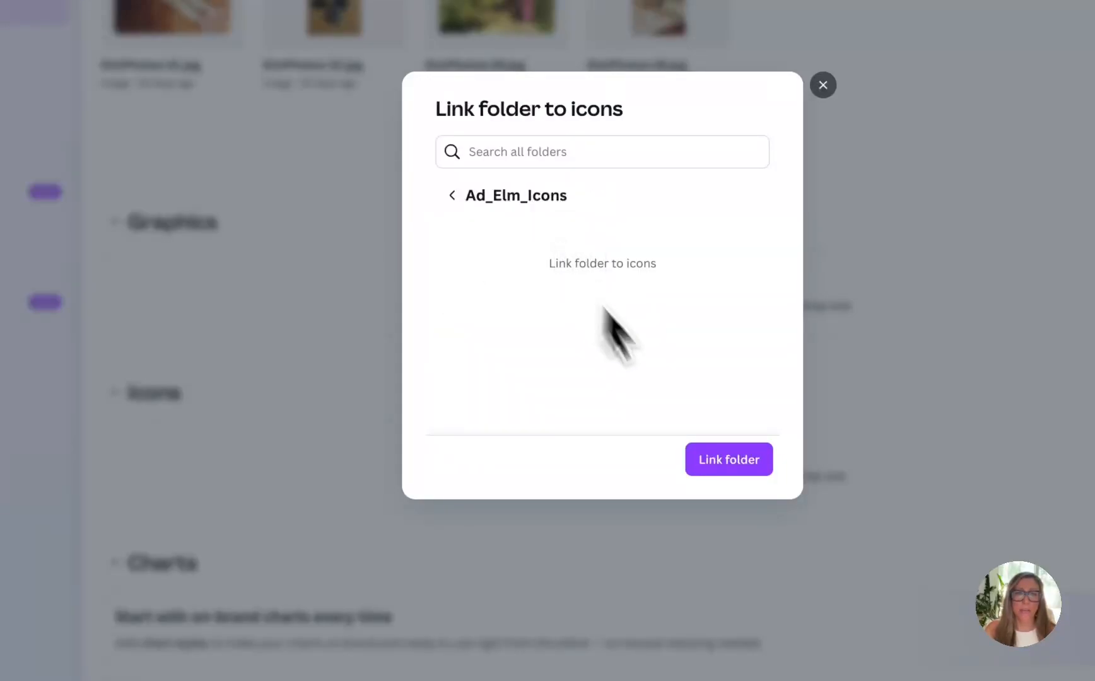
{"action": "left_click", "coordinate": [722, 463]}
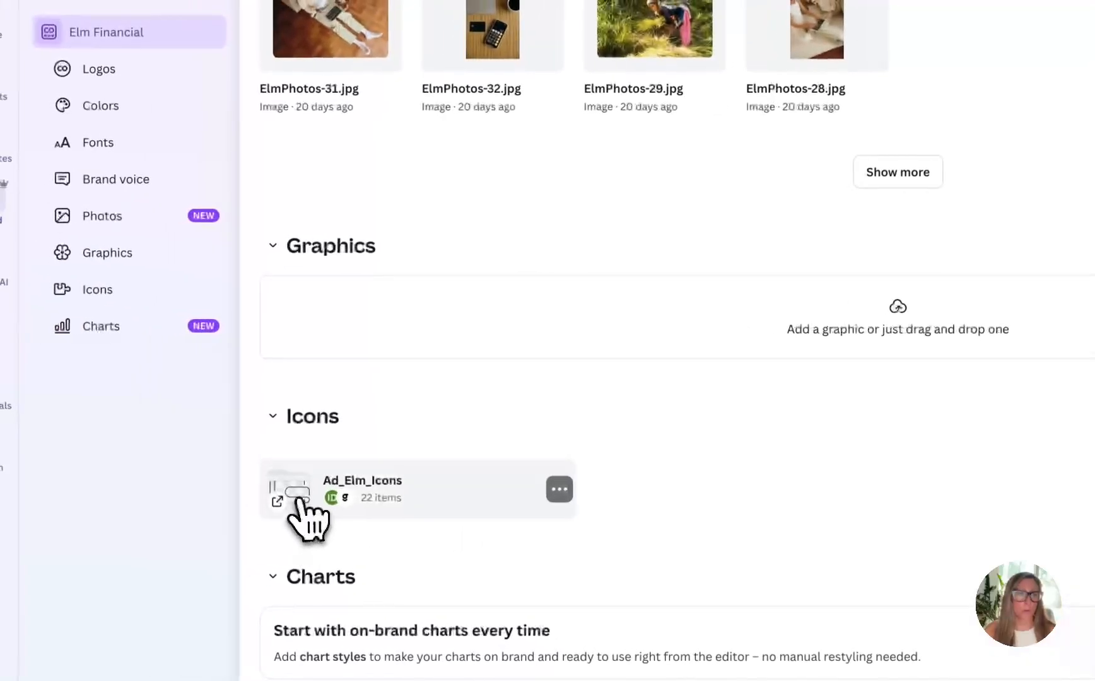
View the icons inside the linked Ad_Elm_Icons folder and return to the Elm Financial brand kit
{"action": "left_click", "coordinate": [189, 483]}
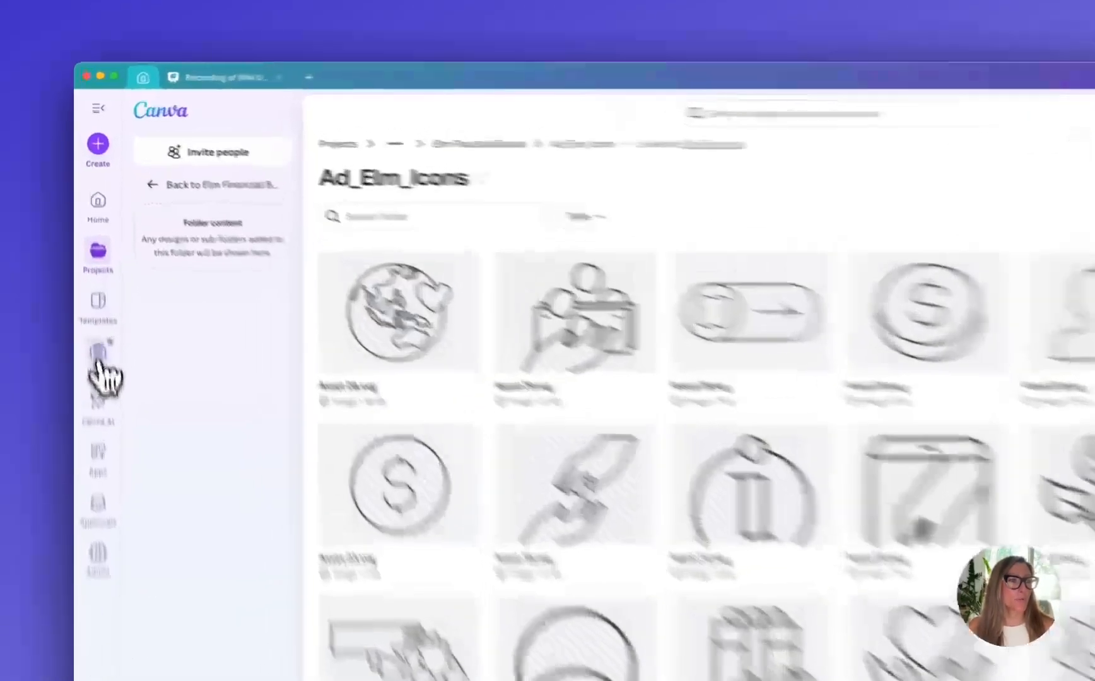
{"action": "left_click", "coordinate": [97, 355]}
{"action": "left_click", "coordinate": [231, 184]}
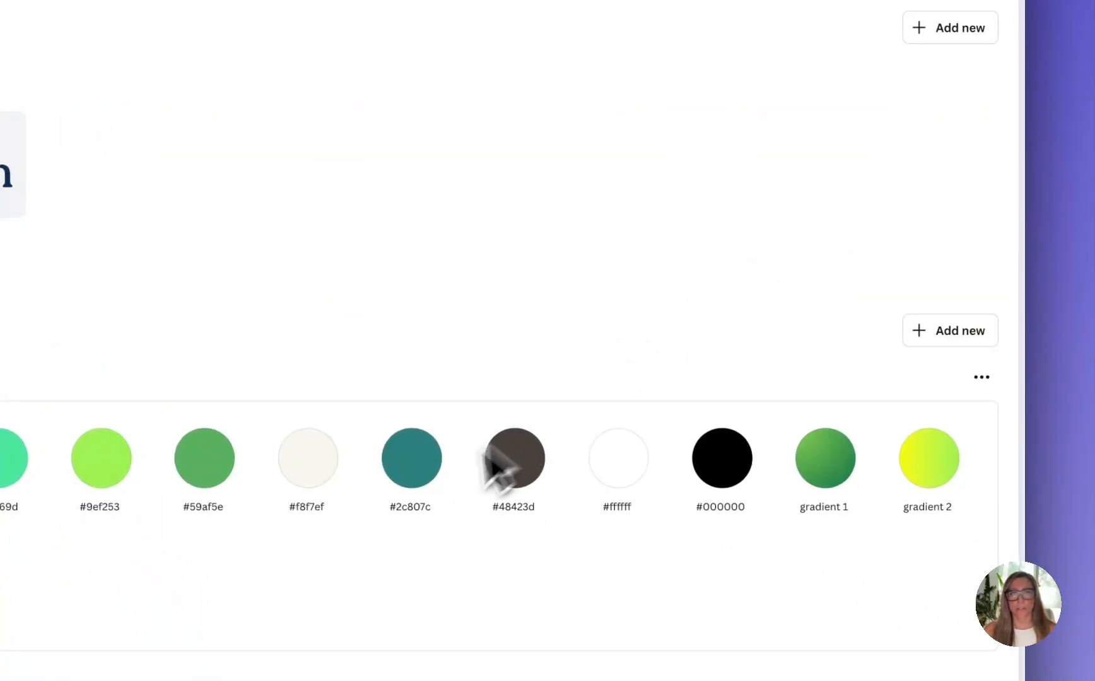
Upload Mark.svg from Elm Brand's Graphic Mark folder to the brand kit's Graphics section
{"action": "scroll", "coordinate": [501, 464], "scroll_direction": "down", "scroll_amount": 10}
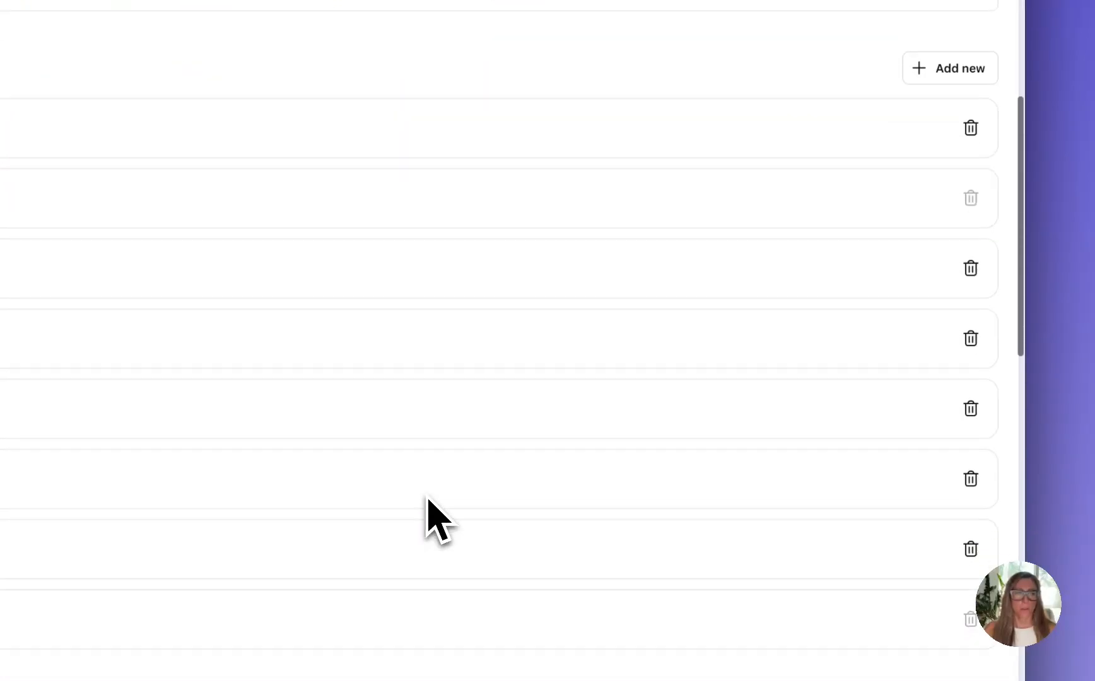
{"action": "scroll", "coordinate": [429, 504], "scroll_direction": "down", "scroll_amount": 10}
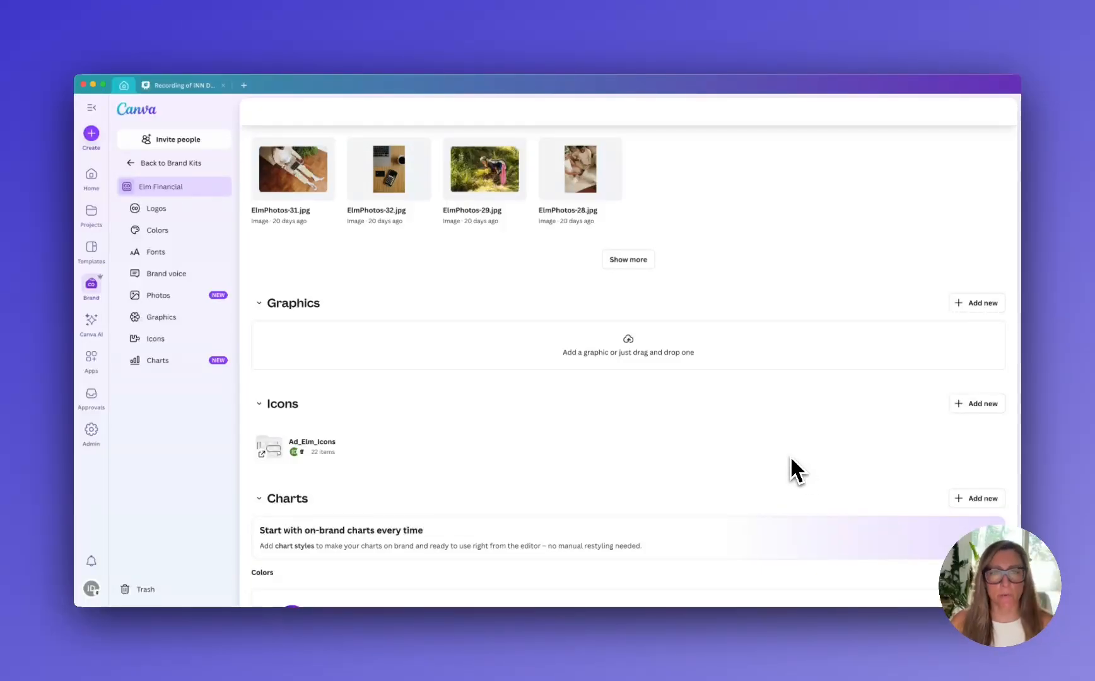
{"action": "left_click", "coordinate": [968, 304]}
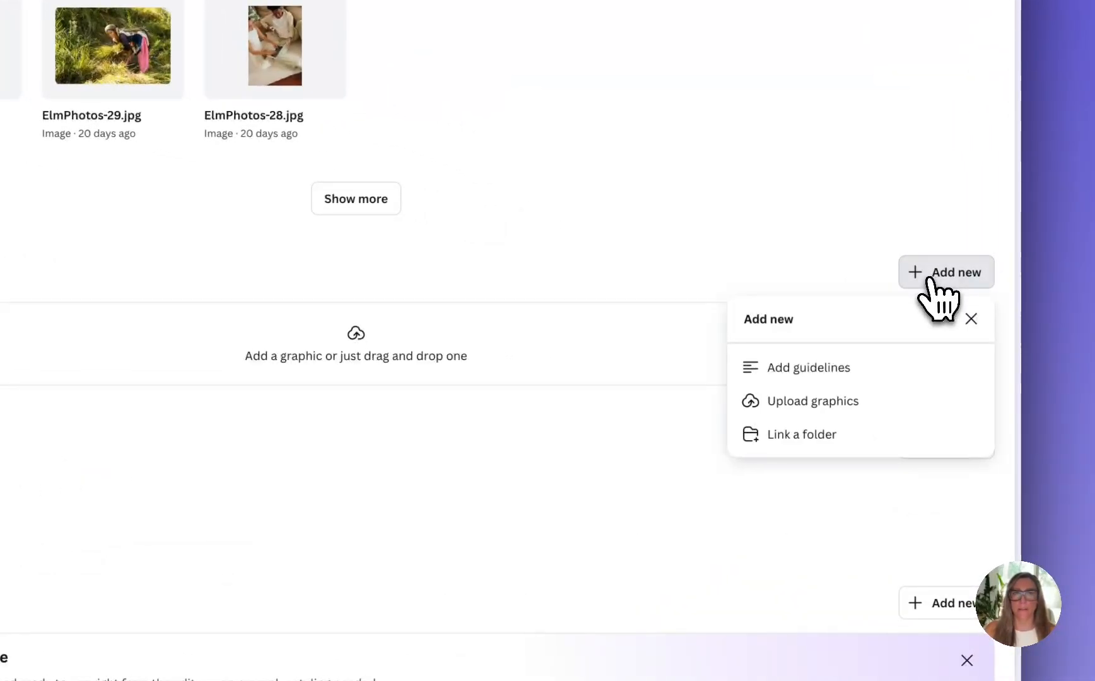
{"action": "left_click", "coordinate": [788, 406]}
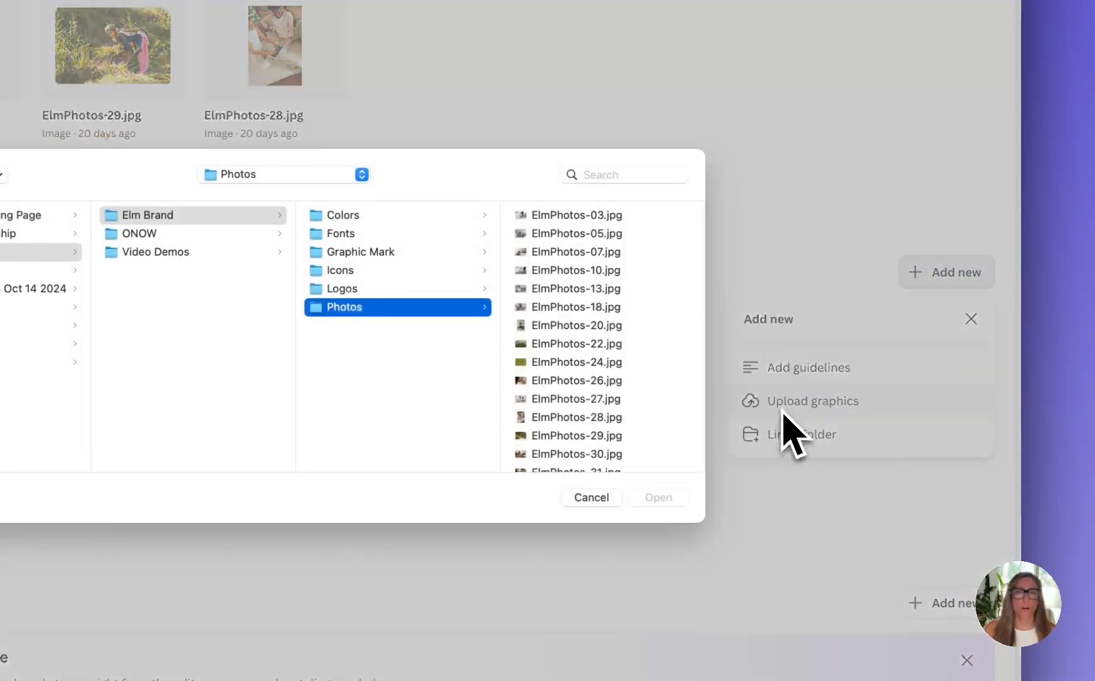
{"action": "left_click", "coordinate": [373, 251]}
{"action": "left_click", "coordinate": [533, 213]}
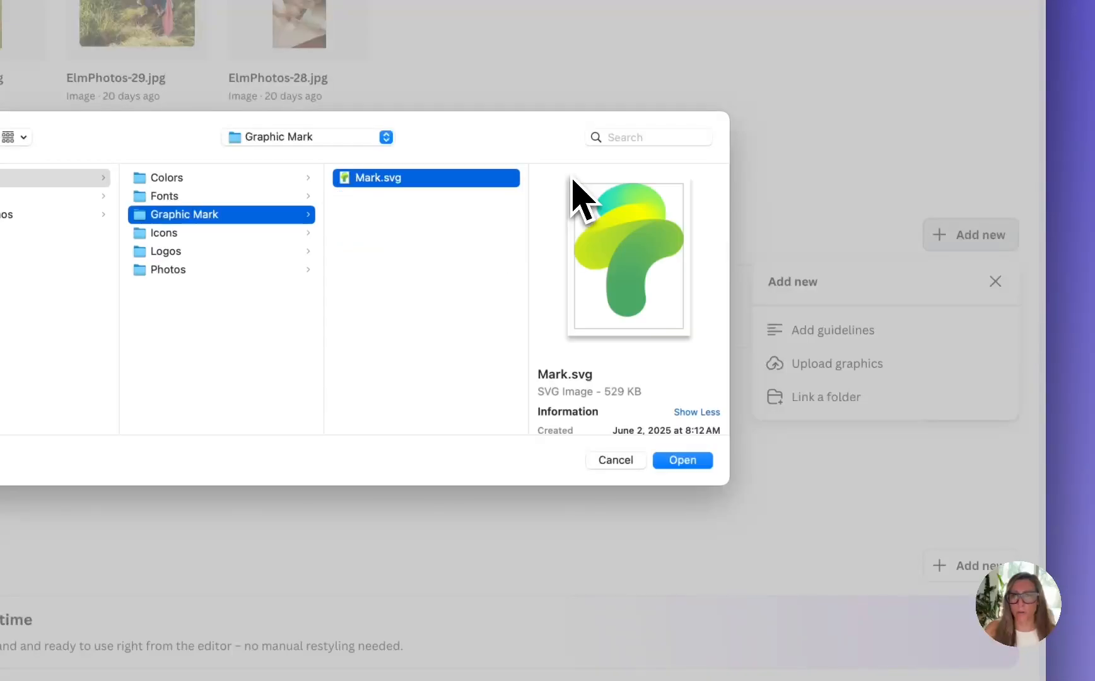
{"action": "key", "text": "Return"}
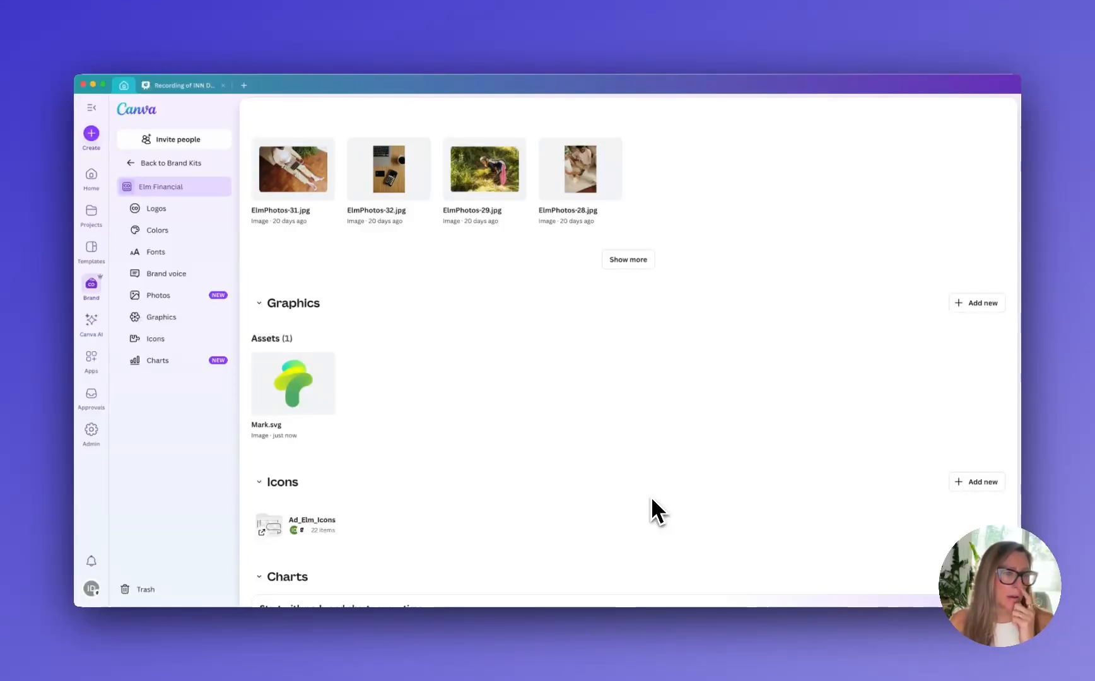
Add the yellow #fbed02 and the lime green #a7f148 to the brand kit's chart colors
{"action": "scroll", "coordinate": [651, 496], "scroll_direction": "down", "scroll_amount": 1}
{"action": "scroll", "coordinate": [651, 497], "scroll_direction": "down", "scroll_amount": 3}
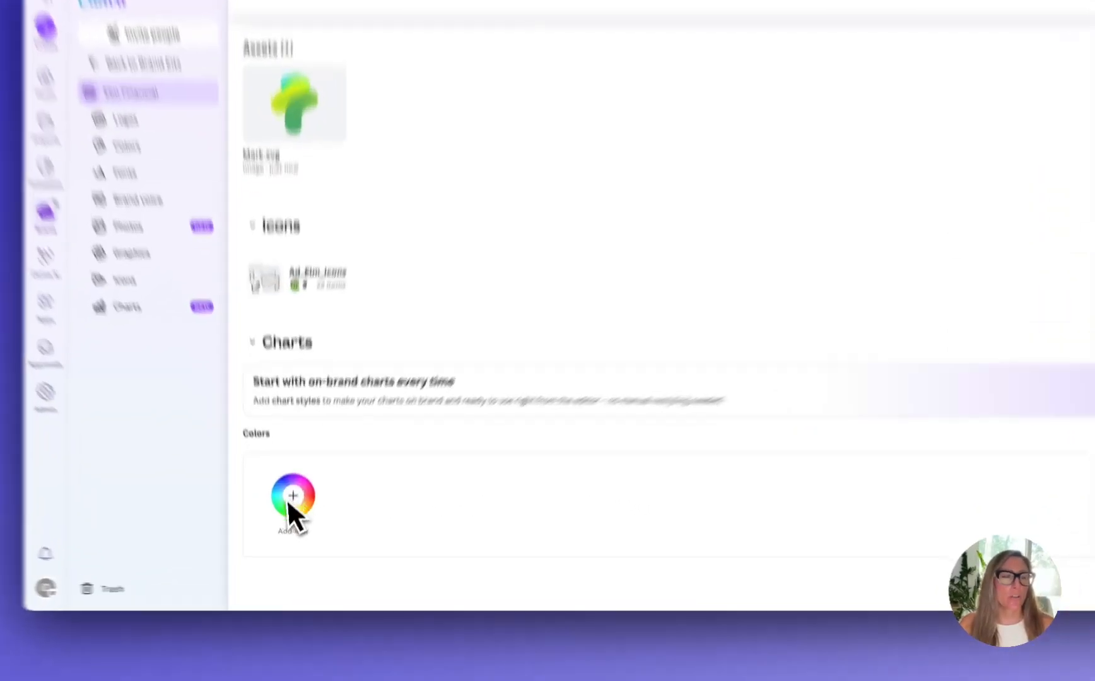
{"action": "left_click", "coordinate": [291, 499]}
{"action": "left_click", "coordinate": [366, 499]}
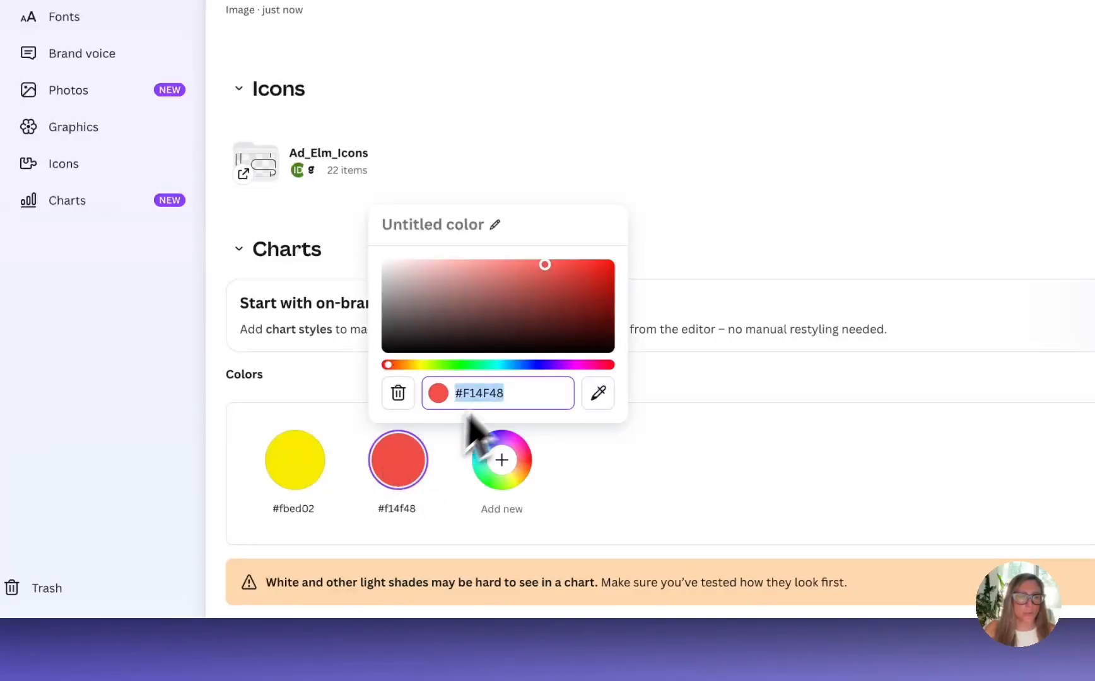
{"action": "left_click_drag", "start_coordinate": [496, 364], "coordinate": [441, 365]}
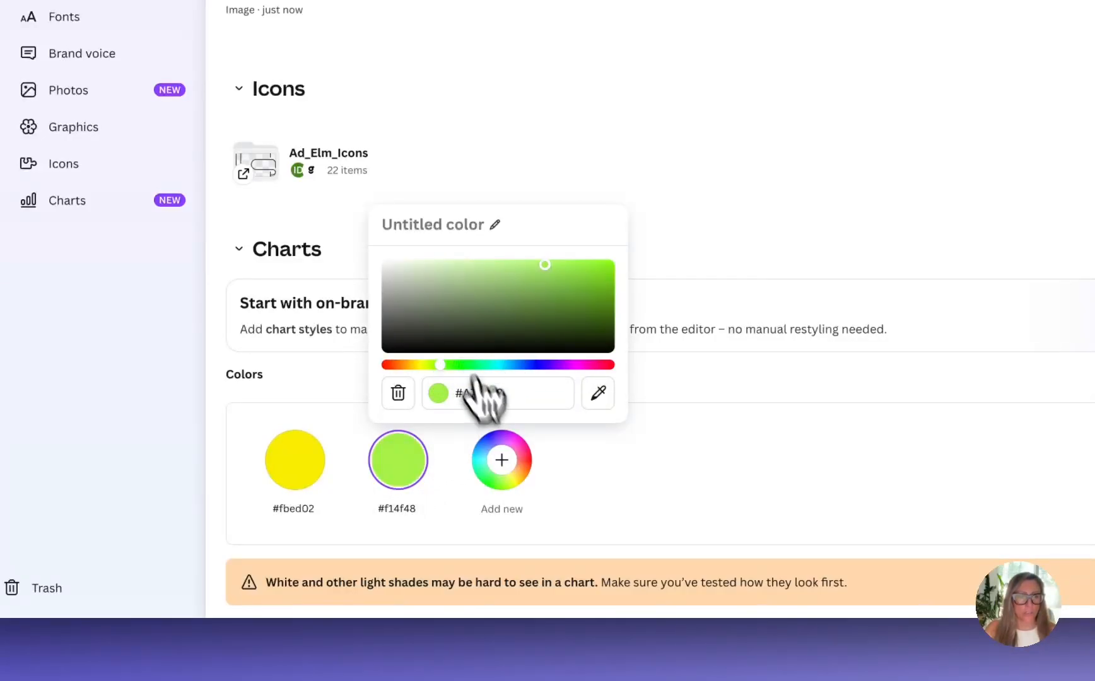
Add the teal green #16b288 and the slate blue #435a86 as further chart colors
{"action": "left_click", "coordinate": [501, 459]}
{"action": "left_click", "coordinate": [521, 465]}
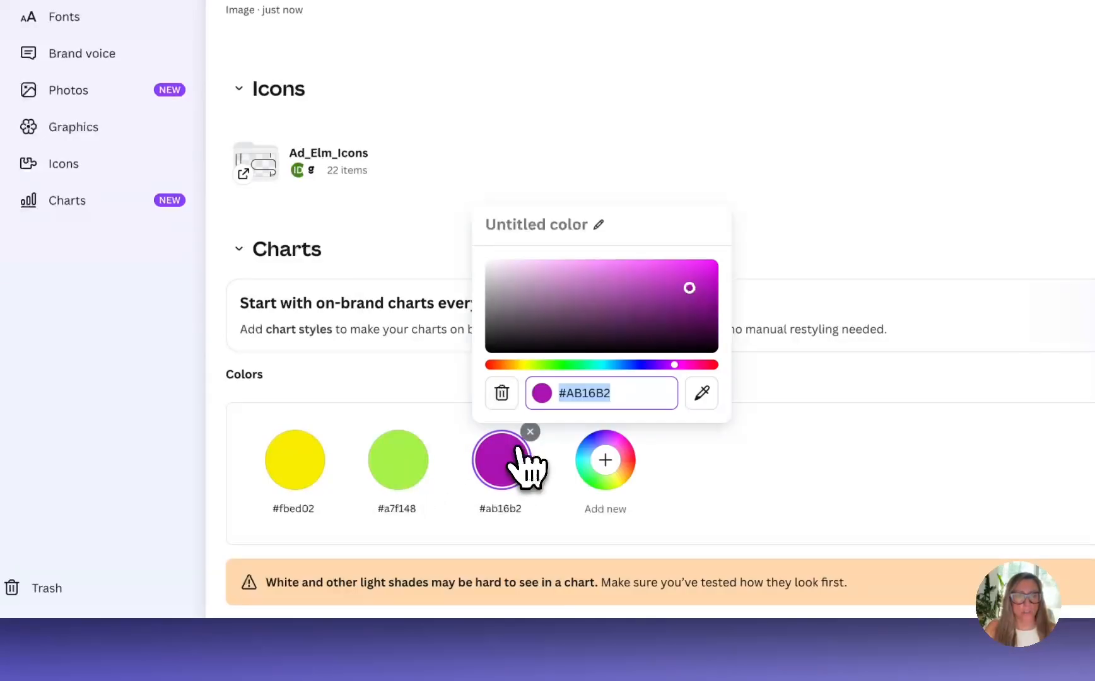
{"action": "left_click", "coordinate": [596, 364]}
{"action": "left_click", "coordinate": [604, 474]}
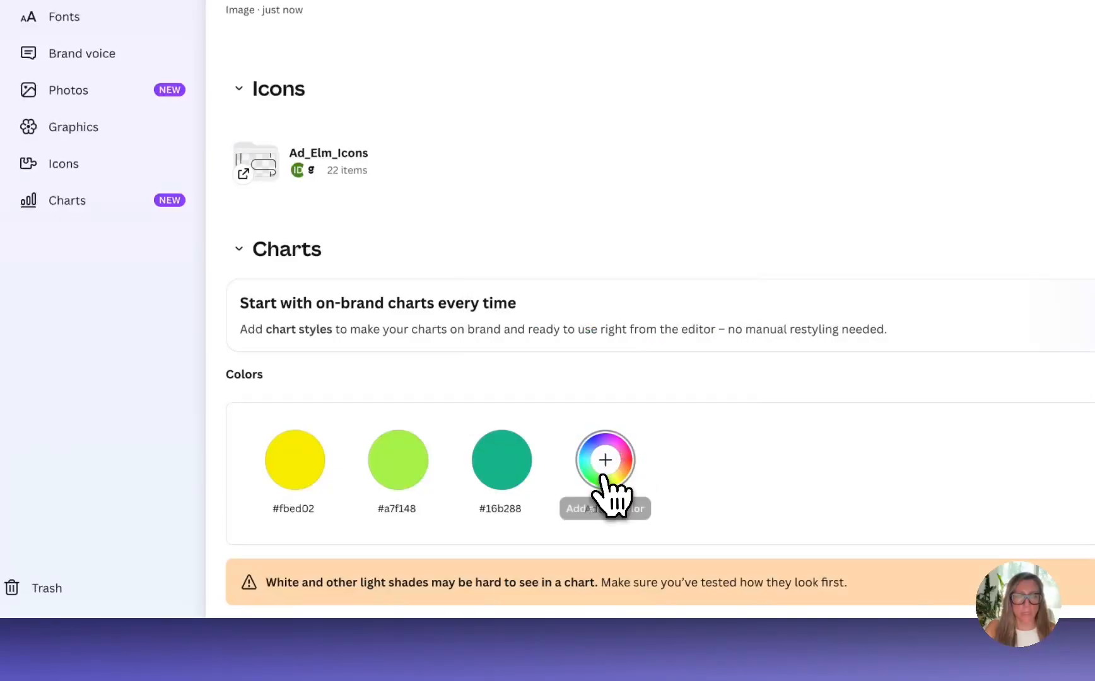
{"action": "left_click", "coordinate": [603, 475]}
{"action": "left_click", "coordinate": [695, 302]}
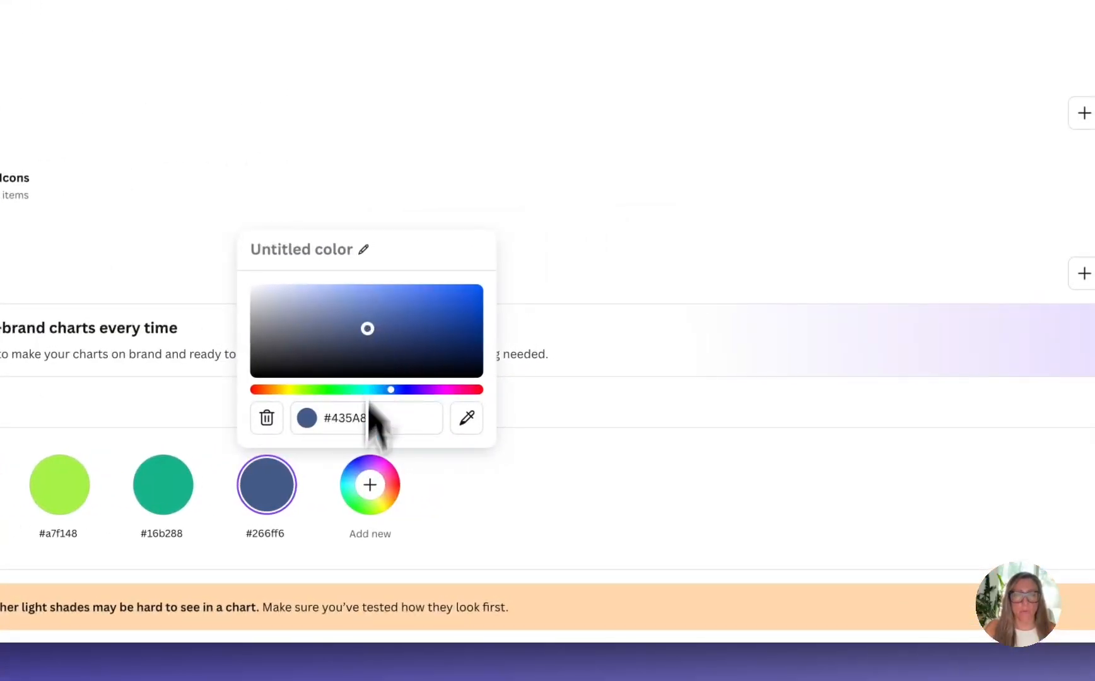
Add the turquoise #4cd3dc and the pale blue-grey #a8b9cf to the chart colors
{"action": "left_click", "coordinate": [370, 485]}
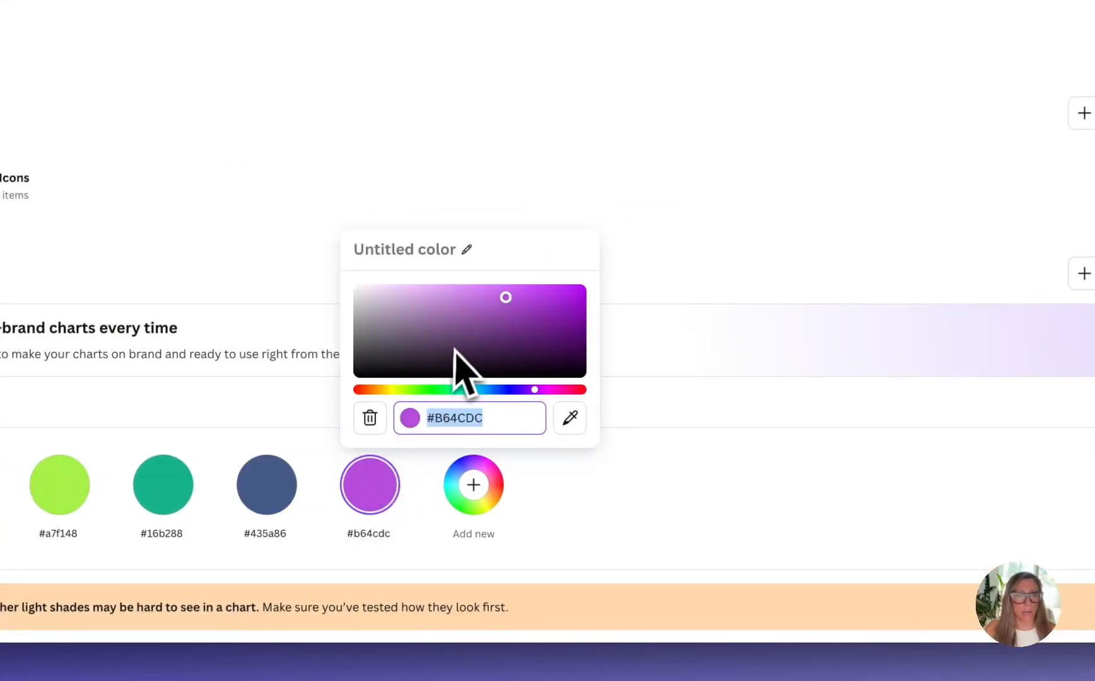
{"action": "left_click", "coordinate": [473, 389]}
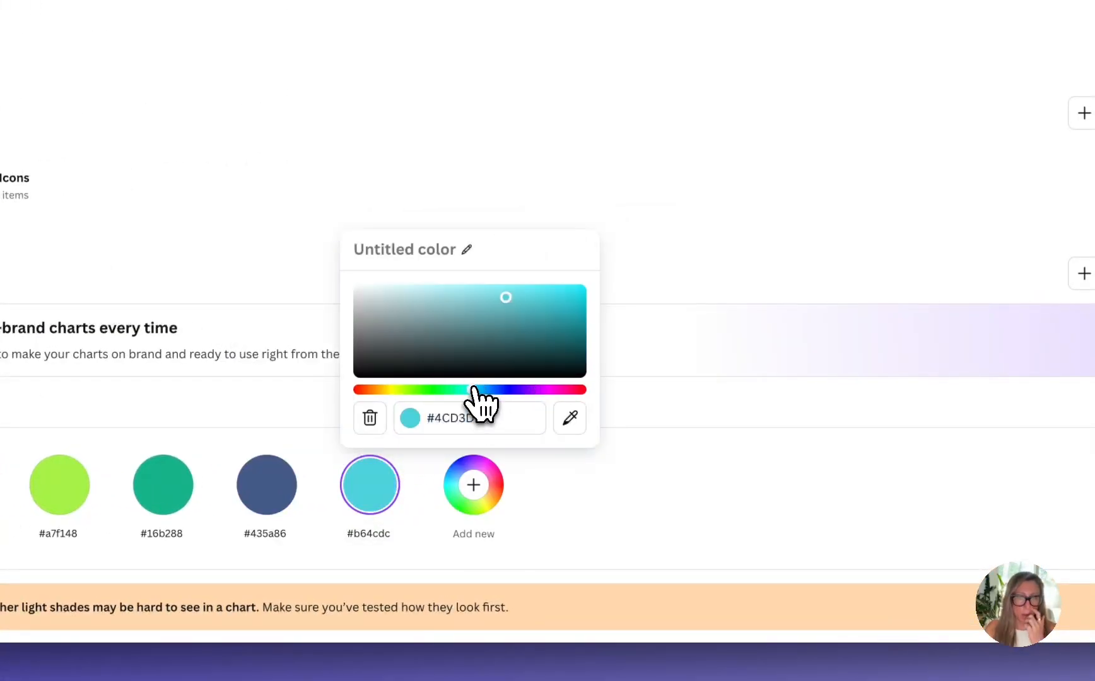
{"action": "left_click", "coordinate": [471, 490]}
{"action": "left_click", "coordinate": [480, 498]}
{"action": "left_click", "coordinate": [501, 302]}
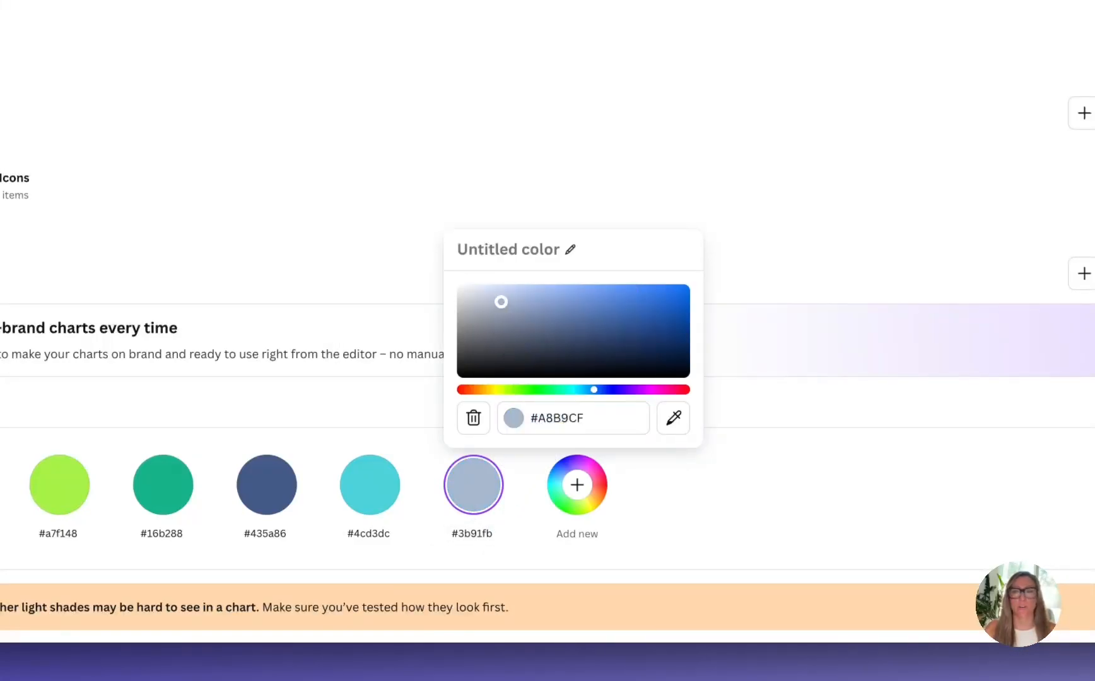
Add the very pale green #f1ffd2 as the last chart color
{"action": "left_click", "coordinate": [573, 484]}
{"action": "left_click", "coordinate": [577, 502]}
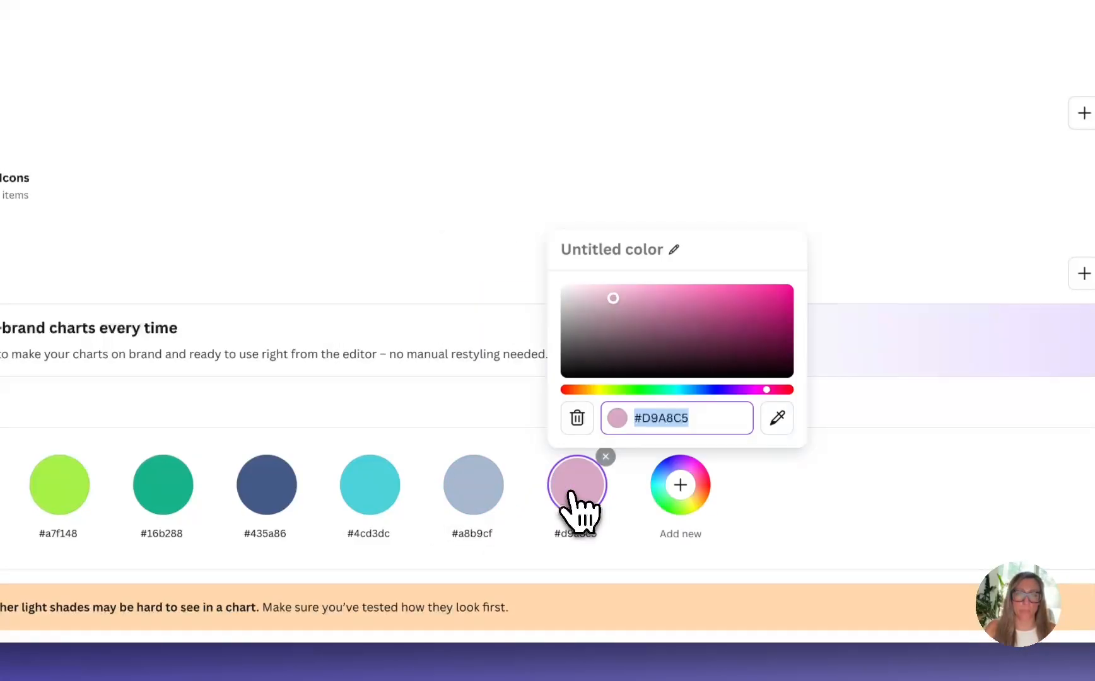
{"action": "left_click", "coordinate": [615, 390]}
{"action": "mouse_move", "coordinate": [635, 335]}
{"action": "left_mouse_down"}
{"action": "mouse_move", "coordinate": [611, 310]}
{"action": "mouse_move", "coordinate": [601, 239]}
{"action": "left_mouse_up"}
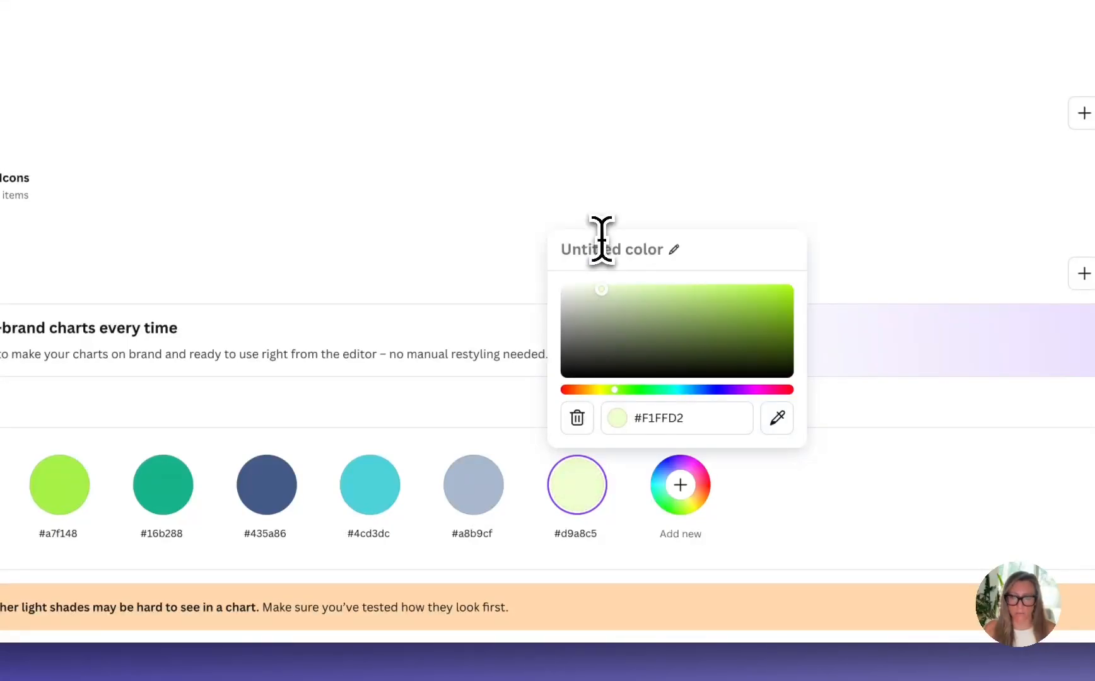
{"action": "left_click", "coordinate": [818, 513]}
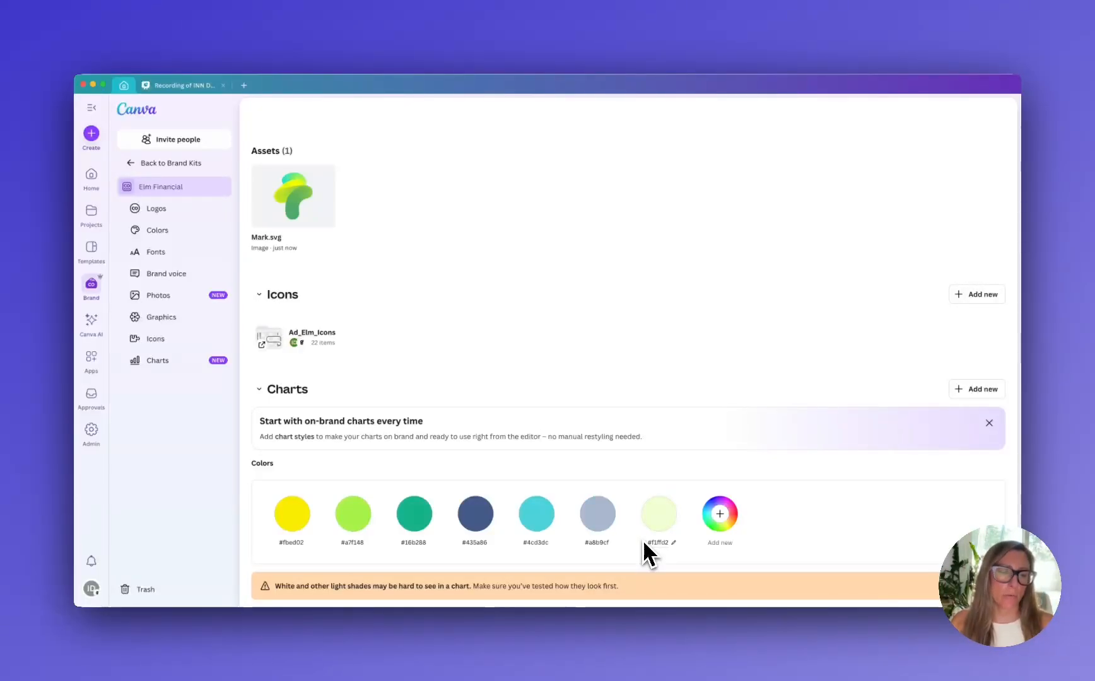
Look at the sharing options for the Elm Financial brand kit
{"action": "scroll", "coordinate": [495, 532], "scroll_direction": "up", "scroll_amount": 15}
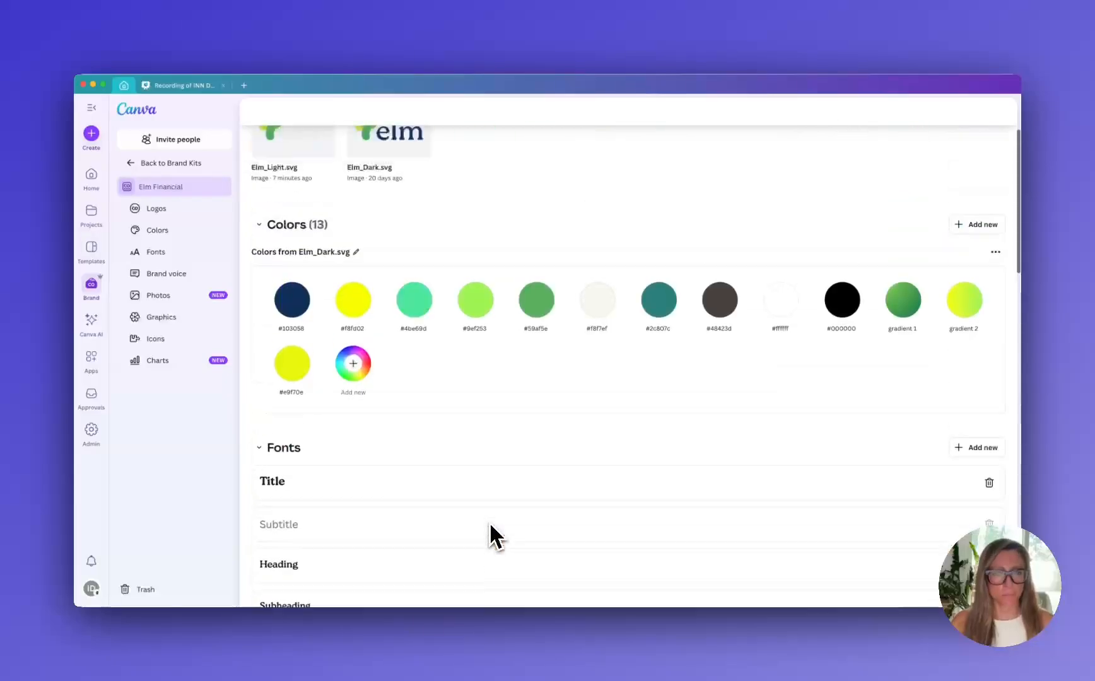
{"action": "scroll", "coordinate": [490, 526], "scroll_direction": "up", "scroll_amount": 3}
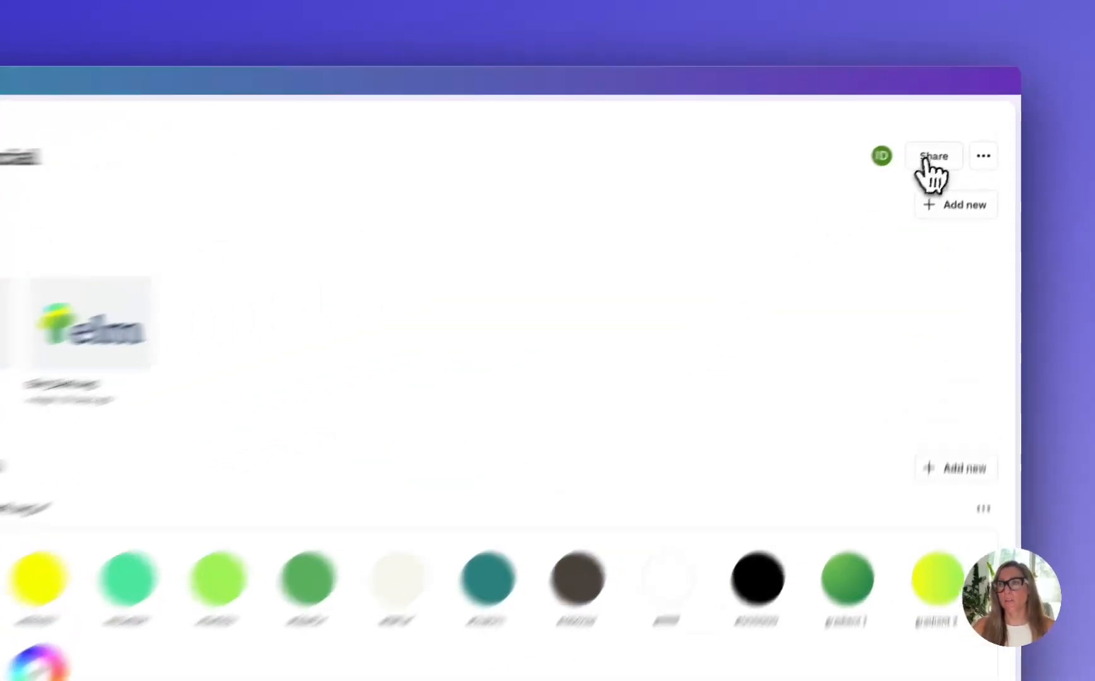
{"action": "left_click", "coordinate": [927, 165]}
{"action": "left_click", "coordinate": [425, 437]}
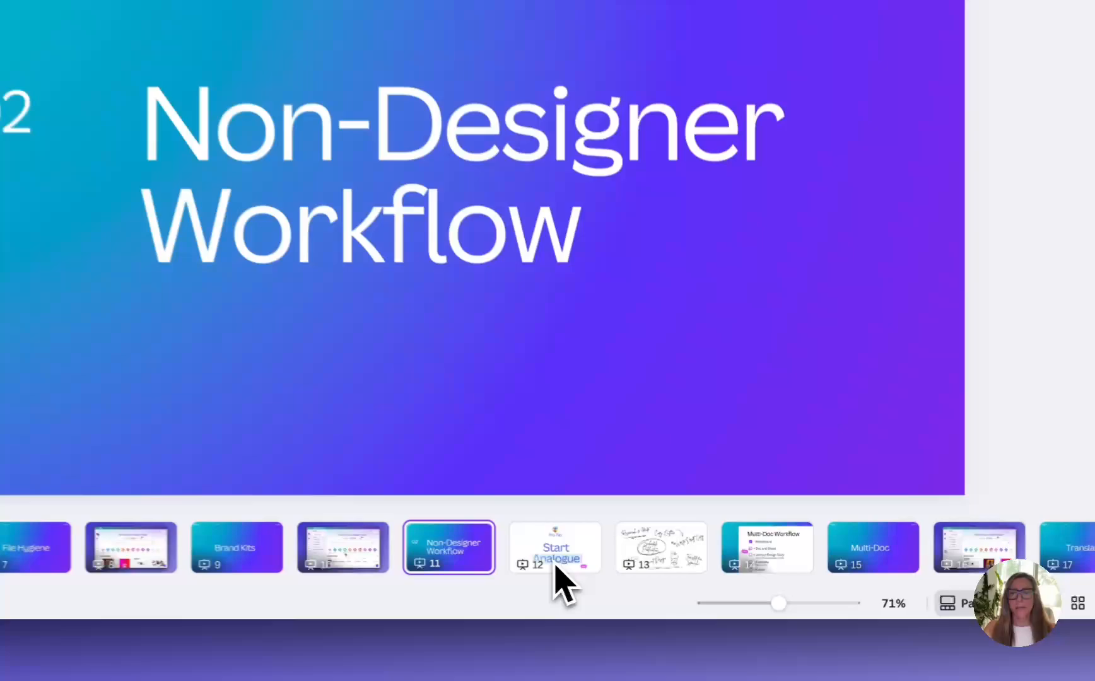
Show page 12 of the Design for Non-Designers presentation, the Start Analogue pro tip
{"action": "left_click", "coordinate": [554, 546]}
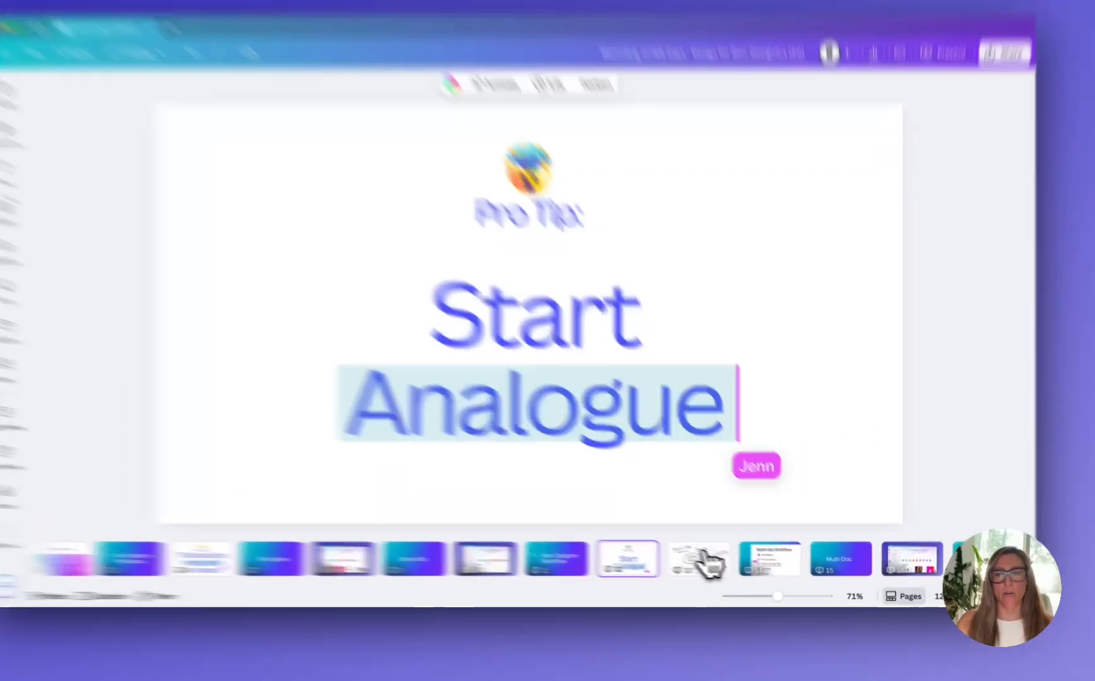
Show pages 13 and 14 of the presentation, the handwritten task notes and the Multi-Doc Workflow checklist
{"action": "left_click", "coordinate": [714, 559]}
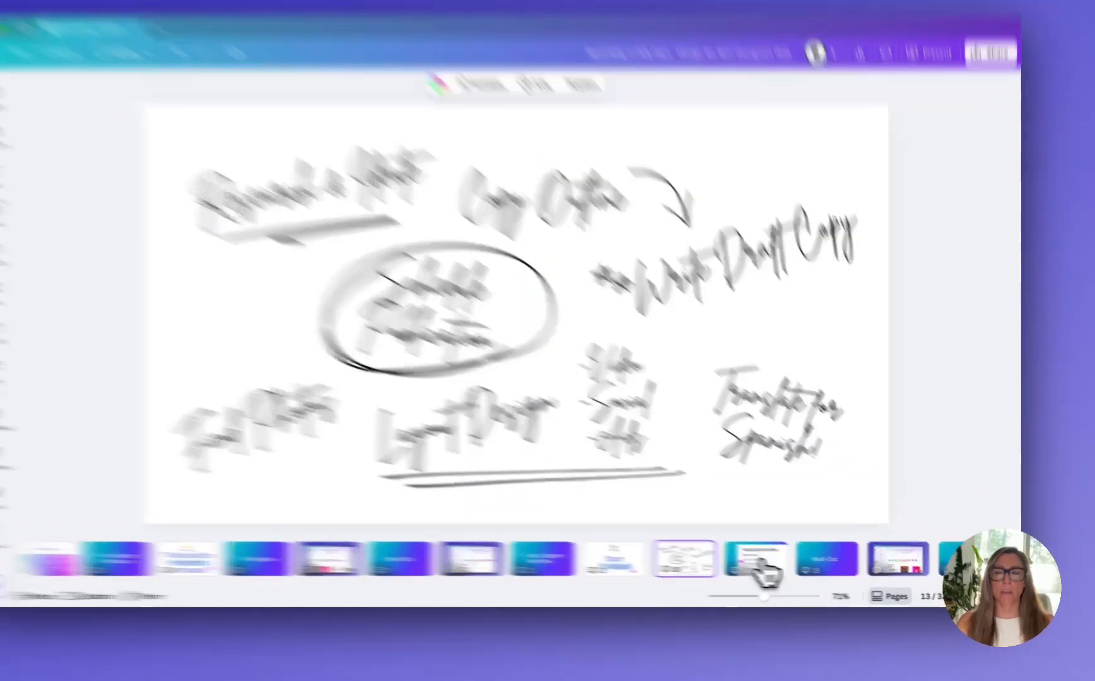
{"action": "left_click", "coordinate": [782, 570]}
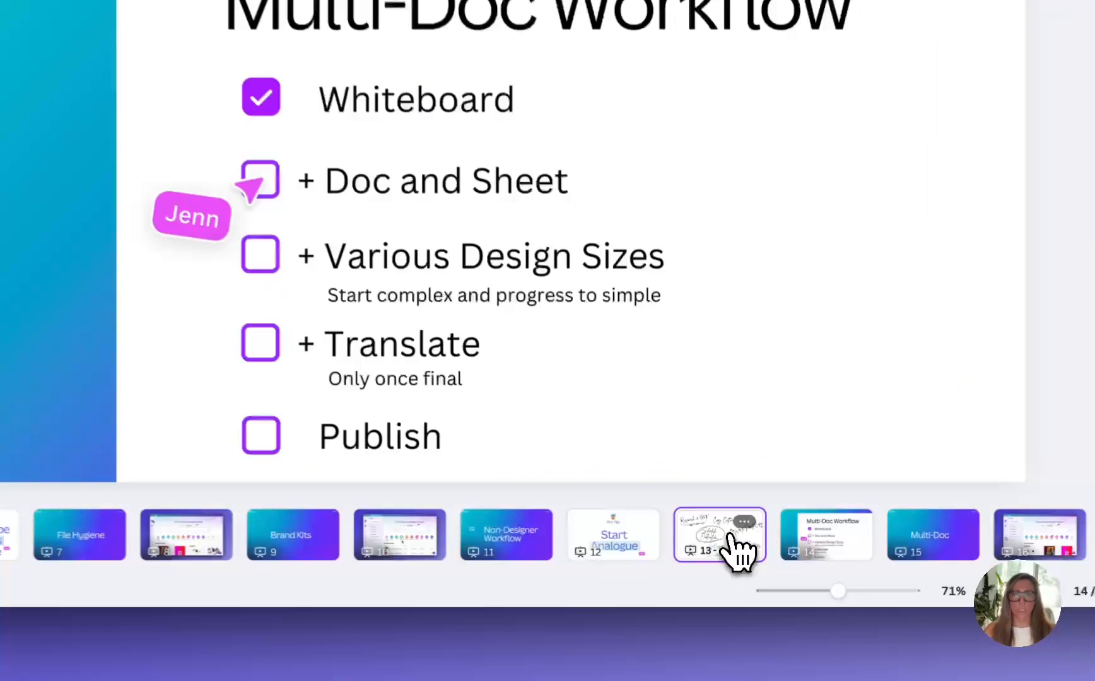
{"action": "left_click", "coordinate": [722, 563]}
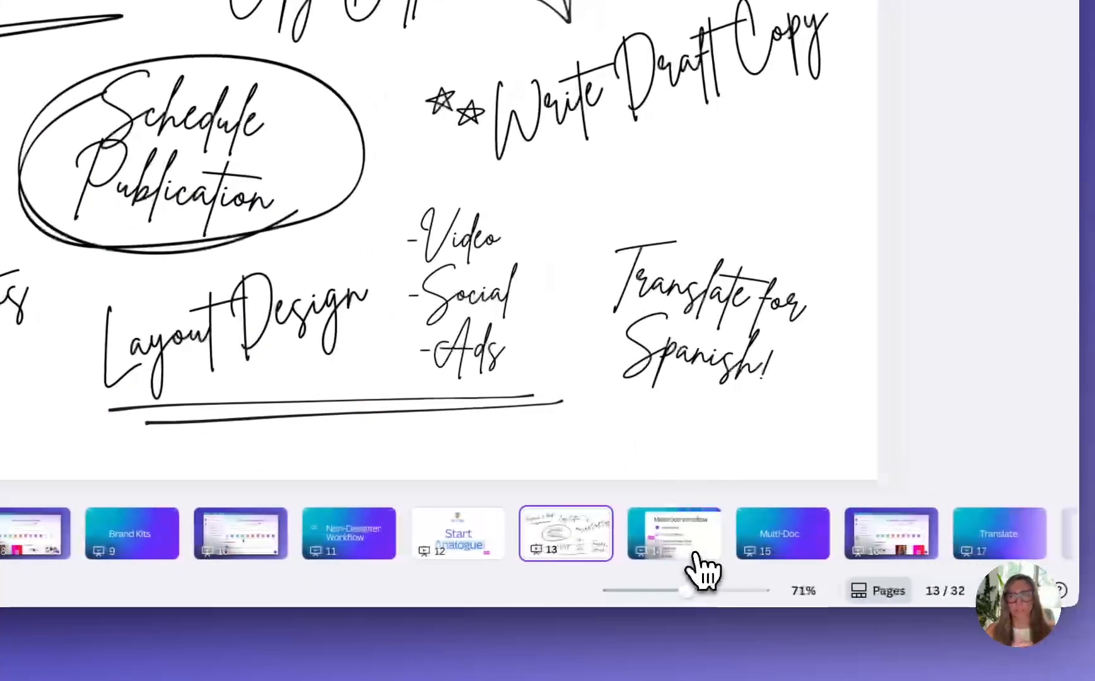
{"action": "left_click", "coordinate": [695, 554]}
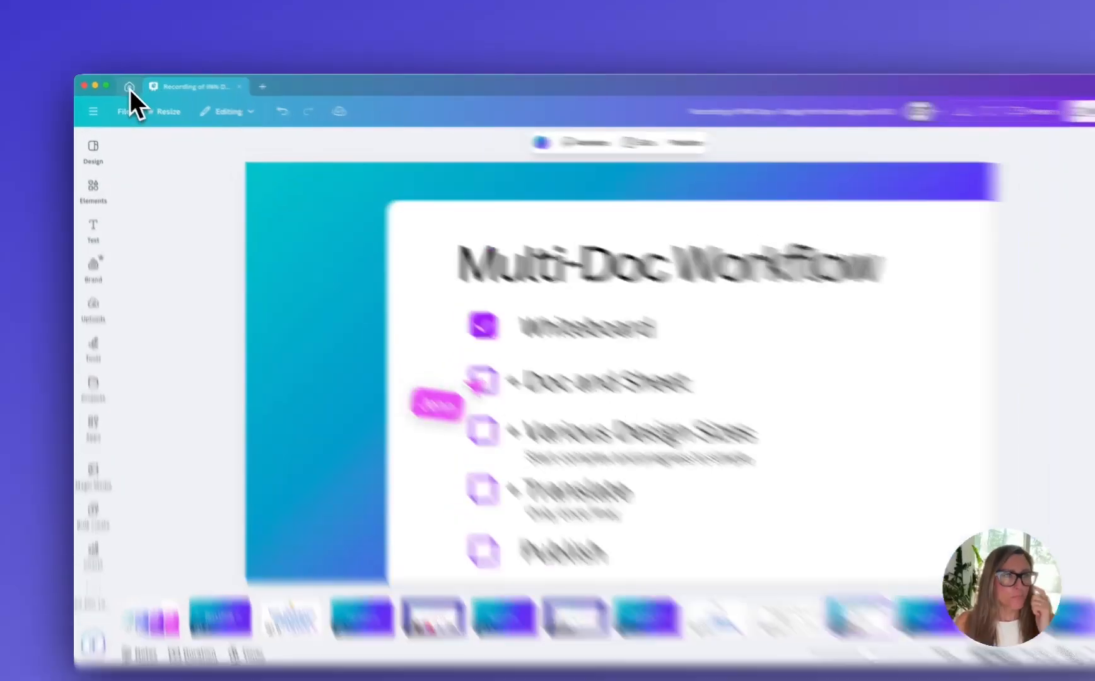
Create a new whiteboard from the ONOW-N Story Ideation brand template
{"action": "left_click", "coordinate": [129, 87]}
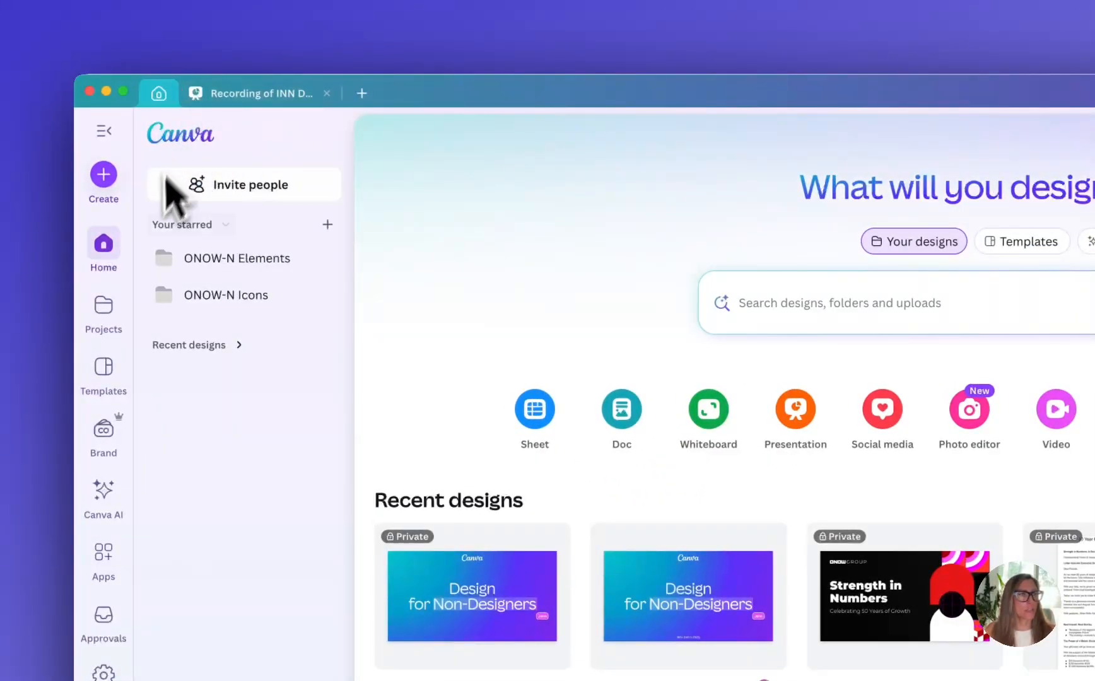
{"action": "left_click", "coordinate": [103, 369]}
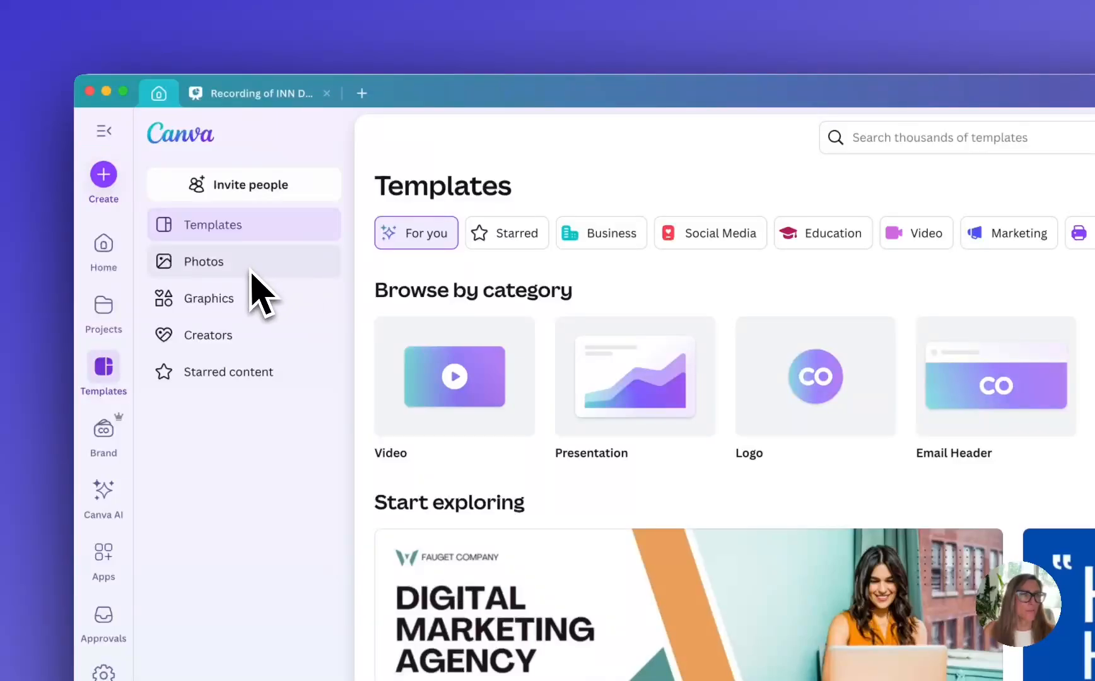
{"action": "left_click", "coordinate": [108, 429]}
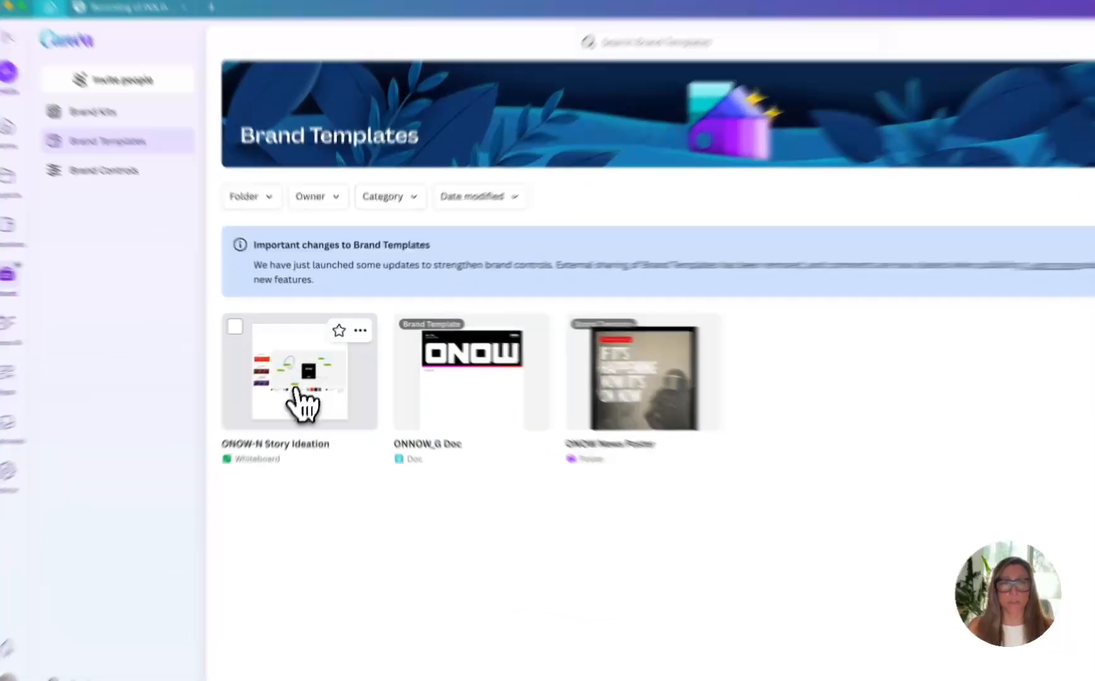
{"action": "left_click", "coordinate": [304, 411]}
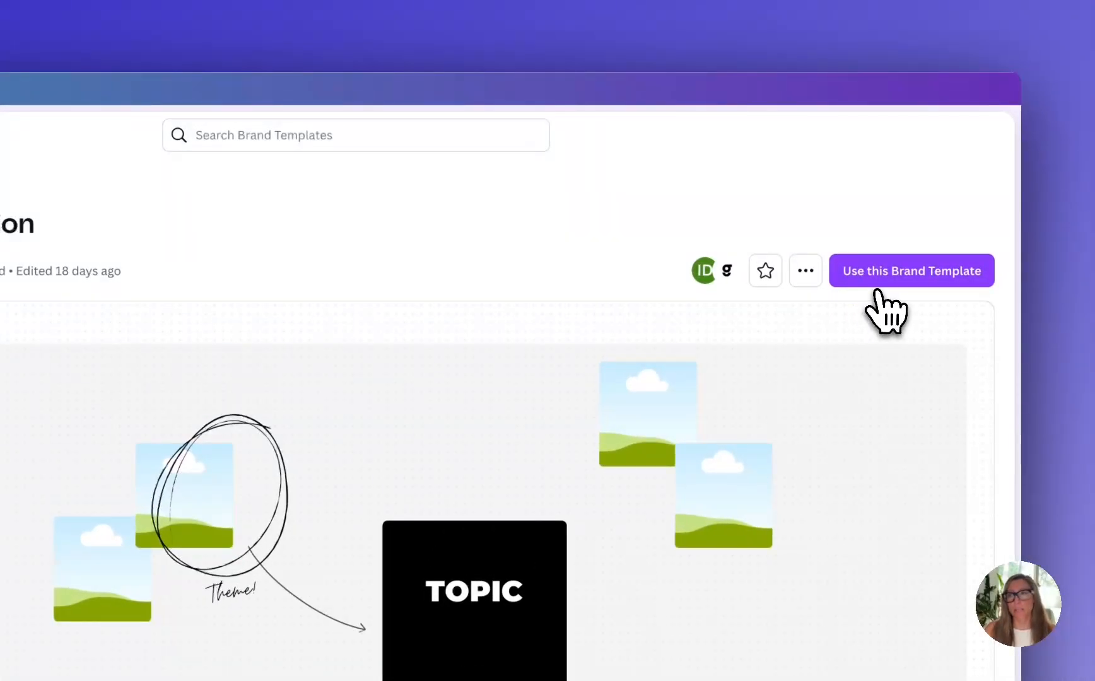
{"action": "left_click", "coordinate": [877, 280]}
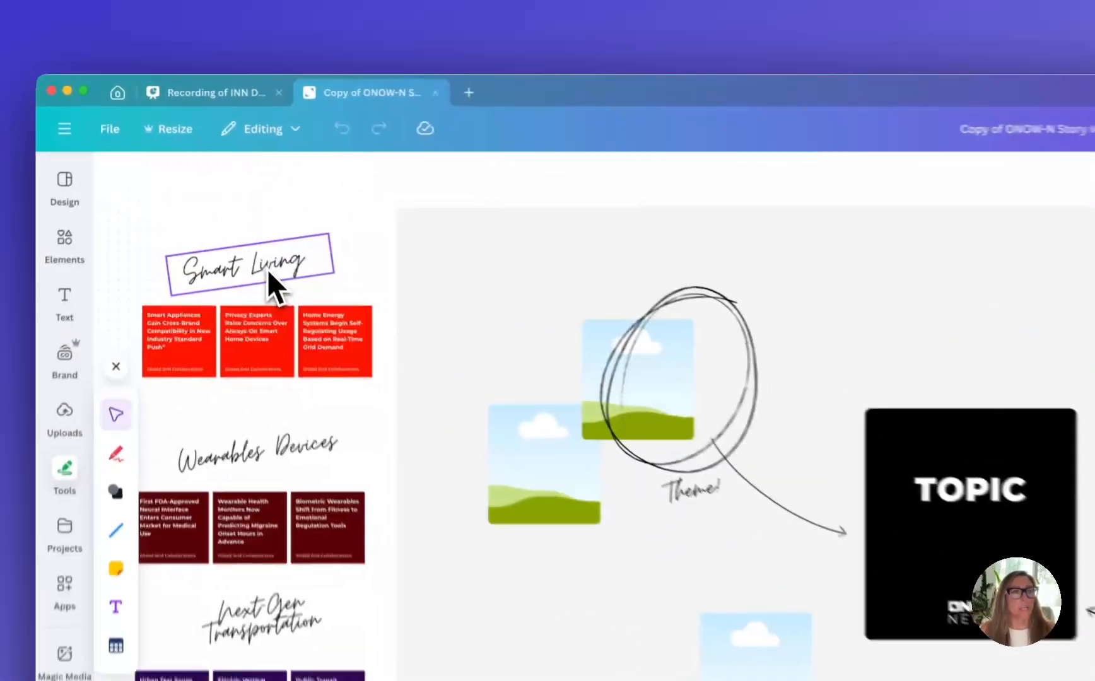
Move the Smart Living heading and the Smart Appliances red sticky note to the right of the black TOPIC box
{"action": "left_click_drag", "start_coordinate": [221, 199], "coordinate": [689, 281]}
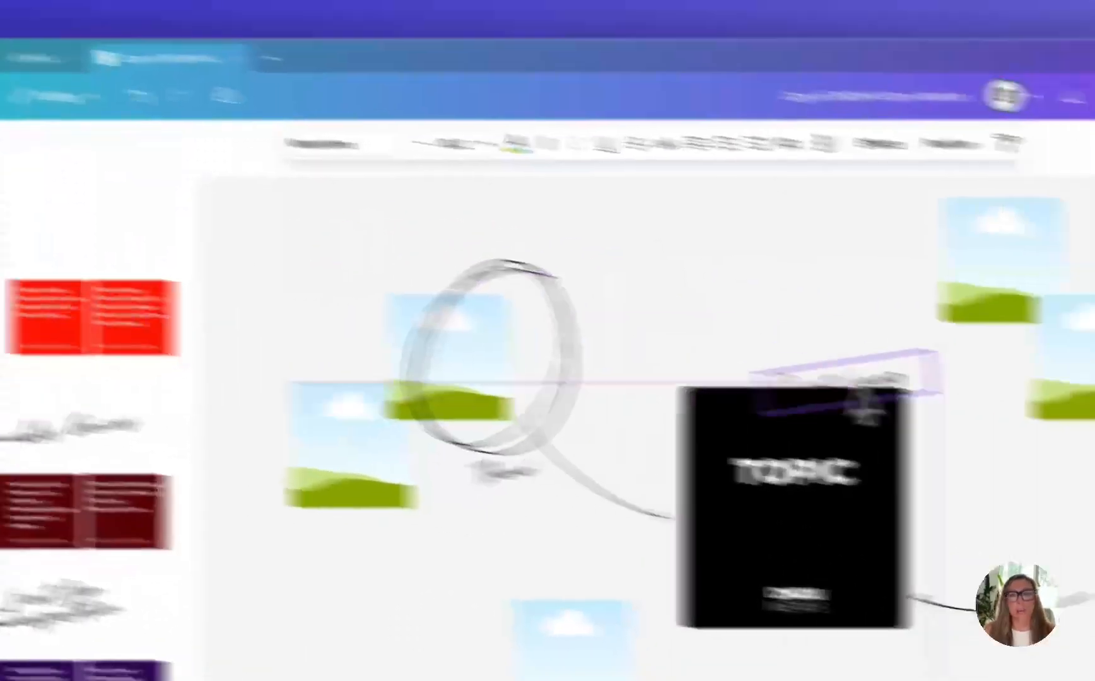
{"action": "mouse_move", "coordinate": [867, 400]}
{"action": "left_mouse_down"}
{"action": "mouse_move", "coordinate": [872, 416]}
{"action": "mouse_move", "coordinate": [855, 396]}
{"action": "left_mouse_up"}
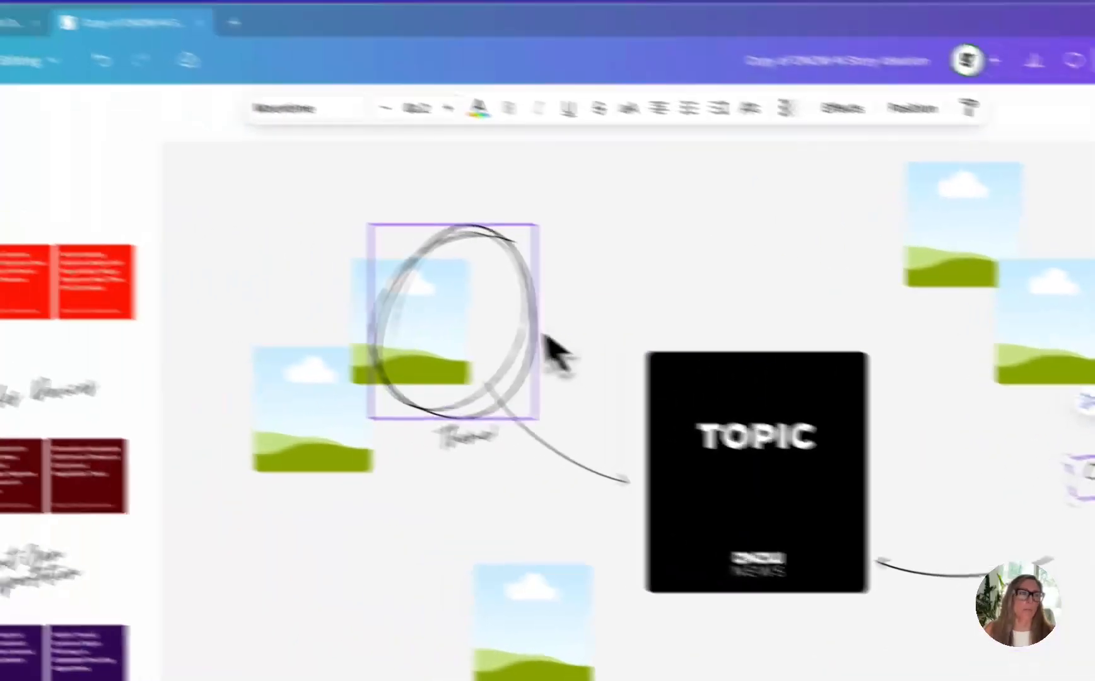
{"action": "left_click_drag", "start_coordinate": [210, 299], "coordinate": [974, 414]}
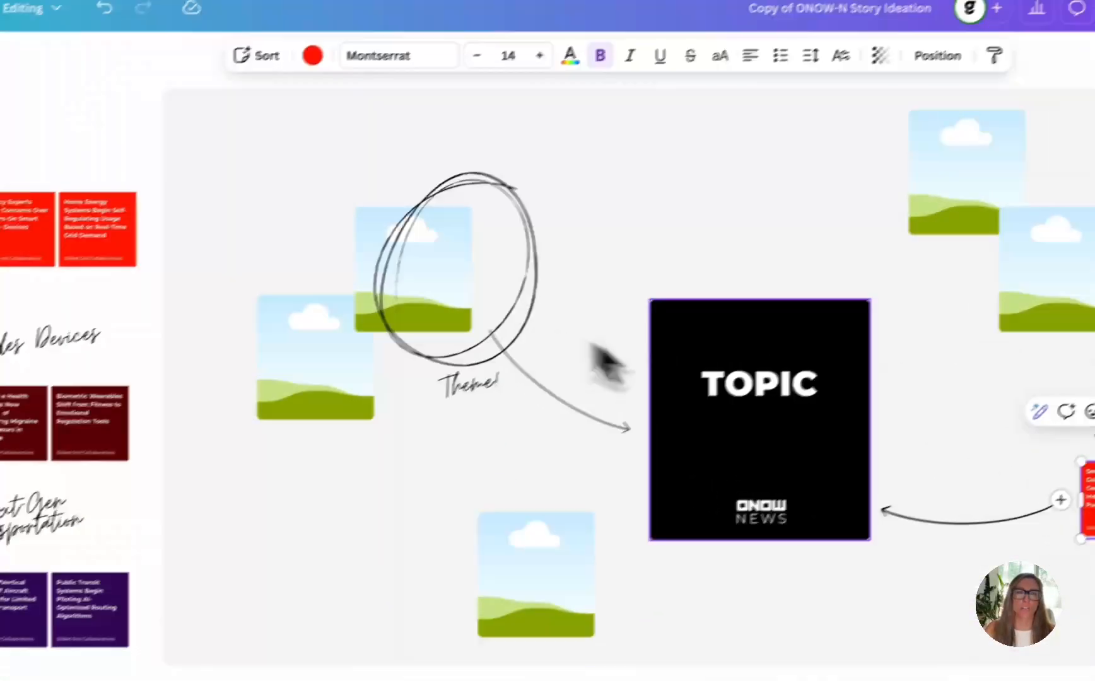
Replace the TOPIC text in the black box with FUTURE TECH TRENDS
{"action": "double_click", "coordinate": [450, 260]}
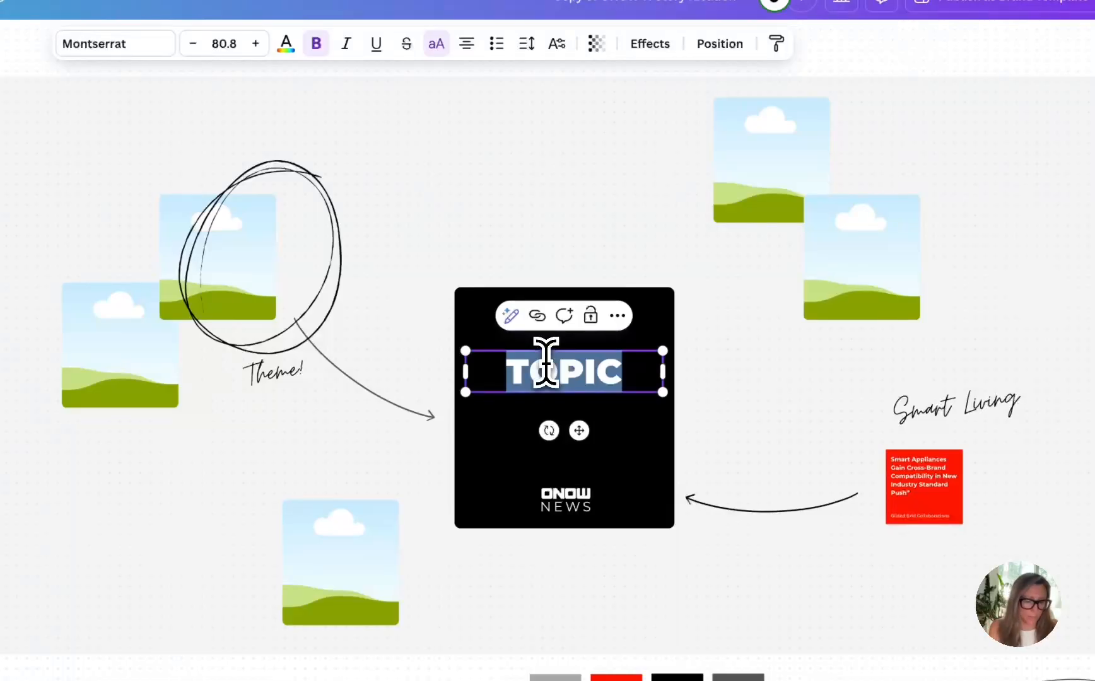
{"action": "type", "text": "FUTURE"}
{"action": "type", "text": " TECH TREN"}
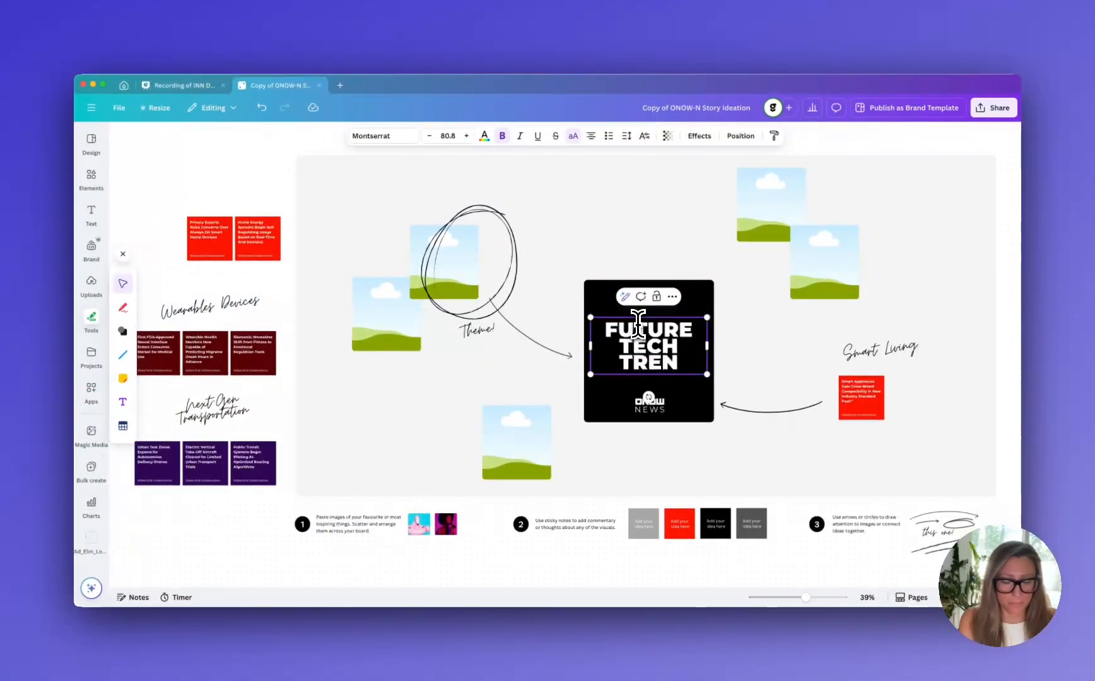
{"action": "type", "text": "DS"}
{"action": "left_click", "coordinate": [532, 352]}
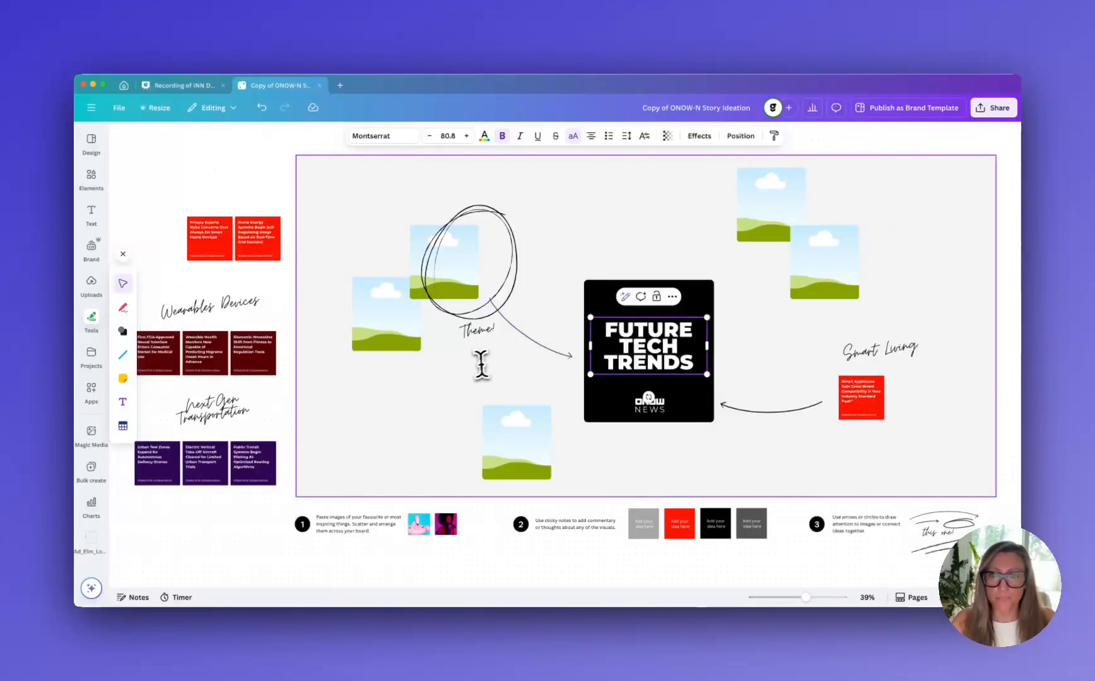
Move the two remaining red sticky notes next to the first one under the Smart Living heading
{"action": "left_click", "coordinate": [869, 353]}
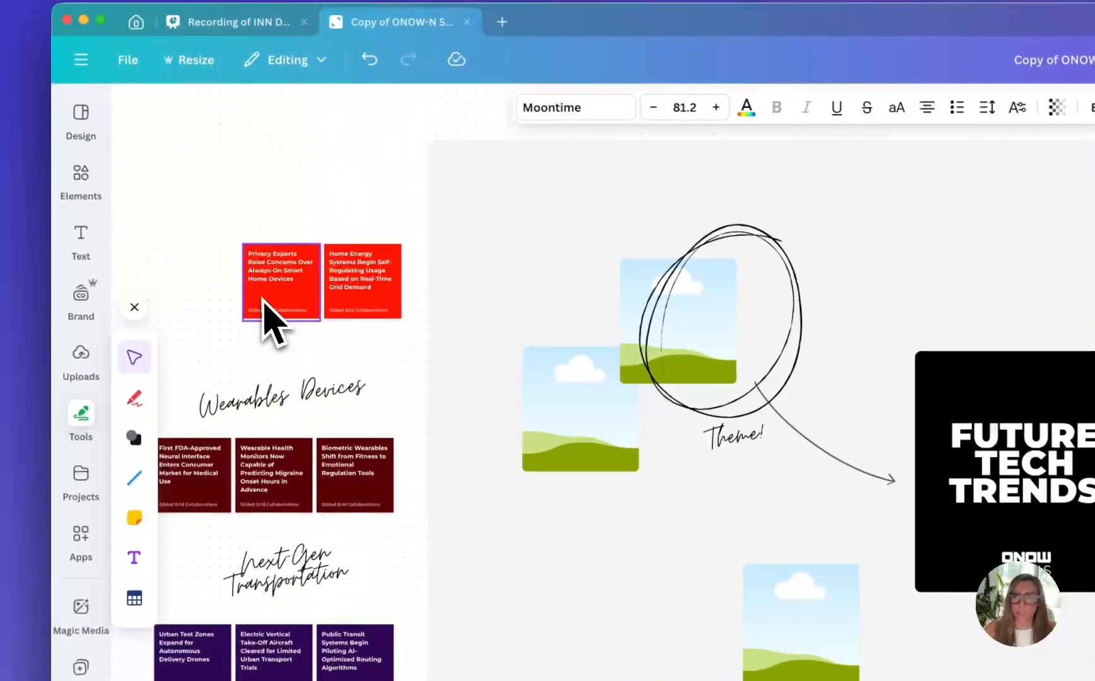
{"action": "left_click", "coordinate": [265, 304]}
{"action": "left_click_drag", "start_coordinate": [263, 299], "coordinate": [793, 446]}
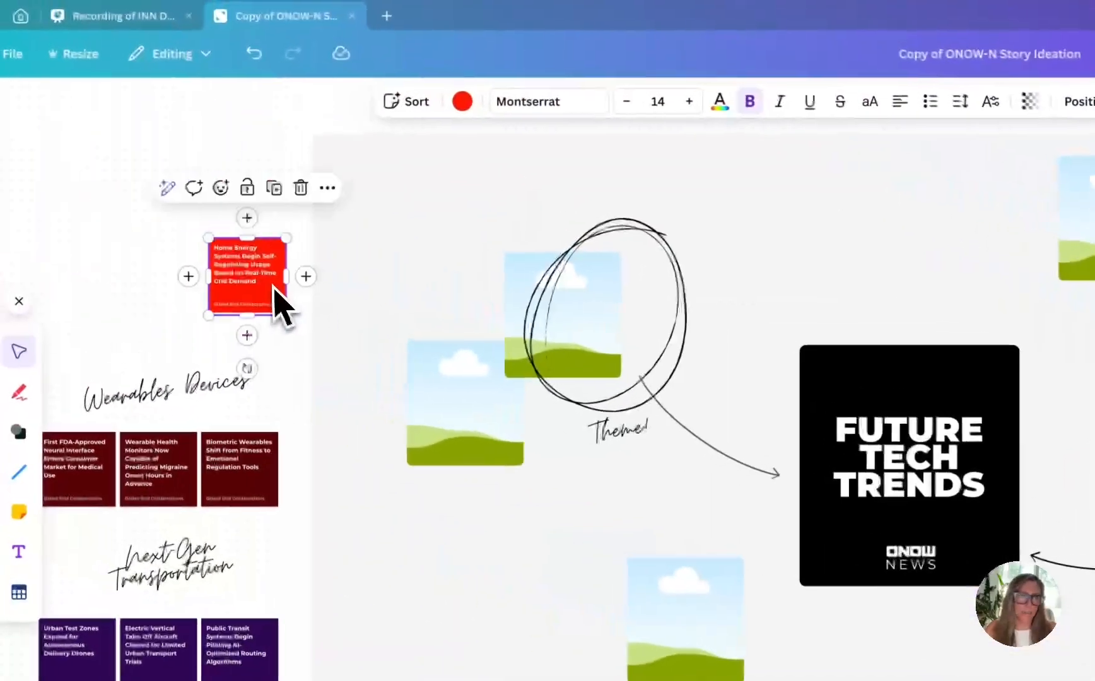
{"action": "left_click_drag", "start_coordinate": [274, 287], "coordinate": [904, 340]}
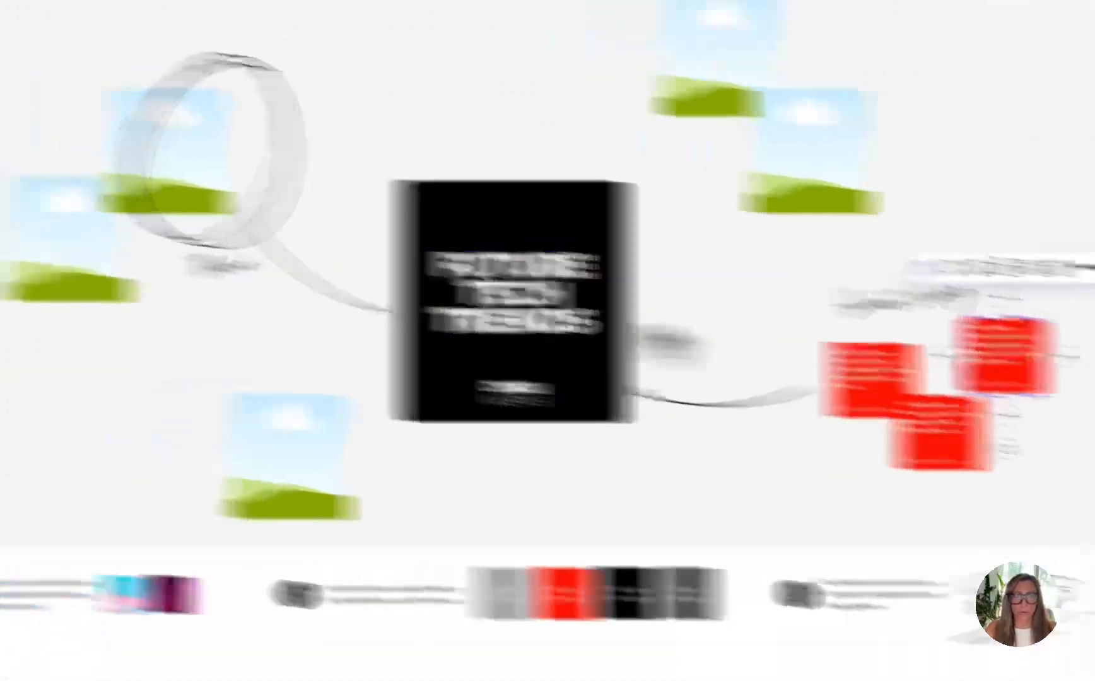
Move the Wearables Devices heading and its three maroon sticky notes onto the lower-left area of the grey board
{"action": "left_click_drag", "start_coordinate": [293, 242], "coordinate": [557, 398]}
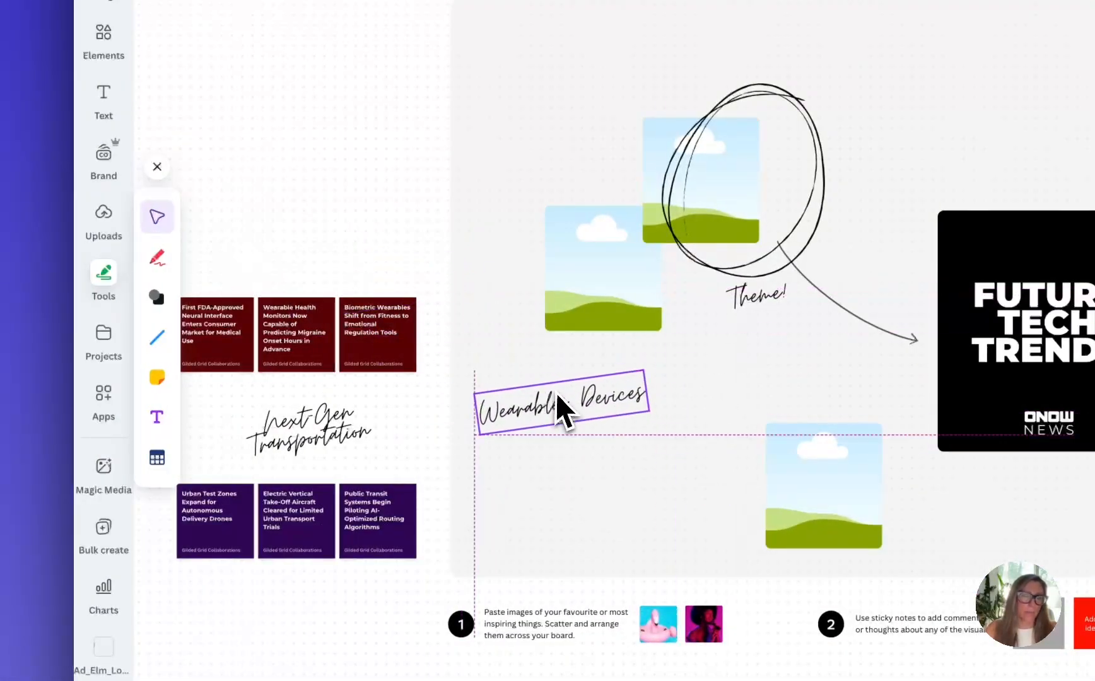
{"action": "left_click_drag", "start_coordinate": [208, 329], "coordinate": [535, 497]}
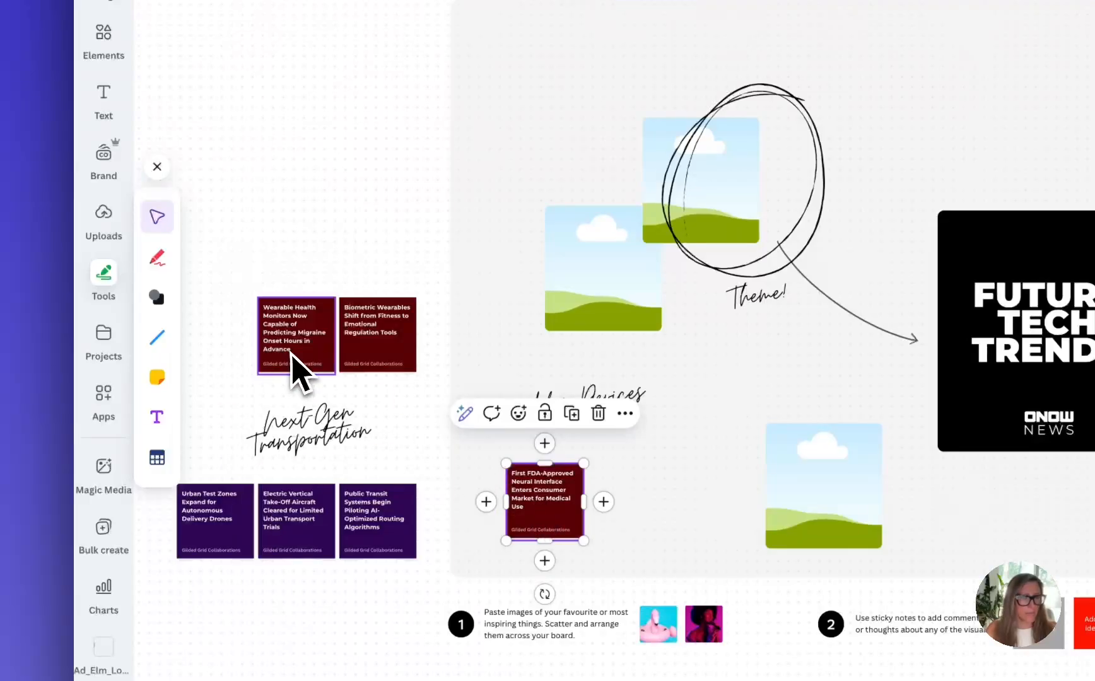
{"action": "mouse_move", "coordinate": [296, 369]}
{"action": "left_mouse_down"}
{"action": "mouse_move", "coordinate": [610, 513]}
{"action": "mouse_move", "coordinate": [624, 503]}
{"action": "left_mouse_up"}
{"action": "mouse_move", "coordinate": [372, 363]}
{"action": "left_mouse_down"}
{"action": "mouse_move", "coordinate": [562, 500]}
{"action": "mouse_move", "coordinate": [700, 539]}
{"action": "mouse_move", "coordinate": [692, 532]}
{"action": "left_mouse_up"}
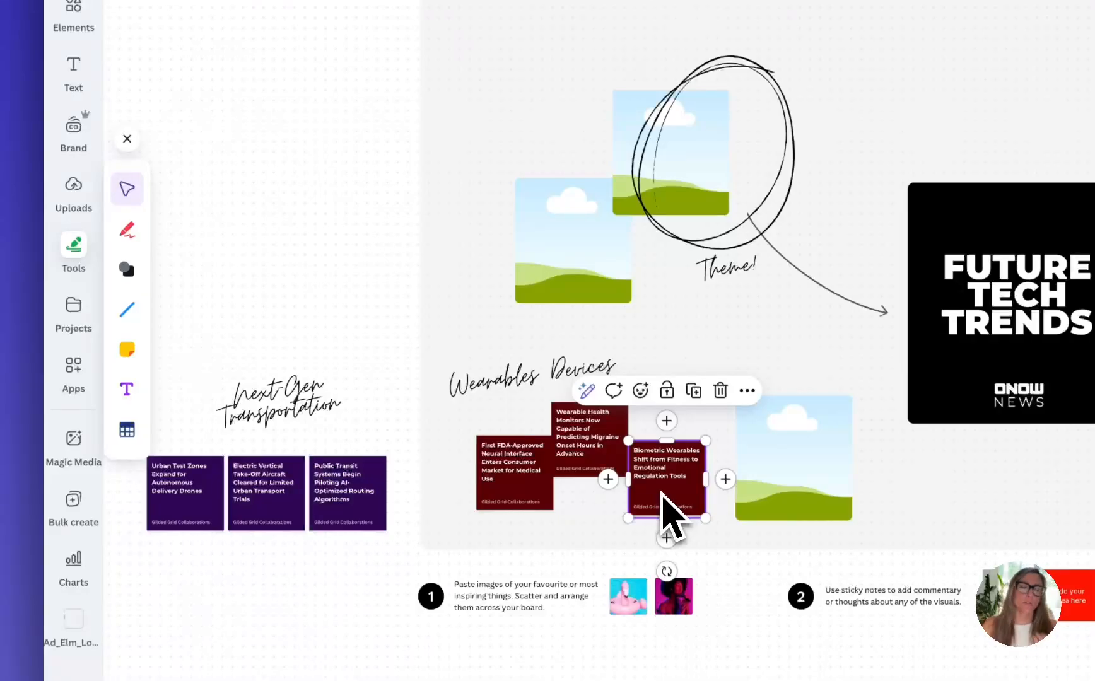
Move the Next-Gen Transportation heading and its three purple sticky notes above the black topic box
{"action": "left_click", "coordinate": [300, 413]}
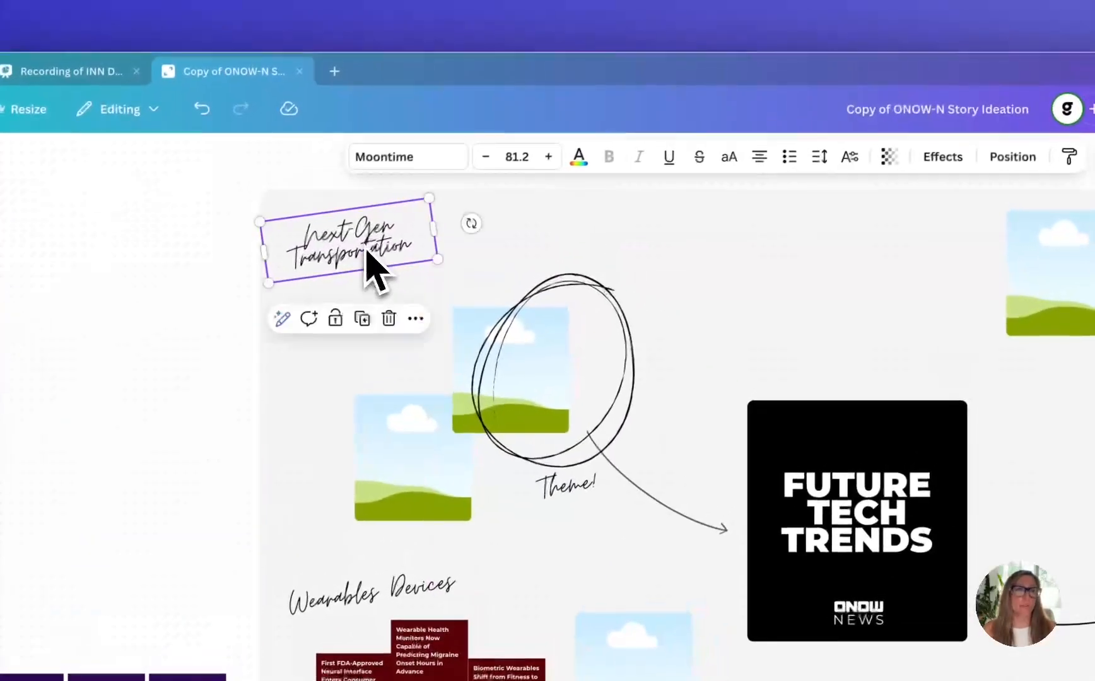
{"action": "left_click_drag", "start_coordinate": [396, 224], "coordinate": [762, 224]}
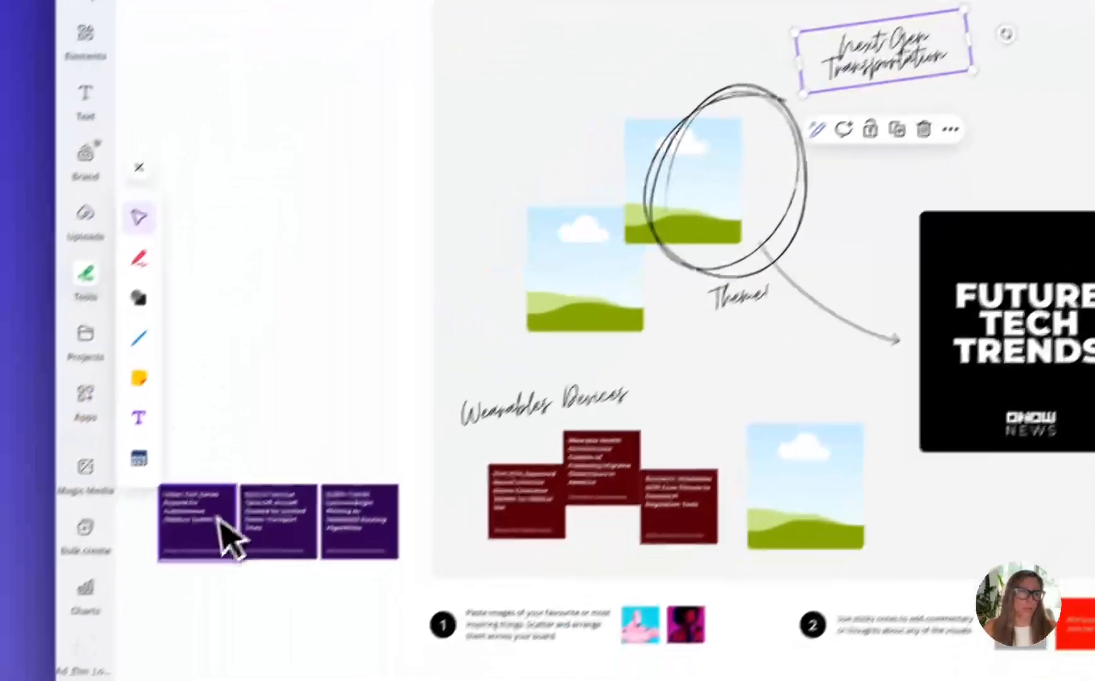
{"action": "left_click_drag", "start_coordinate": [26, 677], "coordinate": [724, 324]}
{"action": "left_click_drag", "start_coordinate": [236, 505], "coordinate": [917, 144]}
{"action": "left_click_drag", "start_coordinate": [309, 492], "coordinate": [777, 273]}
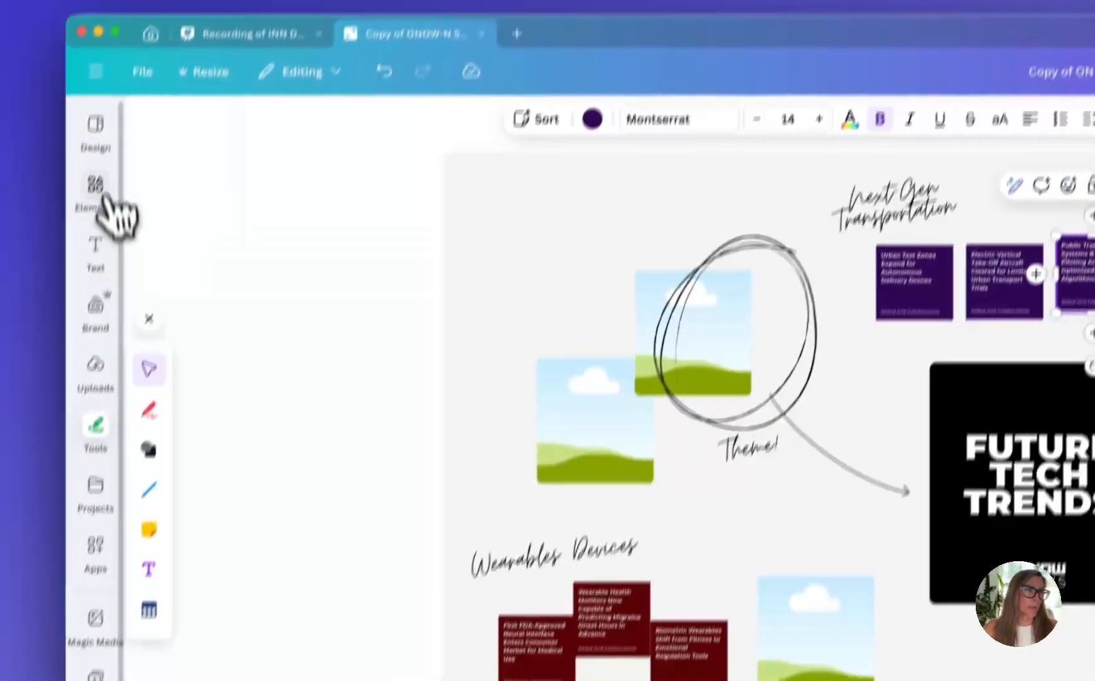
Add the blue checkmark whiteboard graphic, shrink it and place it beside the Smart Living heading
{"action": "left_click", "coordinate": [103, 192]}
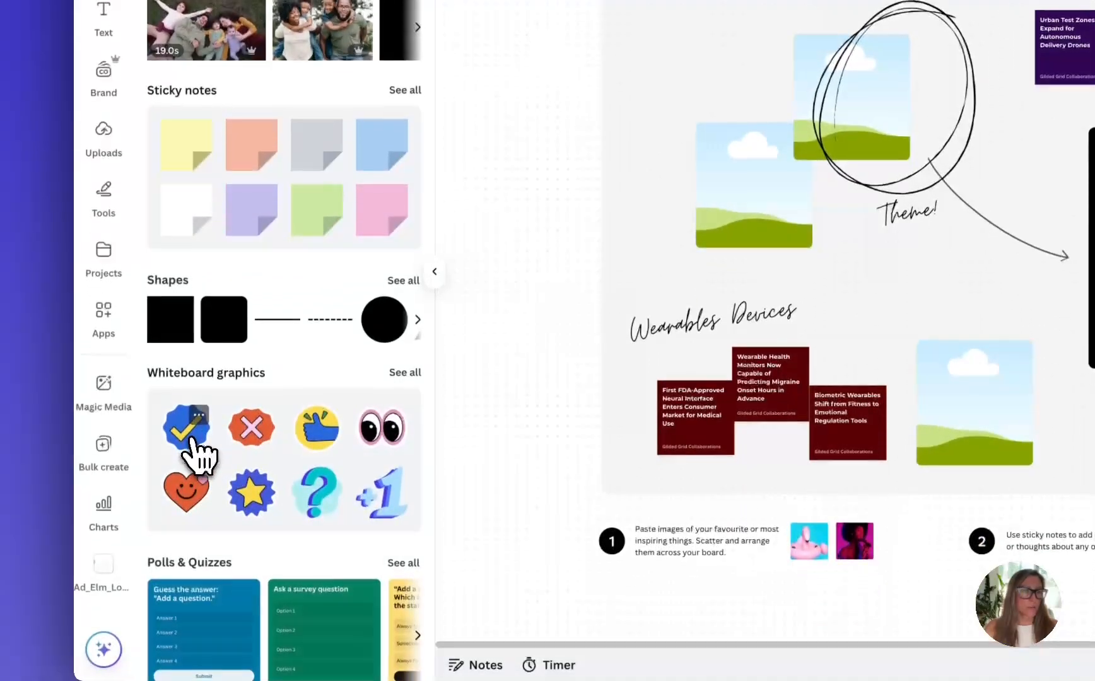
{"action": "left_click_drag", "start_coordinate": [186, 621], "coordinate": [1058, 474]}
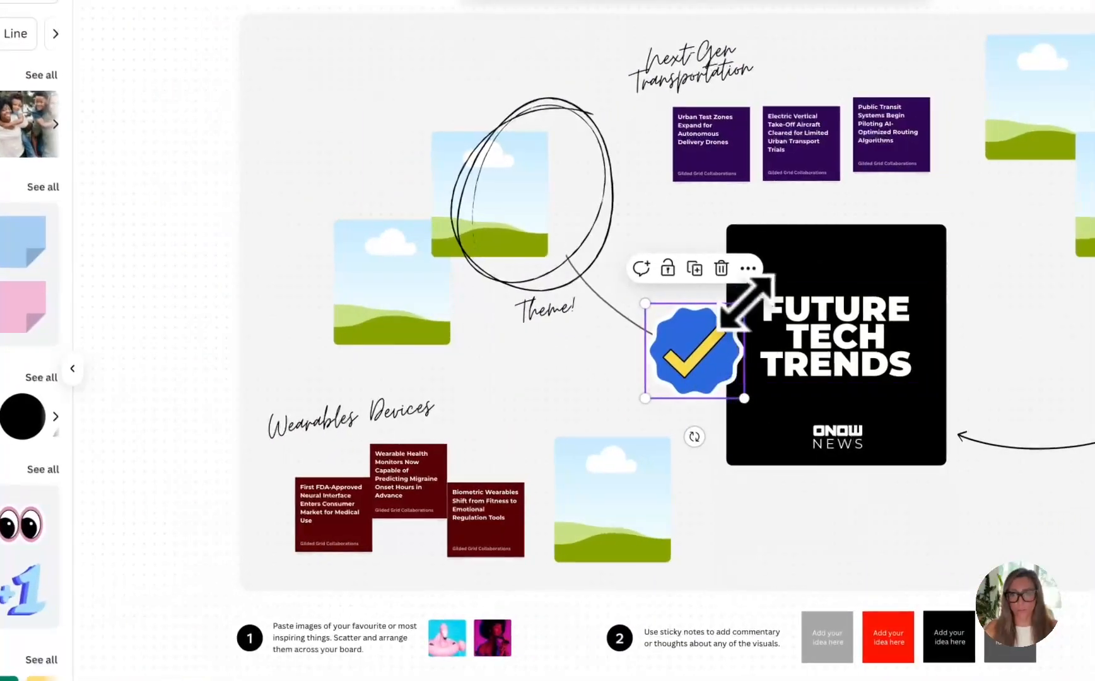
{"action": "left_click_drag", "start_coordinate": [749, 302], "coordinate": [858, 341]}
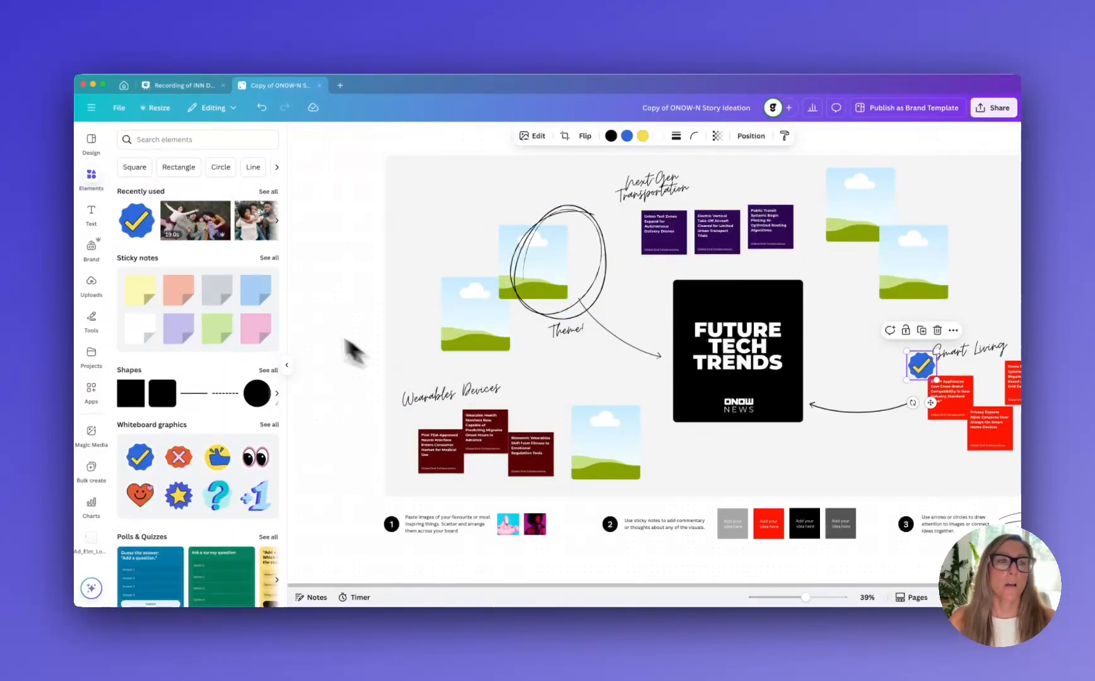
Search the elements for "wearable device" and fill the frames below and above the Wearables Devices notes with two smartwatch photos
{"action": "left_click", "coordinate": [167, 140]}
{"action": "type", "text": "wear"}
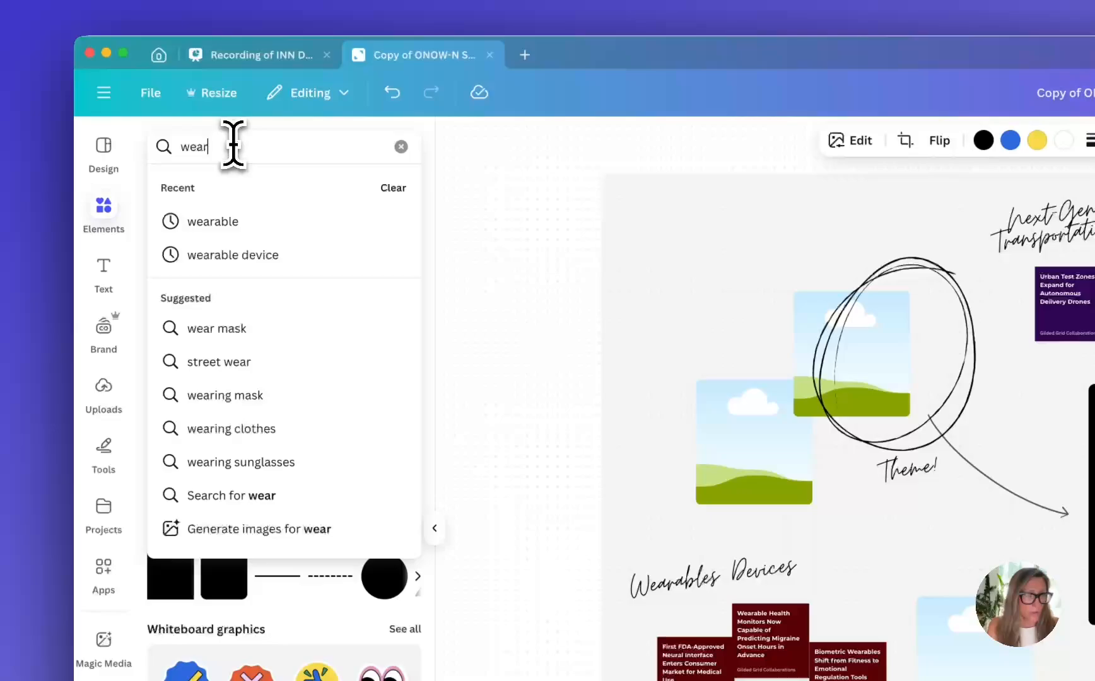
{"action": "left_click", "coordinate": [256, 254]}
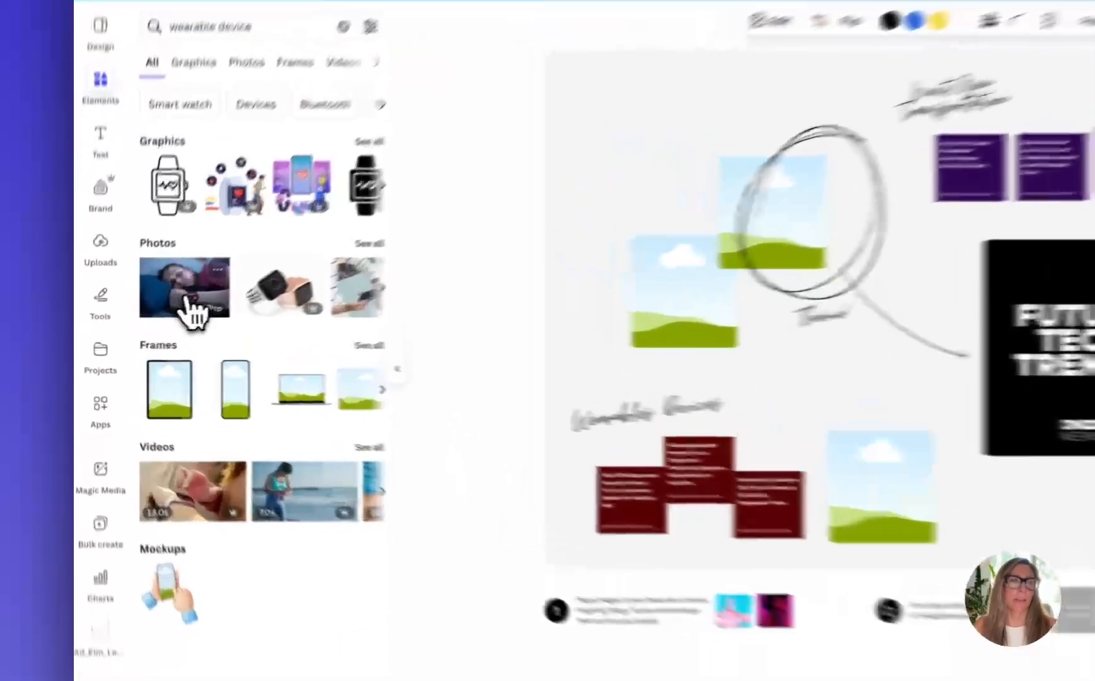
{"action": "left_click_drag", "start_coordinate": [152, 319], "coordinate": [584, 442]}
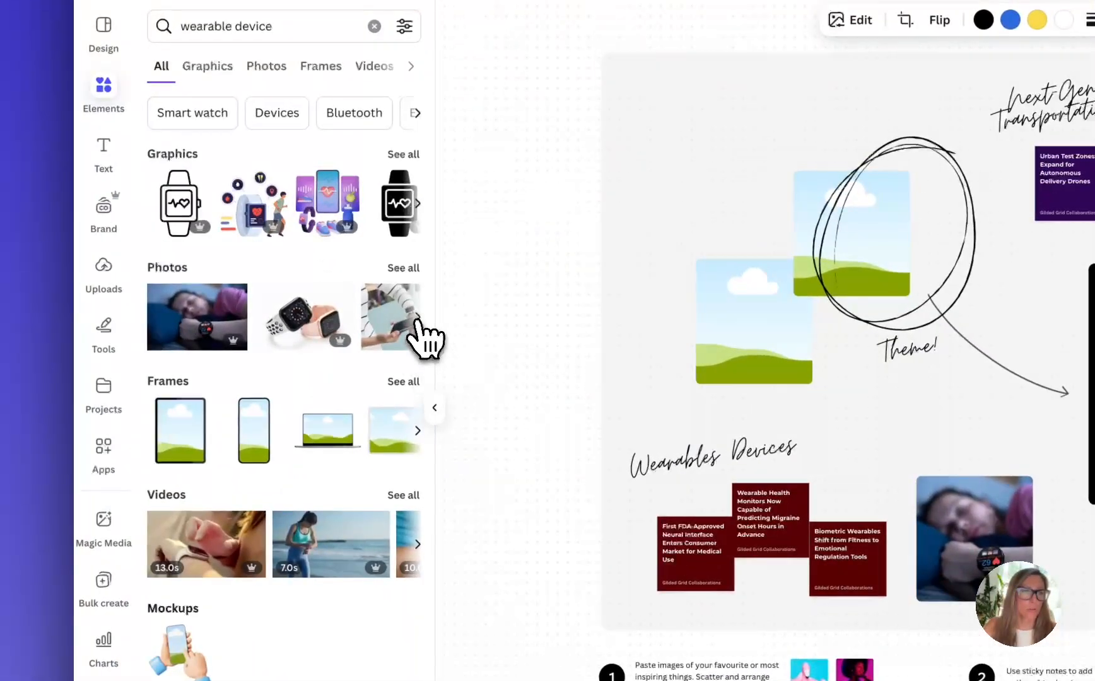
{"action": "left_click", "coordinate": [418, 317]}
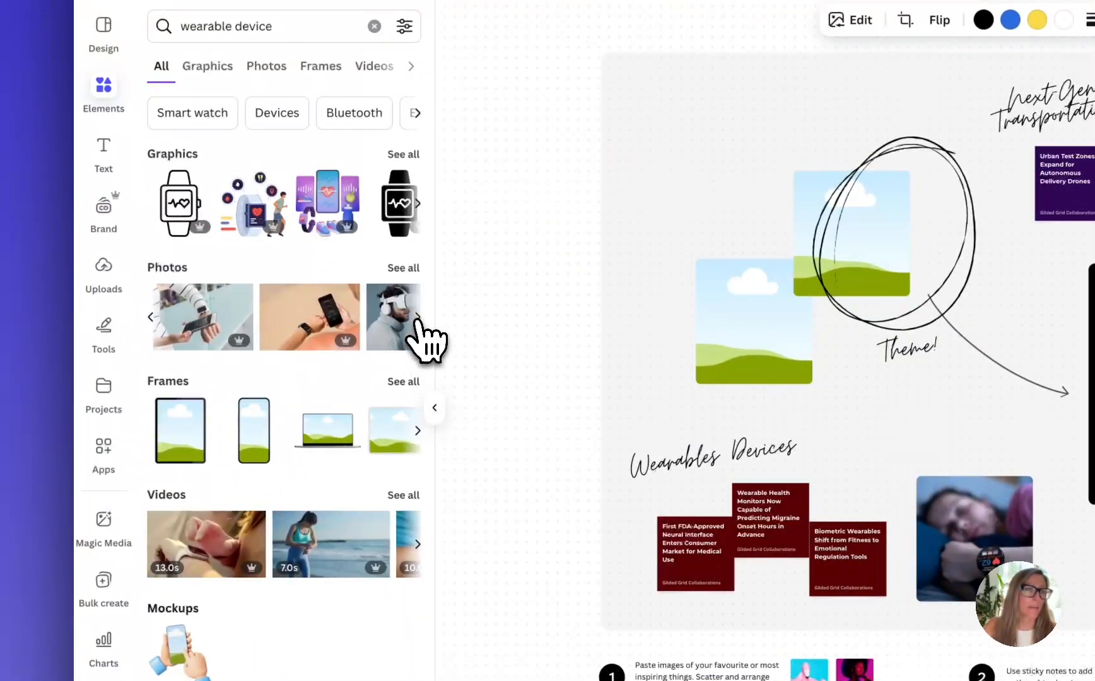
{"action": "left_click_drag", "start_coordinate": [296, 341], "coordinate": [733, 340]}
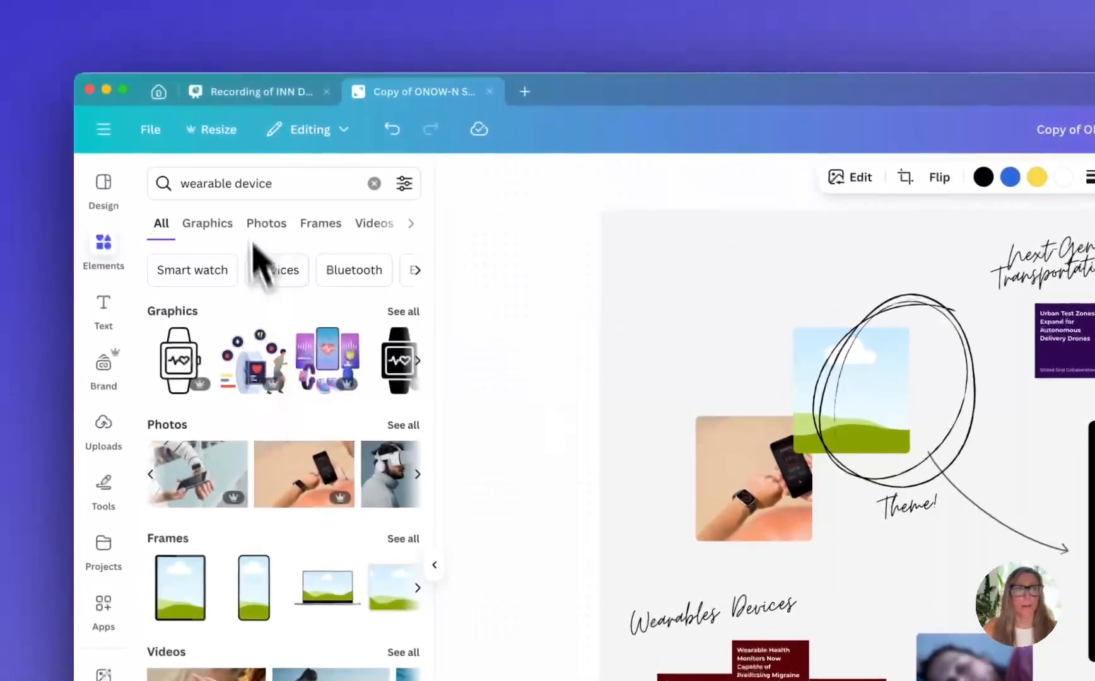
Search the photos for "smart living" and fill the two frames above the Smart Living notes with the smart speaker and seated woman photos
{"action": "left_click", "coordinate": [180, 68]}
{"action": "left_click", "coordinate": [240, 191]}
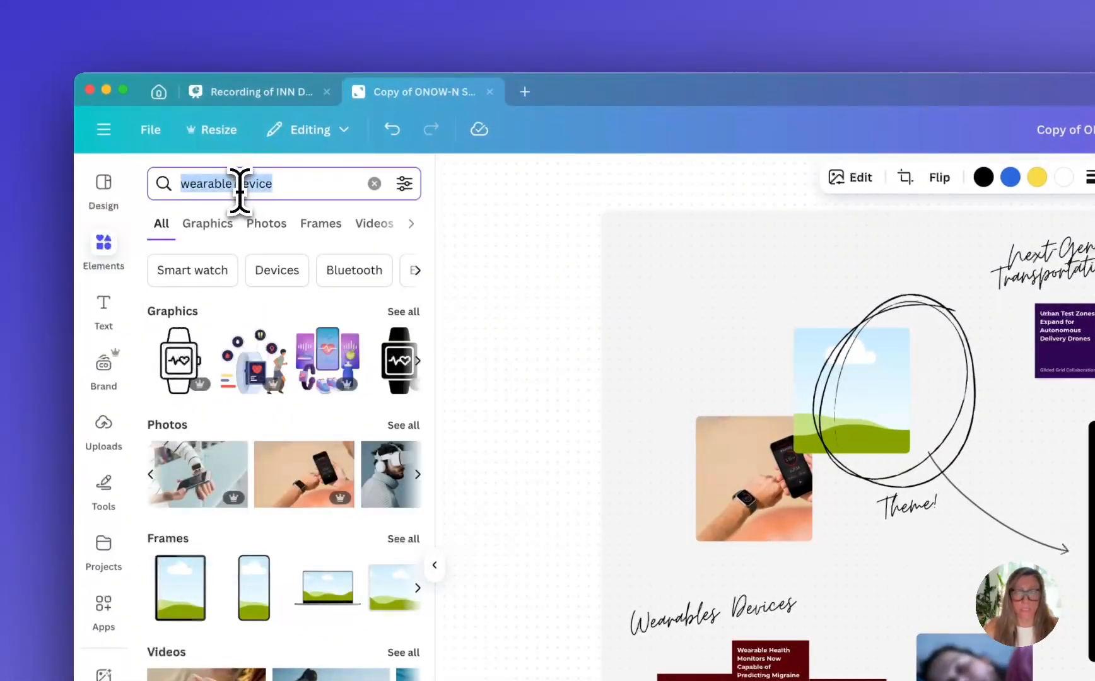
{"action": "type", "text": "smart li"}
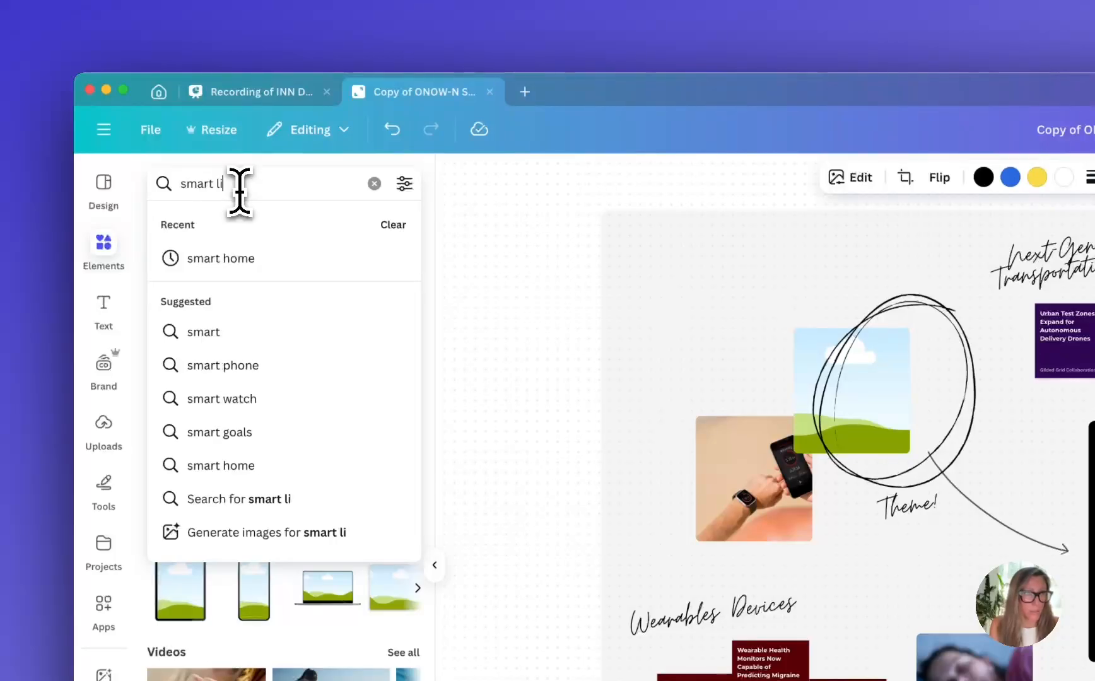
{"action": "type", "text": "vin"}
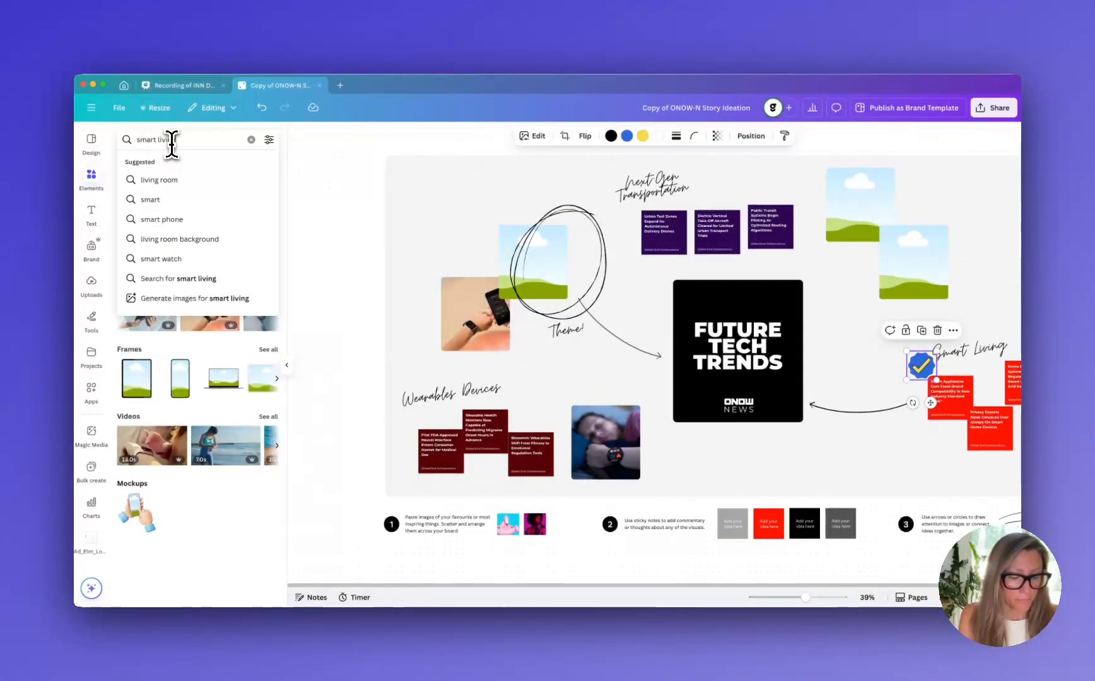
{"action": "type", "text": "g"}
{"action": "key", "text": "Return"}
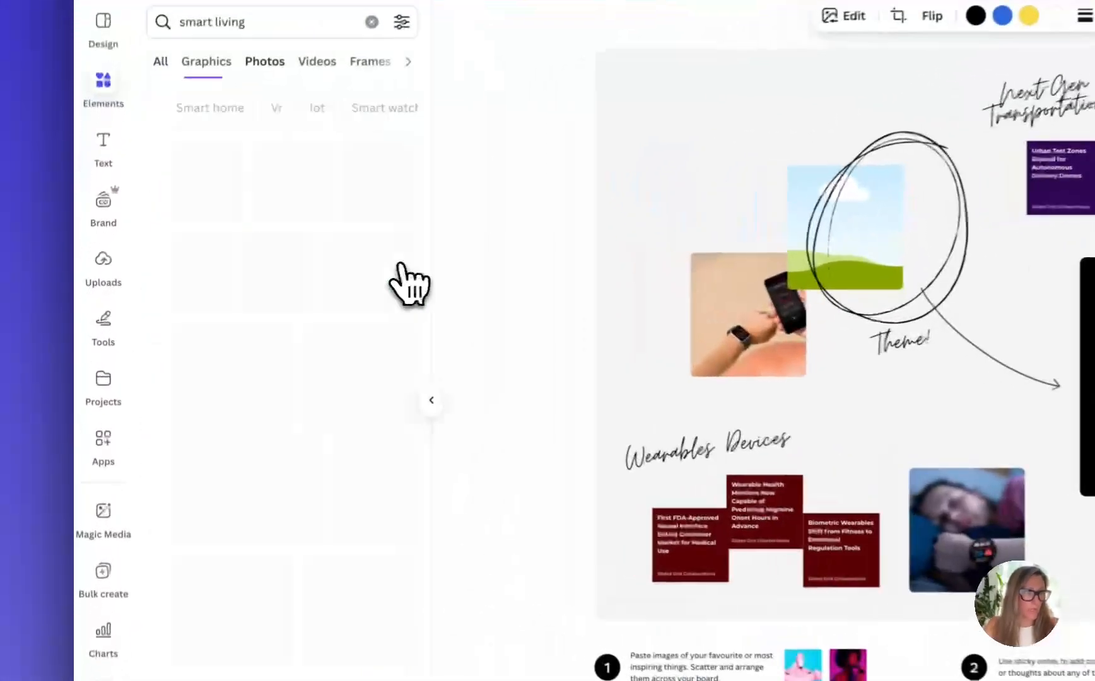
{"action": "left_click_drag", "start_coordinate": [205, 364], "coordinate": [926, 283]}
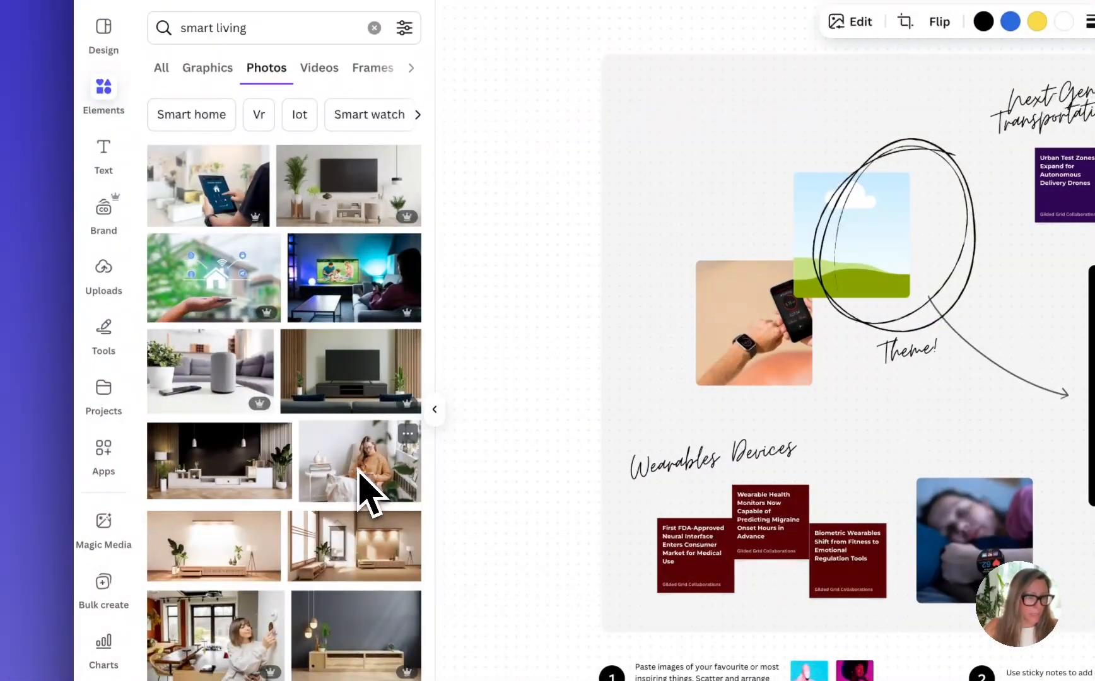
{"action": "left_click_drag", "start_coordinate": [365, 489], "coordinate": [1091, 146]}
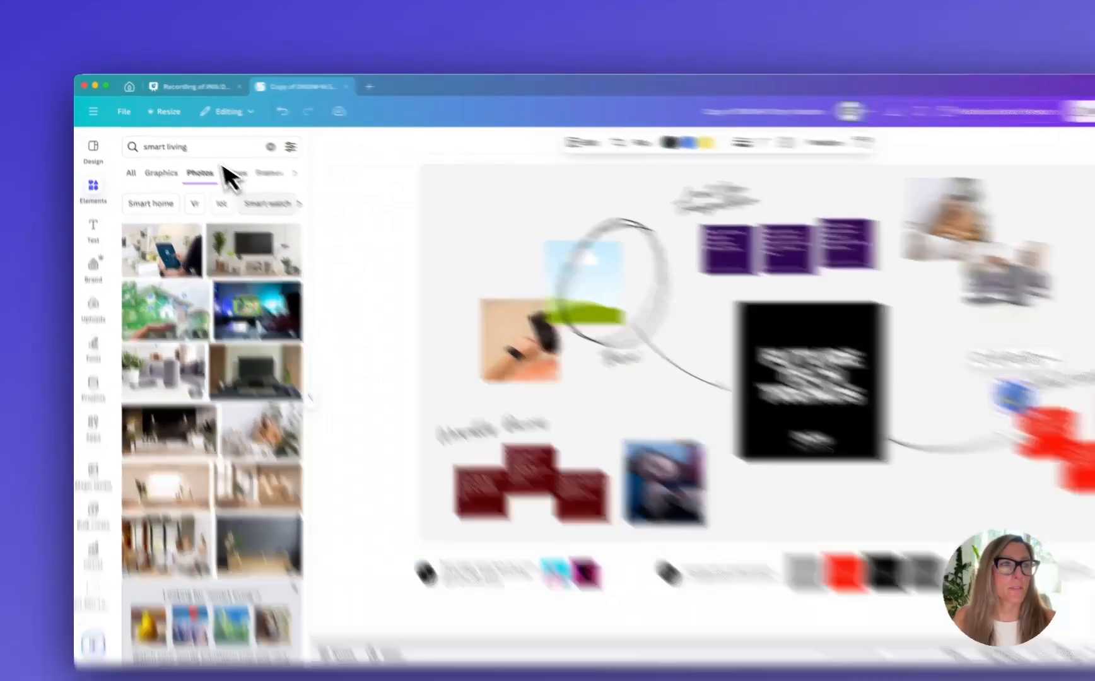
Search the photos for tech transportation and fill the empty frame inside the hand-drawn circle with the tablet and white truck photo
{"action": "left_click", "coordinate": [189, 142]}
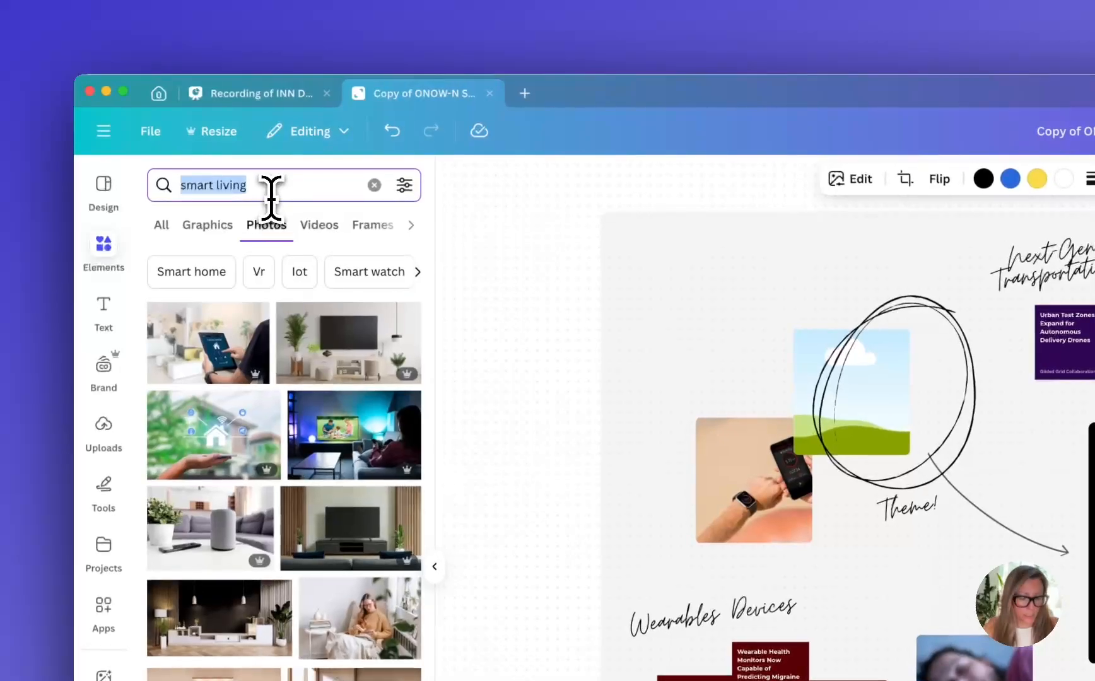
{"action": "type", "text": "tech transport"}
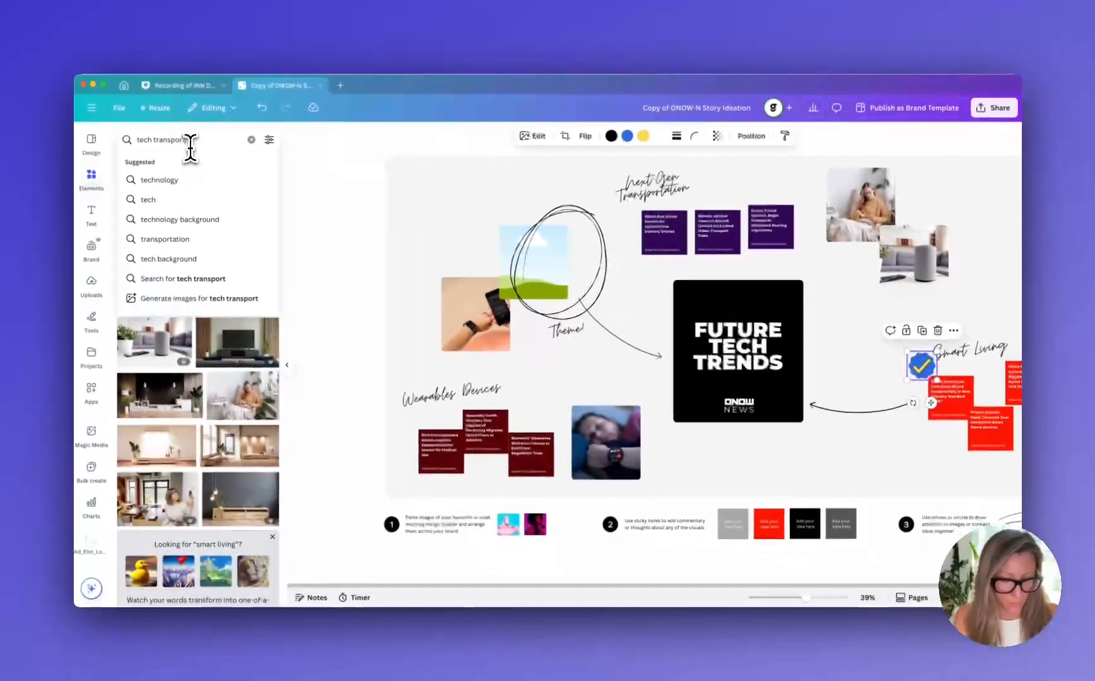
{"action": "type", "text": "stion"}
{"action": "key", "text": "Return"}
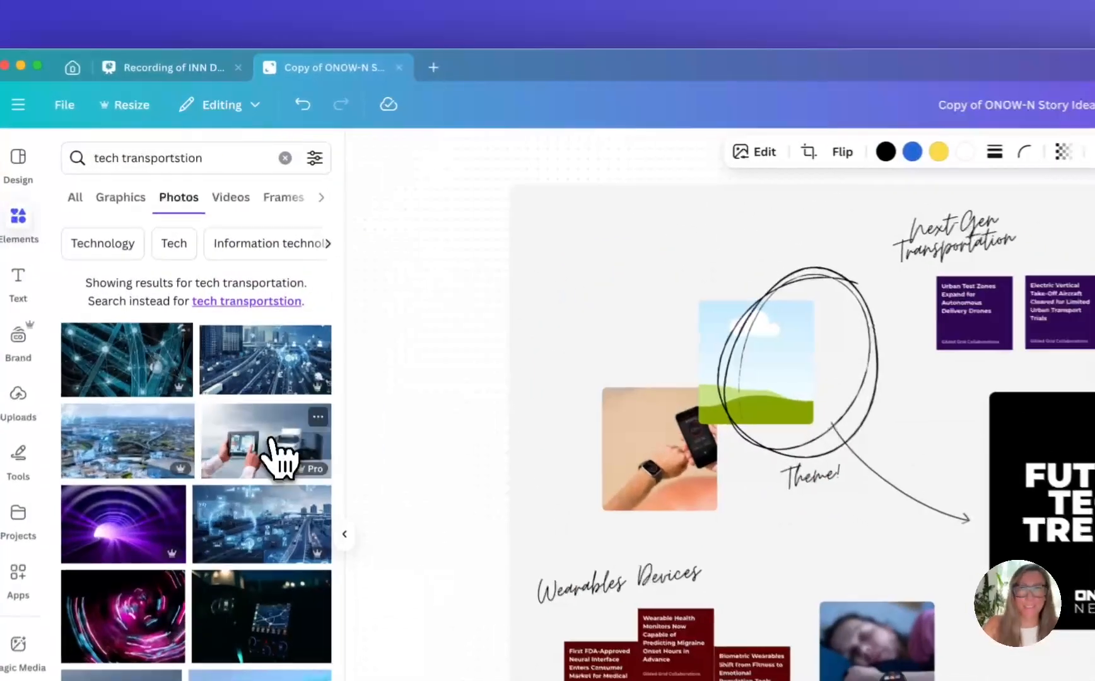
{"action": "left_click_drag", "start_coordinate": [246, 317], "coordinate": [508, 249]}
{"action": "left_click_drag", "start_coordinate": [723, 334], "coordinate": [723, 335]}
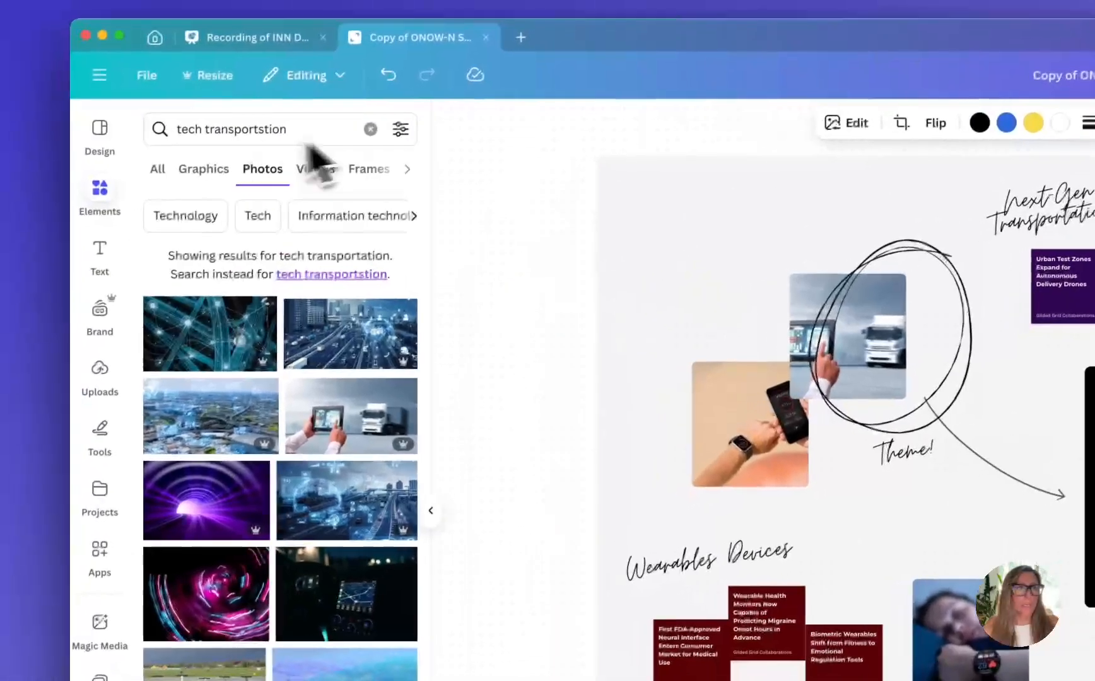
{"action": "left_click", "coordinate": [286, 158]}
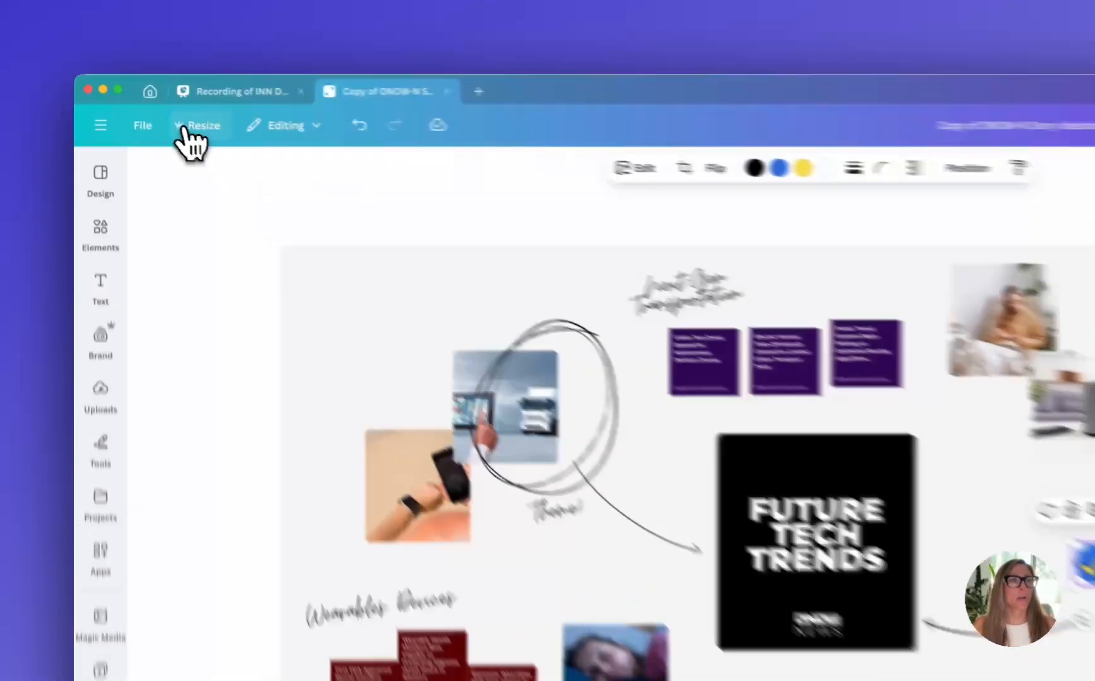
Transform the whiteboard into a Doc using the outline preset, with its prompt reworded to a detailed outline for a story
{"action": "left_click", "coordinate": [155, 108]}
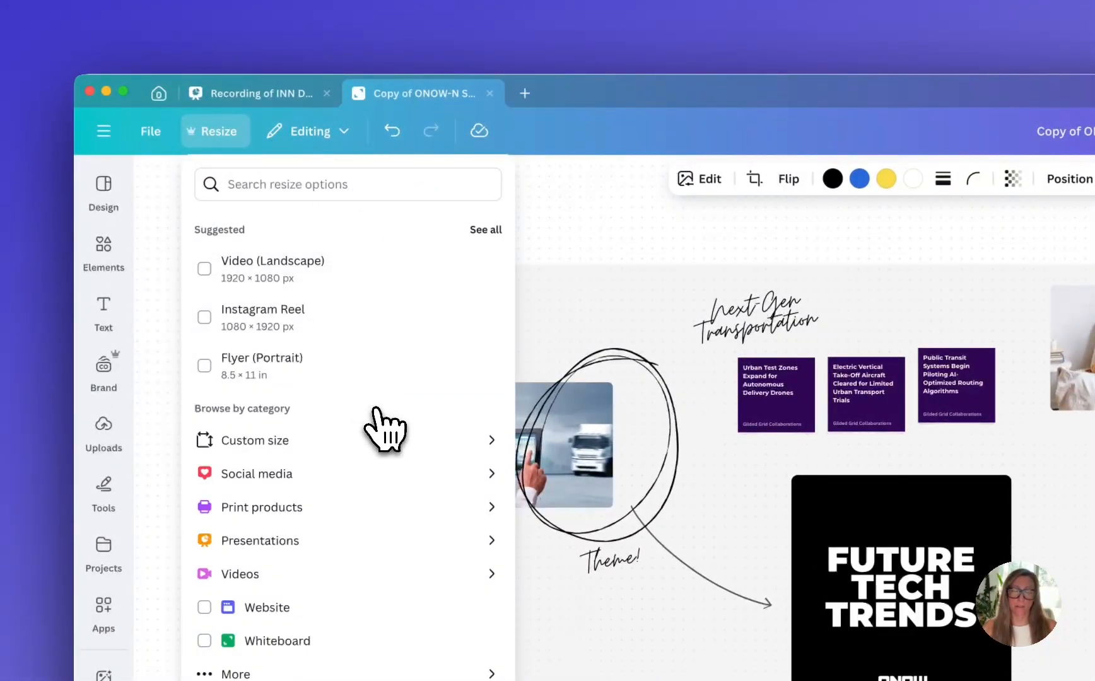
{"action": "scroll", "coordinate": [379, 413], "scroll_direction": "down", "scroll_amount": 2}
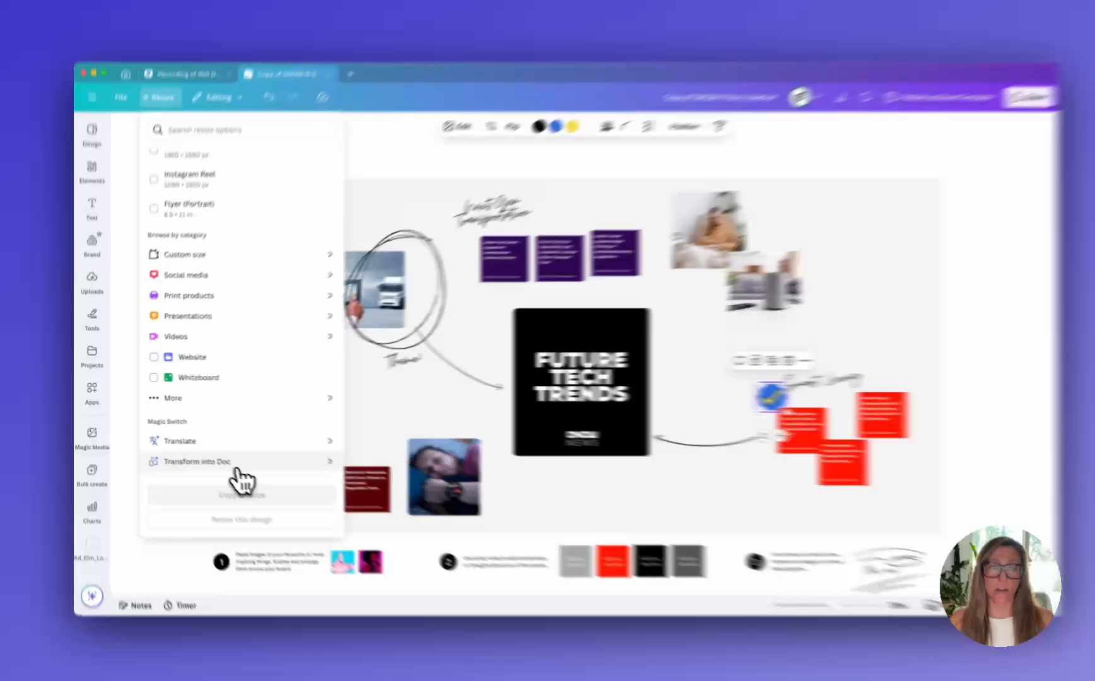
{"action": "left_click", "coordinate": [231, 467]}
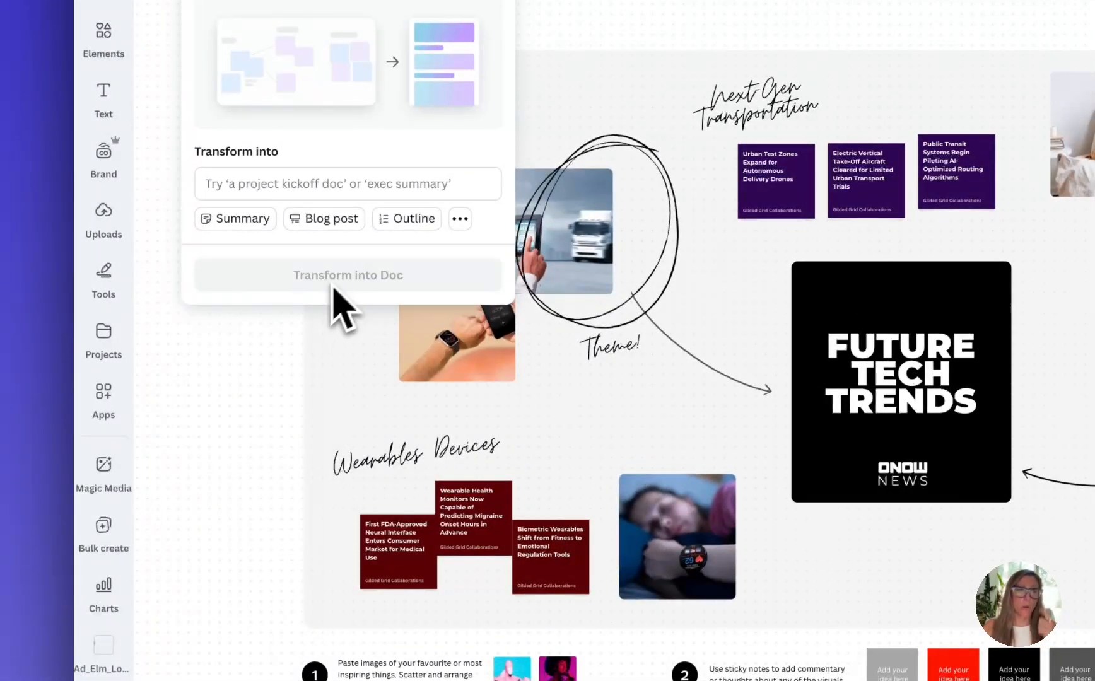
{"action": "left_click", "coordinate": [410, 218]}
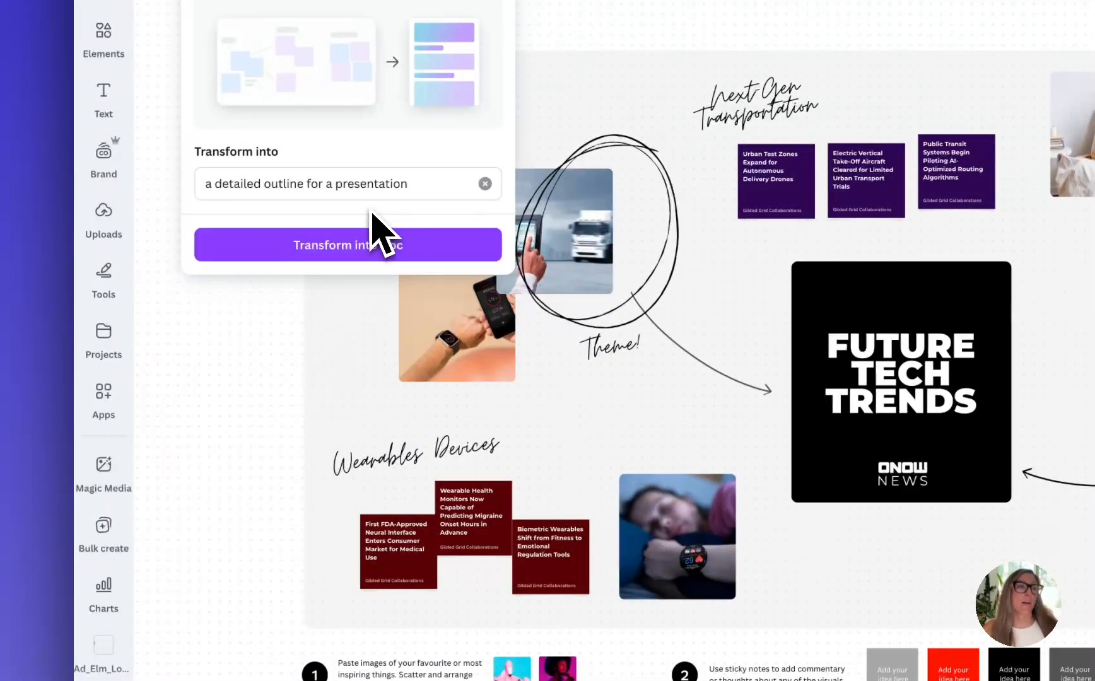
{"action": "left_click", "coordinate": [382, 184]}
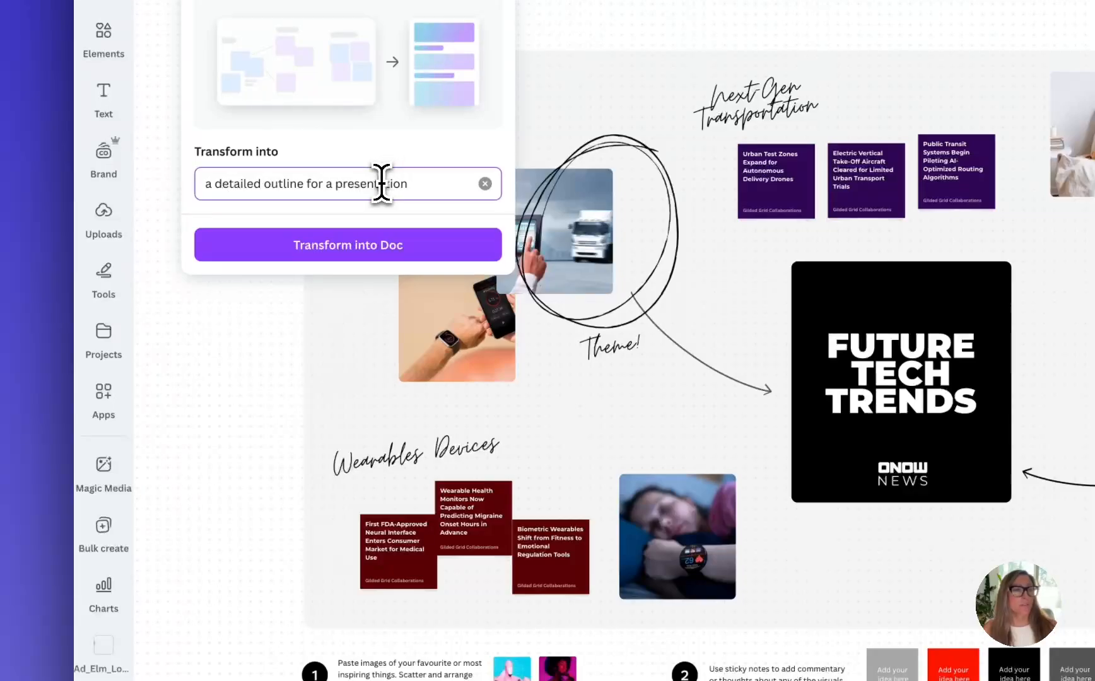
{"action": "triple_click", "coordinate": [381, 183]}
{"action": "double_click", "coordinate": [381, 184]}
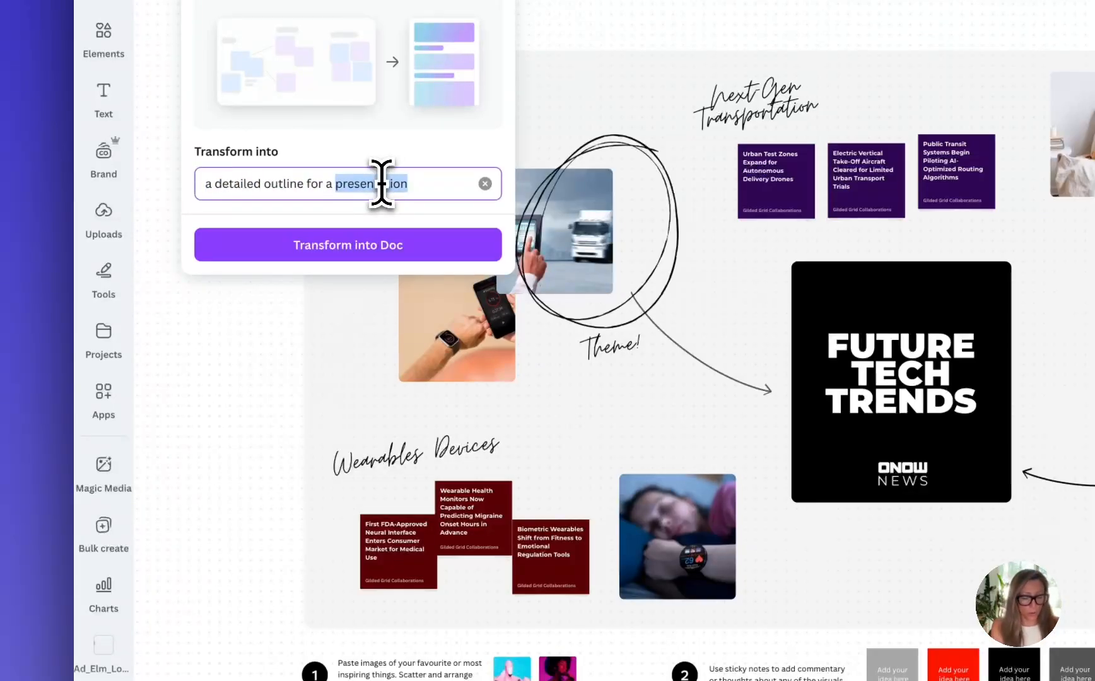
{"action": "type", "text": "story"}
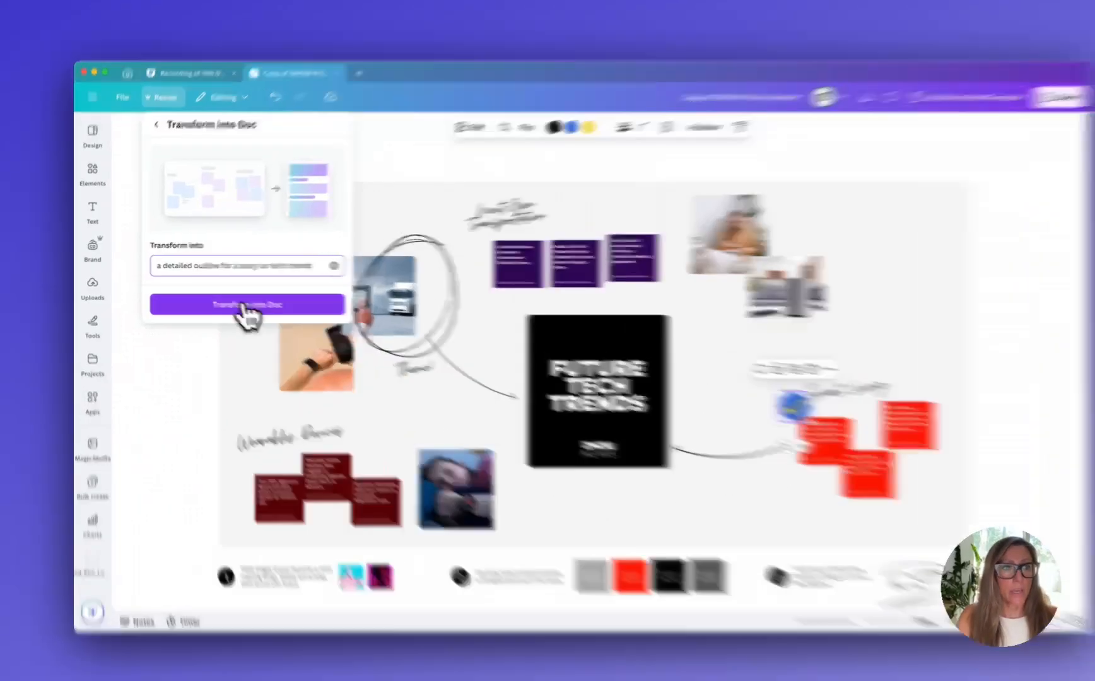
{"action": "left_click", "coordinate": [246, 301]}
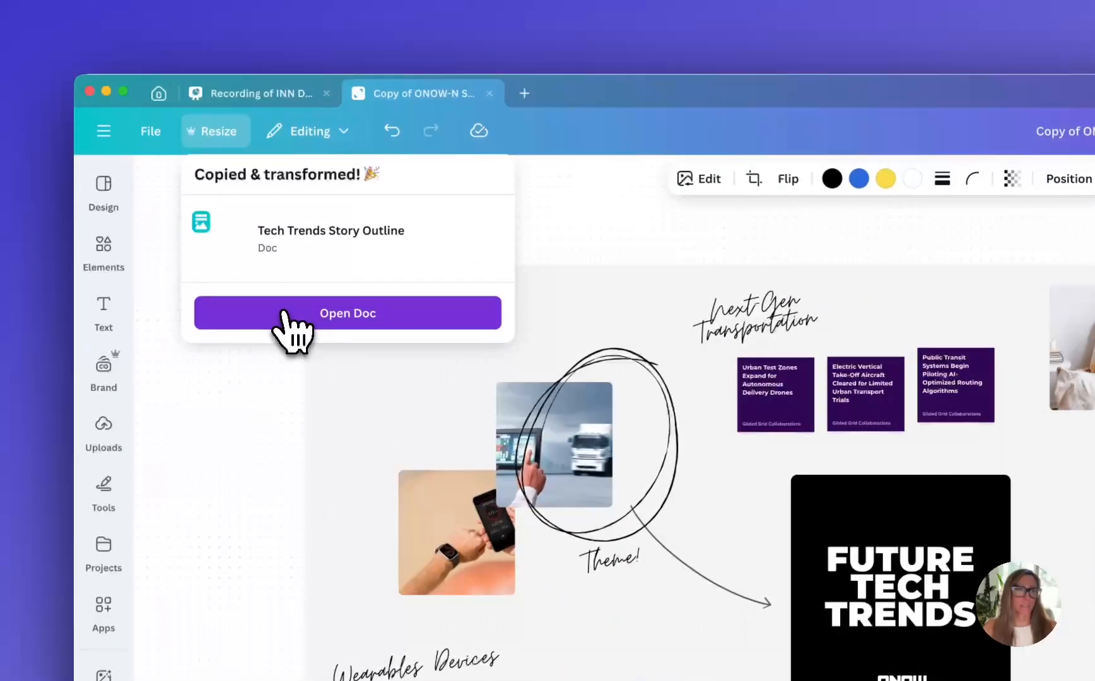
Open the generated Tech Trends Story Outline doc and look through its sections
{"action": "left_click", "coordinate": [208, 215]}
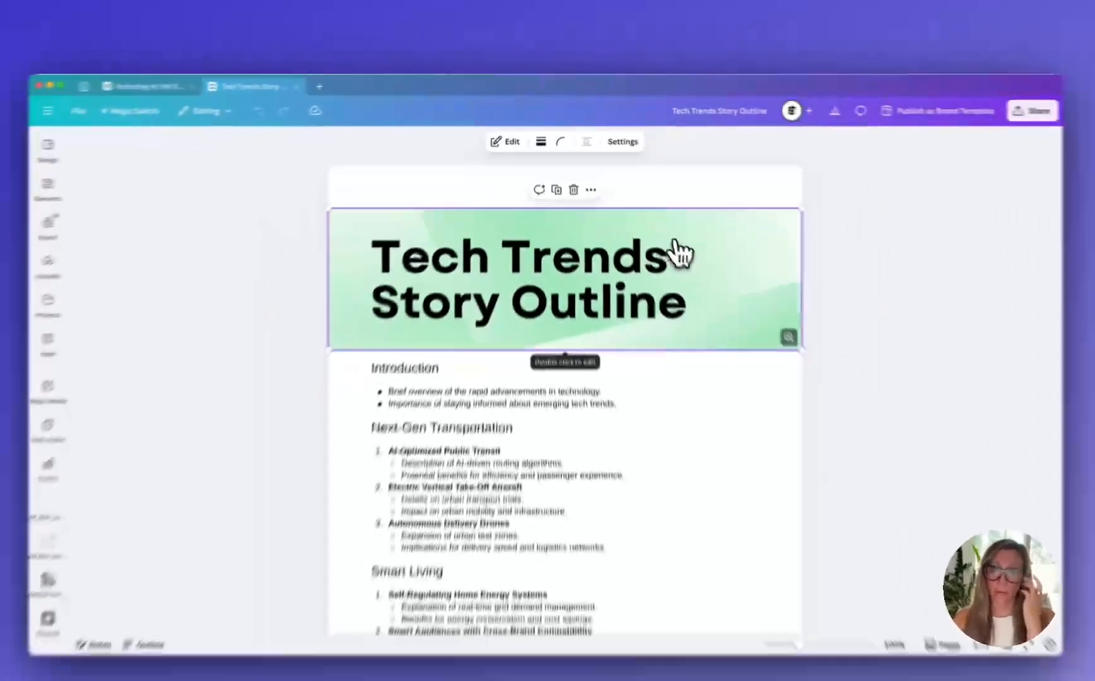
{"action": "scroll", "coordinate": [669, 238], "scroll_direction": "down", "scroll_amount": 5}
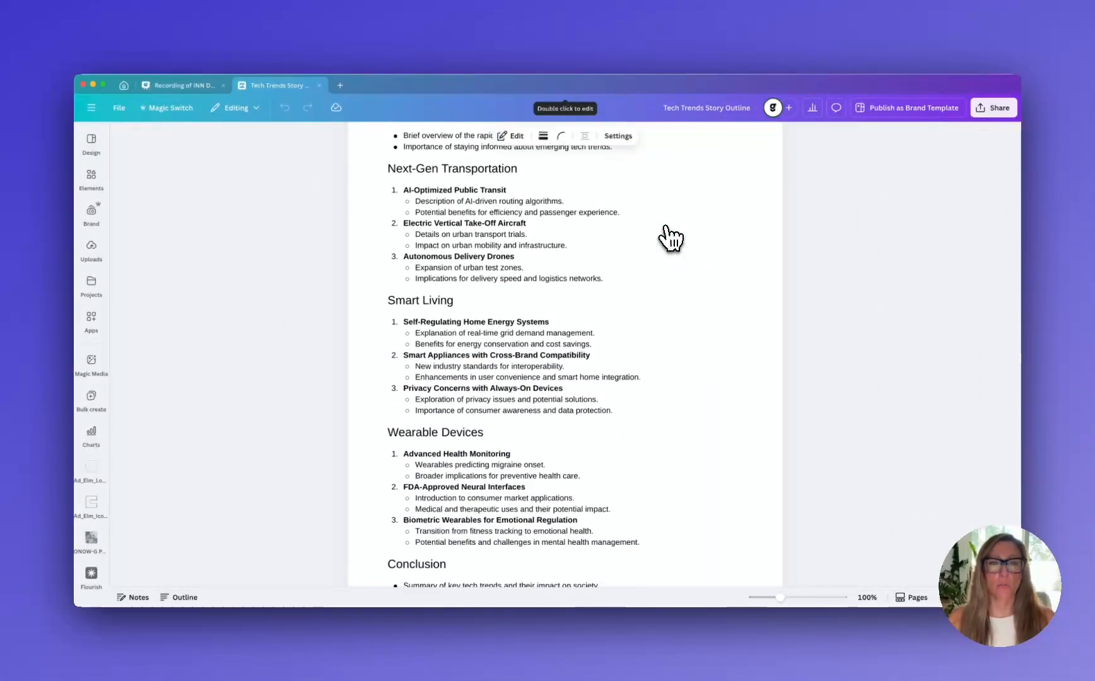
{"action": "scroll", "coordinate": [670, 239], "scroll_direction": "up", "scroll_amount": 5}
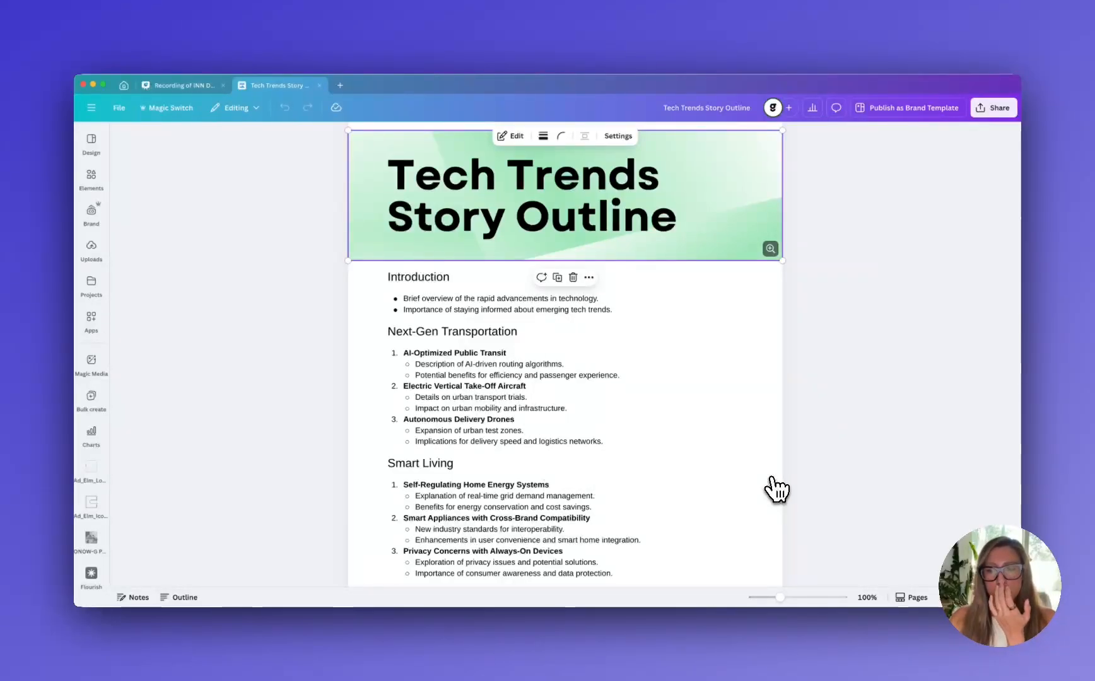
Add a sheet page to the doc and replace the blank sheet with the green Social Media Calendar template
{"action": "left_click", "coordinate": [911, 610]}
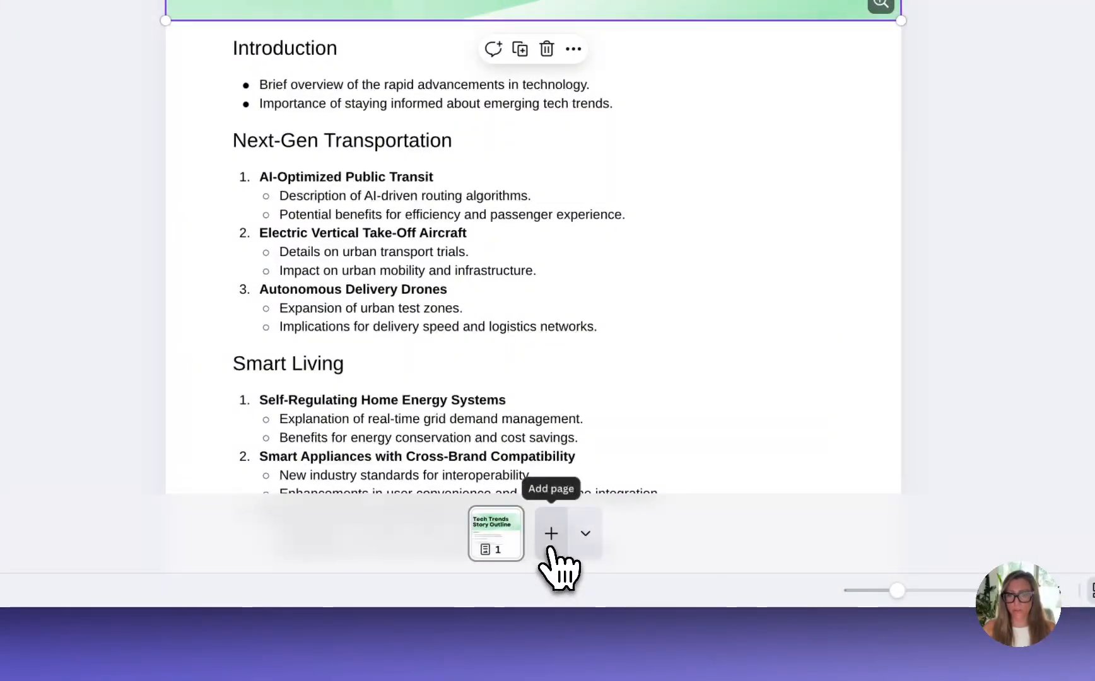
{"action": "left_click", "coordinate": [586, 536]}
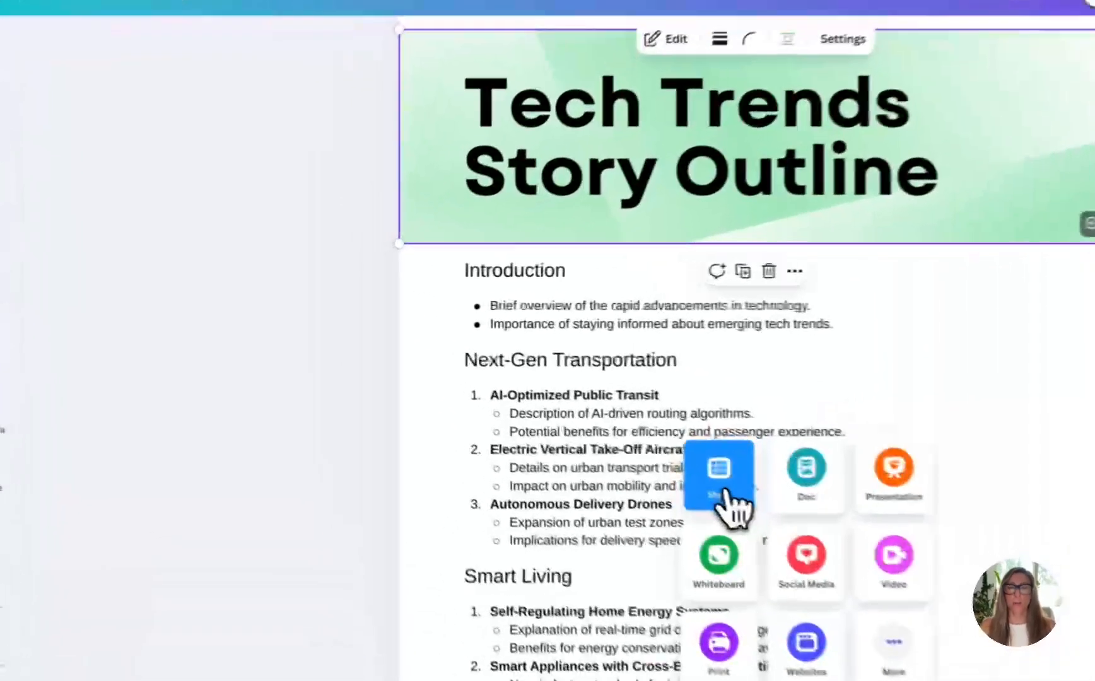
{"action": "left_click", "coordinate": [725, 495]}
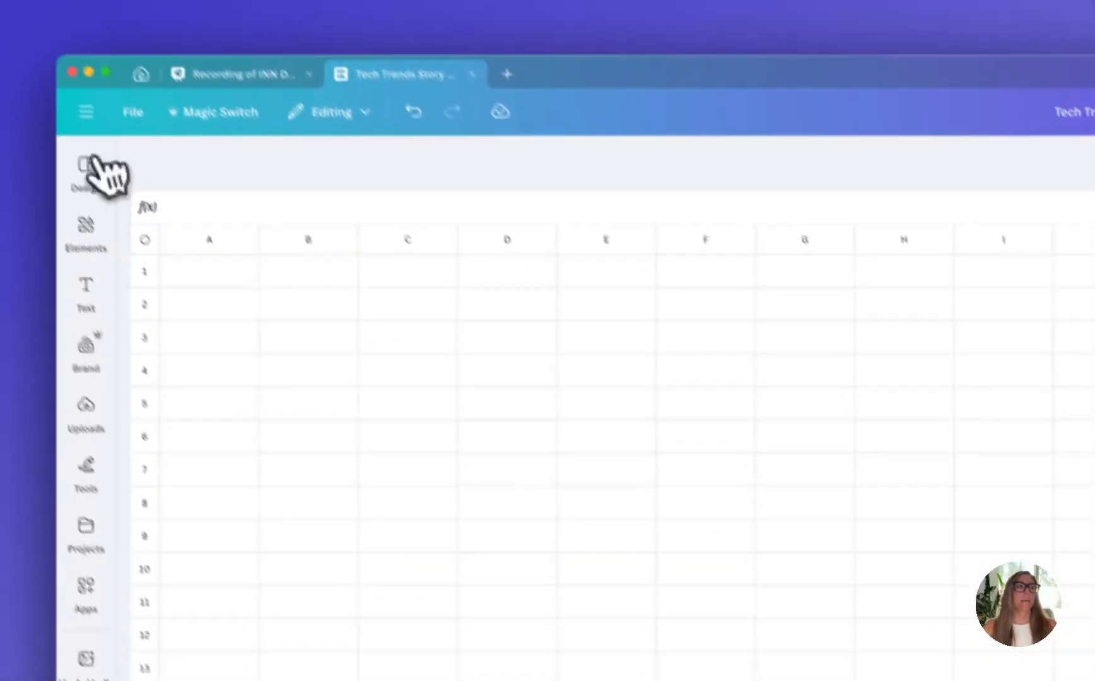
{"action": "left_click", "coordinate": [102, 185]}
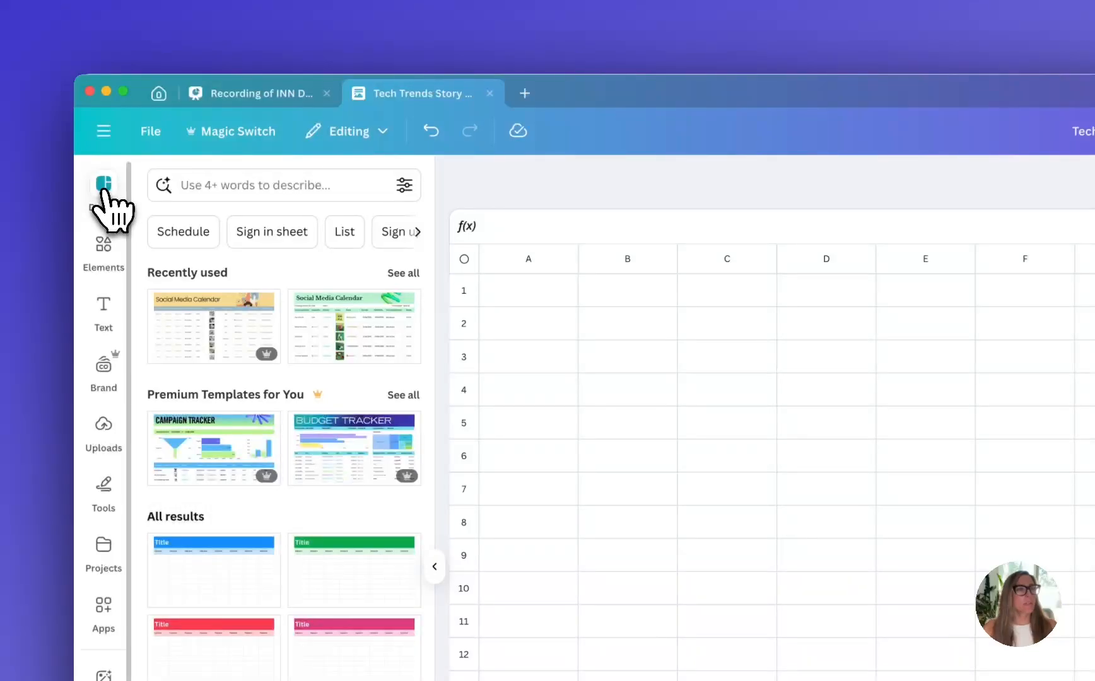
{"action": "left_click", "coordinate": [339, 332]}
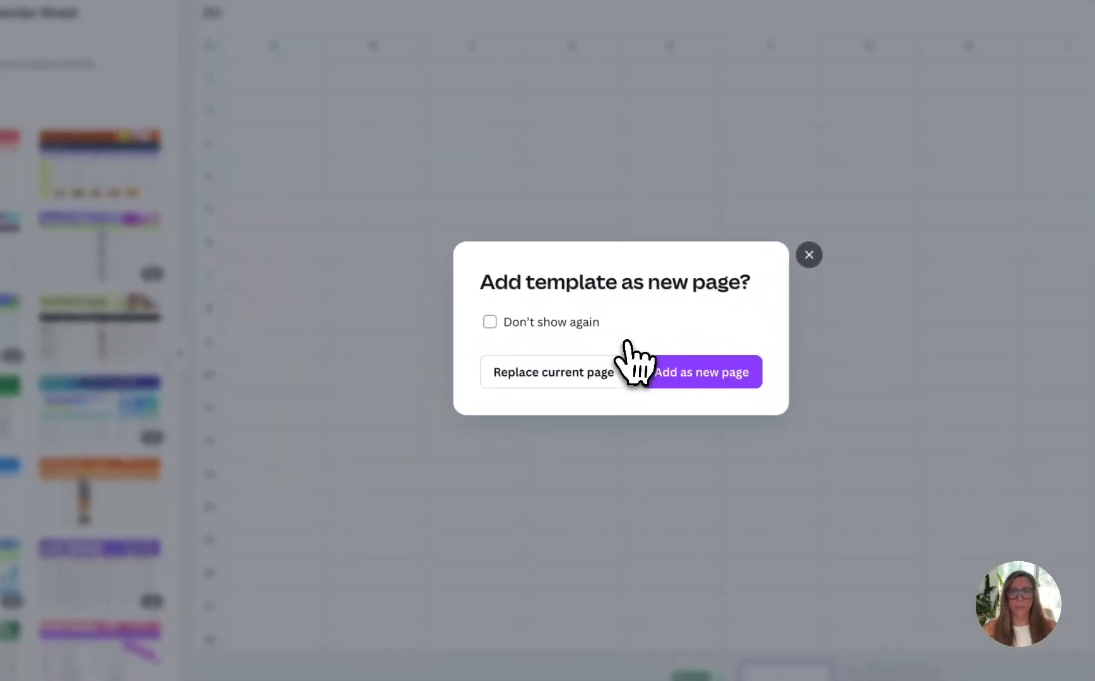
{"action": "left_click", "coordinate": [576, 372]}
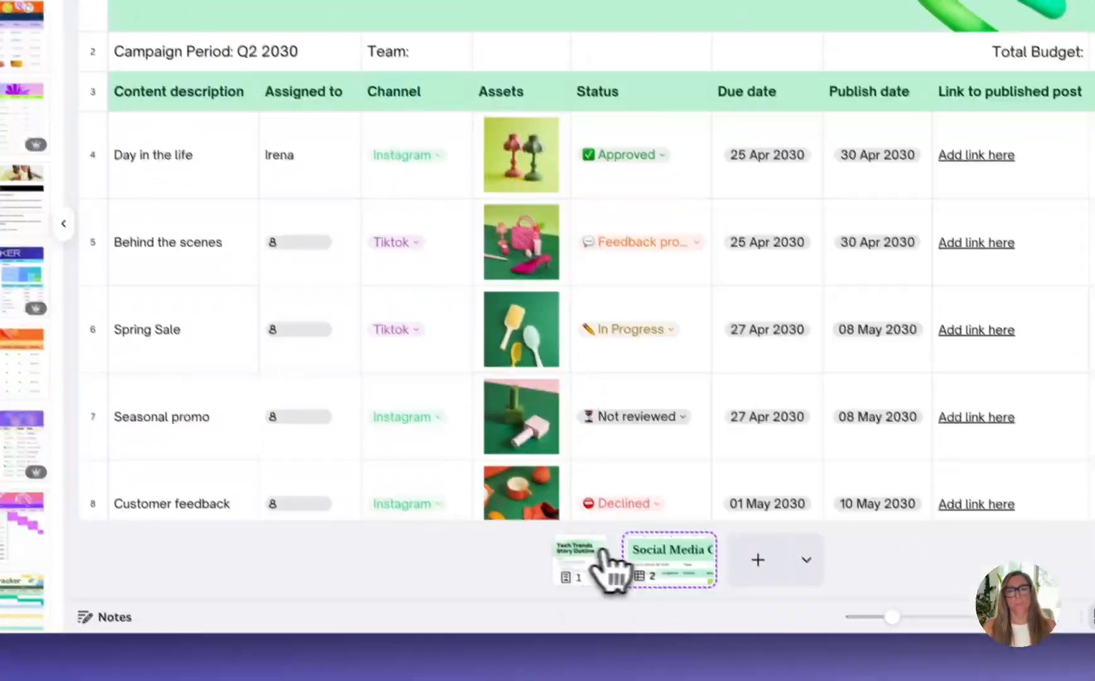
Compare the outline page with the Social Media Calendar page and examine the status options in the Behind the scenes row
{"action": "left_click", "coordinate": [692, 674]}
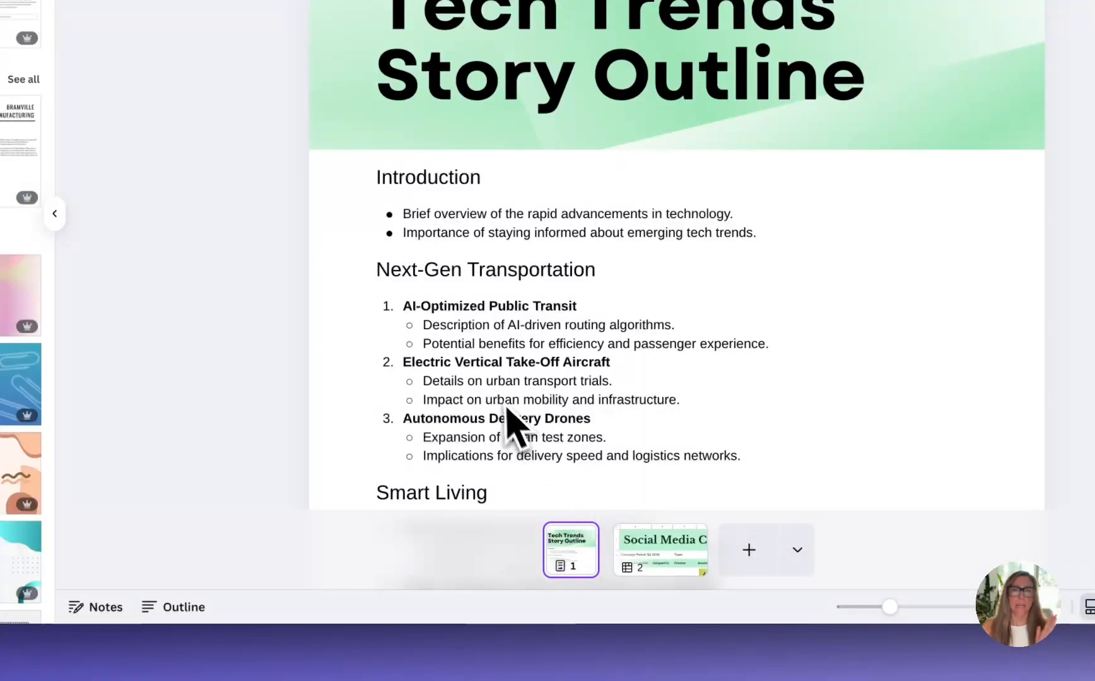
{"action": "left_click", "coordinate": [652, 559]}
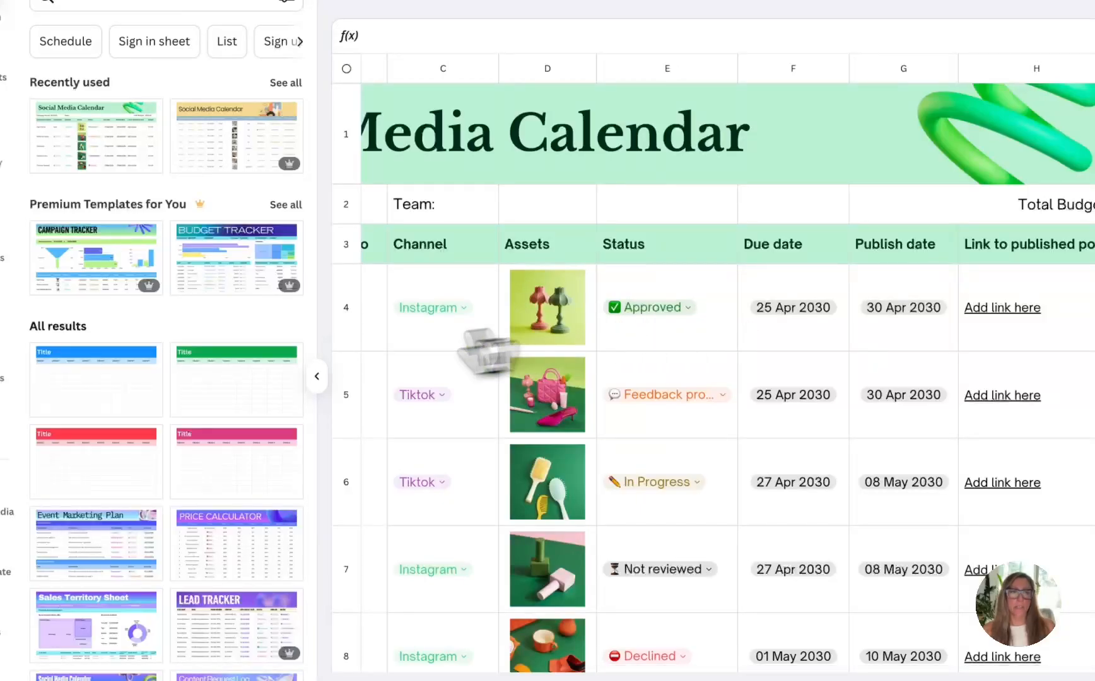
{"action": "left_click", "coordinate": [316, 376]}
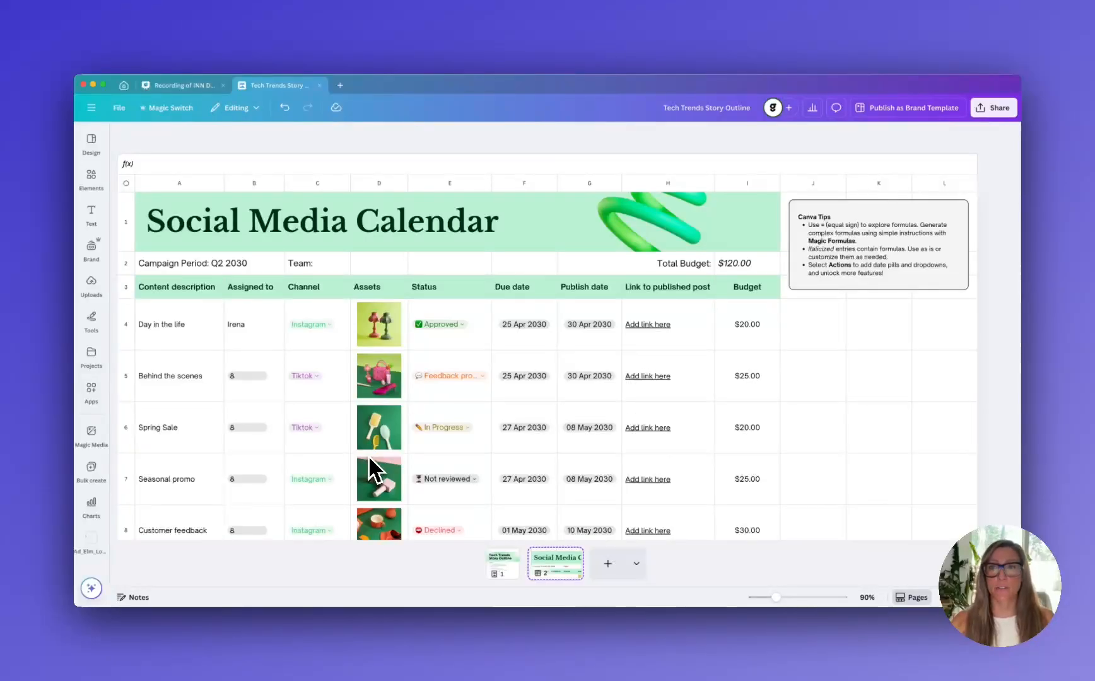
{"action": "left_click", "coordinate": [481, 376]}
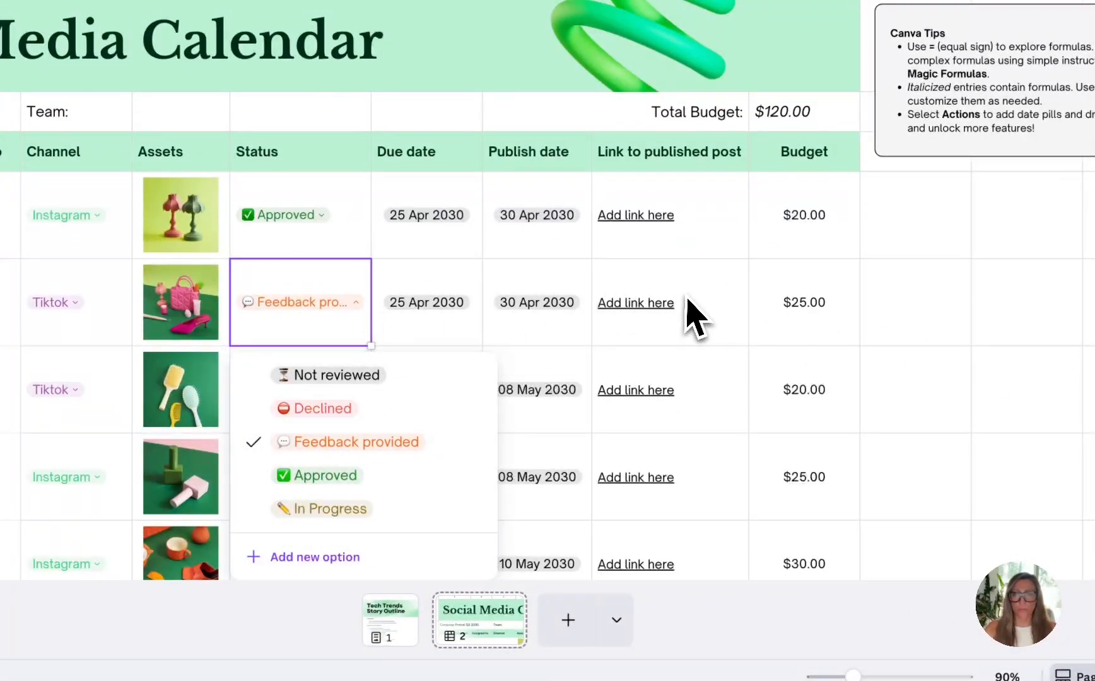
{"action": "left_click", "coordinate": [693, 318]}
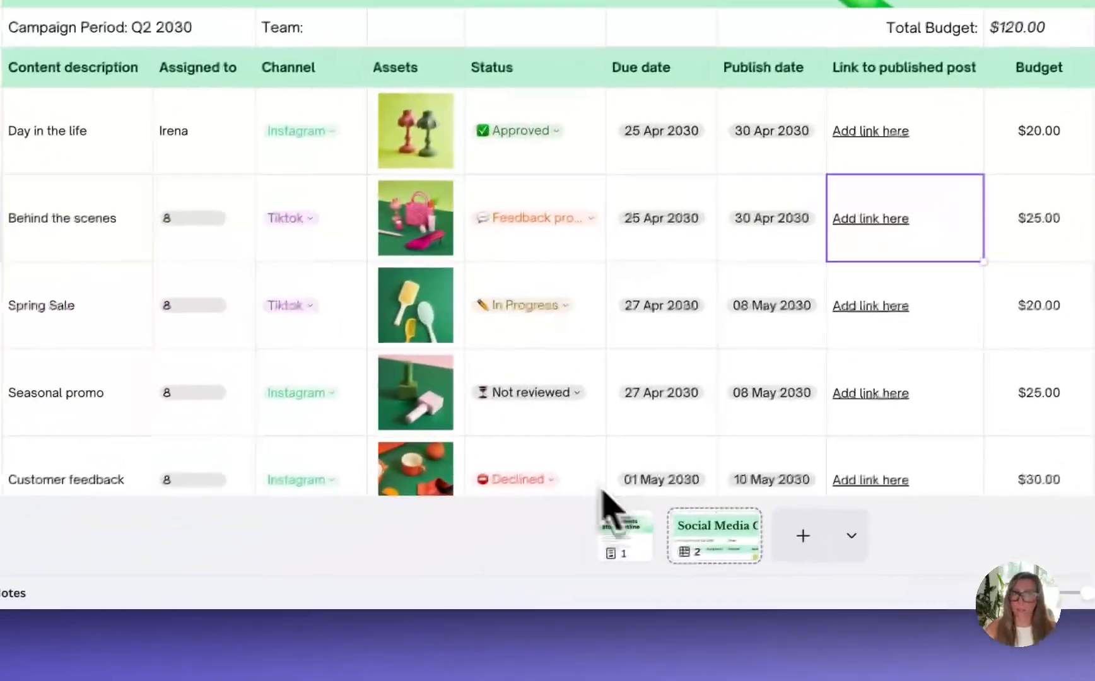
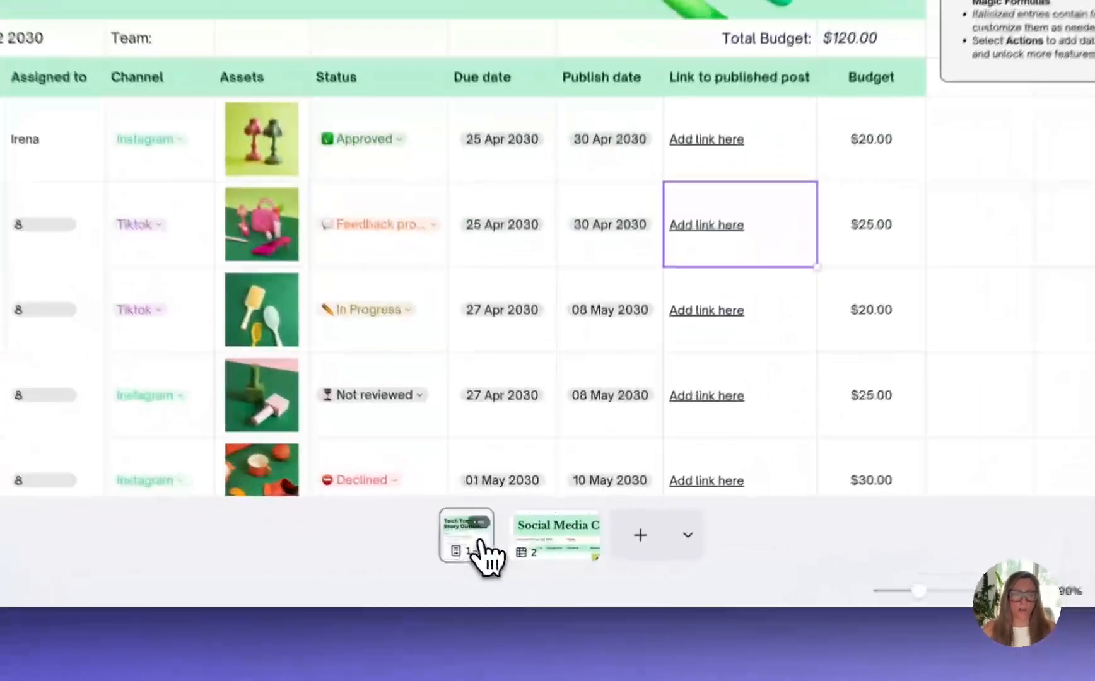
Check the outline and calendar pages, find the instagram post formats, and add an Instagram Post (4:5) page after the calendar
{"action": "left_click", "coordinate": [503, 565]}
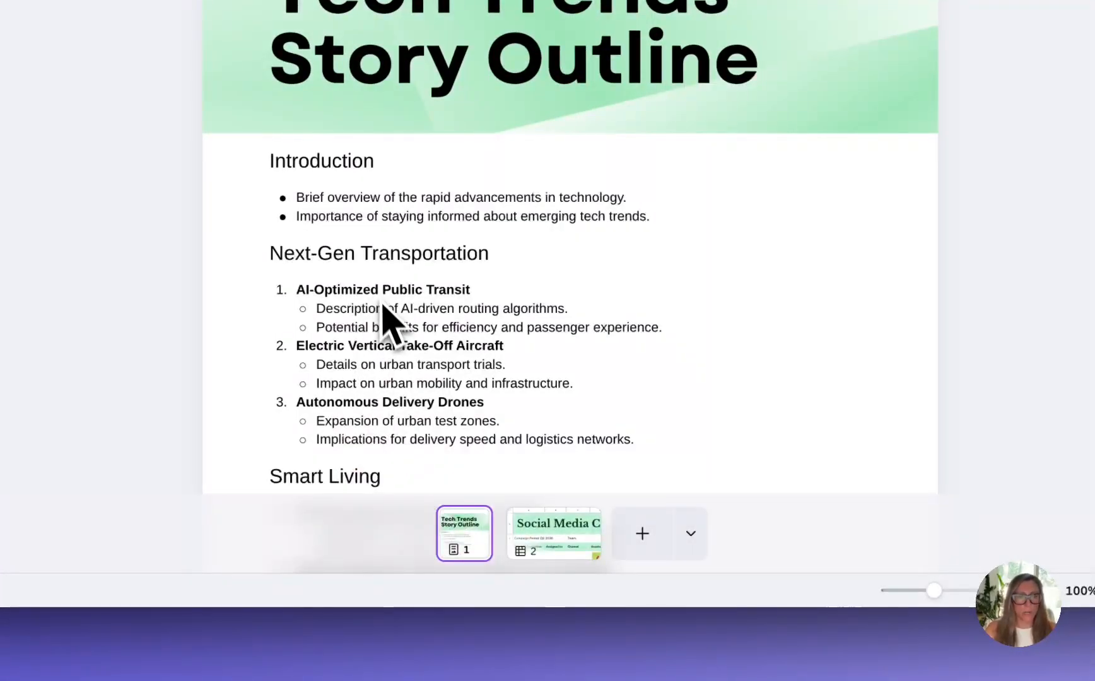
{"action": "left_click", "coordinate": [555, 539]}
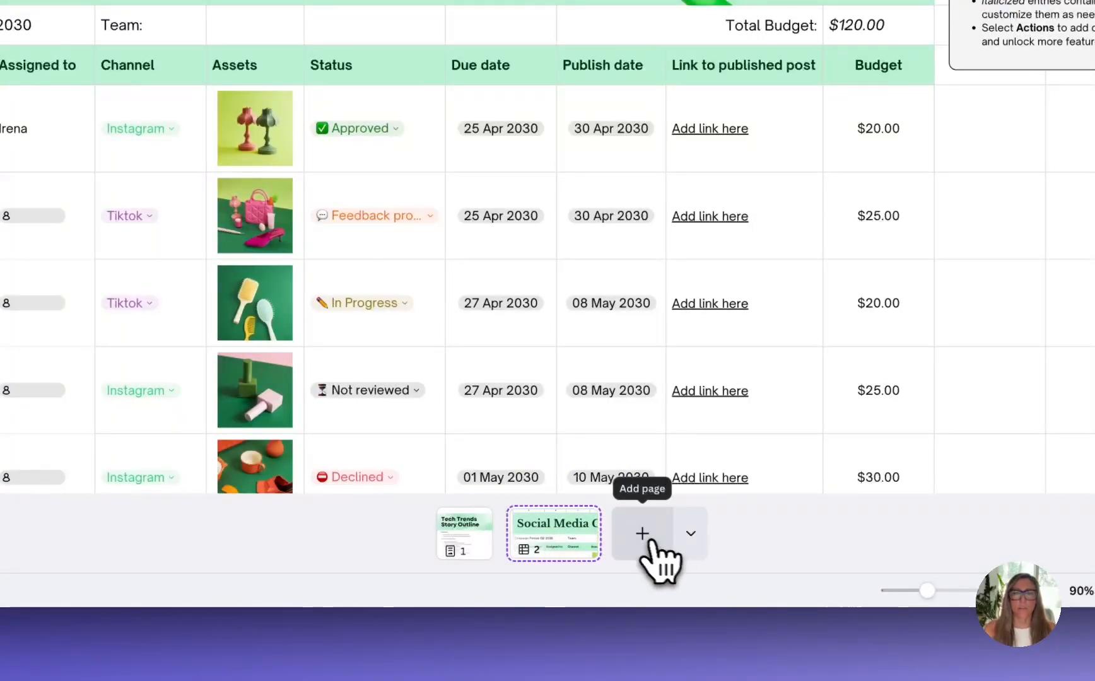
{"action": "left_click", "coordinate": [694, 542]}
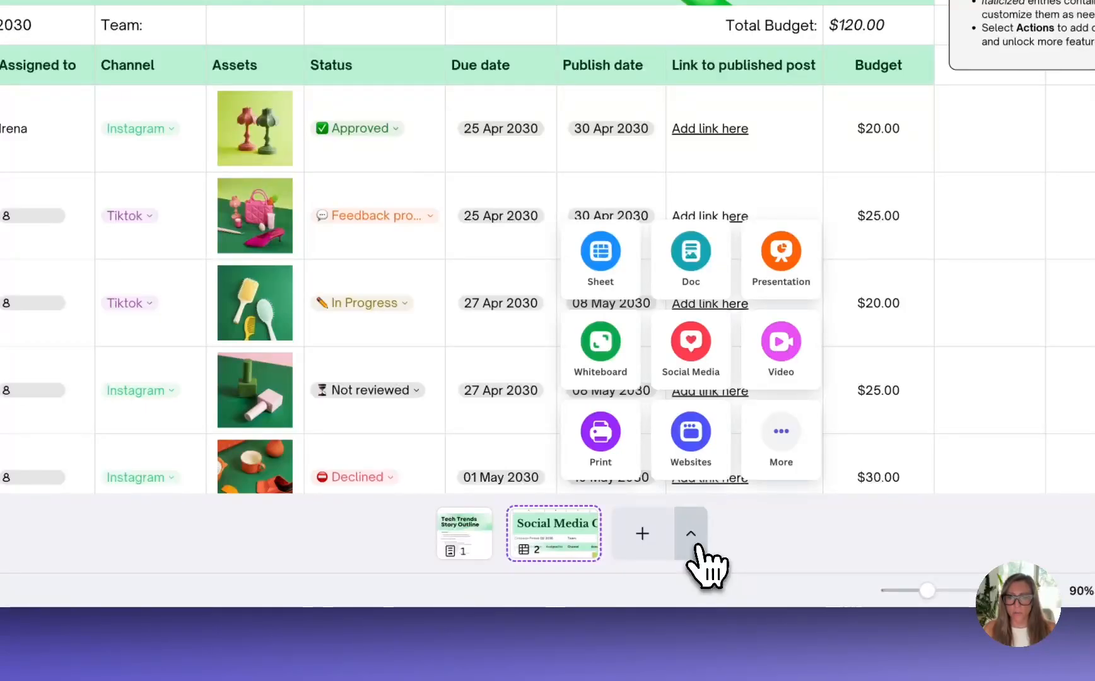
{"action": "left_click", "coordinate": [782, 451]}
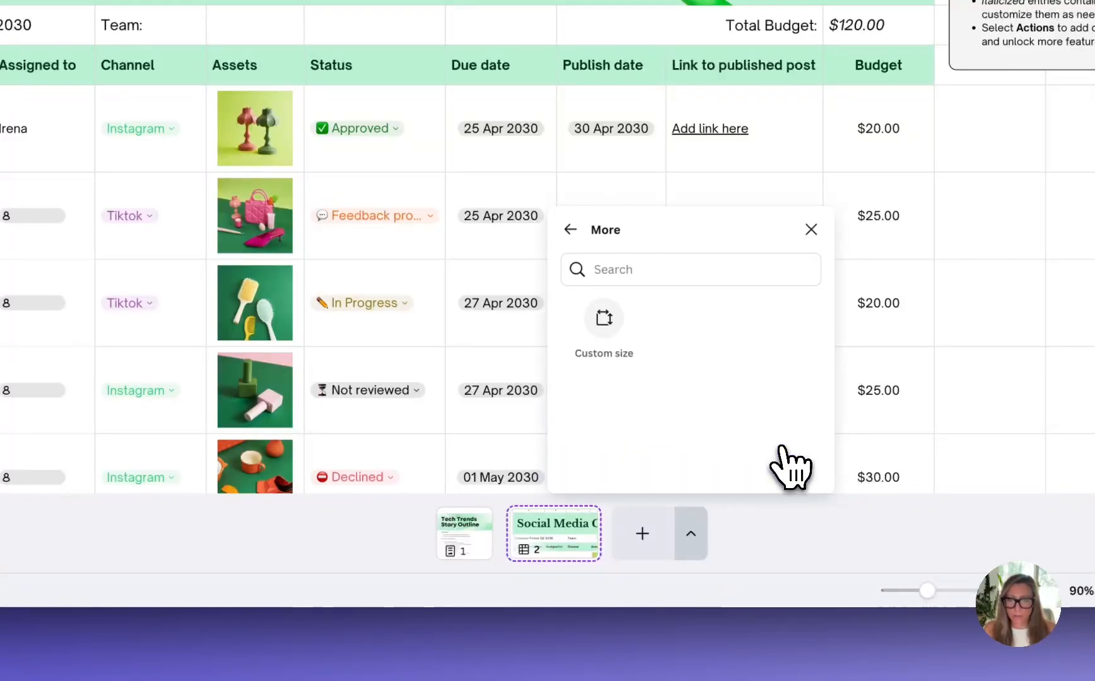
{"action": "left_click", "coordinate": [663, 265]}
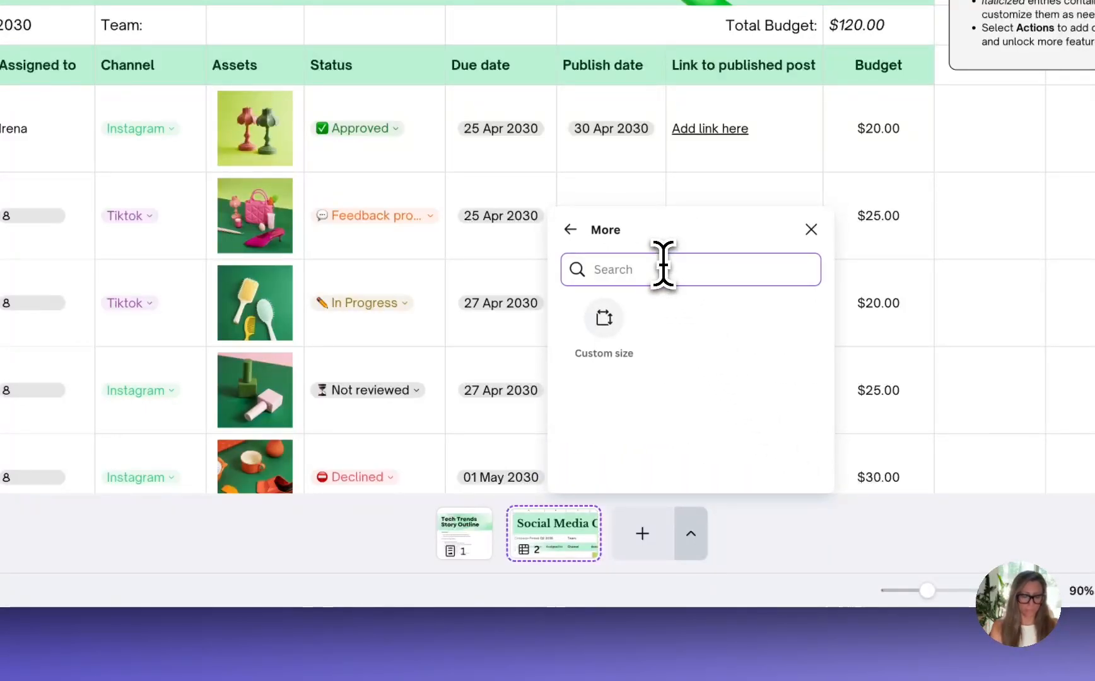
{"action": "type", "text": "instagram"}
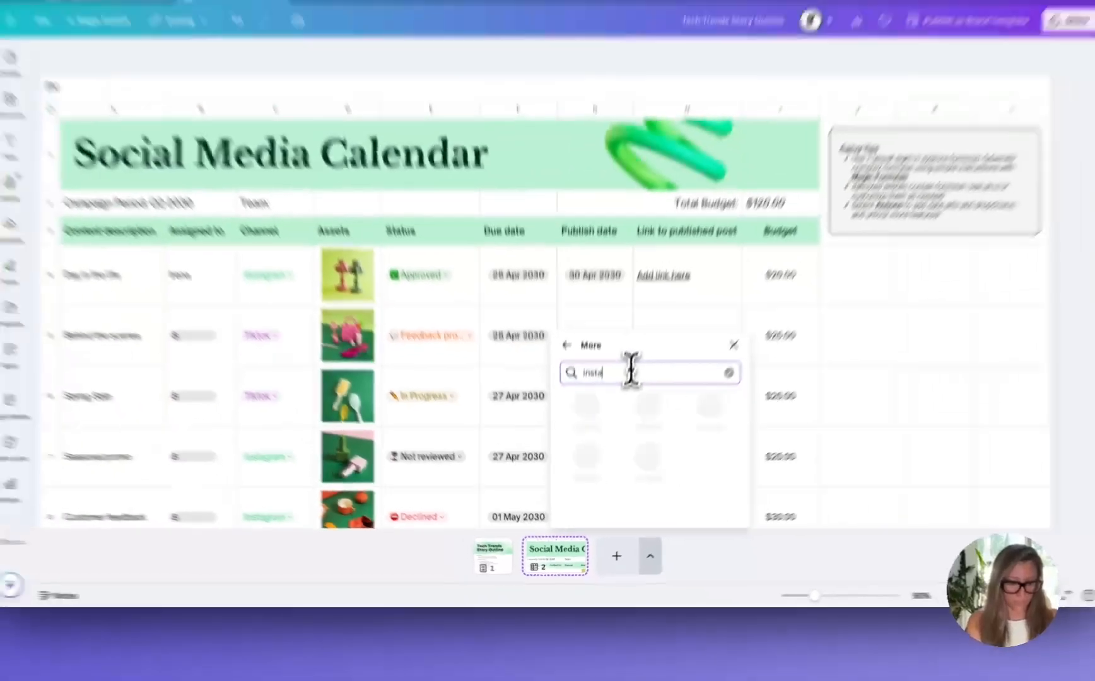
{"action": "type", "text": " post"}
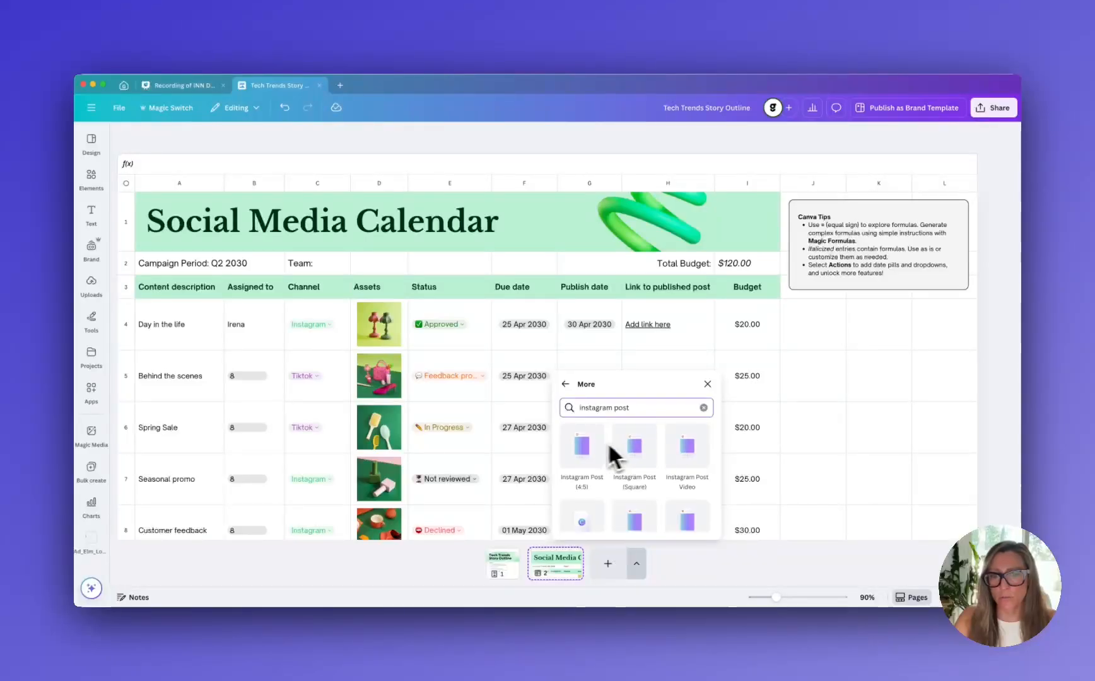
{"action": "left_click", "coordinate": [587, 446]}
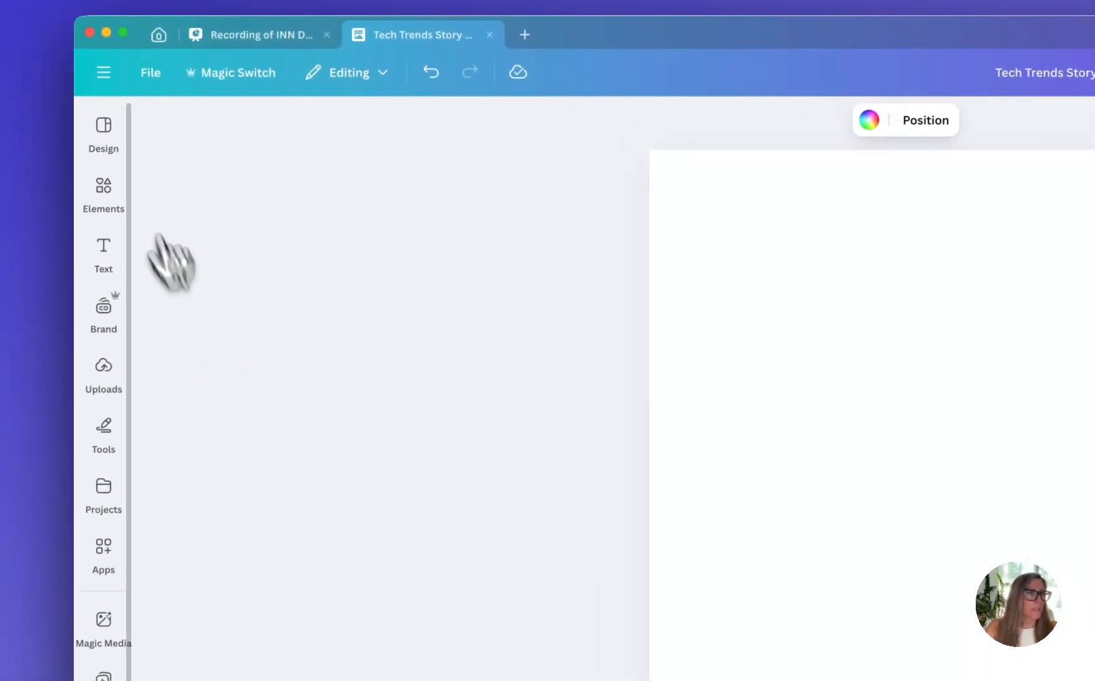
Look through the template and brand options and apply the "If it's happening now it's on now" brand template to the blank post
{"action": "left_click", "coordinate": [103, 125]}
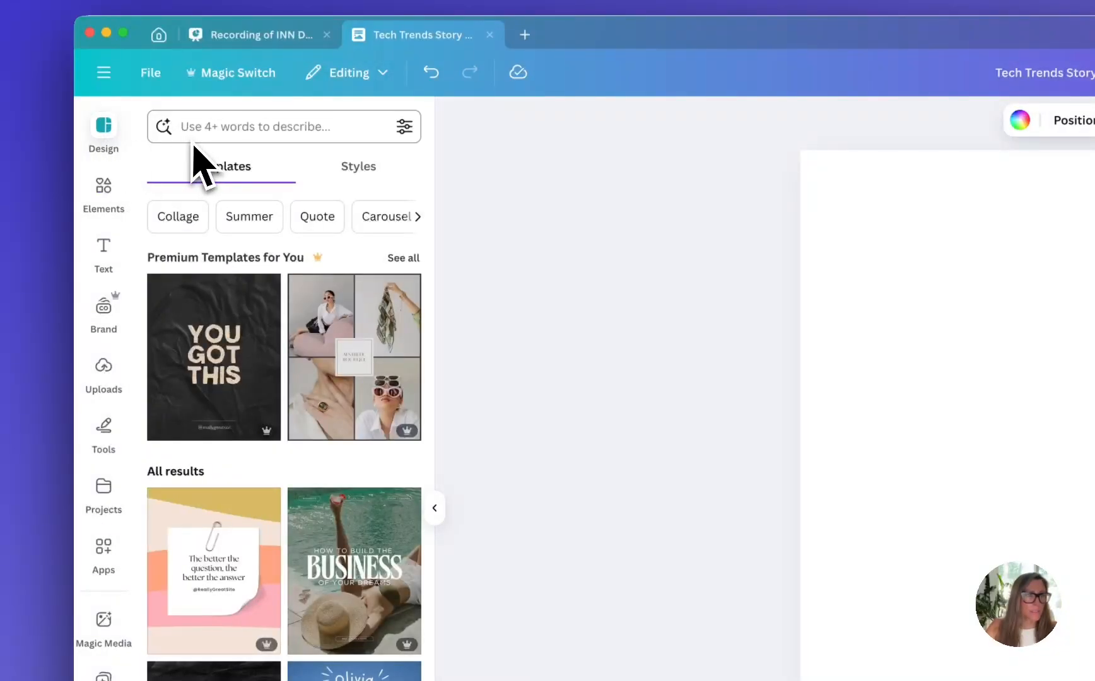
{"action": "left_click", "coordinate": [108, 325]}
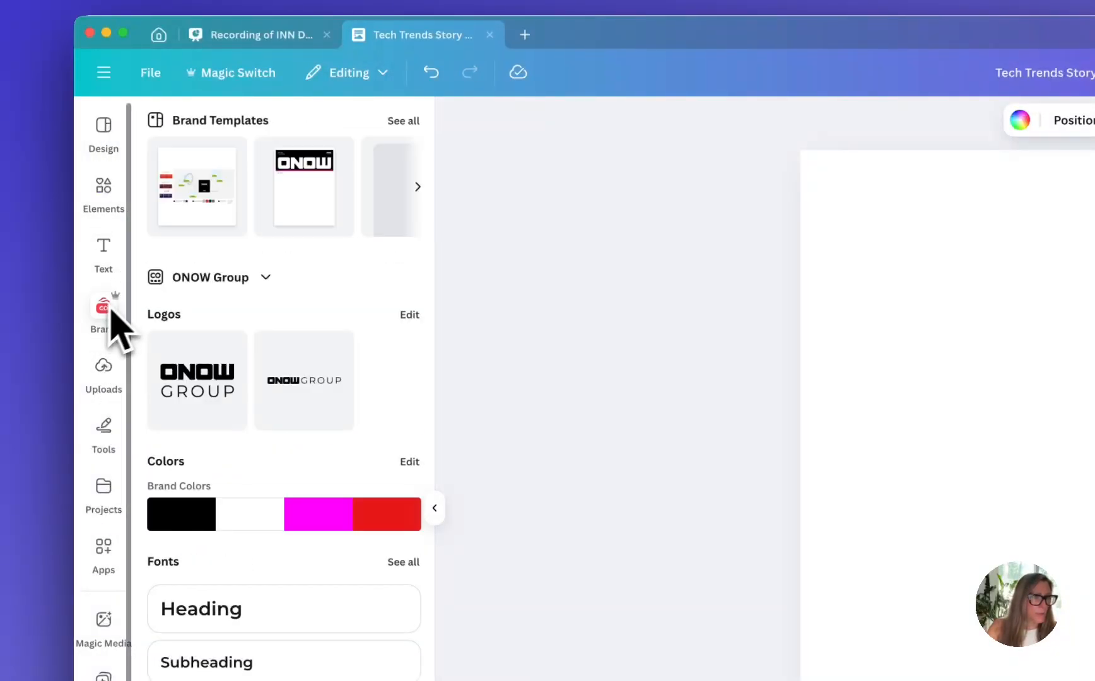
{"action": "scroll", "coordinate": [208, 556], "scroll_direction": "down", "scroll_amount": 1}
{"action": "scroll", "coordinate": [214, 529], "scroll_direction": "down", "scroll_amount": 3}
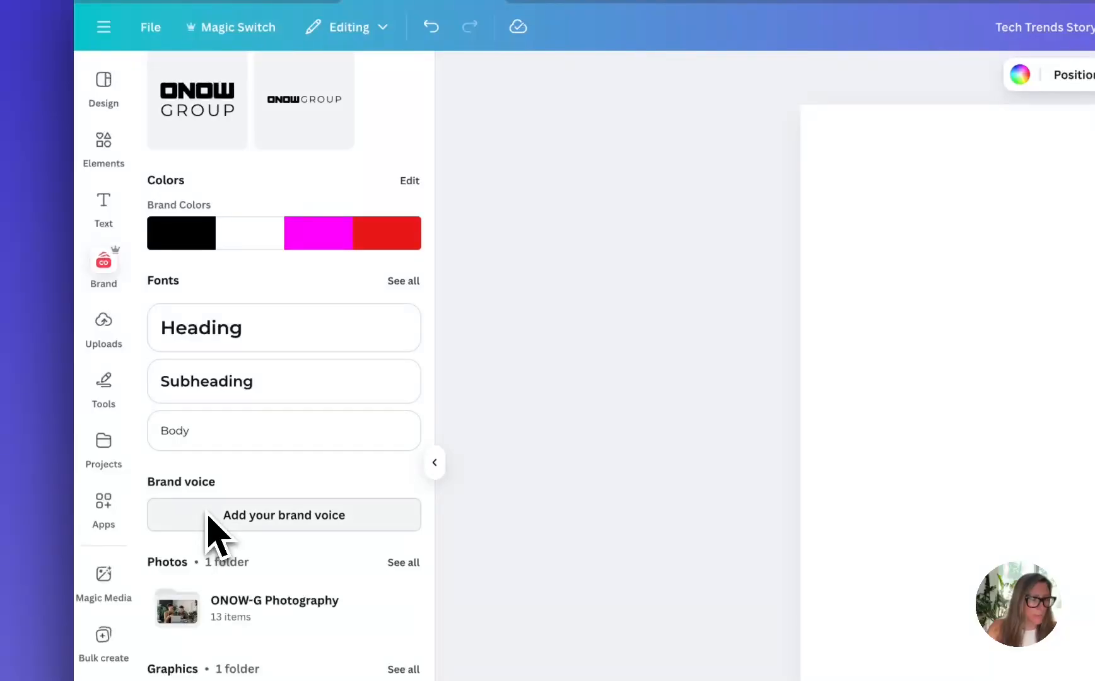
{"action": "scroll", "coordinate": [214, 530], "scroll_direction": "up", "scroll_amount": 4}
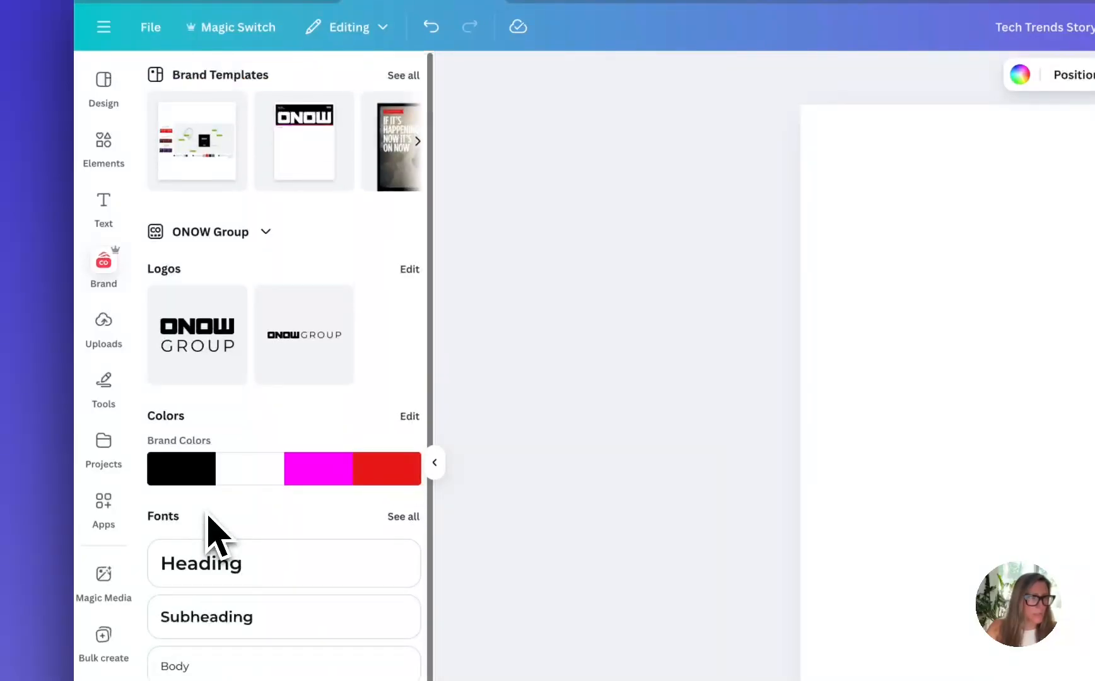
{"action": "left_click", "coordinate": [401, 157]}
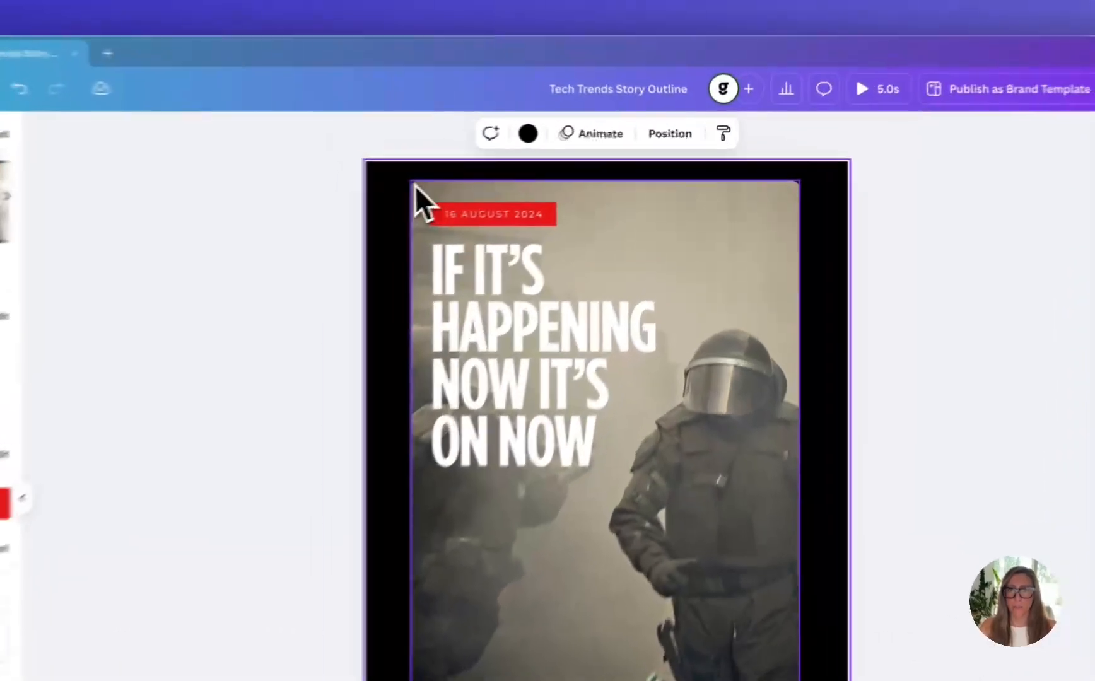
Browse the available Brand Kits and switch from ONOW Group to the ONOW News kit
{"action": "left_click", "coordinate": [533, 168]}
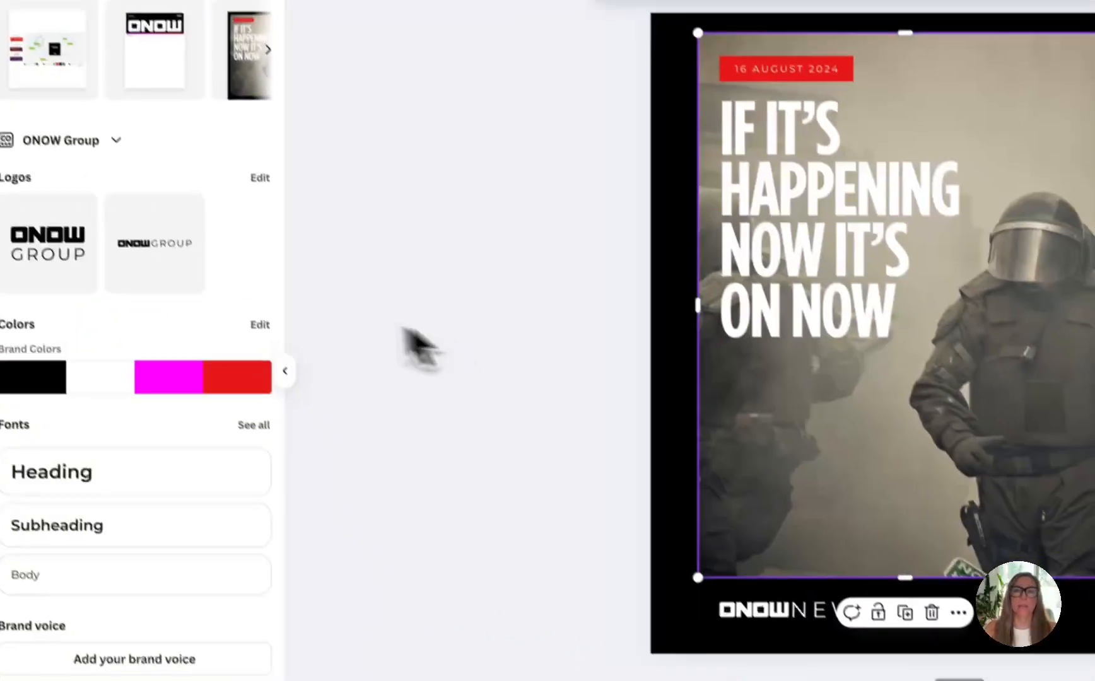
{"action": "left_click", "coordinate": [173, 226]}
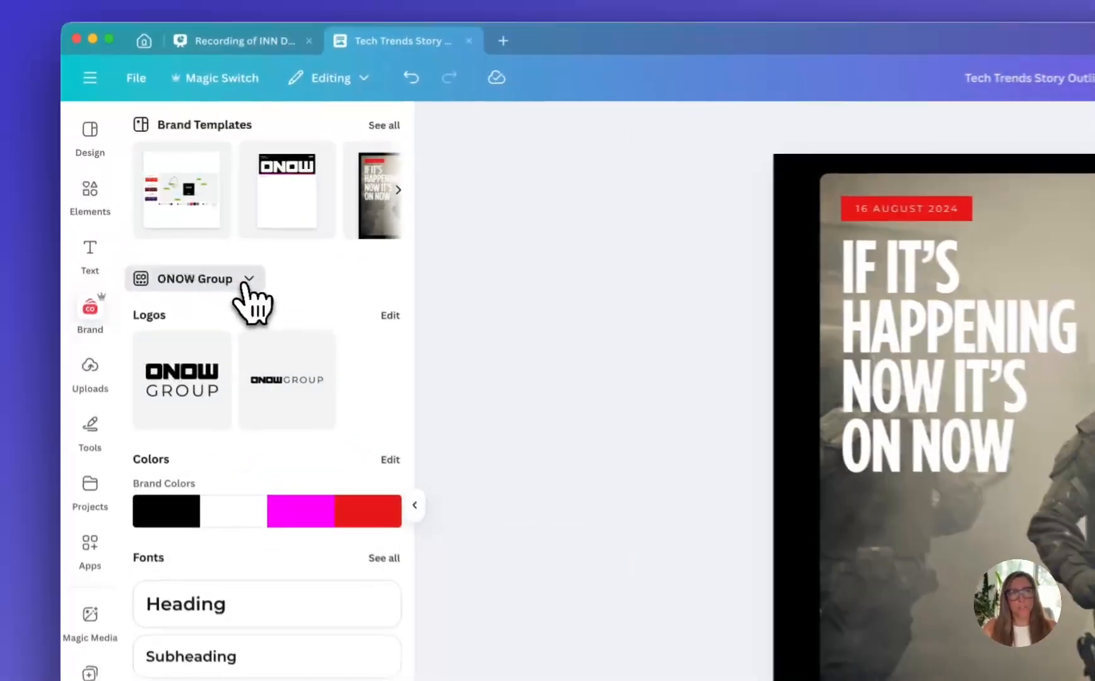
{"action": "left_click", "coordinate": [183, 229]}
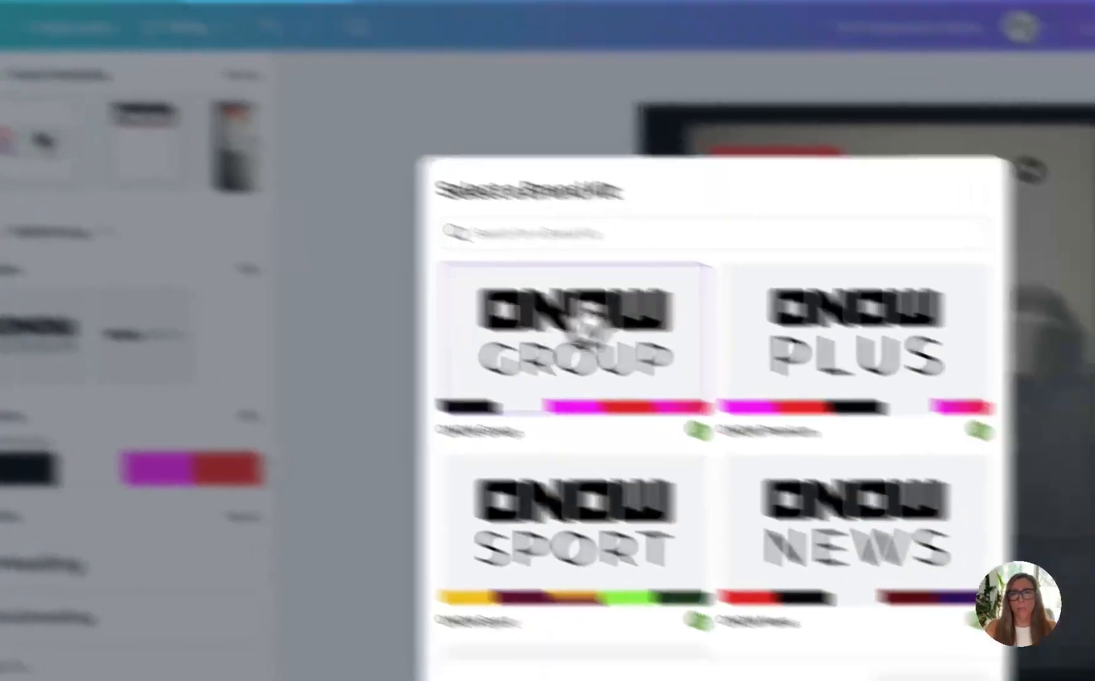
{"action": "scroll", "coordinate": [801, 492], "scroll_direction": "down", "scroll_amount": 3}
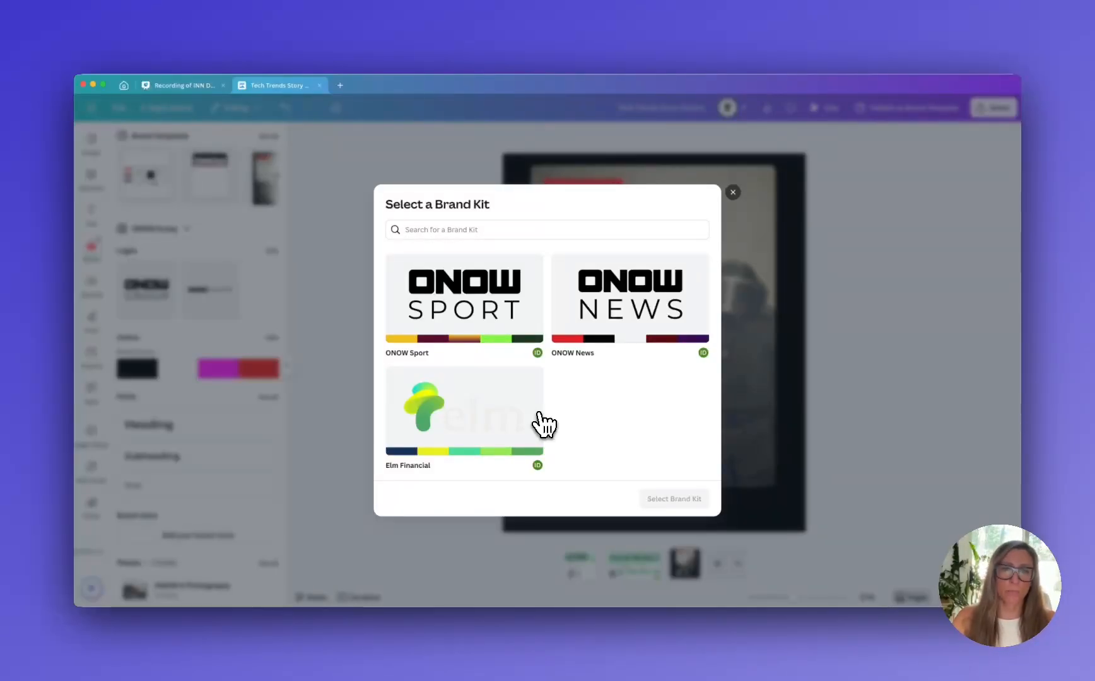
{"action": "scroll", "coordinate": [544, 423], "scroll_direction": "up", "scroll_amount": 3}
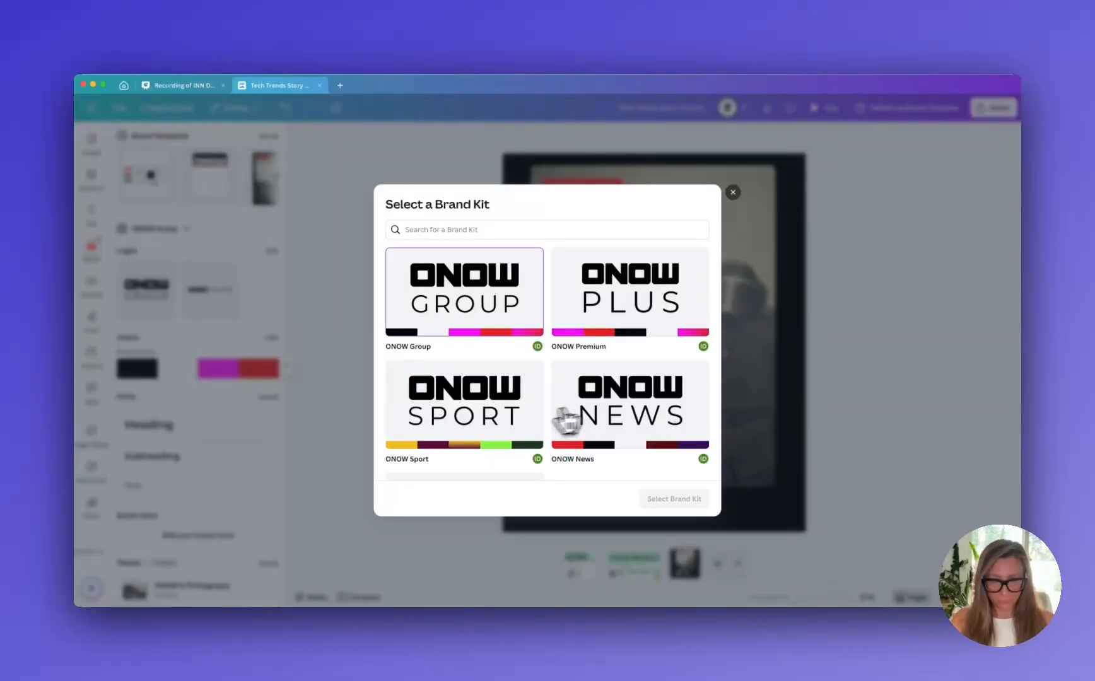
{"action": "left_click", "coordinate": [635, 414]}
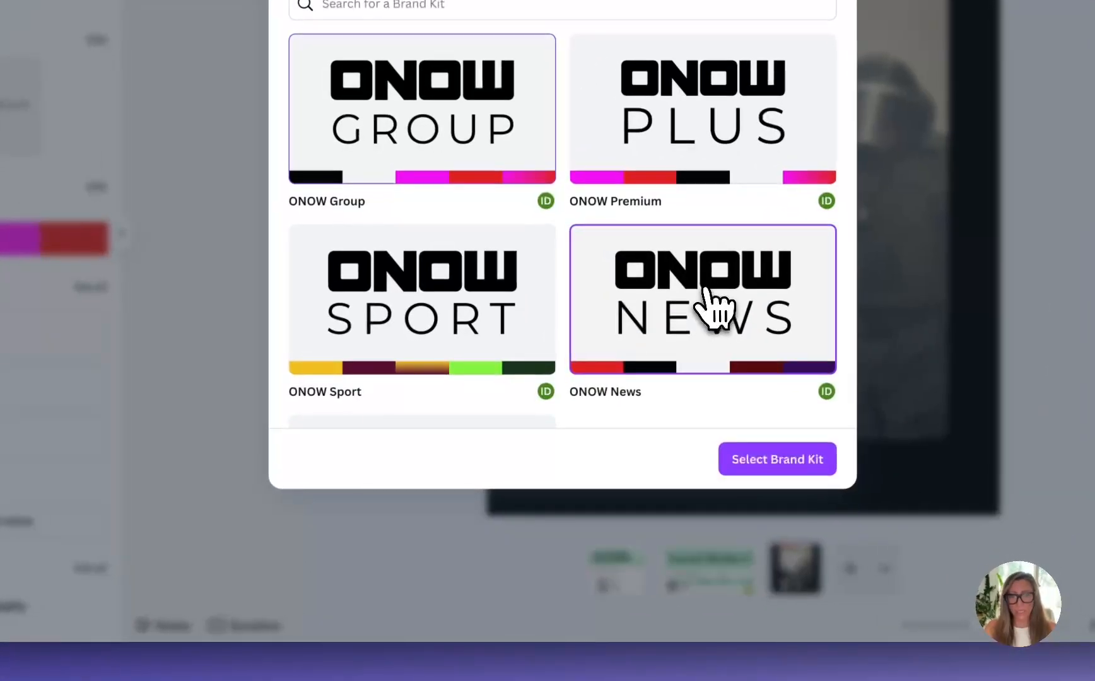
{"action": "left_click", "coordinate": [766, 466]}
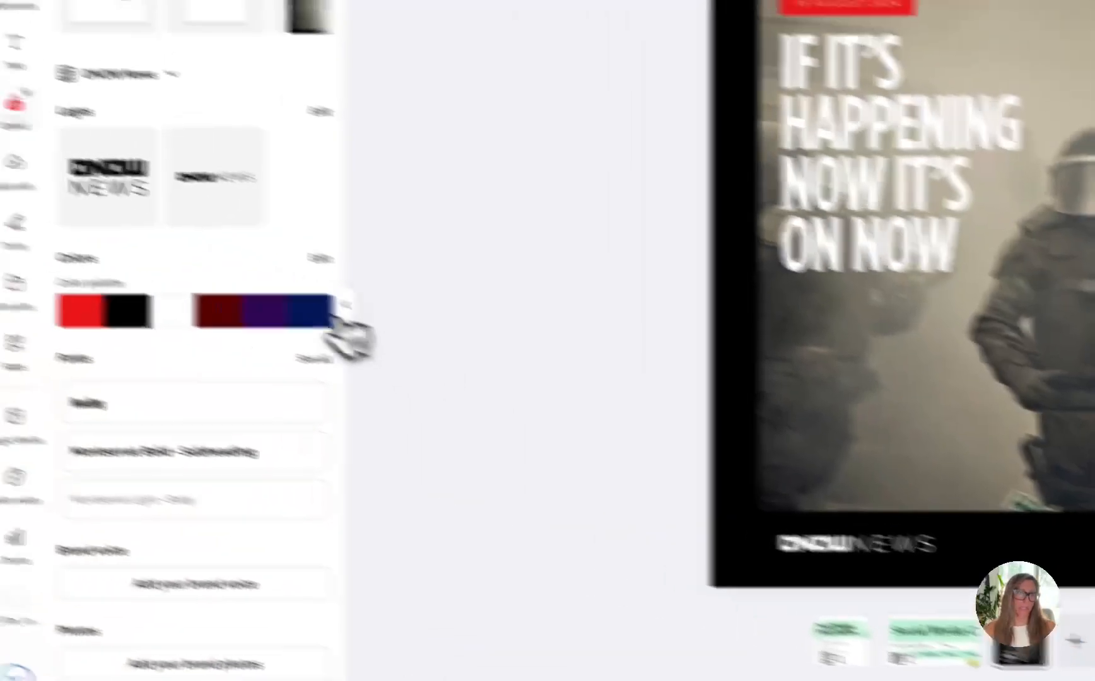
Recolor the Instagram post with the ONOW News color palette and apply the kit's brand fonts from the design styles
{"action": "mouse_move", "coordinate": [285, 354]}
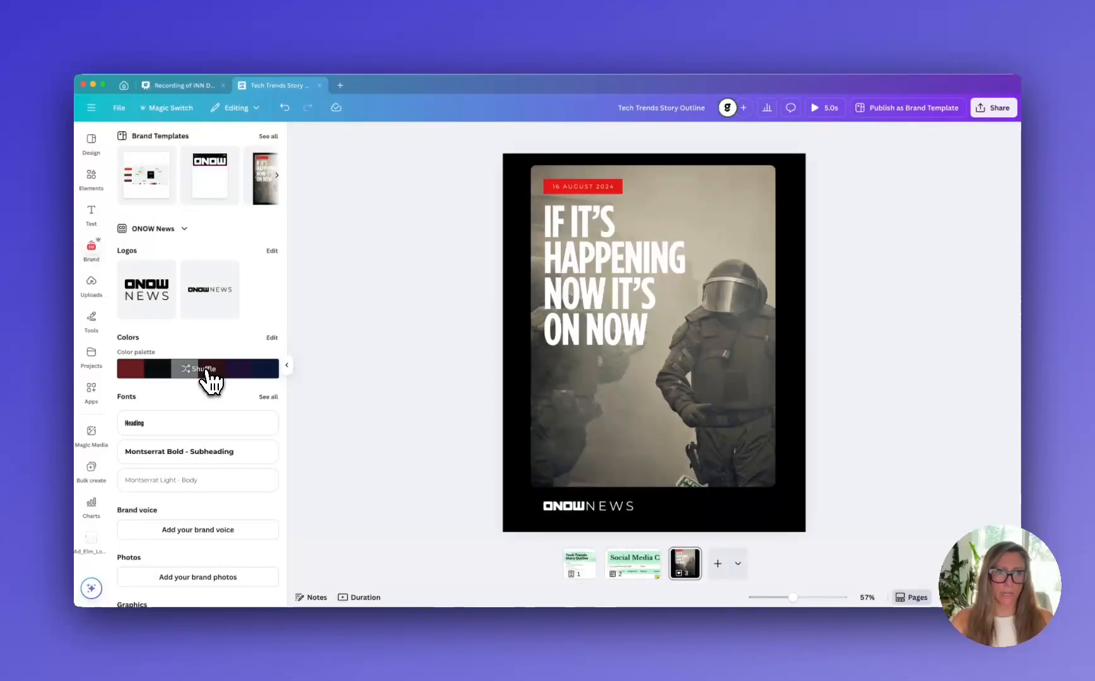
{"action": "left_click", "coordinate": [207, 372]}
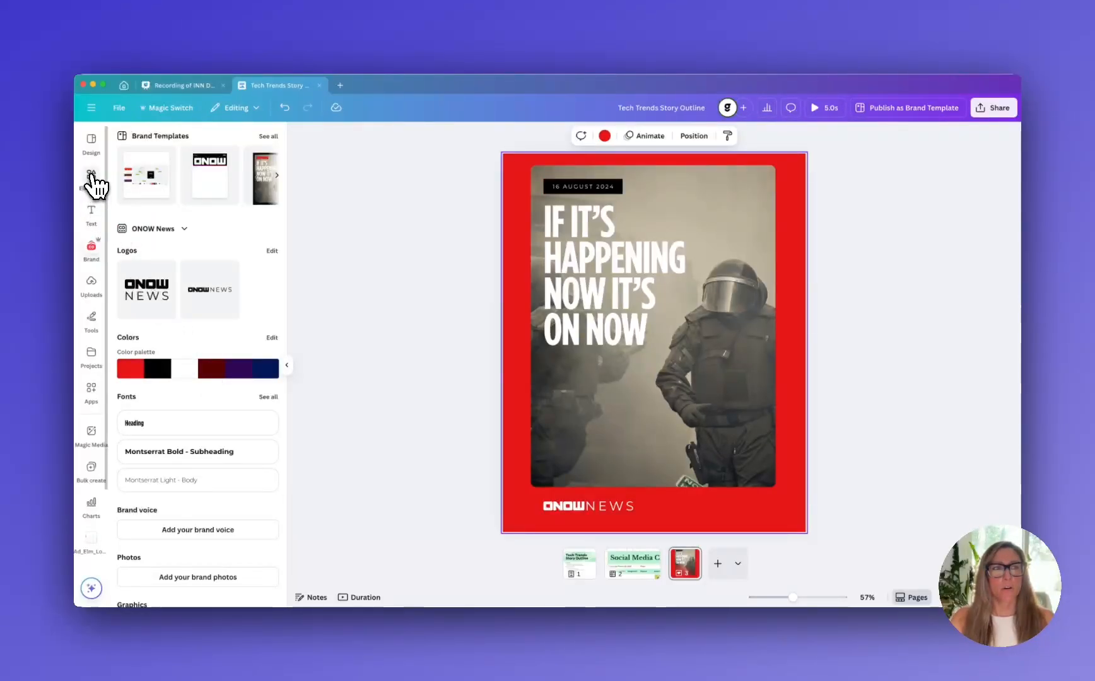
{"action": "left_click", "coordinate": [92, 152]}
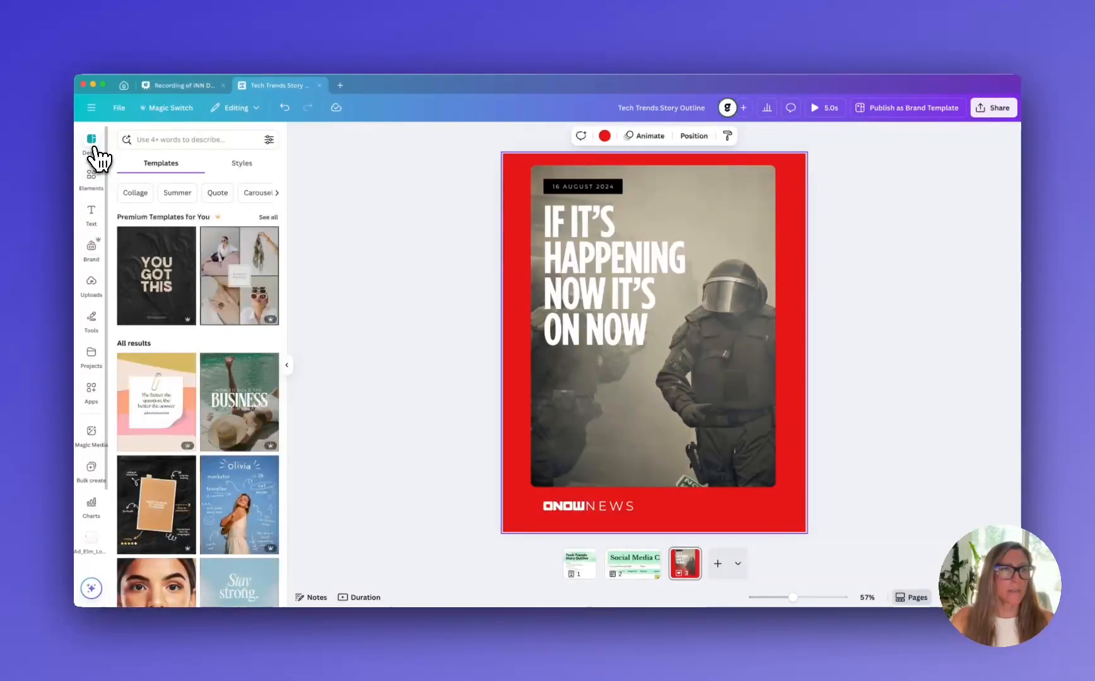
{"action": "left_click", "coordinate": [243, 166]}
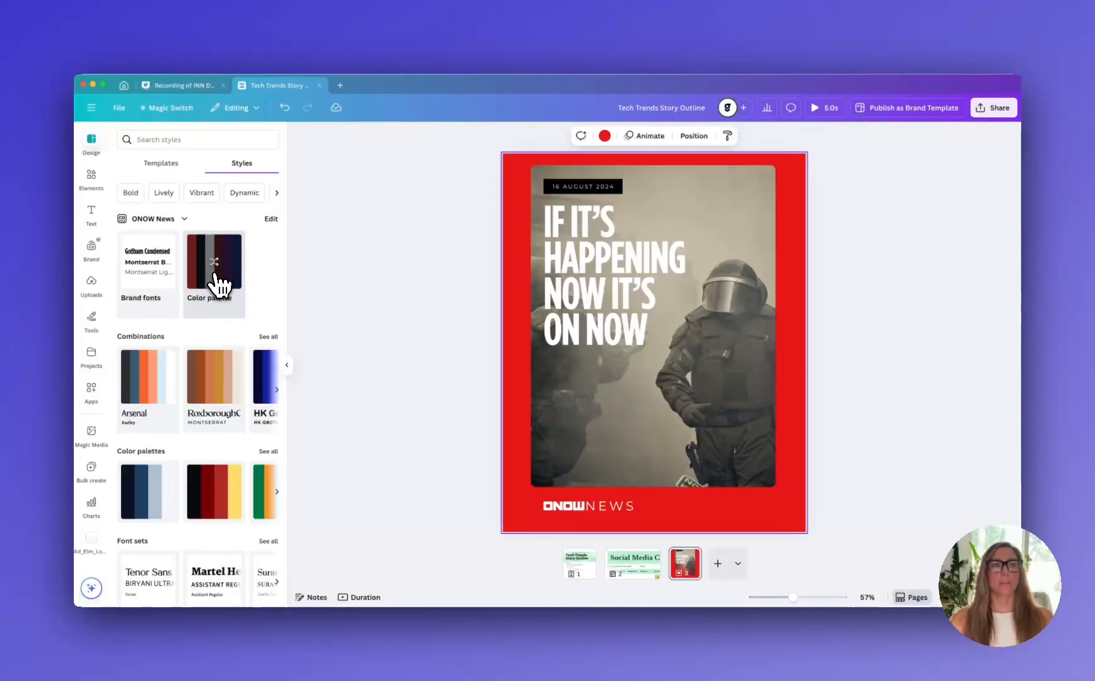
{"action": "left_click", "coordinate": [157, 276]}
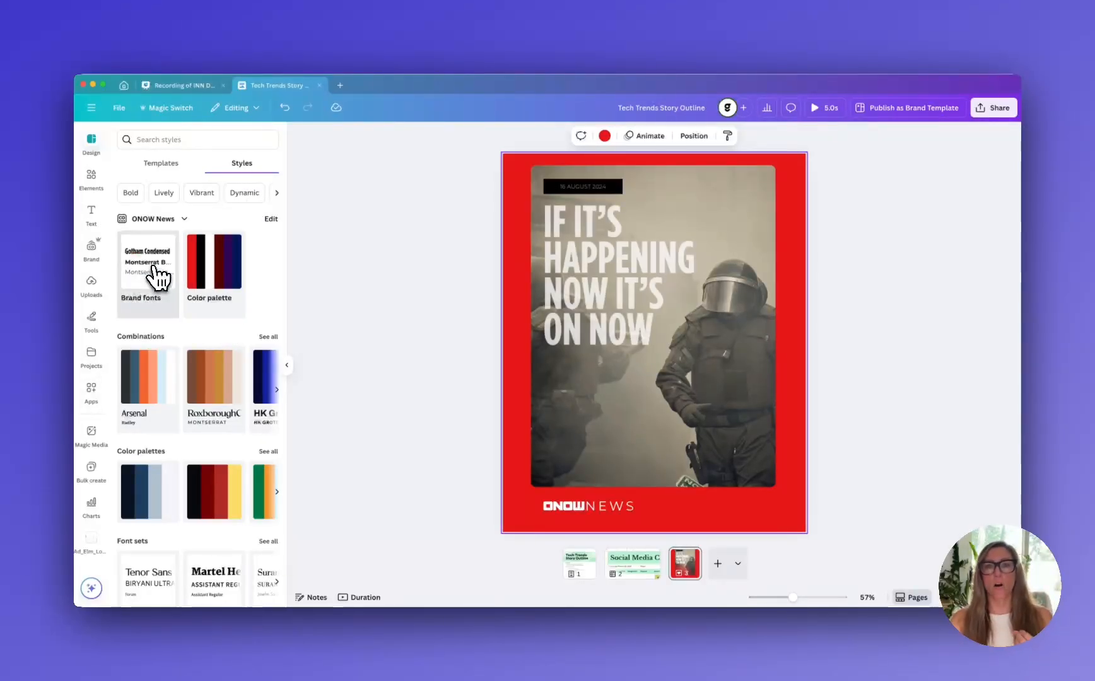
Shuffle the ONOW News palette on the post until the background is black and the date label is navy blue
{"action": "left_click", "coordinate": [213, 268]}
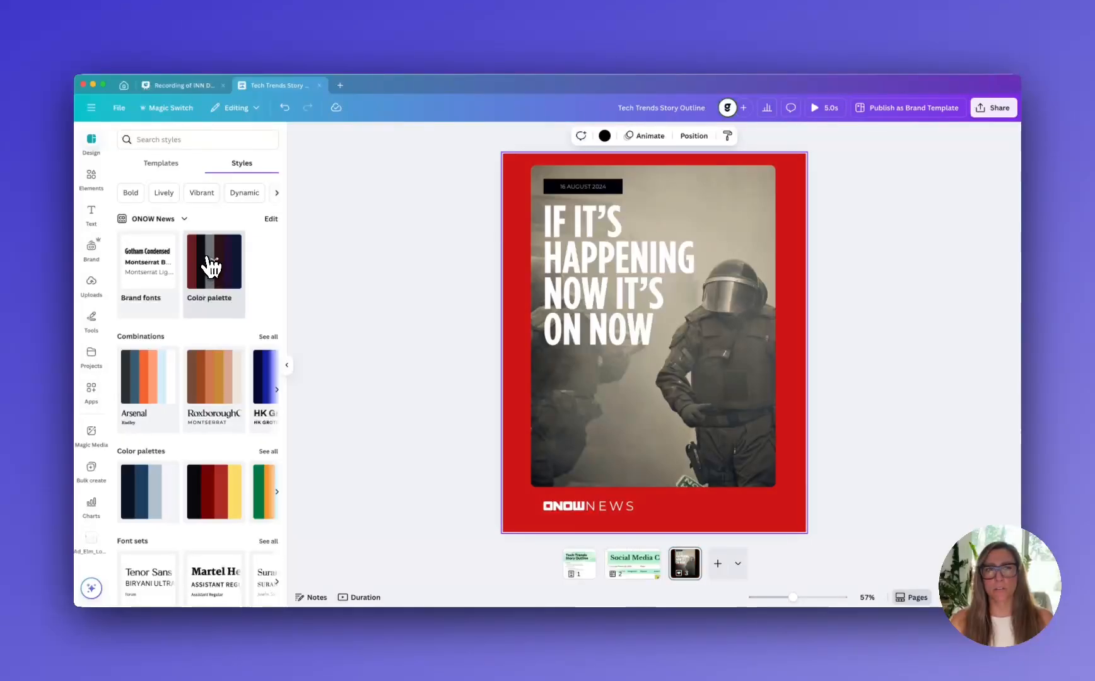
{"action": "left_click", "coordinate": [211, 267]}
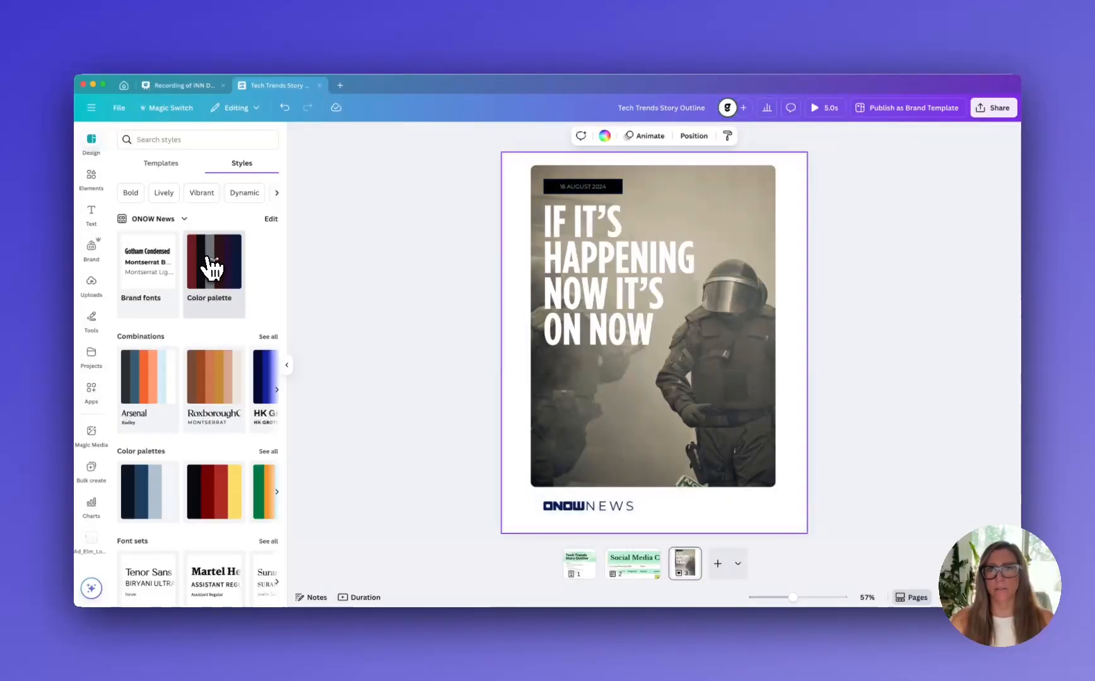
{"action": "left_click", "coordinate": [212, 268]}
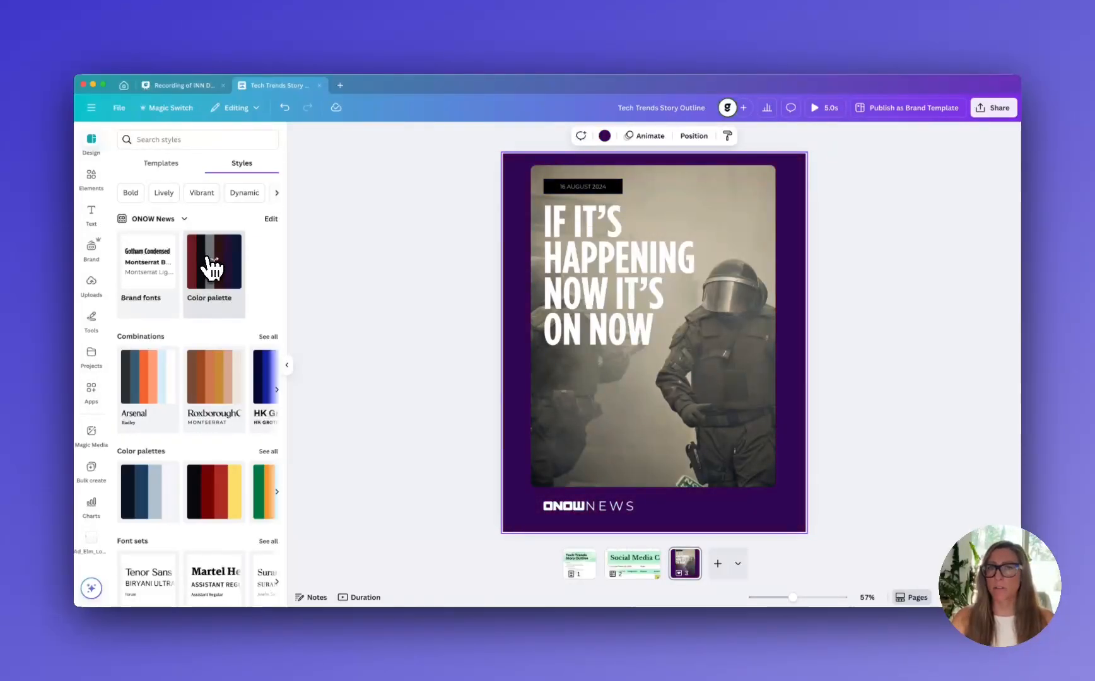
{"action": "left_click", "coordinate": [211, 267]}
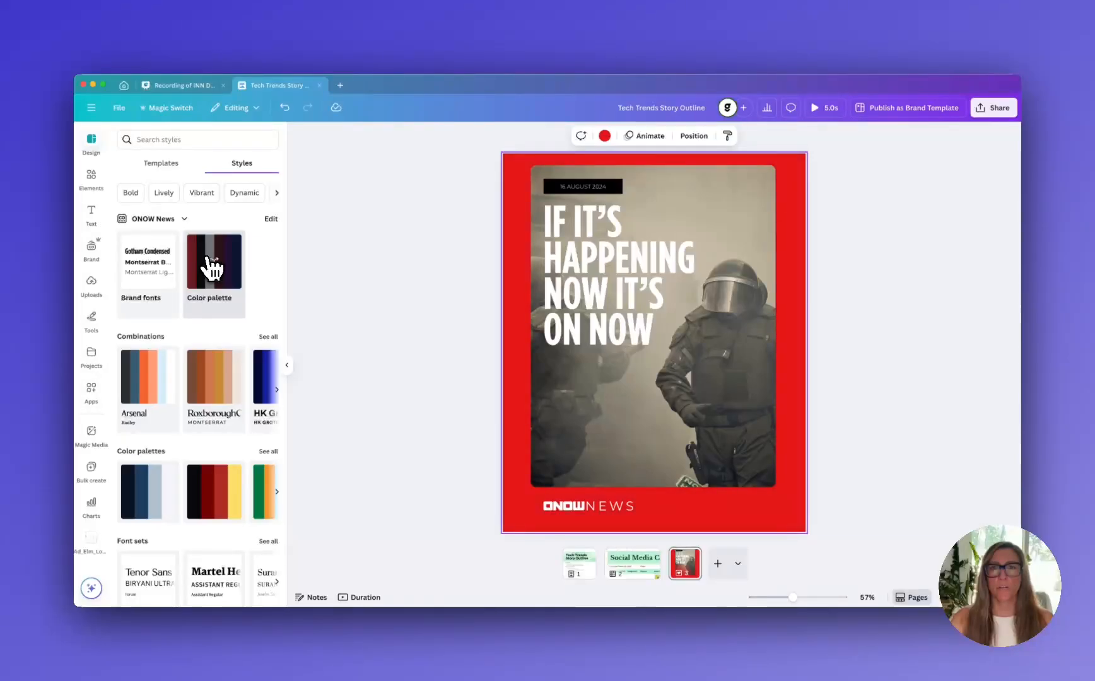
{"action": "left_click", "coordinate": [211, 268]}
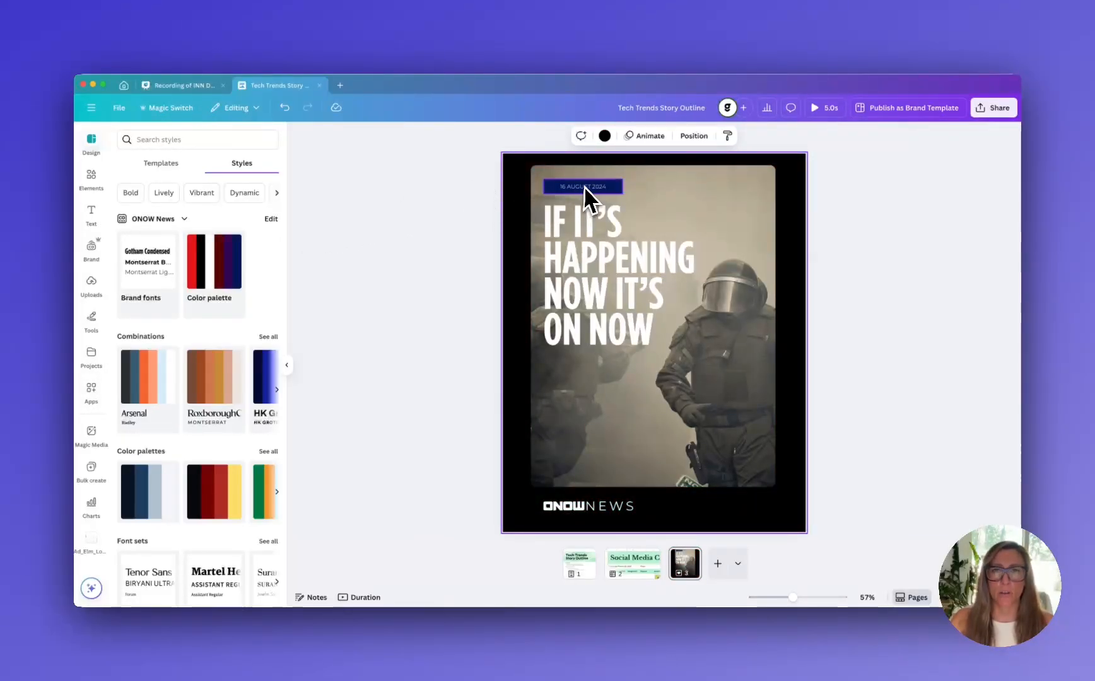
Select the navy date label above the headline to examine its editing options
{"action": "left_click", "coordinate": [553, 189]}
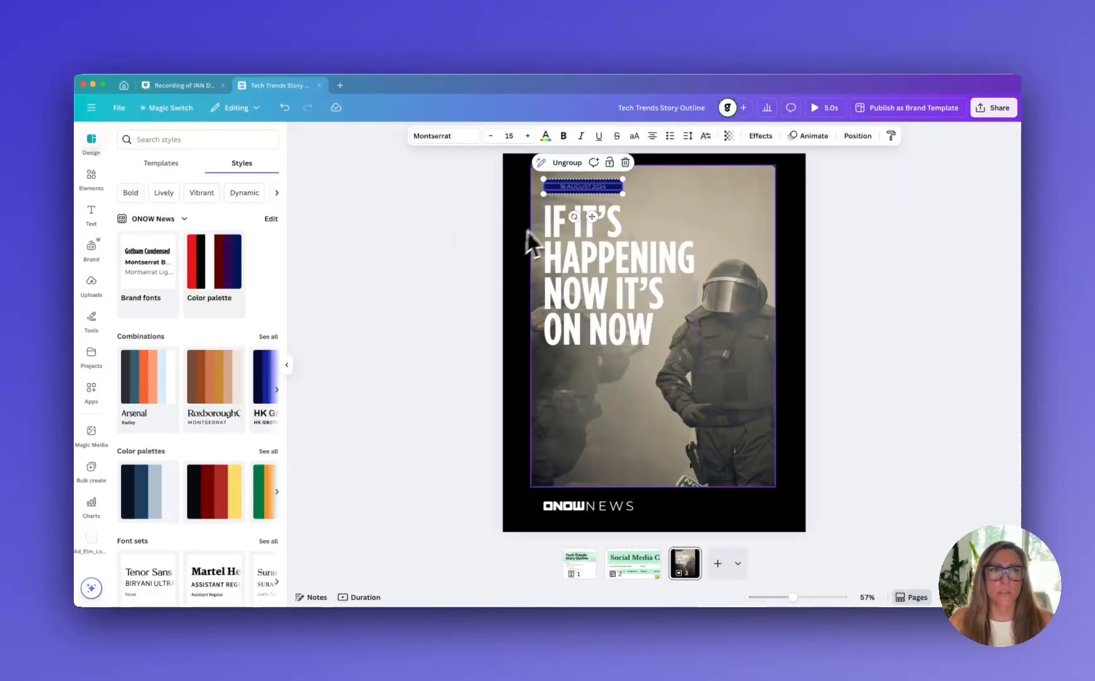
{"action": "left_click", "coordinate": [507, 196]}
{"action": "left_click", "coordinate": [560, 184]}
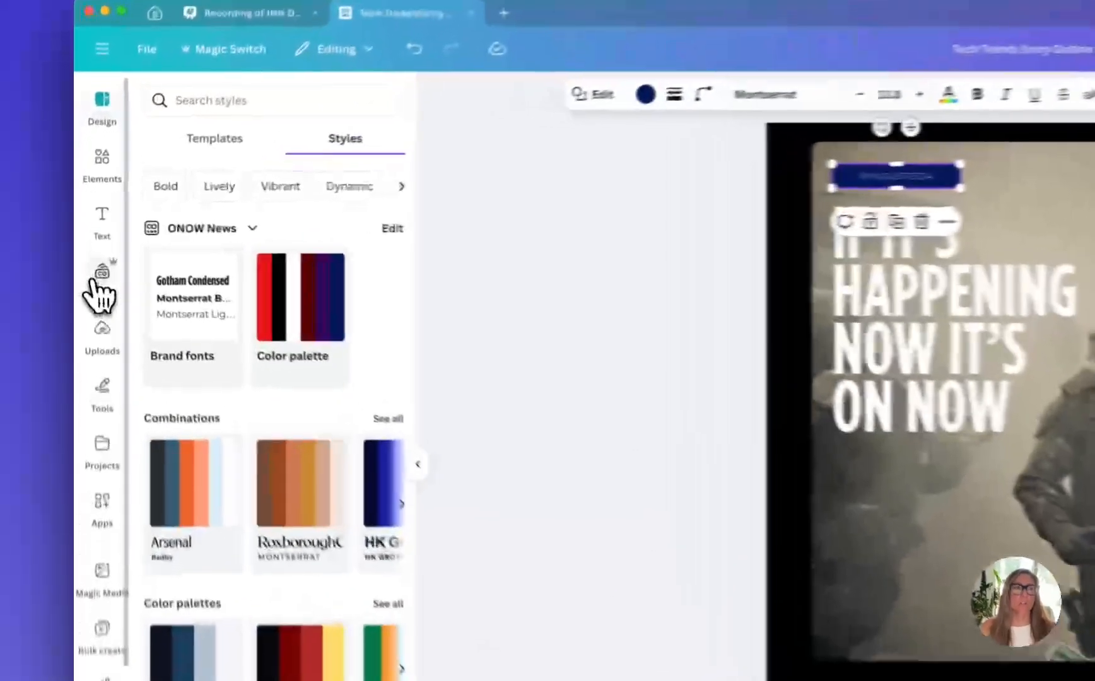
Add the horizontal ONOW News logo from the brand assets and place it at the photo's lower edge, just above the existing logo
{"action": "left_click", "coordinate": [91, 248]}
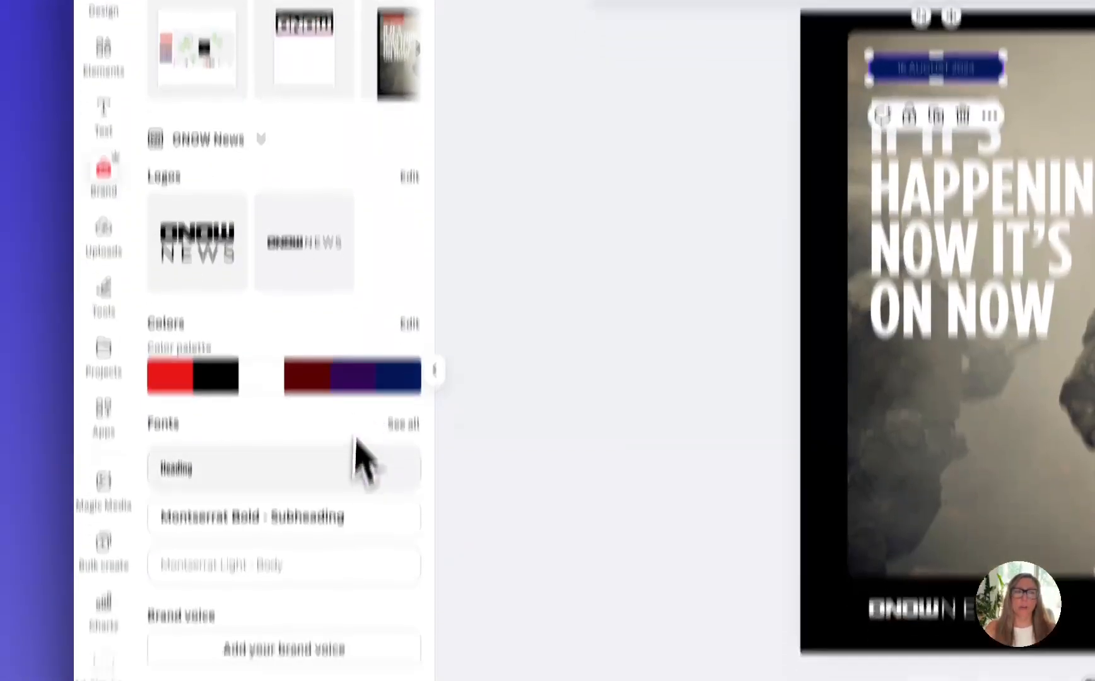
{"action": "scroll", "coordinate": [349, 592], "scroll_direction": "down", "scroll_amount": 2}
{"action": "scroll", "coordinate": [348, 595], "scroll_direction": "up", "scroll_amount": 2}
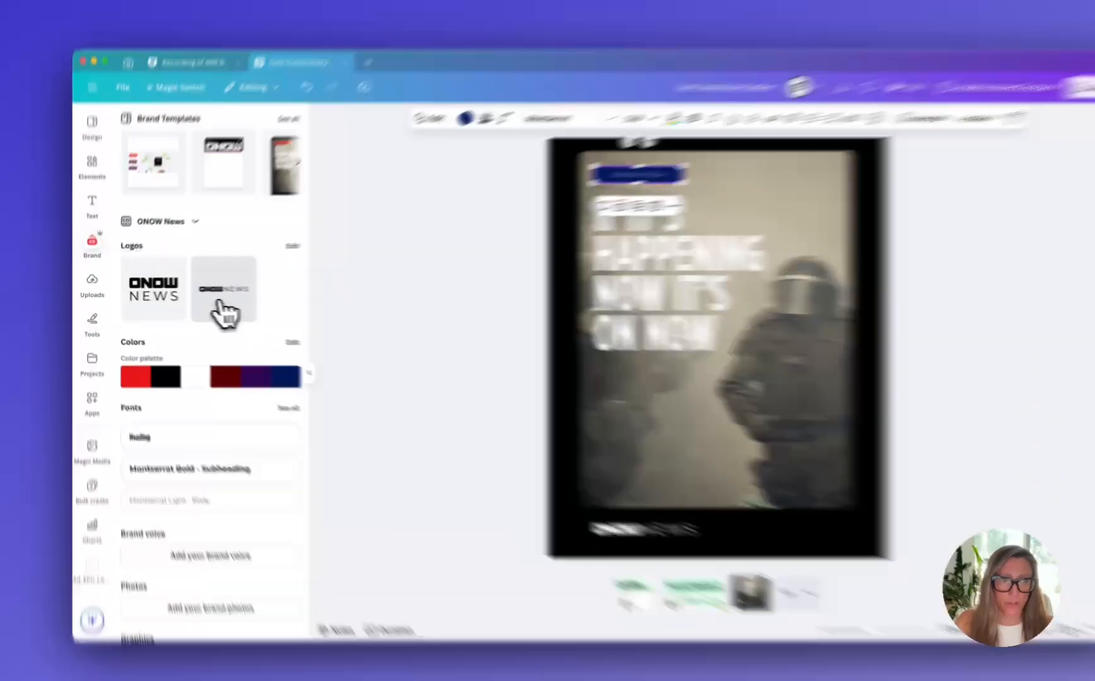
{"action": "left_click", "coordinate": [225, 311]}
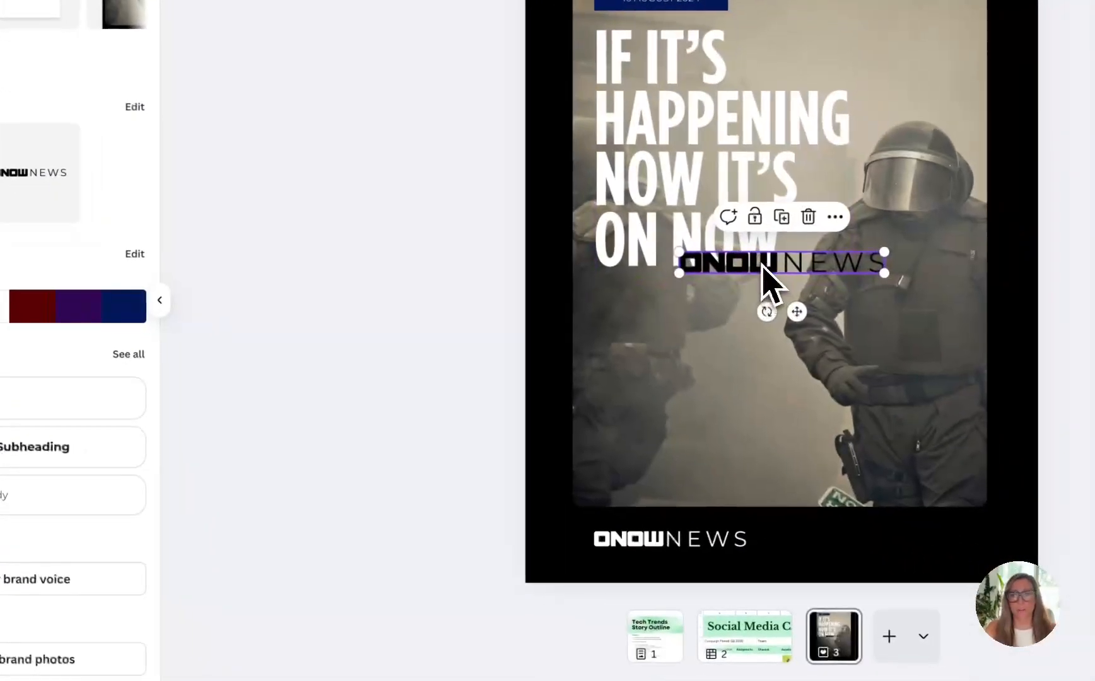
{"action": "left_click_drag", "start_coordinate": [710, 361], "coordinate": [673, 491]}
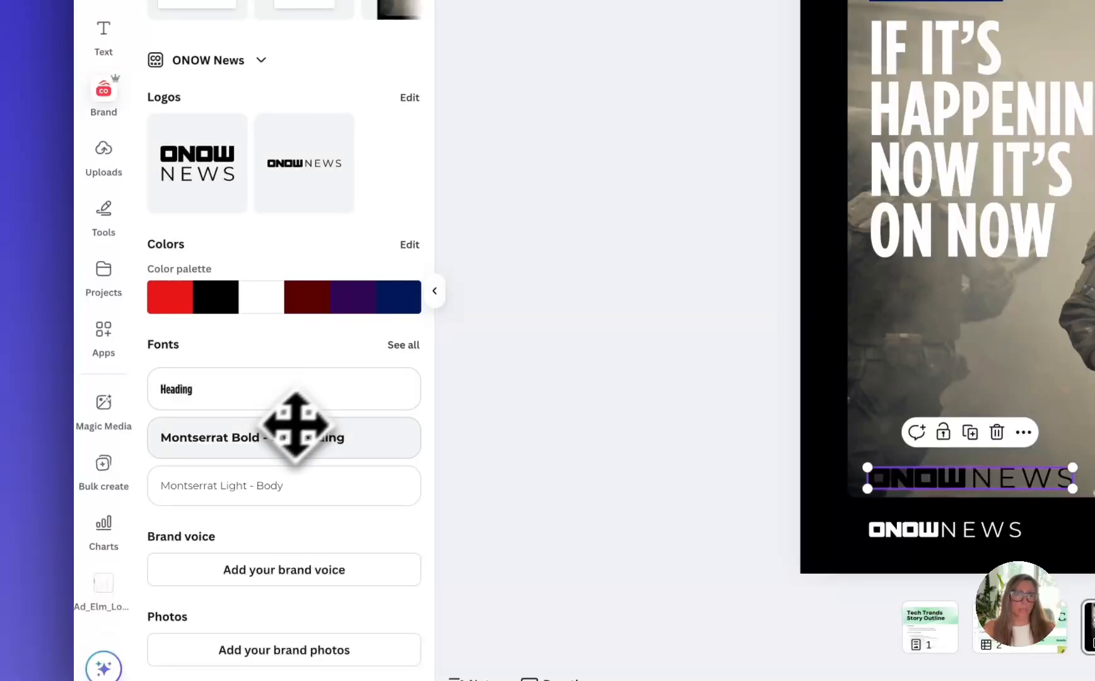
Try out the ONOW News heading style by adding a text box below the headline, then delete it
{"action": "left_click", "coordinate": [332, 397]}
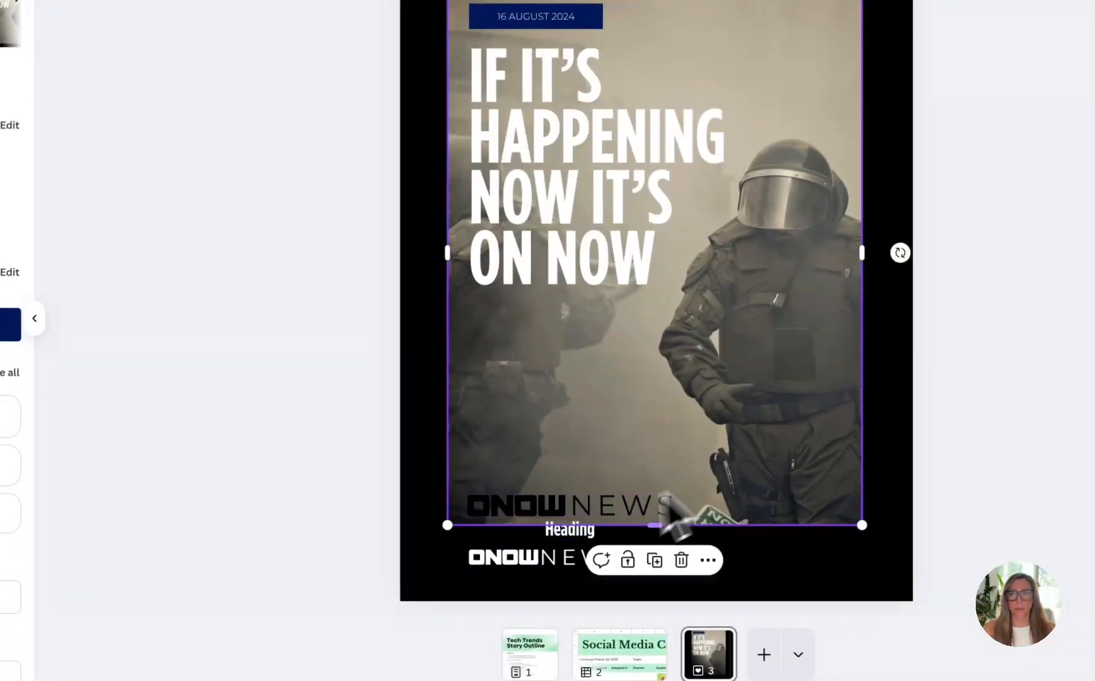
{"action": "left_click_drag", "start_coordinate": [579, 533], "coordinate": [601, 357]}
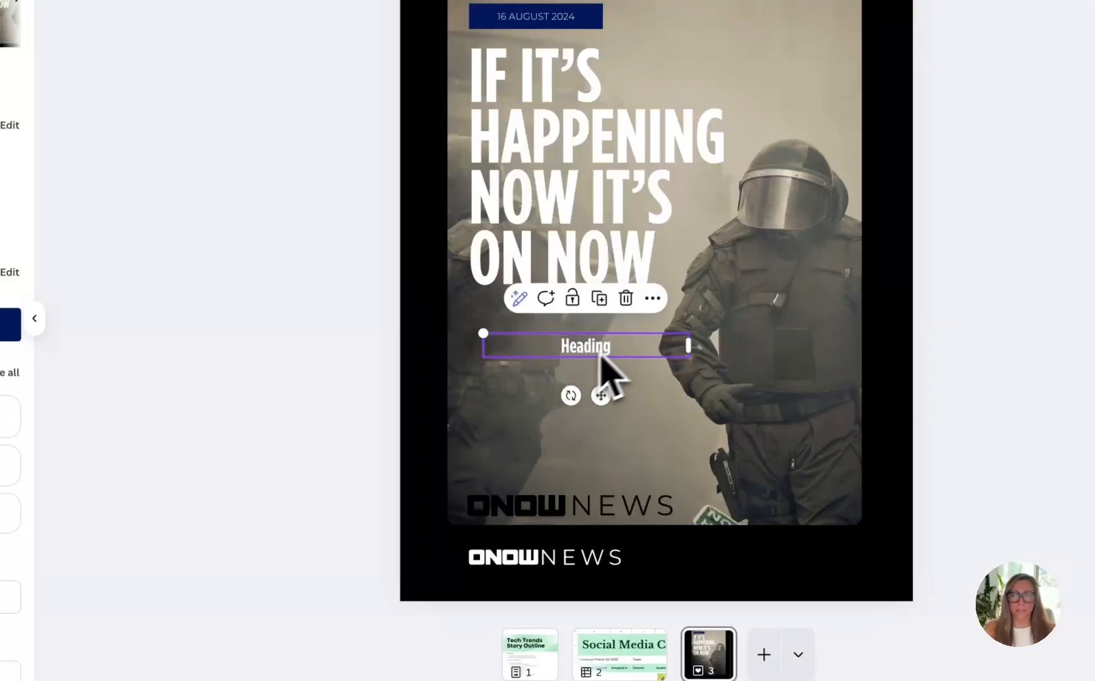
{"action": "double_click", "coordinate": [601, 348]}
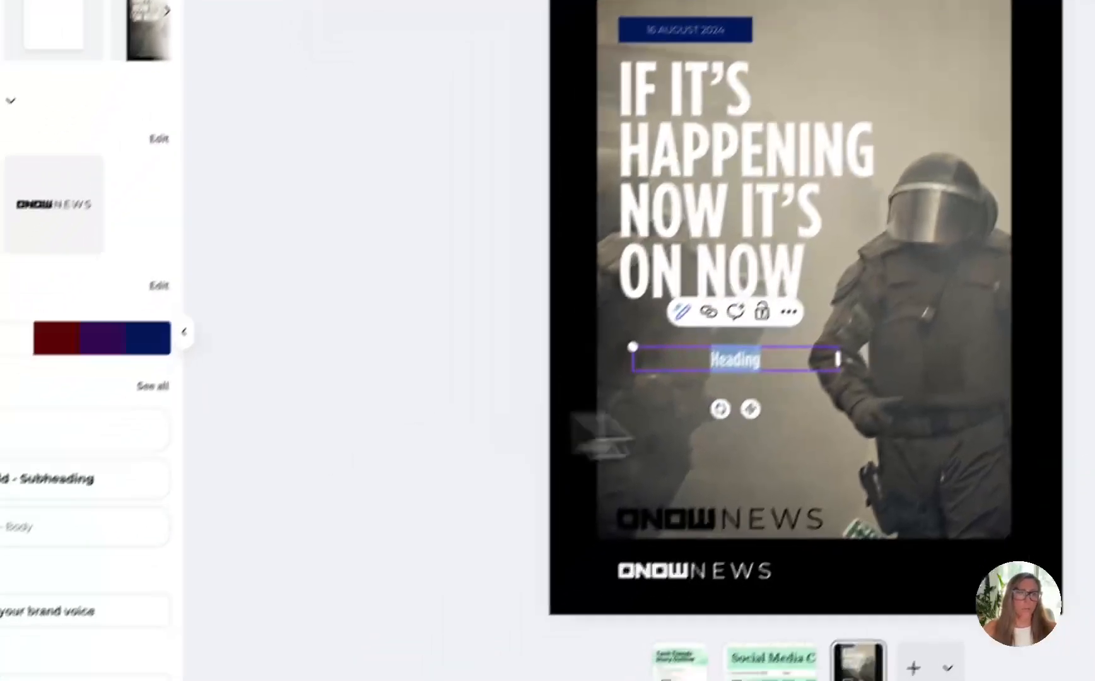
{"action": "left_click", "coordinate": [665, 575]}
{"action": "left_click", "coordinate": [604, 523]}
{"action": "key", "text": "Delete"}
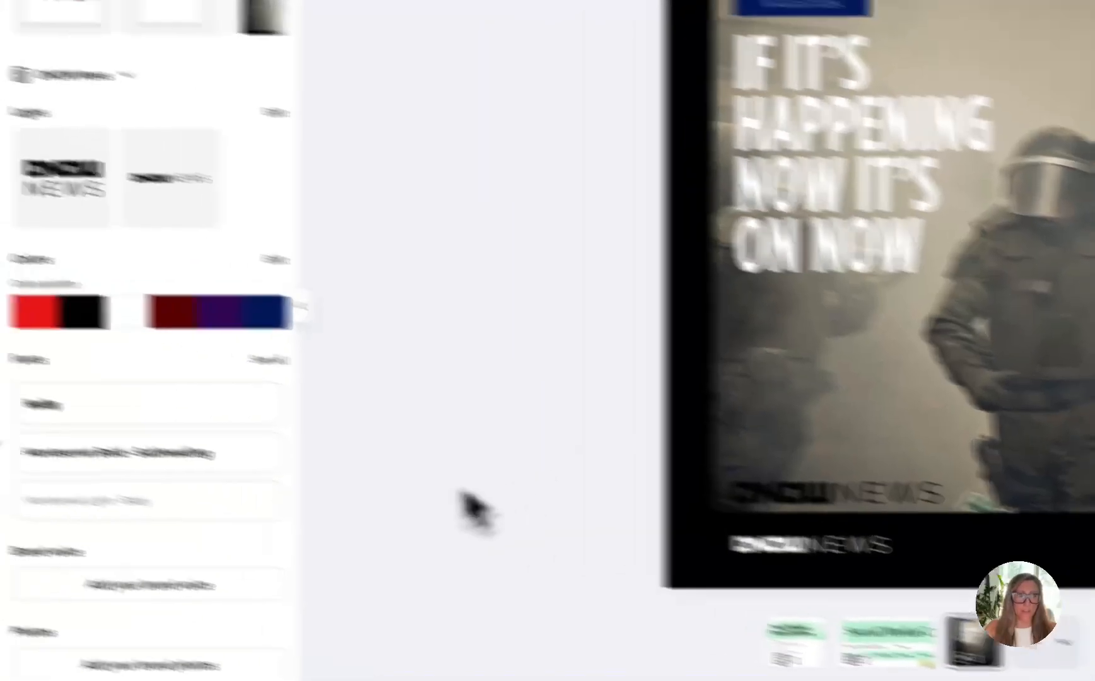
Load the Elm Financial brand kit and examine its logos, colors, fonts, photos, graphics and icons
{"action": "scroll", "coordinate": [45, 437], "scroll_direction": "down", "scroll_amount": 3}
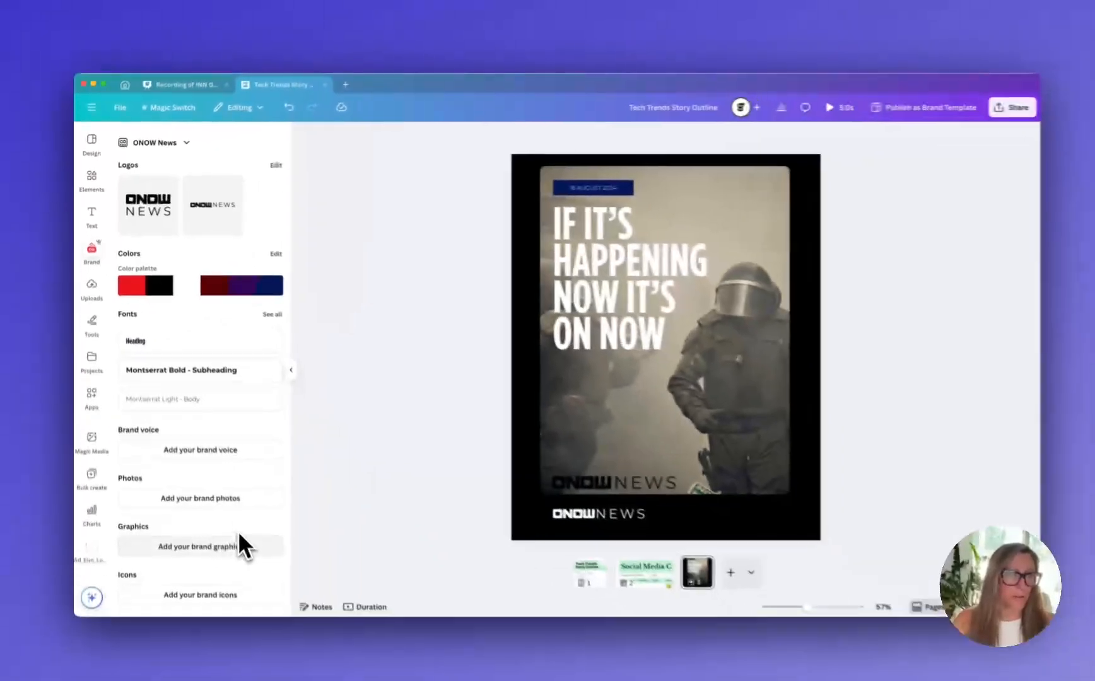
{"action": "scroll", "coordinate": [237, 539], "scroll_direction": "up", "scroll_amount": 3}
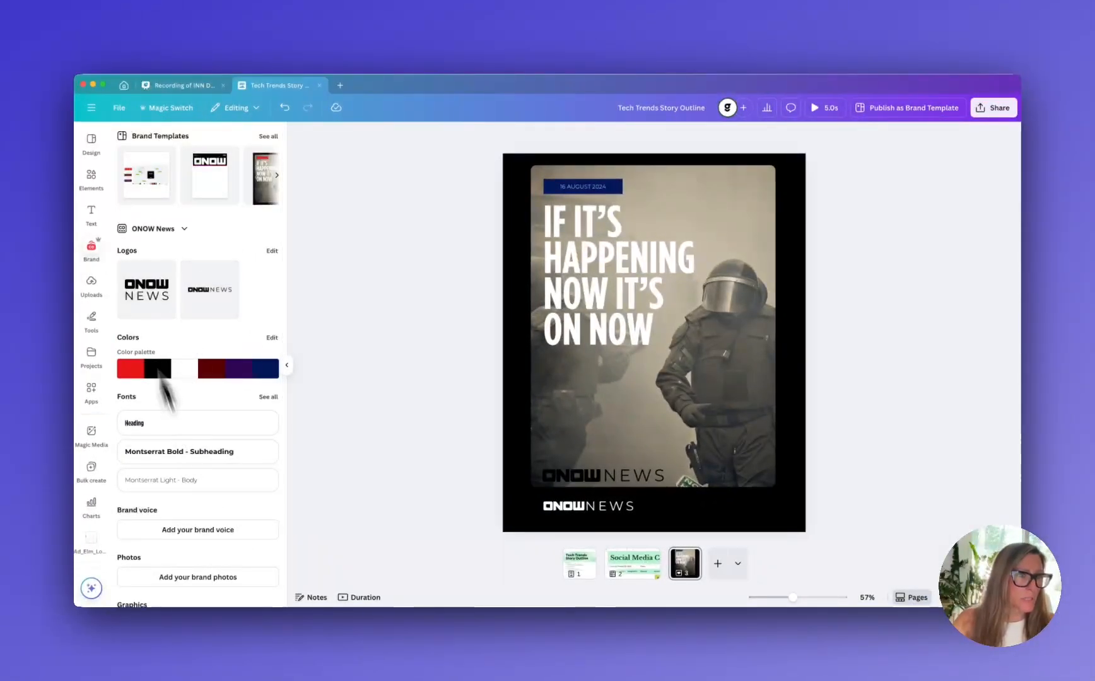
{"action": "left_click", "coordinate": [167, 230]}
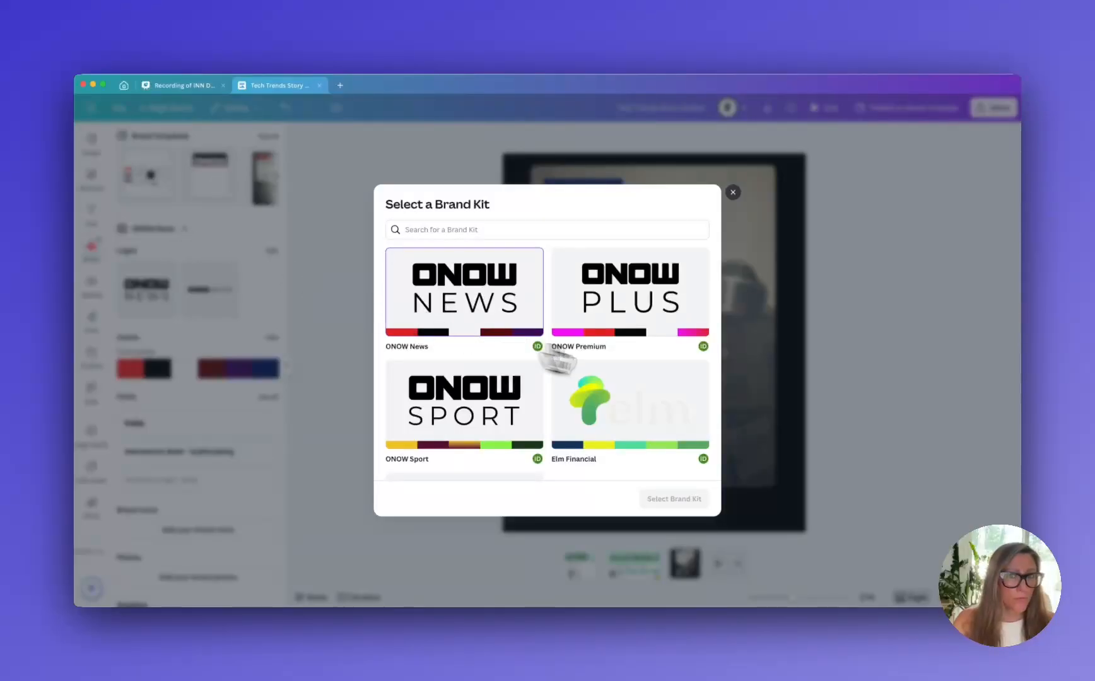
{"action": "left_click", "coordinate": [647, 377]}
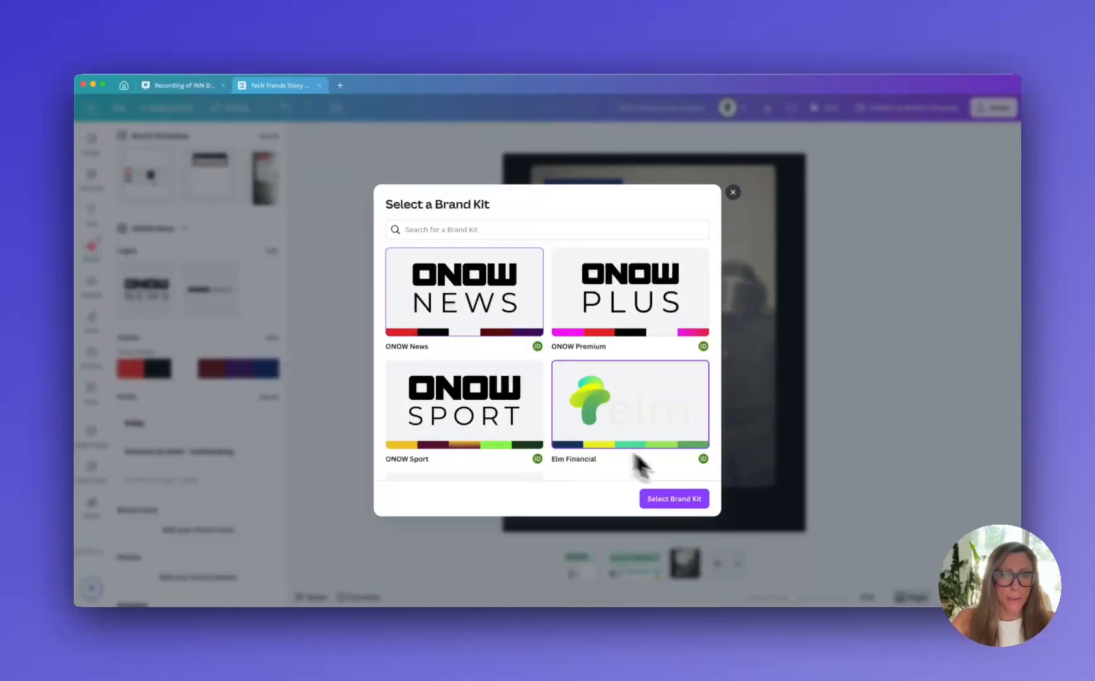
{"action": "left_click", "coordinate": [689, 501]}
{"action": "scroll", "coordinate": [189, 365], "scroll_direction": "down", "scroll_amount": 3}
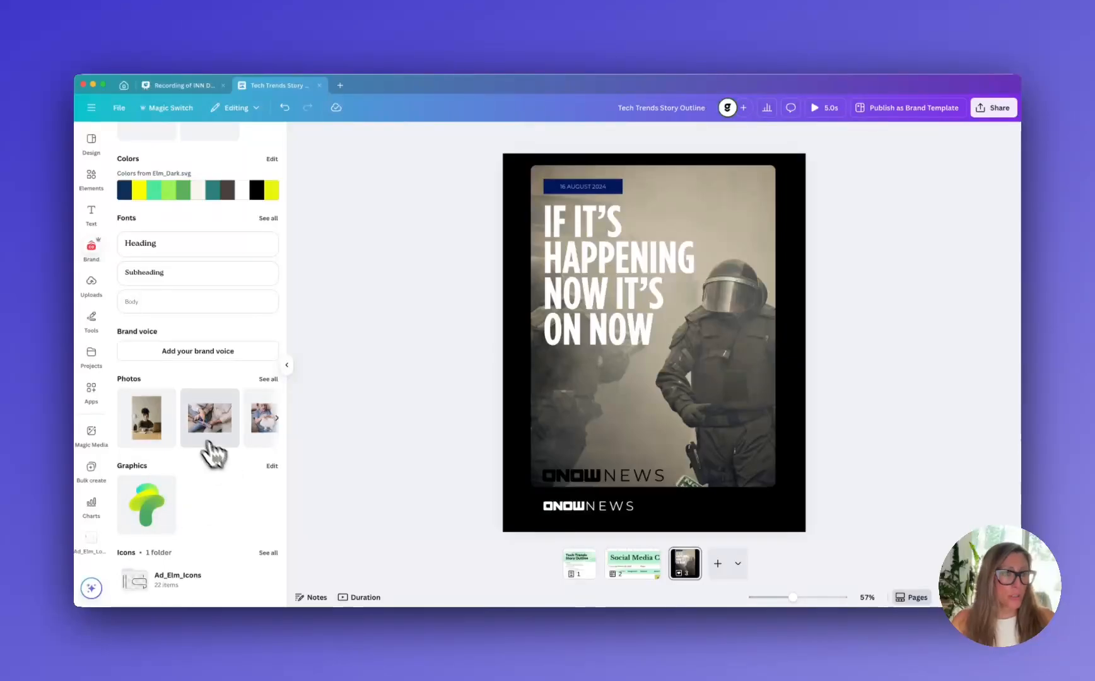
{"action": "scroll", "coordinate": [190, 435], "scroll_direction": "down", "scroll_amount": 1}
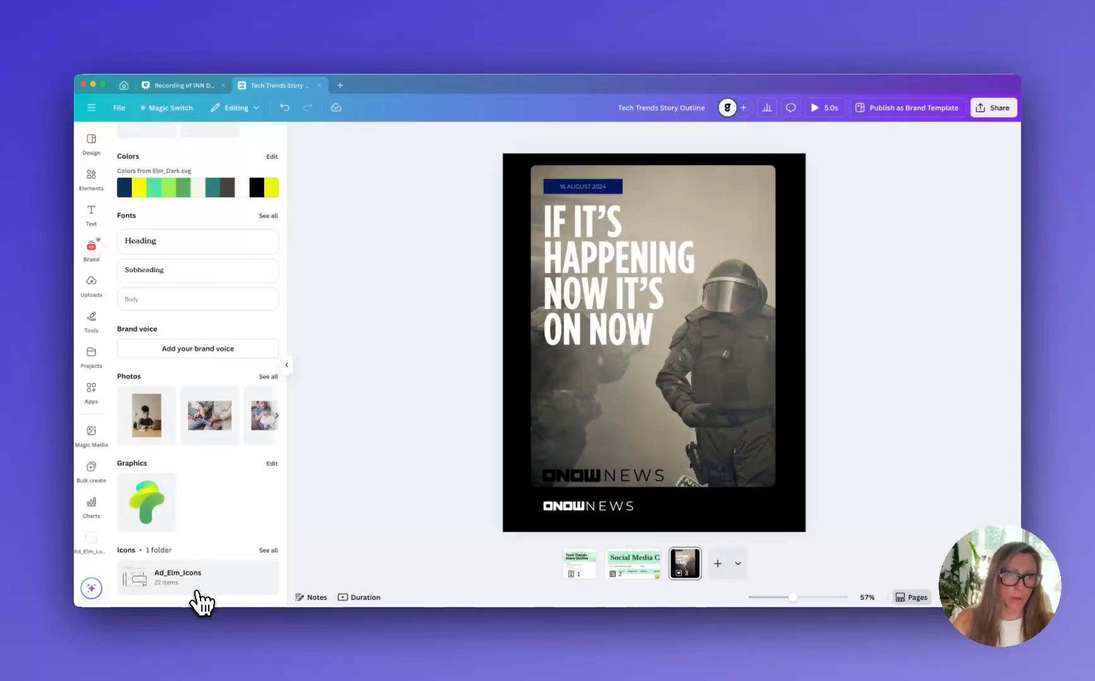
{"action": "scroll", "coordinate": [202, 602], "scroll_direction": "up", "scroll_amount": 3}
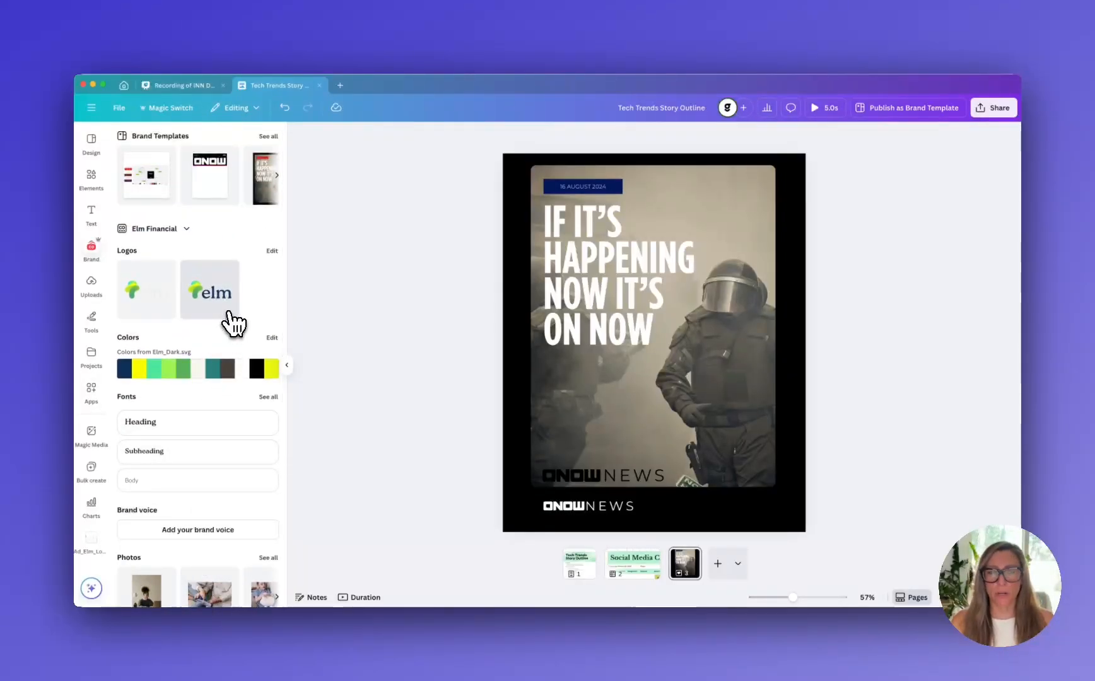
{"action": "scroll", "coordinate": [233, 323], "scroll_direction": "down", "scroll_amount": 3}
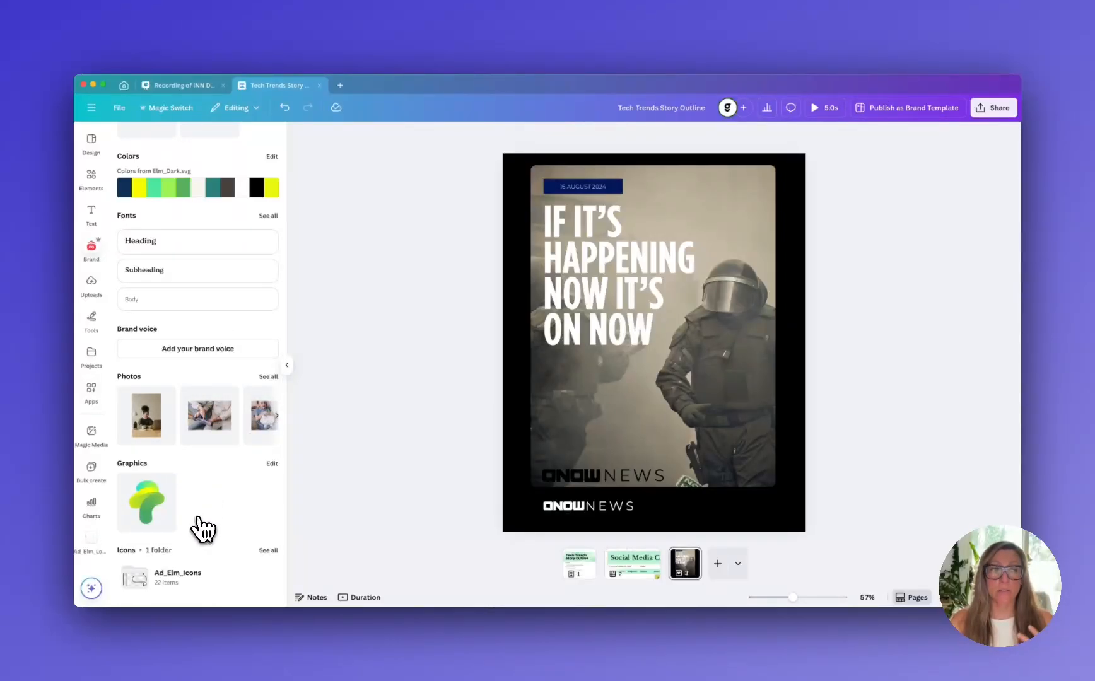
{"action": "scroll", "coordinate": [203, 529], "scroll_direction": "up", "scroll_amount": 3}
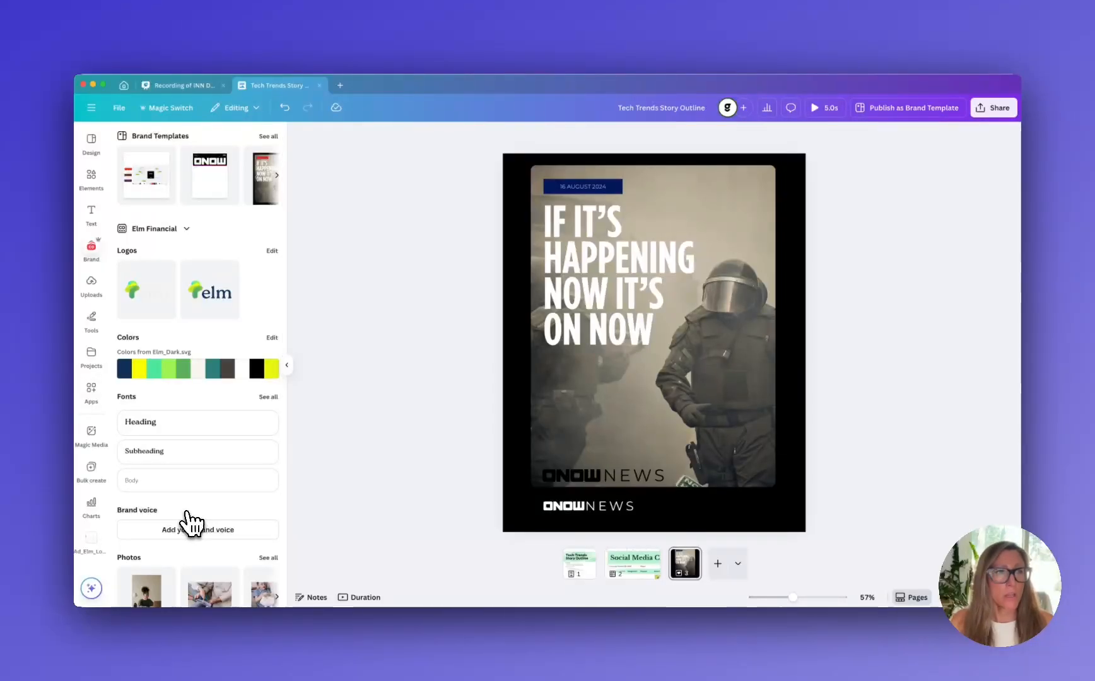
Switch the brand assets back to the ONOW News brand kit
{"action": "left_click", "coordinate": [154, 230]}
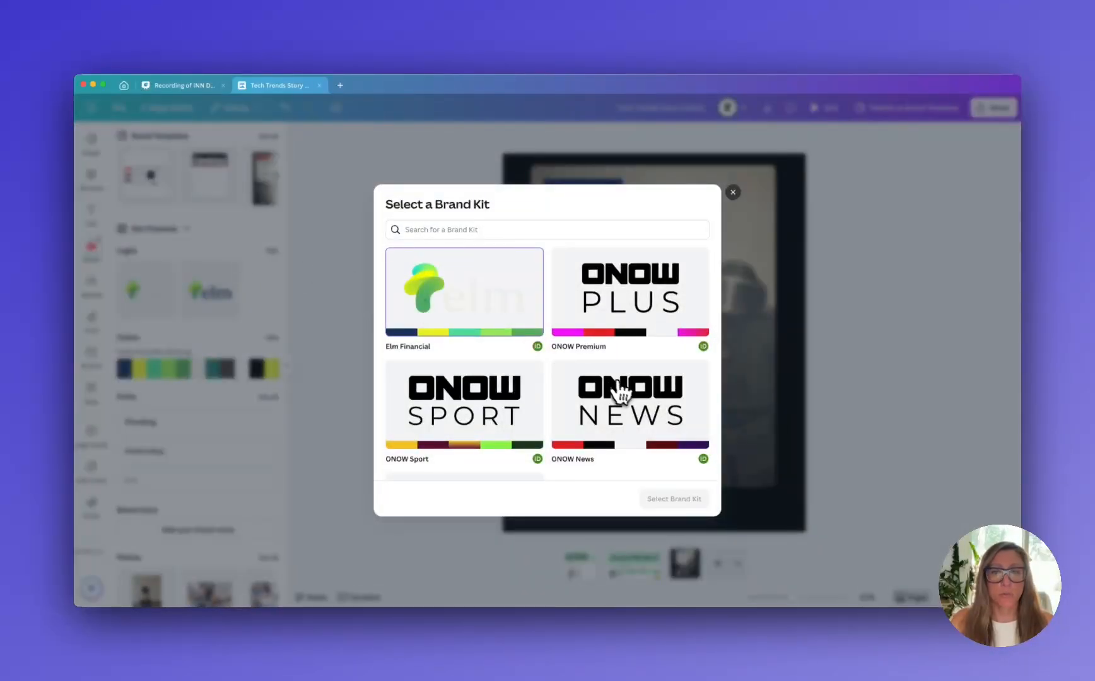
{"action": "left_click", "coordinate": [622, 394]}
{"action": "left_click", "coordinate": [667, 495]}
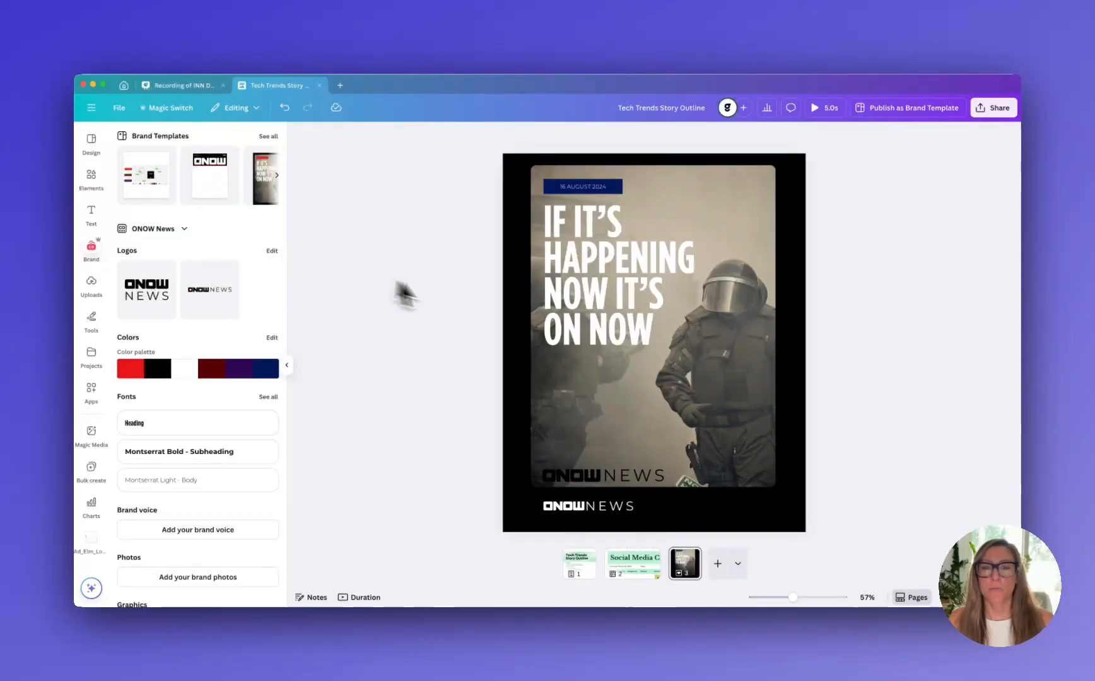
Delete the duplicate black ONOW News logo from the photo's lower edge
{"action": "left_click", "coordinate": [622, 481]}
{"action": "key", "text": "Delete"}
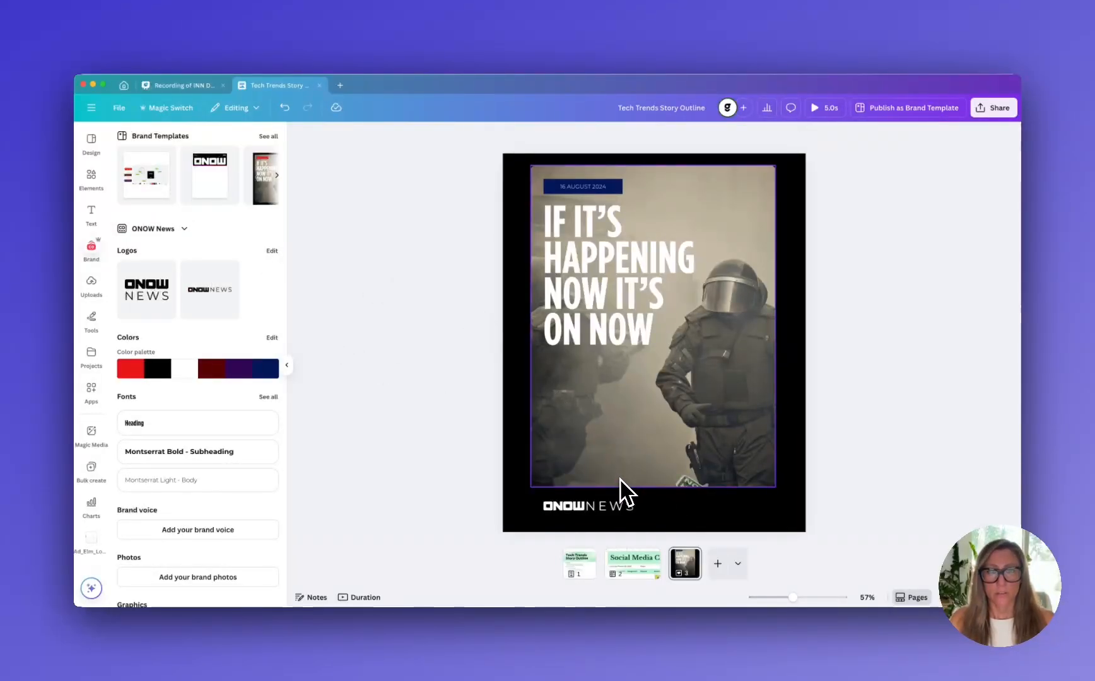
Recolor the date label above the headline with the red from the ONOW News palette
{"action": "left_click", "coordinate": [548, 184]}
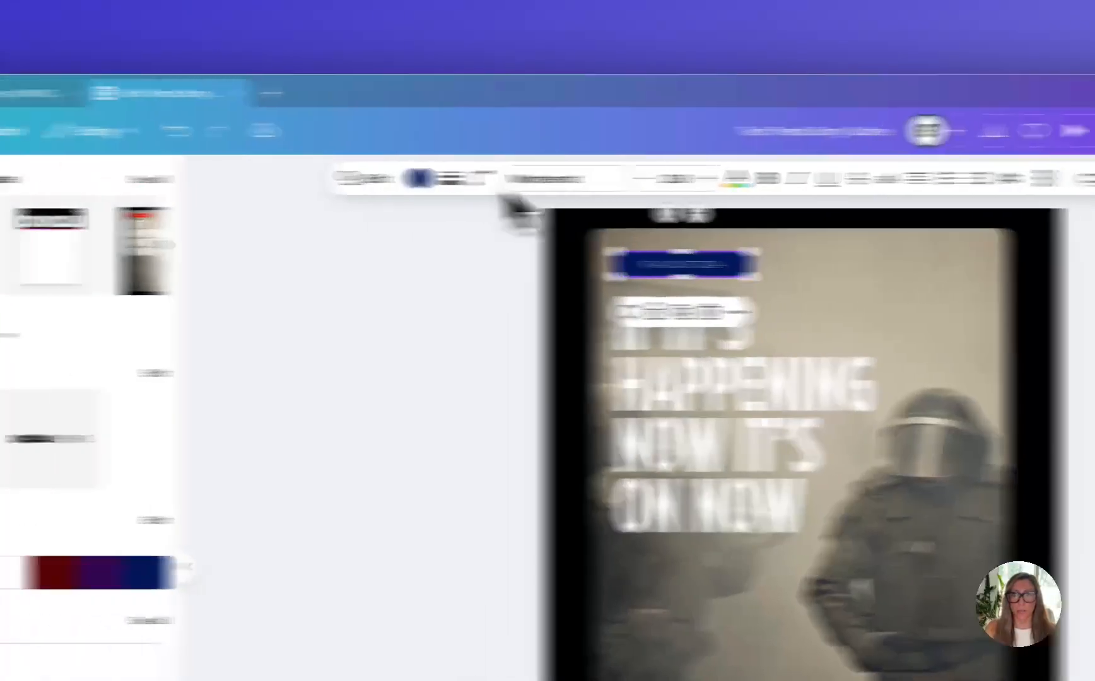
{"action": "left_click", "coordinate": [417, 179]}
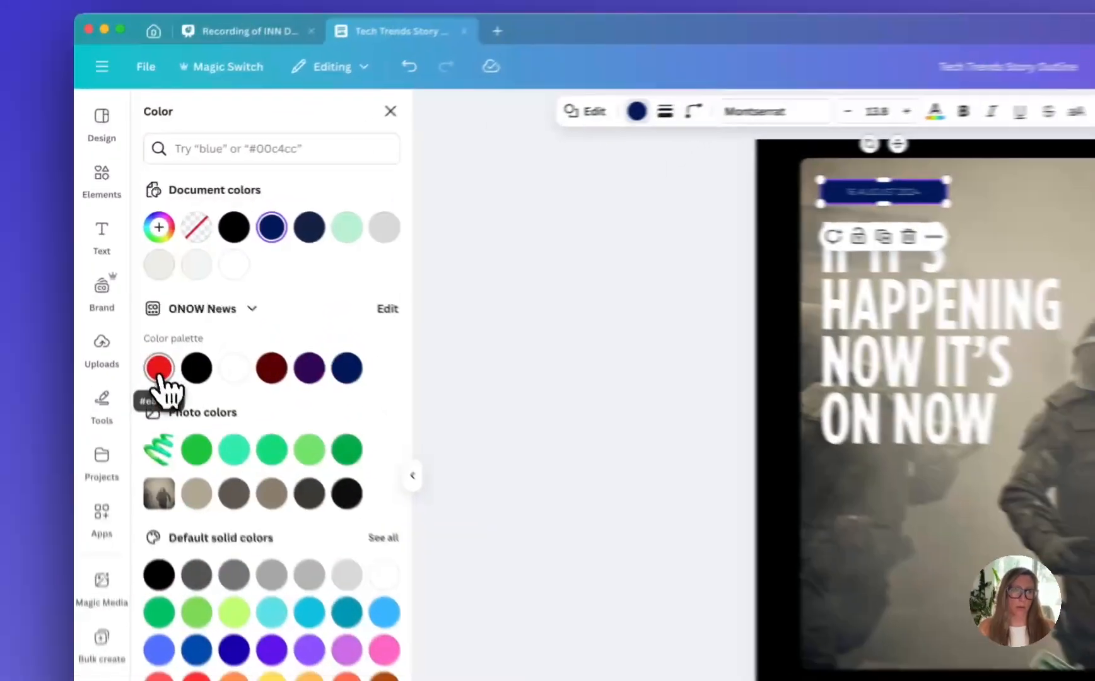
{"action": "left_click", "coordinate": [126, 297]}
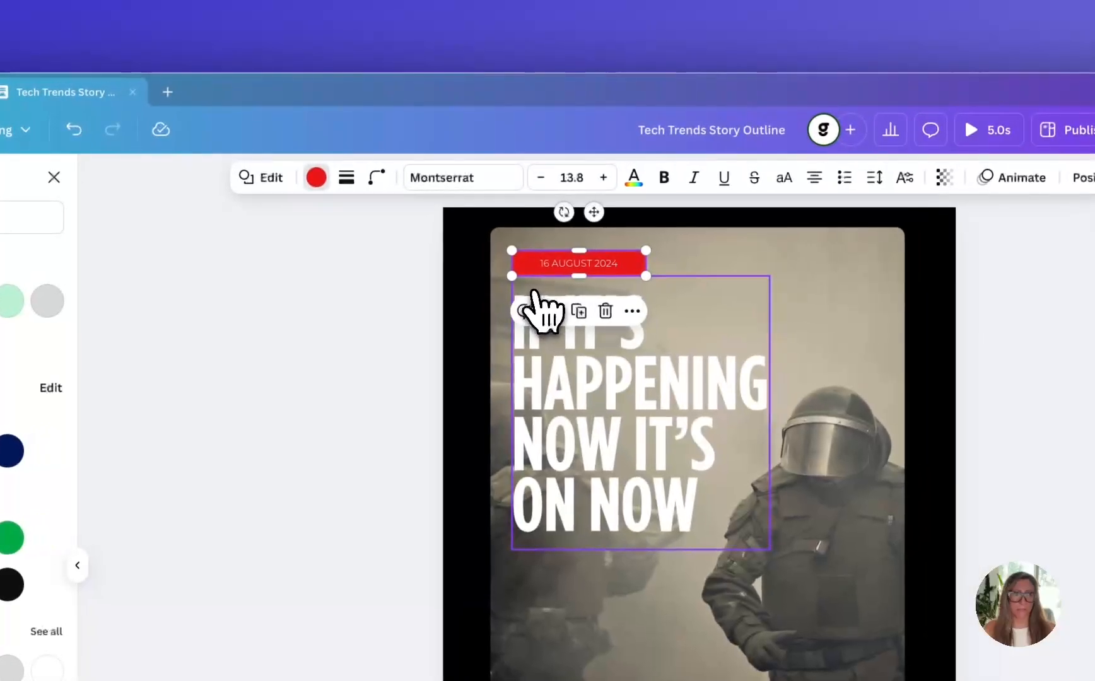
Replace the post's headline with "Biometric Wearables for Emotional Regulation", copied from the Wearable Devices section of the story outline doc
{"action": "left_click", "coordinate": [662, 397]}
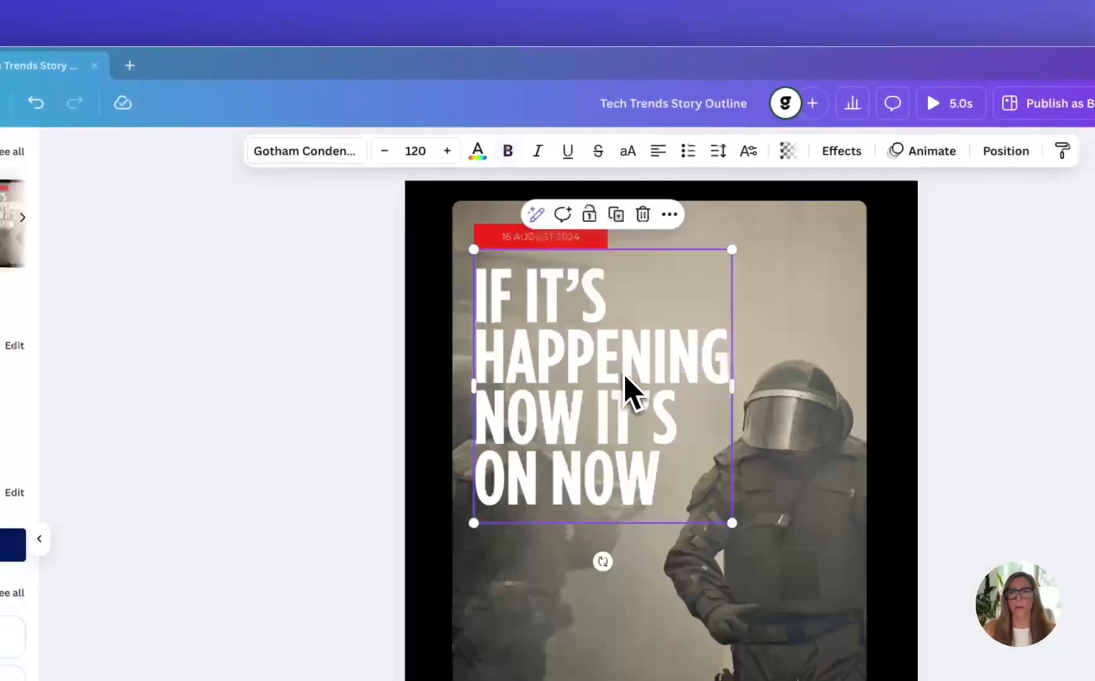
{"action": "double_click", "coordinate": [646, 396]}
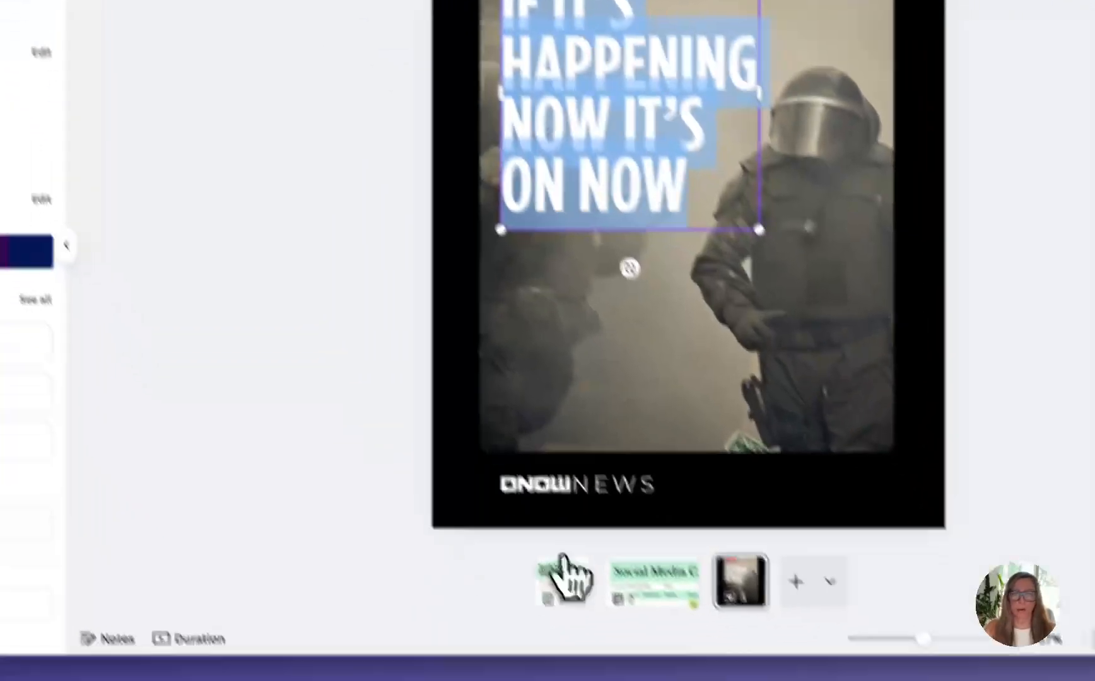
{"action": "left_click", "coordinate": [557, 555]}
{"action": "scroll", "coordinate": [422, 318], "scroll_direction": "down", "scroll_amount": 7}
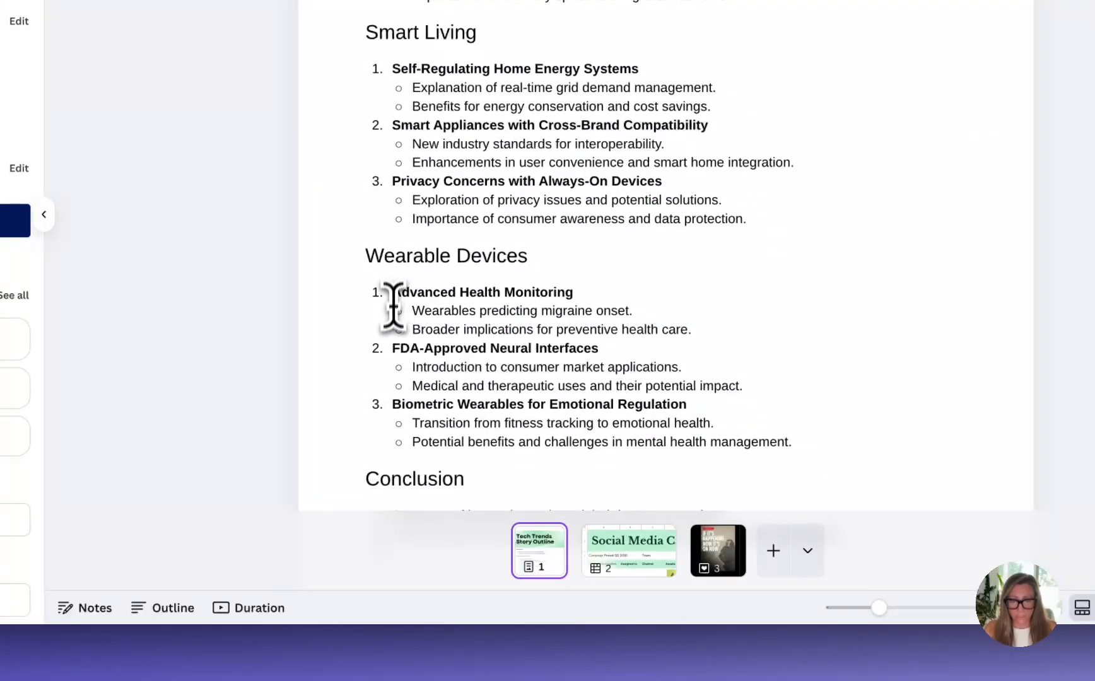
{"action": "left_click_drag", "start_coordinate": [391, 404], "coordinate": [688, 413]}
{"action": "key", "text": "ctrl+c"}
{"action": "left_click", "coordinate": [729, 558]}
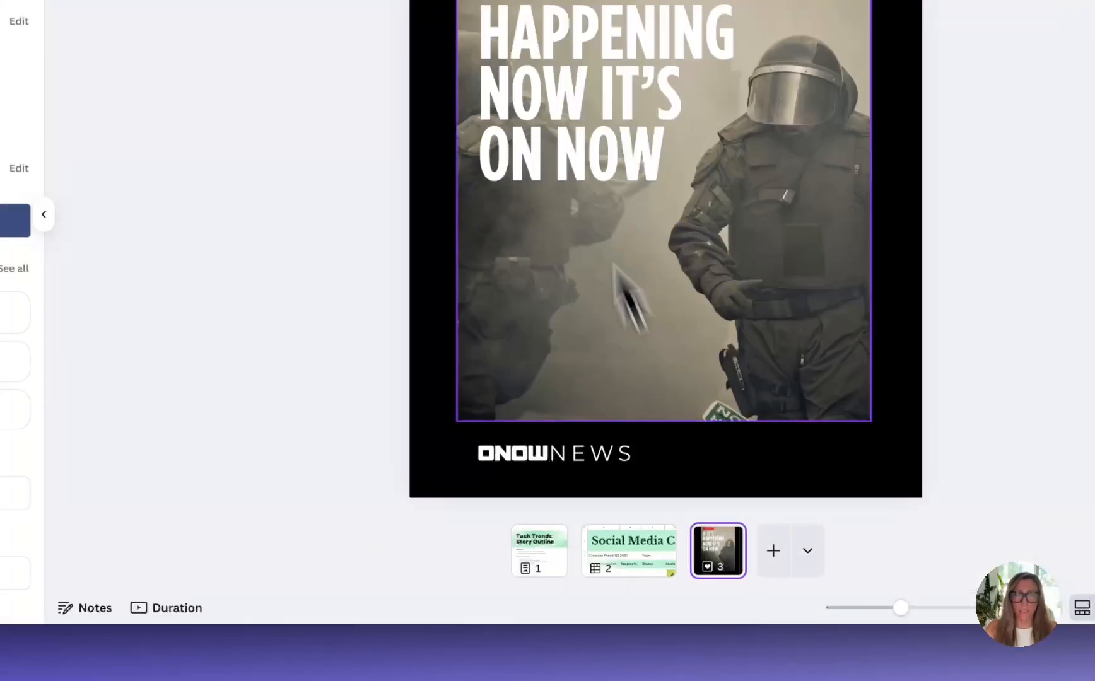
{"action": "double_click", "coordinate": [541, 96]}
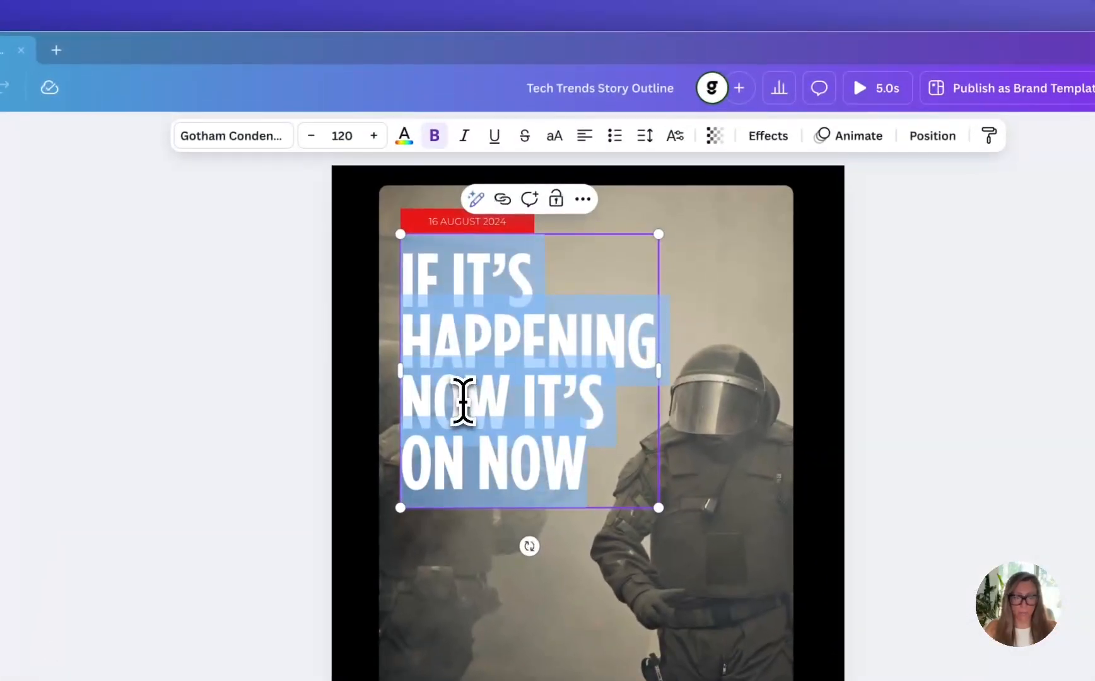
{"action": "key", "text": "ctrl+v"}
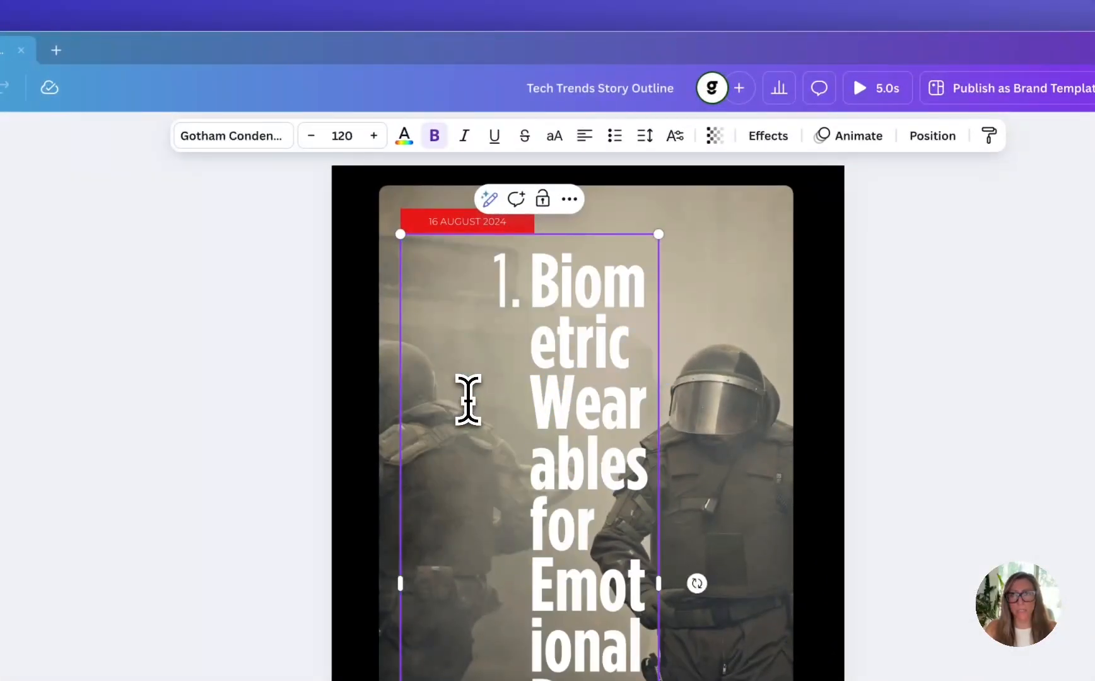
Remove the list numbering from the pasted headline and set its text in uppercase
{"action": "left_click", "coordinate": [532, 282]}
{"action": "key", "text": "BackSpace"}
{"action": "key", "text": "BackSpace"}
{"action": "key", "text": "BackSpace"}
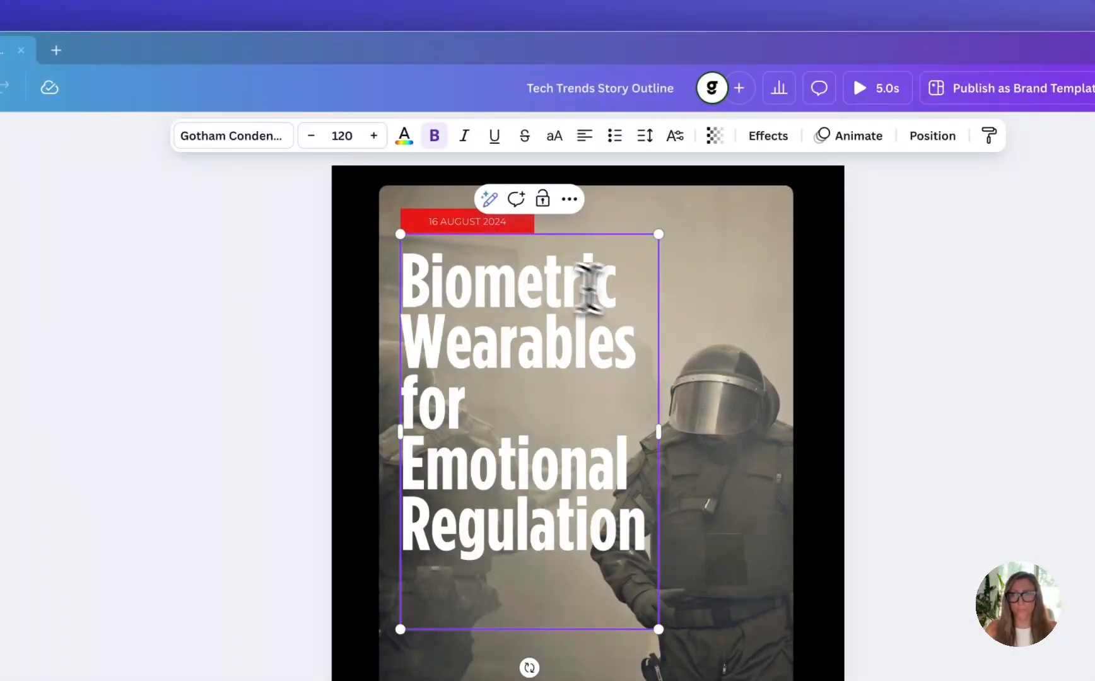
{"action": "key", "text": "Escape"}
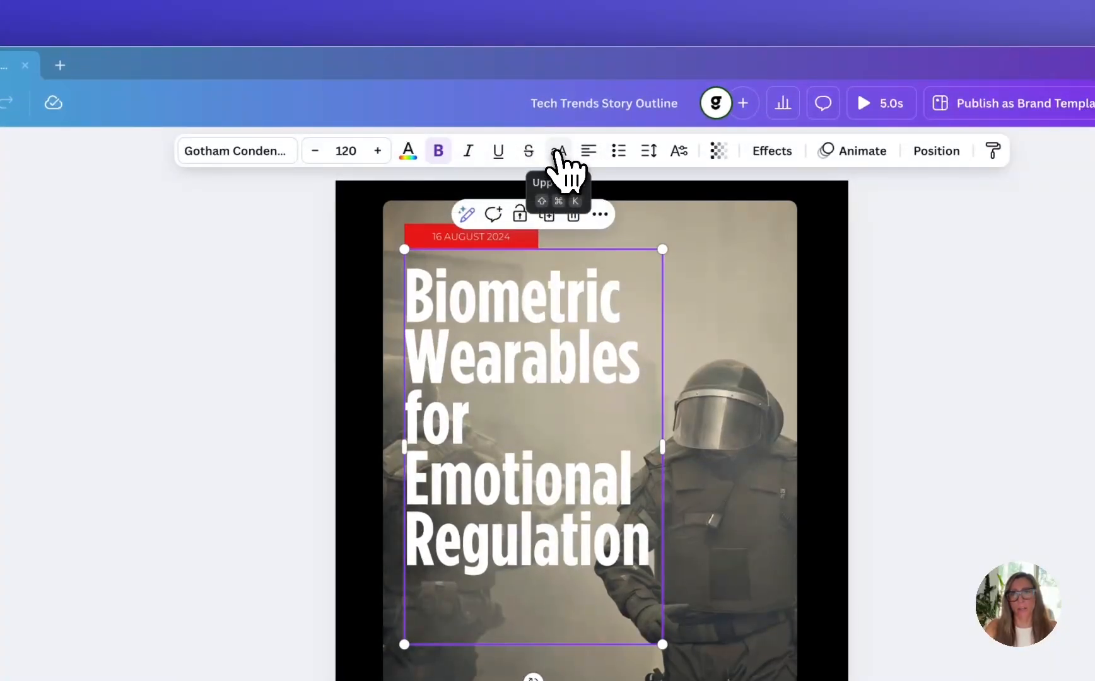
{"action": "left_click", "coordinate": [558, 152]}
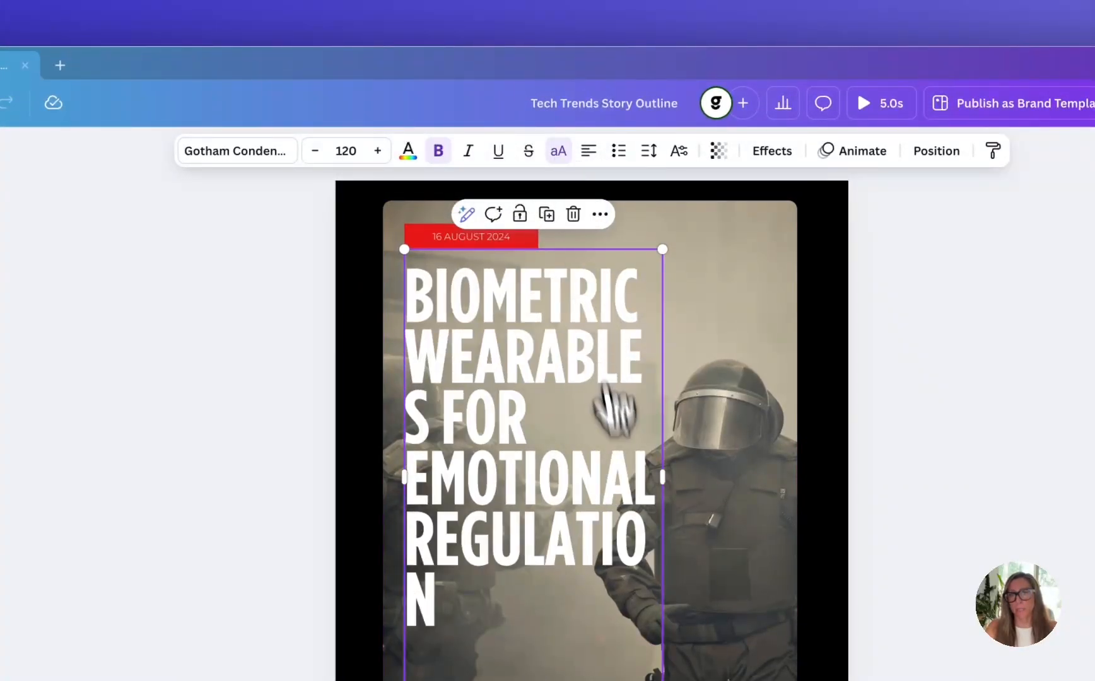
Widen the headline's text box so the words stay whole and scale the headline down to font size 104
{"action": "left_click_drag", "start_coordinate": [663, 472], "coordinate": [758, 473]}
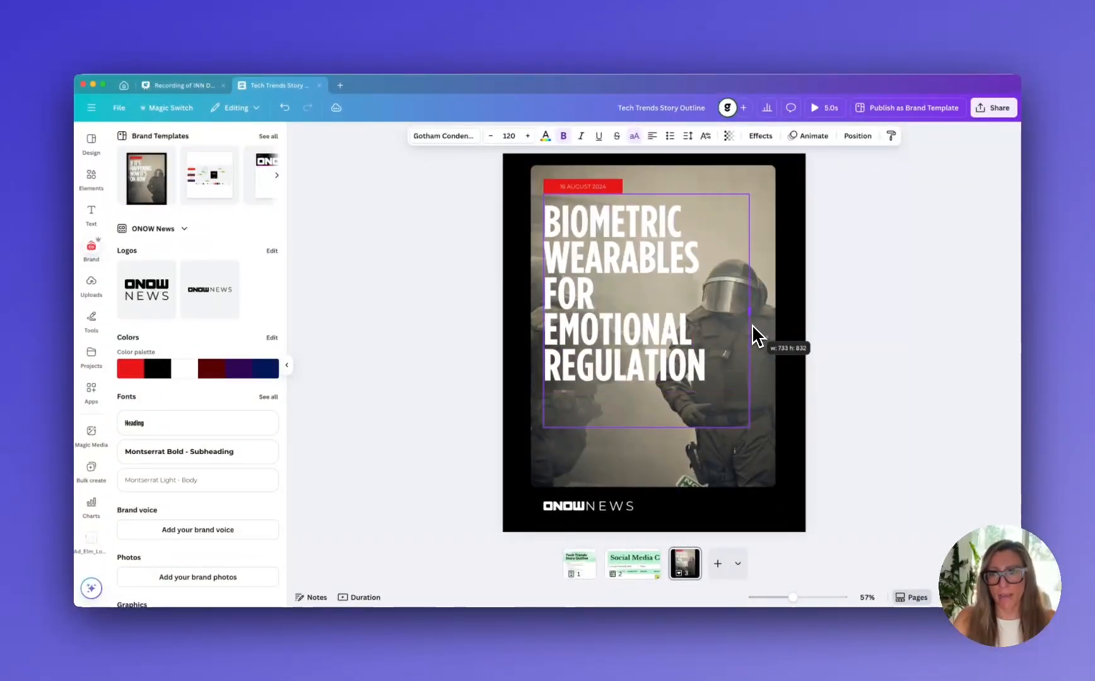
{"action": "left_click_drag", "start_coordinate": [752, 326], "coordinate": [756, 326]}
{"action": "left_click", "coordinate": [540, 502]}
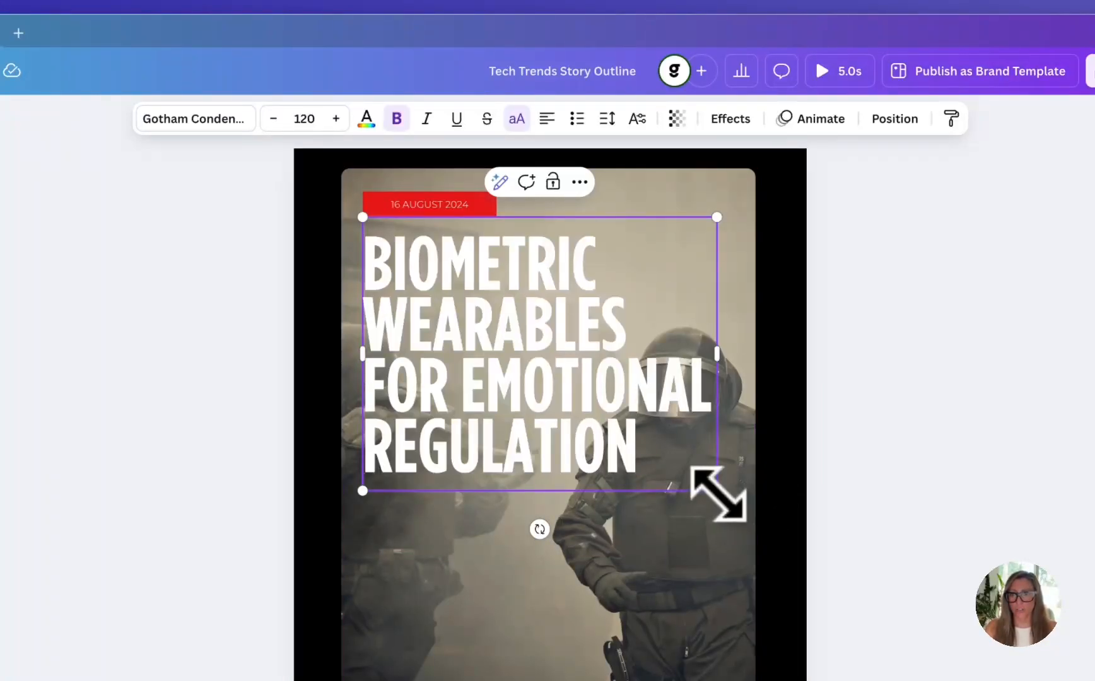
{"action": "left_click_drag", "start_coordinate": [718, 494], "coordinate": [648, 425]}
{"action": "key", "text": "ctrl+z"}
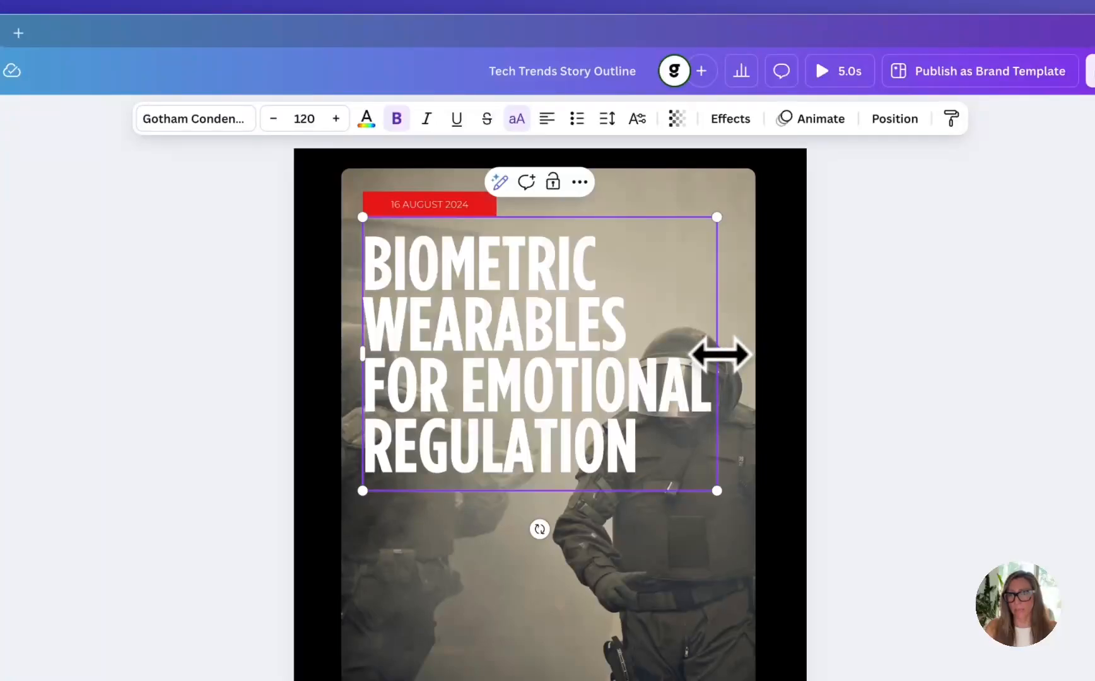
{"action": "mouse_move", "coordinate": [718, 354]}
{"action": "left_mouse_down"}
{"action": "mouse_move", "coordinate": [739, 357]}
{"action": "mouse_move", "coordinate": [681, 351]}
{"action": "mouse_move", "coordinate": [718, 351]}
{"action": "left_mouse_up"}
{"action": "left_click_drag", "start_coordinate": [714, 490], "coordinate": [676, 452]}
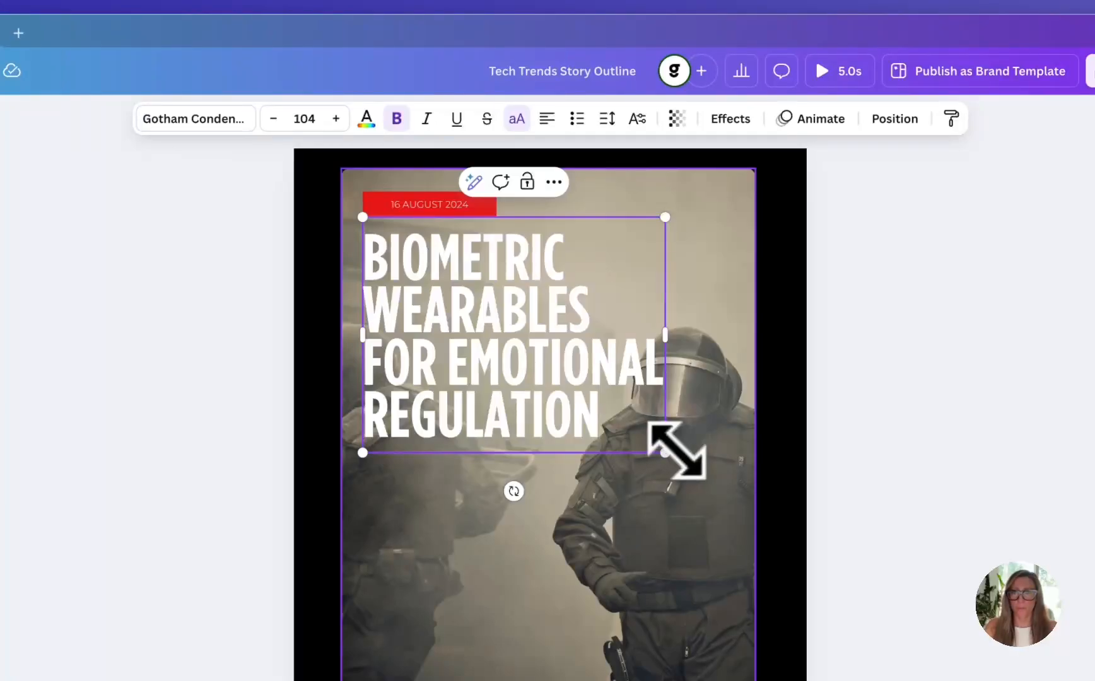
Make the date text in the red label bold
{"action": "left_click", "coordinate": [422, 206]}
{"action": "left_click", "coordinate": [398, 119]}
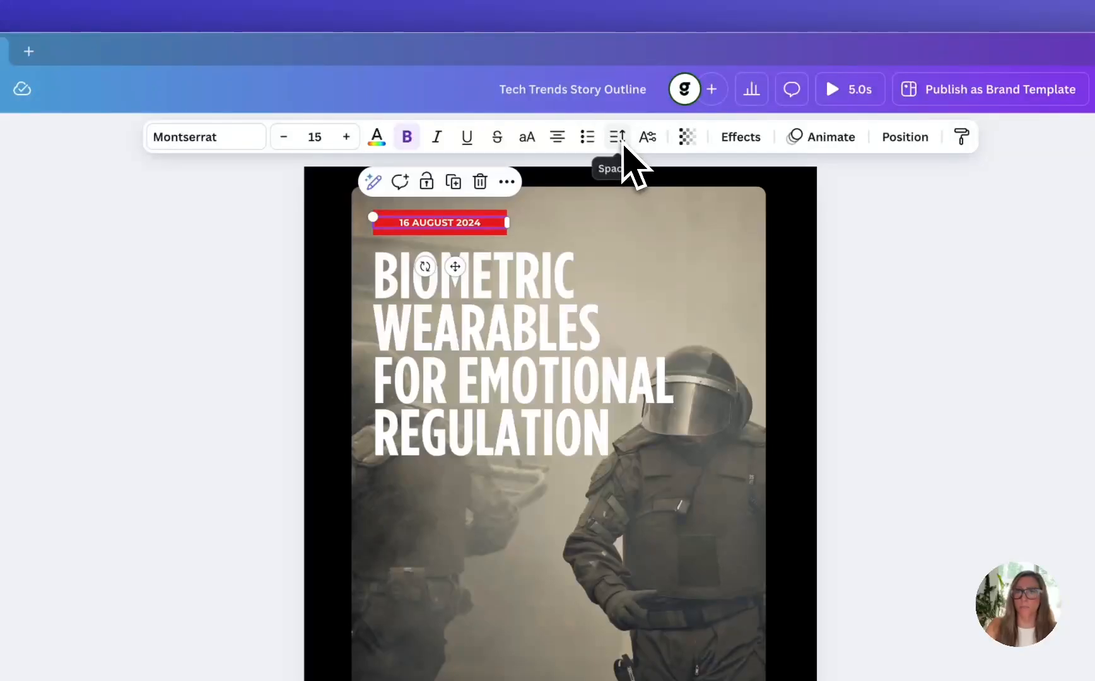
Tighten the headline's line spacing slightly, keep its letter spacing at 0, and select the photo behind it
{"action": "left_click", "coordinate": [580, 350]}
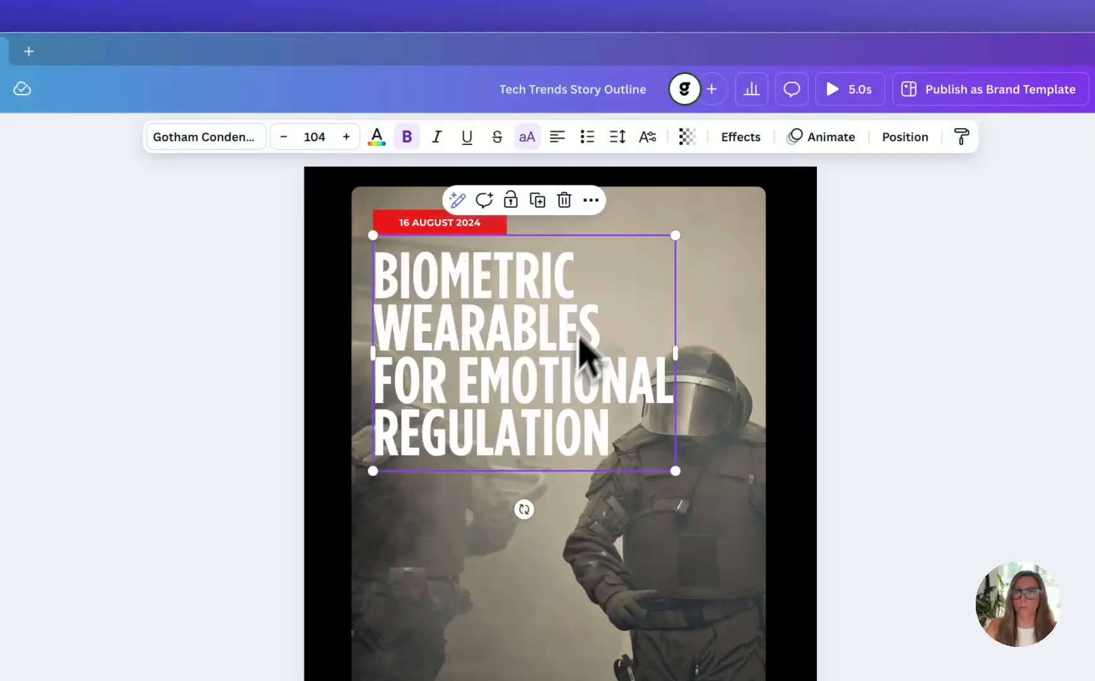
{"action": "left_click", "coordinate": [618, 139]}
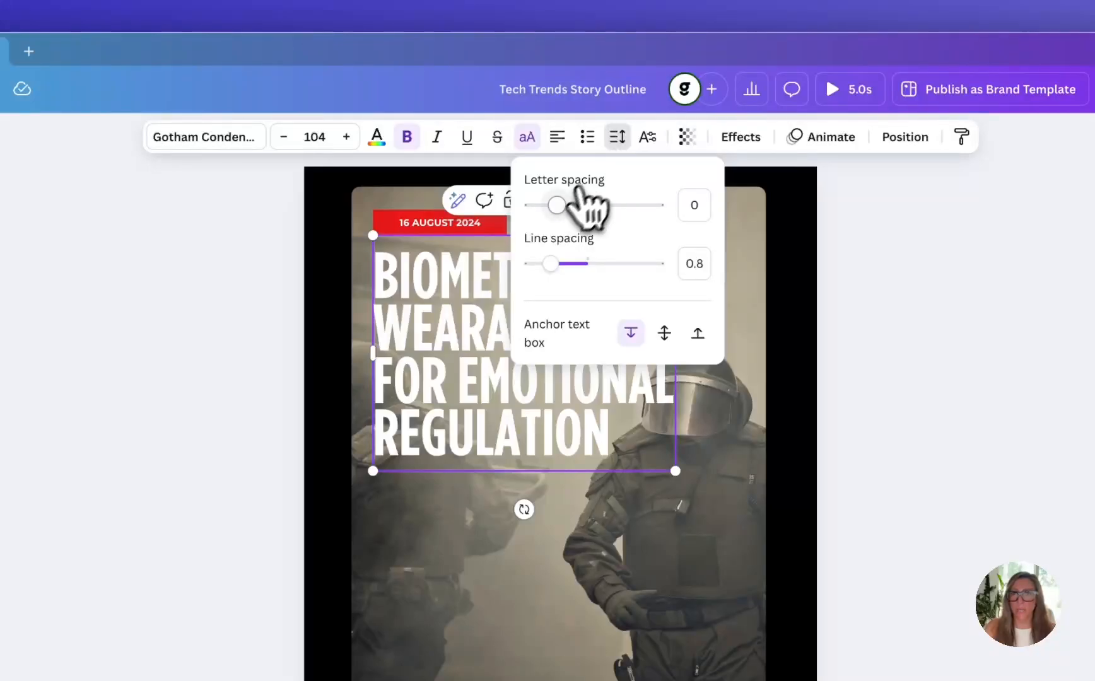
{"action": "mouse_move", "coordinate": [556, 205]}
{"action": "left_mouse_down"}
{"action": "mouse_move", "coordinate": [570, 205]}
{"action": "mouse_move", "coordinate": [557, 205]}
{"action": "left_mouse_up"}
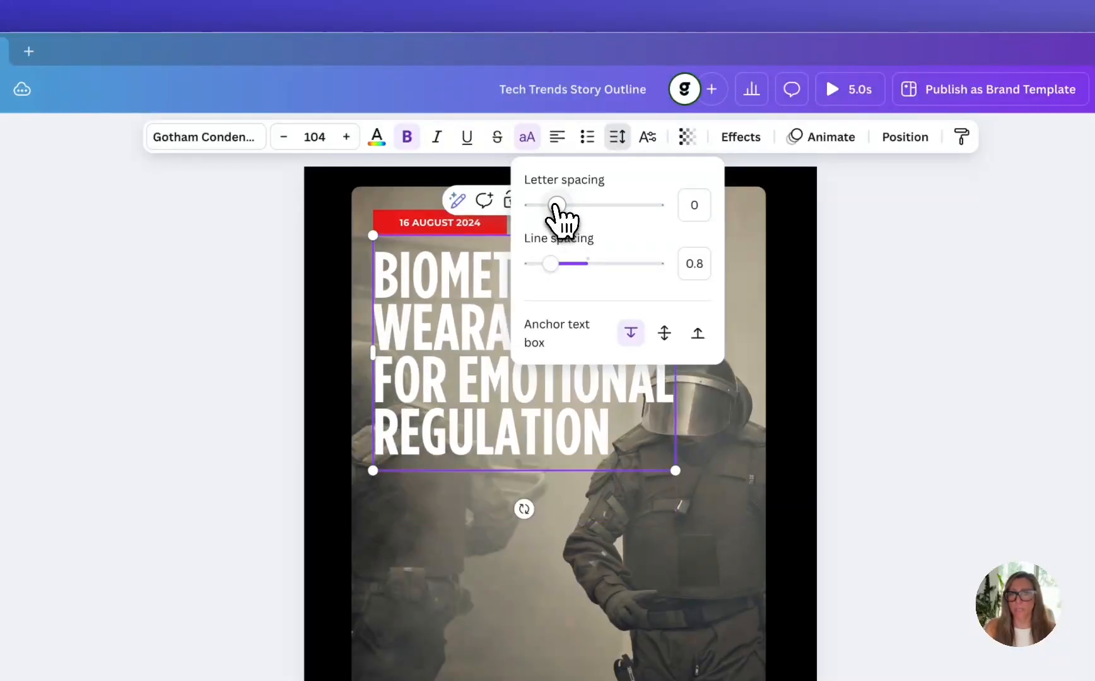
{"action": "left_click_drag", "start_coordinate": [550, 263], "coordinate": [548, 264]}
{"action": "left_click", "coordinate": [771, 428]}
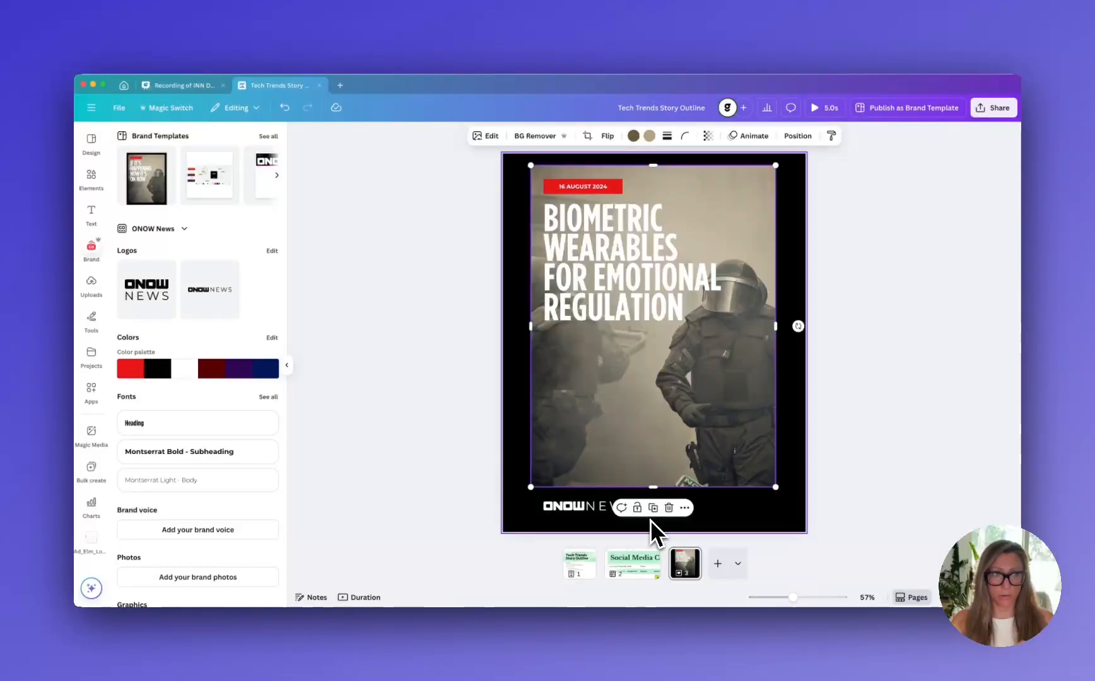
Browse the design elements library from shapes and graphics through charts, mockups, sheets and tables
{"action": "left_click", "coordinate": [91, 179]}
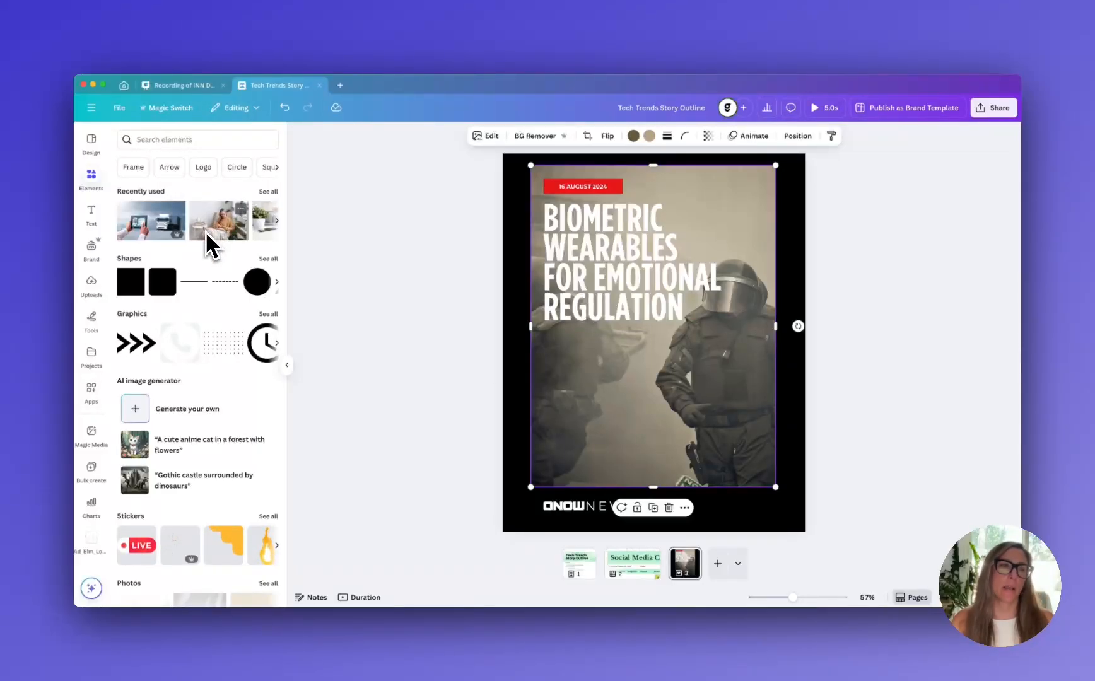
{"action": "scroll", "coordinate": [160, 221], "scroll_direction": "down", "scroll_amount": 3}
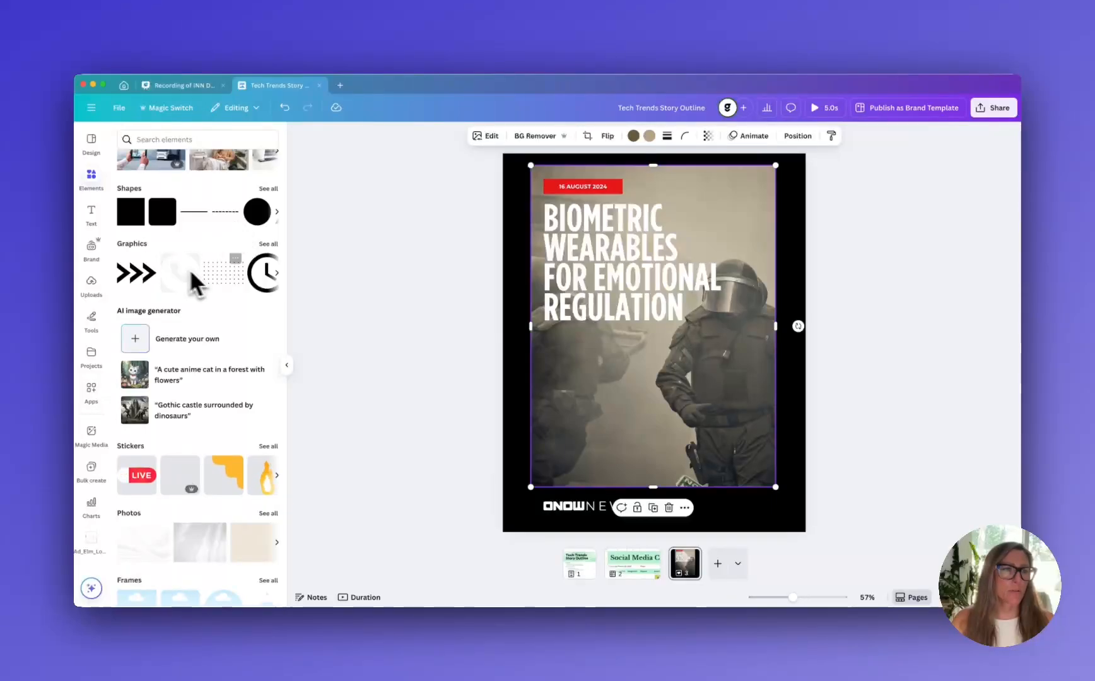
{"action": "scroll", "coordinate": [196, 281], "scroll_direction": "down", "scroll_amount": 5}
{"action": "scroll", "coordinate": [203, 303], "scroll_direction": "down", "scroll_amount": 2}
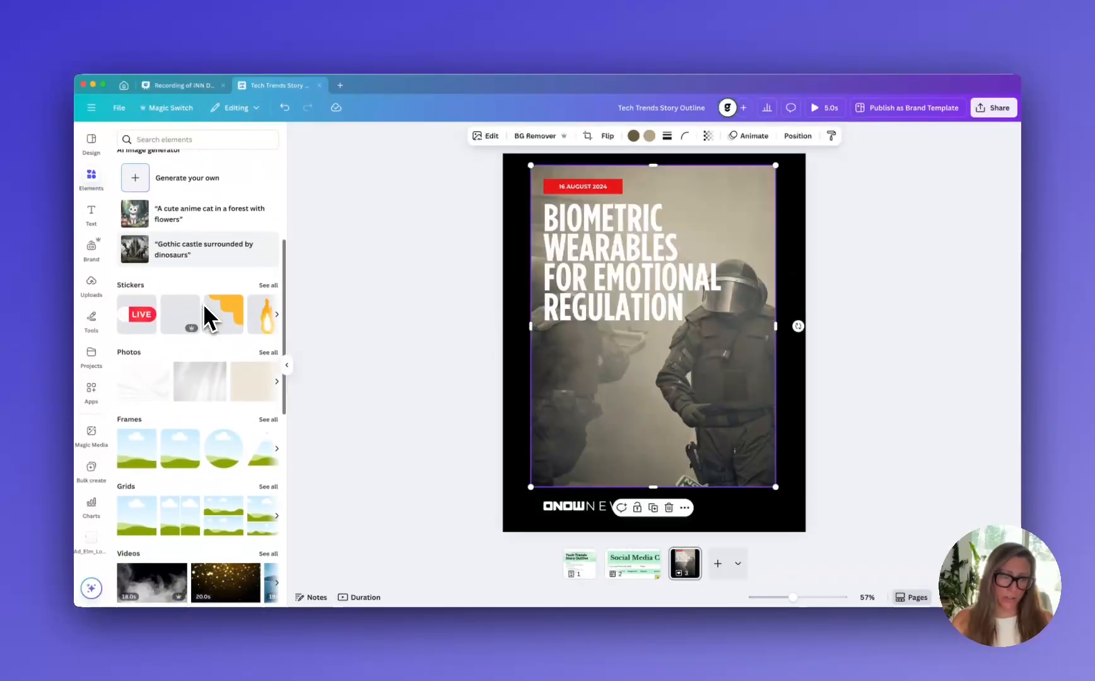
{"action": "scroll", "coordinate": [202, 303], "scroll_direction": "down", "scroll_amount": 2}
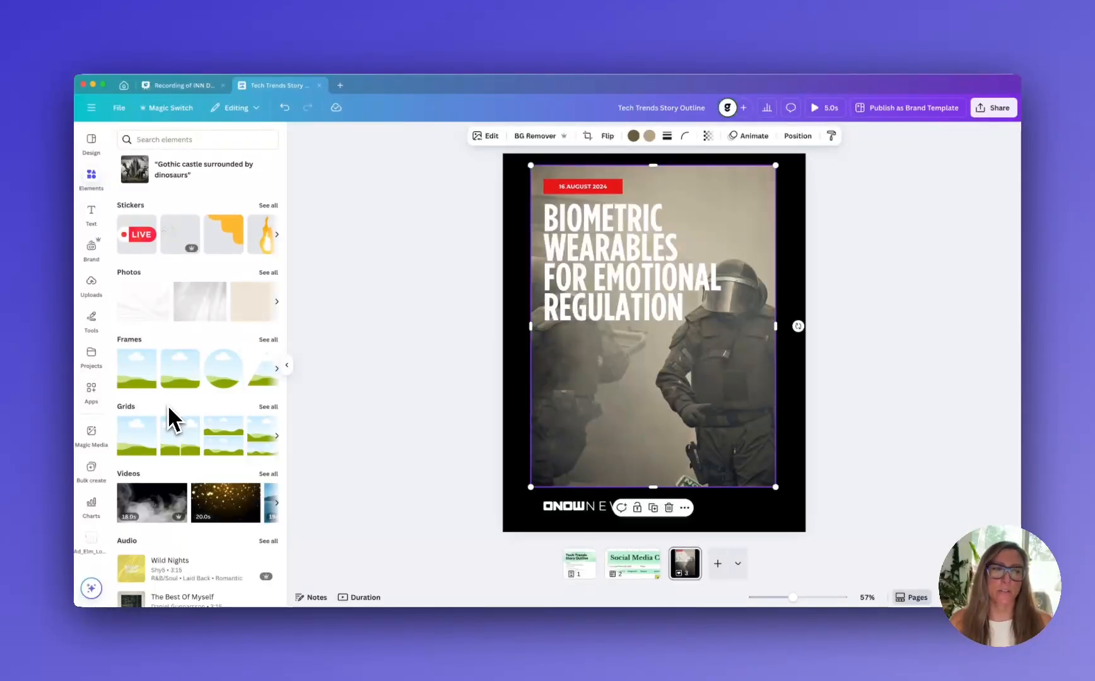
{"action": "scroll", "coordinate": [168, 407], "scroll_direction": "down", "scroll_amount": 2}
{"action": "scroll", "coordinate": [175, 420], "scroll_direction": "down", "scroll_amount": 2}
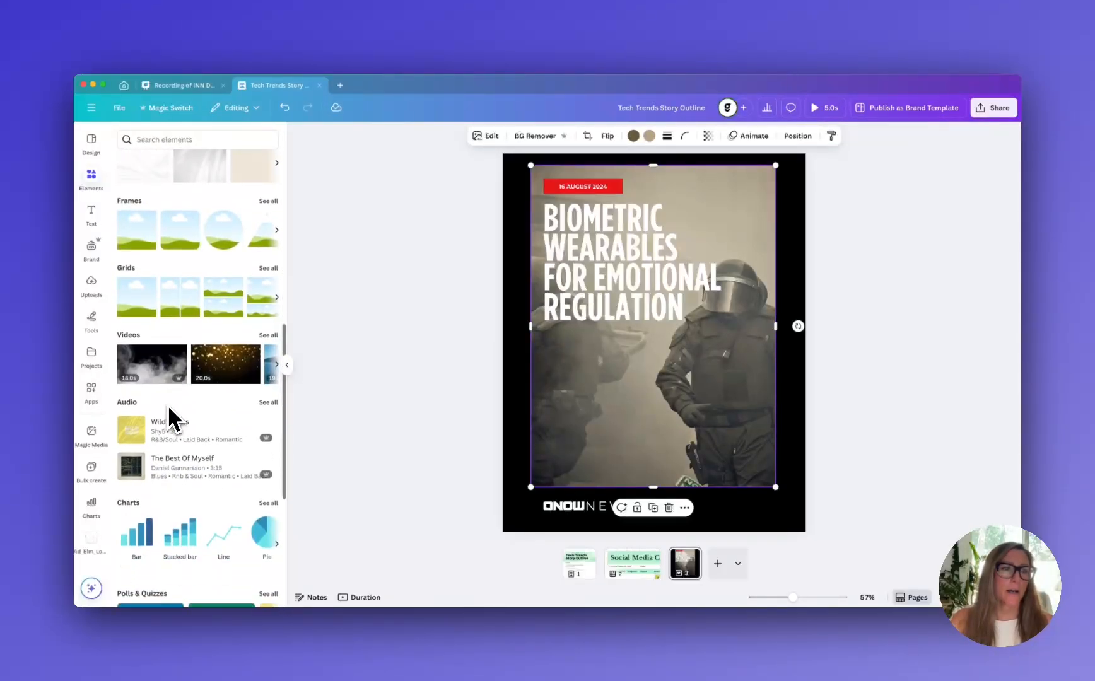
{"action": "scroll", "coordinate": [247, 372], "scroll_direction": "down", "scroll_amount": 4}
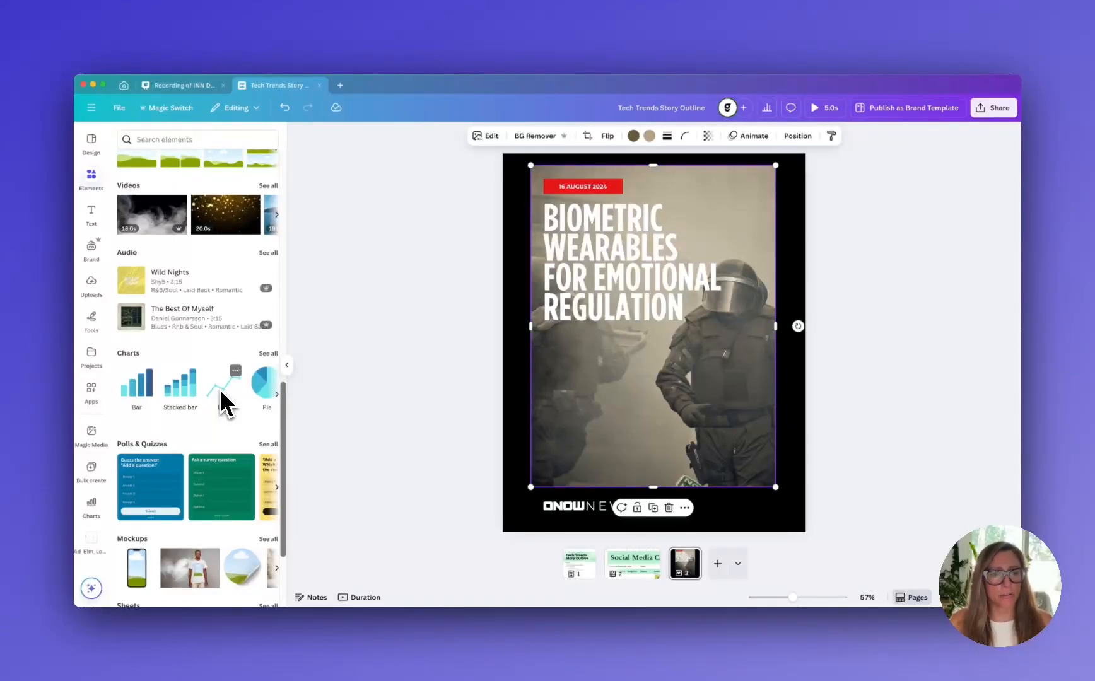
{"action": "scroll", "coordinate": [220, 389], "scroll_direction": "down", "scroll_amount": 2}
{"action": "scroll", "coordinate": [221, 389], "scroll_direction": "down", "scroll_amount": 3}
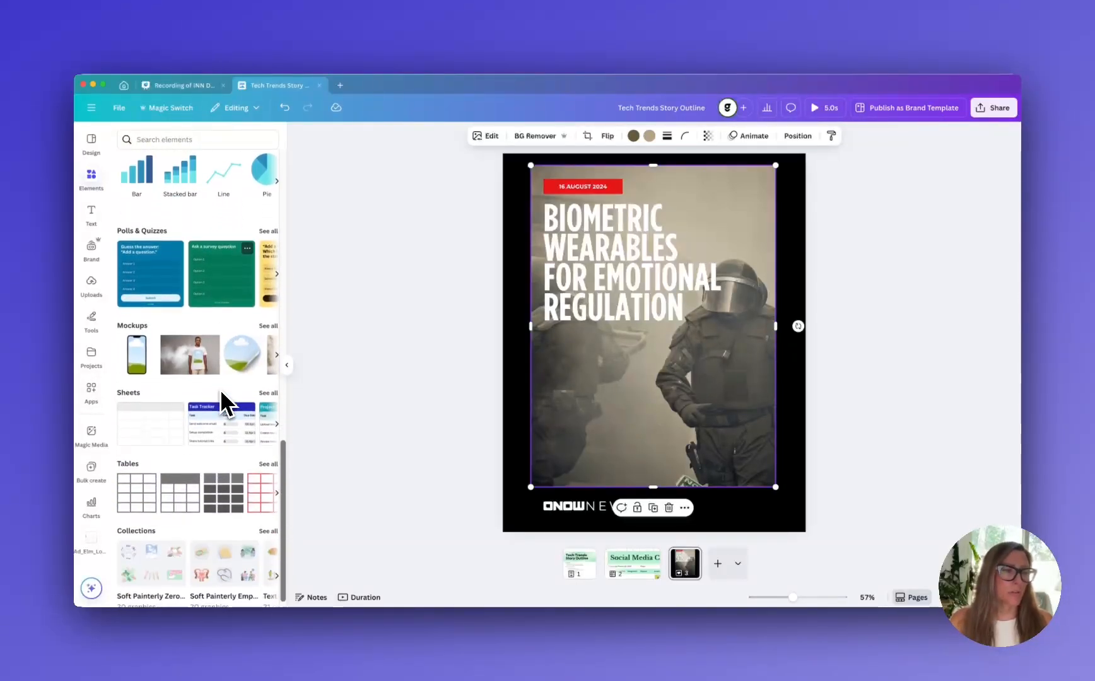
{"action": "scroll", "coordinate": [220, 389], "scroll_direction": "up", "scroll_amount": 10}
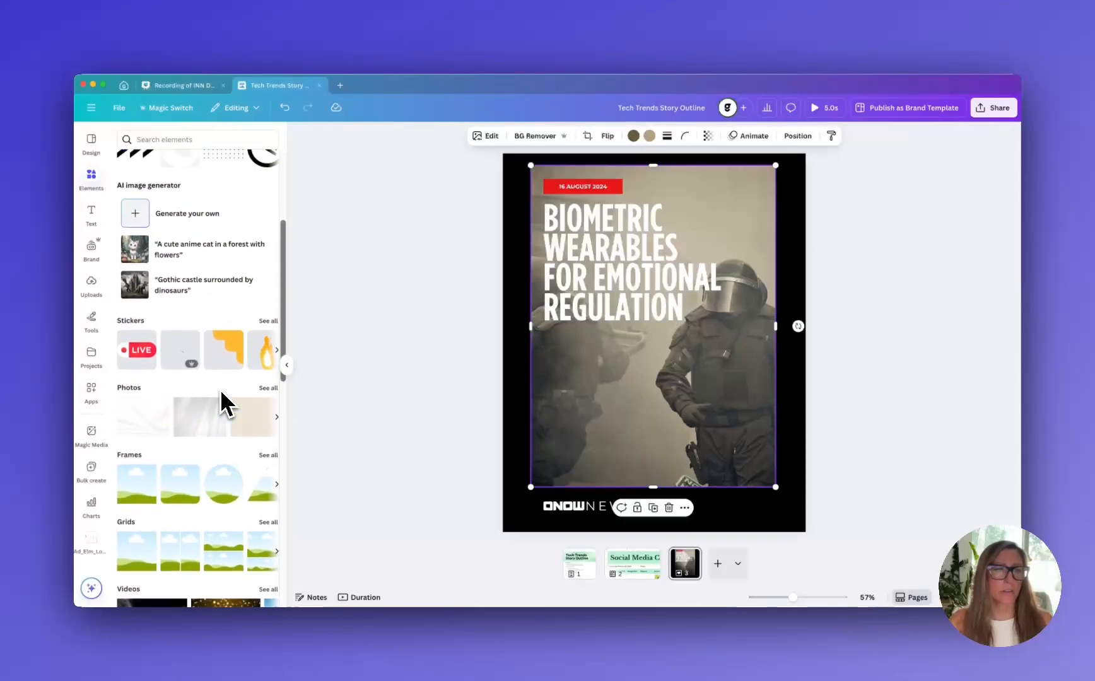
{"action": "scroll", "coordinate": [220, 400], "scroll_direction": "up", "scroll_amount": 3}
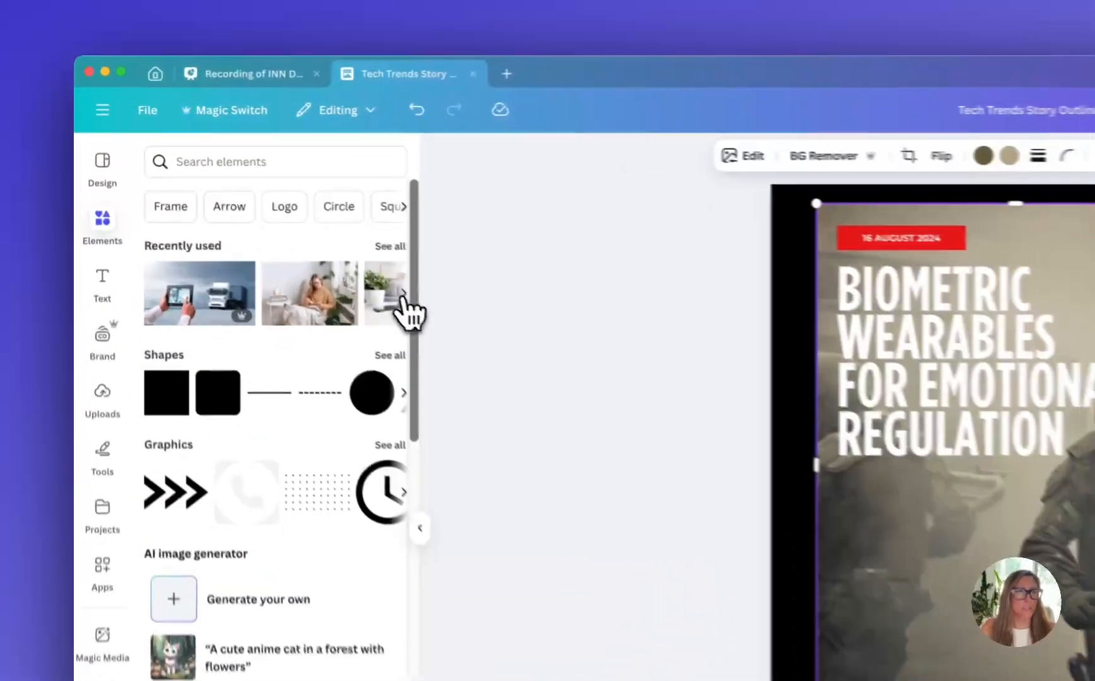
Replace the post's background photo with the recently used smartwatch photo and widen it on both sides, leaving a narrow black border
{"action": "left_click", "coordinate": [276, 220]}
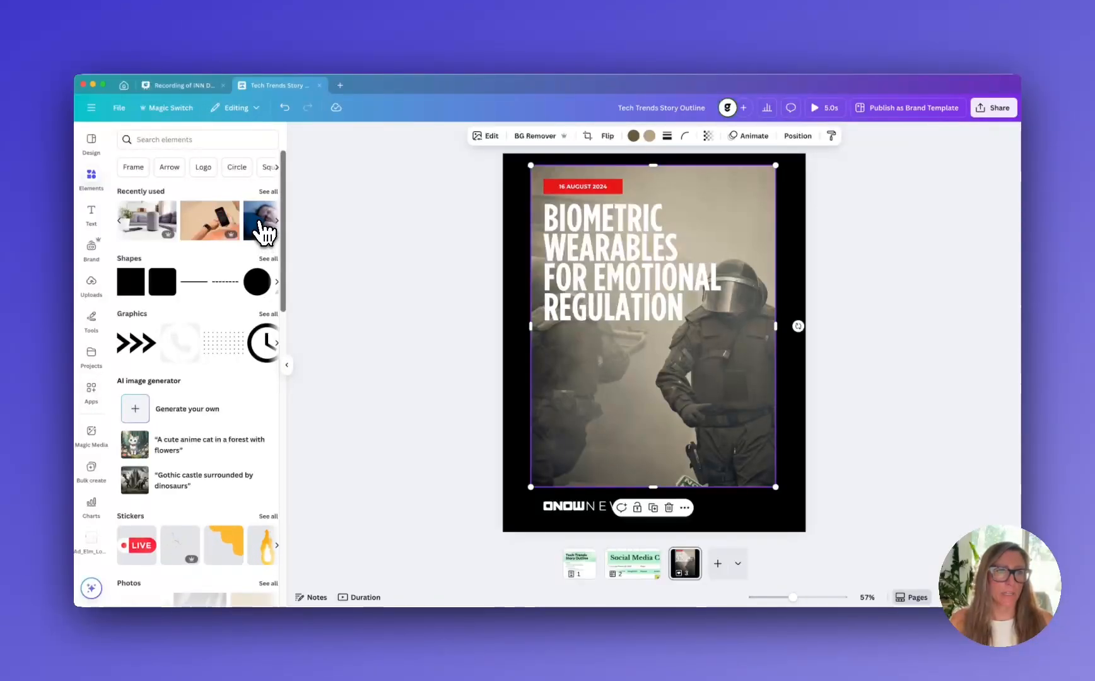
{"action": "left_click_drag", "start_coordinate": [264, 232], "coordinate": [598, 372]}
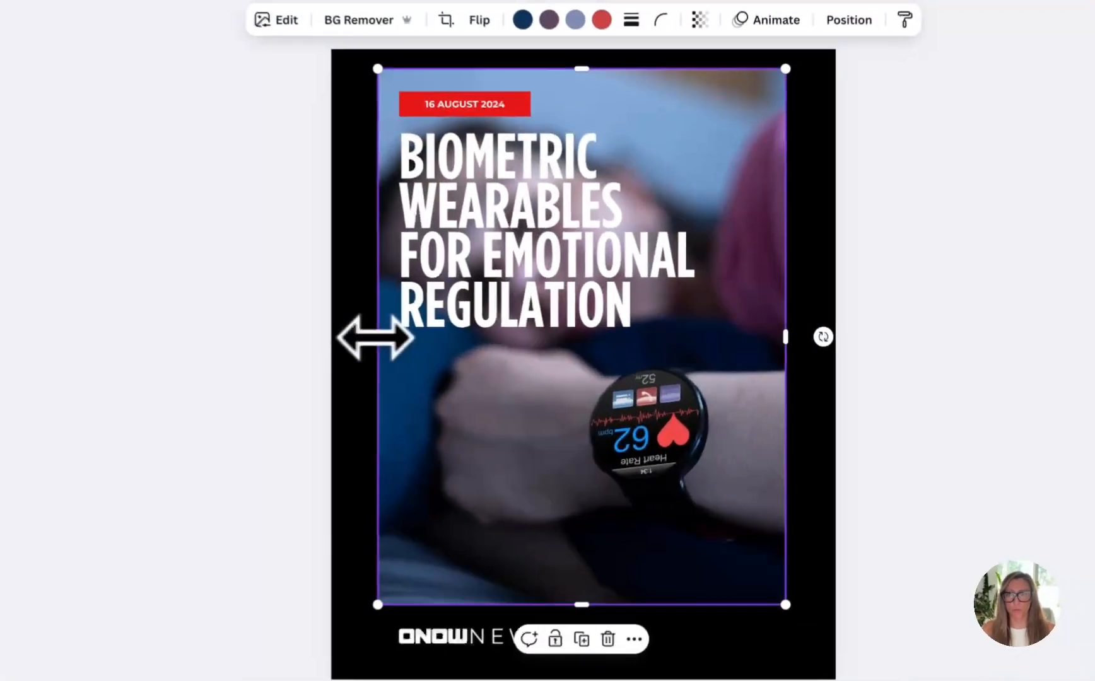
{"action": "left_click_drag", "start_coordinate": [529, 326], "coordinate": [514, 325]}
{"action": "left_click_drag", "start_coordinate": [343, 336], "coordinate": [345, 335]}
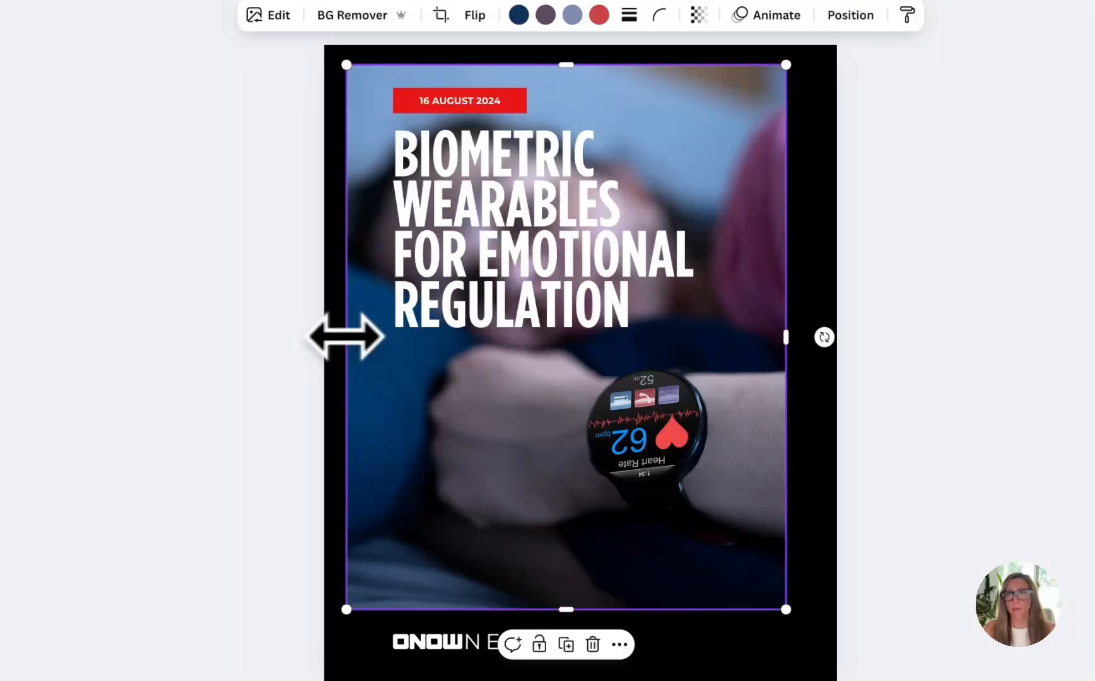
{"action": "left_click_drag", "start_coordinate": [786, 337], "coordinate": [815, 338]}
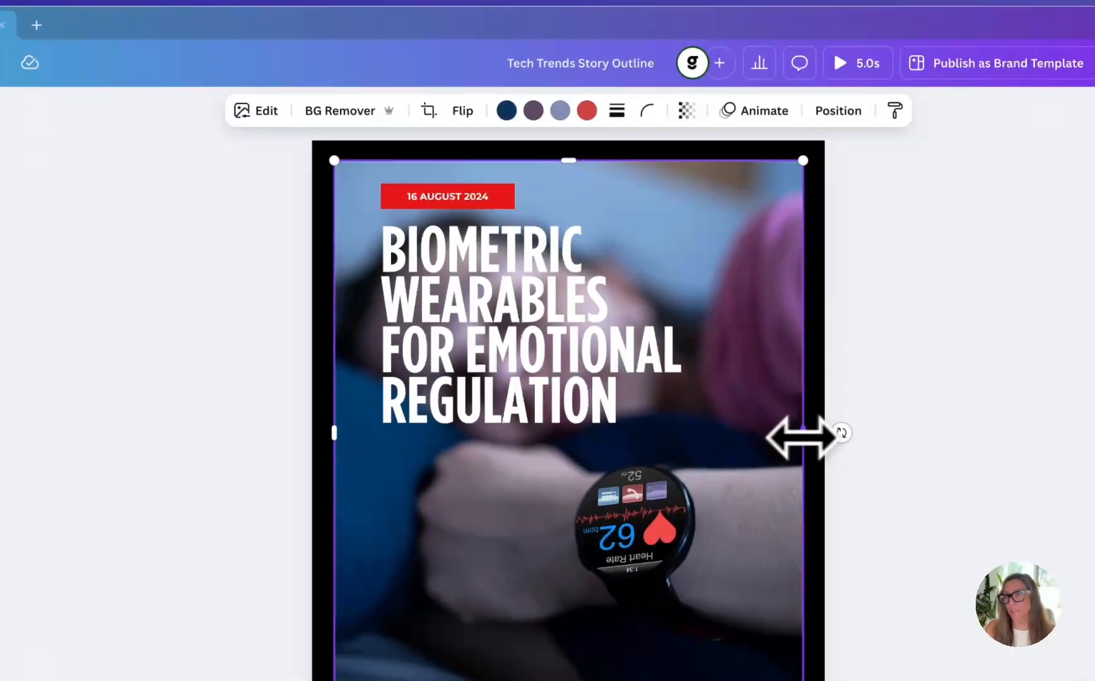
{"action": "mouse_move", "coordinate": [802, 436]}
{"action": "left_mouse_down"}
{"action": "mouse_move", "coordinate": [715, 439]}
{"action": "mouse_move", "coordinate": [798, 436]}
{"action": "left_mouse_up"}
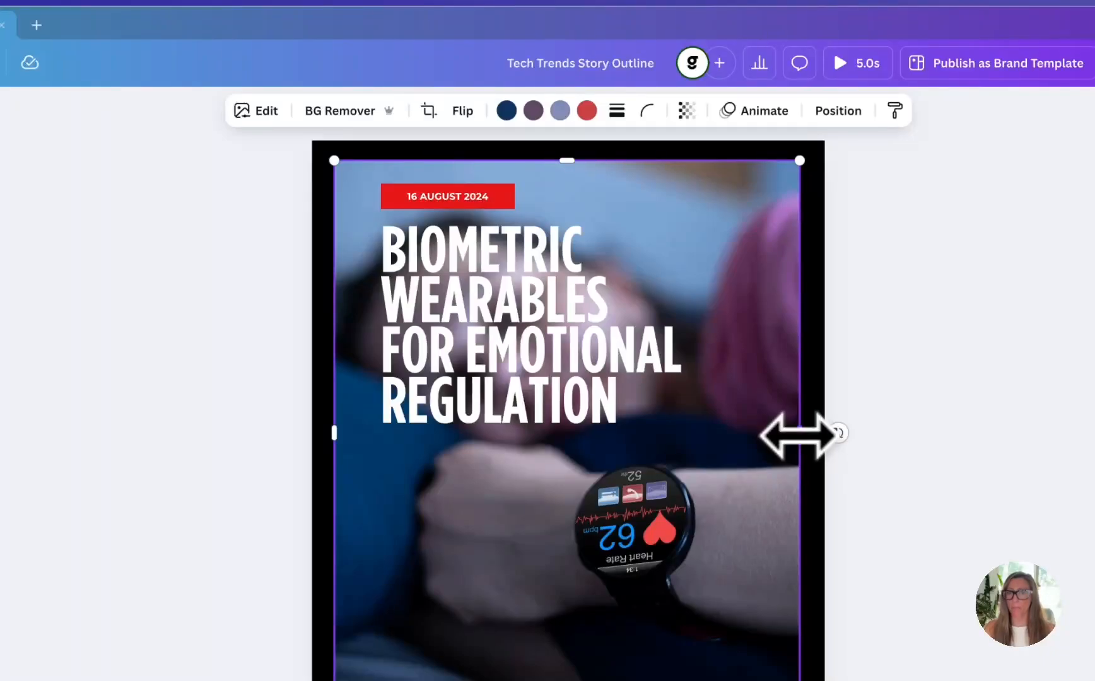
Move the red date label and the headline together slightly left, closer to the photo's left edge
{"action": "left_click", "coordinate": [476, 203]}
{"action": "left_click", "coordinate": [464, 313], "text": "shift"}
{"action": "left_click_drag", "start_coordinate": [464, 313], "coordinate": [403, 292]}
{"action": "key", "text": "super+z"}
{"action": "left_click", "coordinate": [406, 187], "text": "shift"}
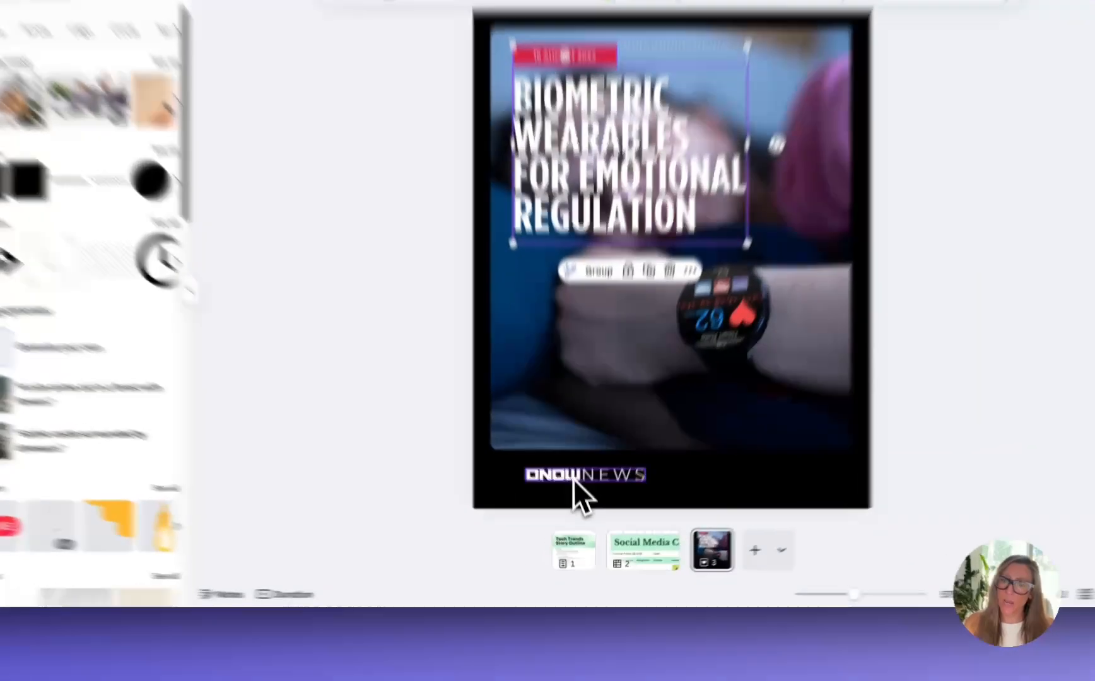
Align the ONOW News logo with the headline's left edge and enlarge it slightly
{"action": "left_click", "coordinate": [580, 505]}
{"action": "mouse_move", "coordinate": [548, 441]}
{"action": "left_mouse_down"}
{"action": "mouse_move", "coordinate": [567, 442]}
{"action": "mouse_move", "coordinate": [551, 438]}
{"action": "left_mouse_up"}
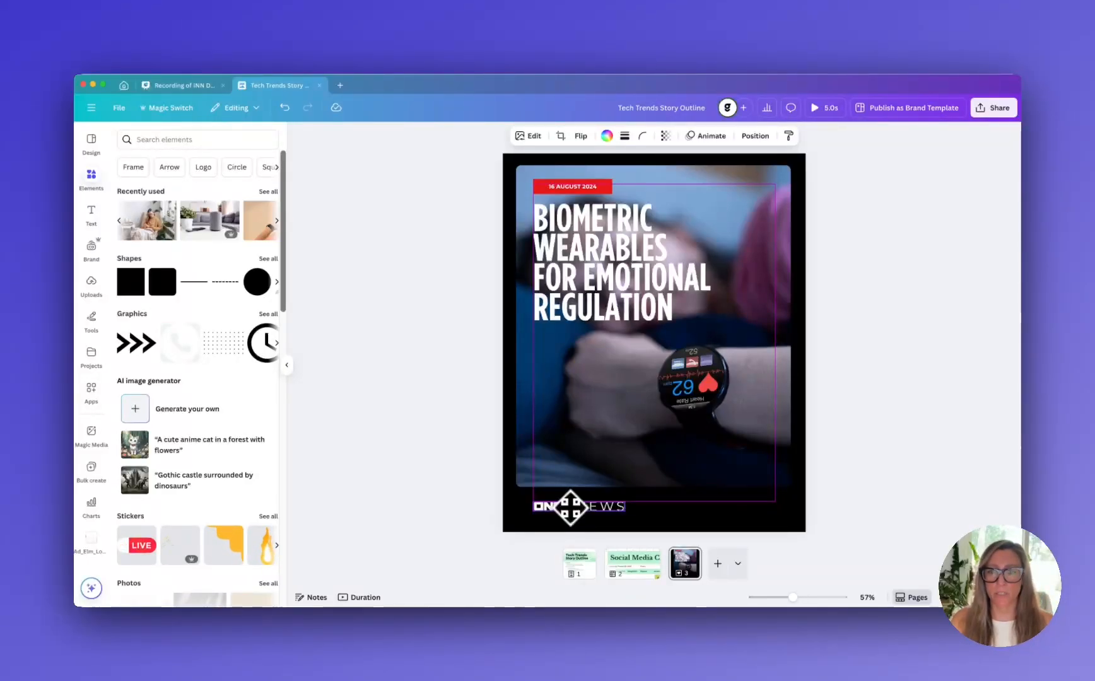
{"action": "left_click_drag", "start_coordinate": [570, 507], "coordinate": [570, 506]}
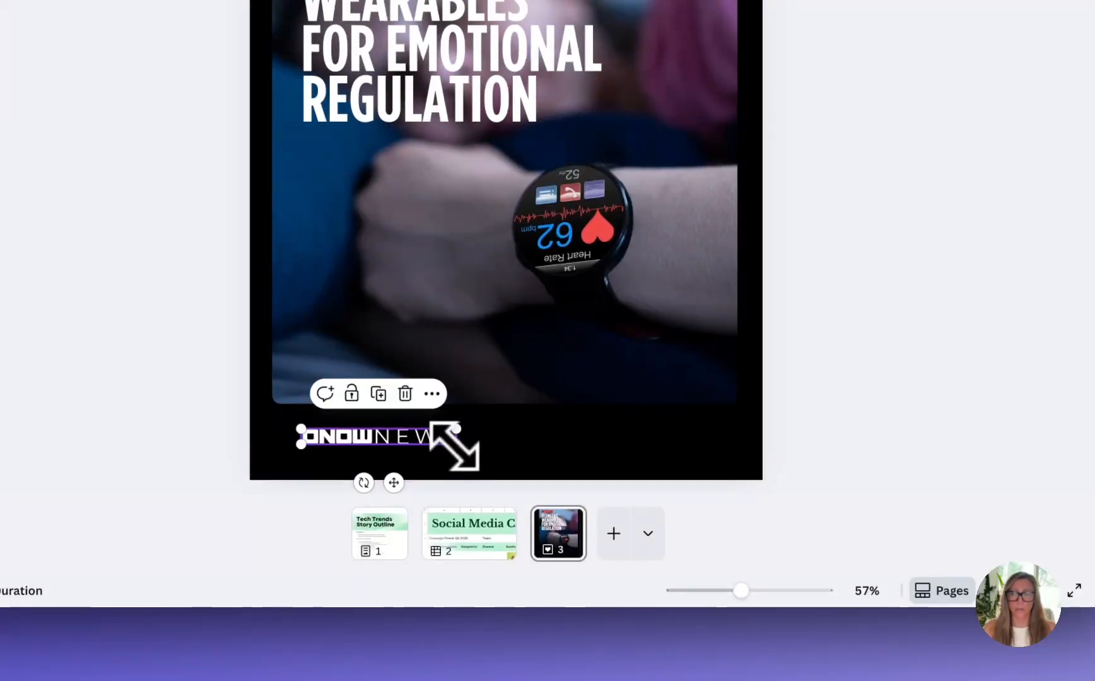
{"action": "left_click_drag", "start_coordinate": [455, 445], "coordinate": [493, 447]}
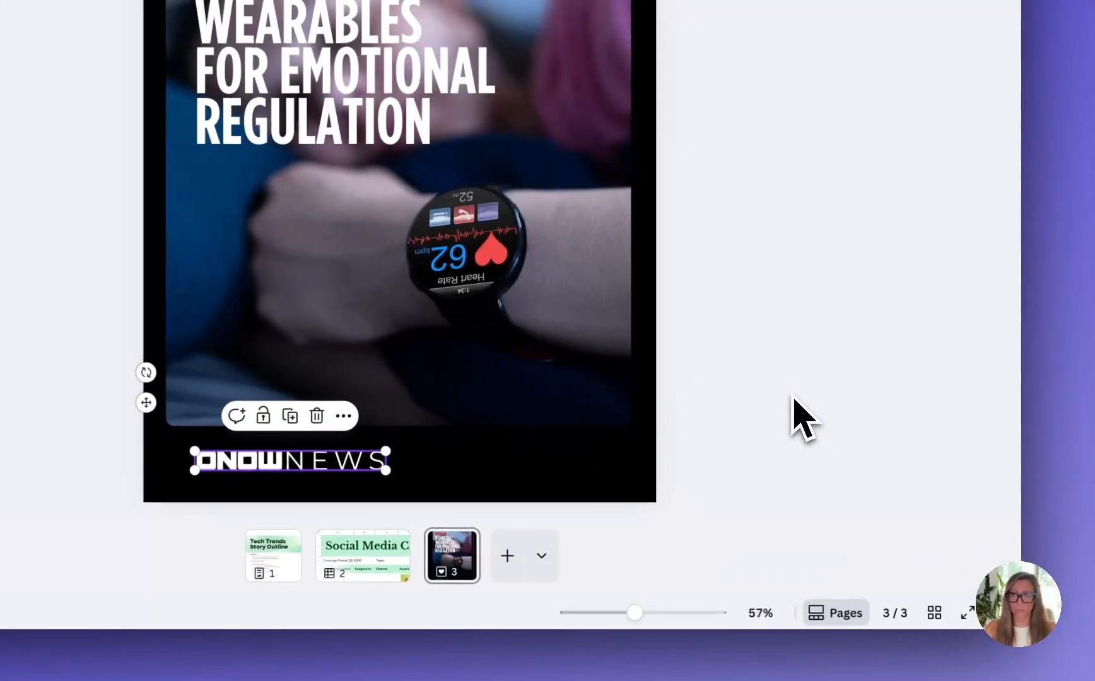
{"action": "left_click", "coordinate": [902, 389]}
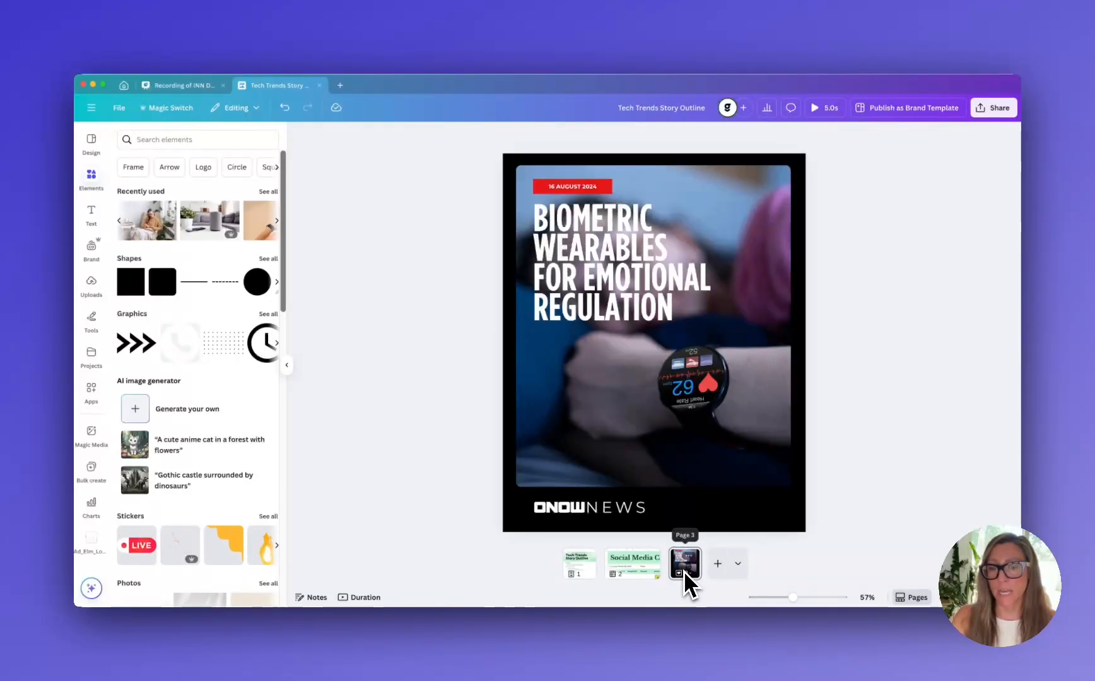
Add a fourth page to the design in a square social media format
{"action": "left_click", "coordinate": [717, 563]}
{"action": "left_click", "coordinate": [760, 565]}
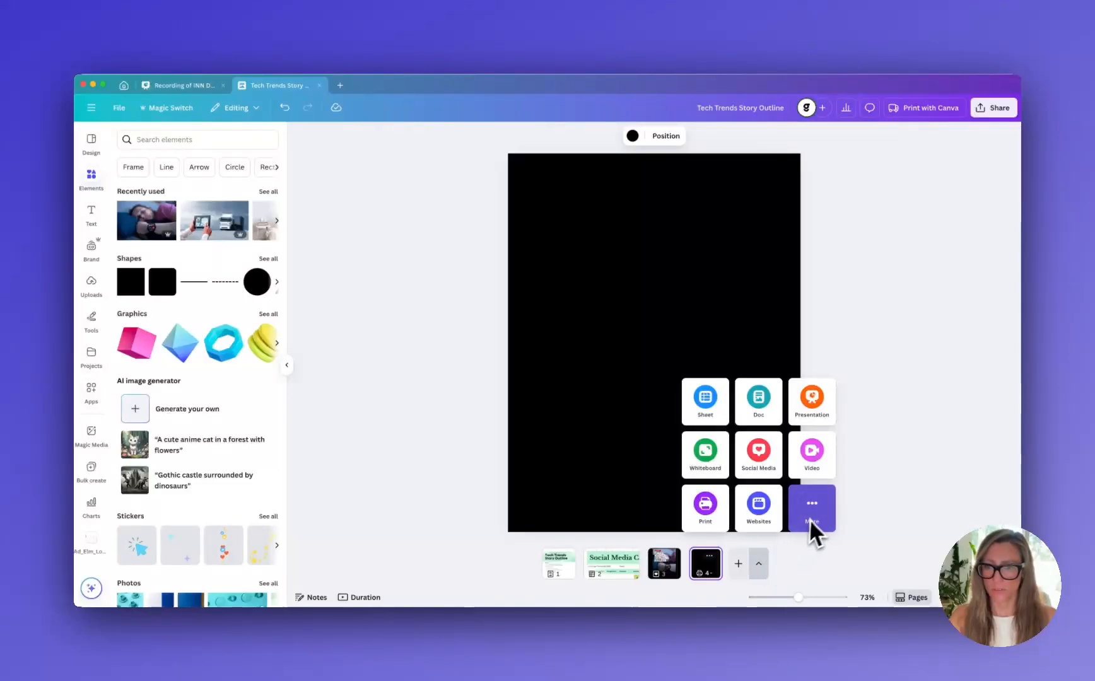
{"action": "left_click", "coordinate": [770, 467]}
{"action": "scroll", "coordinate": [763, 461], "scroll_direction": "down", "scroll_amount": 3}
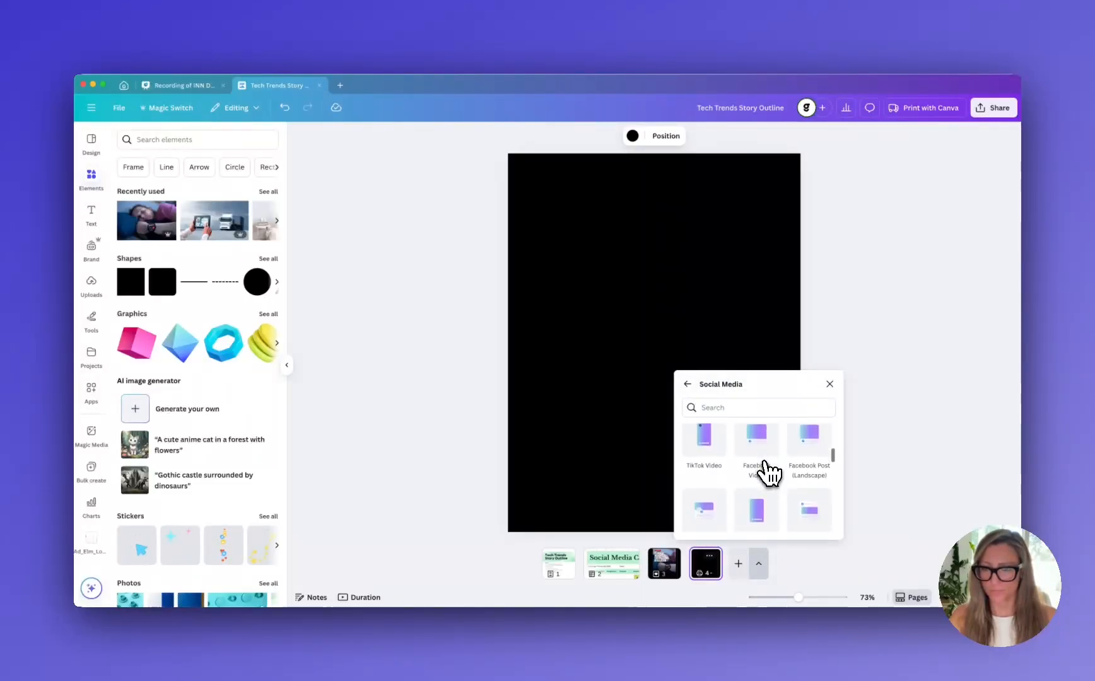
{"action": "scroll", "coordinate": [763, 460], "scroll_direction": "up", "scroll_amount": 1}
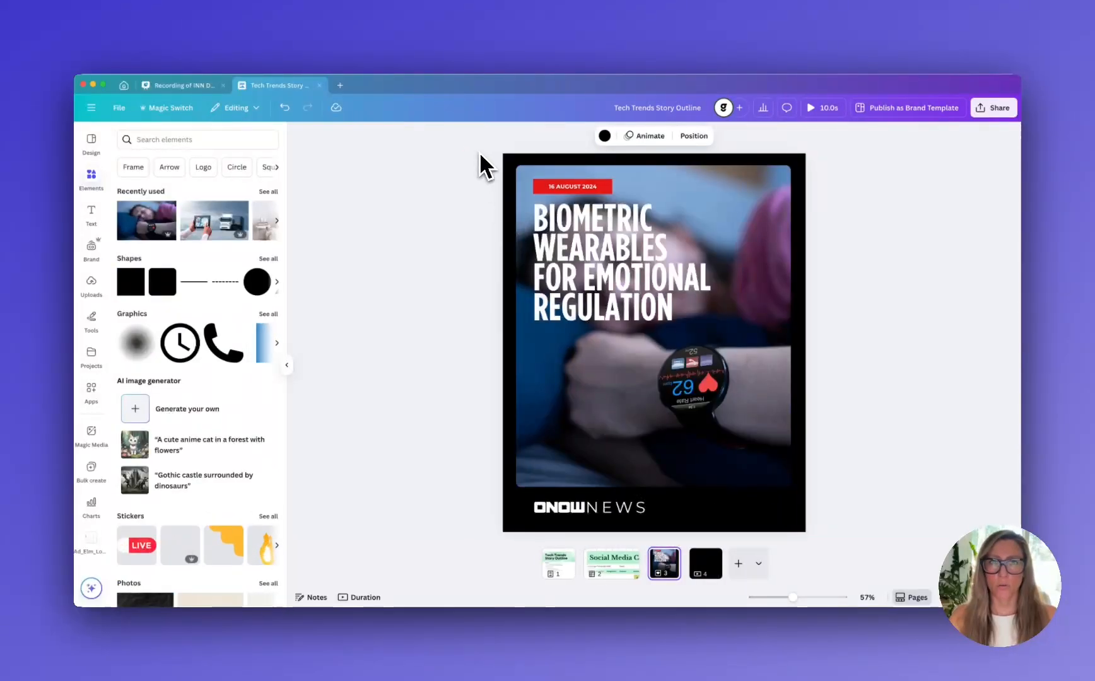
Copy all elements of the portrait post on page 3 onto the blank square page 4
{"action": "key", "text": "ctrl+a"}
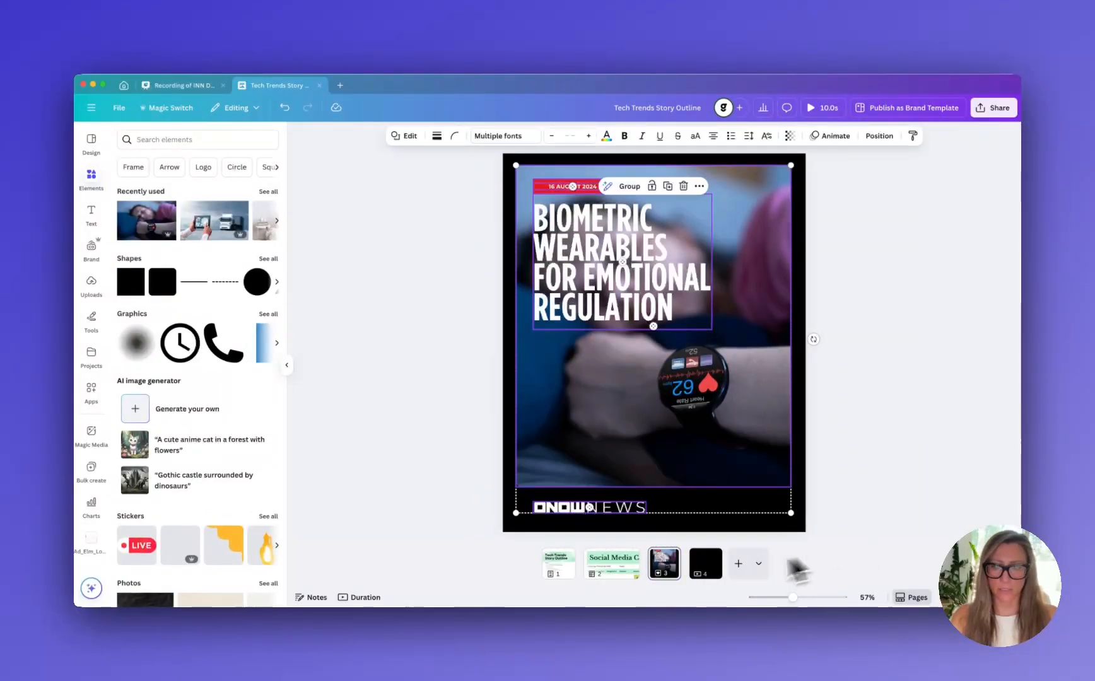
{"action": "left_click", "coordinate": [711, 571]}
{"action": "key", "text": "ctrl+v"}
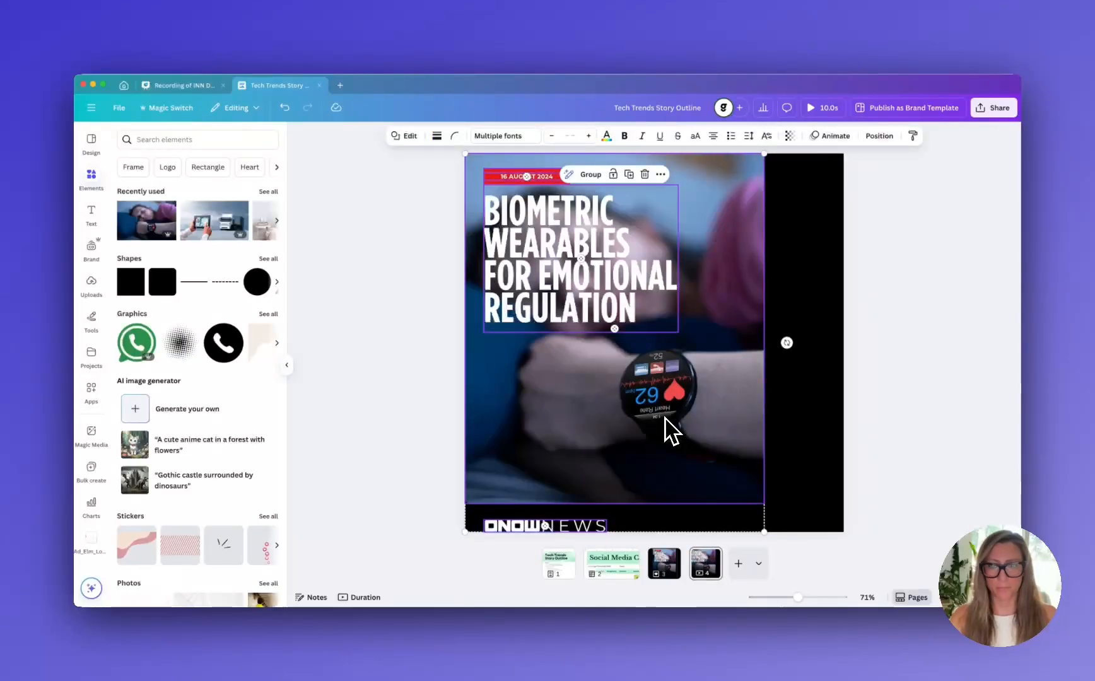
Scale the copied elements down together and place them near the square page's left edge with an even black border
{"action": "left_click_drag", "start_coordinate": [679, 416], "coordinate": [721, 414]}
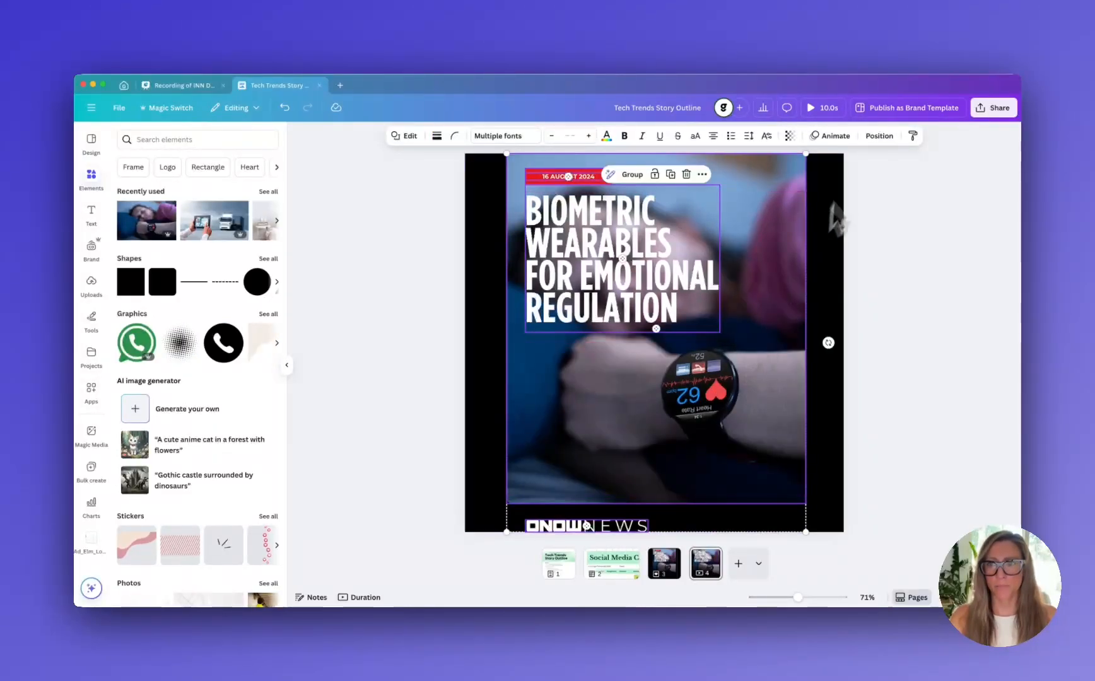
{"action": "left_click_drag", "start_coordinate": [806, 154], "coordinate": [771, 196]}
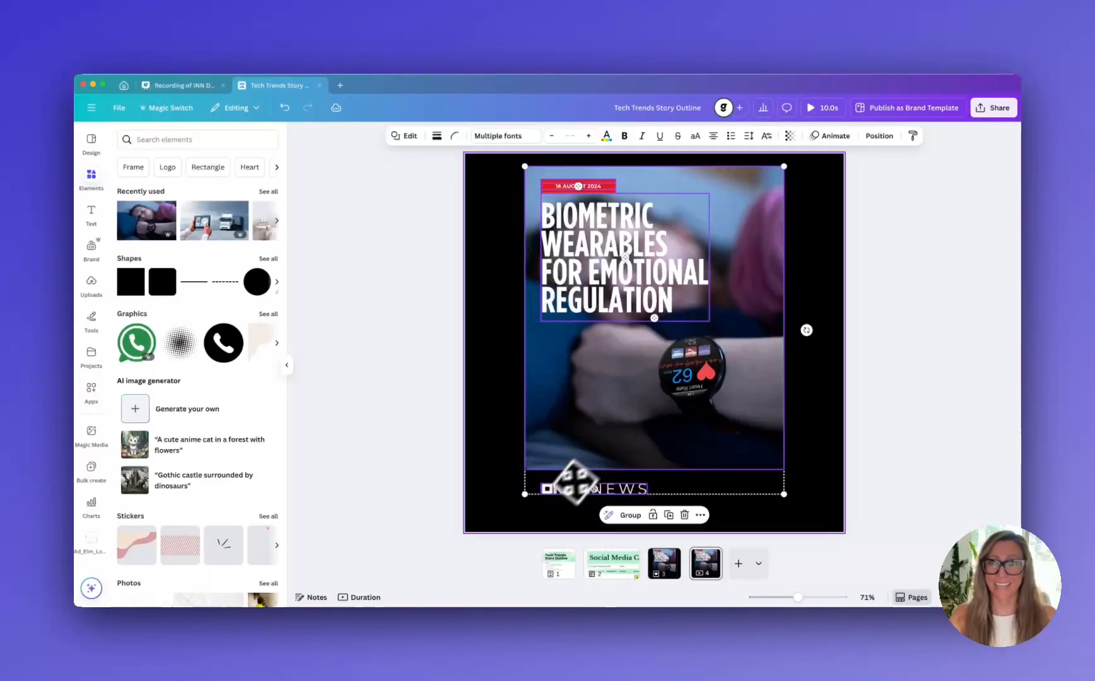
{"action": "left_click_drag", "start_coordinate": [524, 494], "coordinate": [501, 521]}
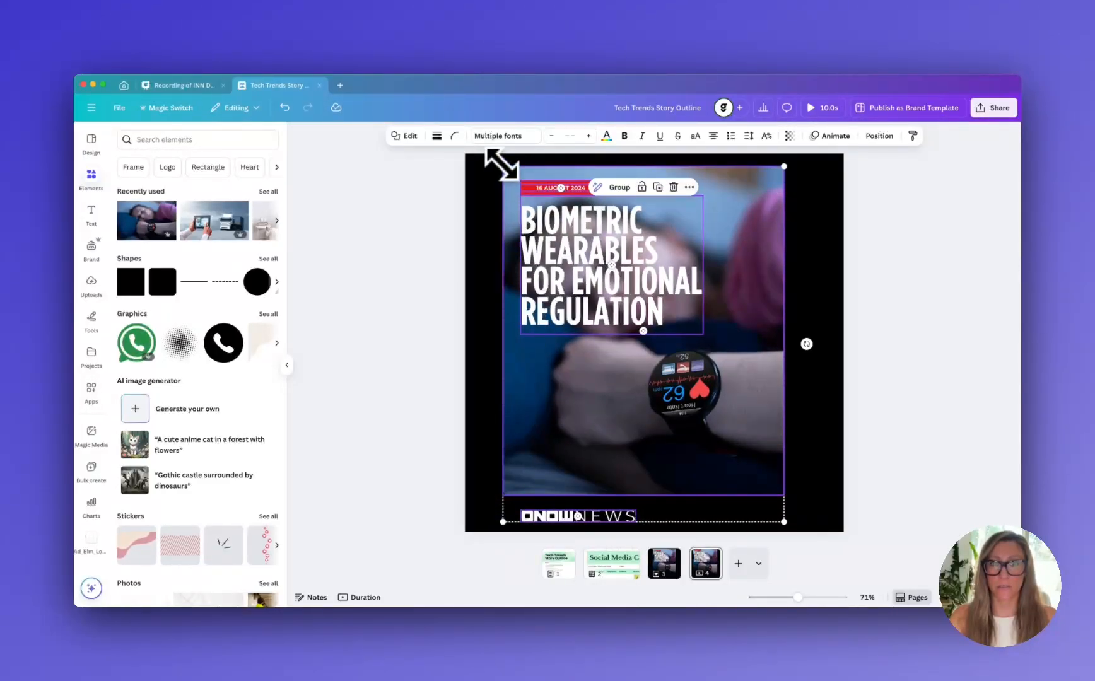
{"action": "left_click_drag", "start_coordinate": [510, 181], "coordinate": [486, 175]}
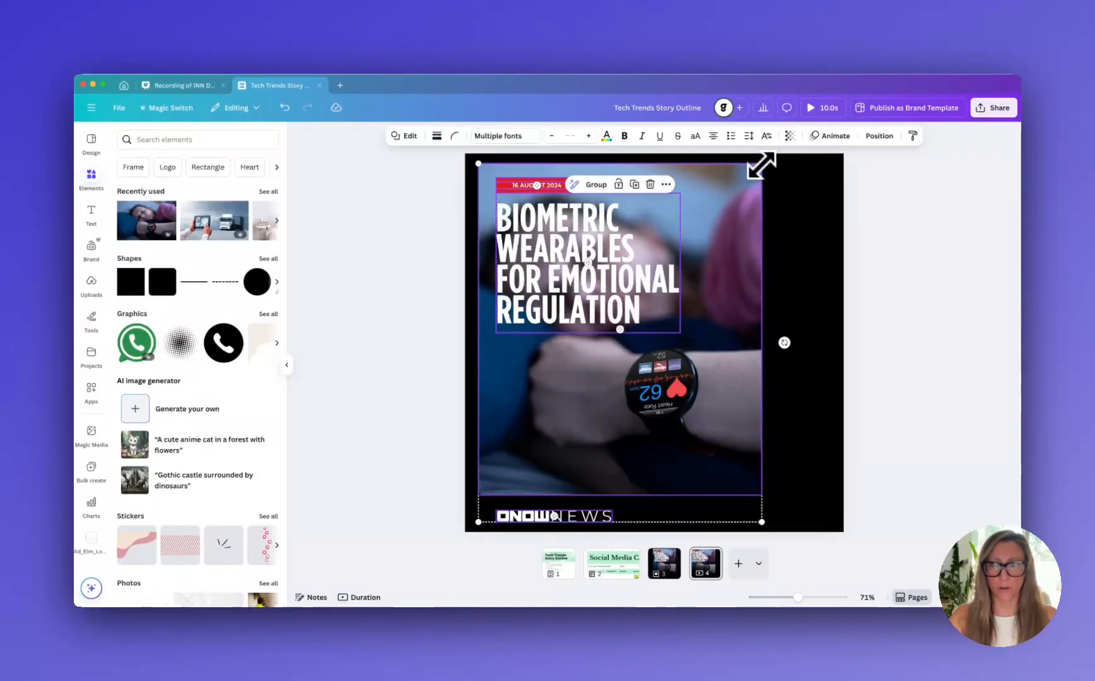
{"action": "left_click_drag", "start_coordinate": [760, 165], "coordinate": [758, 169]}
{"action": "left_click", "coordinate": [787, 222]}
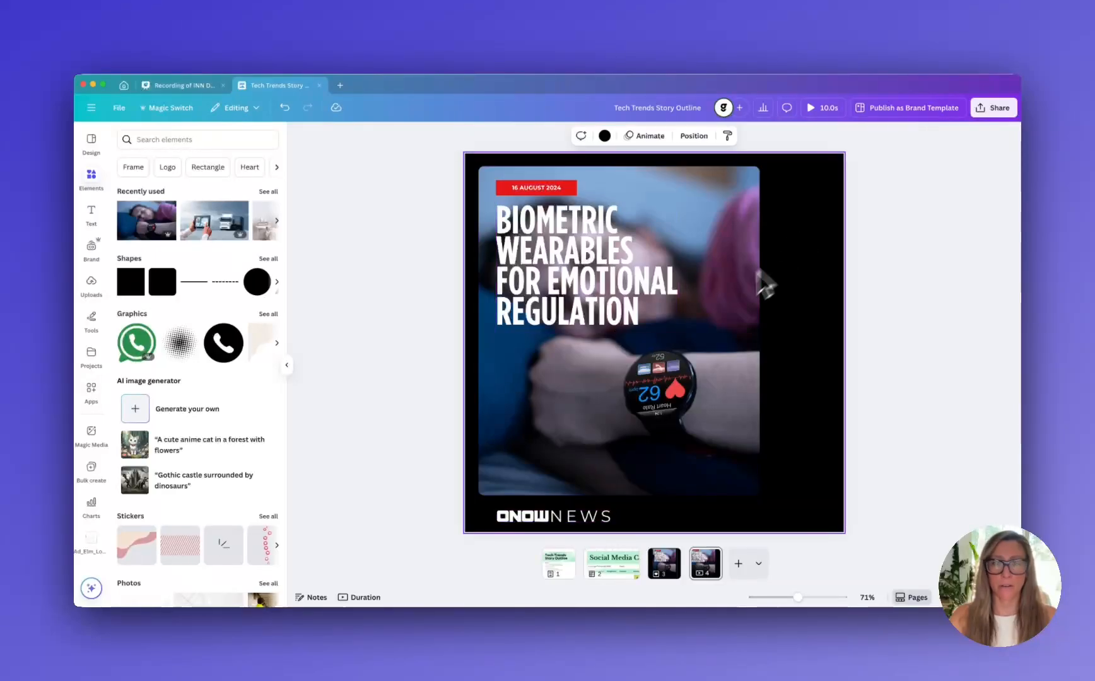
Widen the smartwatch photo across the square page, leaving a narrow black border on the right
{"action": "left_click", "coordinate": [722, 303]}
{"action": "left_click_drag", "start_coordinate": [760, 331], "coordinate": [828, 329]}
{"action": "left_click", "coordinate": [887, 374]}
Move the ONOW News logo on the square page slightly up, centring it in the black strip below the photo
{"action": "left_click", "coordinate": [532, 529]}
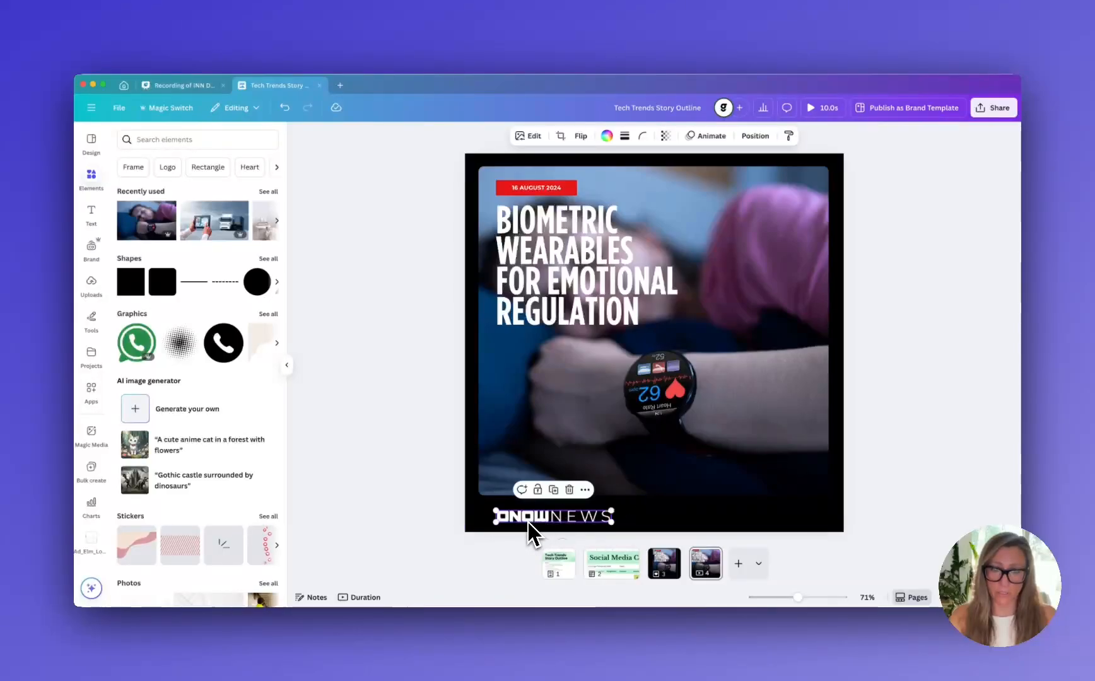
{"action": "left_click_drag", "start_coordinate": [533, 528], "coordinate": [526, 517]}
{"action": "left_click", "coordinate": [887, 466]}
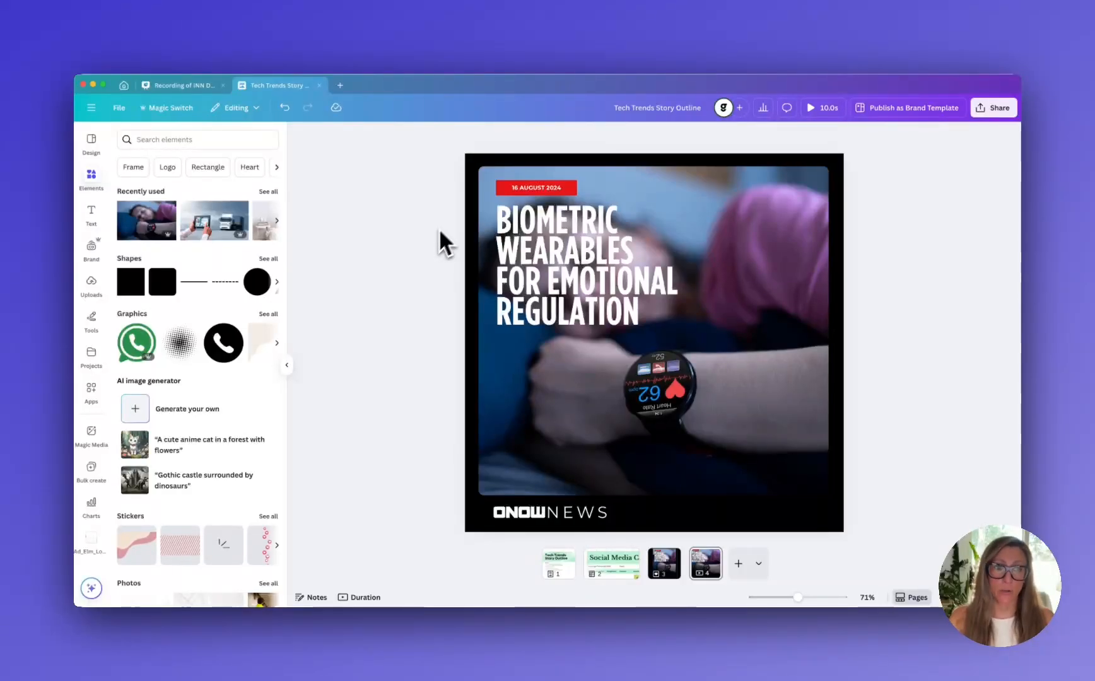
Select all elements on the square page 4 and bring up the Magic Animate styles for the whole design
{"action": "left_click", "coordinate": [287, 365]}
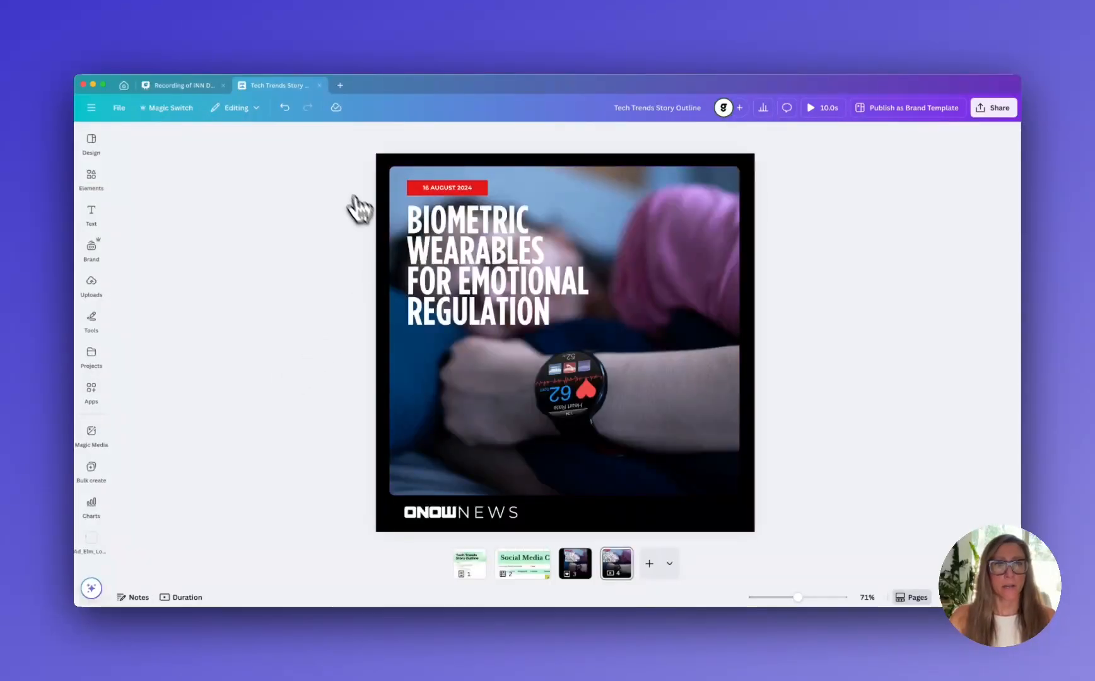
{"action": "left_click_drag", "start_coordinate": [327, 144], "coordinate": [874, 549]}
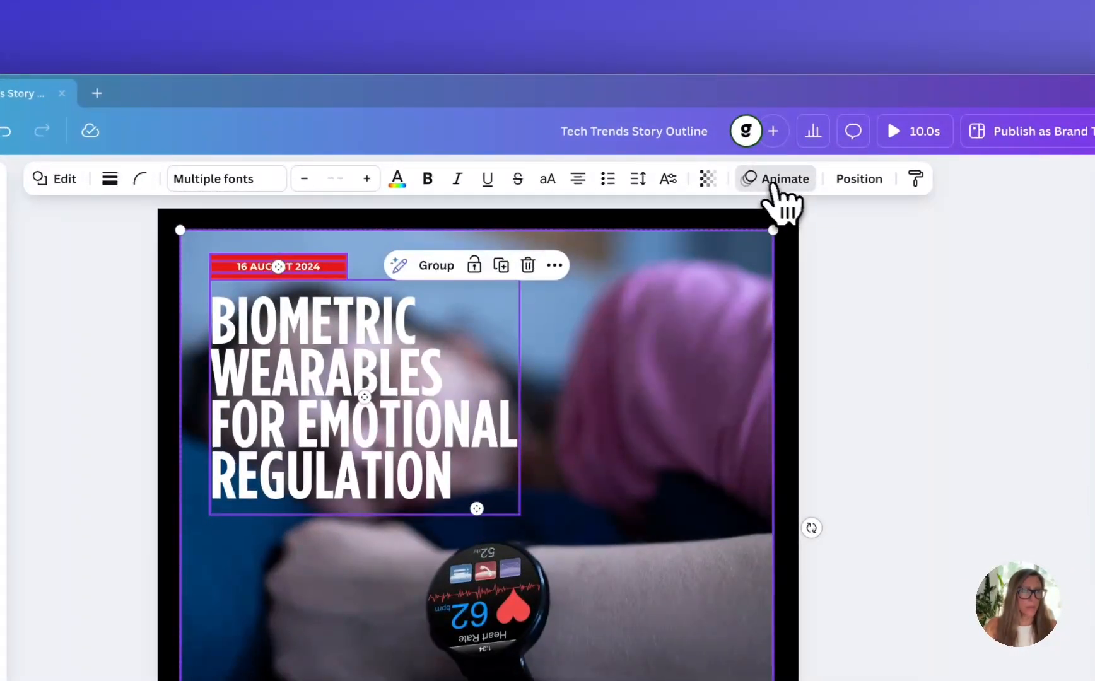
{"action": "left_click", "coordinate": [776, 180]}
{"action": "left_click", "coordinate": [212, 227]}
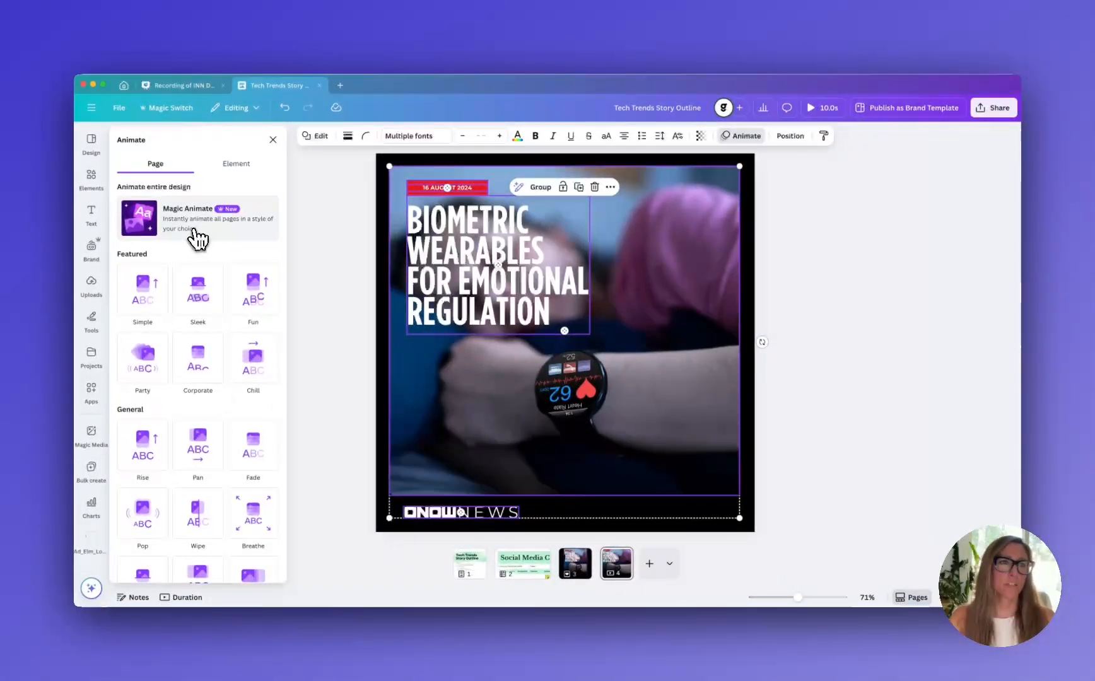
{"action": "left_click", "coordinate": [278, 340]}
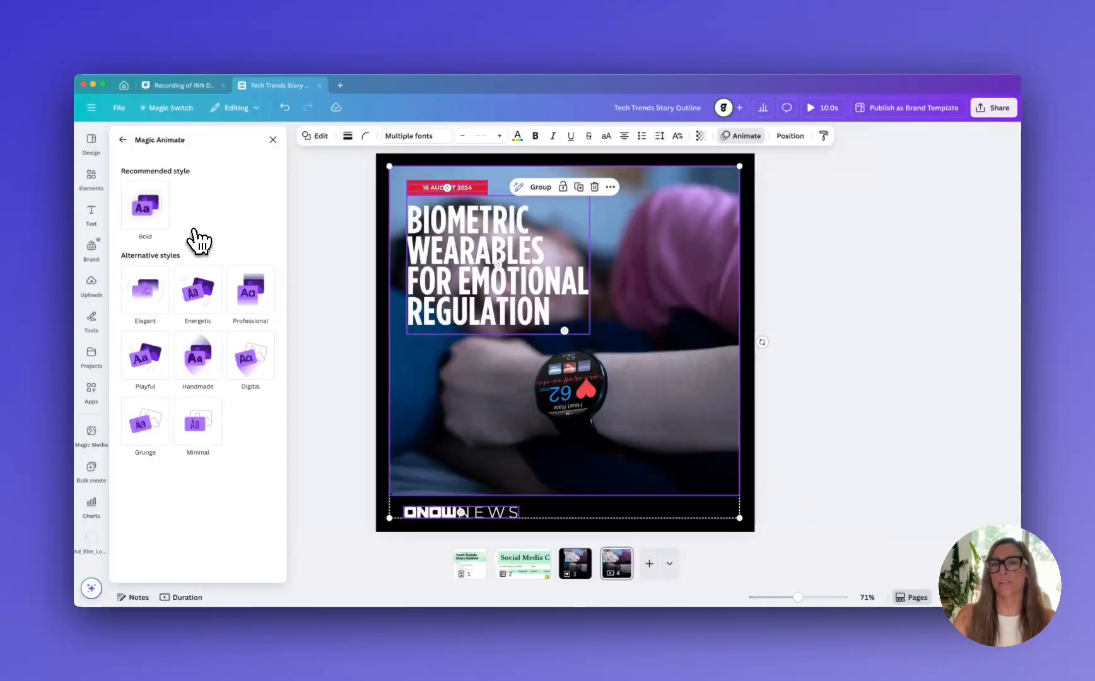
Compare the Bold, Elegant, Professional, Digital and Handmade animation styles and apply Energetic to the design
{"action": "left_click", "coordinate": [158, 217]}
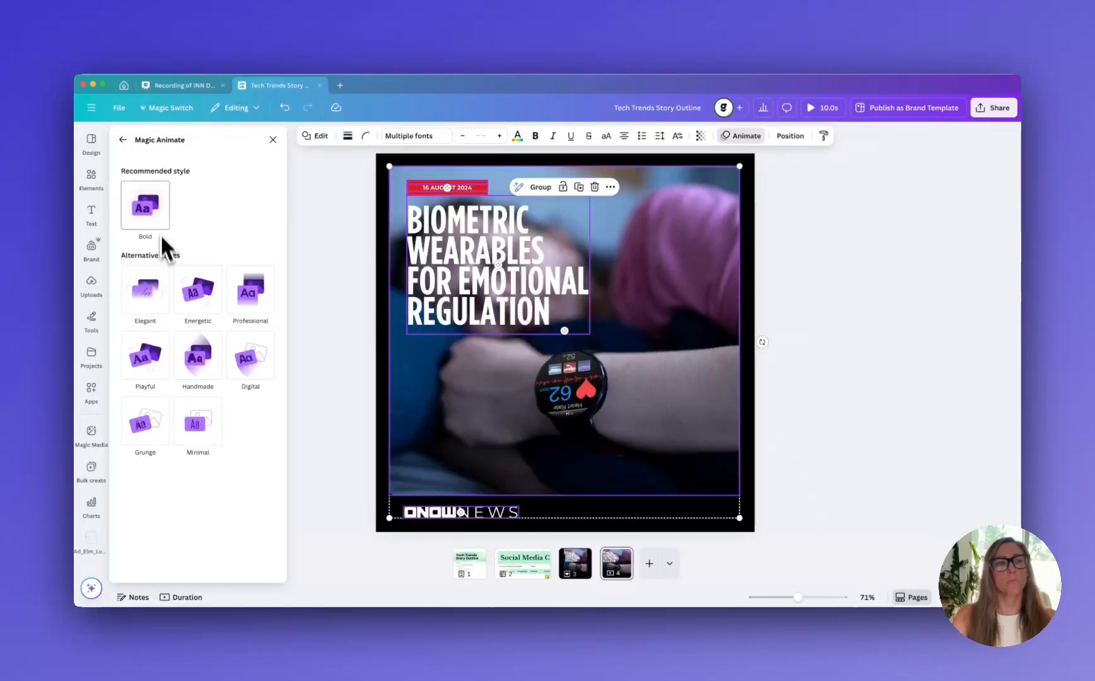
{"action": "left_click", "coordinate": [163, 299]}
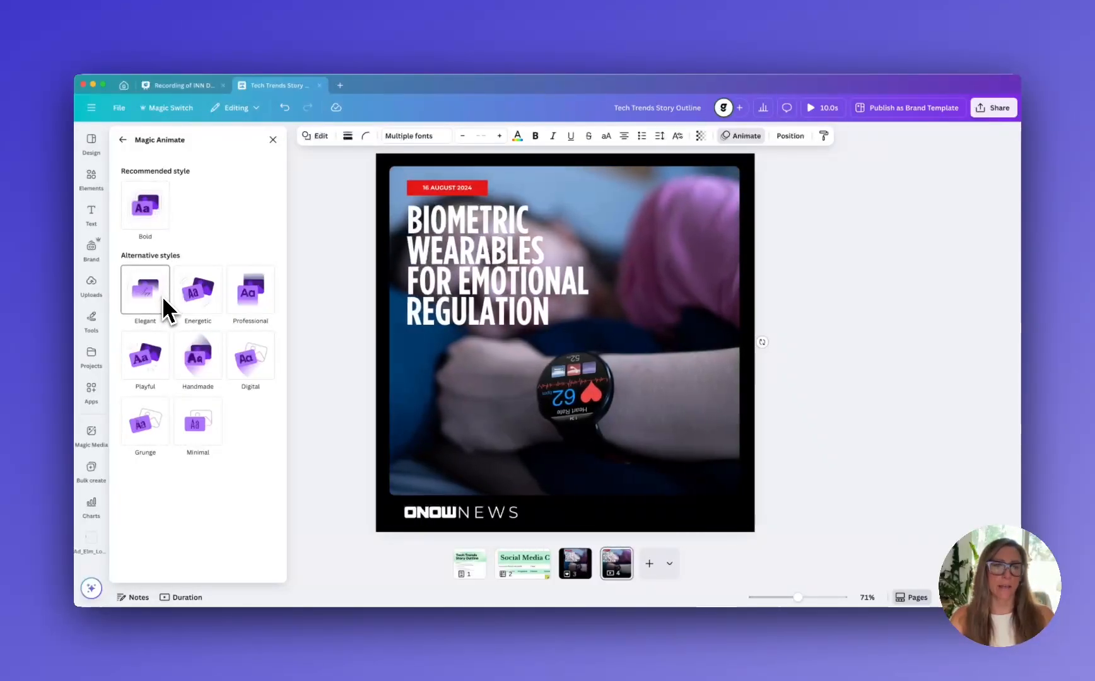
{"action": "left_click", "coordinate": [198, 308]}
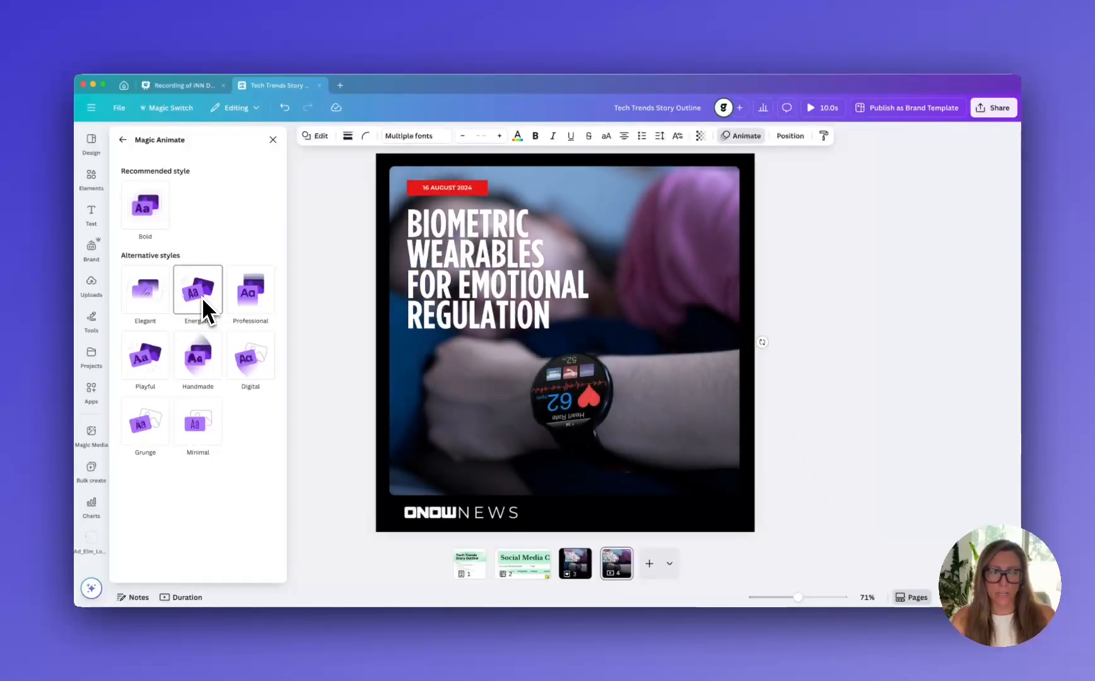
{"action": "left_click", "coordinate": [255, 291]}
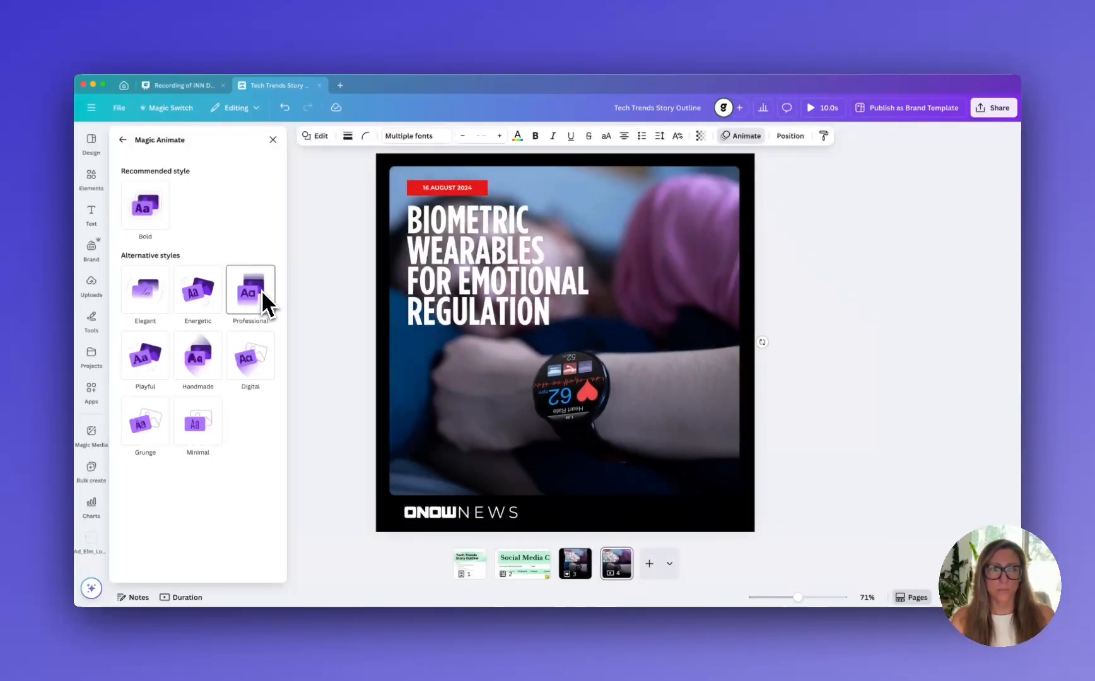
{"action": "left_click", "coordinate": [246, 361]}
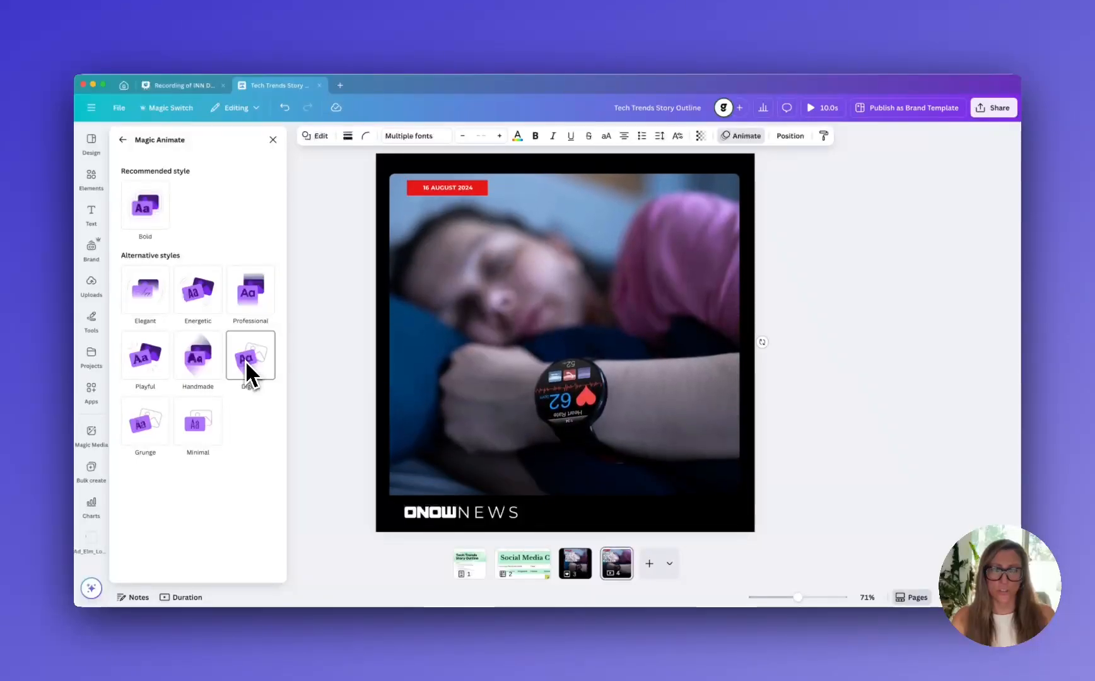
{"action": "left_click", "coordinate": [214, 365]}
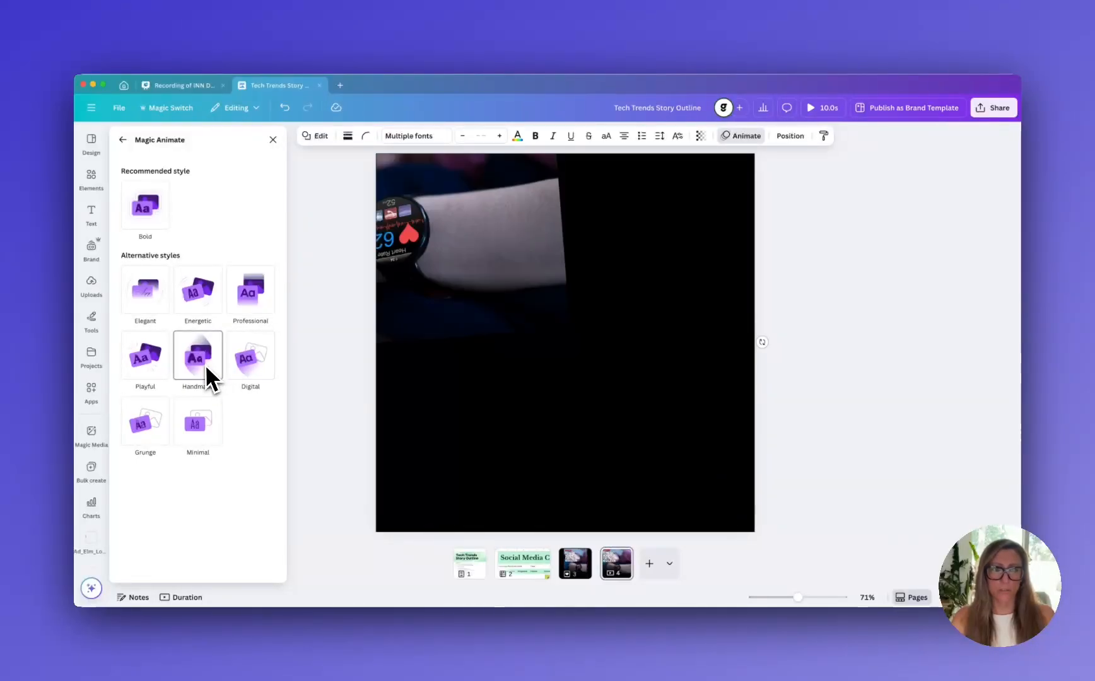
{"action": "left_click", "coordinate": [271, 290]}
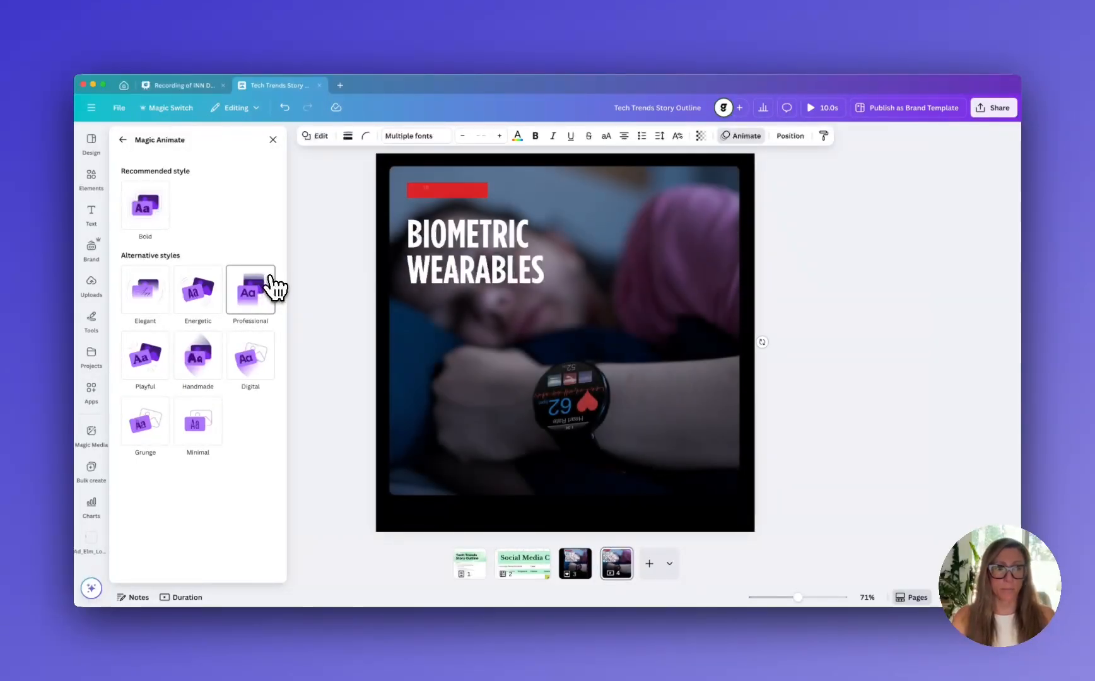
{"action": "left_click", "coordinate": [206, 291]}
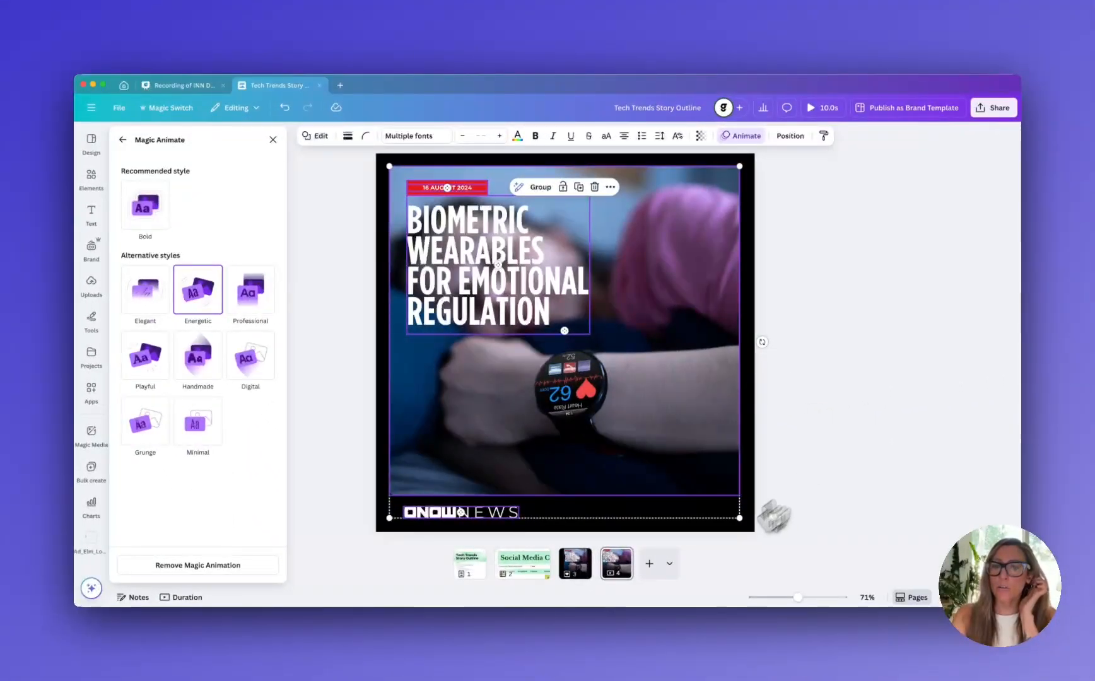
Play back the animated design from the square page 4 and return to the editor
{"action": "left_click", "coordinate": [613, 575]}
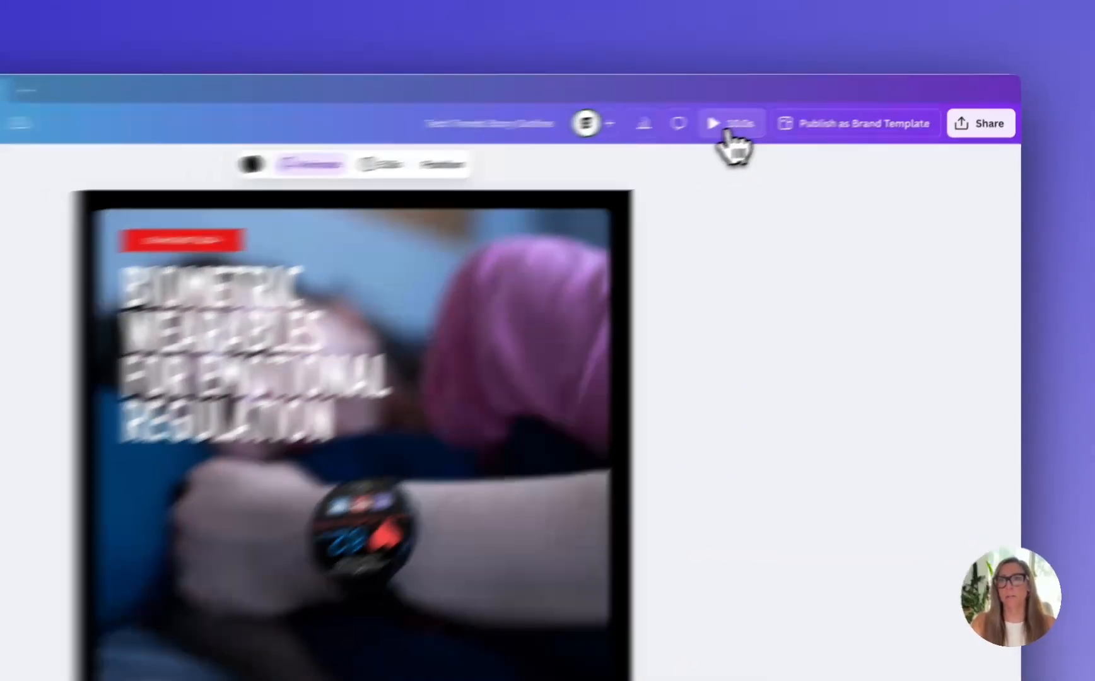
{"action": "left_click", "coordinate": [729, 129]}
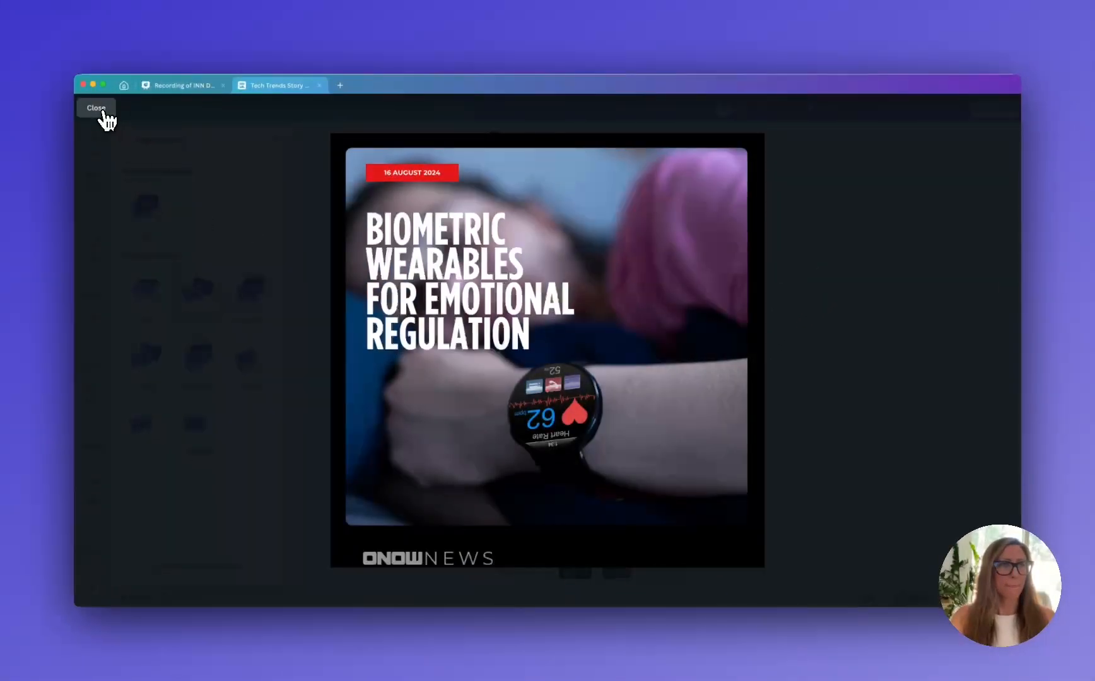
{"action": "left_click", "coordinate": [98, 109]}
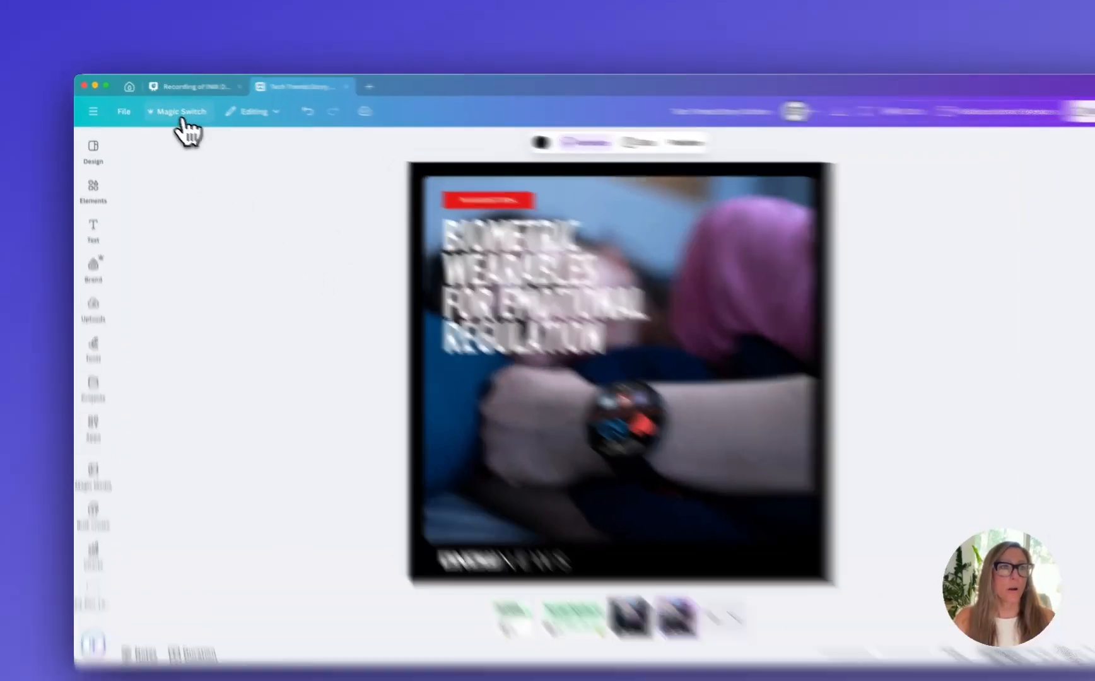
Start a Magic Switch translation of the design with Spanish as the target language
{"action": "left_click", "coordinate": [171, 112]}
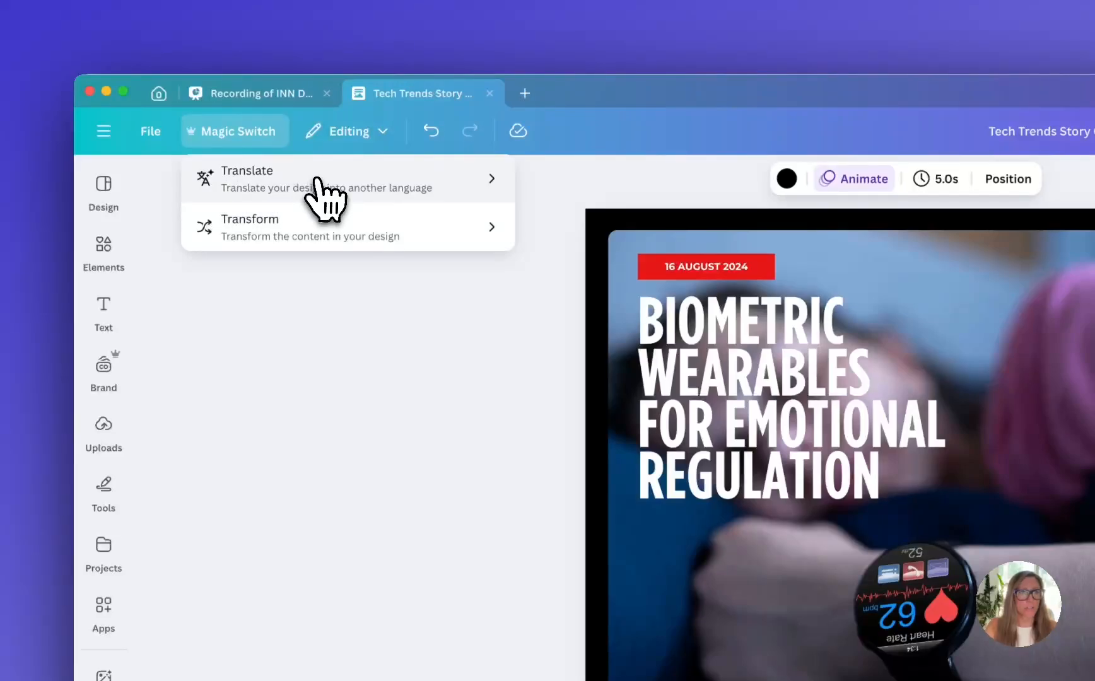
{"action": "left_click", "coordinate": [315, 177]}
{"action": "left_click", "coordinate": [312, 259]}
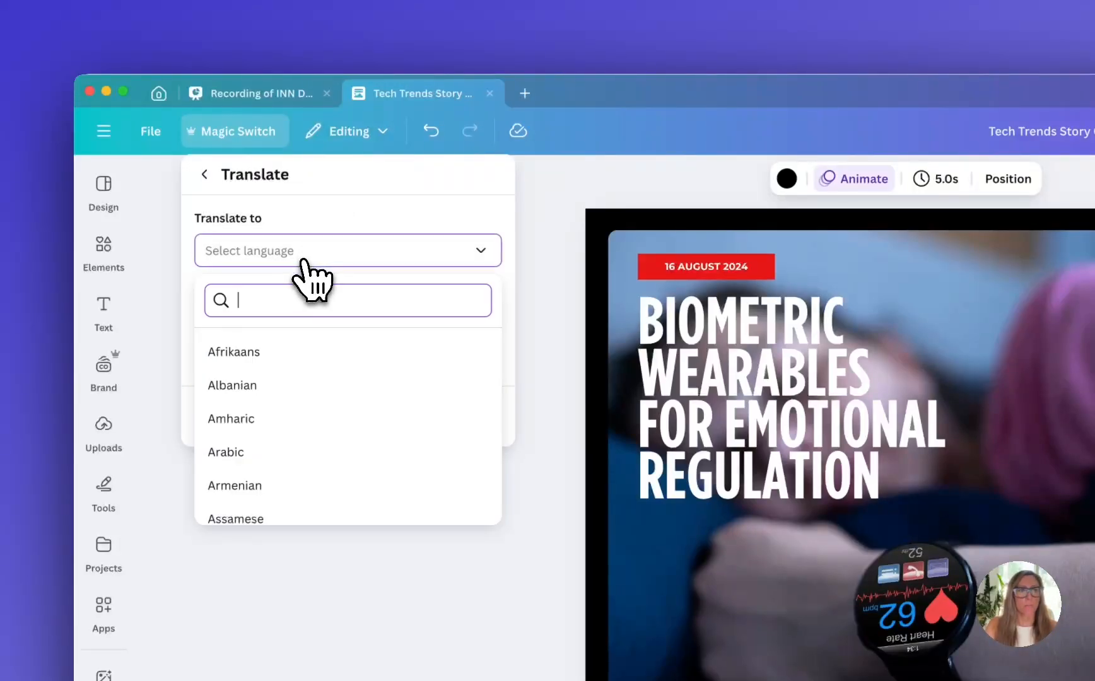
{"action": "scroll", "coordinate": [327, 447], "scroll_direction": "down", "scroll_amount": 1}
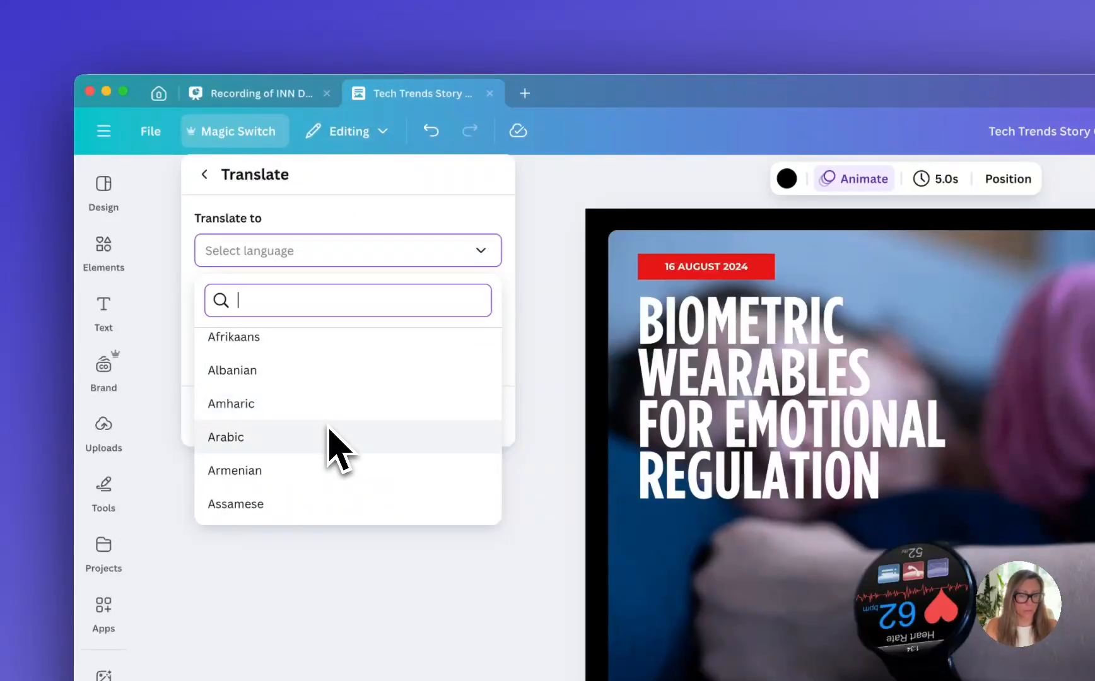
{"action": "type", "text": "spad"}
{"action": "key", "text": "BackSpace"}
{"action": "type", "text": "c"}
{"action": "key", "text": "BackSpace"}
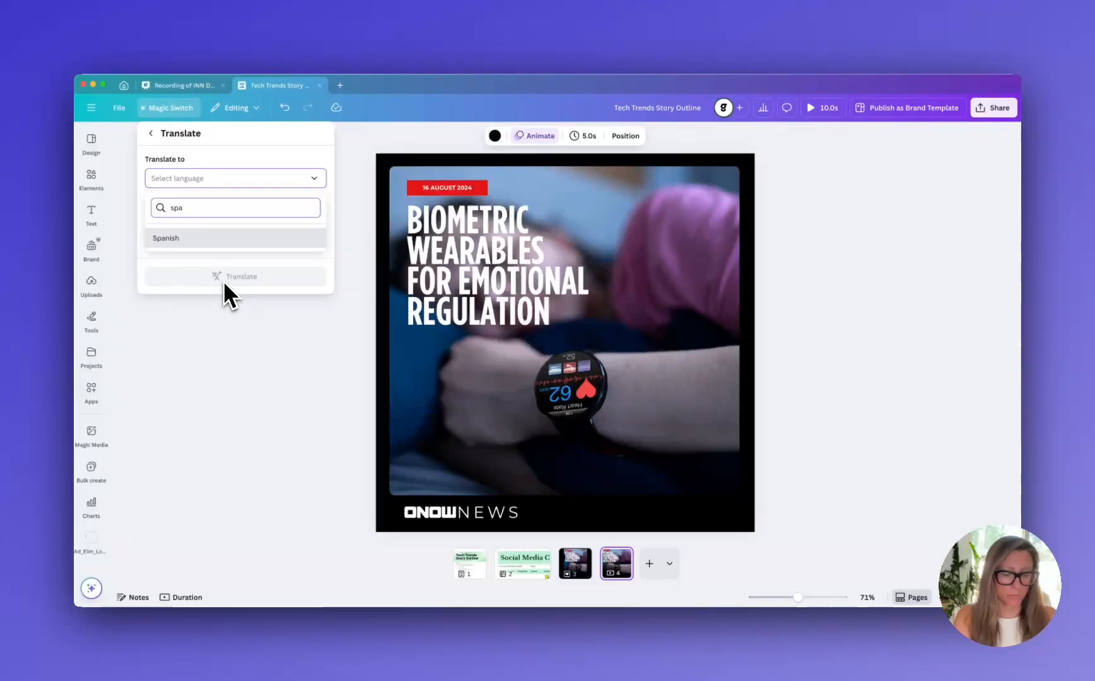
{"action": "type", "text": "n"}
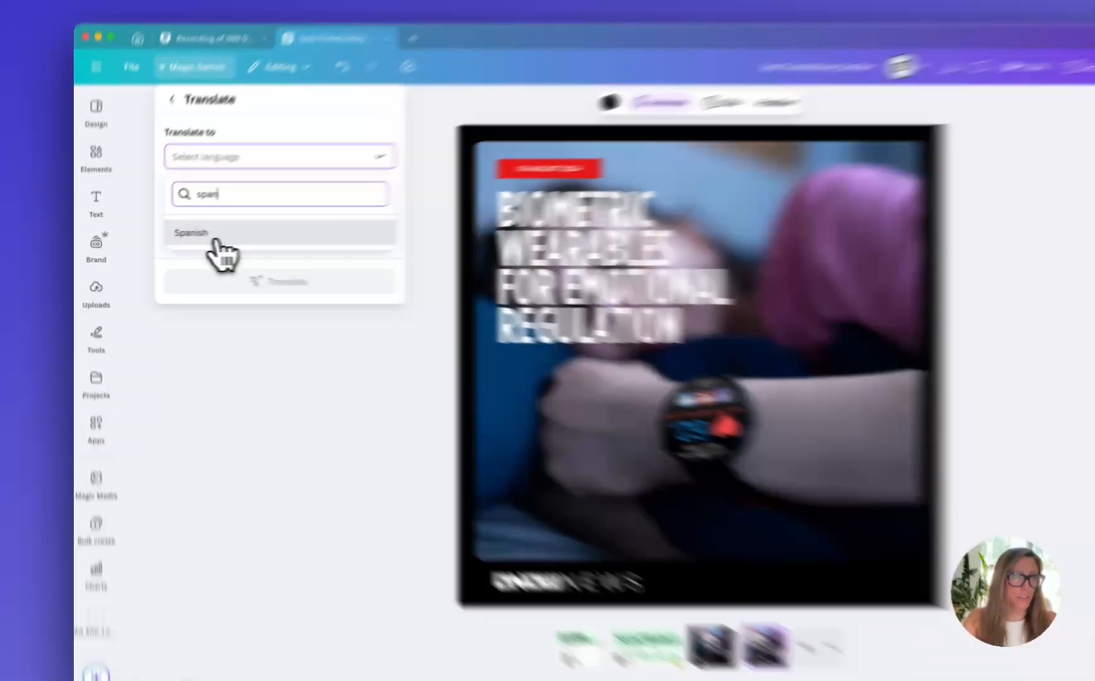
{"action": "left_click", "coordinate": [184, 239]}
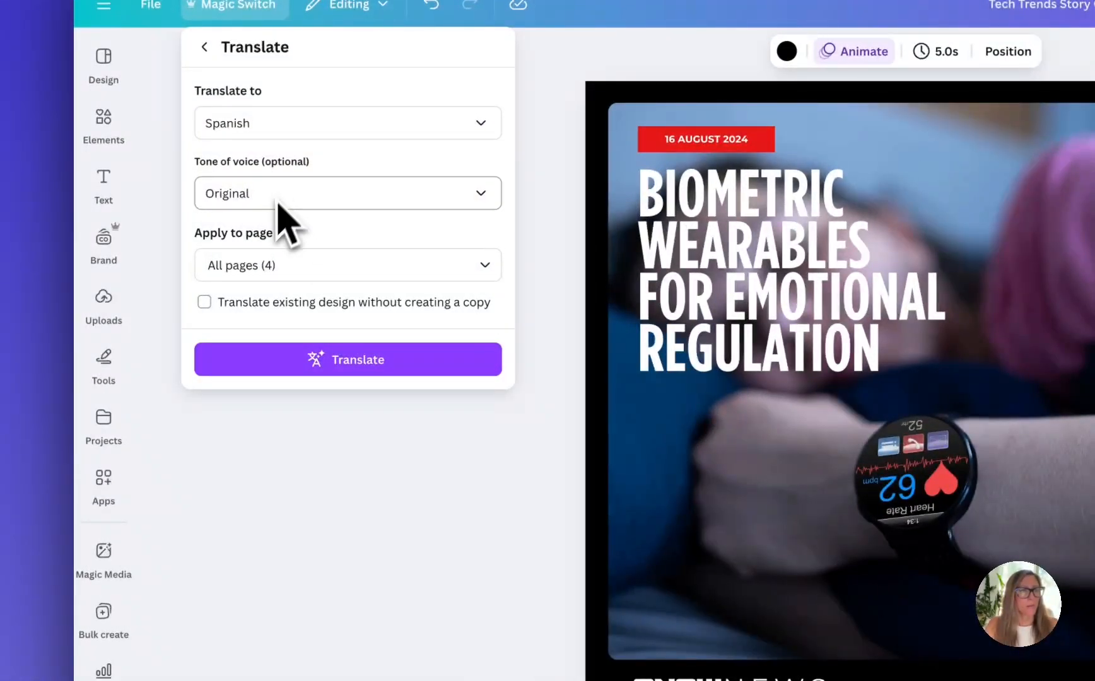
Limit the Spanish translation to pages 3 and 4
{"action": "left_click", "coordinate": [407, 265]}
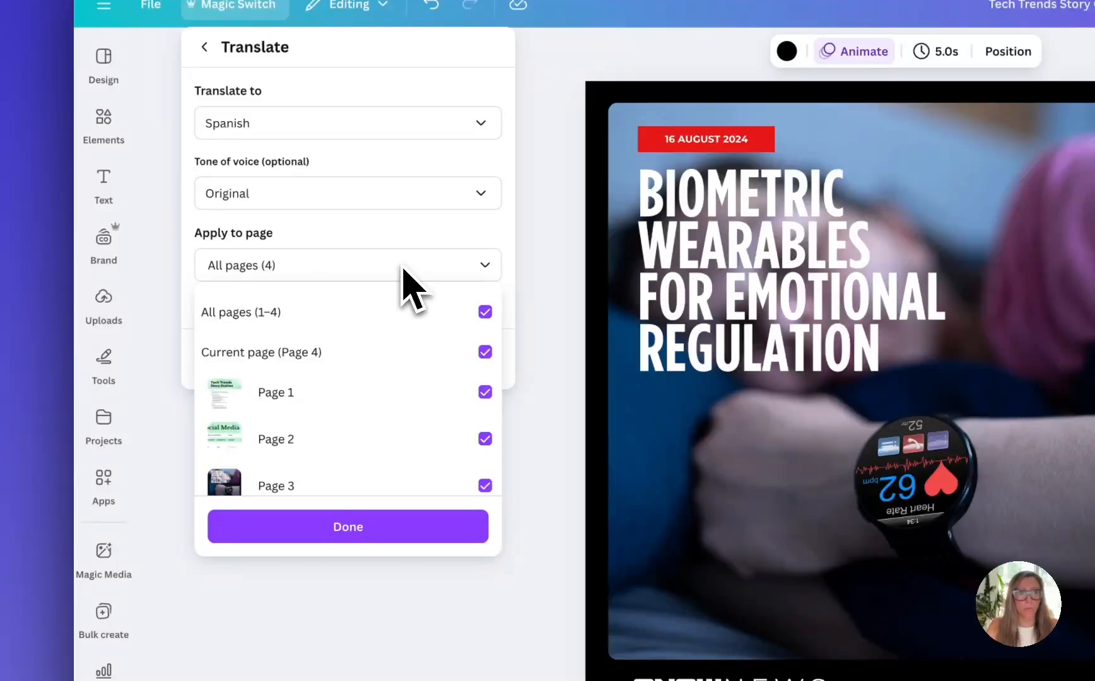
{"action": "left_click", "coordinate": [484, 312]}
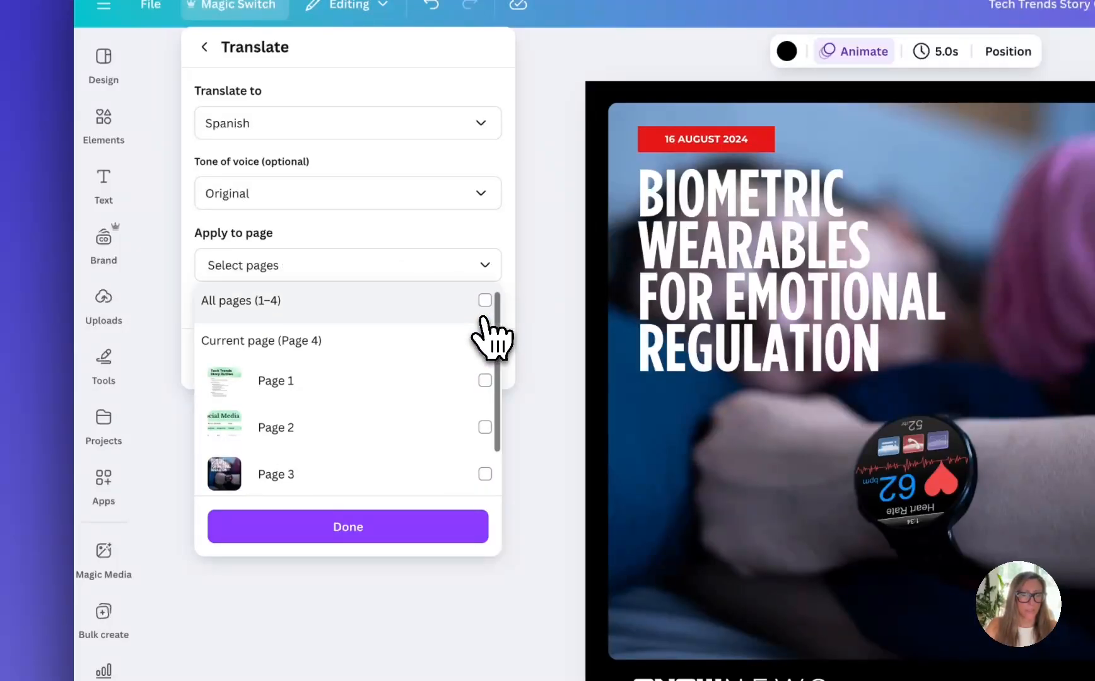
{"action": "scroll", "coordinate": [487, 328], "scroll_direction": "down", "scroll_amount": 1}
{"action": "left_click", "coordinate": [484, 418]}
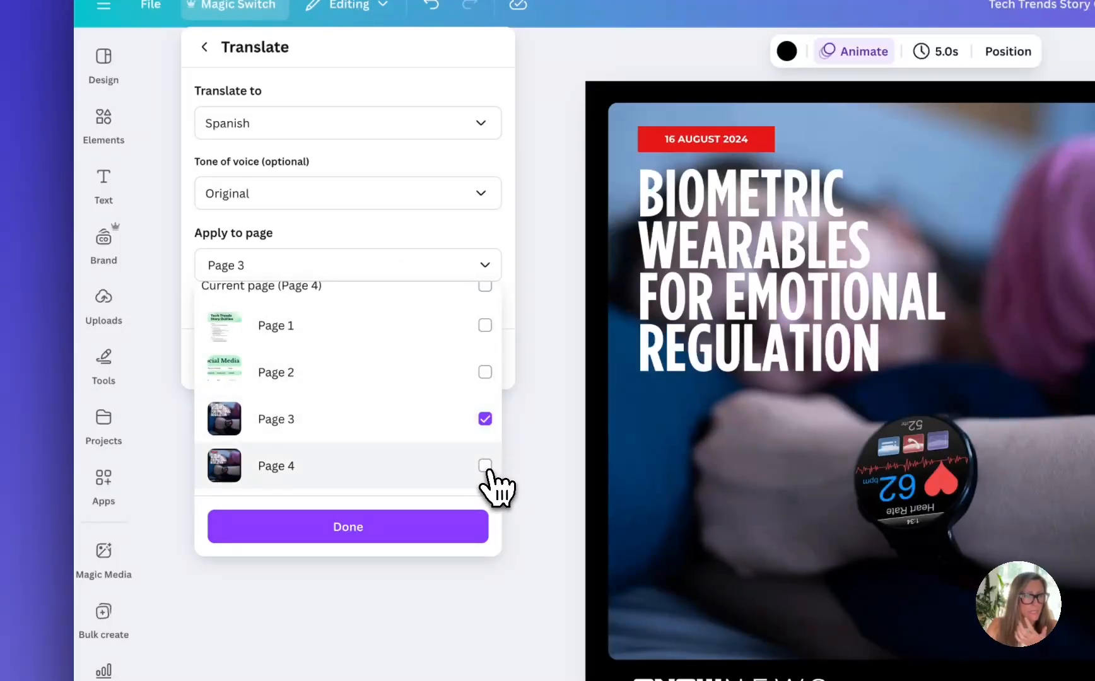
{"action": "left_click", "coordinate": [484, 465]}
{"action": "left_click", "coordinate": [482, 243]}
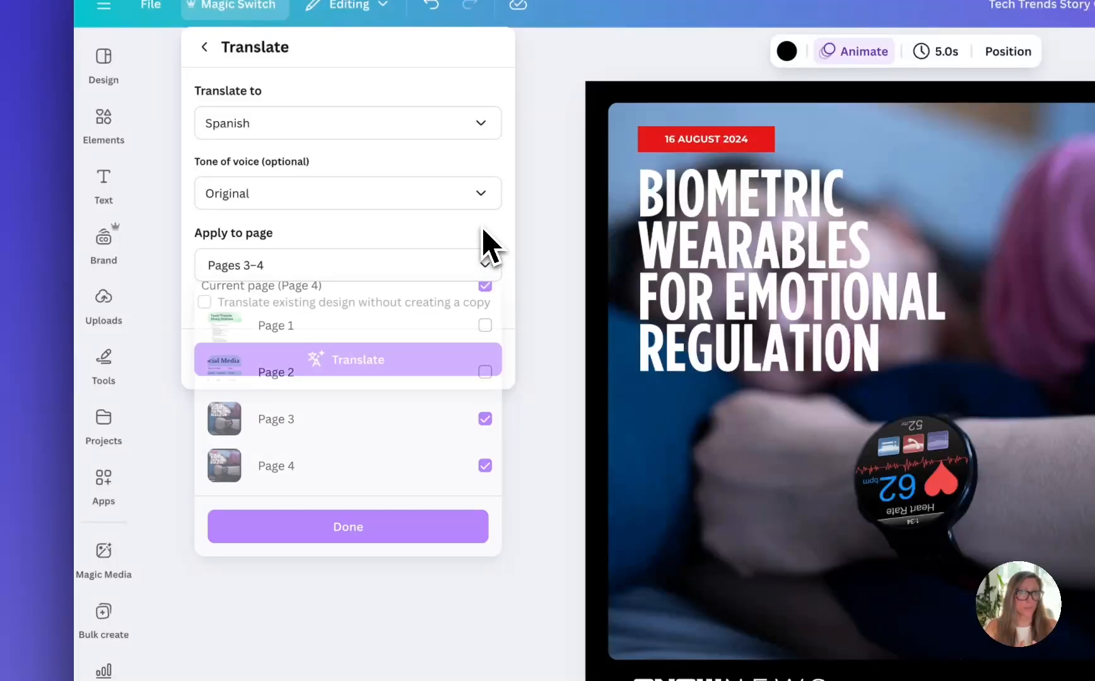
Include all four pages in the translation, translate them into a separate copy and open the Spanish multi-design
{"action": "left_click", "coordinate": [481, 270]}
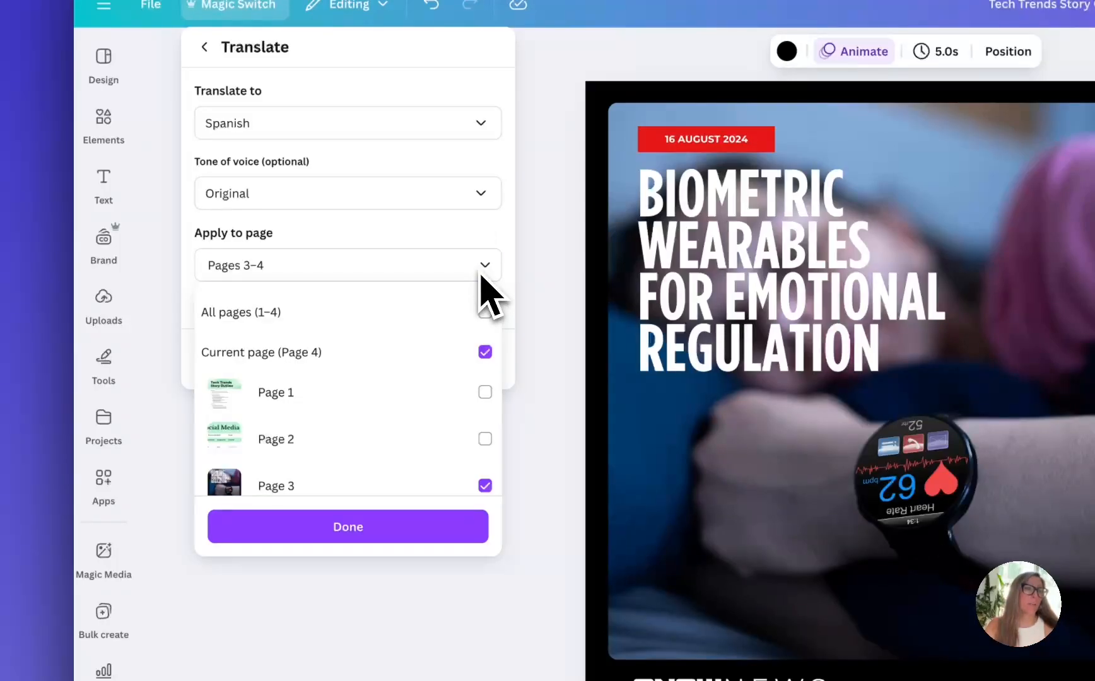
{"action": "left_click", "coordinate": [484, 312]}
{"action": "left_click", "coordinate": [479, 263]}
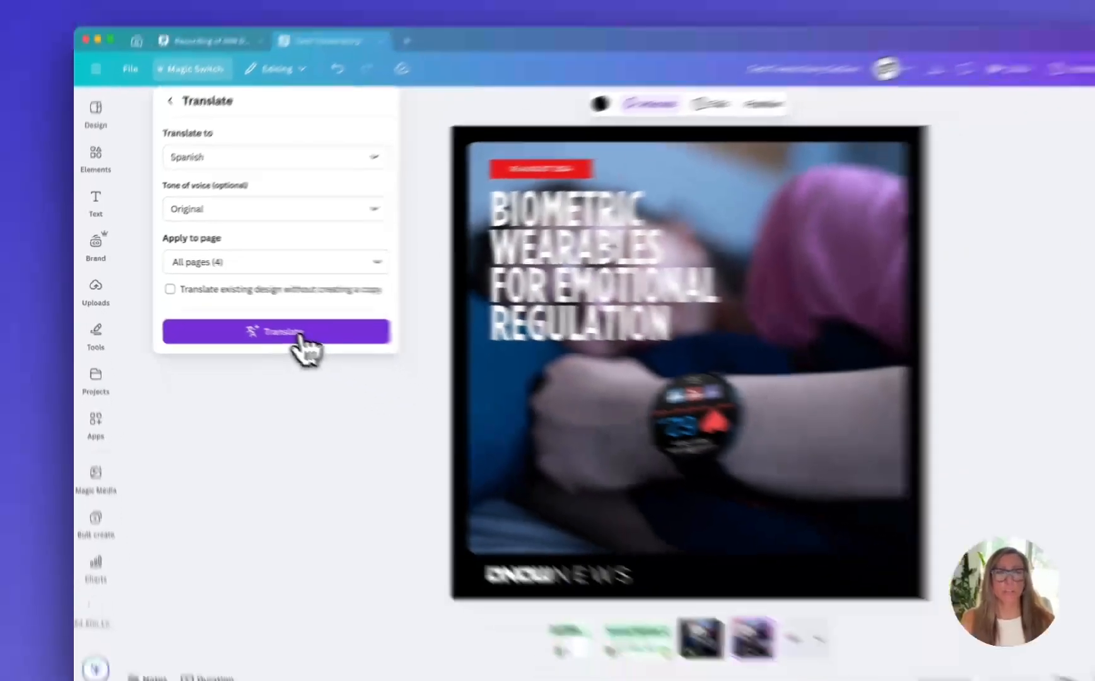
{"action": "left_click", "coordinate": [380, 370]}
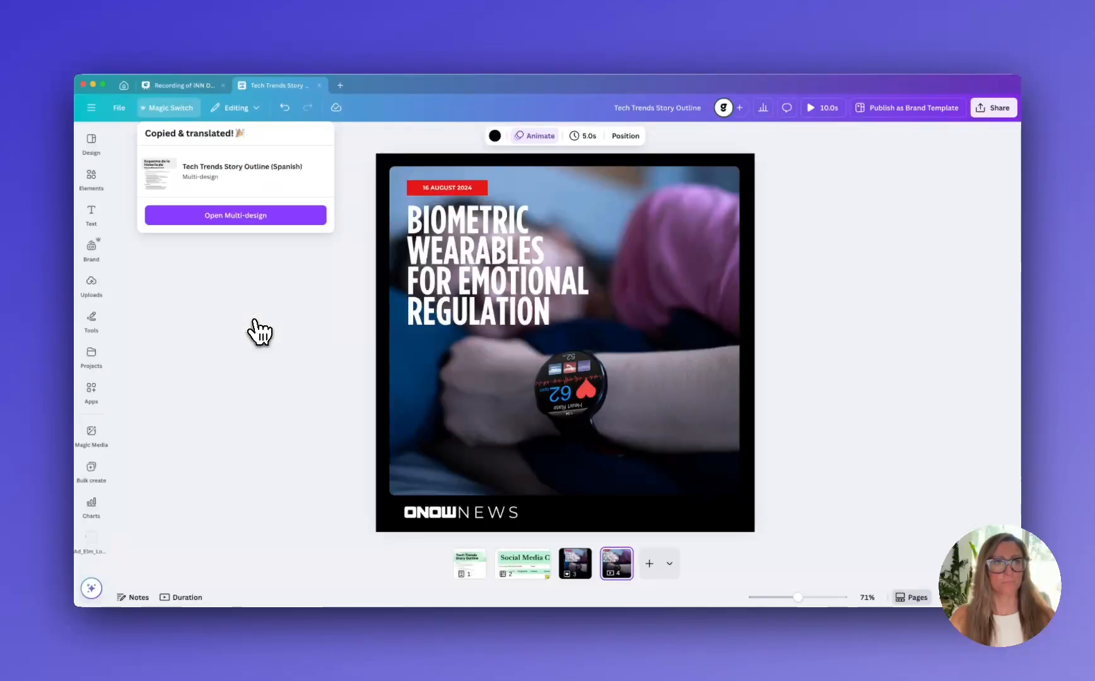
{"action": "left_click", "coordinate": [231, 218]}
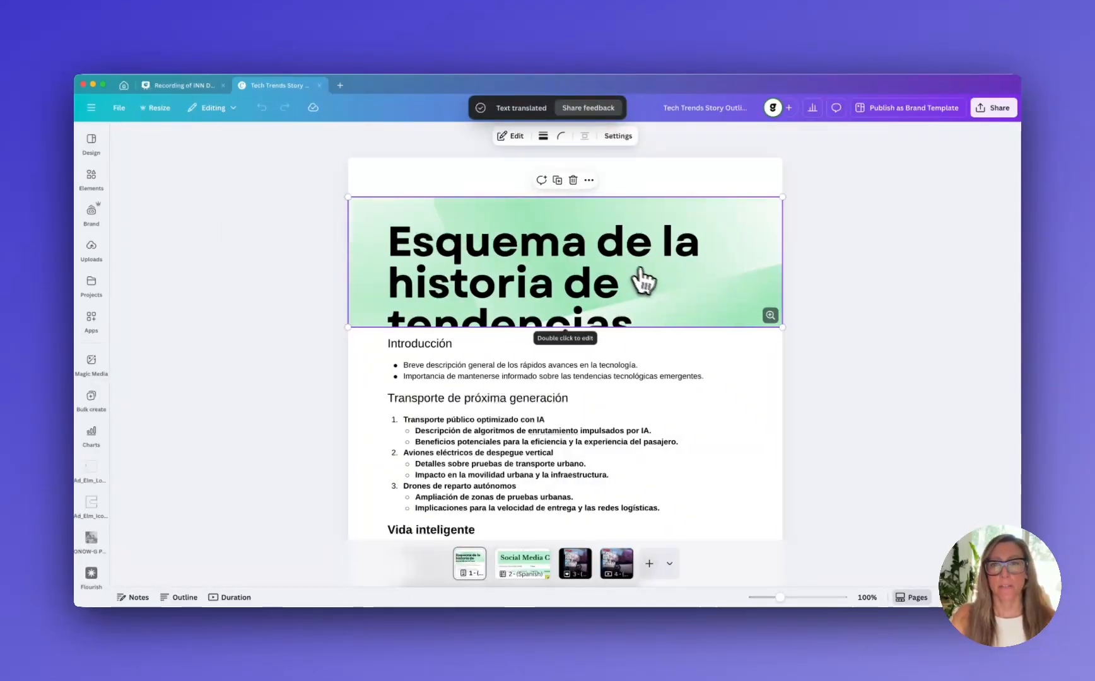
Reduce the font size of the Spanish title in the outline's green header banner to 95.9 and save the banner
{"action": "double_click", "coordinate": [578, 297]}
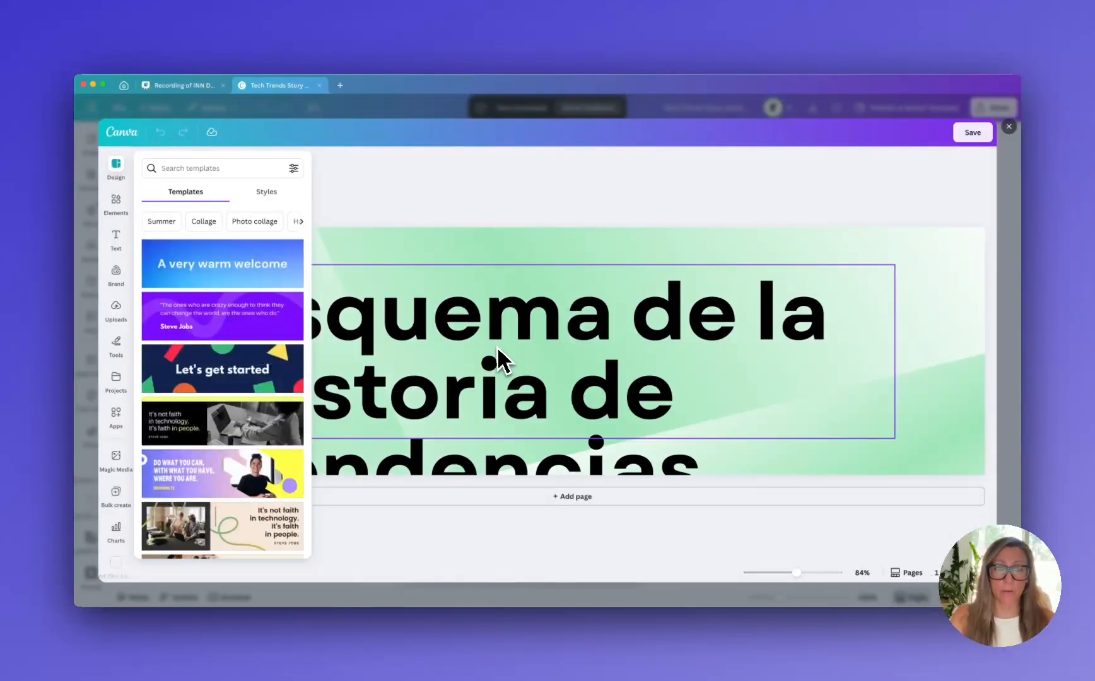
{"action": "left_click", "coordinate": [491, 346]}
{"action": "left_click", "coordinate": [401, 162]}
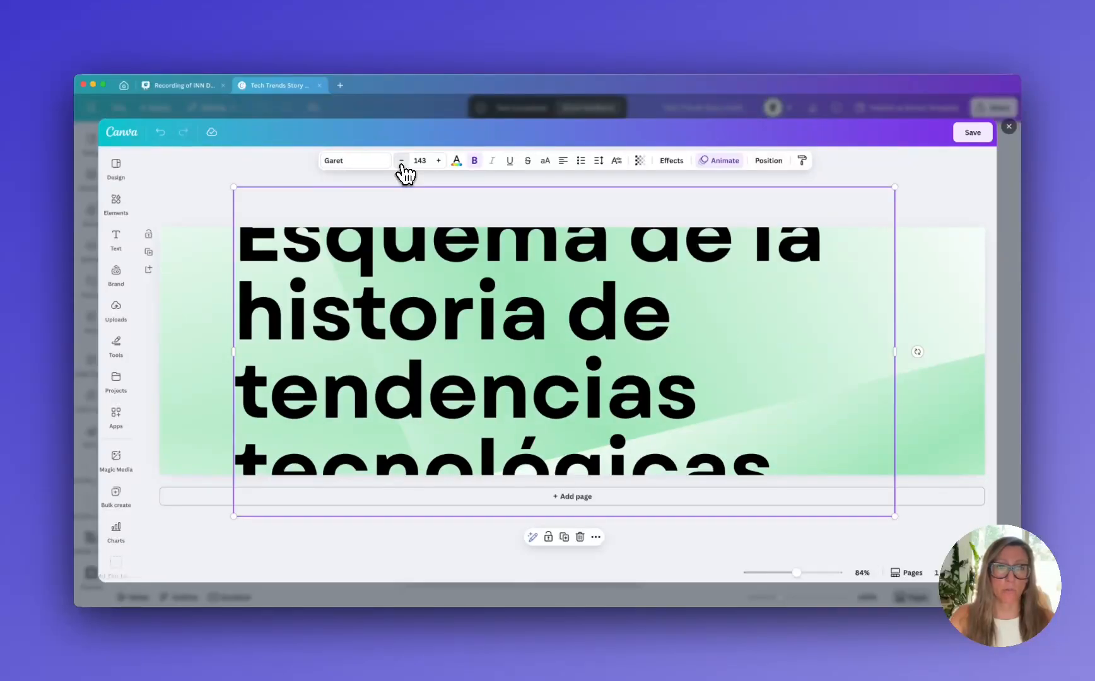
{"action": "left_click", "coordinate": [401, 162]}
{"action": "left_click", "coordinate": [401, 161]}
{"action": "left_click", "coordinate": [401, 161]}
{"action": "left_click", "coordinate": [401, 161]}
{"action": "left_click", "coordinate": [401, 161]}
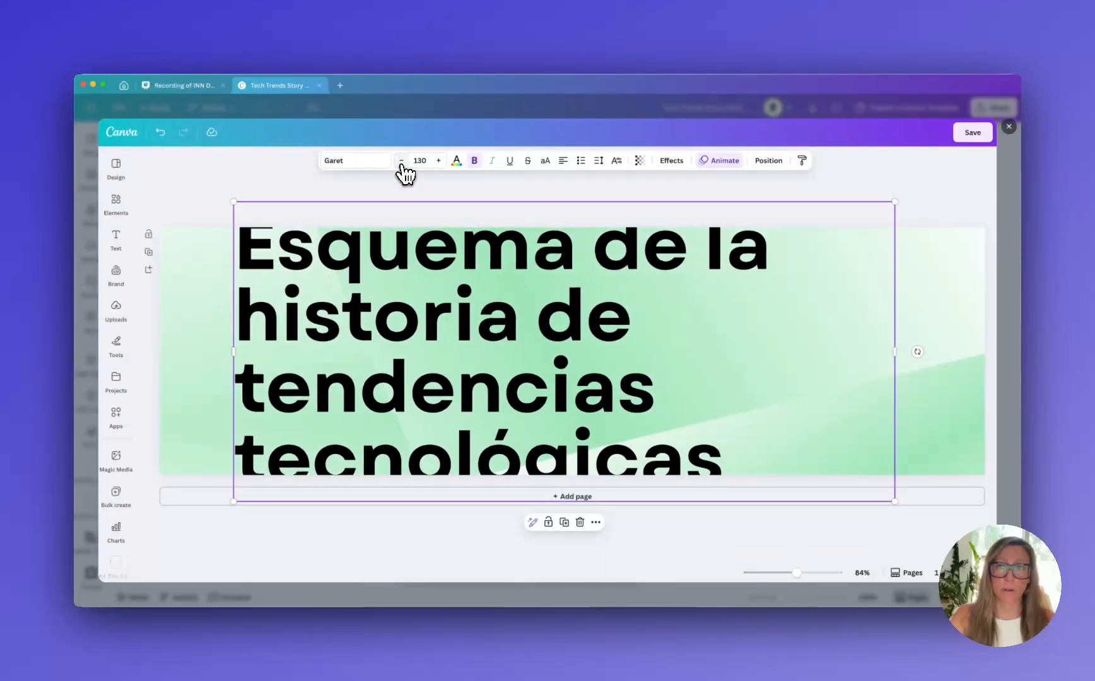
{"action": "left_click", "coordinate": [401, 161]}
{"action": "left_click", "coordinate": [401, 162]}
{"action": "left_click", "coordinate": [401, 162]}
{"action": "left_click", "coordinate": [401, 161]}
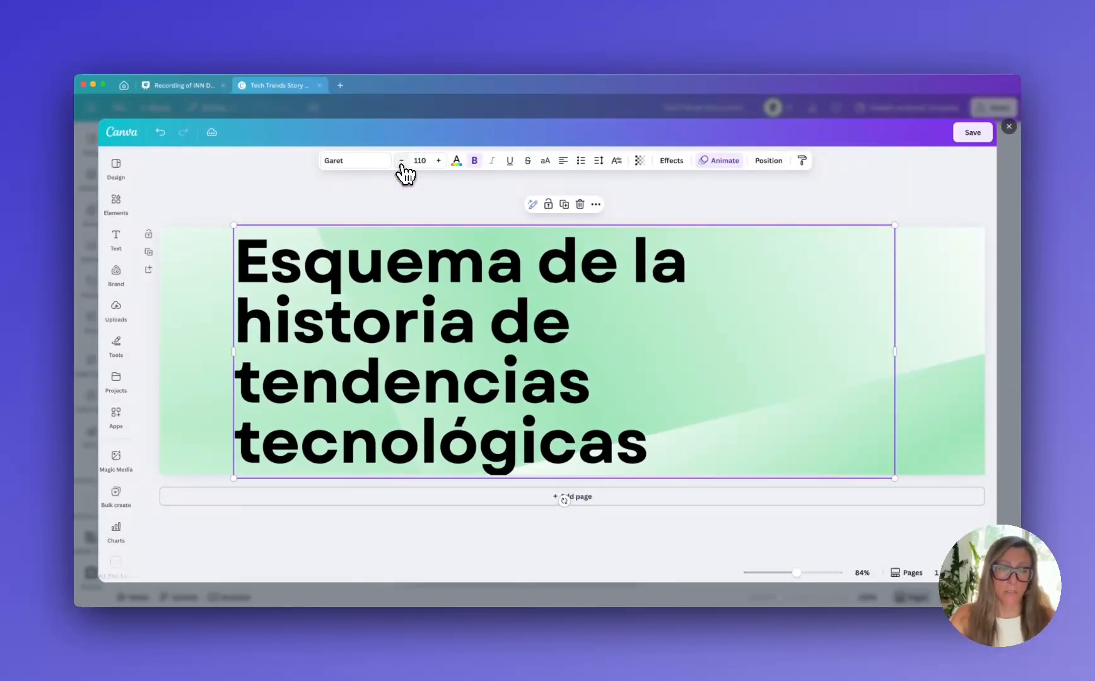
{"action": "left_click", "coordinate": [401, 161]}
{"action": "left_click", "coordinate": [401, 161]}
{"action": "left_click", "coordinate": [401, 161]}
{"action": "left_click", "coordinate": [401, 162]}
{"action": "left_click", "coordinate": [401, 161]}
{"action": "left_click", "coordinate": [401, 161]}
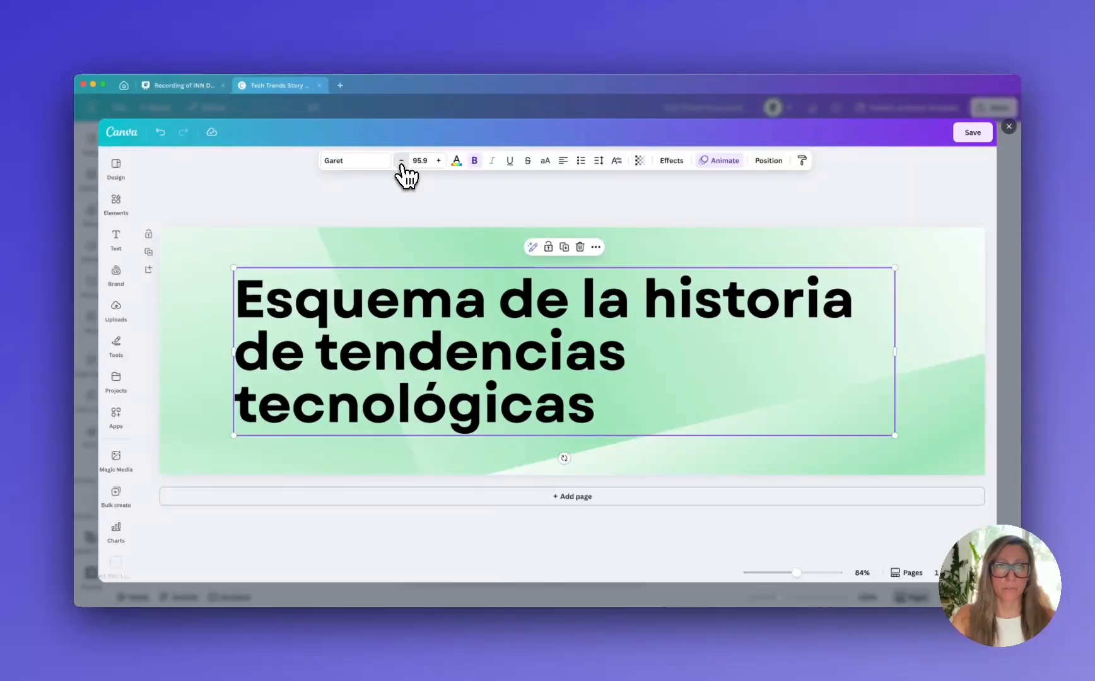
{"action": "left_click", "coordinate": [965, 139]}
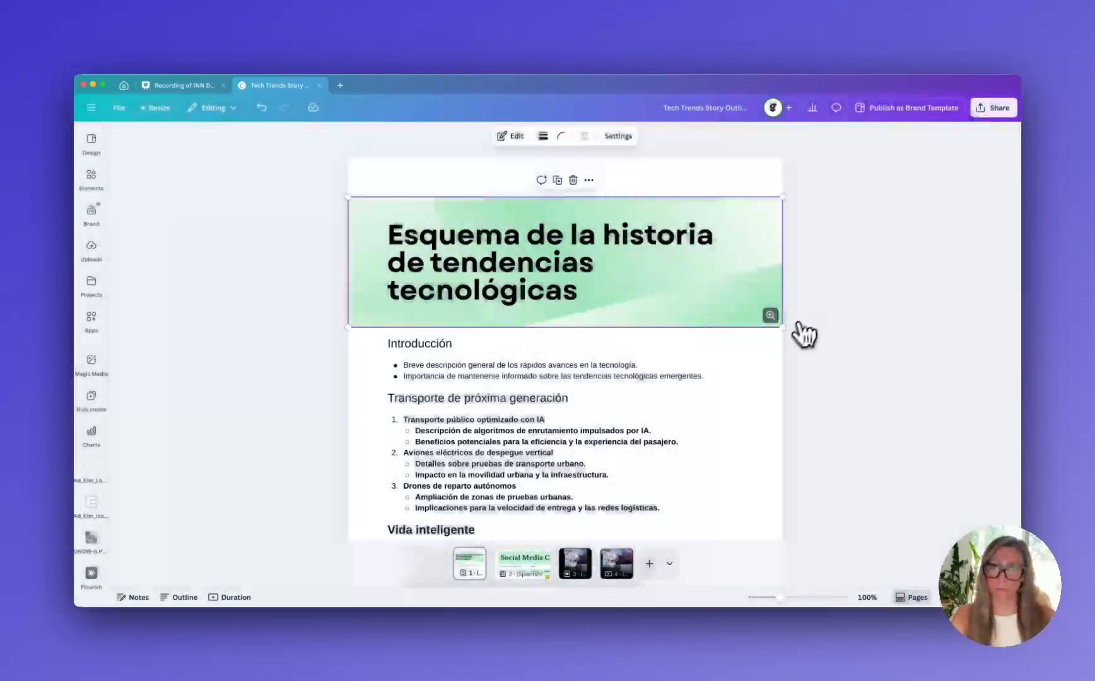
{"action": "scroll", "coordinate": [699, 409], "scroll_direction": "down", "scroll_amount": 2}
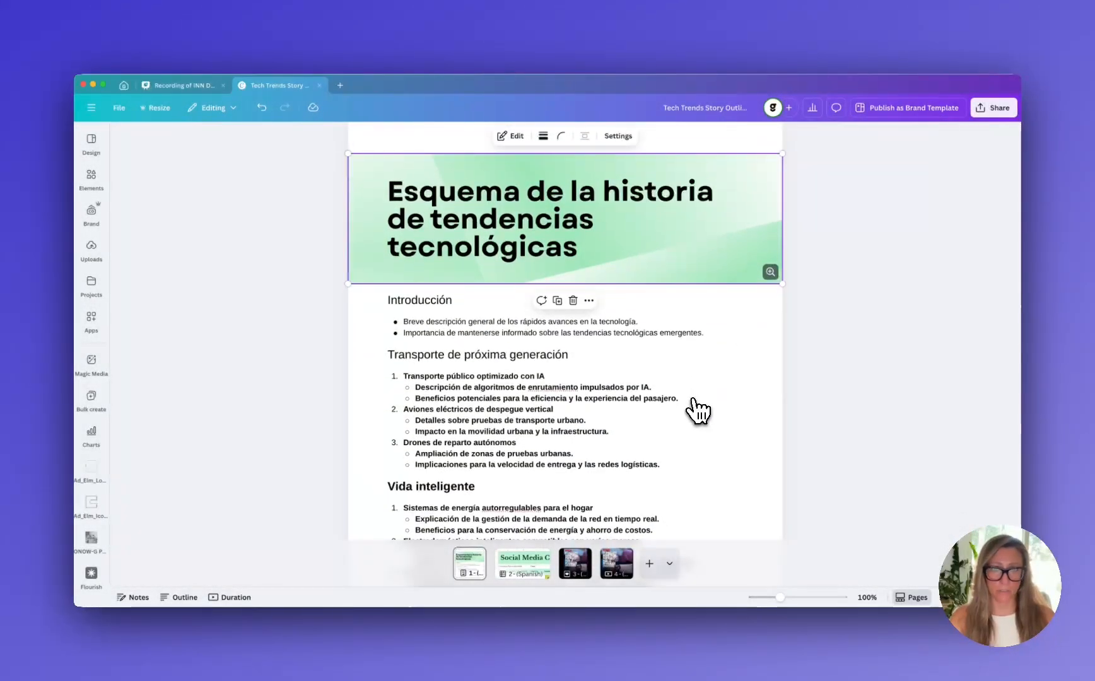
Look through the rest of the translated outline down to its conclusion, and the Social Media Calendar sheet
{"action": "scroll", "coordinate": [698, 411], "scroll_direction": "down", "scroll_amount": 10}
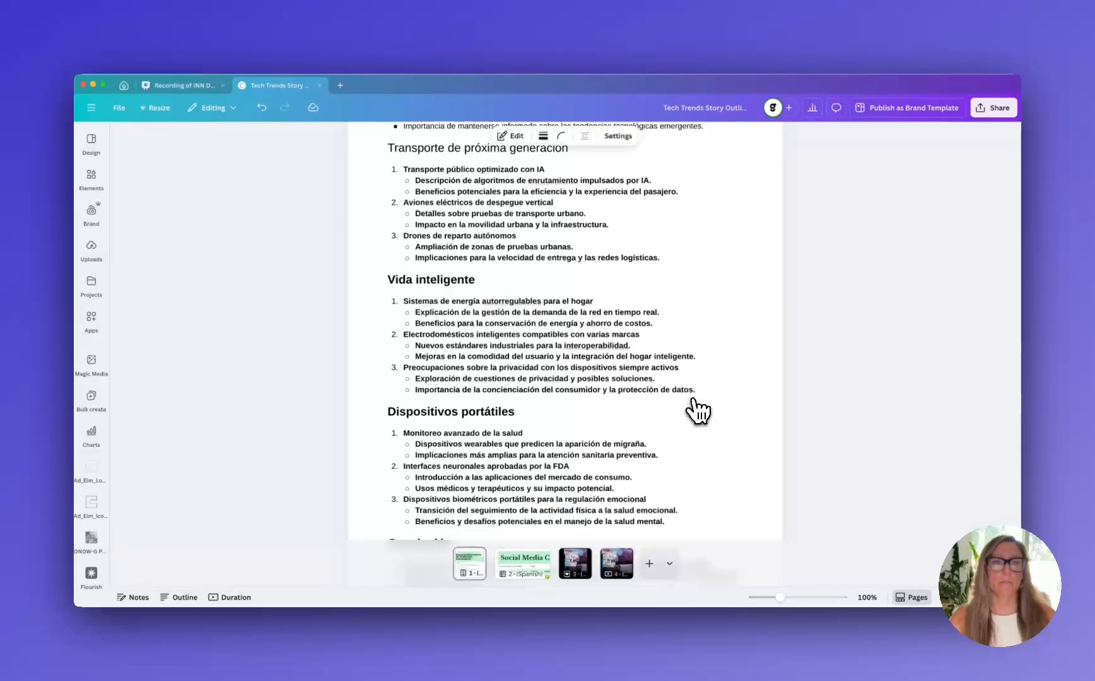
{"action": "scroll", "coordinate": [699, 411], "scroll_direction": "down", "scroll_amount": 3}
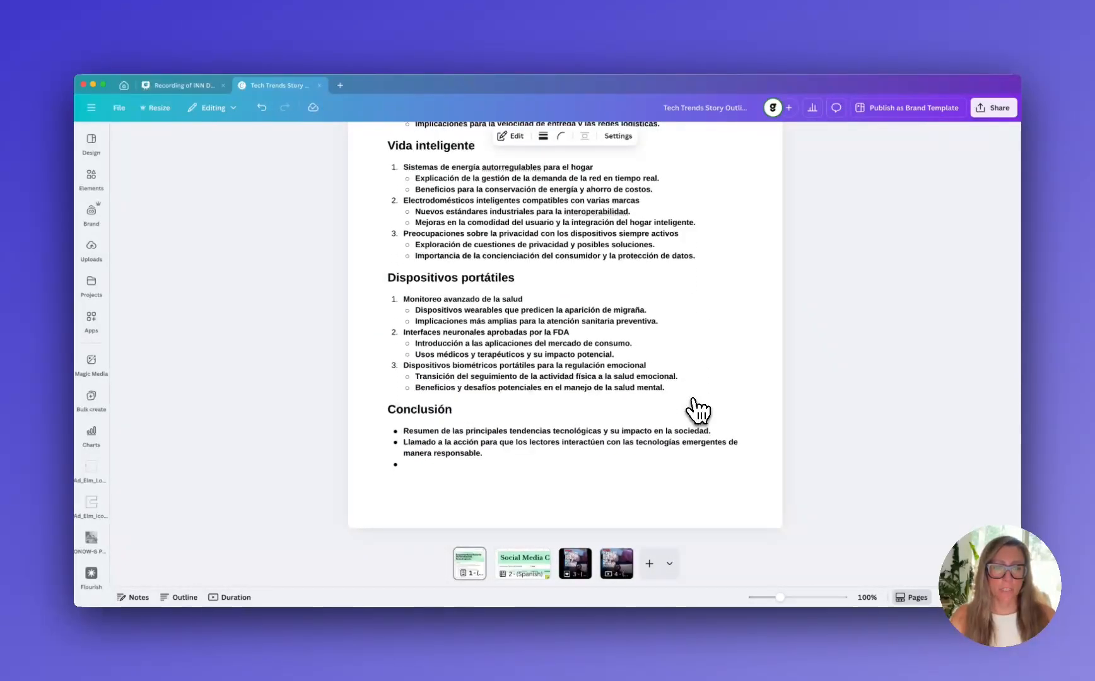
{"action": "left_click", "coordinate": [540, 568]}
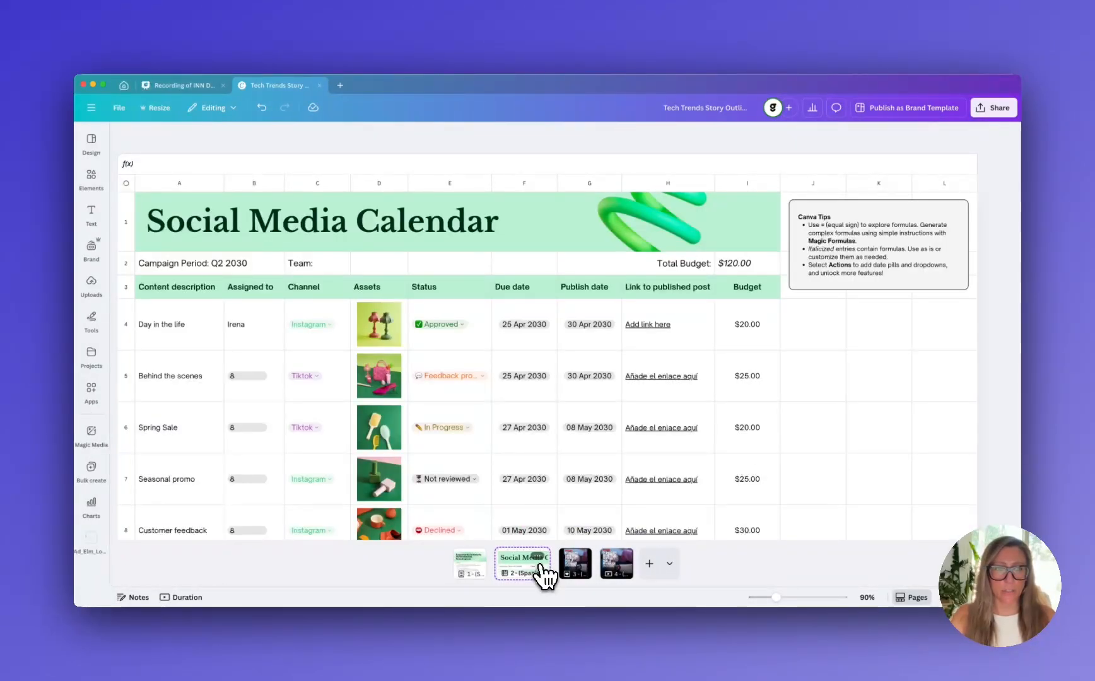
Set the line spacing of the Spanish headline on page 3 to 0.85
{"action": "left_click", "coordinate": [579, 571]}
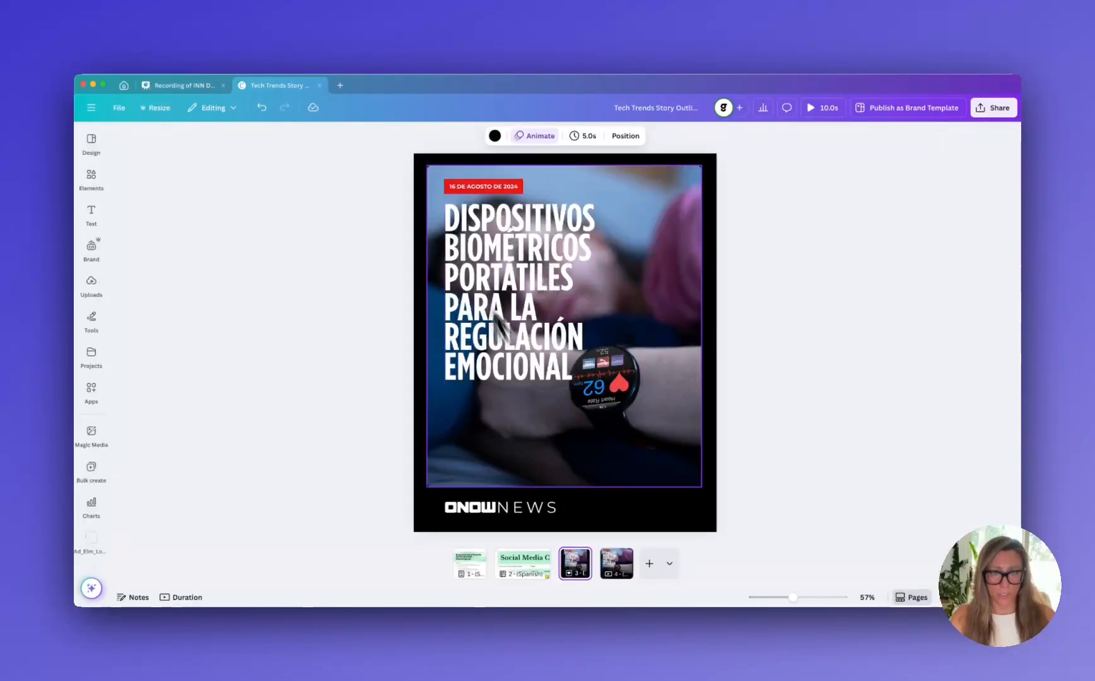
{"action": "left_click", "coordinate": [535, 342]}
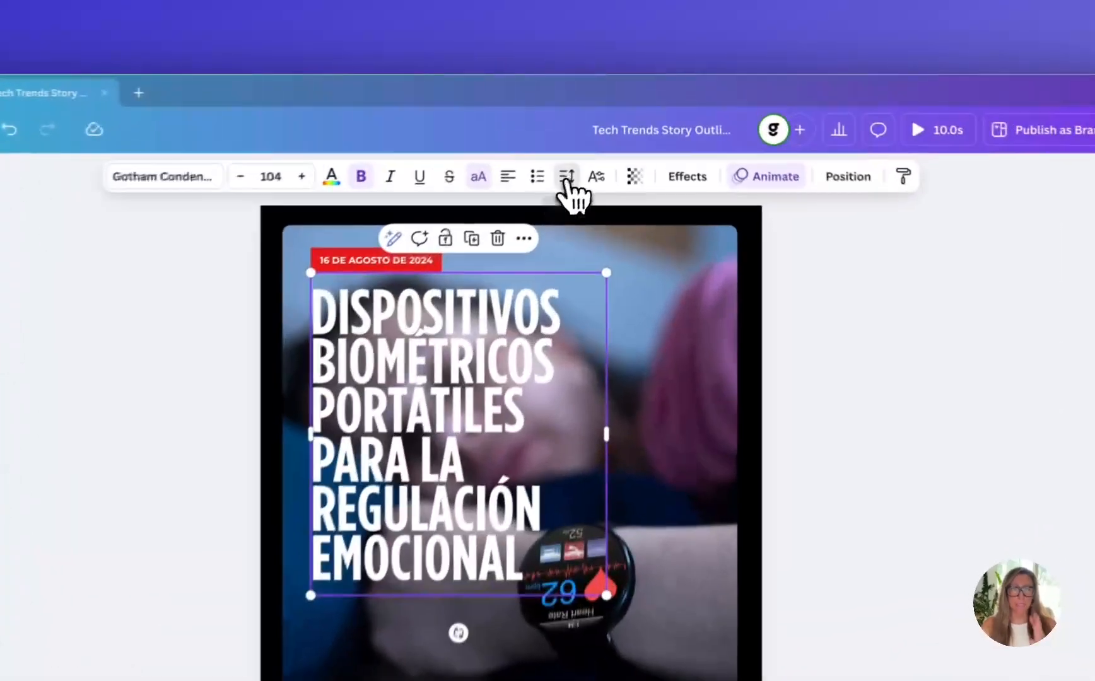
{"action": "left_click", "coordinate": [599, 137]}
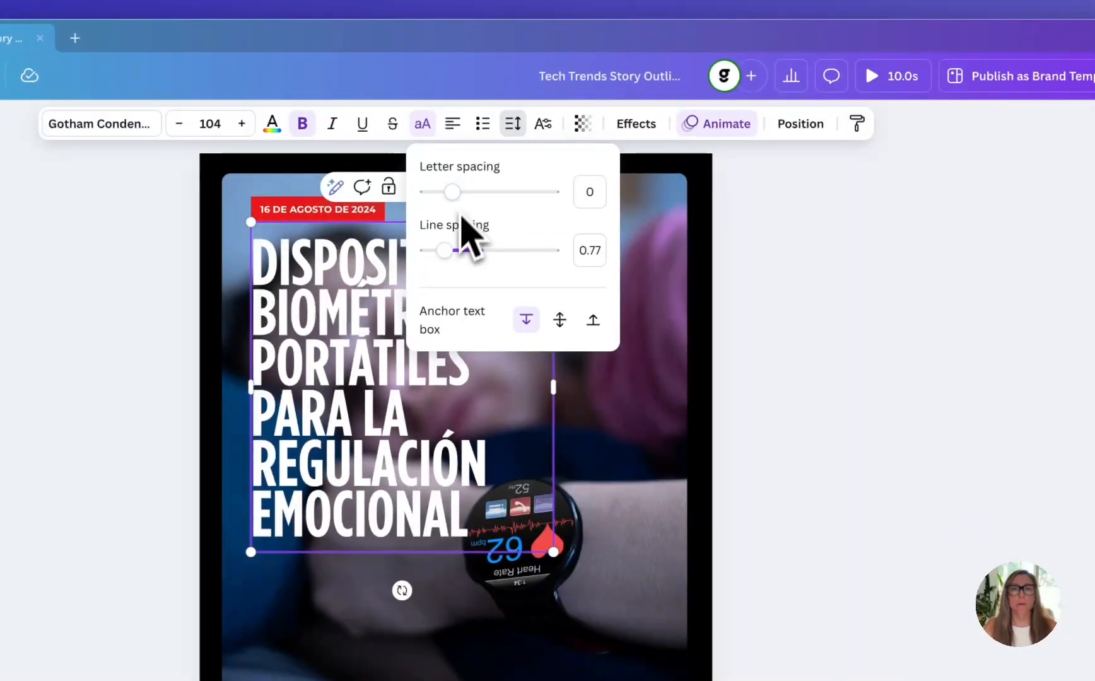
{"action": "left_click_drag", "start_coordinate": [445, 250], "coordinate": [449, 251]}
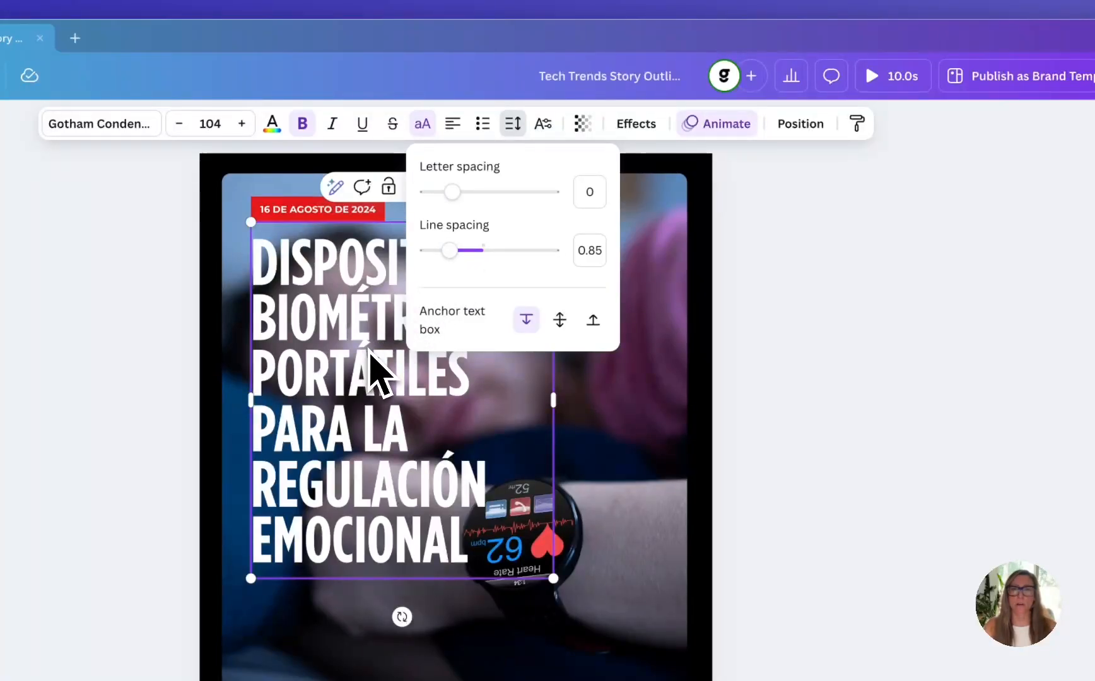
{"action": "left_click", "coordinate": [621, 406]}
Widen the page 3 headline's text box so PARA sits beside PORTÁTILES, and scale the headline down slightly to clear the watch
{"action": "left_click", "coordinate": [531, 391]}
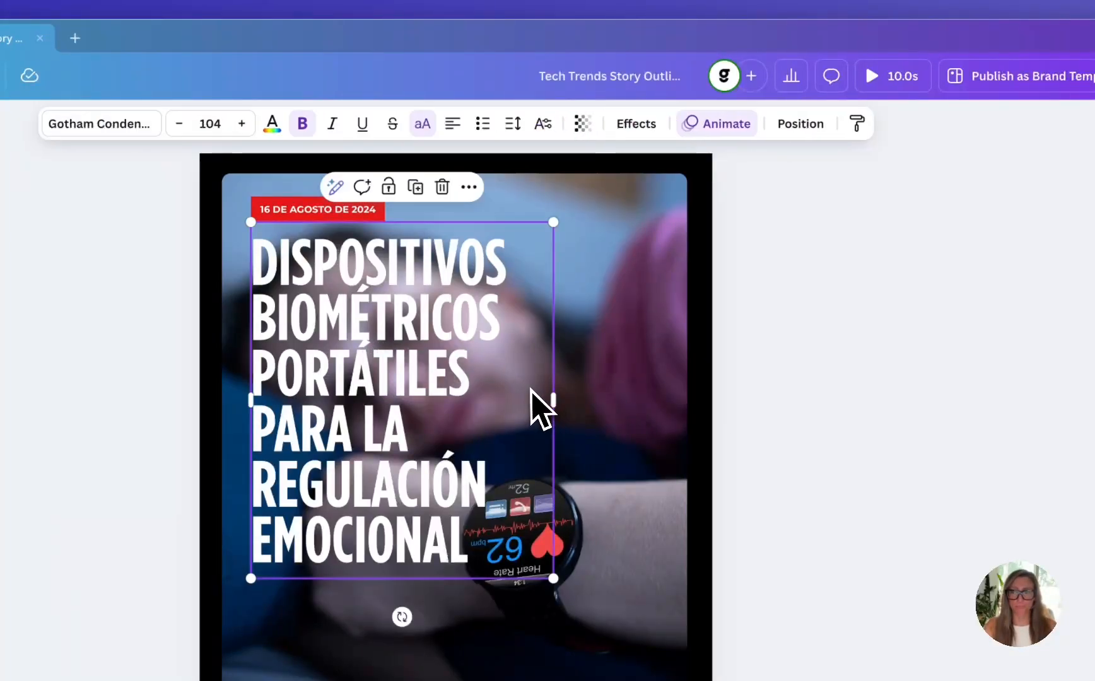
{"action": "left_click_drag", "start_coordinate": [555, 398], "coordinate": [624, 397]}
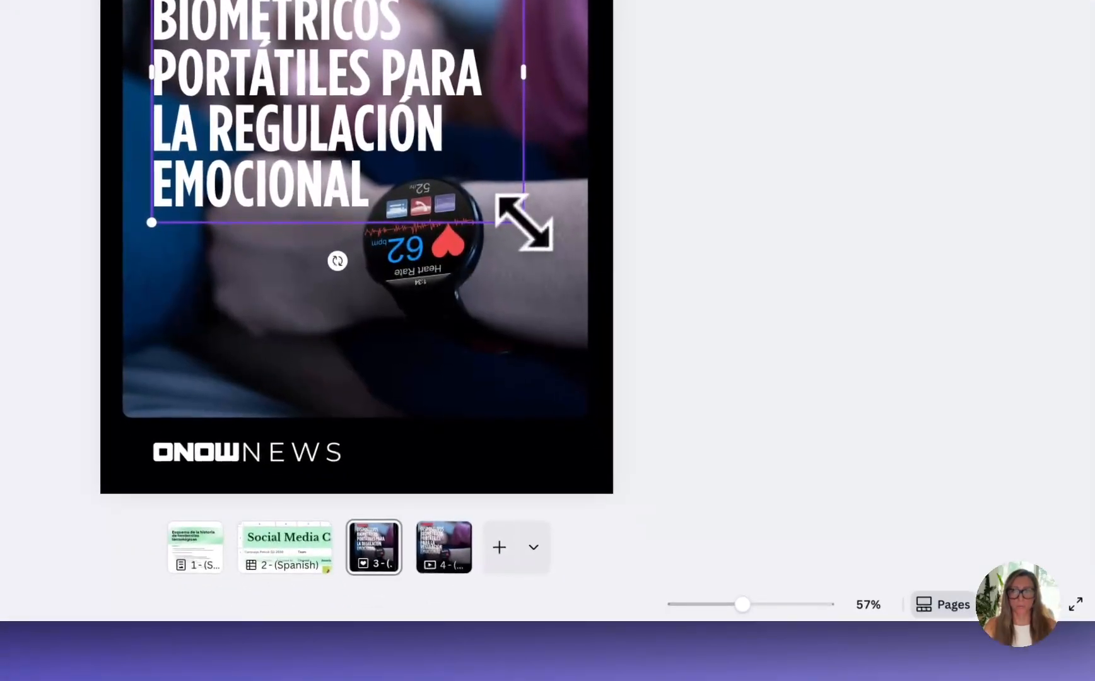
{"action": "left_click_drag", "start_coordinate": [523, 222], "coordinate": [500, 203]}
{"action": "left_click", "coordinate": [826, 482]}
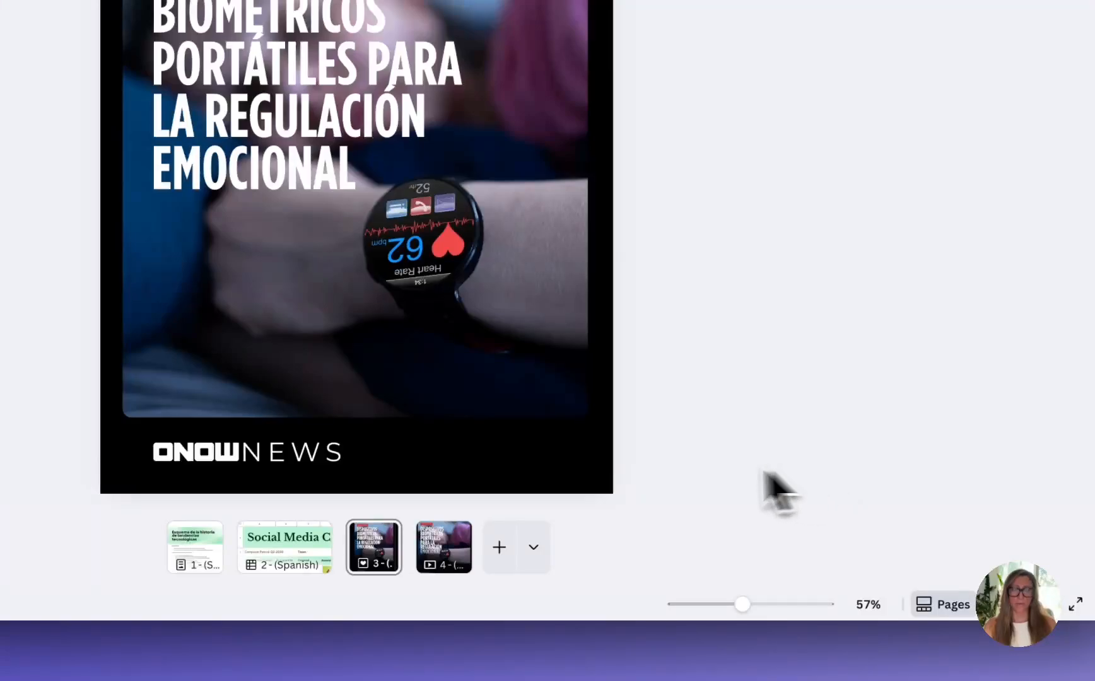
On page 4, widen the Spanish headline's text box to about 852 and slightly increase its line spacing
{"action": "left_click", "coordinate": [464, 562]}
{"action": "left_click", "coordinate": [268, 159]}
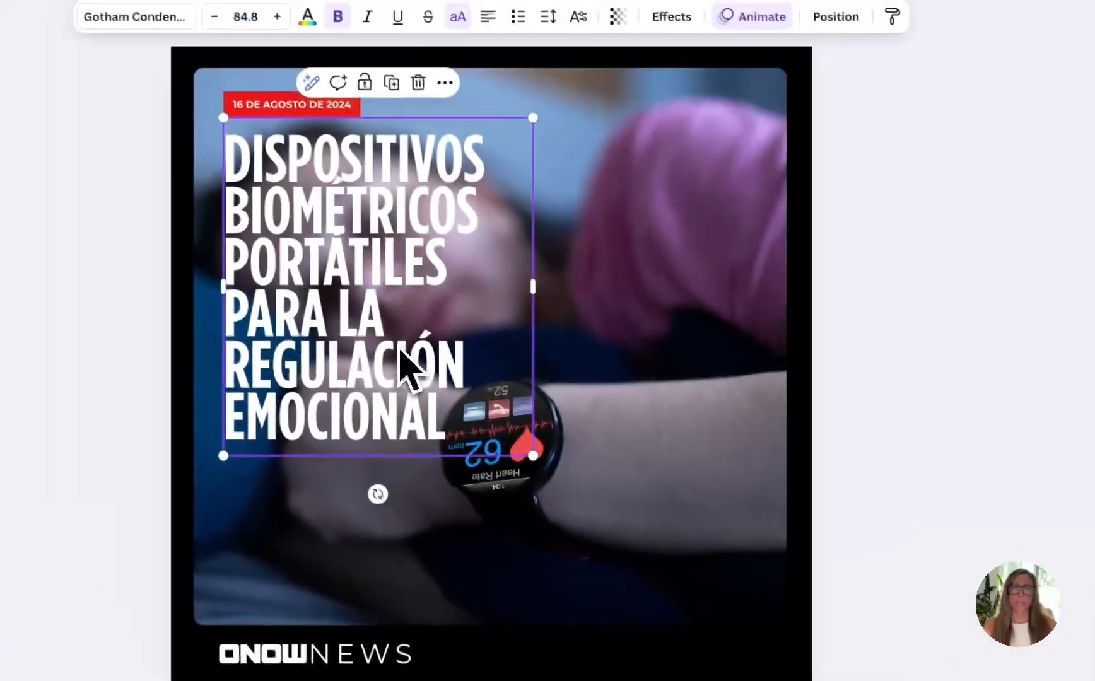
{"action": "left_click_drag", "start_coordinate": [533, 287], "coordinate": [733, 294]}
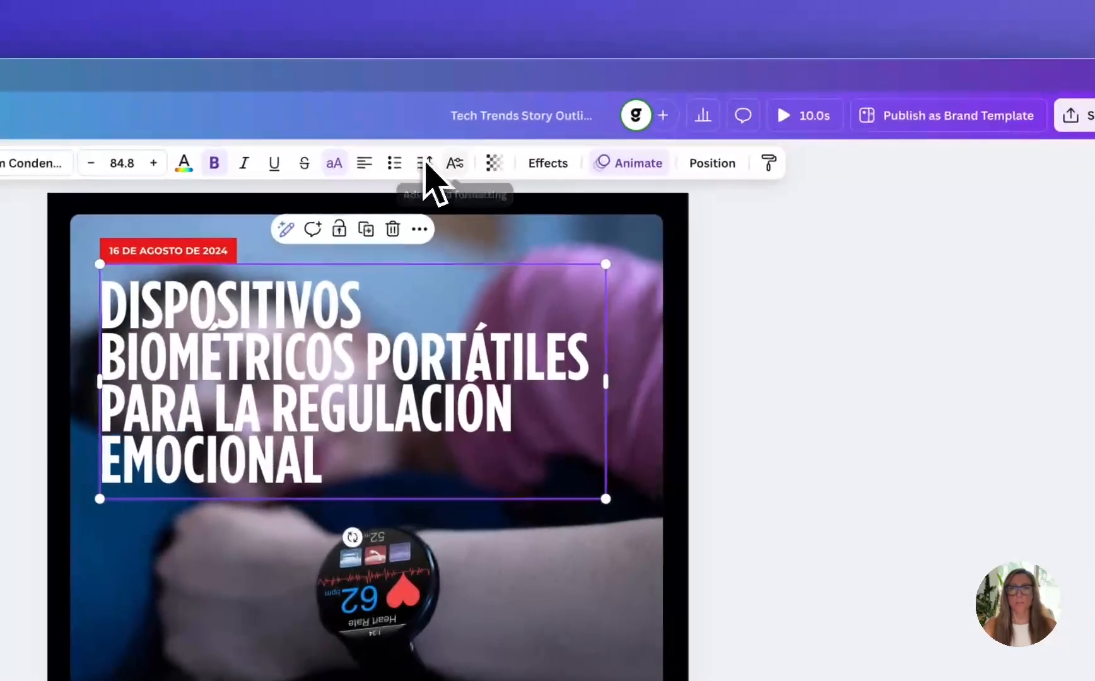
{"action": "left_click", "coordinate": [551, 20]}
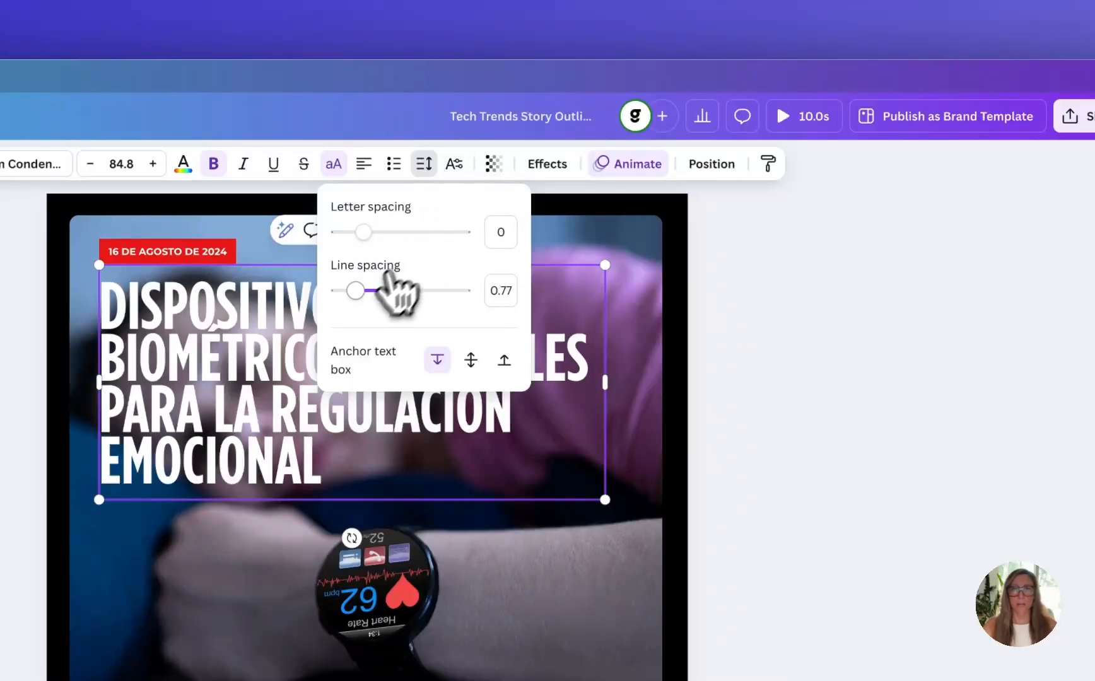
{"action": "left_click_drag", "start_coordinate": [388, 280], "coordinate": [368, 291]}
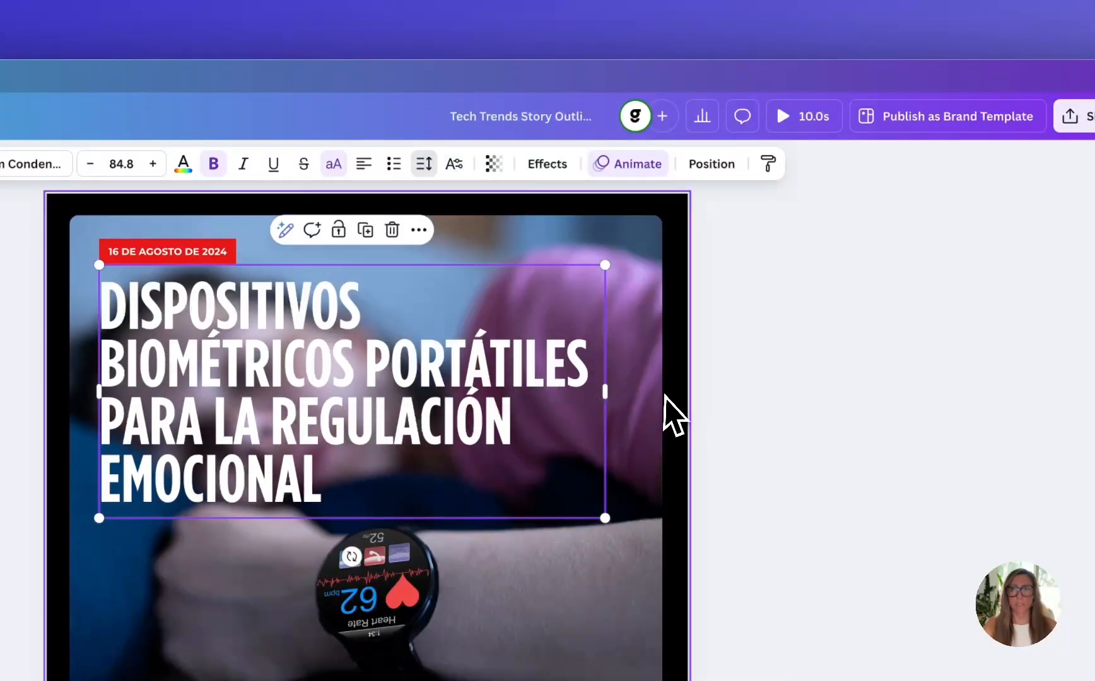
{"action": "left_click", "coordinate": [674, 413]}
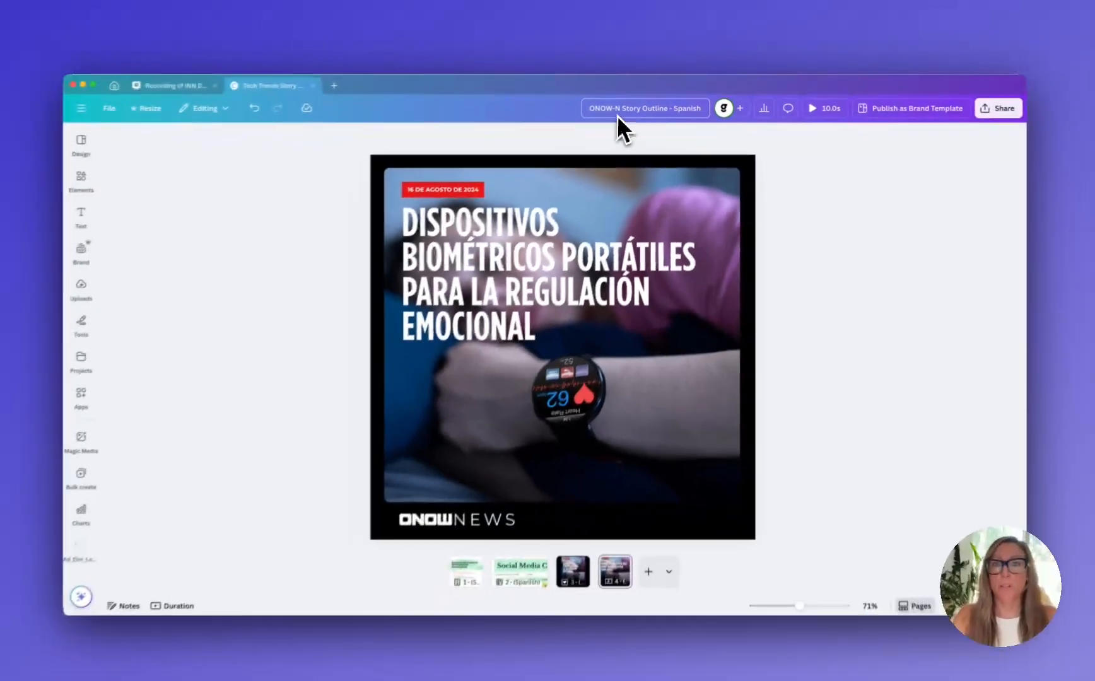
Start moving the design to another folder and open ONOW News under your projects as the destination
{"action": "left_click", "coordinate": [121, 108]}
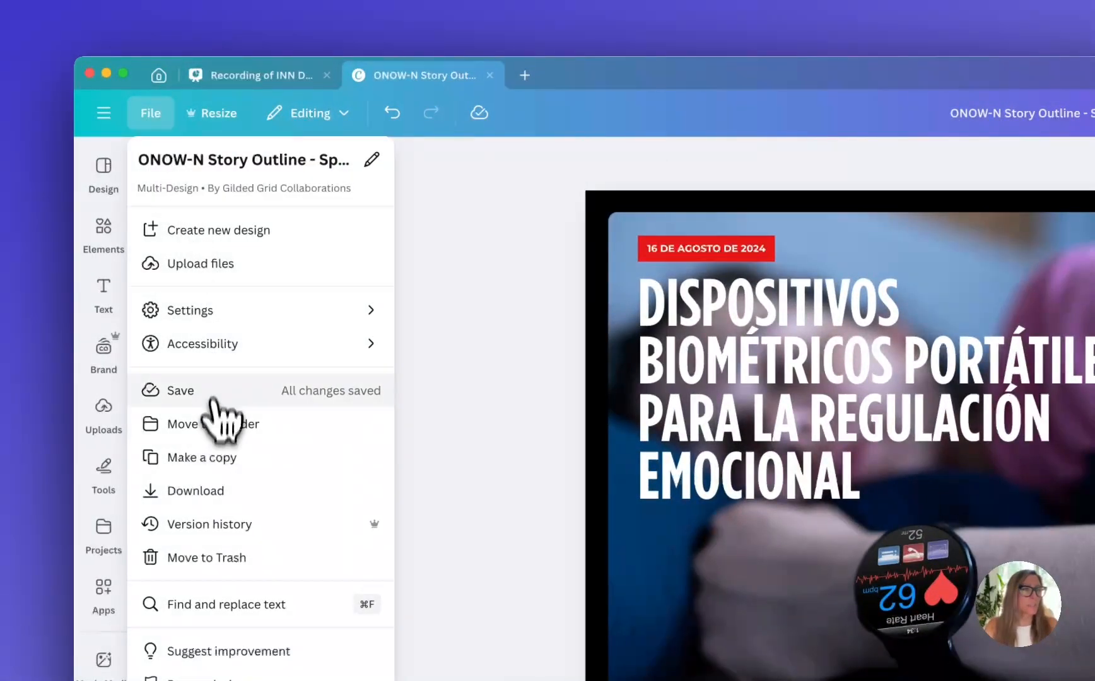
{"action": "left_click", "coordinate": [213, 424]}
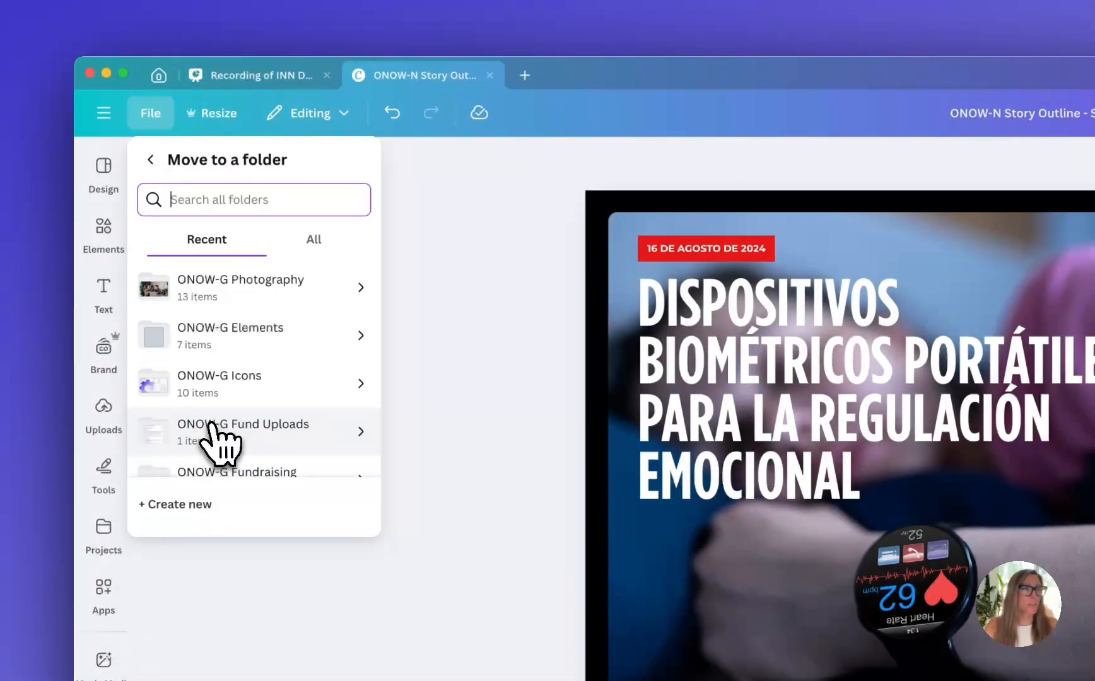
{"action": "left_click", "coordinate": [315, 243]}
{"action": "left_click", "coordinate": [276, 293]}
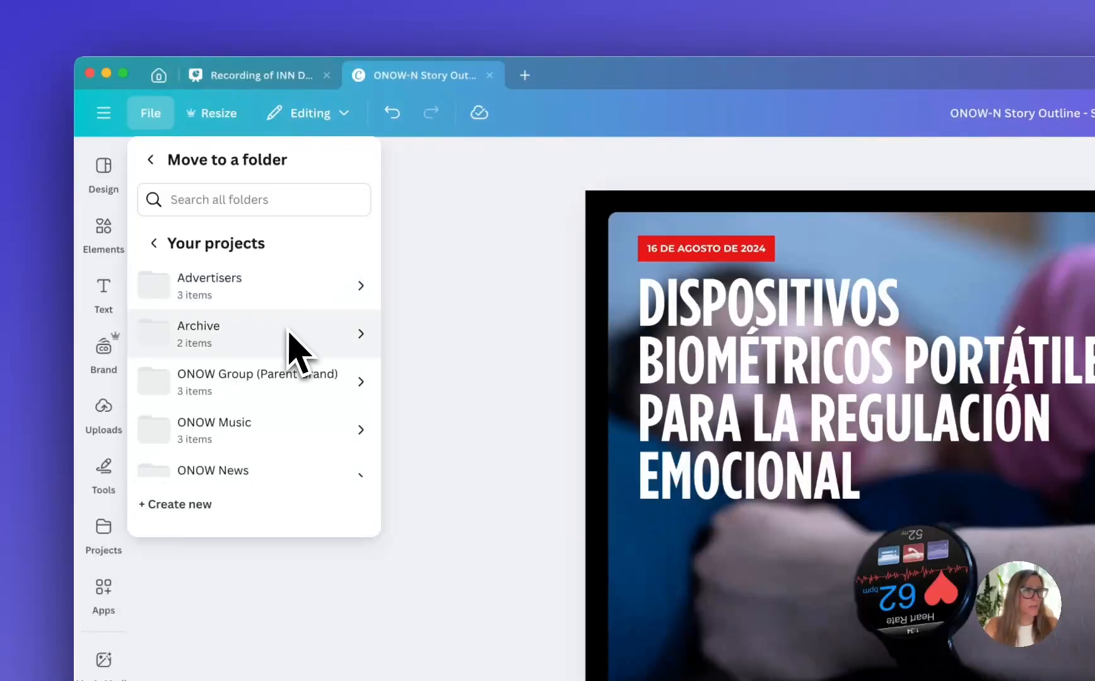
{"action": "scroll", "coordinate": [288, 360], "scroll_direction": "down", "scroll_amount": 2}
{"action": "left_click", "coordinate": [272, 394]}
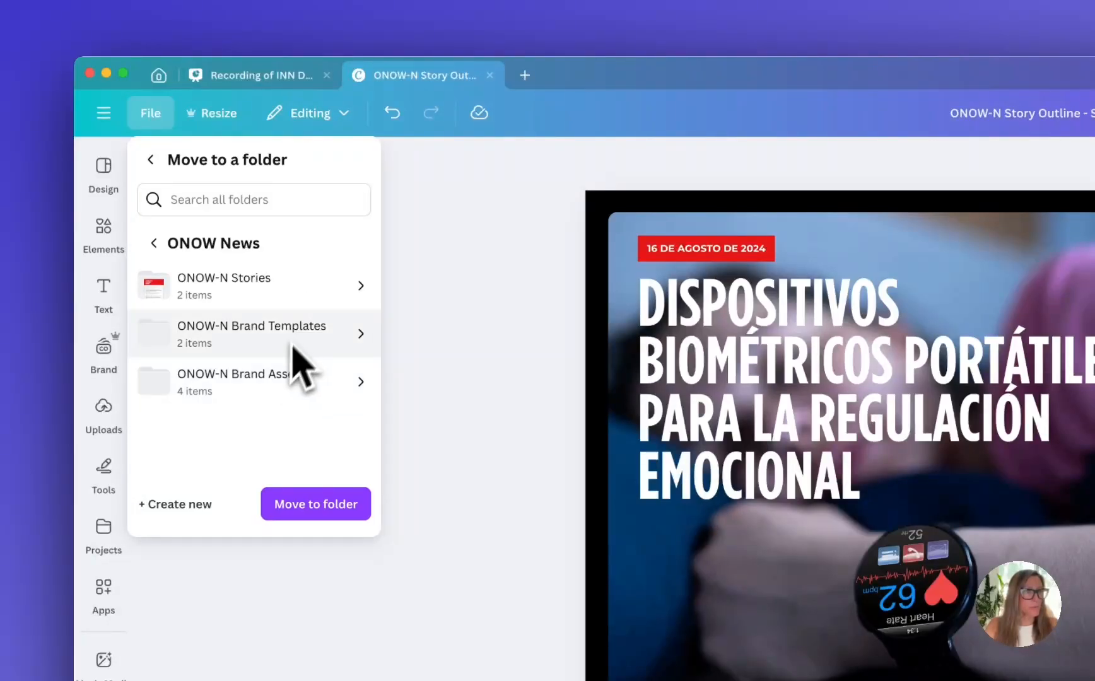
Create a new folder named Story Outline inside ONOW News and move the design into it
{"action": "left_click", "coordinate": [183, 503]}
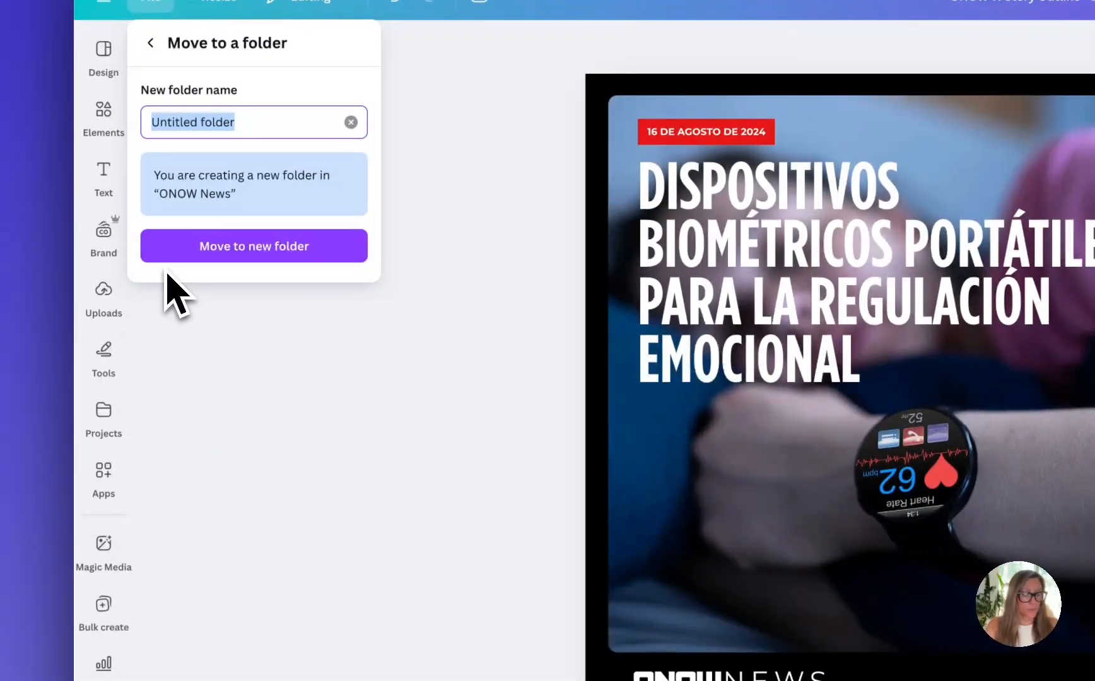
{"action": "type", "text": "N"}
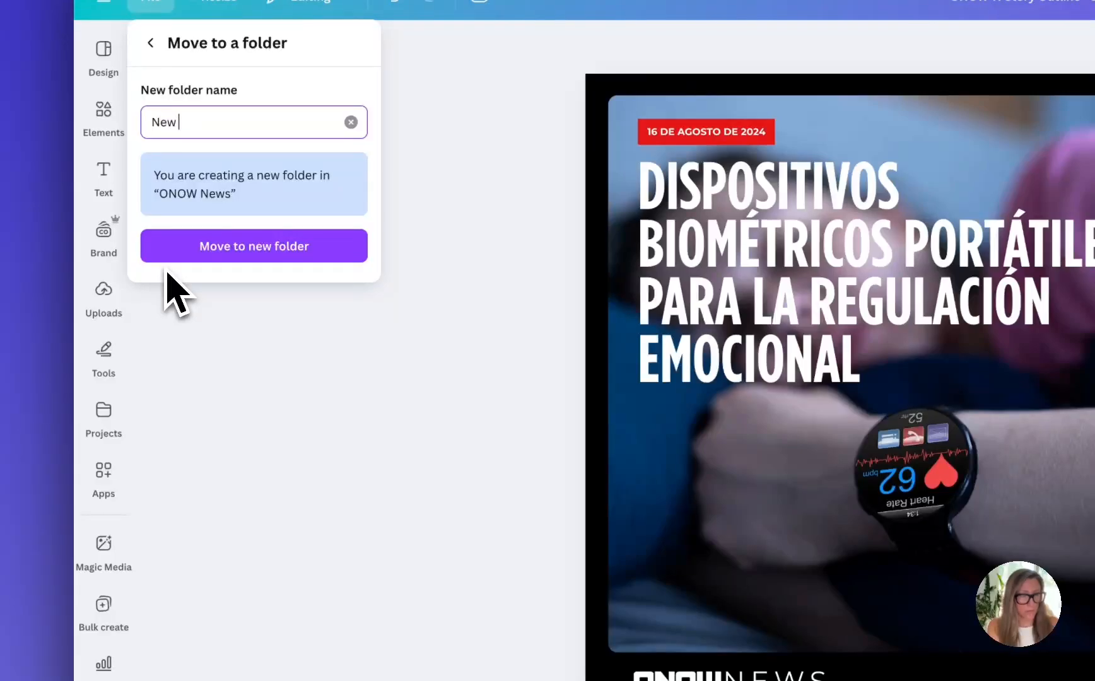
{"action": "key", "text": "BackSpace"}
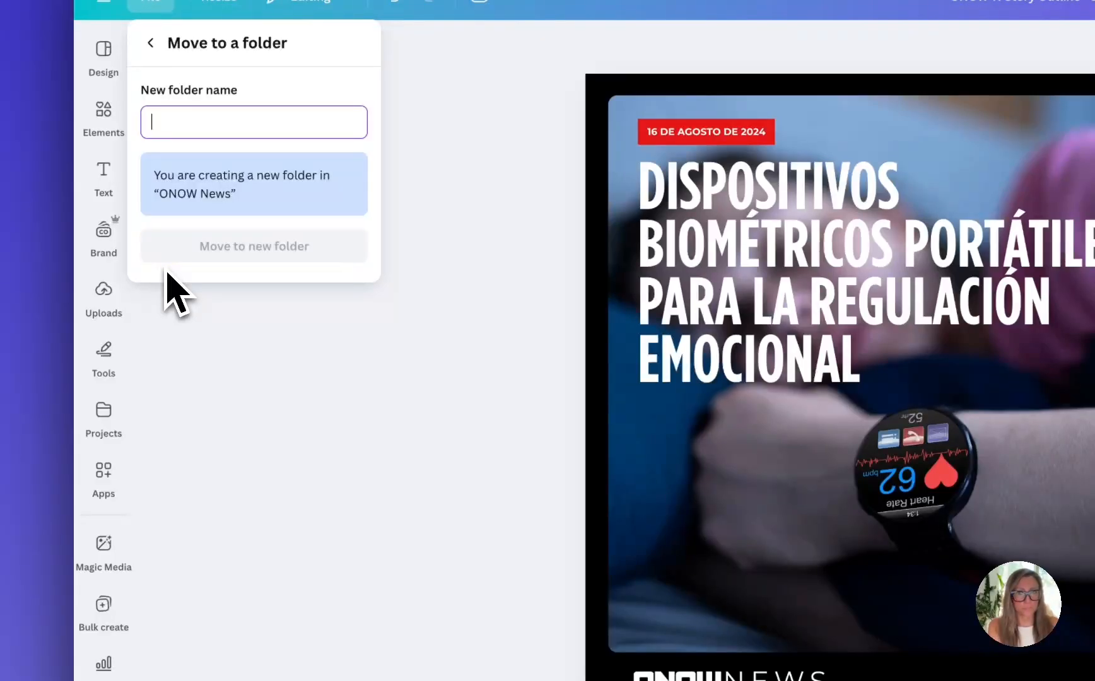
{"action": "type", "text": "Story Outline"}
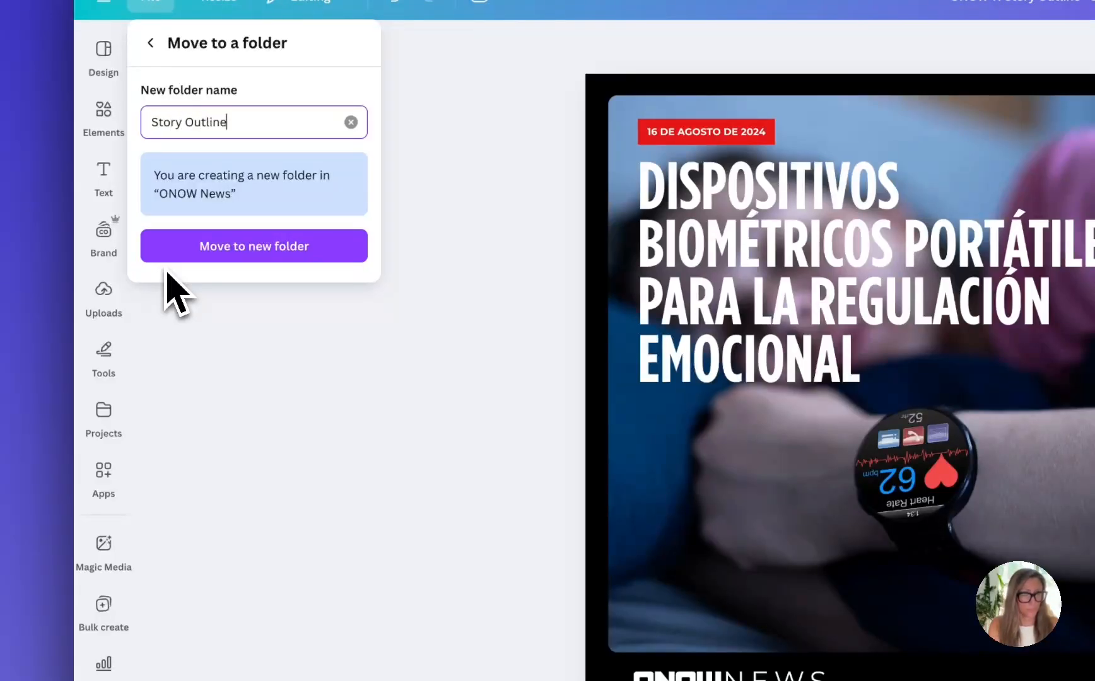
{"action": "left_click", "coordinate": [190, 244]}
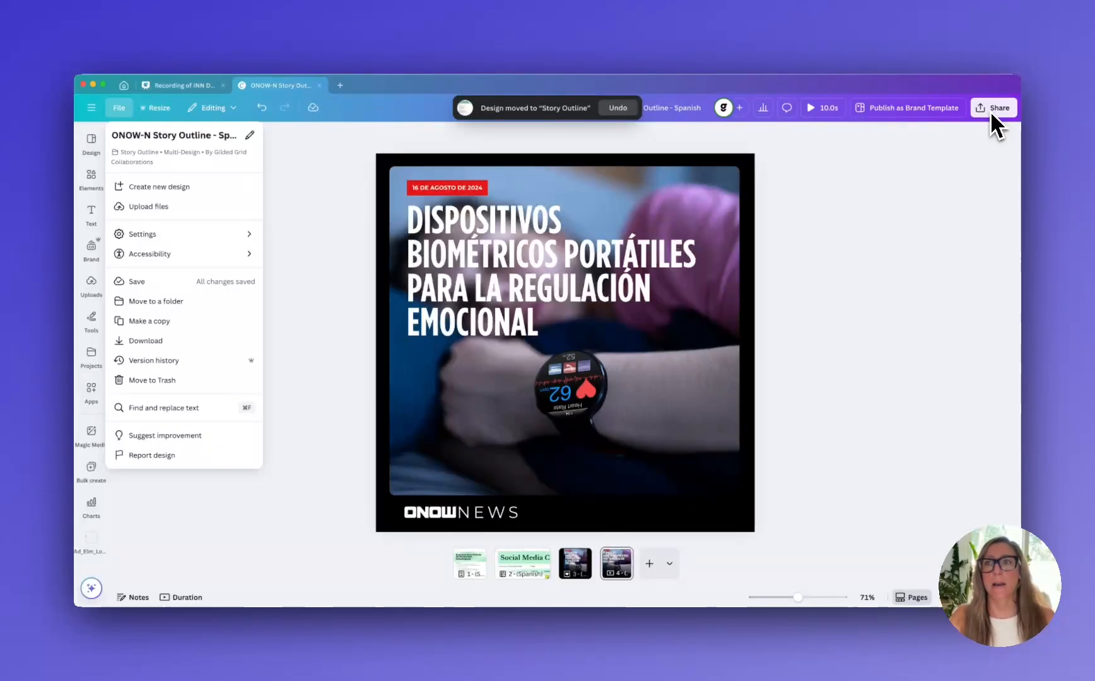
{"action": "left_click", "coordinate": [973, 179]}
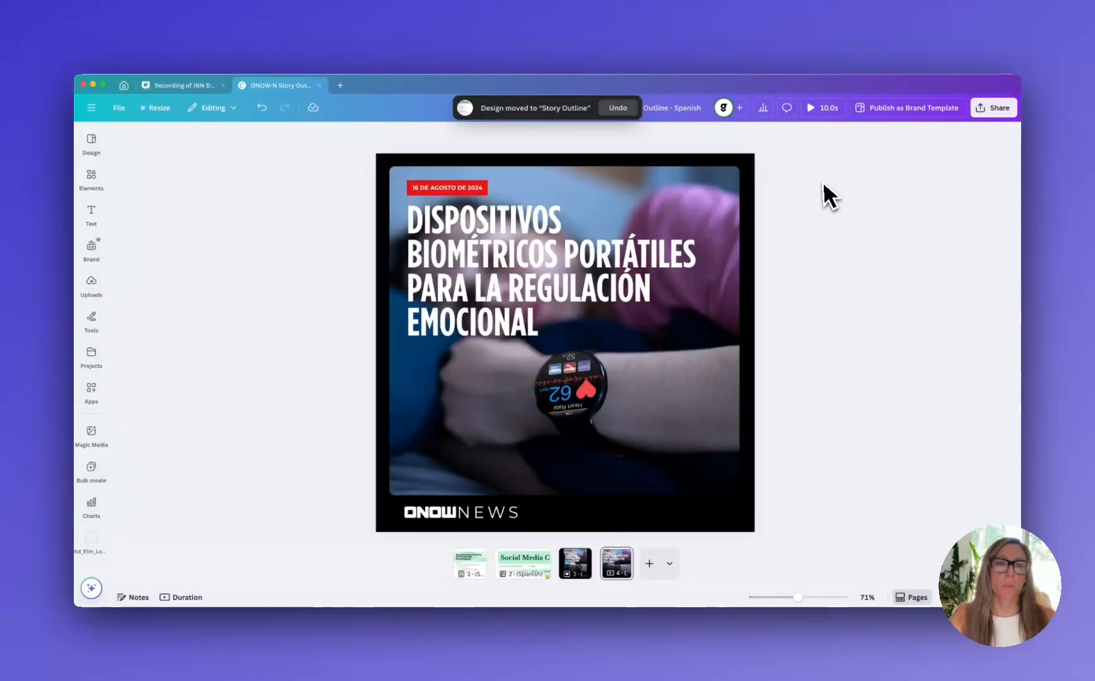
{"action": "left_click", "coordinate": [520, 563]}
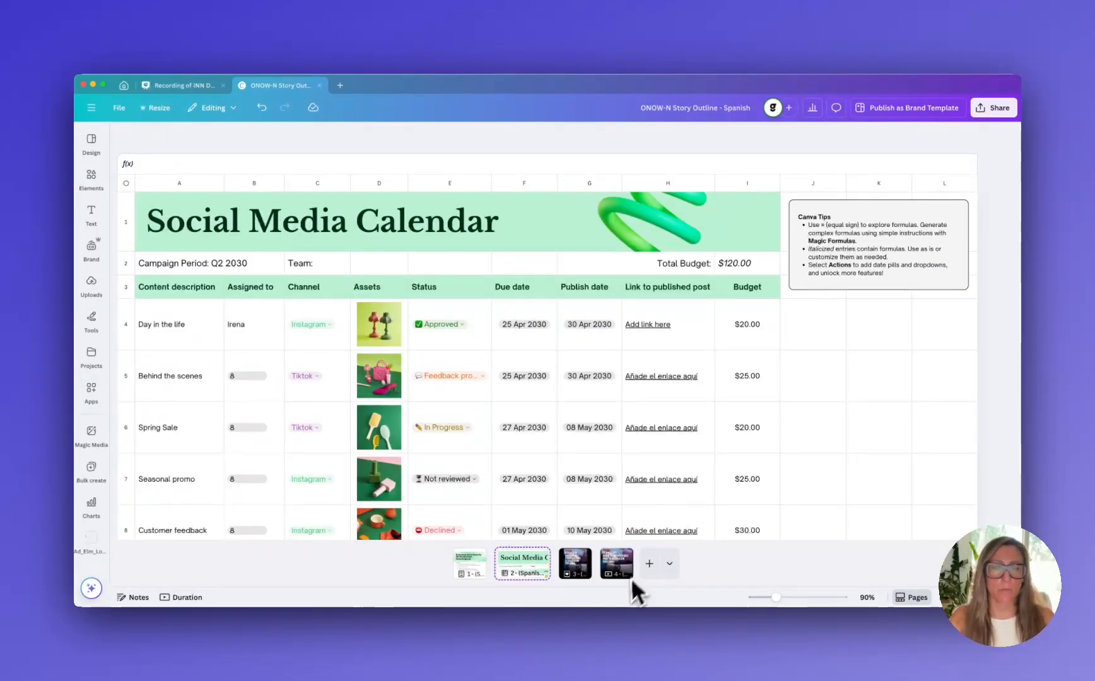
{"action": "right_click", "coordinate": [622, 570]}
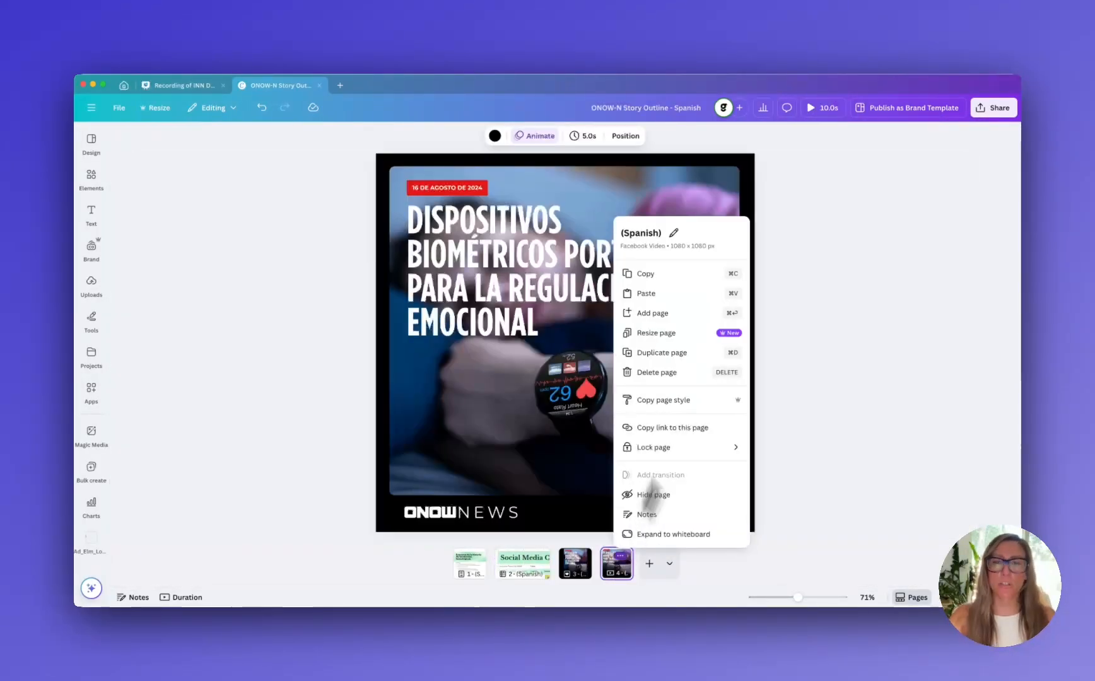
{"action": "left_click", "coordinate": [876, 281]}
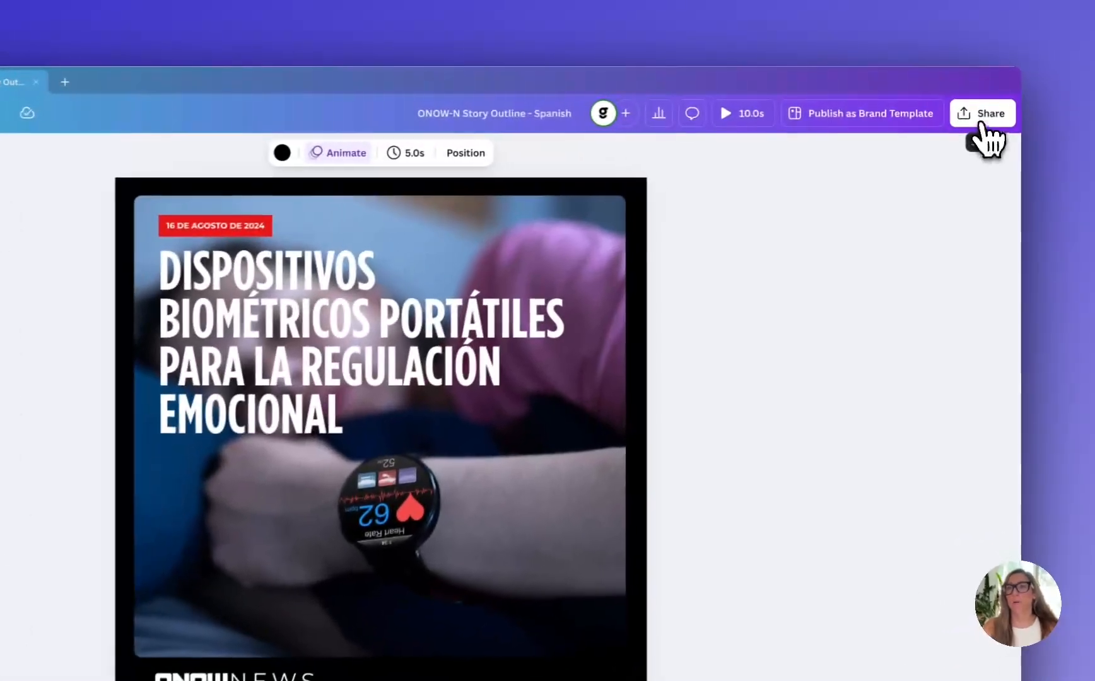
Open the design's download settings and set the file type to JPG
{"action": "left_click", "coordinate": [994, 111]}
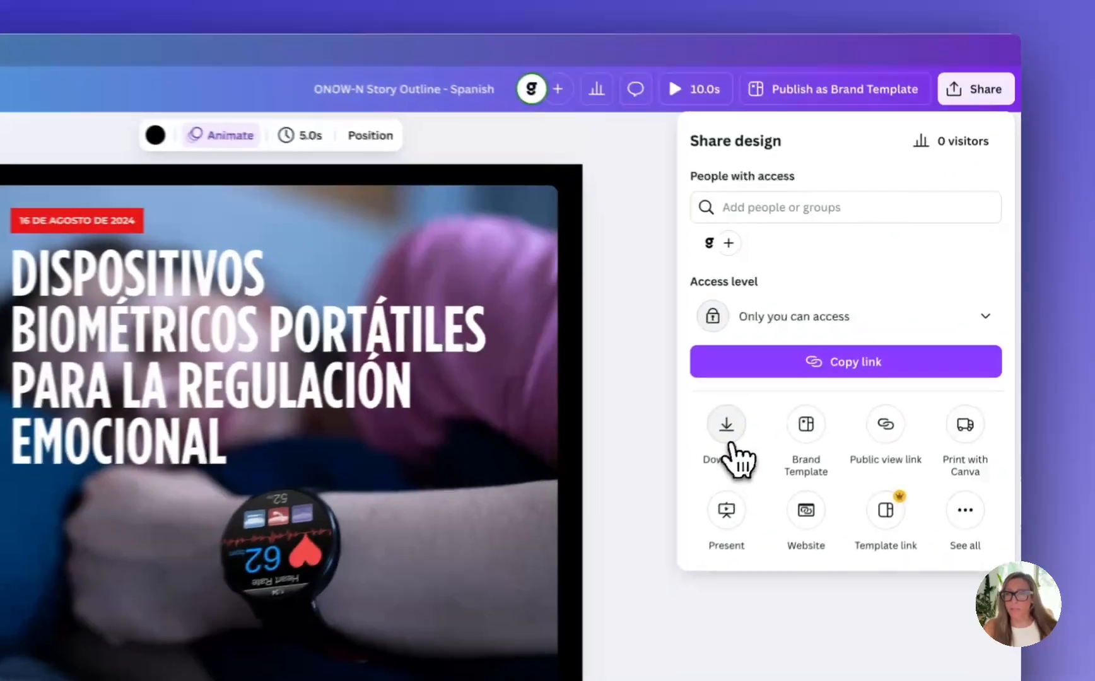
{"action": "left_click", "coordinate": [769, 404]}
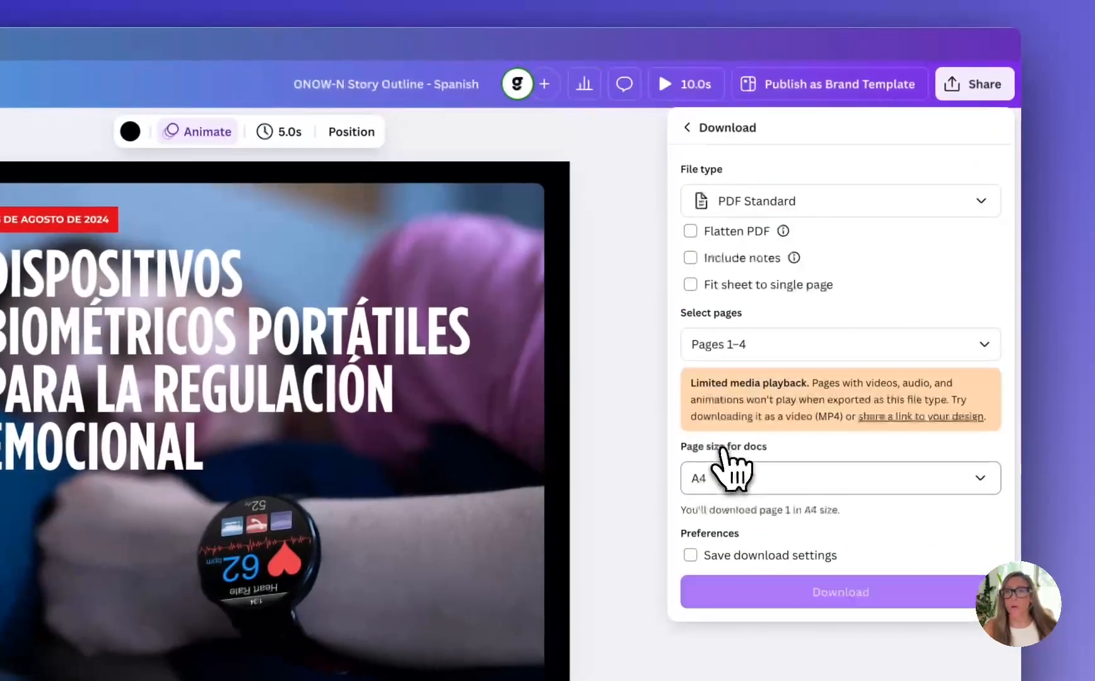
{"action": "left_click", "coordinate": [785, 203]}
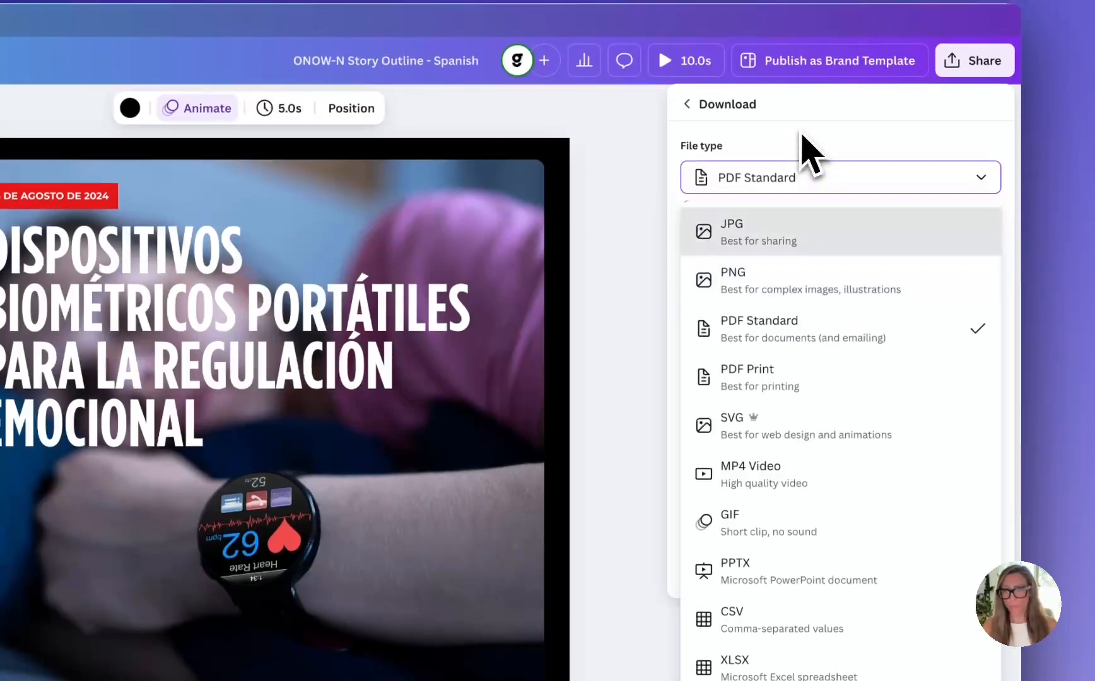
{"action": "left_click", "coordinate": [806, 162]}
{"action": "left_click", "coordinate": [753, 173]}
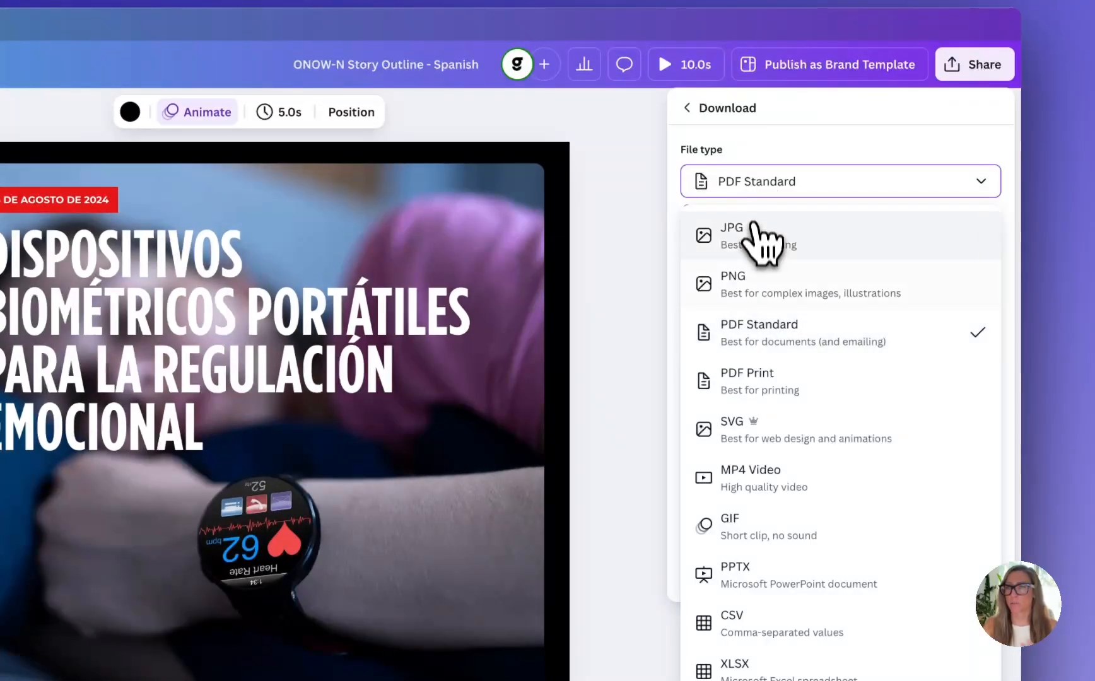
{"action": "left_click", "coordinate": [756, 234]}
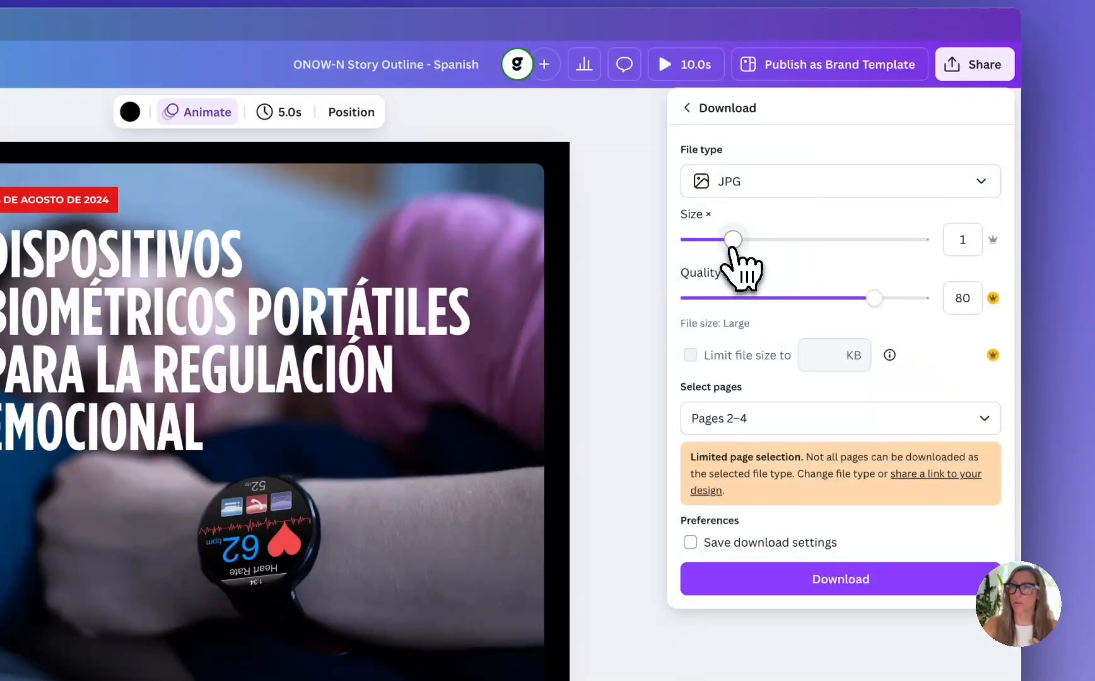
Set the JPG download's size to 1.125 and quality to 70, and open the page selection
{"action": "mouse_move", "coordinate": [735, 246]}
{"action": "left_mouse_down"}
{"action": "mouse_move", "coordinate": [845, 244]}
{"action": "mouse_move", "coordinate": [745, 245]}
{"action": "left_mouse_up"}
{"action": "left_click_drag", "start_coordinate": [875, 309], "coordinate": [851, 309]}
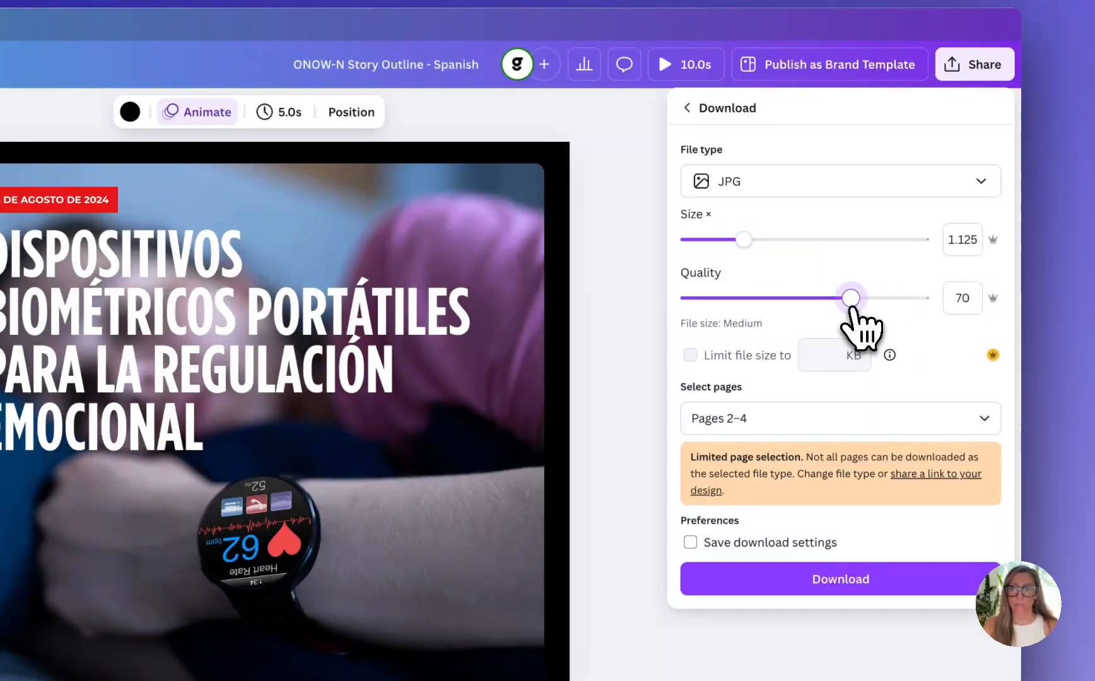
{"action": "left_click", "coordinate": [850, 416]}
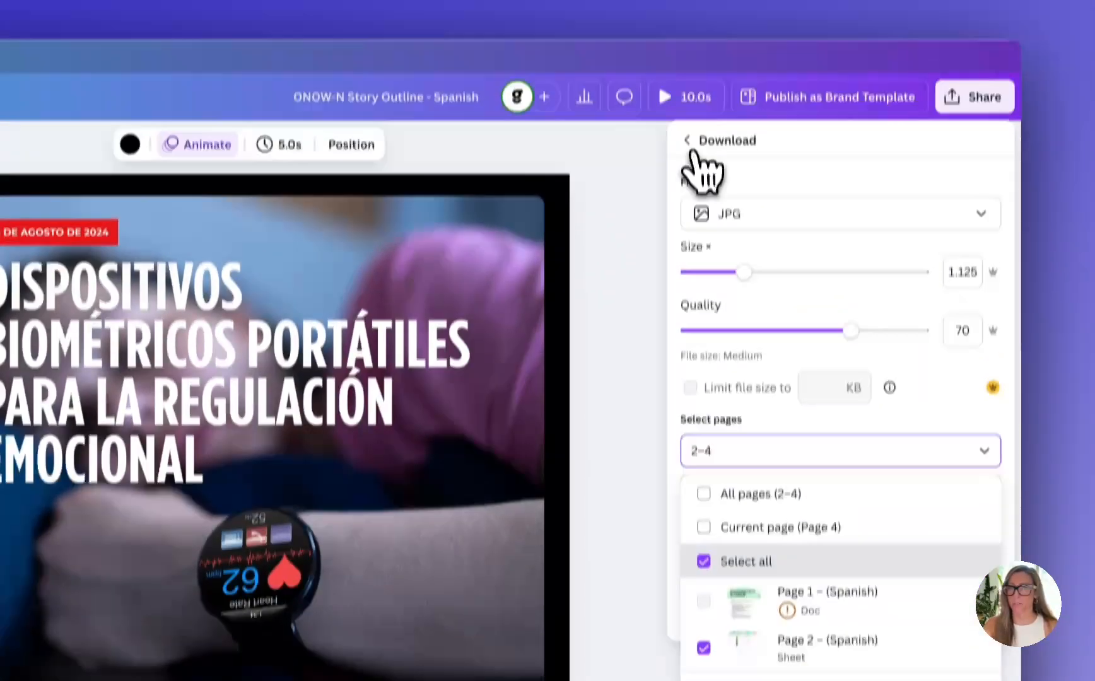
{"action": "left_click", "coordinate": [686, 17]}
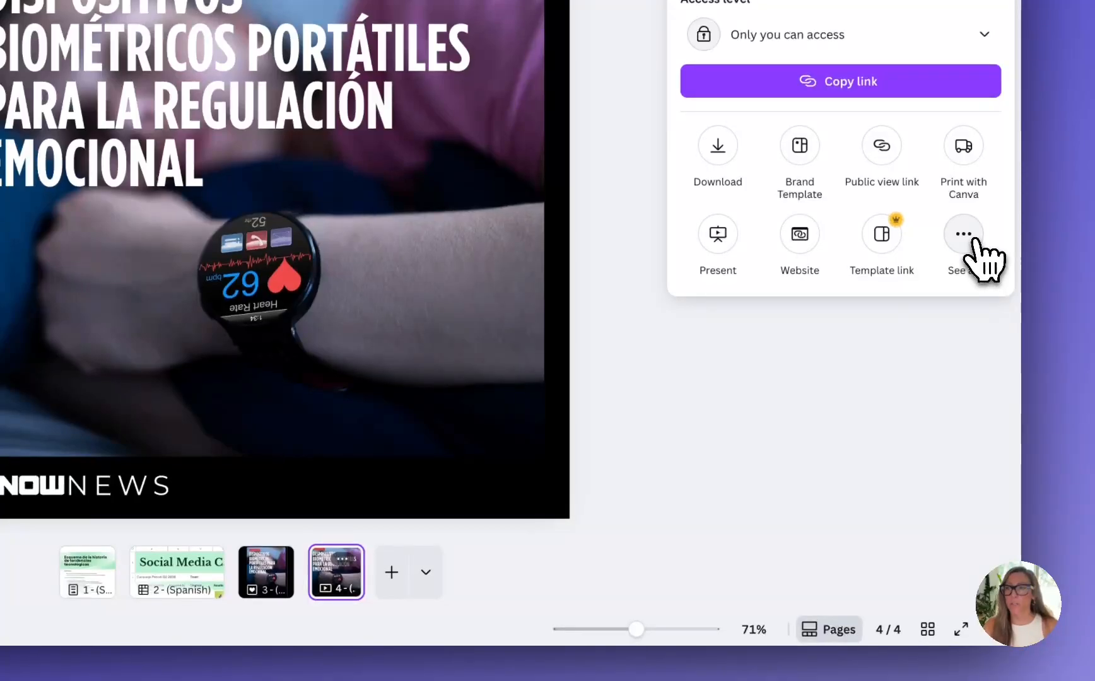
Open the full list of publishing options and look through the share, save, social and print choices
{"action": "left_click", "coordinate": [962, 364]}
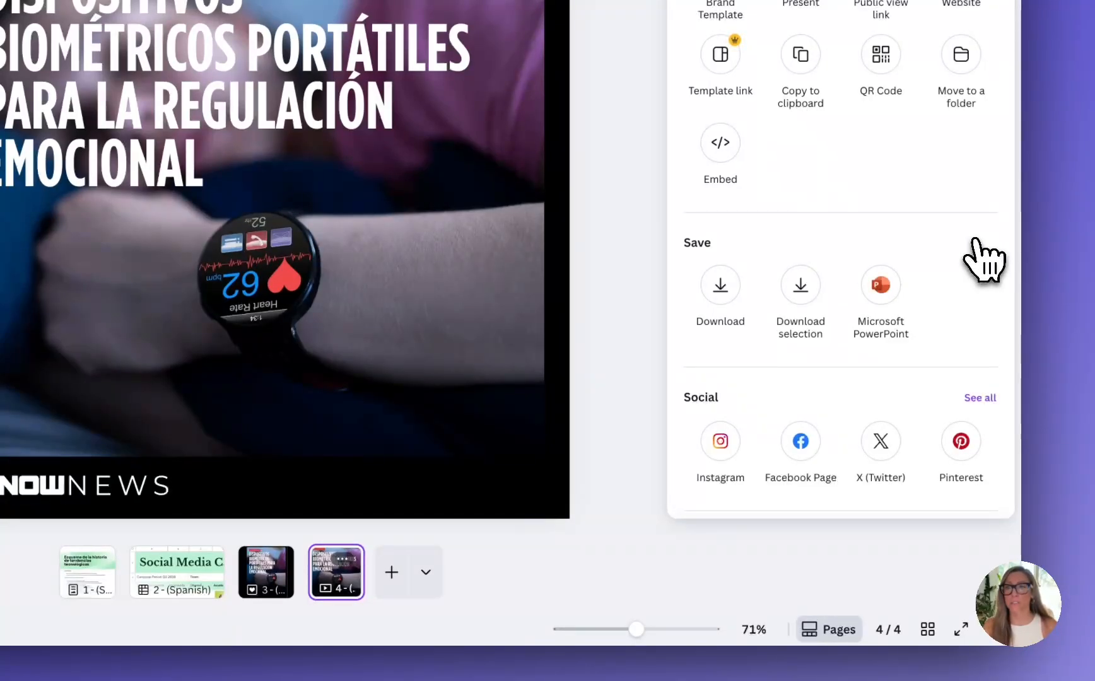
{"action": "scroll", "coordinate": [975, 240], "scroll_direction": "down", "scroll_amount": 3}
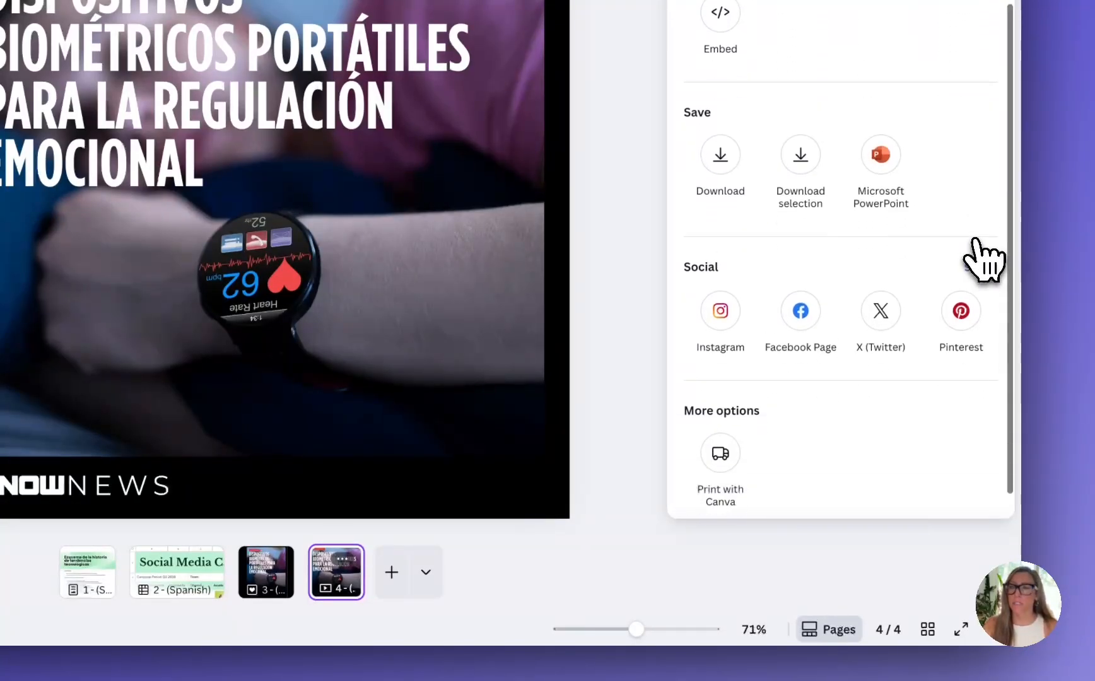
{"action": "scroll", "coordinate": [976, 239], "scroll_direction": "up", "scroll_amount": 3}
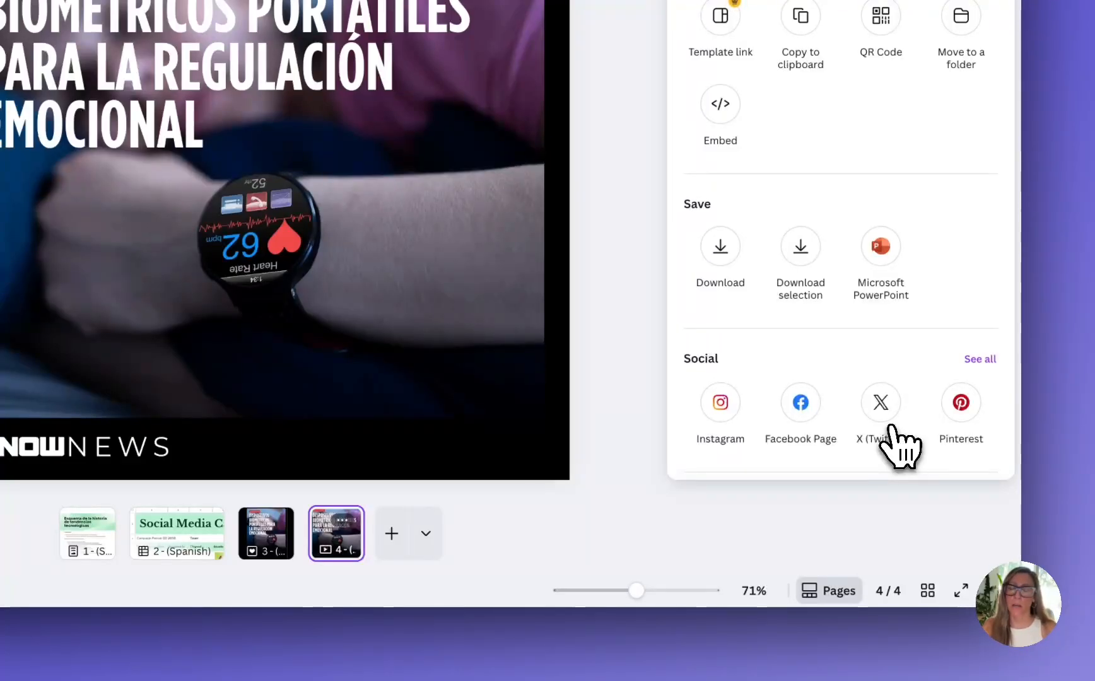
{"action": "scroll", "coordinate": [902, 447], "scroll_direction": "down", "scroll_amount": 2}
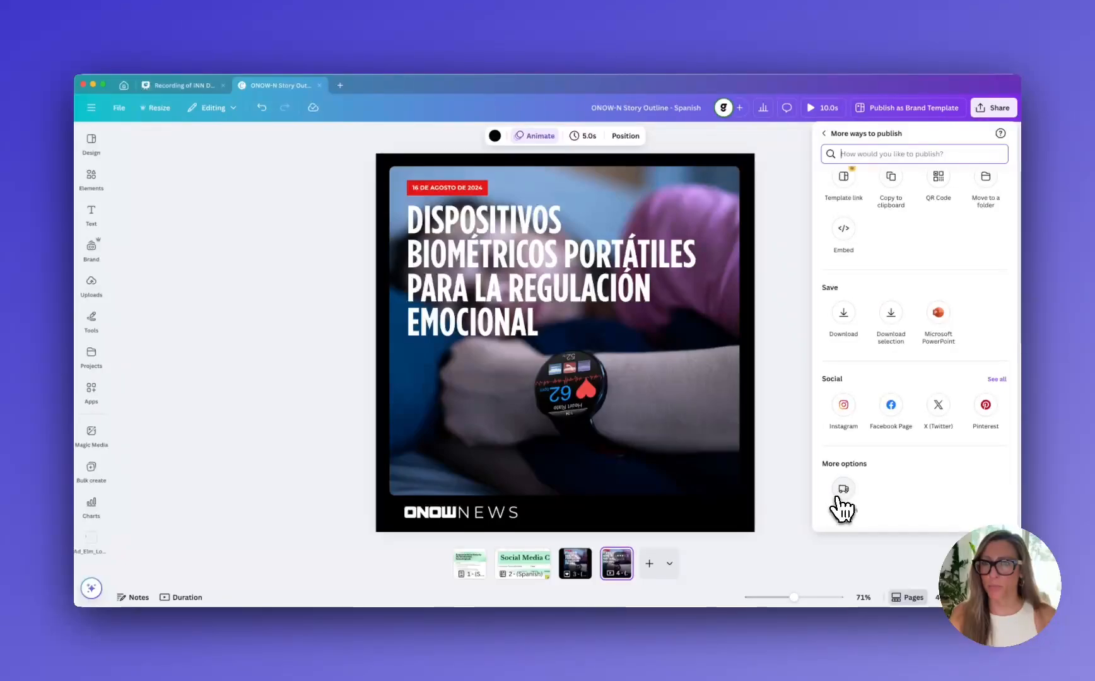
{"action": "scroll", "coordinate": [844, 501], "scroll_direction": "up", "scroll_amount": 2}
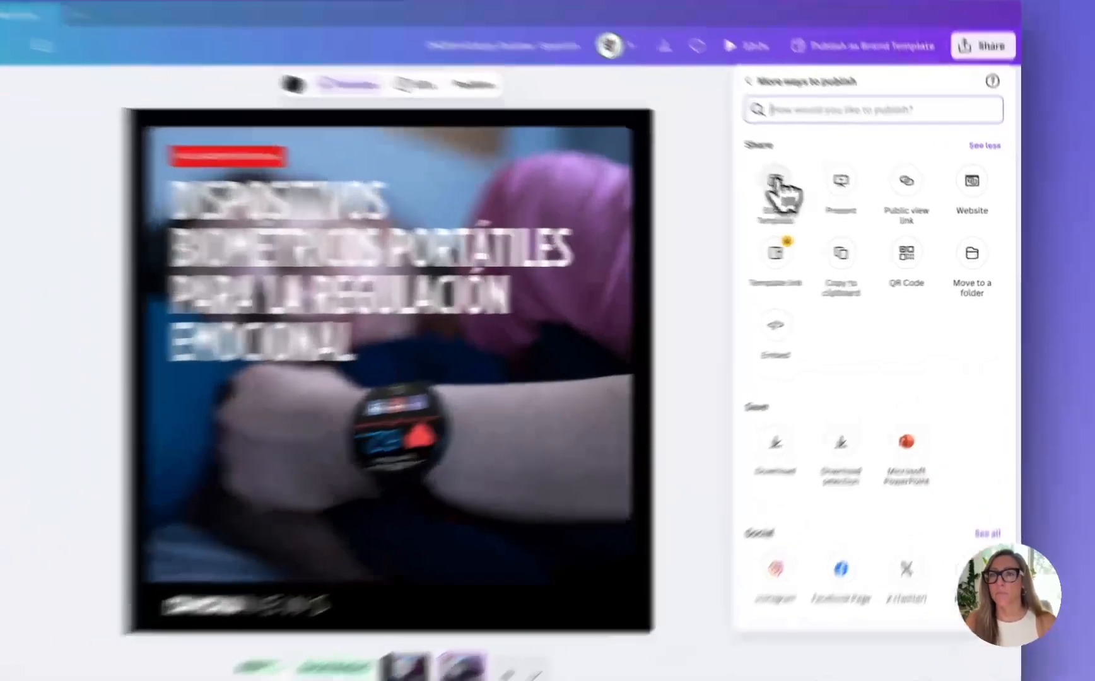
Start publishing the design as a Brand Template and choose ONOW News under your projects as its folder
{"action": "left_click", "coordinate": [776, 183]}
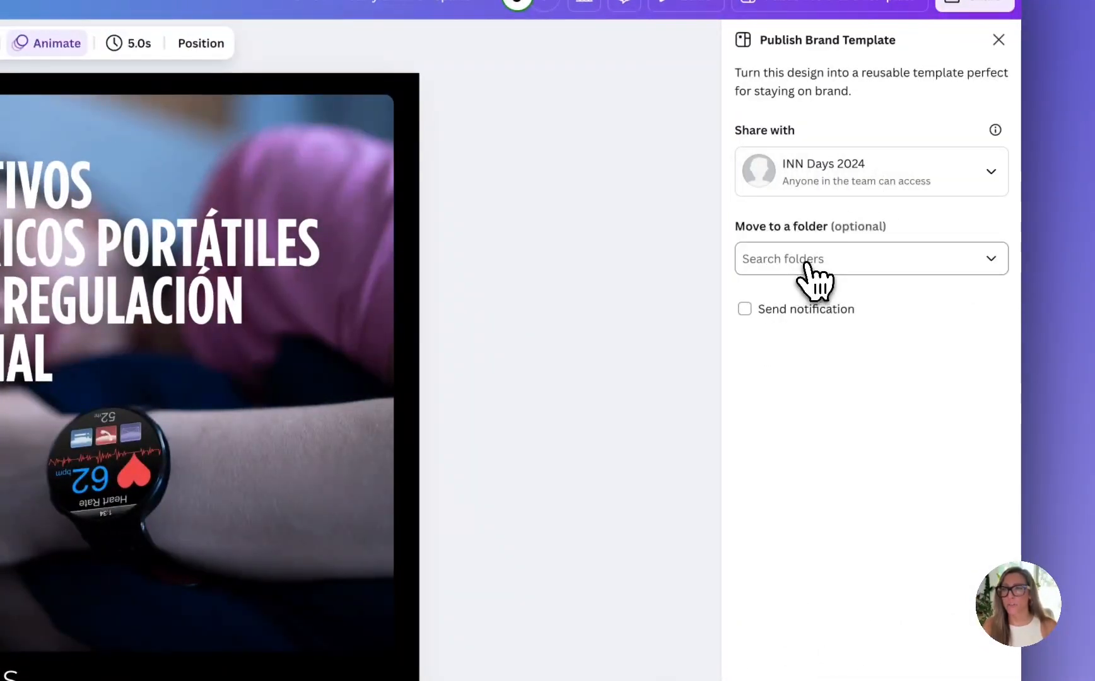
{"action": "left_click", "coordinate": [807, 264]}
{"action": "scroll", "coordinate": [838, 391], "scroll_direction": "down", "scroll_amount": 3}
{"action": "scroll", "coordinate": [832, 392], "scroll_direction": "up", "scroll_amount": 3}
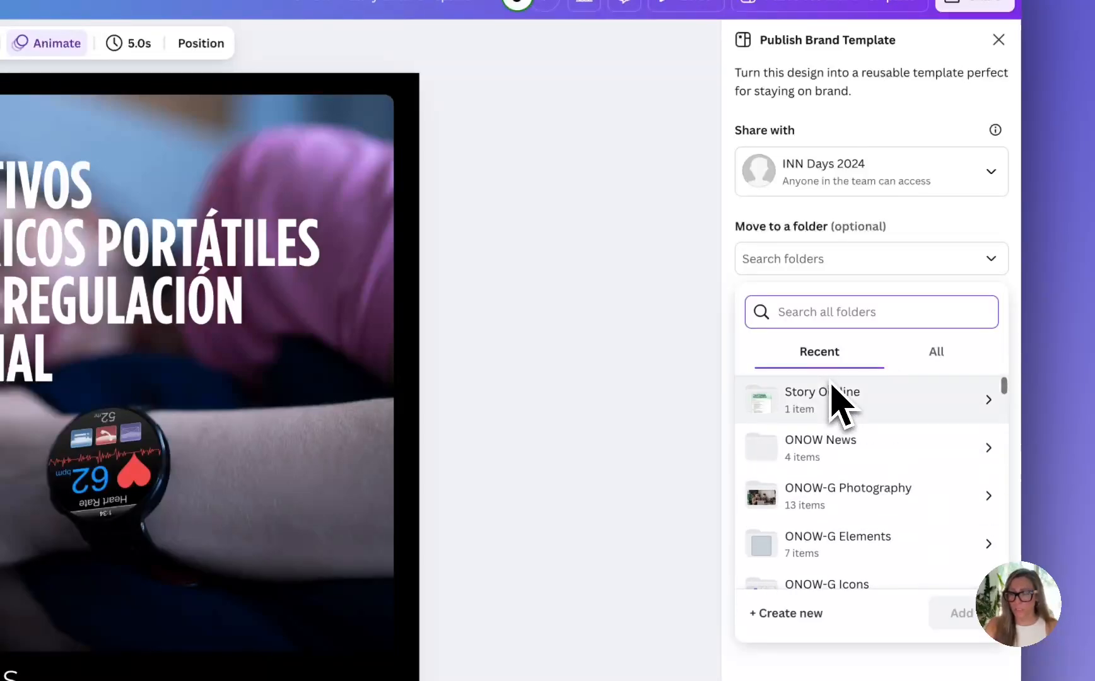
{"action": "left_click", "coordinate": [936, 354]}
{"action": "left_click", "coordinate": [908, 399]}
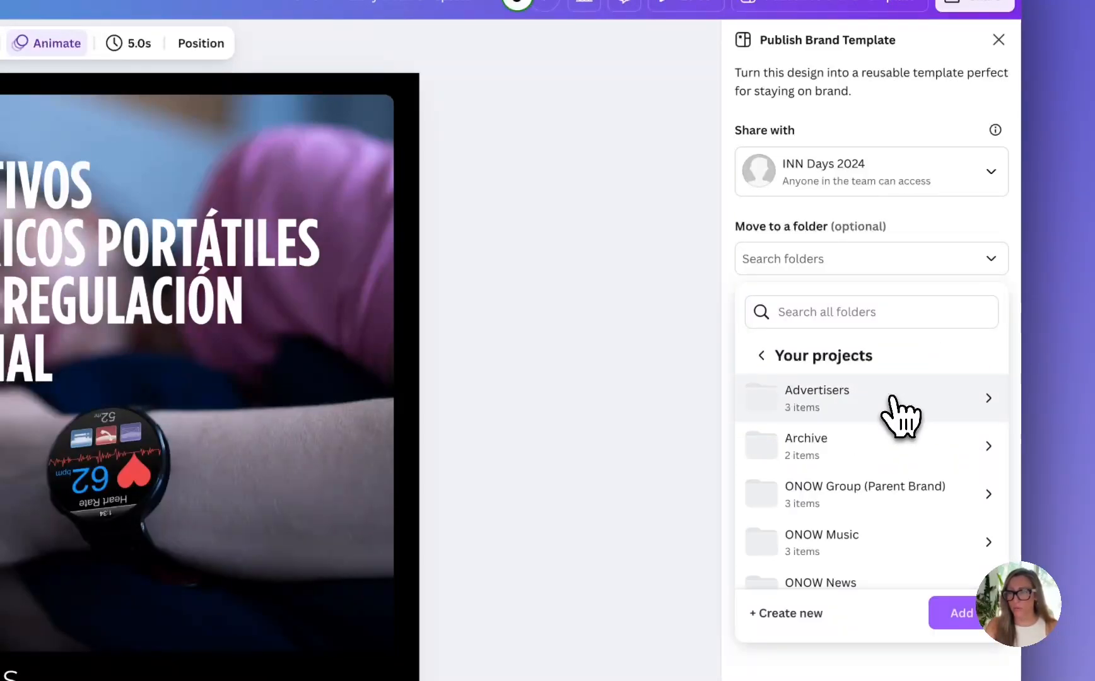
{"action": "scroll", "coordinate": [899, 561], "scroll_direction": "down", "scroll_amount": 1}
{"action": "left_click", "coordinate": [901, 575]}
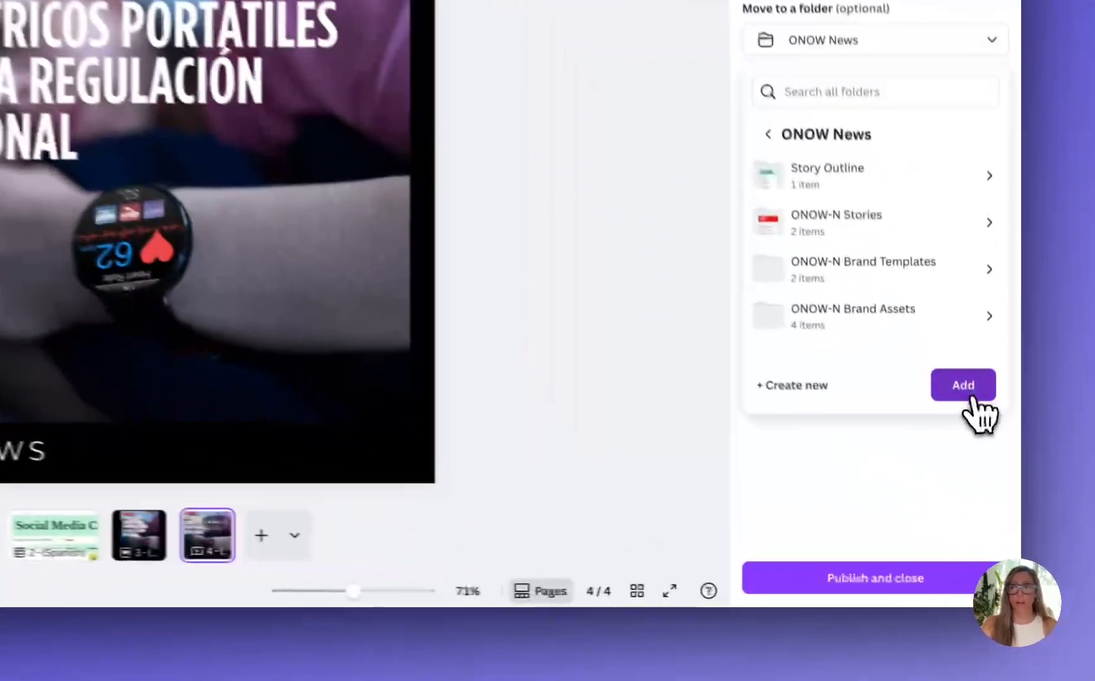
{"action": "left_click", "coordinate": [972, 398]}
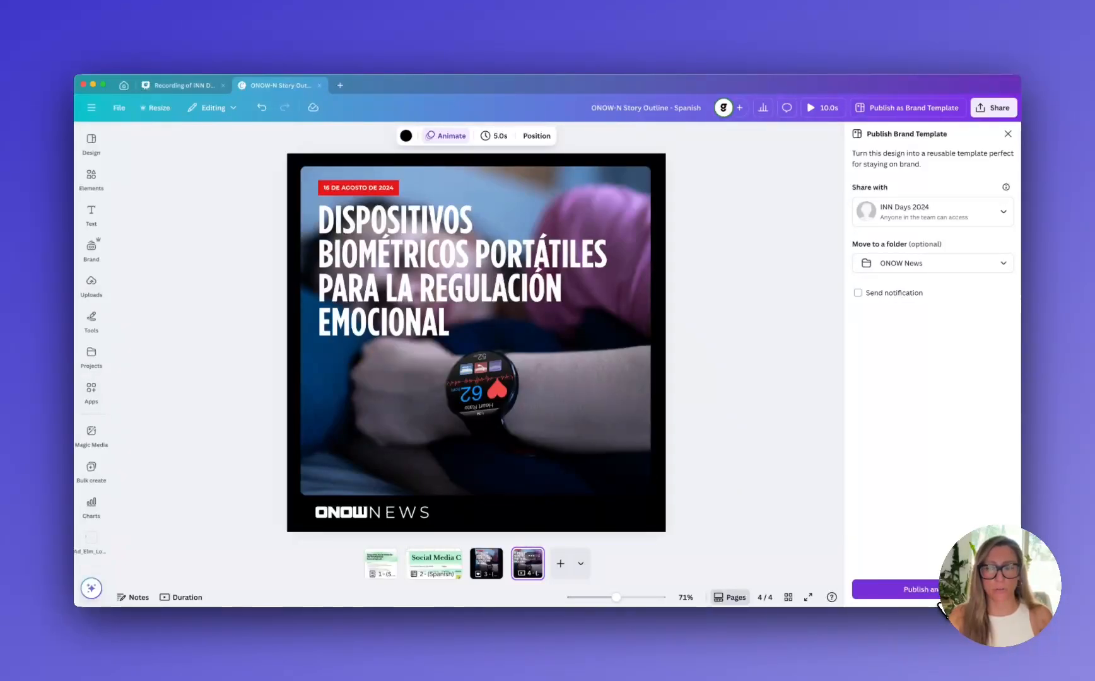
Publish the Brand Template, then dismiss its sharing dialog and close the template's tab
{"action": "left_click", "coordinate": [938, 598]}
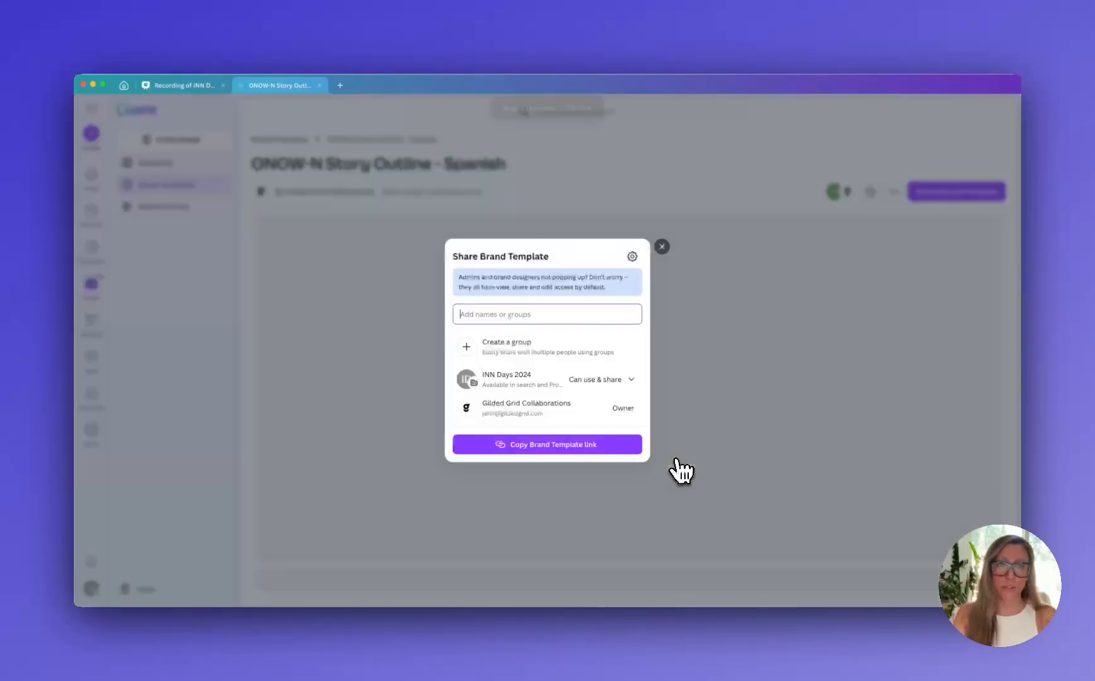
{"action": "left_click", "coordinate": [662, 247]}
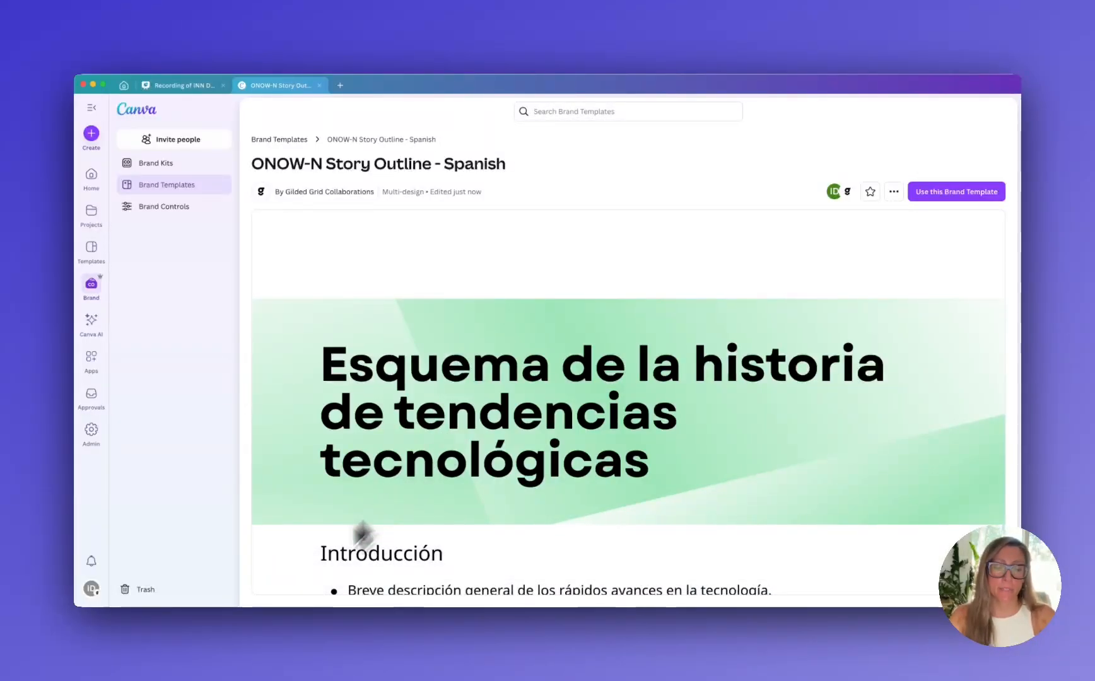
{"action": "key", "text": "super+w"}
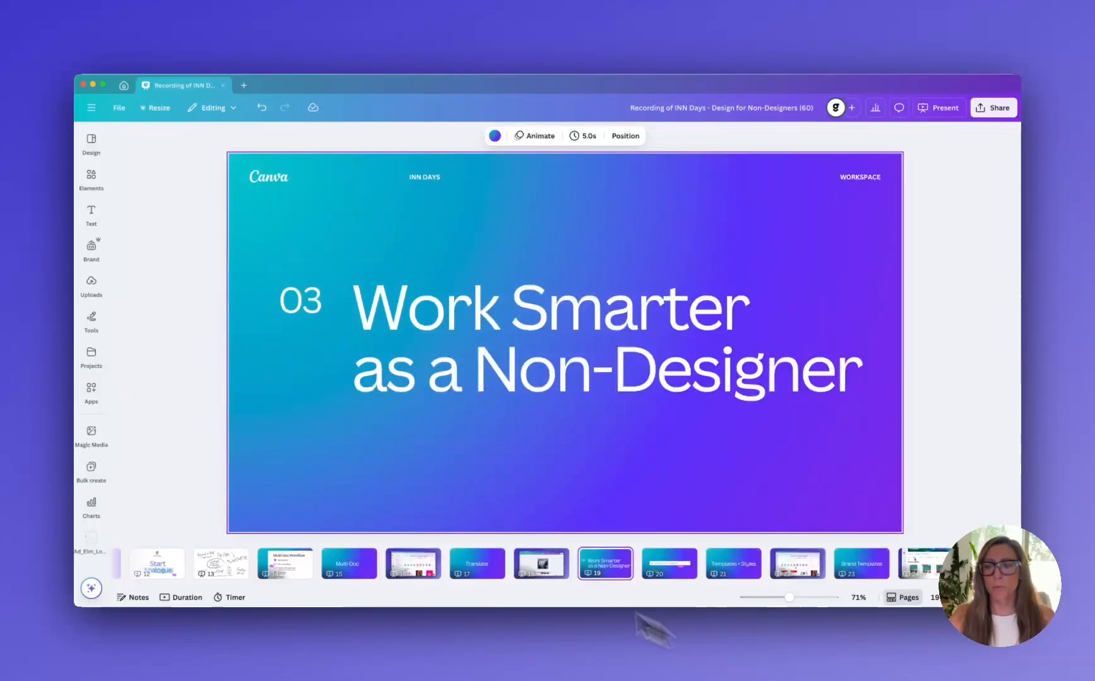
Open the template library from the home page, browse its categories and view the Logo templates
{"action": "left_click", "coordinate": [126, 86]}
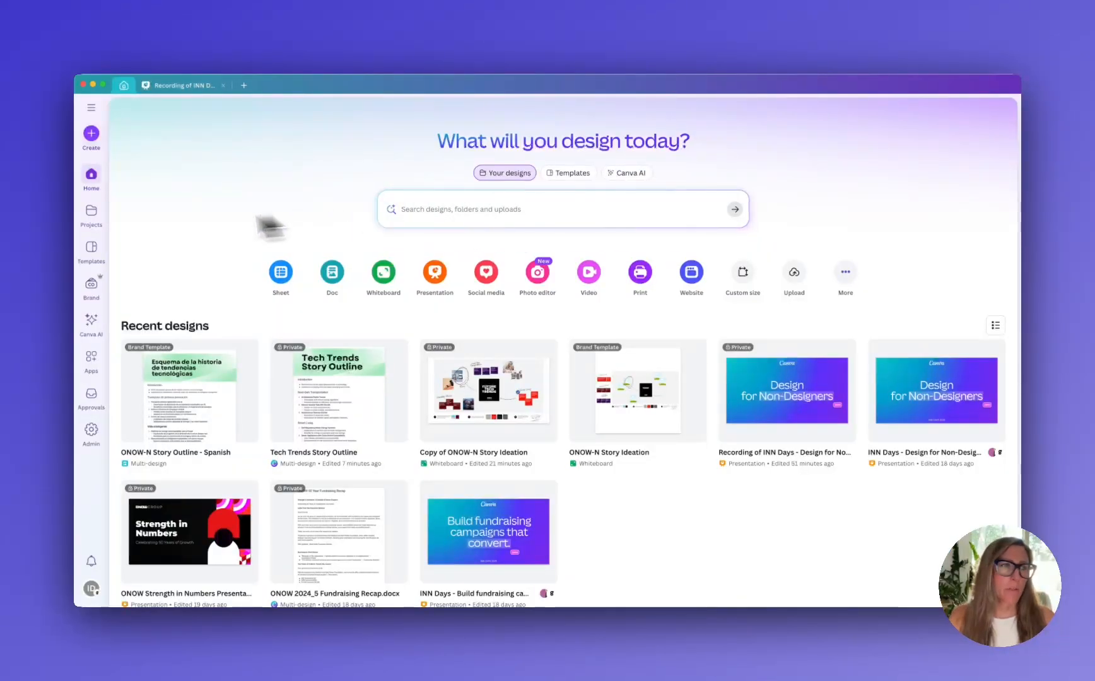
{"action": "left_click", "coordinate": [93, 252]}
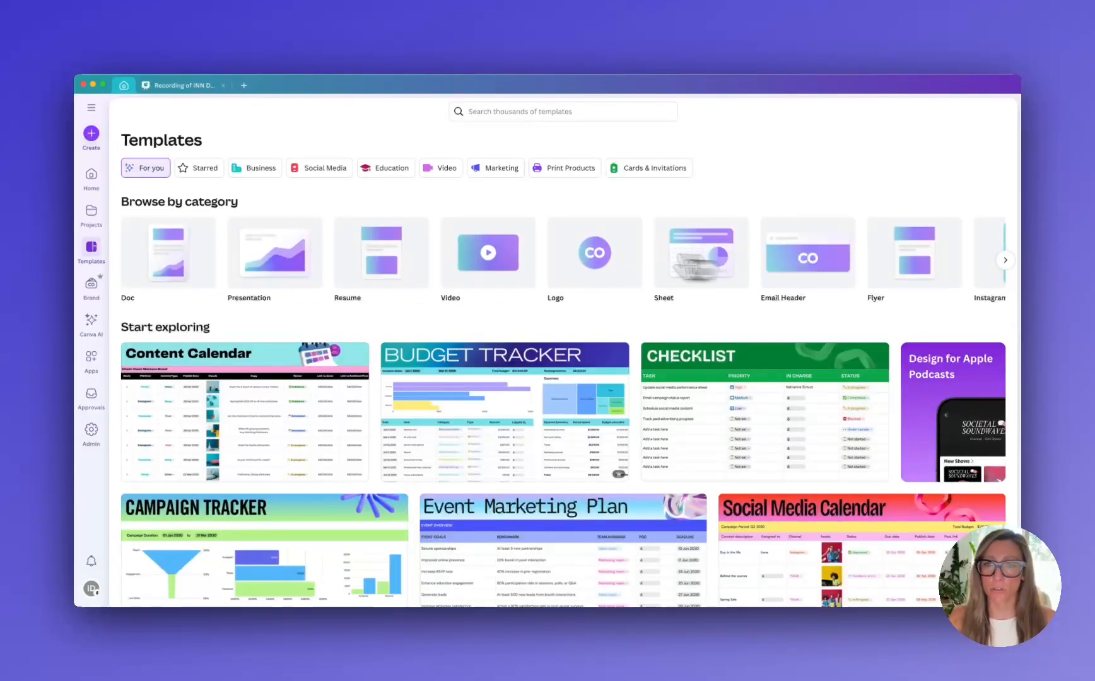
{"action": "scroll", "coordinate": [697, 272], "scroll_direction": "right", "scroll_amount": 1}
{"action": "scroll", "coordinate": [703, 270], "scroll_direction": "right", "scroll_amount": 5}
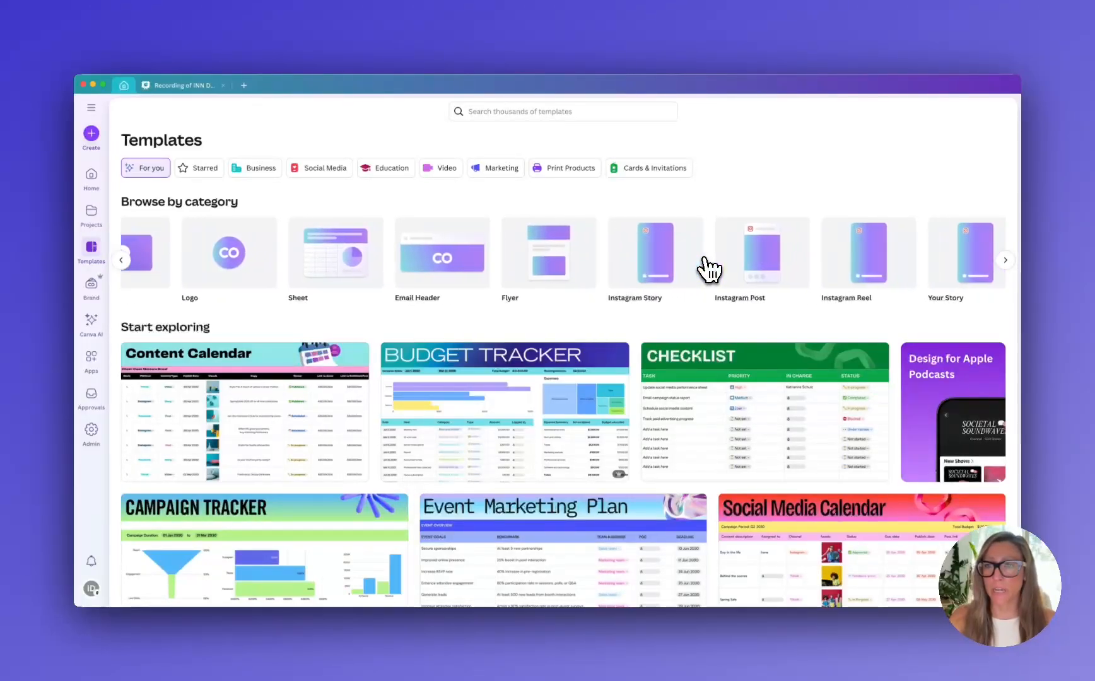
{"action": "scroll", "coordinate": [709, 269], "scroll_direction": "left", "scroll_amount": 4}
{"action": "left_click", "coordinate": [506, 273]}
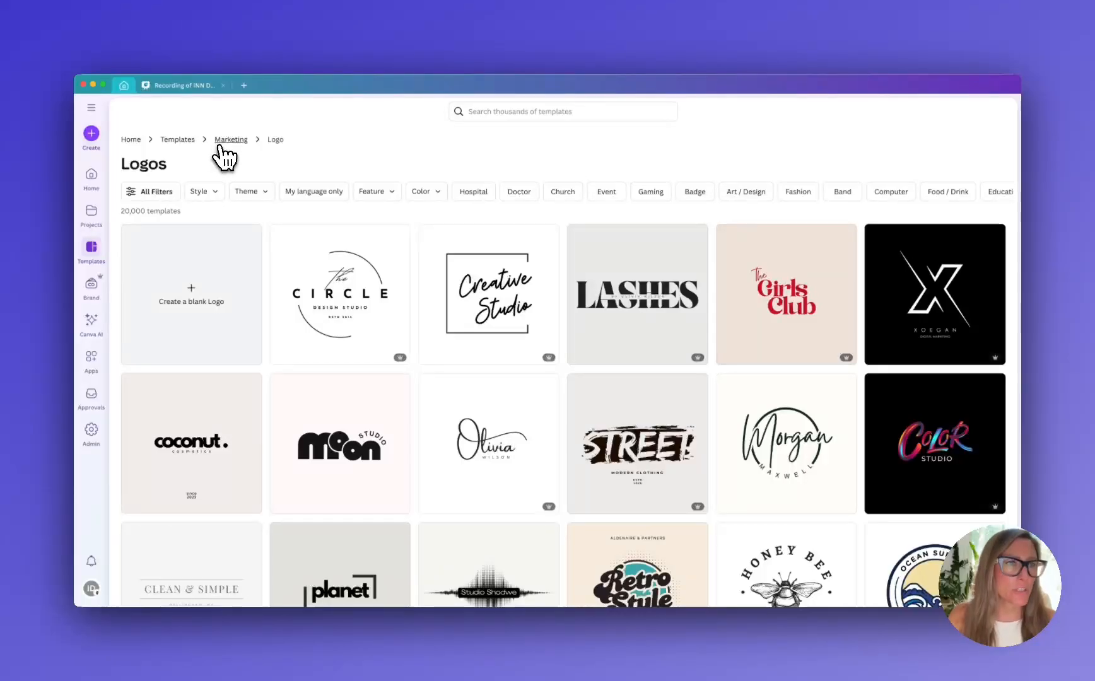
Return to the main template library and browse the Presentation templates
{"action": "left_click", "coordinate": [179, 140]}
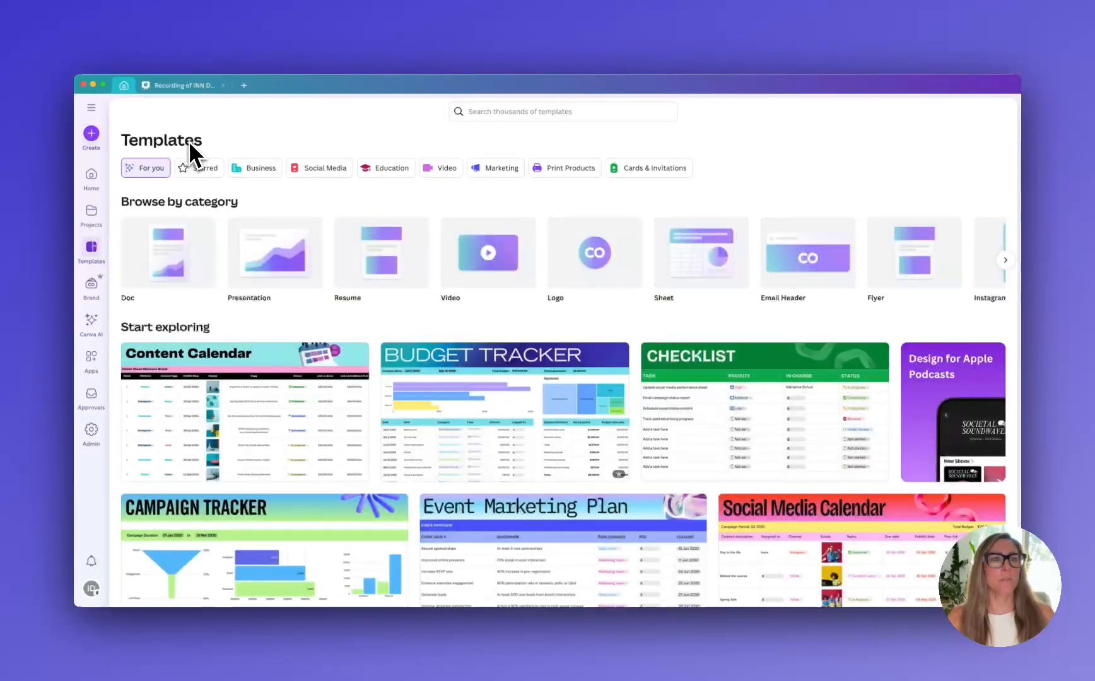
{"action": "left_click", "coordinate": [257, 276]}
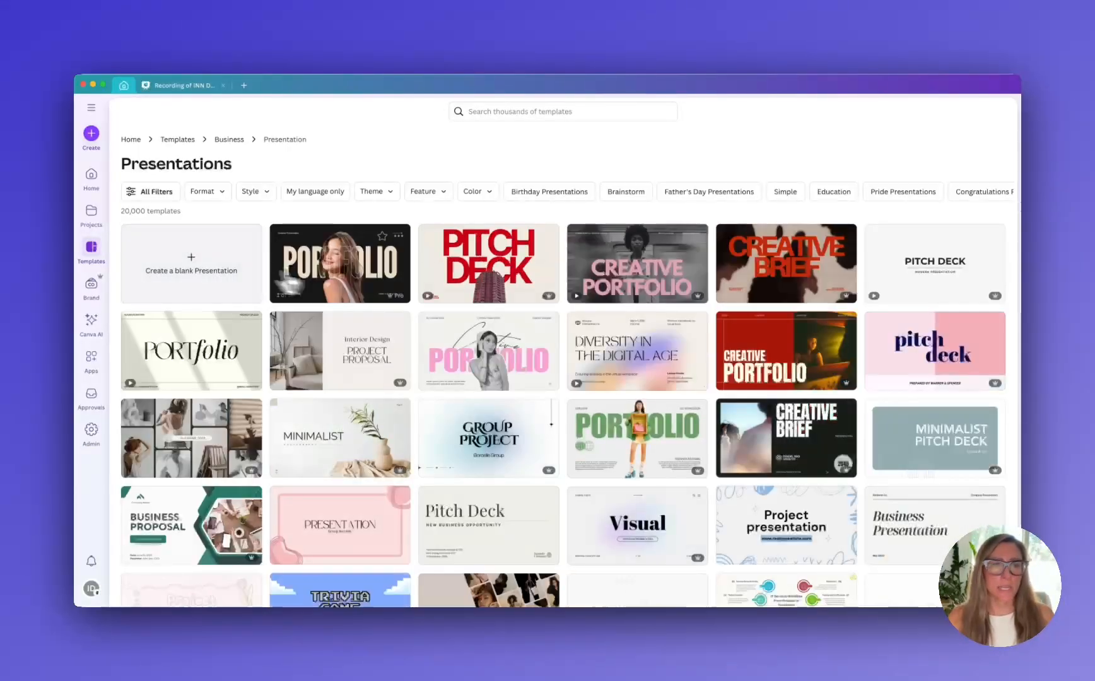
{"action": "scroll", "coordinate": [496, 337], "scroll_direction": "down", "scroll_amount": 5}
{"action": "scroll", "coordinate": [499, 331], "scroll_direction": "up", "scroll_amount": 4}
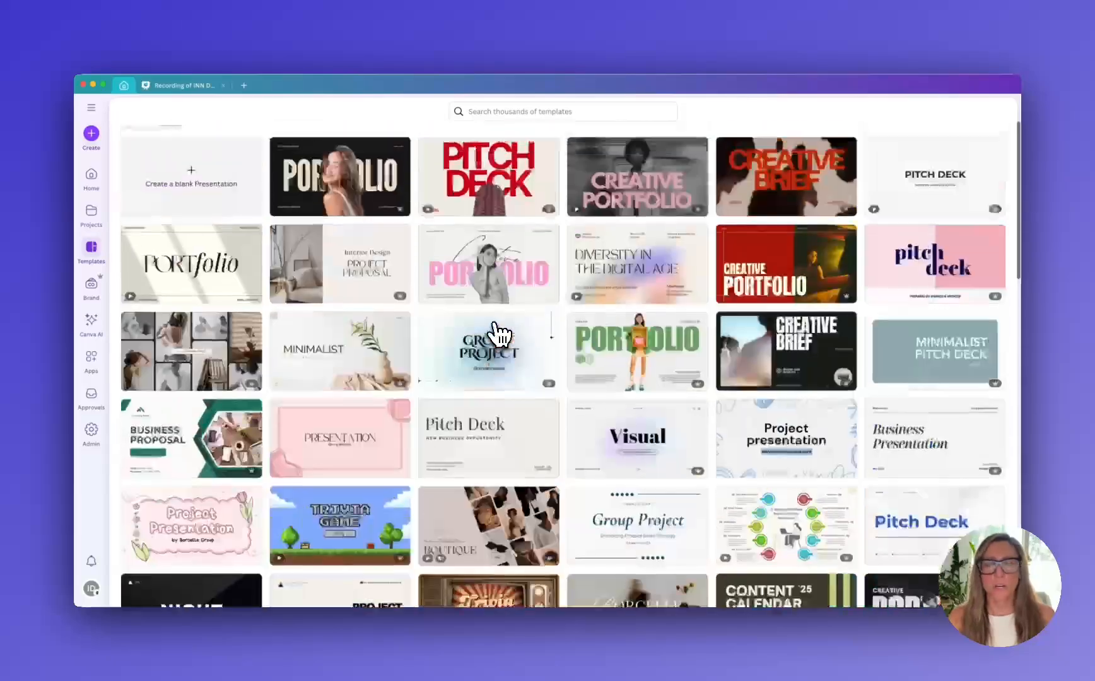
{"action": "scroll", "coordinate": [498, 331], "scroll_direction": "up", "scroll_amount": 2}
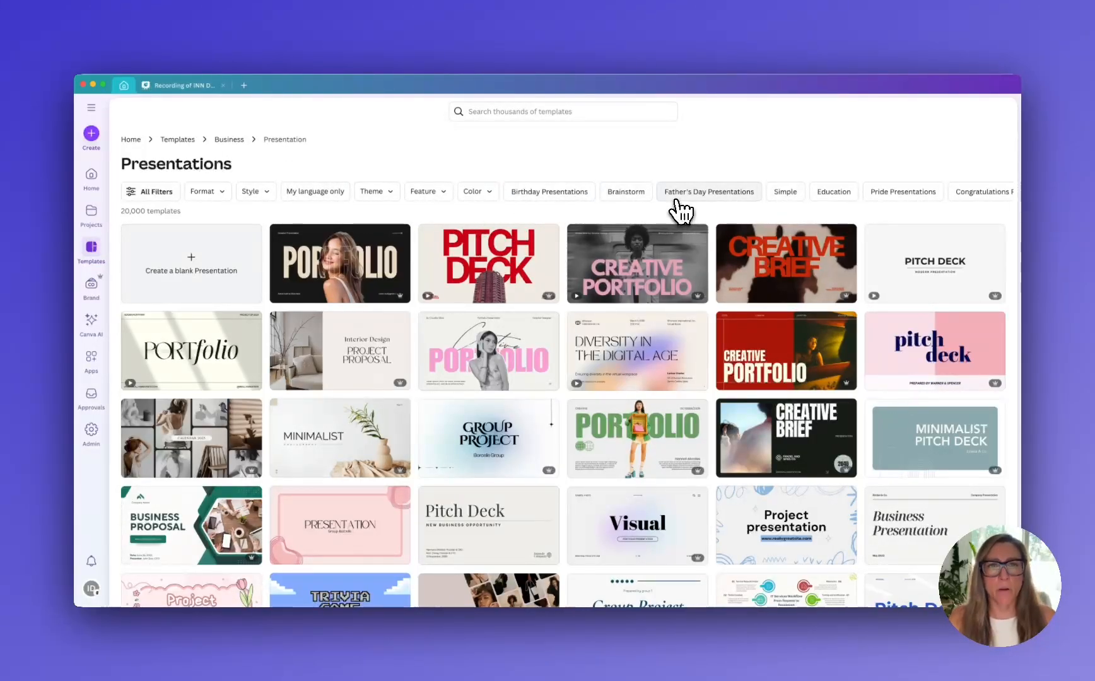
Open the Business templates and enter "presentation modern report corporate" as the template search query
{"action": "left_click", "coordinate": [535, 116]}
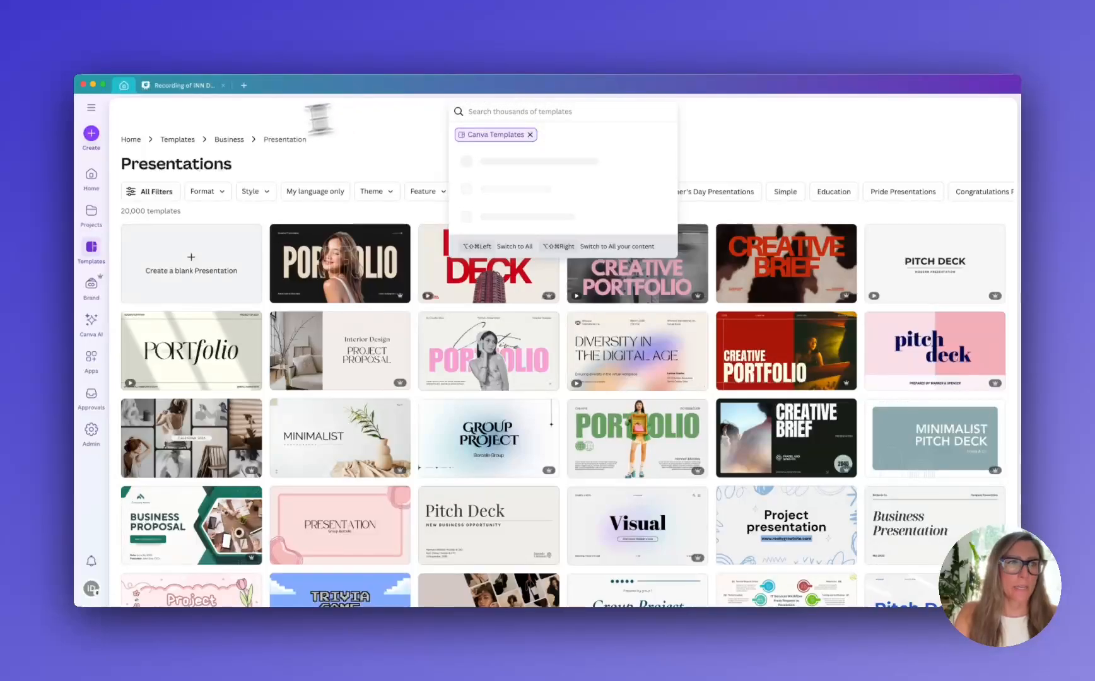
{"action": "left_click", "coordinate": [229, 140]}
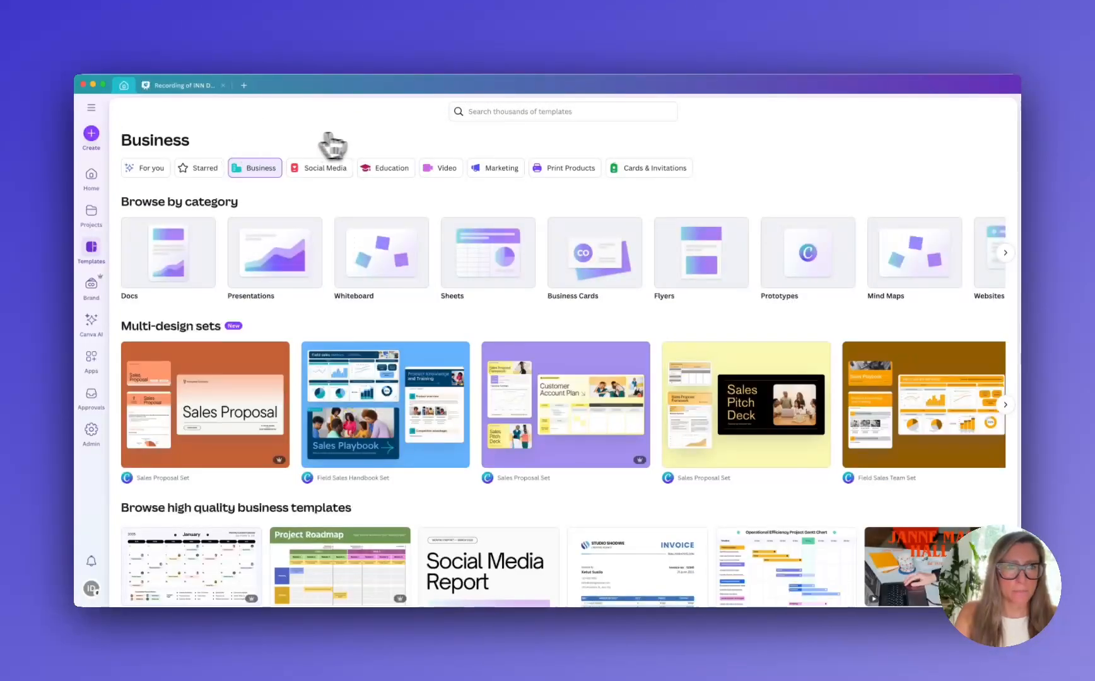
{"action": "left_click", "coordinate": [511, 116]}
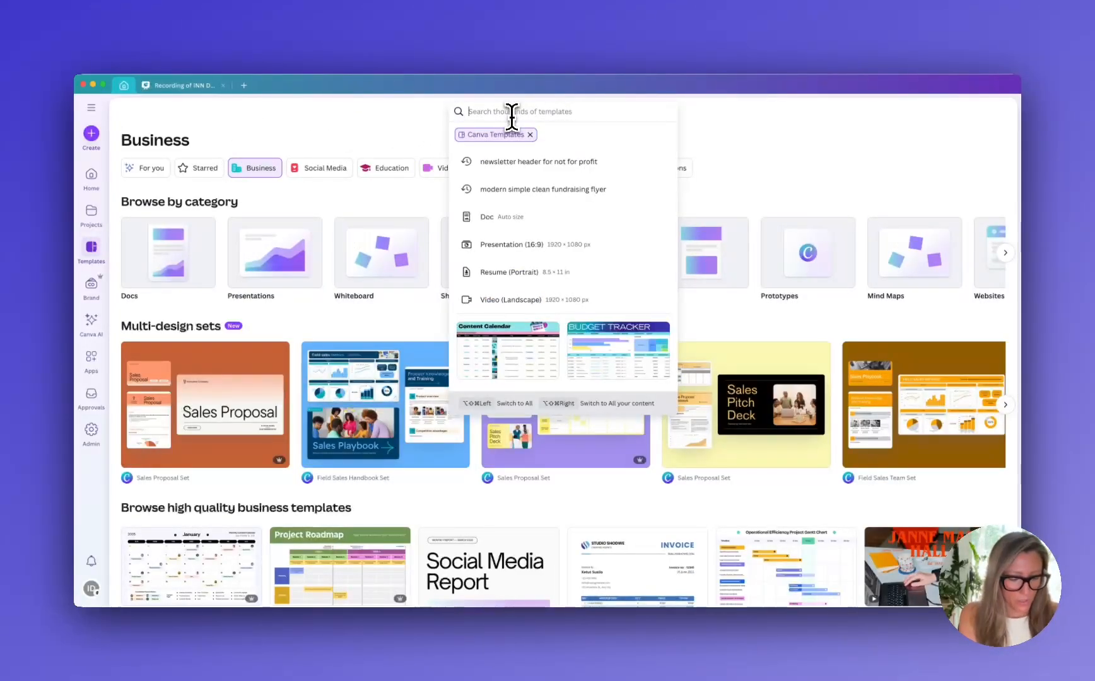
{"action": "type", "text": "presentatio"}
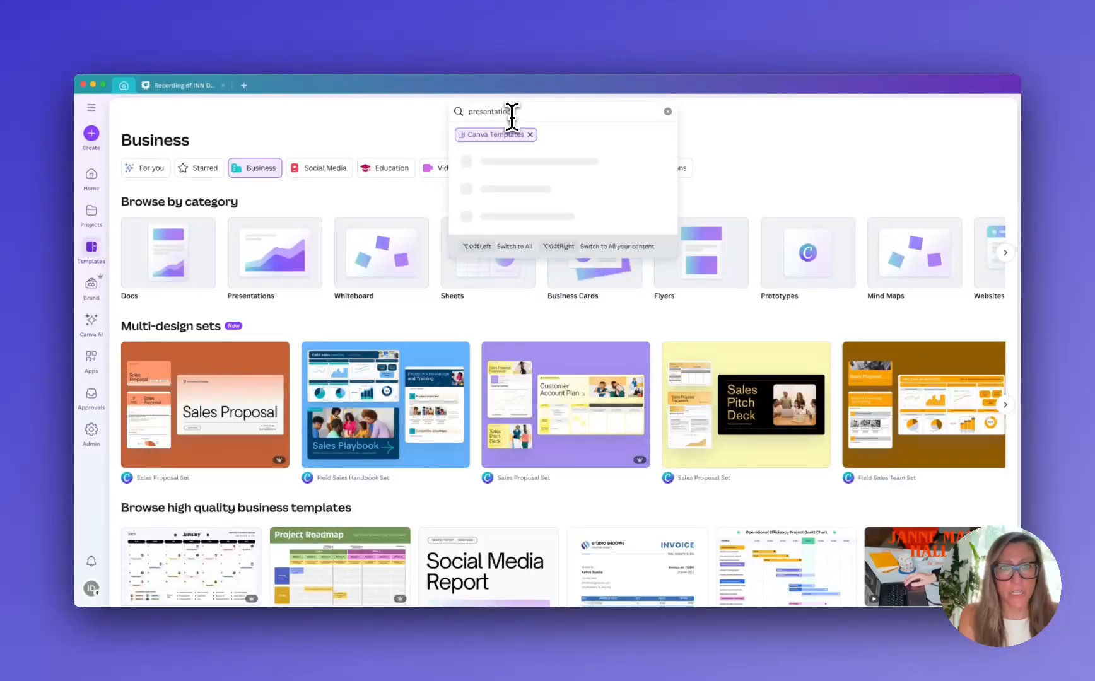
{"action": "type", "text": "n mod"}
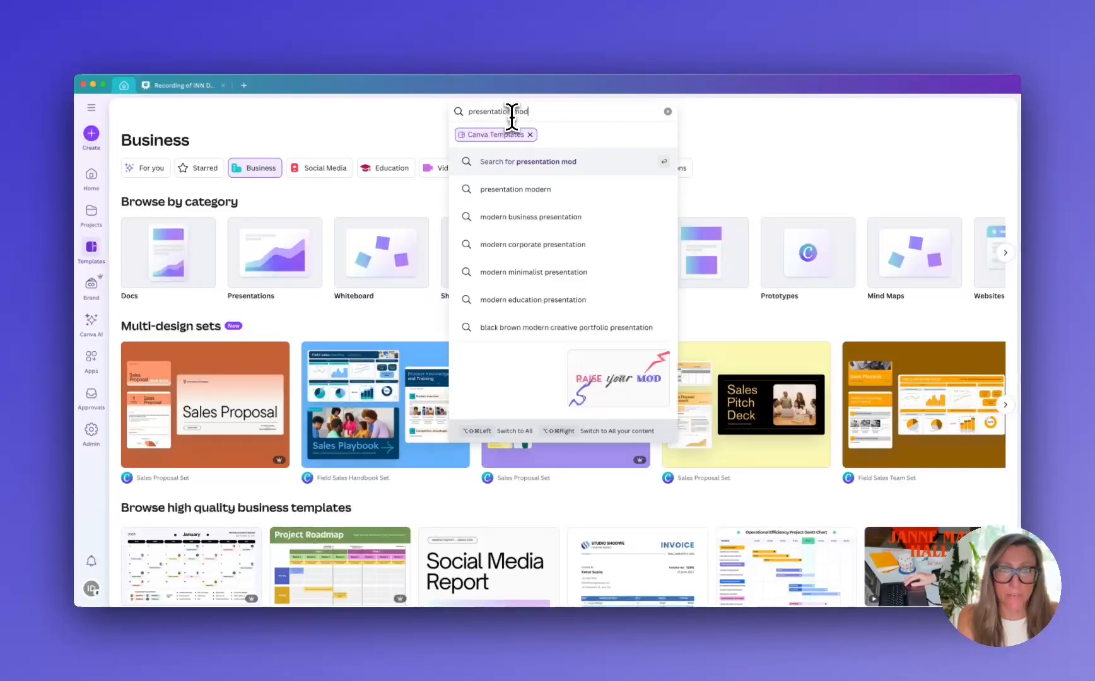
{"action": "type", "text": "er"}
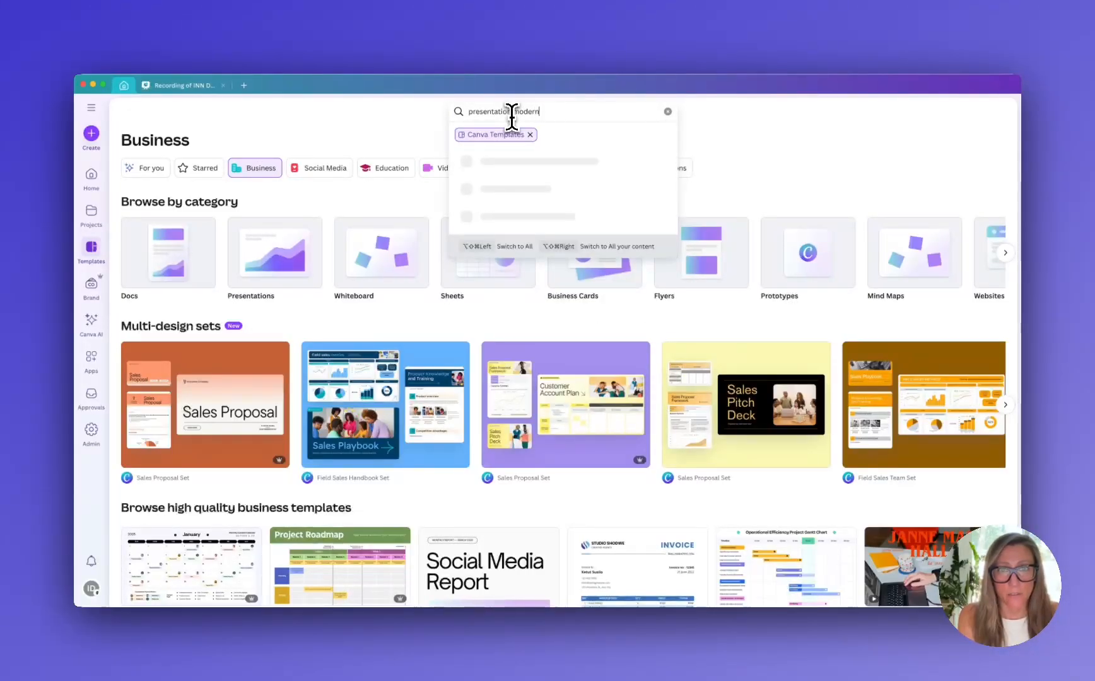
{"action": "type", "text": "n "}
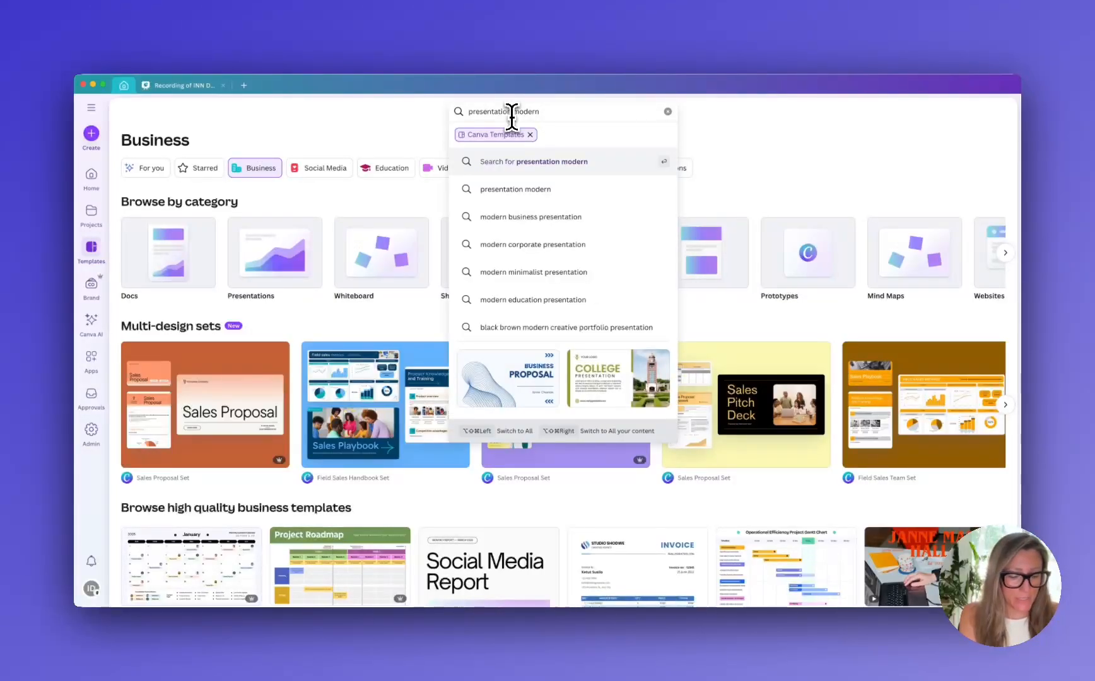
{"action": "type", "text": "report"}
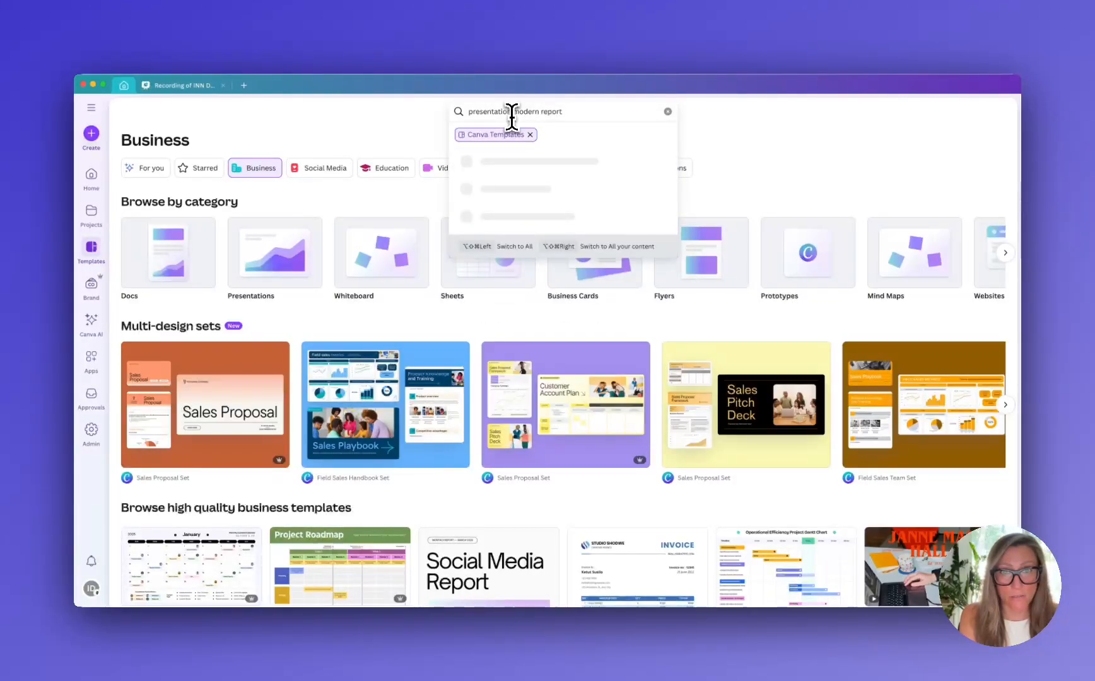
{"action": "type", "text": " corpo"}
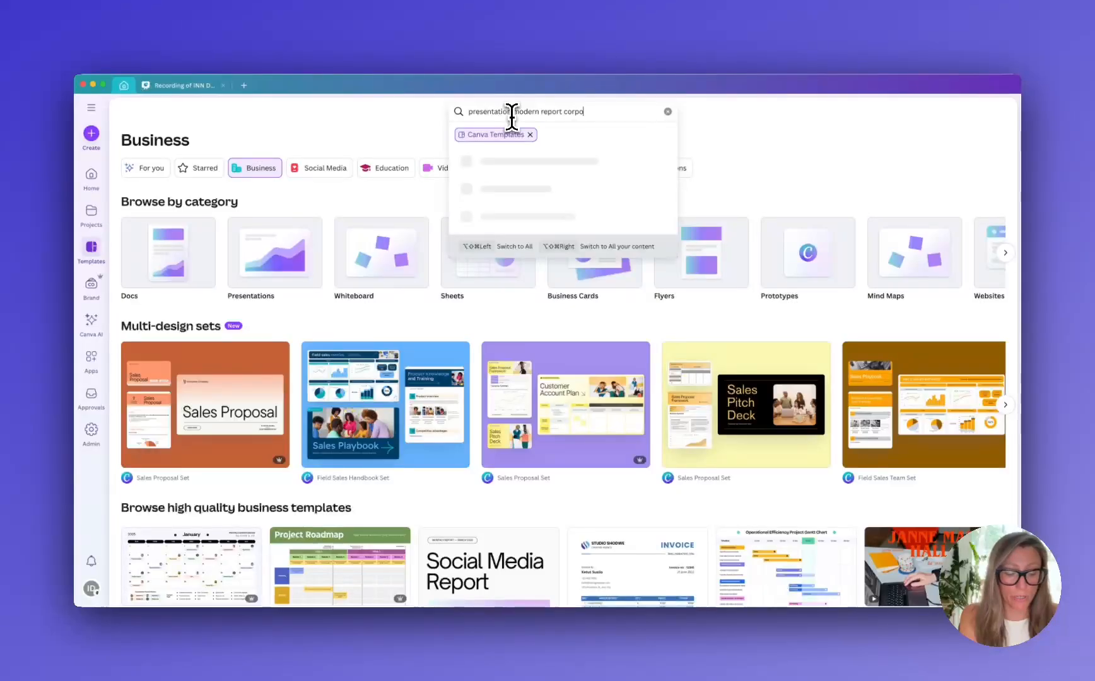
{"action": "type", "text": "rate"}
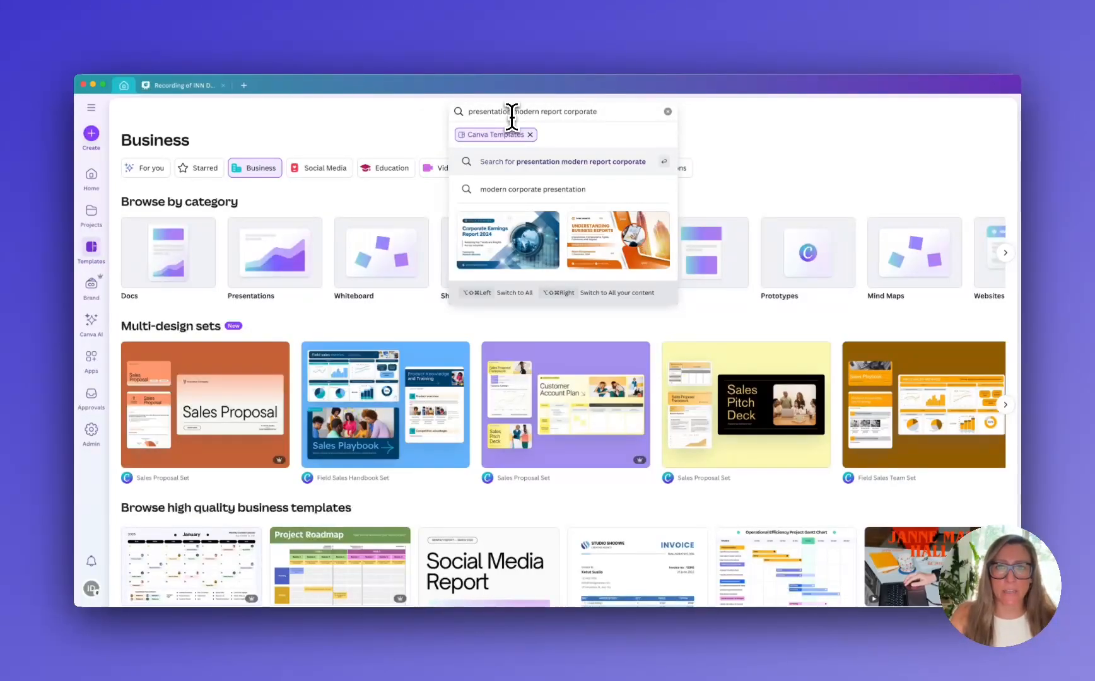
Shorten the query to "presentation modern report", run the template search and look over the results
{"action": "double_click", "coordinate": [576, 112]}
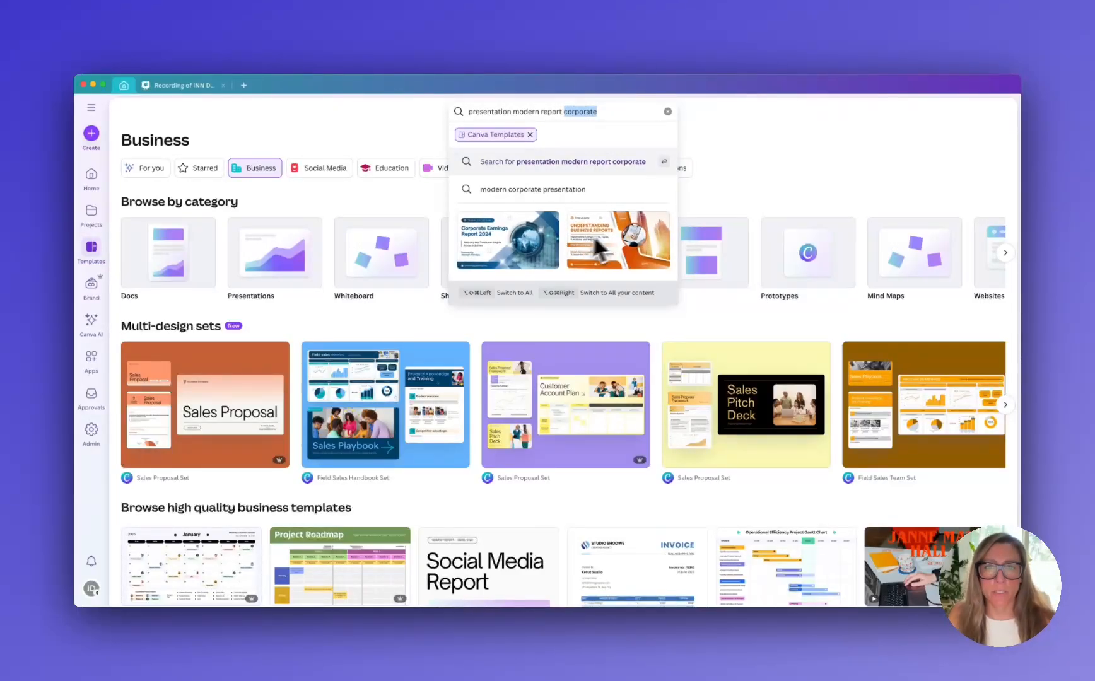
{"action": "key", "text": "BackSpace"}
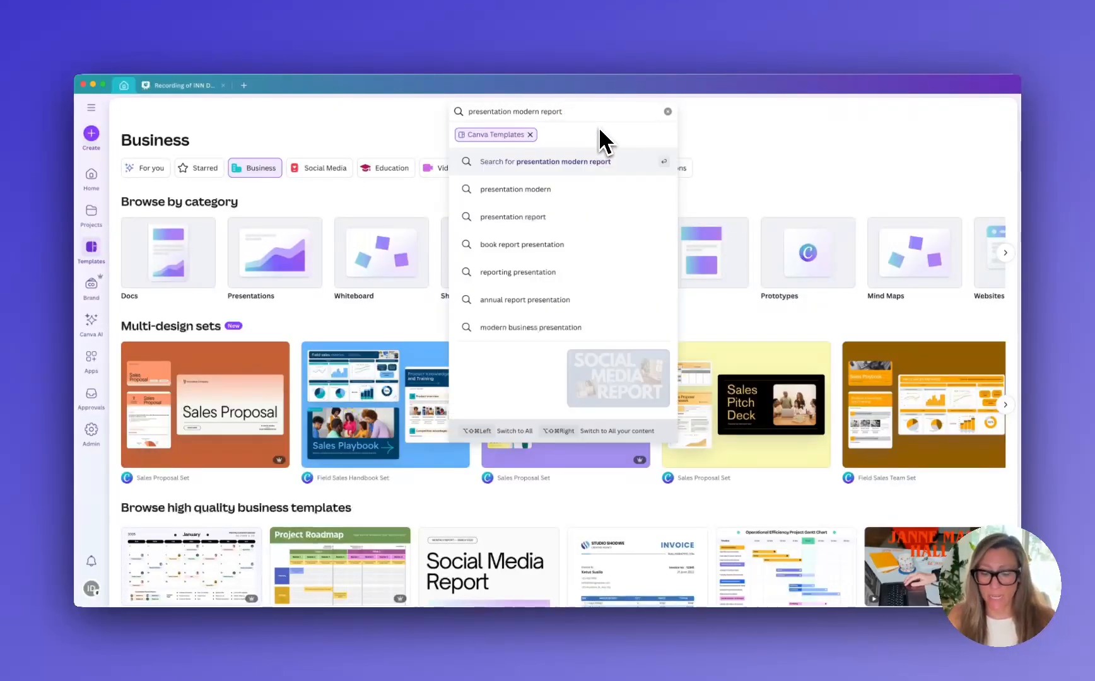
{"action": "key", "text": "Return"}
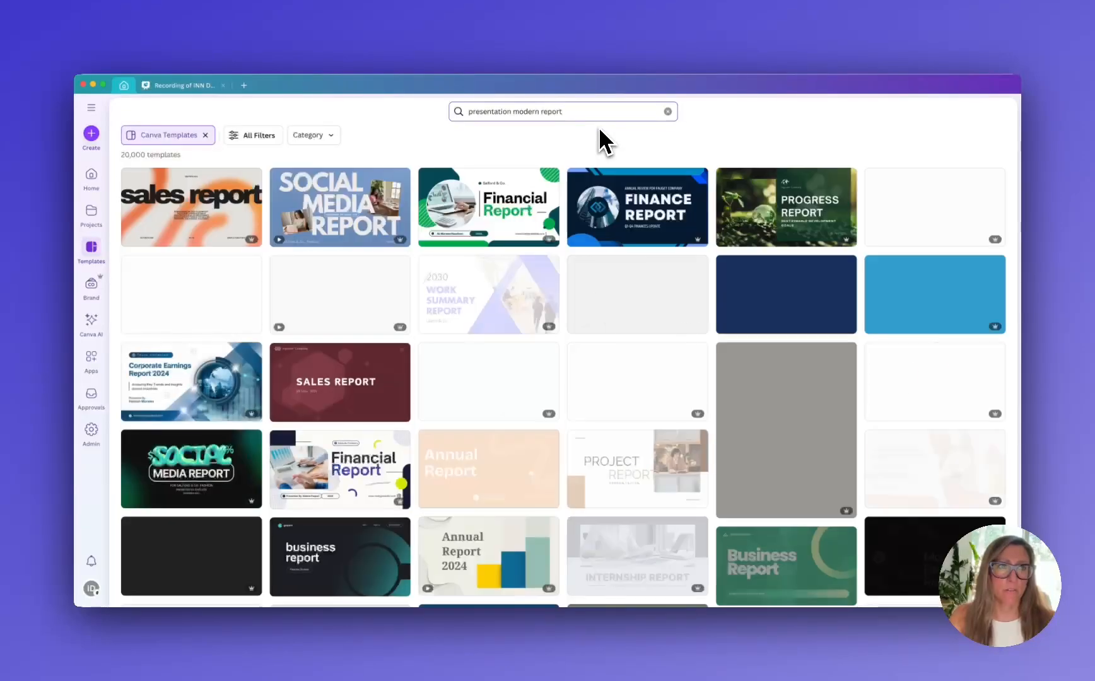
{"action": "mouse_move", "coordinate": [620, 265]}
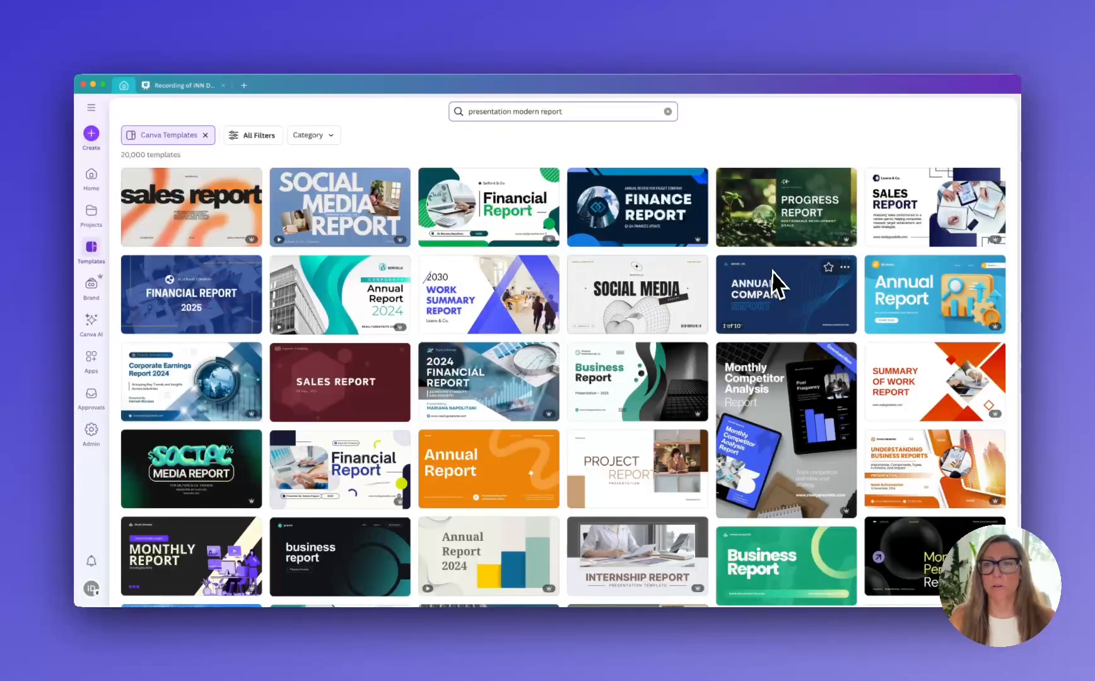
{"action": "mouse_move", "coordinate": [777, 274]}
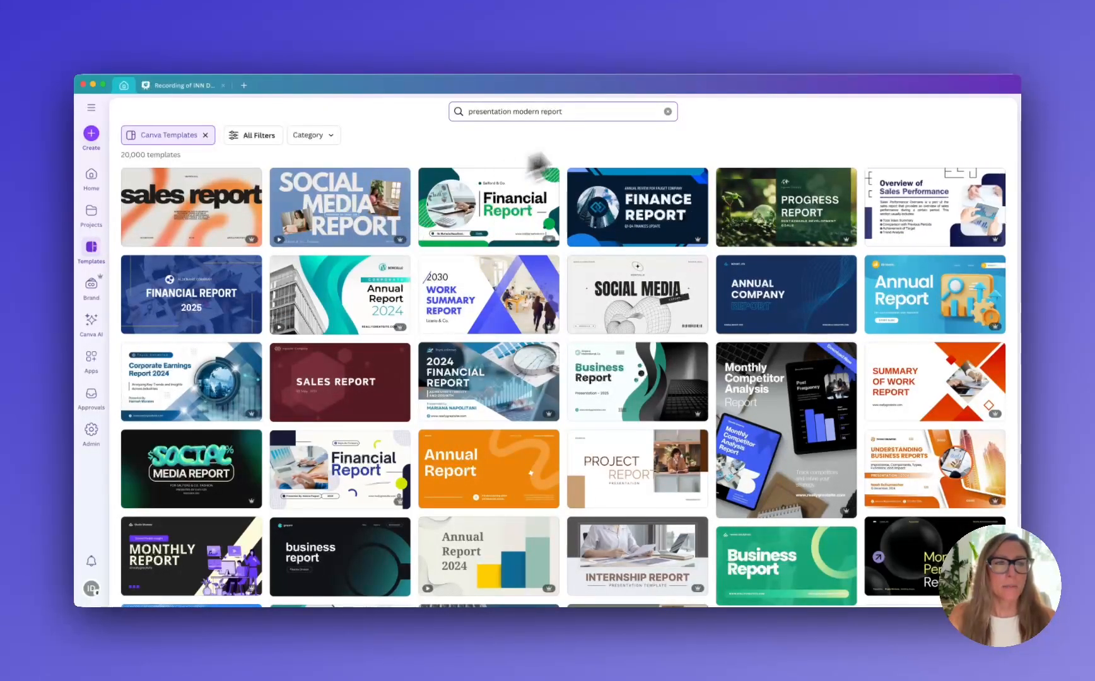
Leave the search results, return to the main template library and open the Social Media templates
{"action": "left_click", "coordinate": [667, 112]}
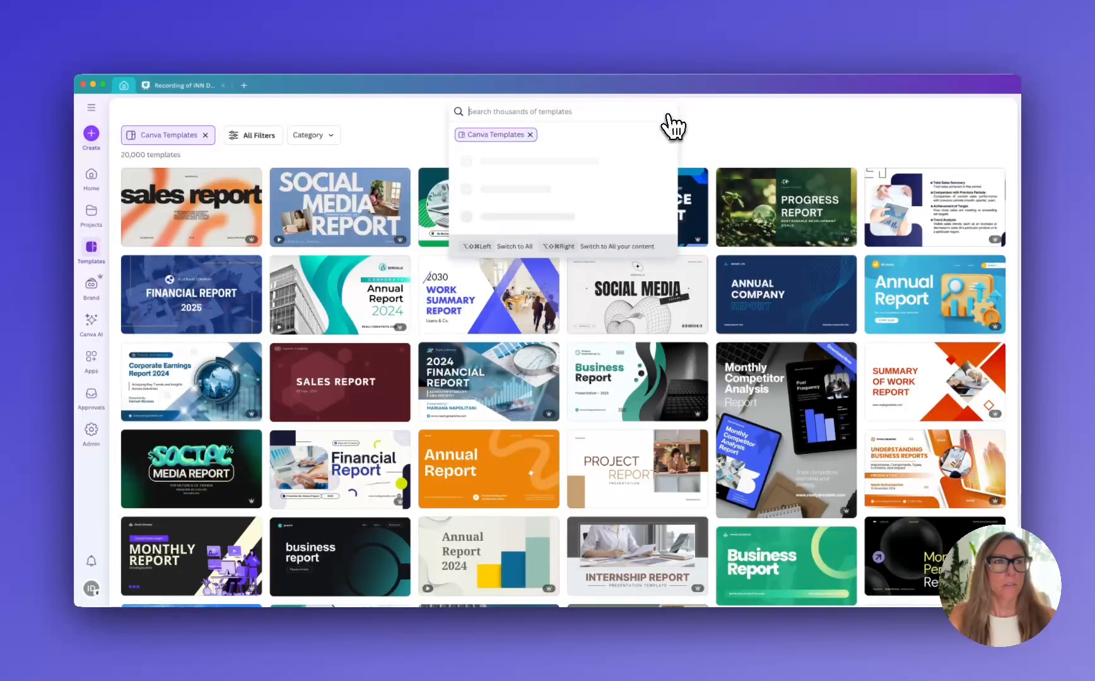
{"action": "left_click", "coordinate": [421, 131]}
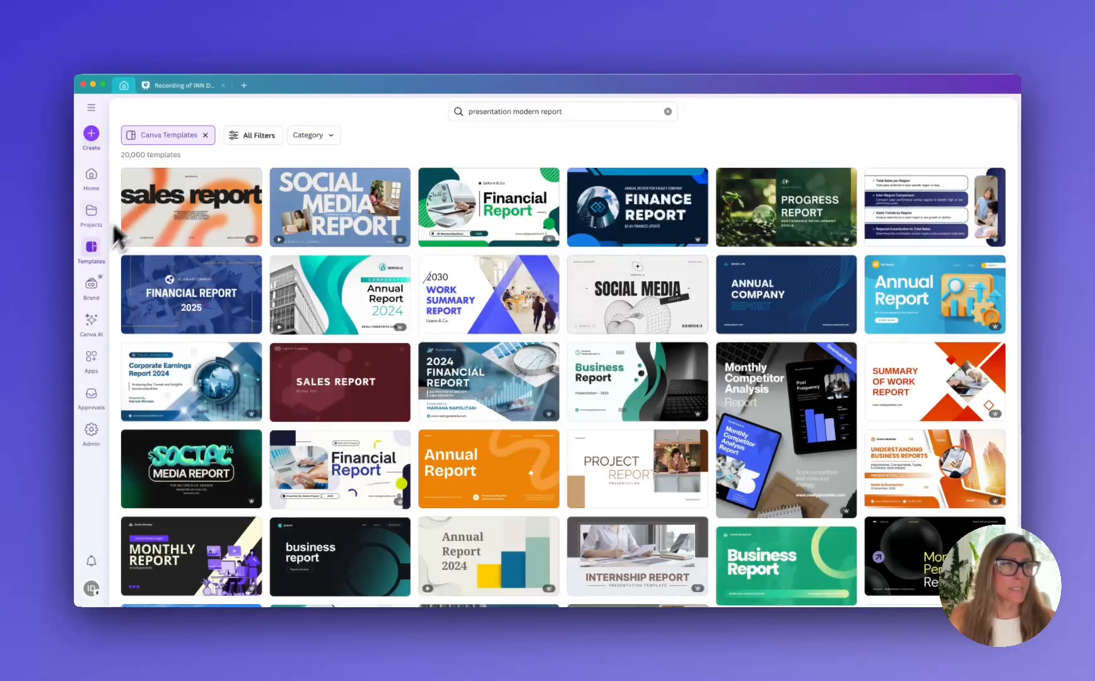
{"action": "left_click", "coordinate": [93, 249]}
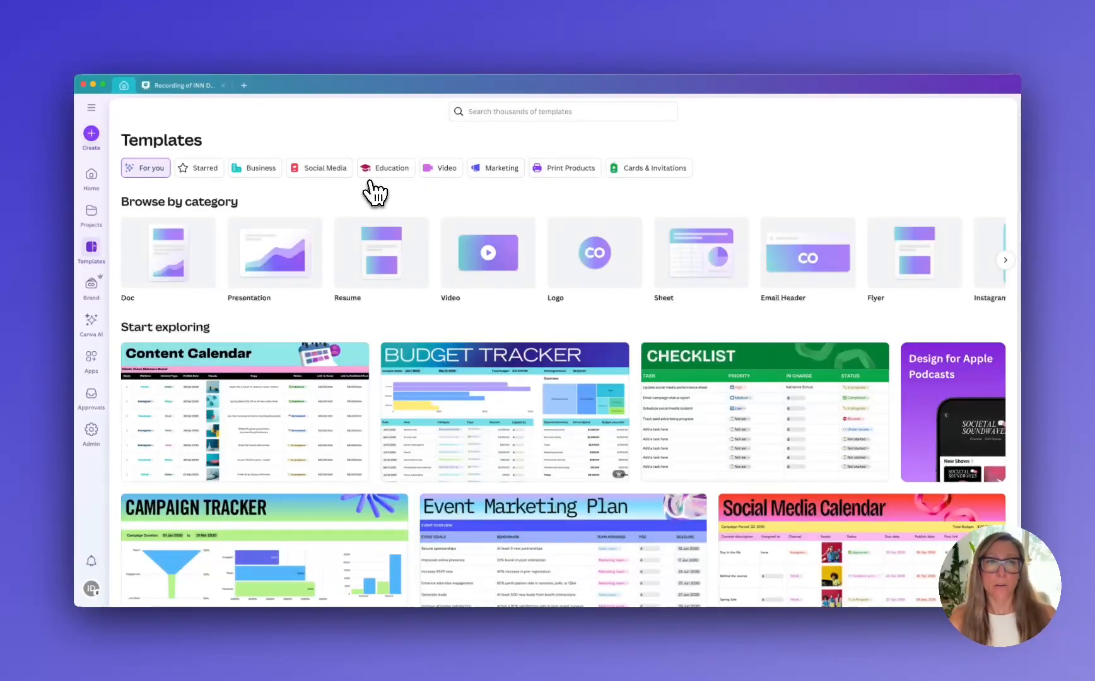
{"action": "left_click", "coordinate": [321, 174]}
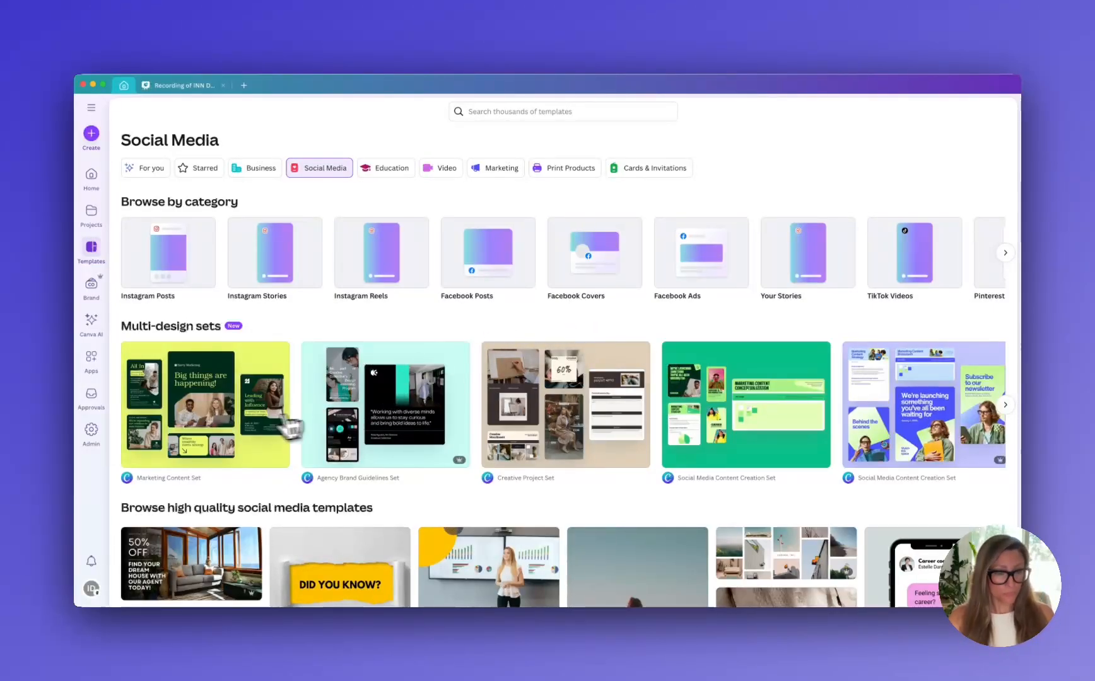
Open the Marketing Content Set multi-design for customizing and dismiss its poster printing options
{"action": "left_click", "coordinate": [252, 427]}
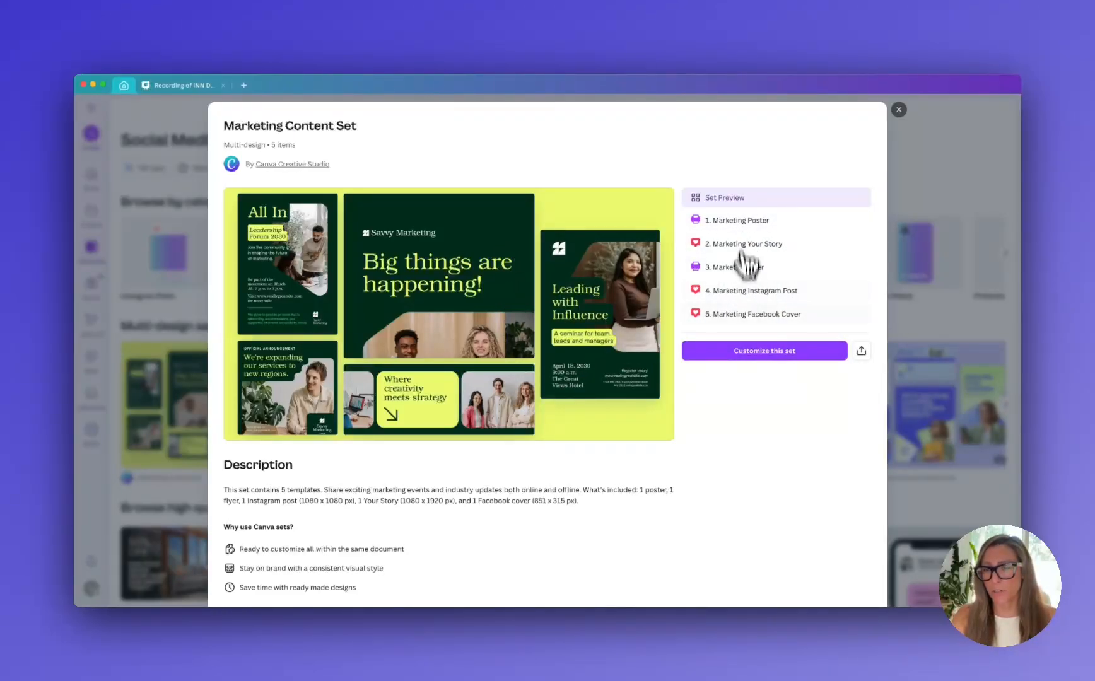
{"action": "left_click", "coordinate": [750, 363]}
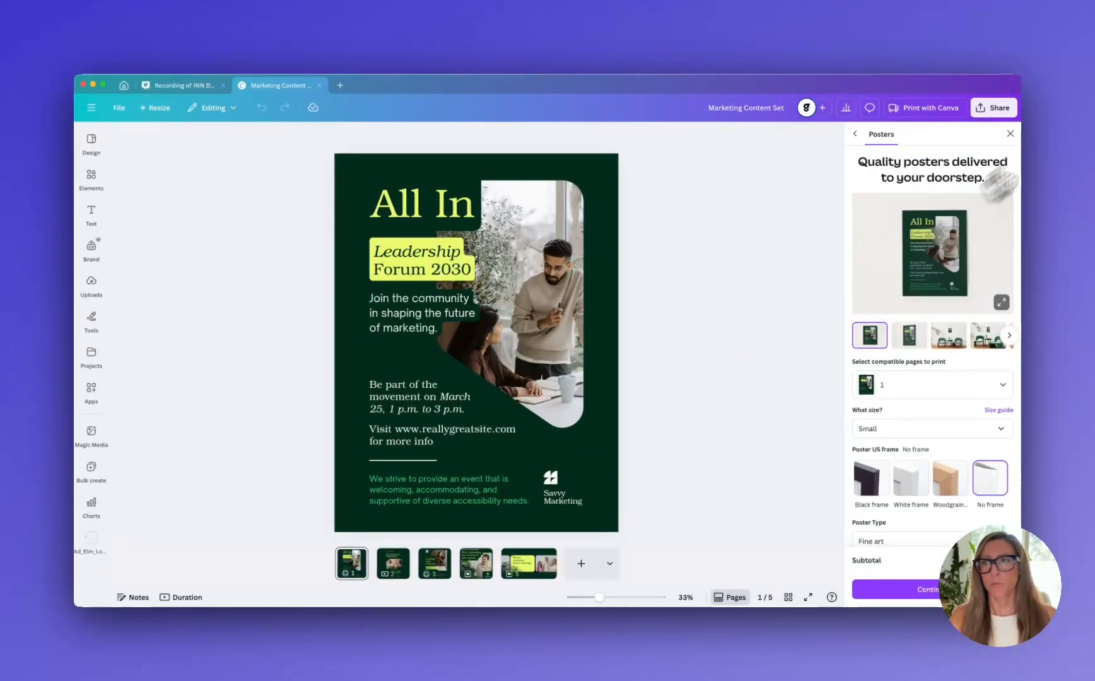
{"action": "left_click", "coordinate": [1011, 134]}
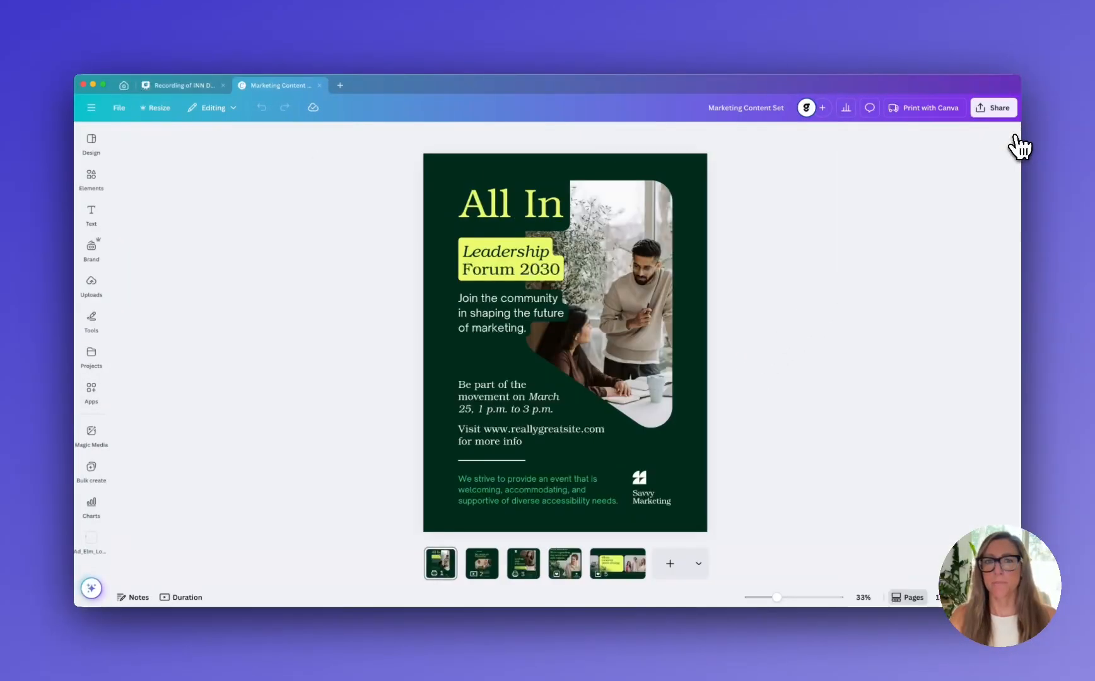
Switch the design's Brand Kit from ONOW News to Elm Financial
{"action": "left_click", "coordinate": [90, 181]}
{"action": "left_click", "coordinate": [92, 249]}
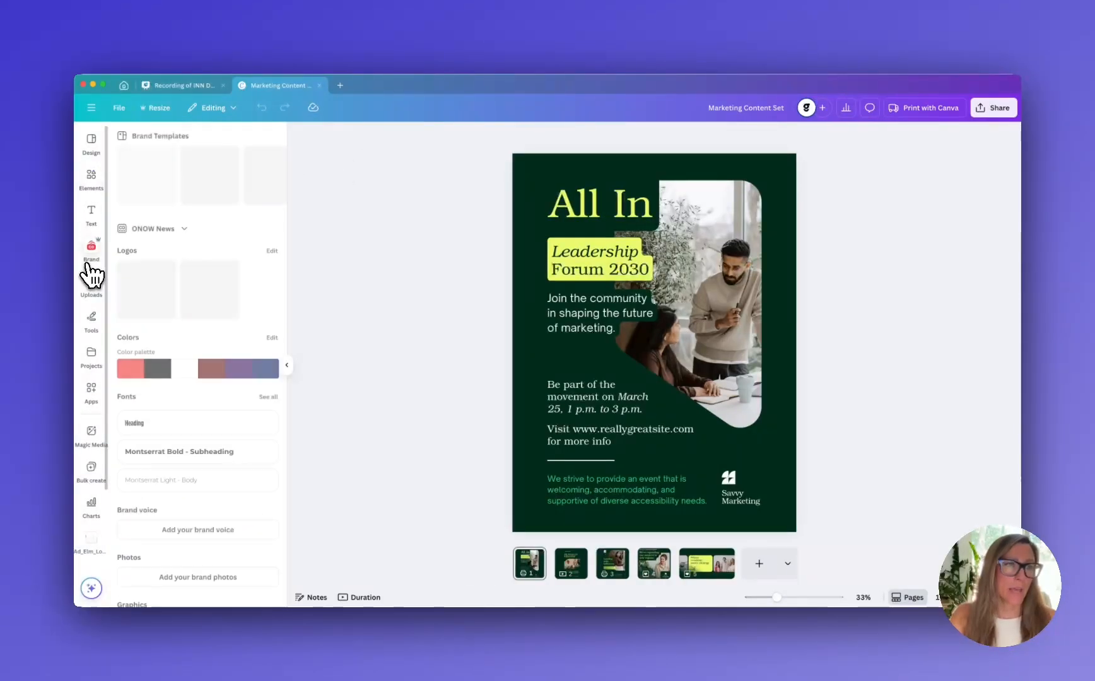
{"action": "left_click", "coordinate": [169, 230]}
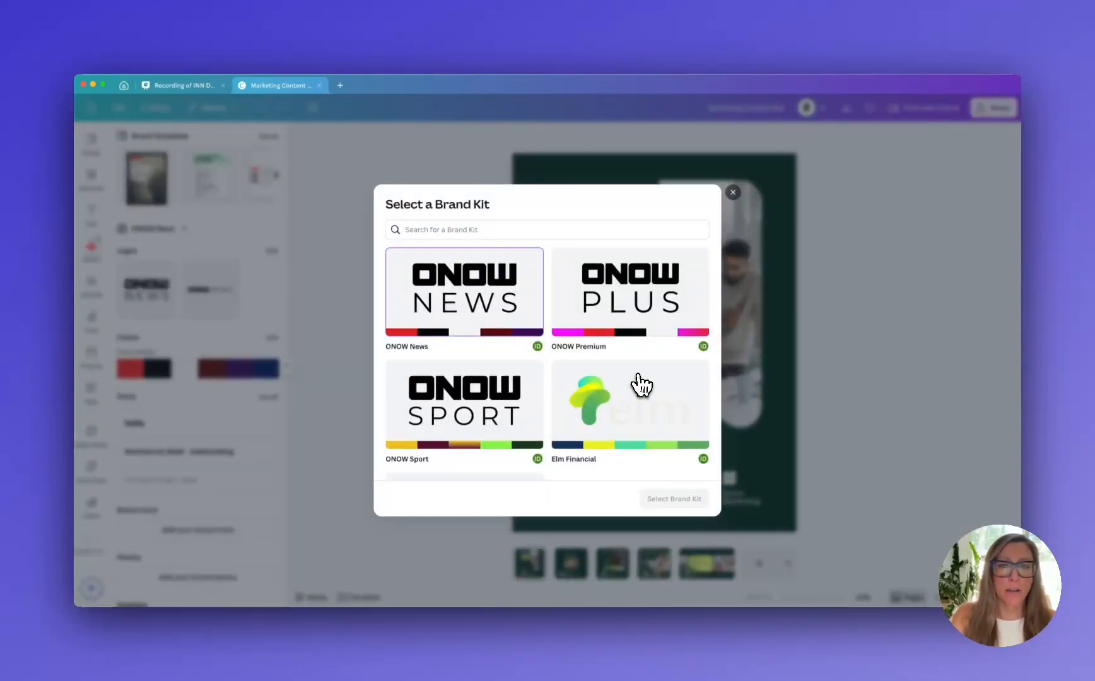
{"action": "left_click", "coordinate": [637, 385]}
{"action": "left_click", "coordinate": [674, 496]}
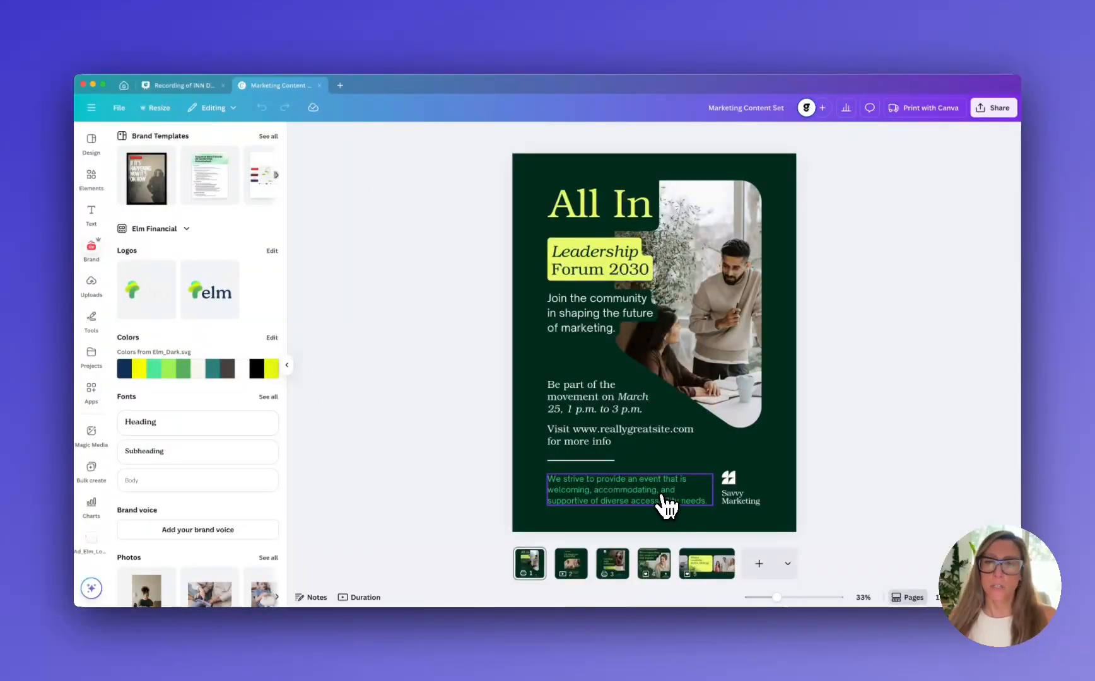
{"action": "left_click_drag", "start_coordinate": [234, 314], "coordinate": [539, 386]}
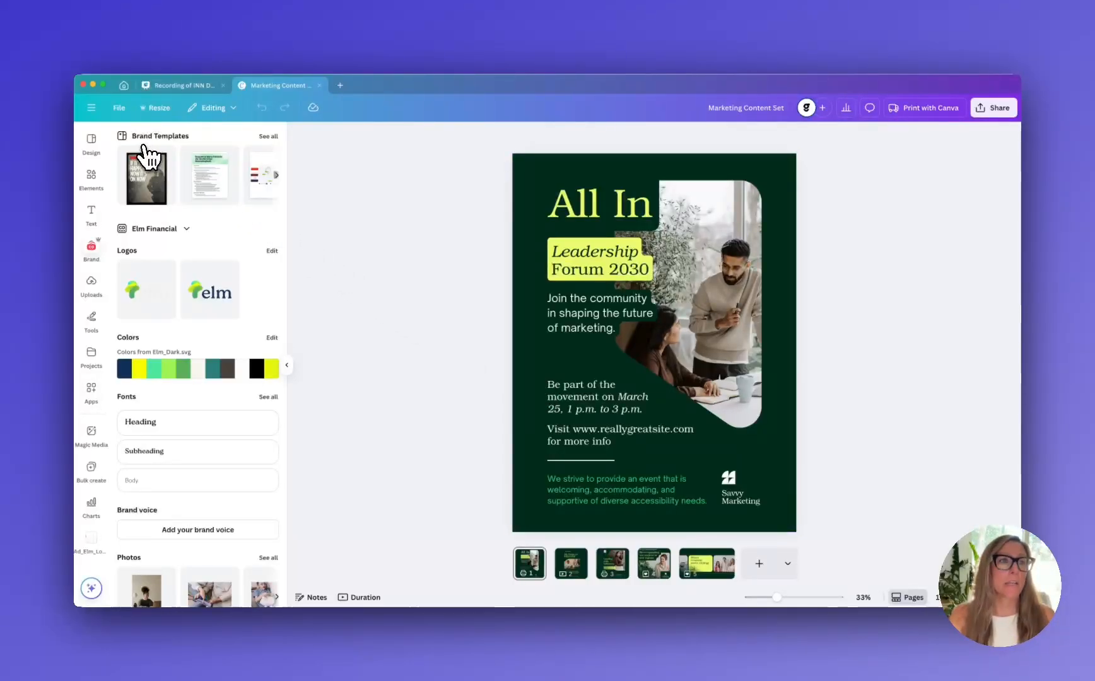
Apply the Elm_Dark.svg brand colors to the poster page, shuffling them to a teal background, and apply the Elm Financial brand fonts
{"action": "left_click", "coordinate": [94, 142]}
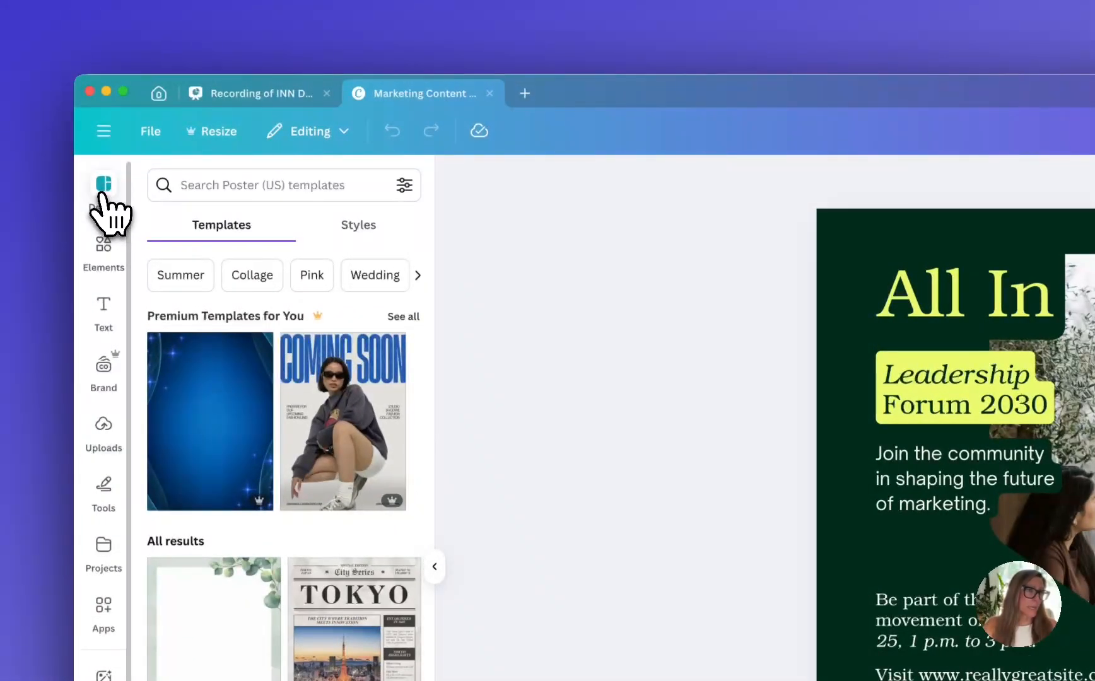
{"action": "left_click", "coordinate": [357, 231]}
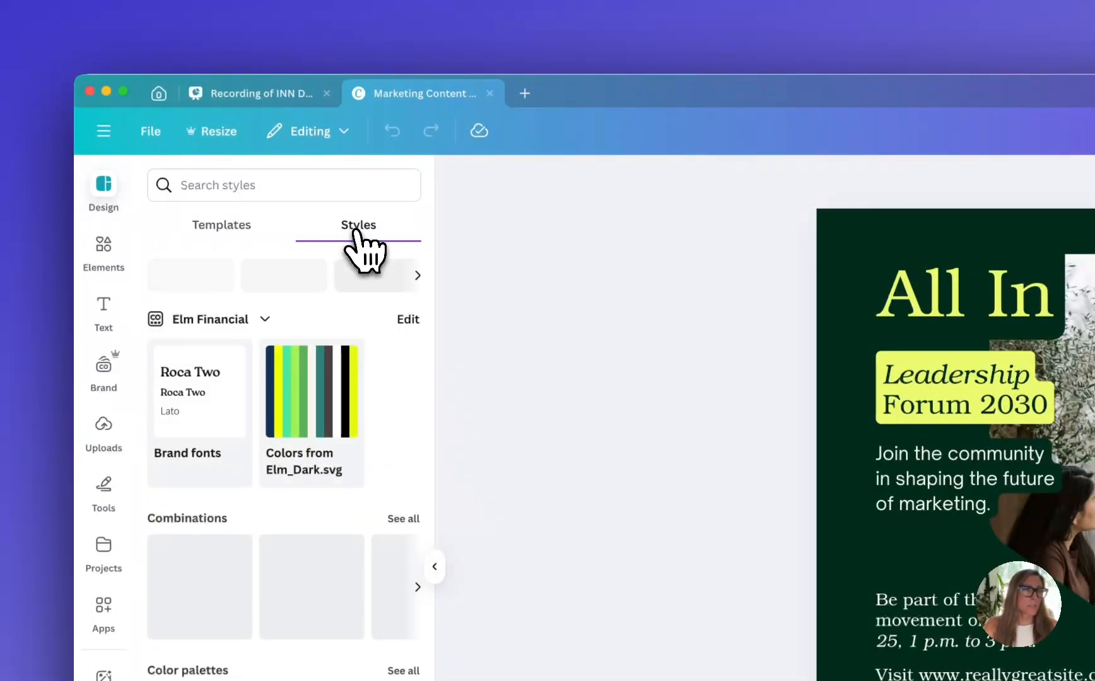
{"action": "left_click", "coordinate": [318, 419]}
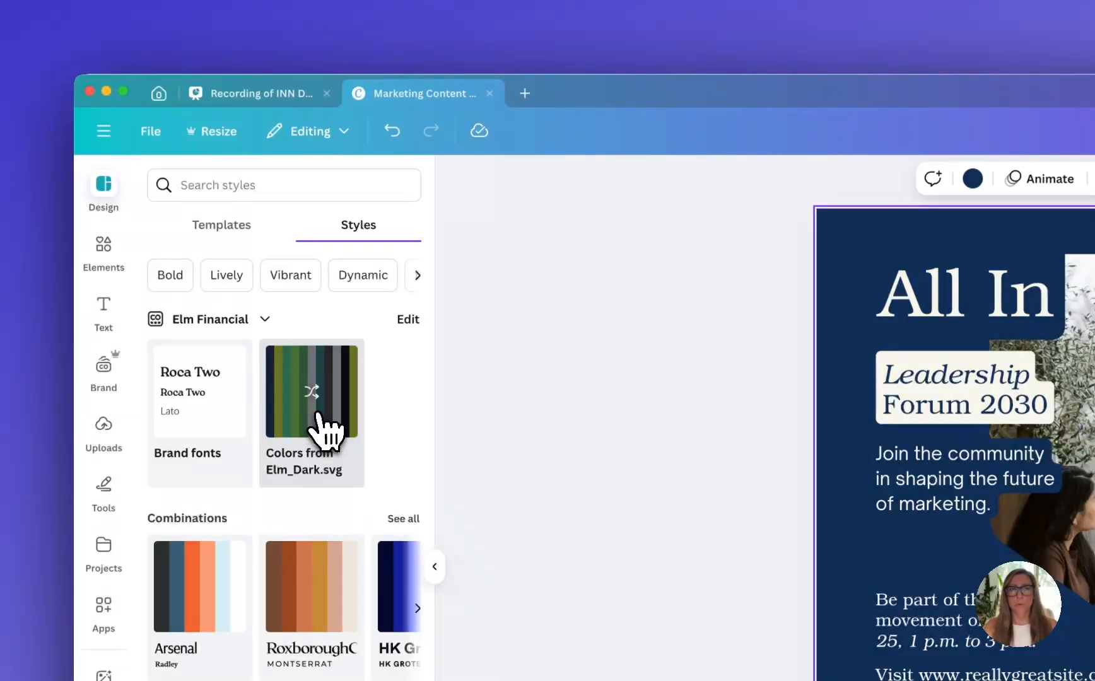
{"action": "left_click", "coordinate": [318, 419]}
{"action": "left_click", "coordinate": [318, 419]}
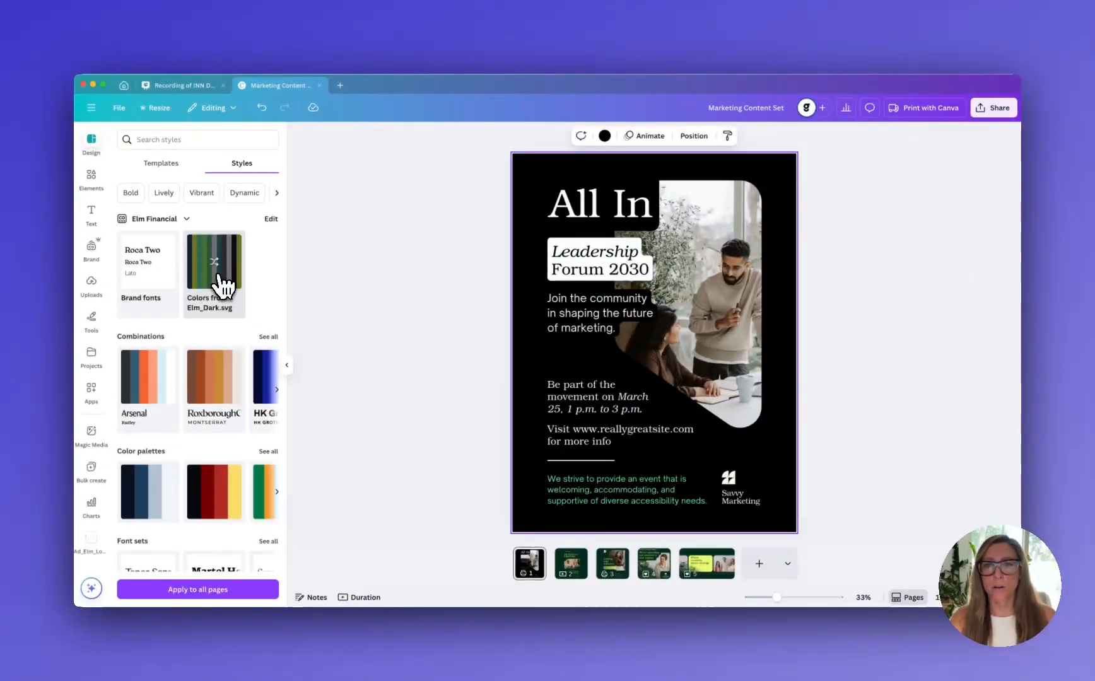
{"action": "left_click", "coordinate": [218, 278]}
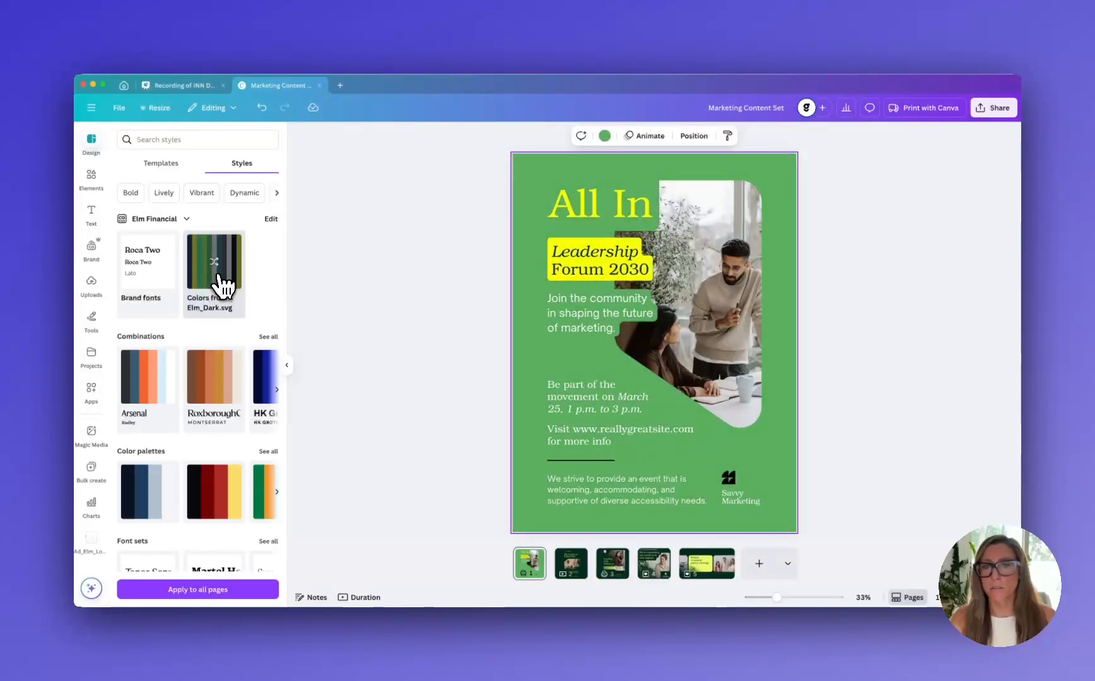
{"action": "left_click", "coordinate": [220, 284]}
{"action": "left_click", "coordinate": [221, 285]}
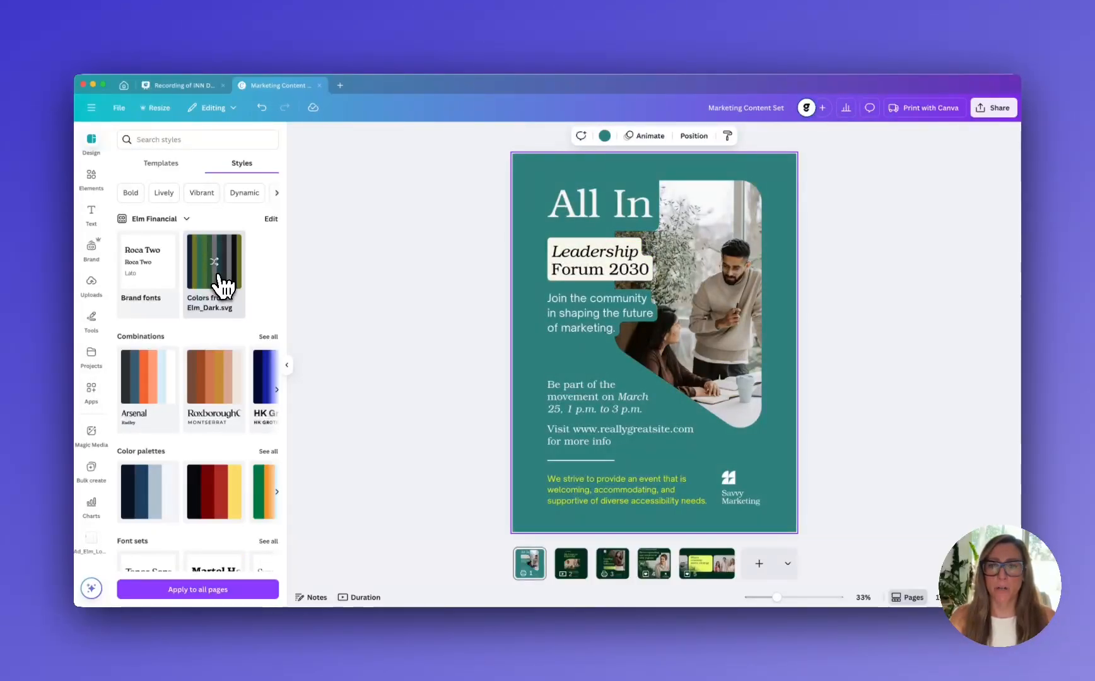
{"action": "left_click", "coordinate": [143, 295]}
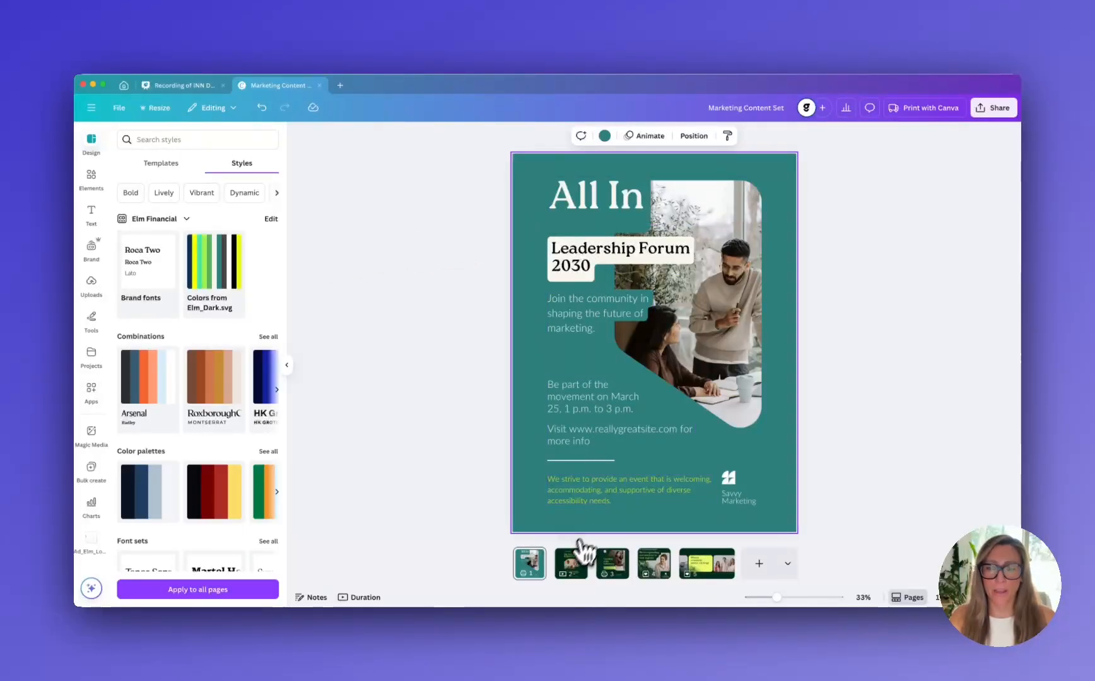
Apply the Elm_Dark.svg brand colors and the Elm Financial brand fonts to the second page, "Big things are happening!"
{"action": "left_click", "coordinate": [571, 566]}
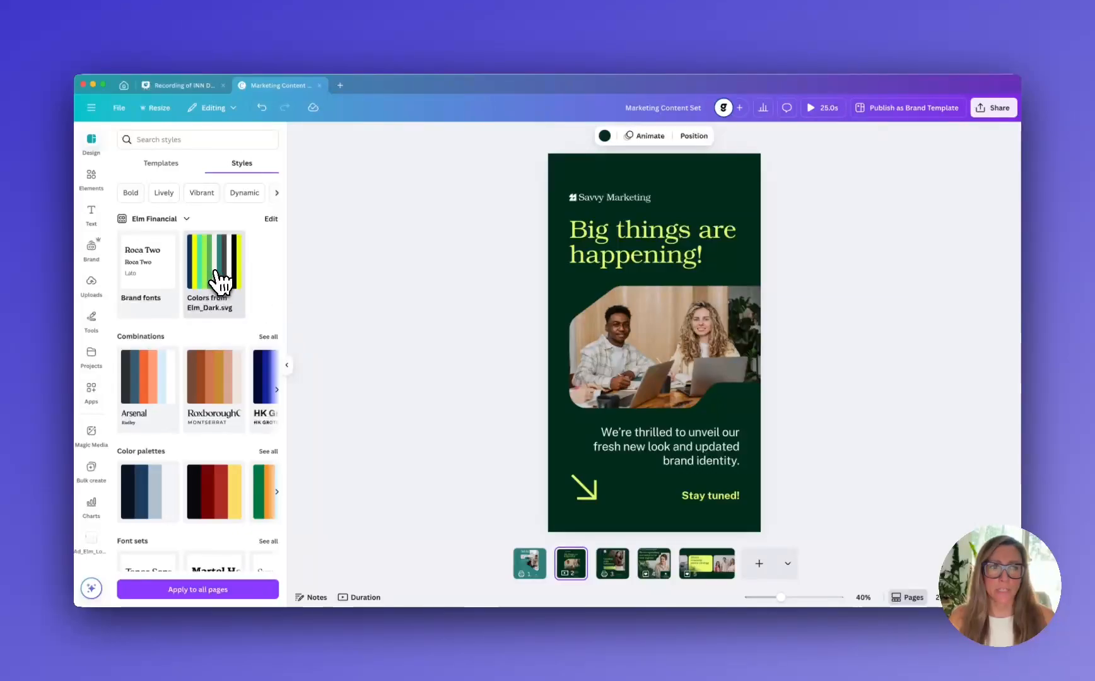
{"action": "left_click", "coordinate": [232, 287]}
{"action": "left_click", "coordinate": [165, 289]}
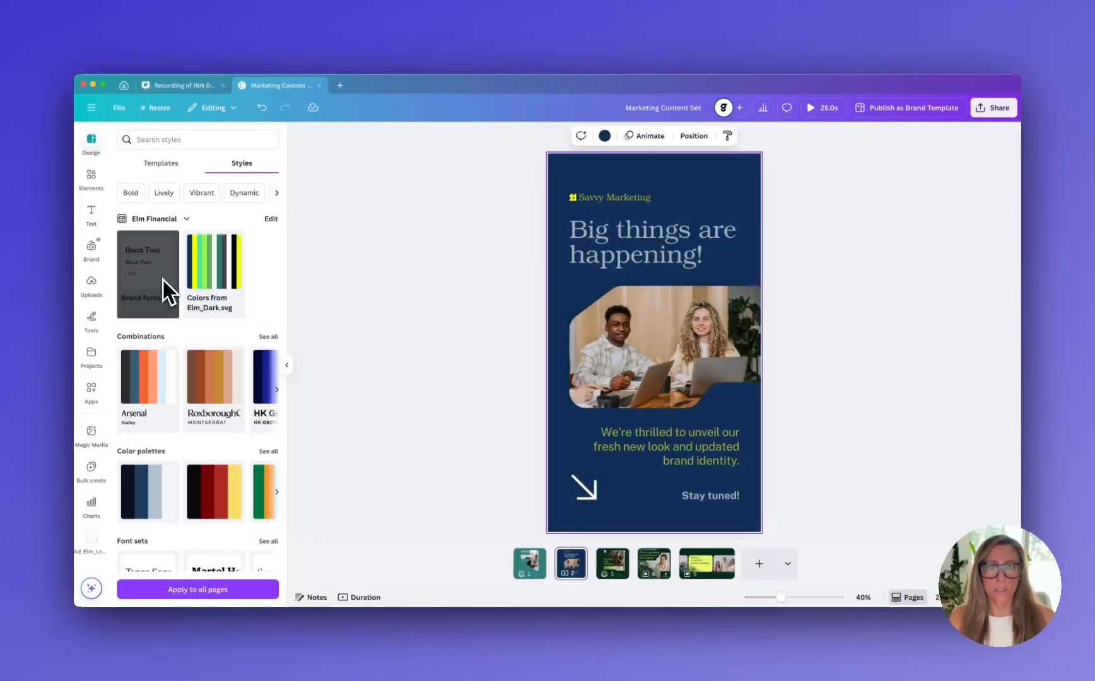
Shuffle the Elm_Dark.svg brand colors on the "Leading with Influence" and "Big things are happening!" pages to a mint green background
{"action": "left_click", "coordinate": [614, 570]}
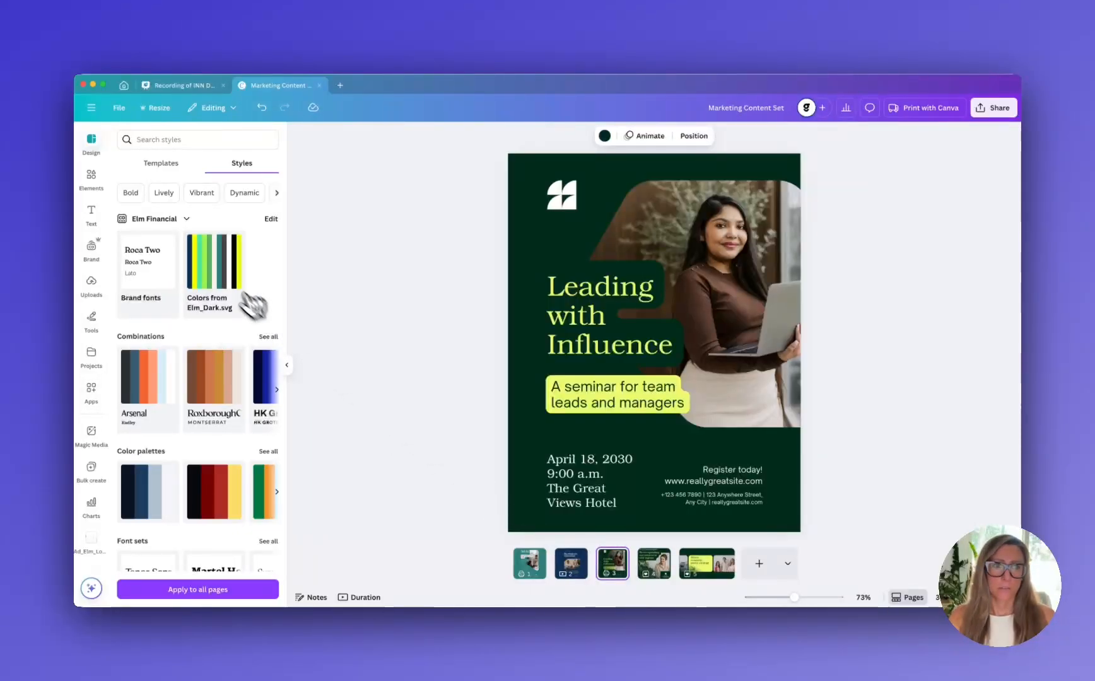
{"action": "left_click", "coordinate": [225, 287]}
{"action": "left_click", "coordinate": [225, 287]}
{"action": "left_click", "coordinate": [225, 287]}
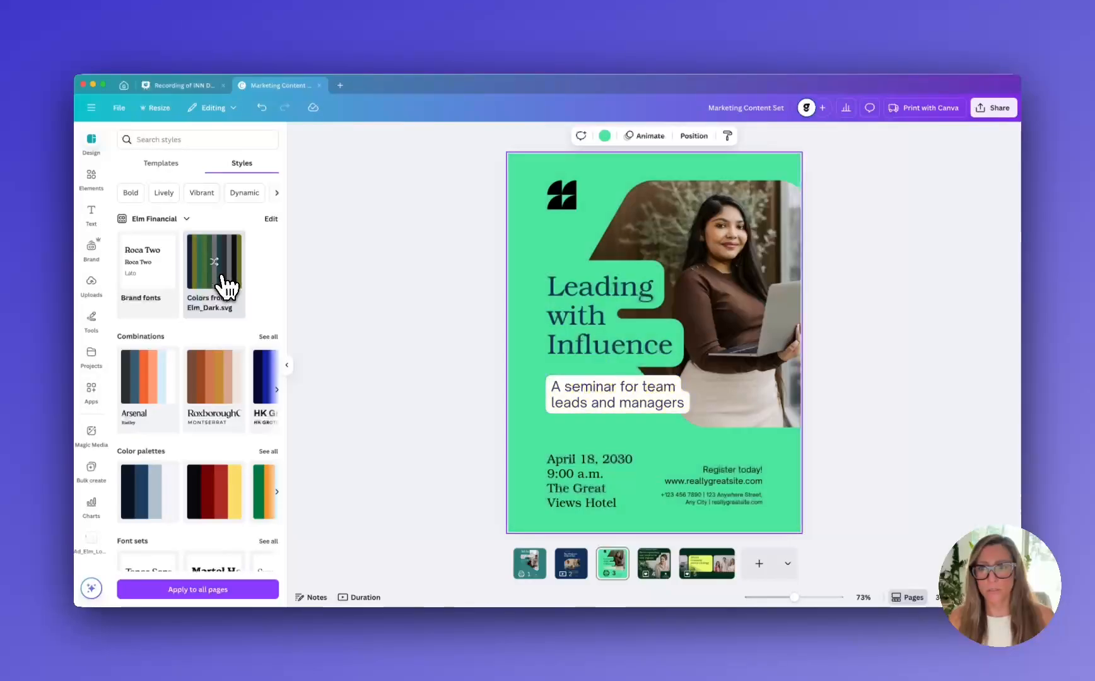
{"action": "left_click", "coordinate": [570, 565]}
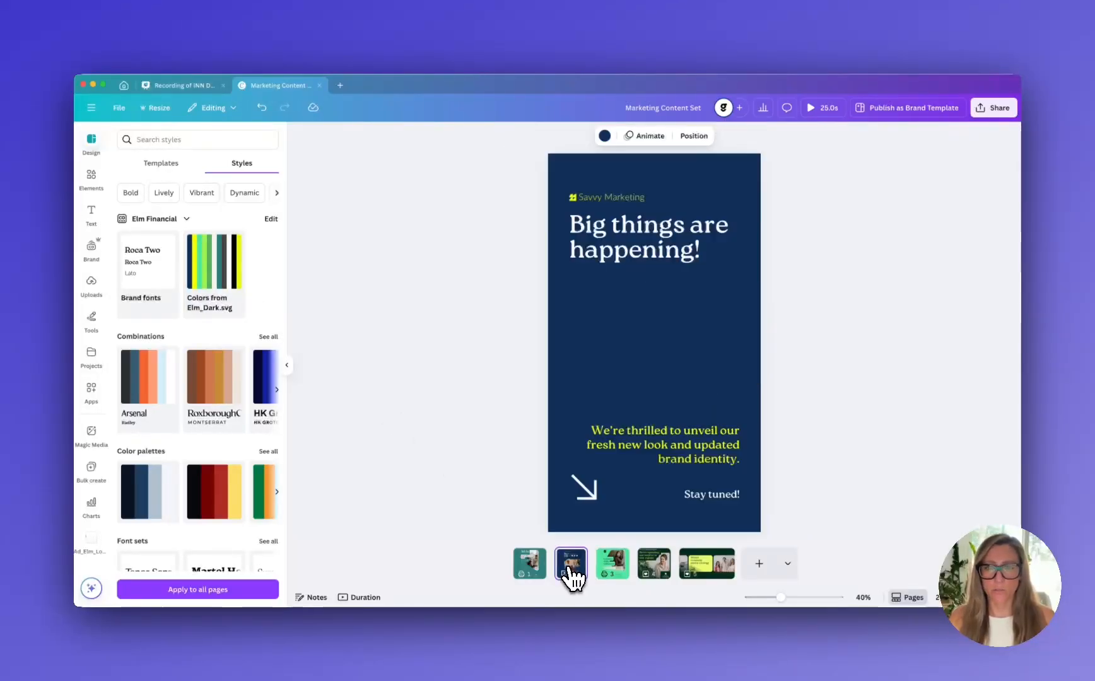
{"action": "left_click", "coordinate": [224, 290]}
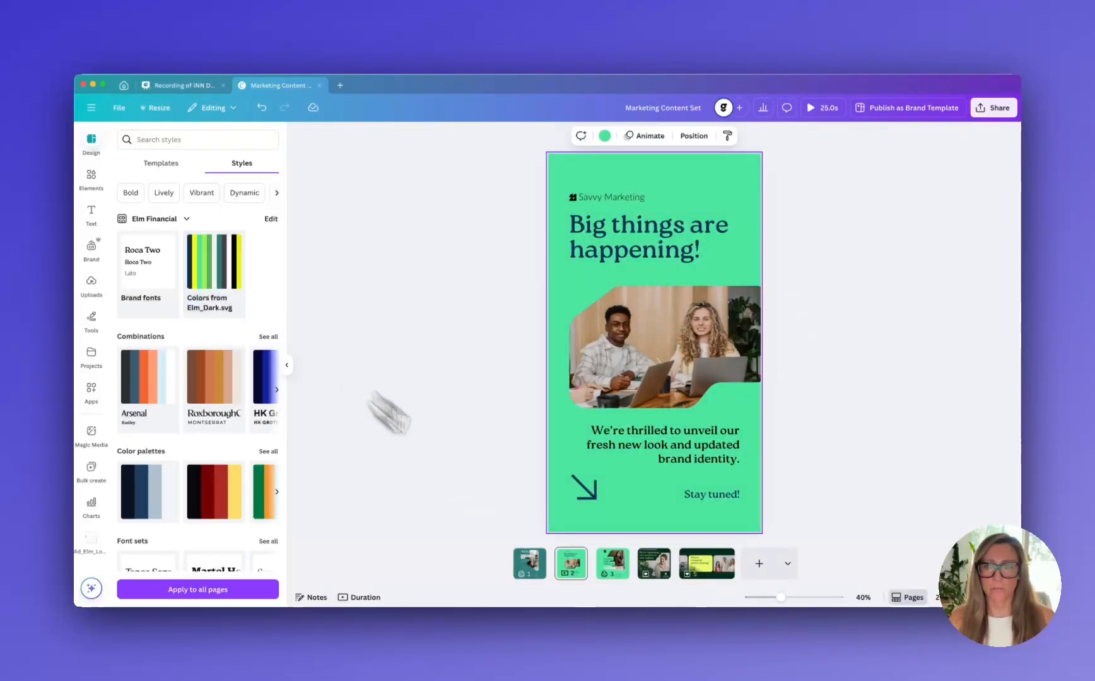
Shuffle the Elm_Dark.svg brand colors on the "All In" poster page through several variations to a black background with white title text
{"action": "left_click", "coordinate": [526, 571]}
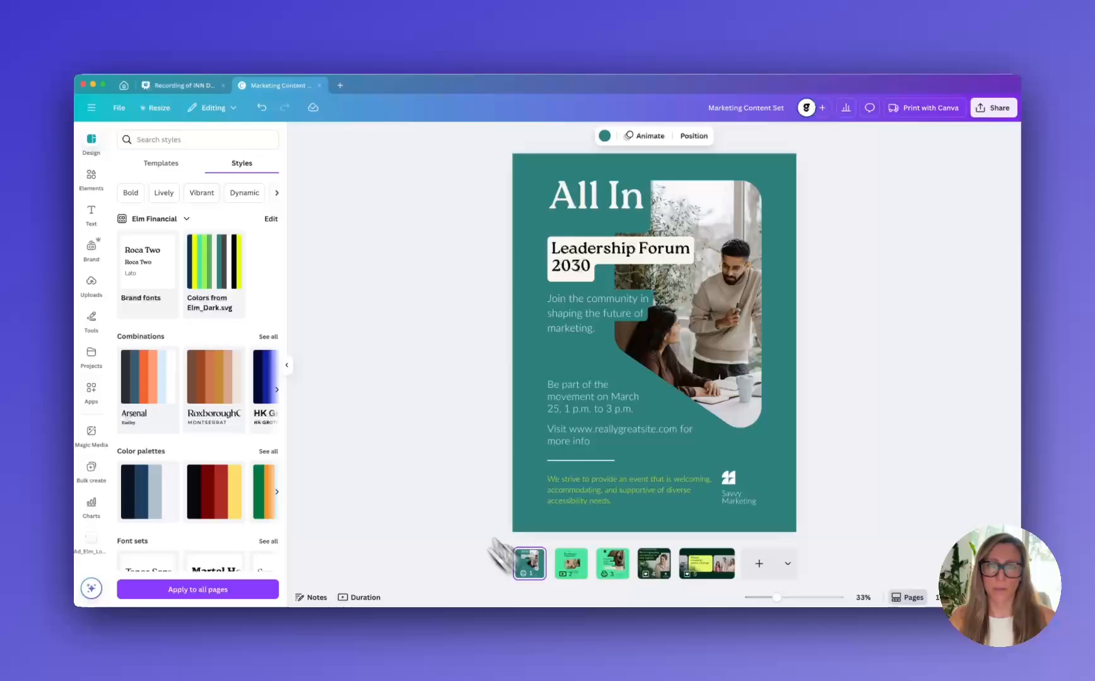
{"action": "left_click", "coordinate": [225, 288]}
{"action": "left_click", "coordinate": [224, 290]}
{"action": "left_click", "coordinate": [223, 290]}
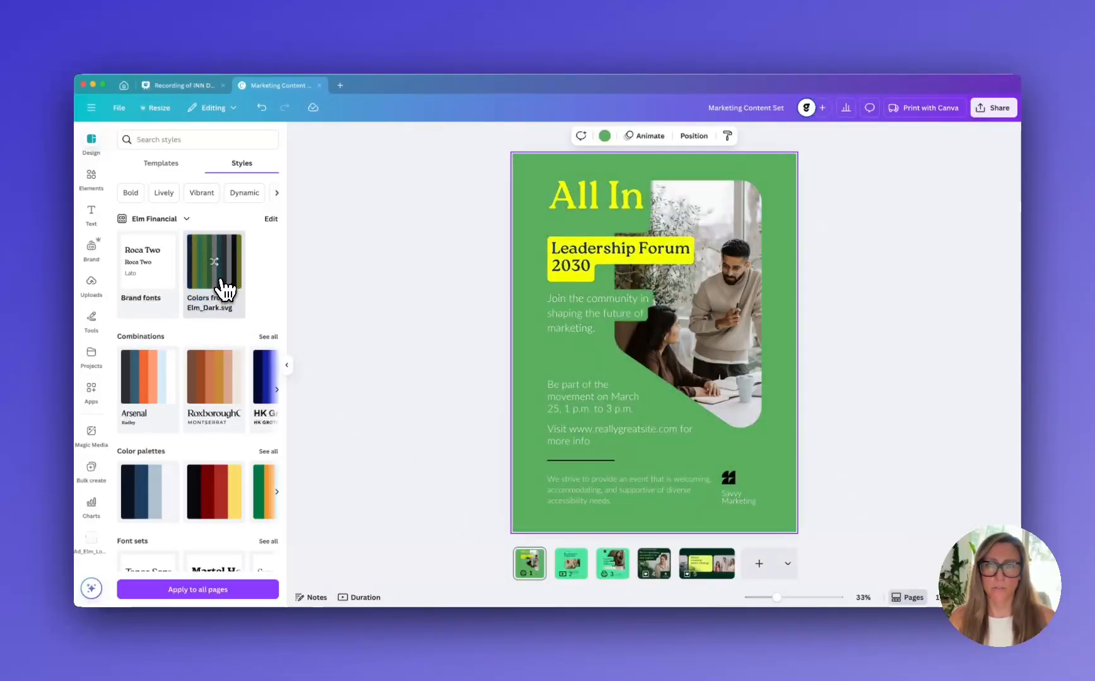
{"action": "left_click", "coordinate": [224, 290]}
{"action": "left_click", "coordinate": [224, 290]}
{"action": "left_click", "coordinate": [223, 290]}
{"action": "left_click", "coordinate": [224, 290]}
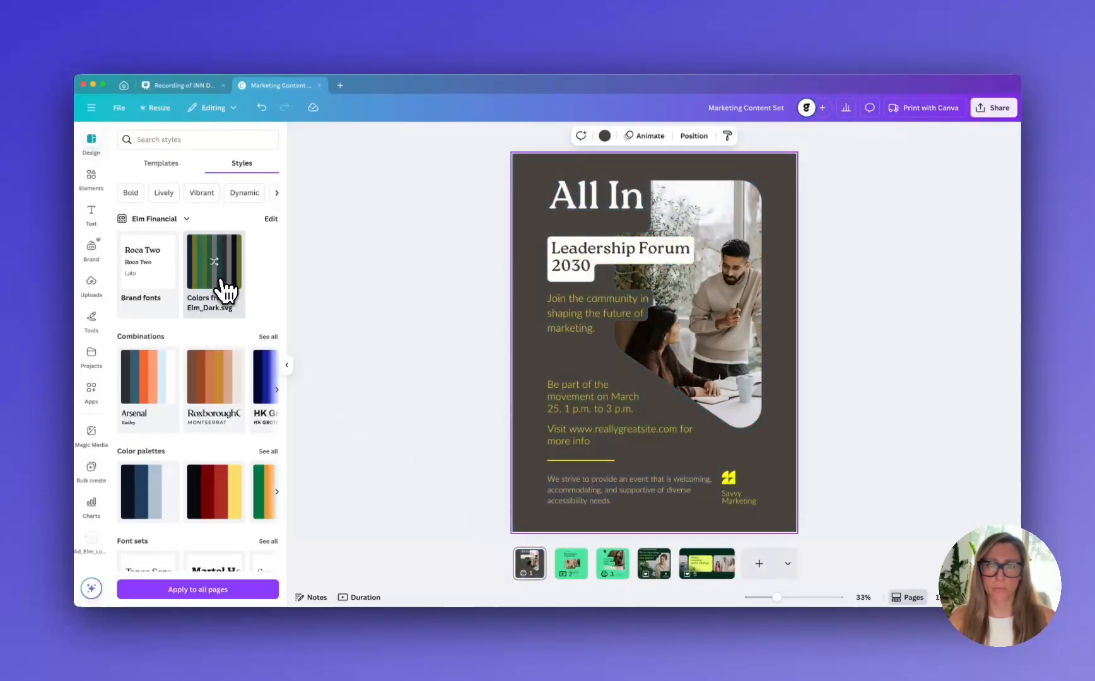
{"action": "left_click", "coordinate": [224, 290]}
{"action": "left_click", "coordinate": [229, 282]}
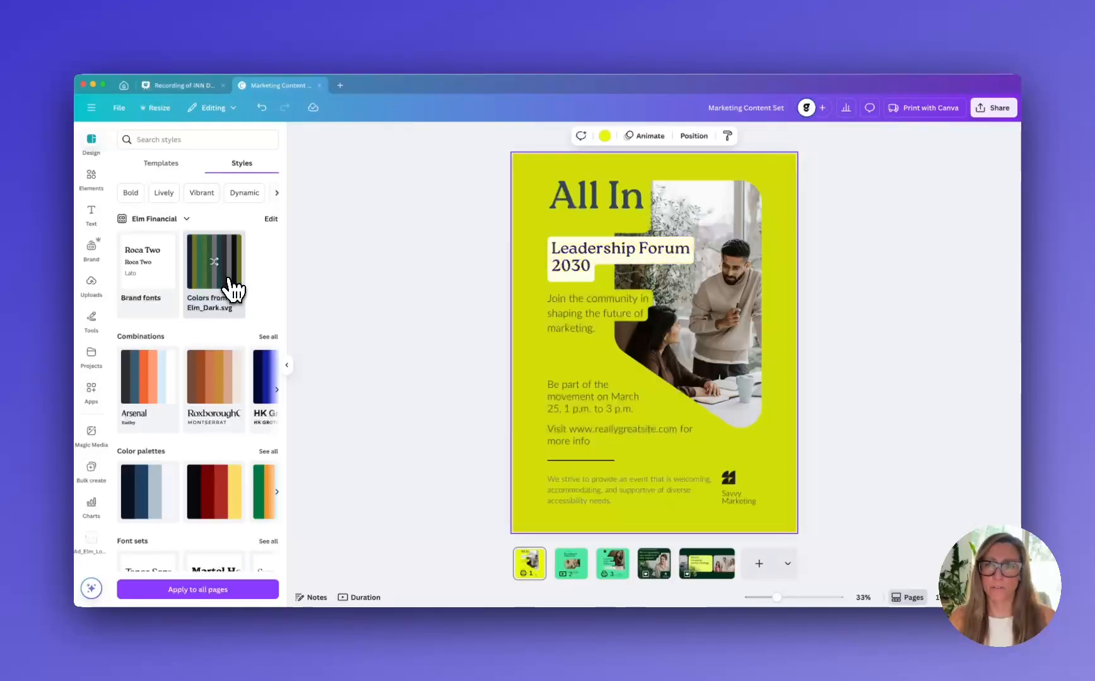
{"action": "left_click", "coordinate": [229, 282]}
{"action": "left_click", "coordinate": [229, 282]}
{"action": "left_click", "coordinate": [229, 282]}
{"action": "left_click", "coordinate": [229, 282]}
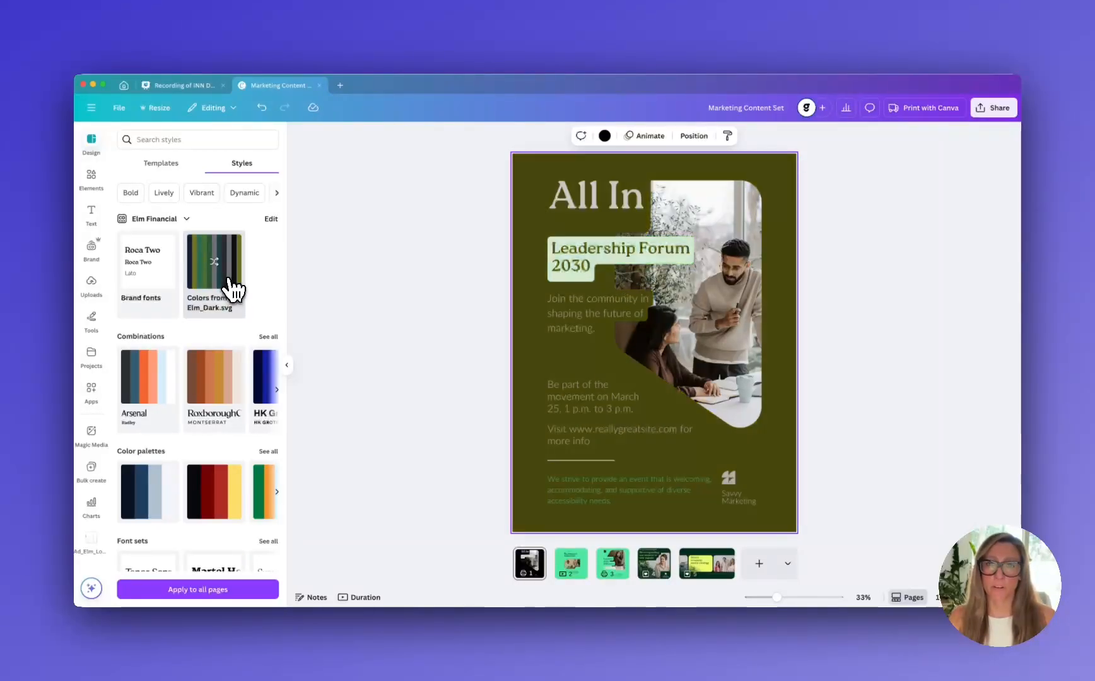
{"action": "left_click", "coordinate": [229, 282]}
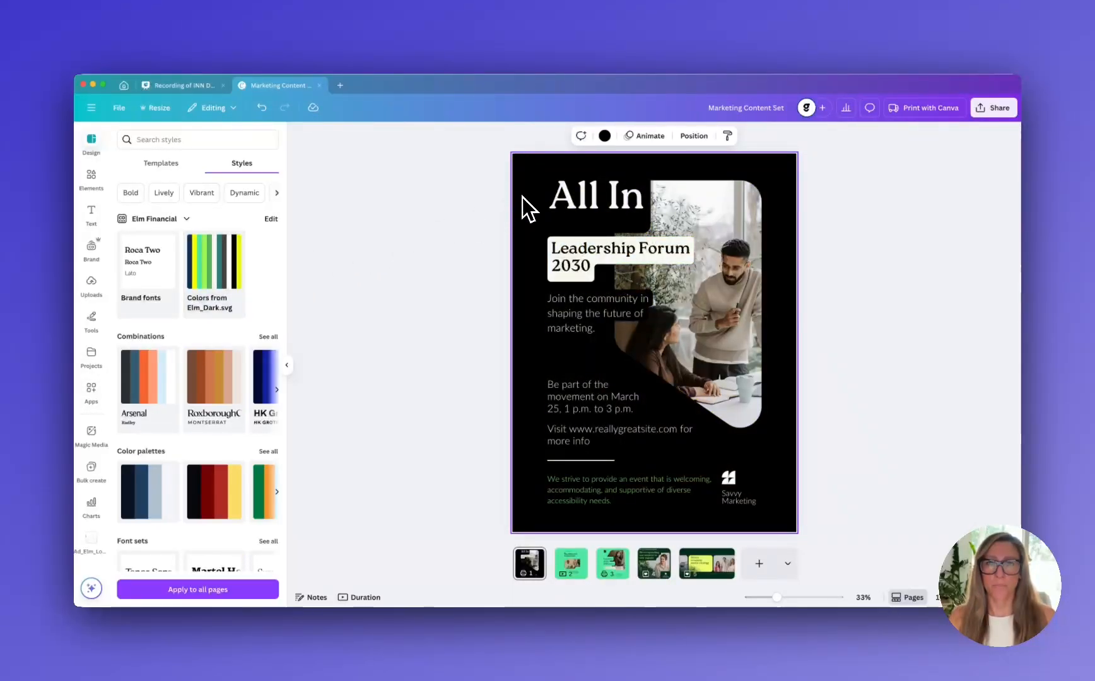
Set the "All In" poster page's background to the Elm Financial mint green brand color
{"action": "left_click", "coordinate": [604, 135]}
{"action": "left_click", "coordinate": [198, 297]}
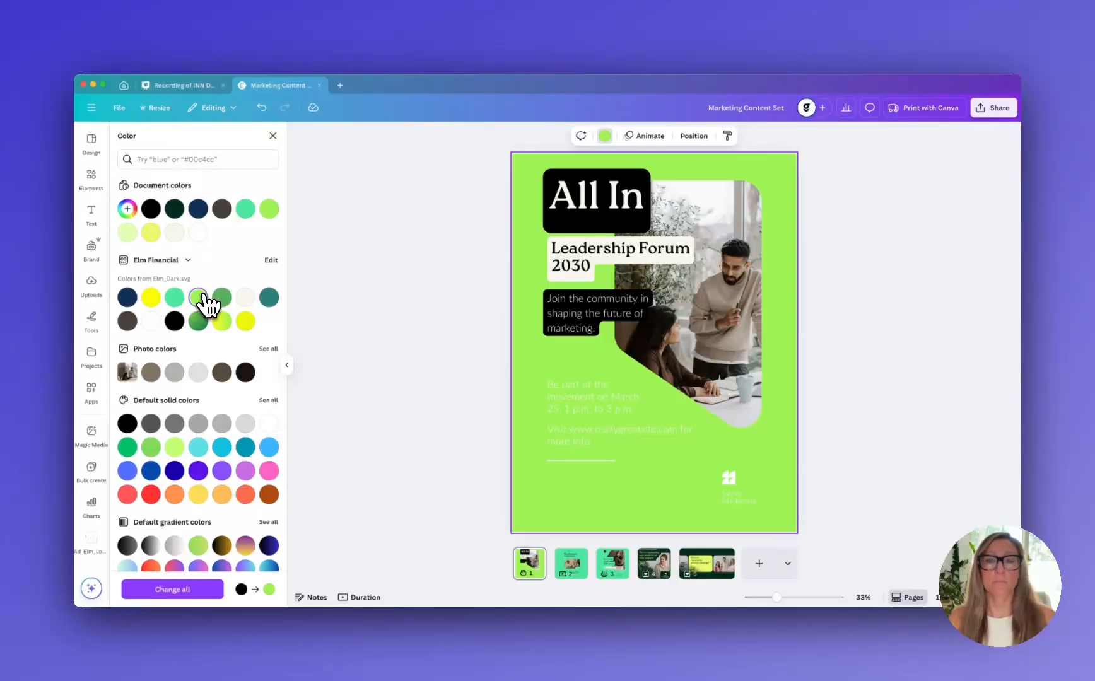
{"action": "left_click", "coordinate": [174, 298]}
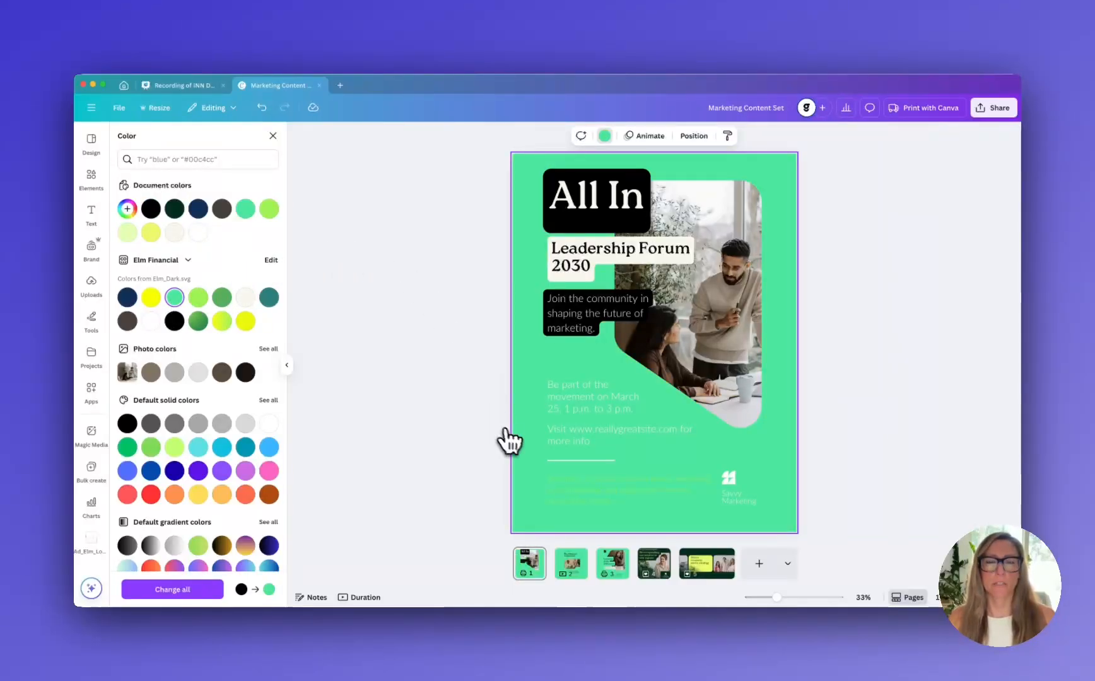
Apply the Elm_Dark.svg brand colors to the "We're expanding our services to new regions" page, shuffling them to a mint green background
{"action": "left_click", "coordinate": [609, 567]}
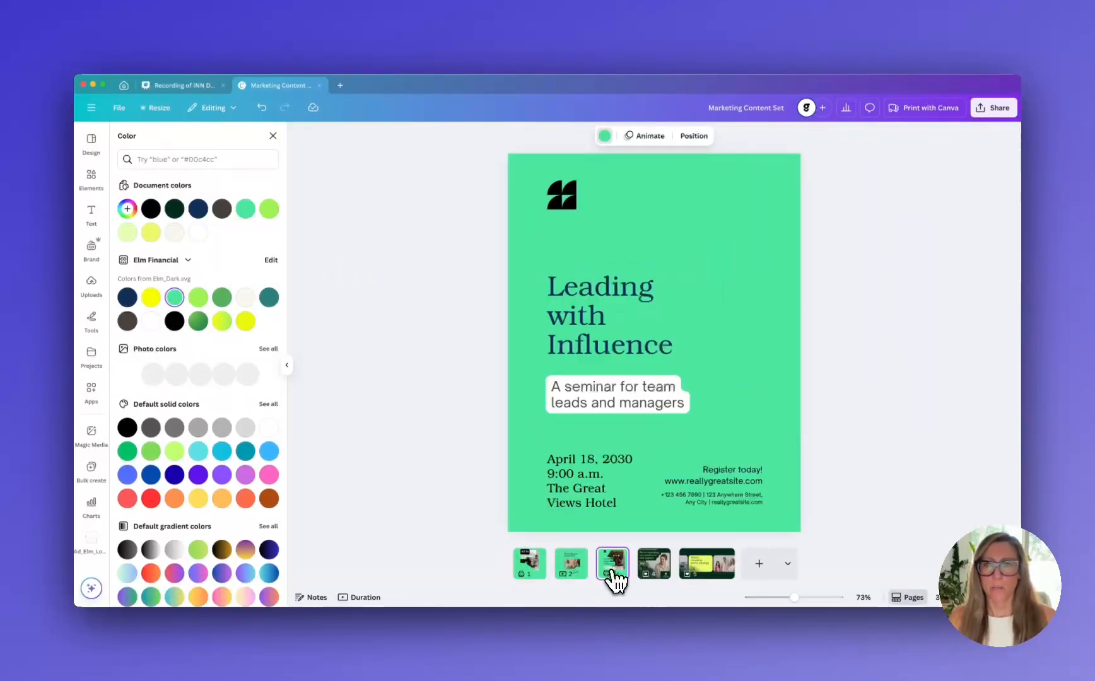
{"action": "left_click", "coordinate": [655, 571]}
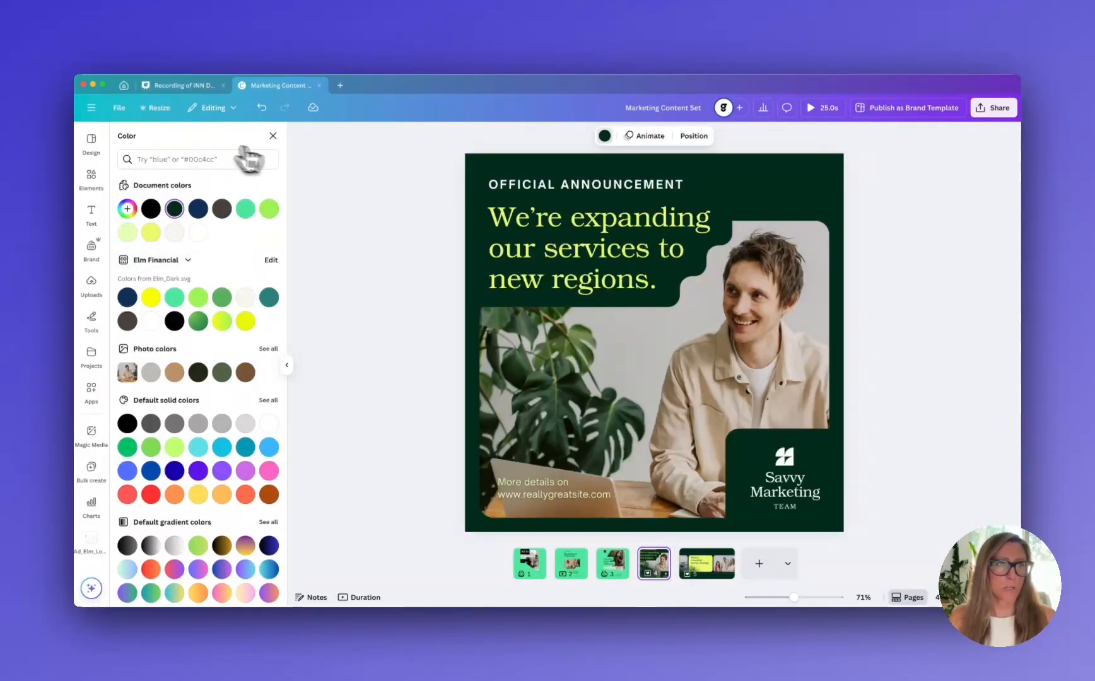
{"action": "left_click", "coordinate": [91, 144]}
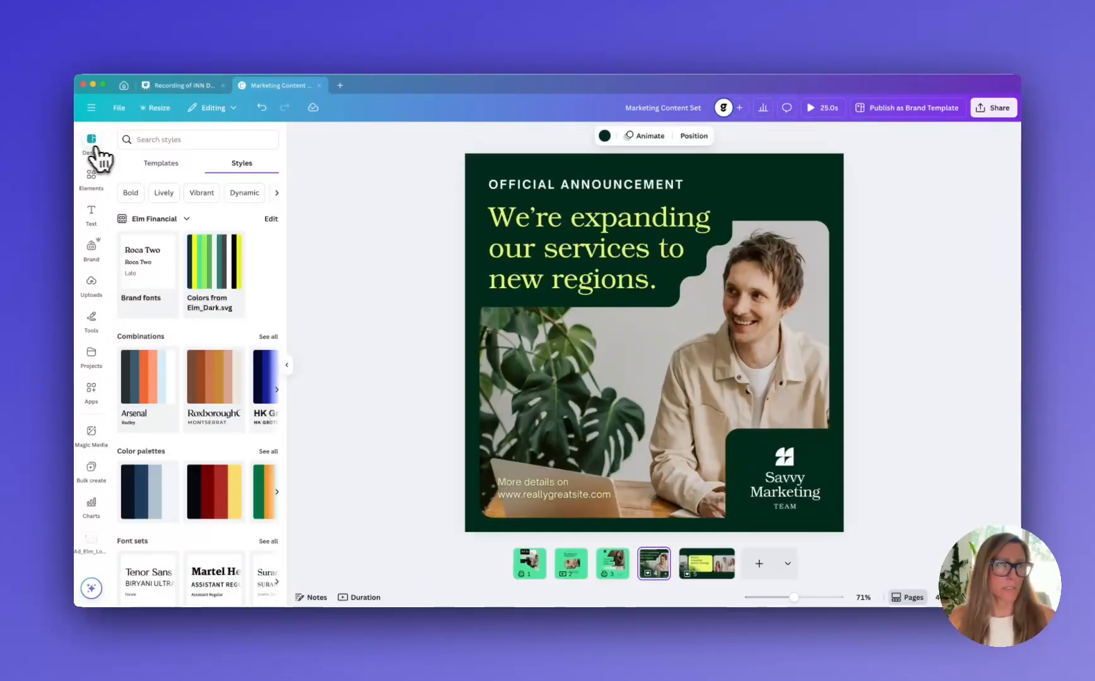
{"action": "left_click", "coordinate": [237, 292]}
{"action": "left_click", "coordinate": [239, 293]}
{"action": "left_click", "coordinate": [237, 292]}
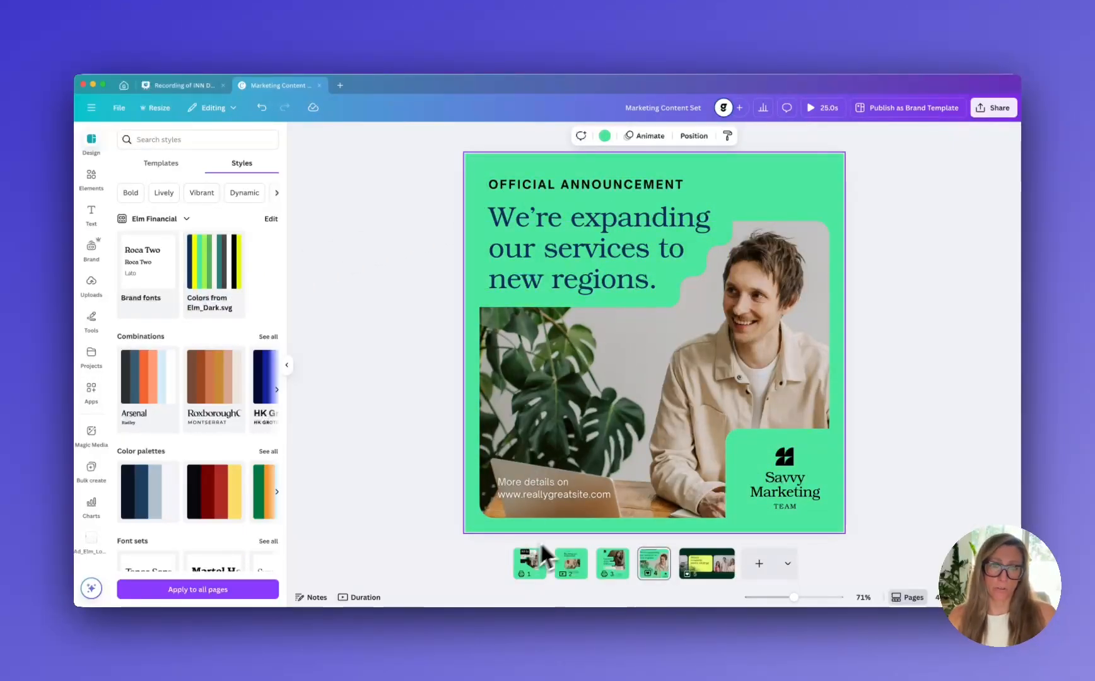
Shuffle the Elm_Dark.svg brand colors on the "Where creativity meets strategy" banner page to a white background with a lime green text panel
{"action": "left_click", "coordinate": [702, 567]}
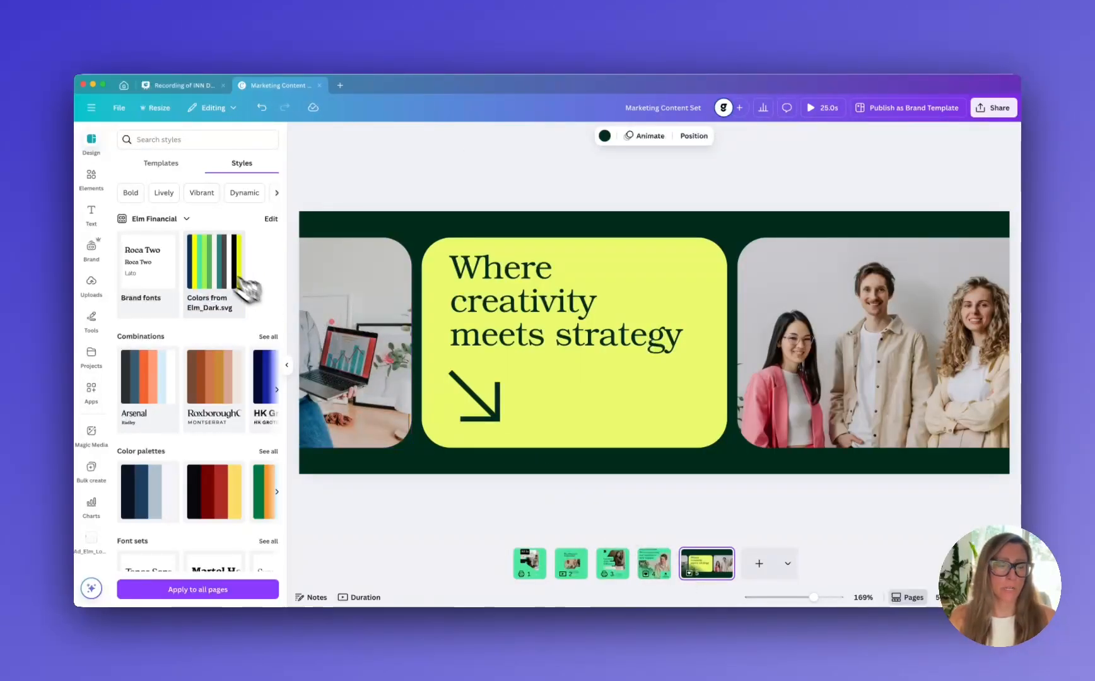
{"action": "left_click", "coordinate": [218, 275]}
{"action": "left_click", "coordinate": [217, 275]}
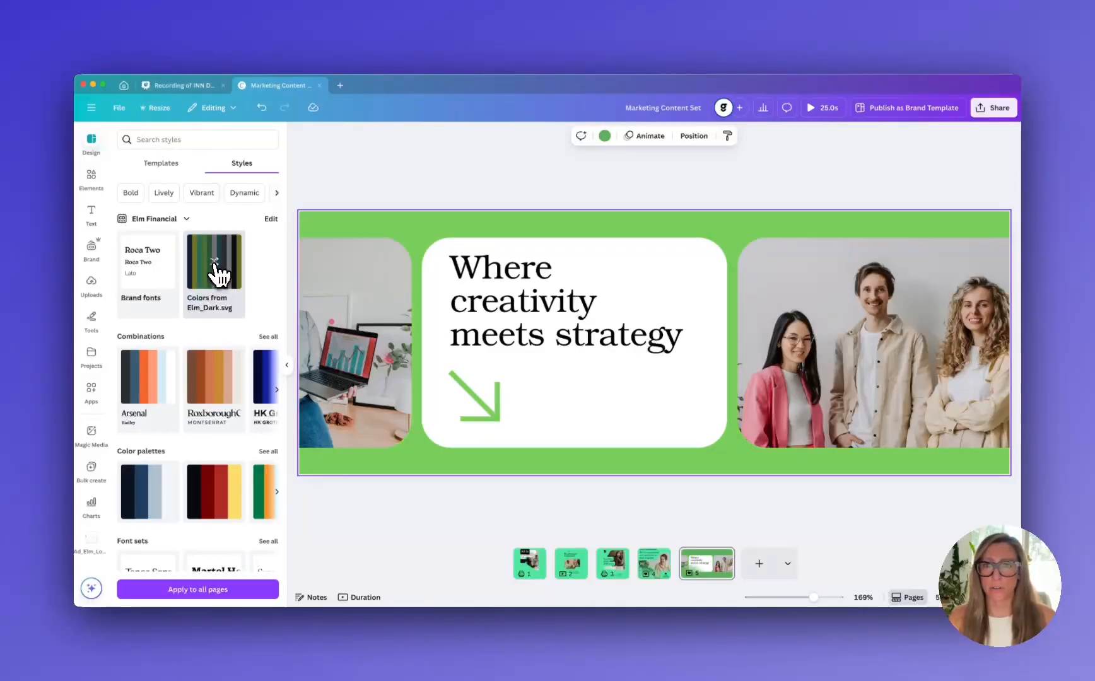
{"action": "left_click", "coordinate": [217, 275]}
{"action": "left_click", "coordinate": [217, 275]}
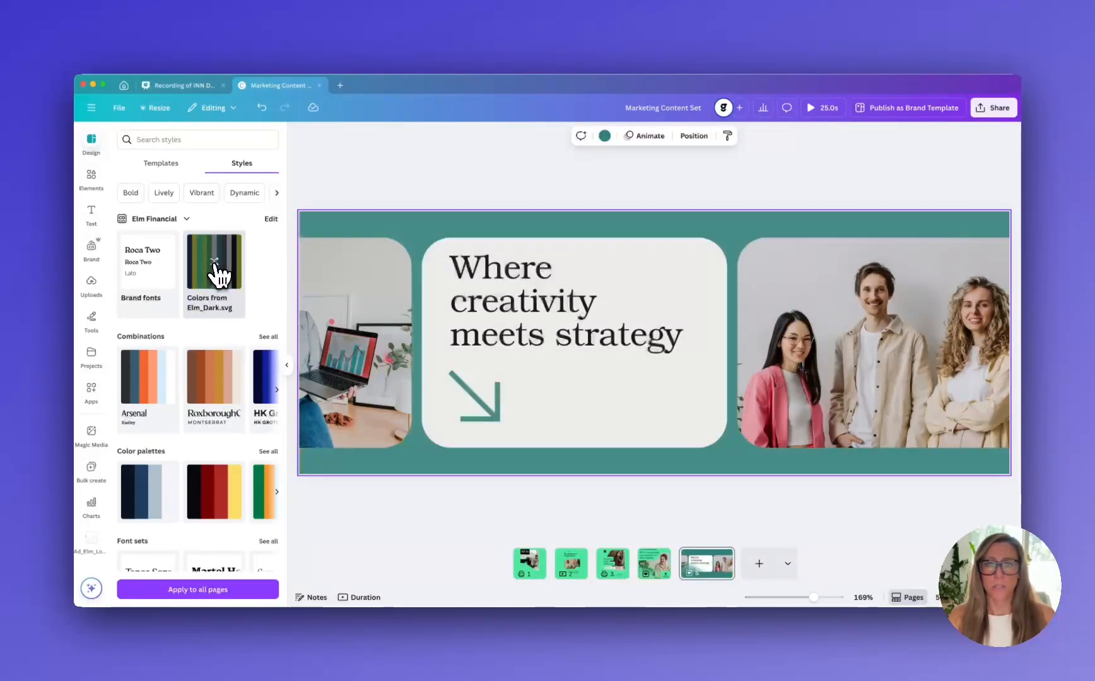
{"action": "left_click", "coordinate": [218, 274]}
{"action": "left_click", "coordinate": [218, 275]}
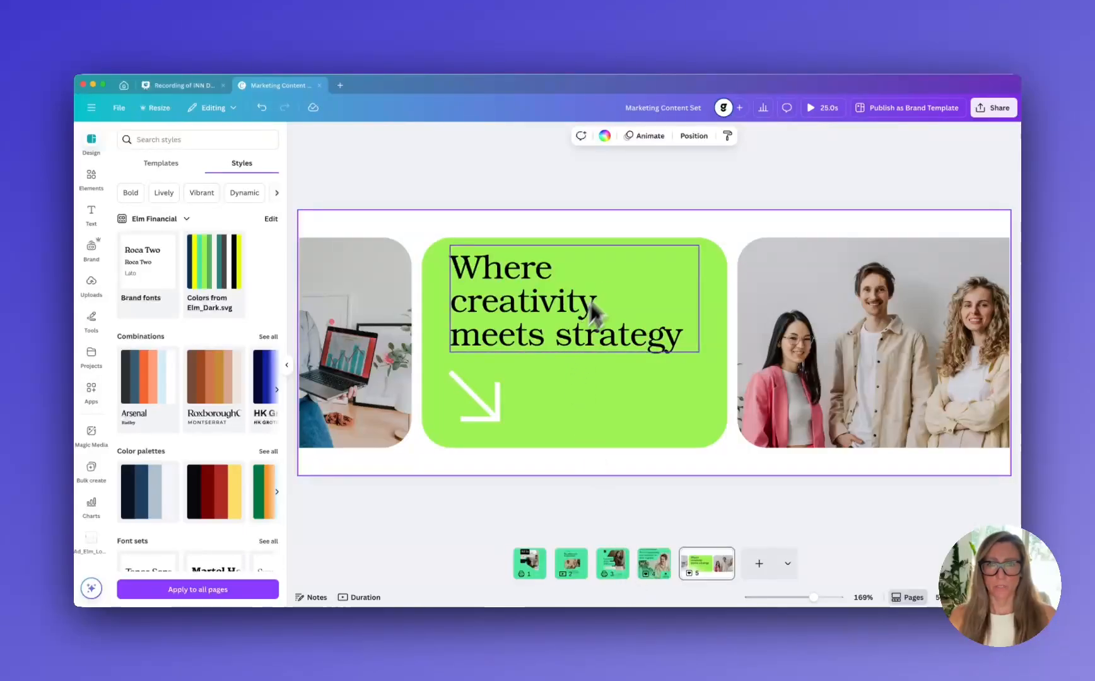
Recolor the rounded panel behind "Where creativity meets strategy" with the Elm Financial mint green brand color
{"action": "left_click", "coordinate": [714, 275]}
{"action": "left_click", "coordinate": [428, 136]}
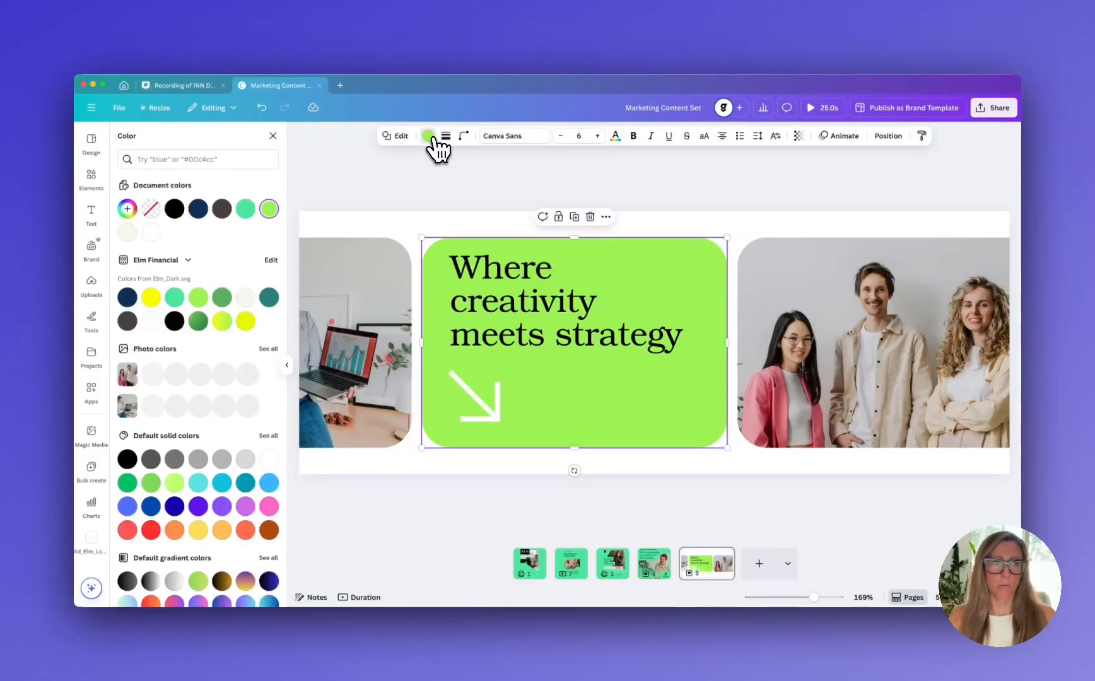
{"action": "left_click", "coordinate": [175, 298]}
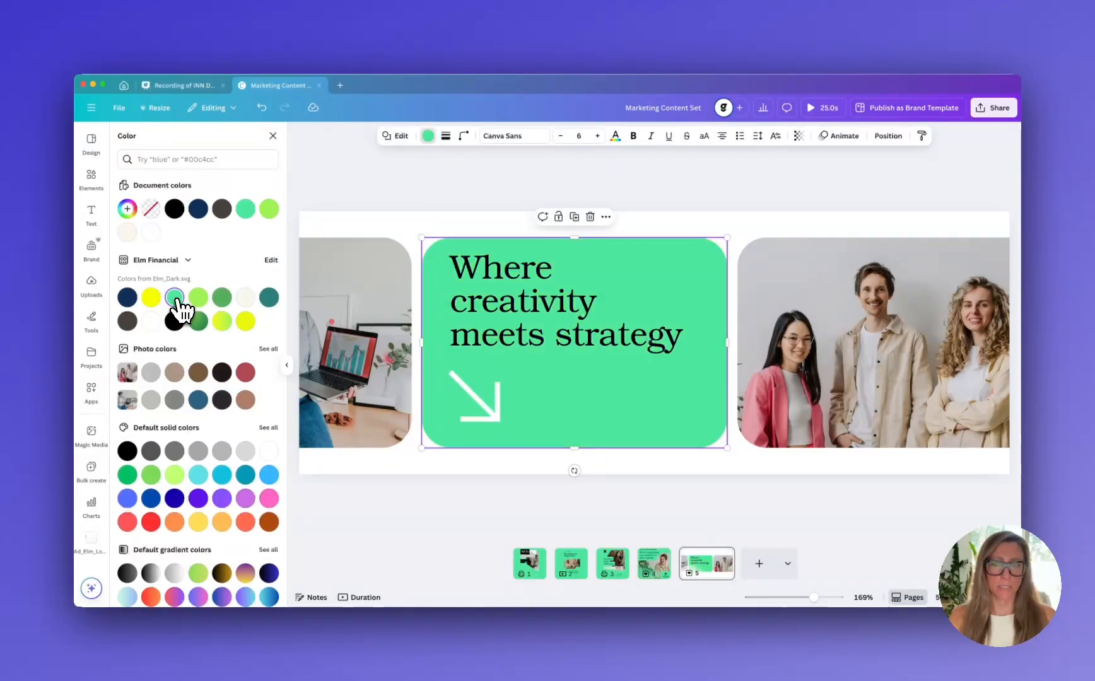
{"action": "left_click", "coordinate": [758, 470]}
{"action": "left_click", "coordinate": [539, 569]}
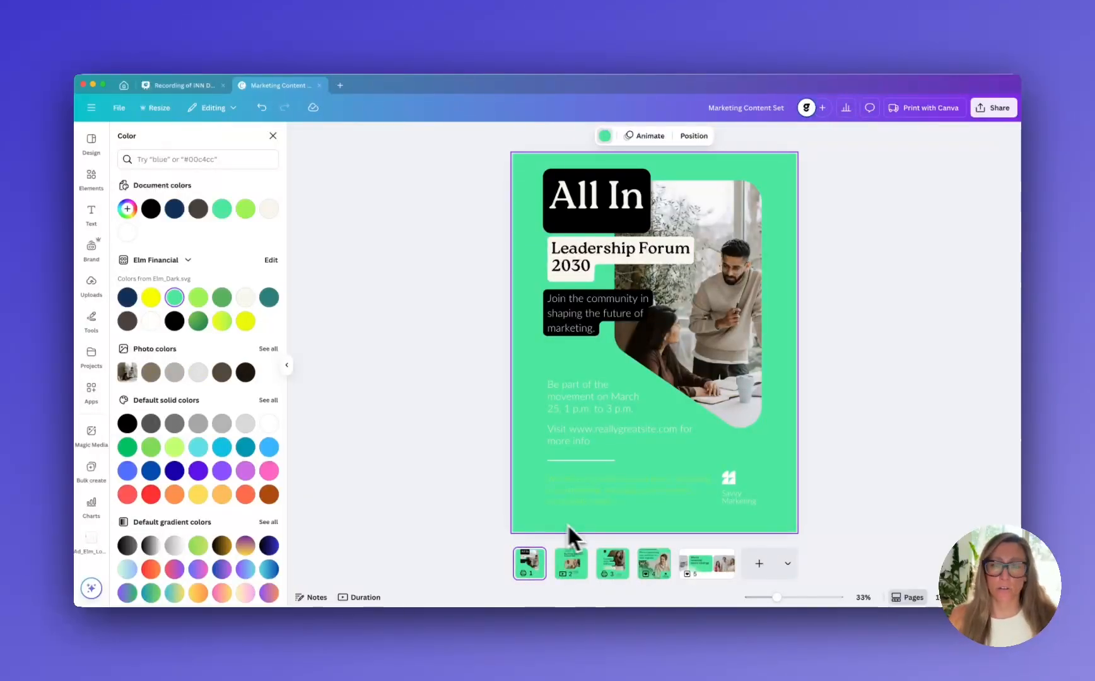
Apply the Elm Financial brand fonts to the "Where creativity meets strategy" banner page
{"action": "left_click", "coordinate": [717, 580]}
{"action": "left_click", "coordinate": [92, 142]}
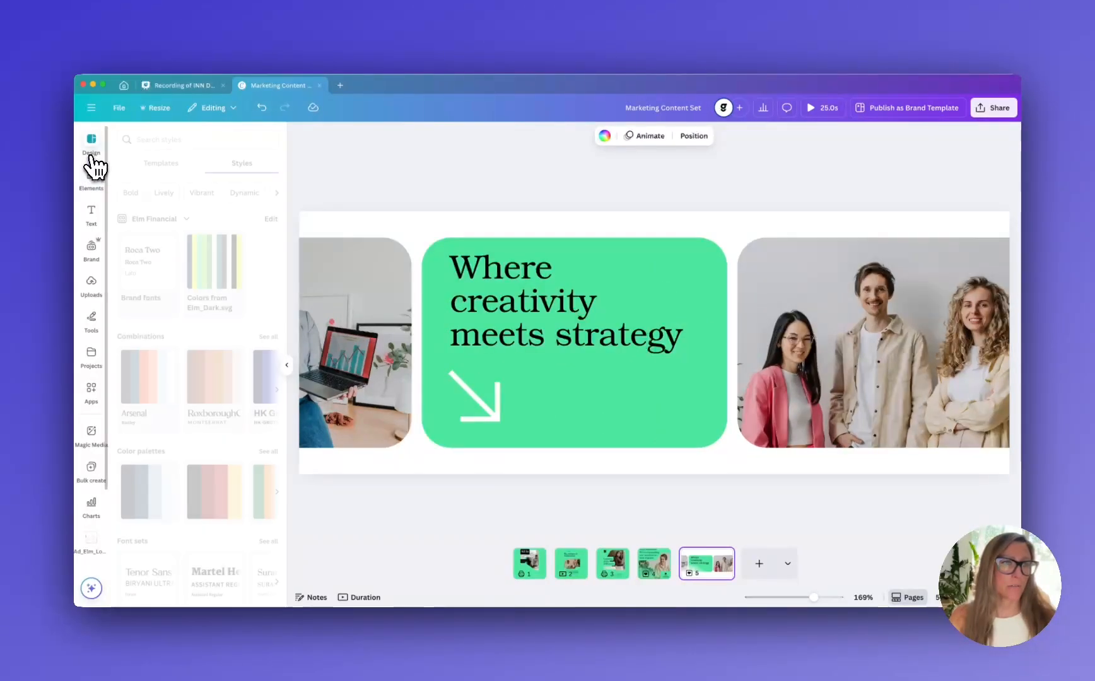
{"action": "left_click", "coordinate": [148, 256]}
Apply the Elm Financial brand fonts to the "We're expanding our services" and "Leading with Influence" pages
{"action": "right_click", "coordinate": [655, 564]}
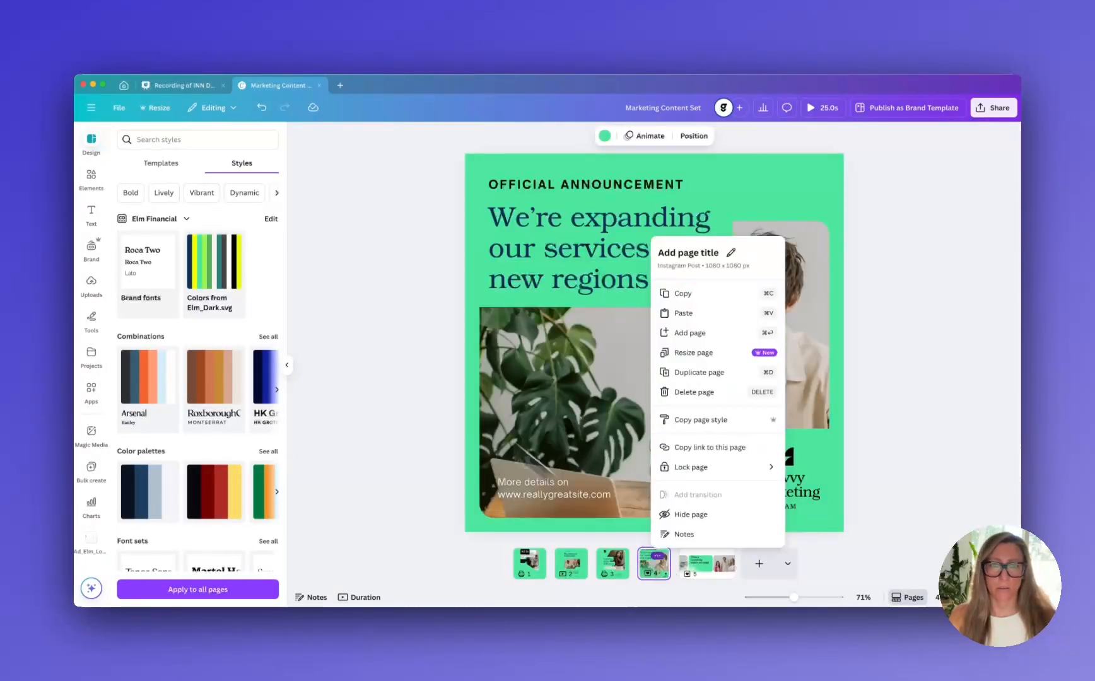
{"action": "left_click", "coordinate": [430, 240]}
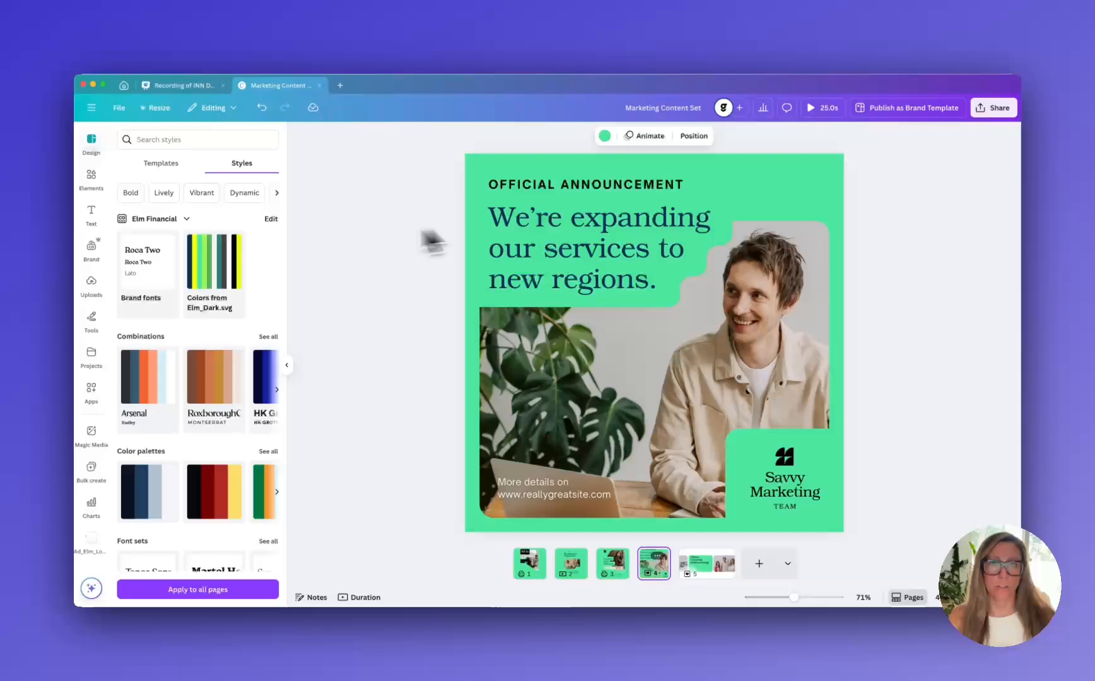
{"action": "left_click", "coordinate": [136, 251]}
{"action": "left_click", "coordinate": [610, 568]}
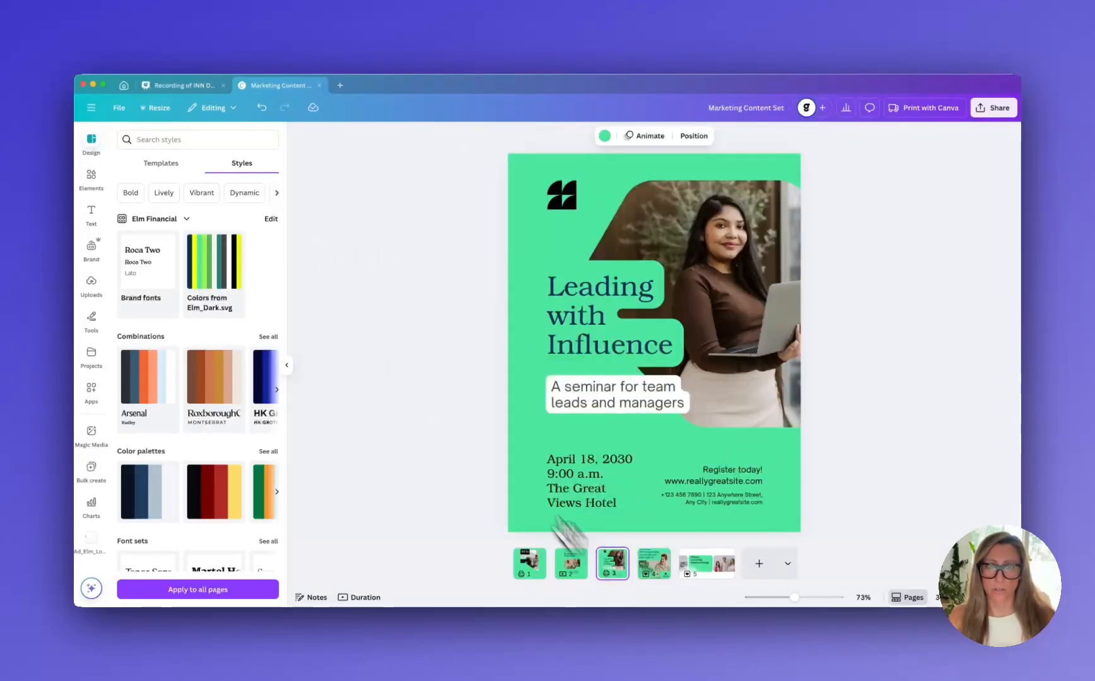
{"action": "left_click", "coordinate": [151, 285]}
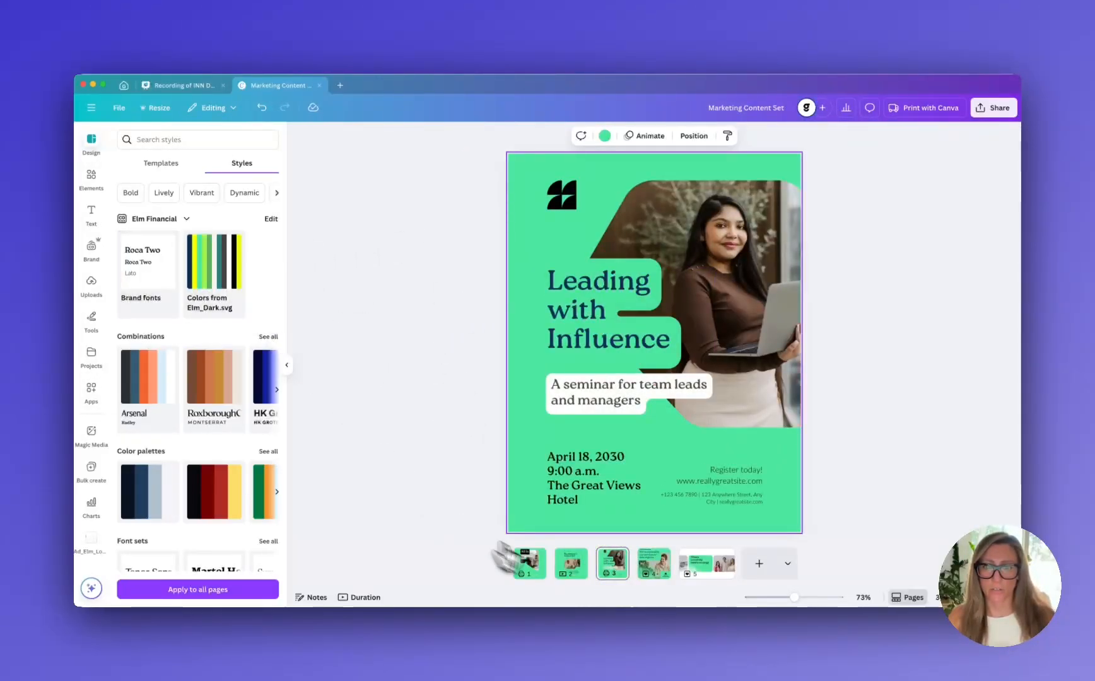
Review all five pages of the Marketing Content Set for consistent Elm Financial colors and fonts, ending on the "All In" poster
{"action": "left_click", "coordinate": [571, 573]}
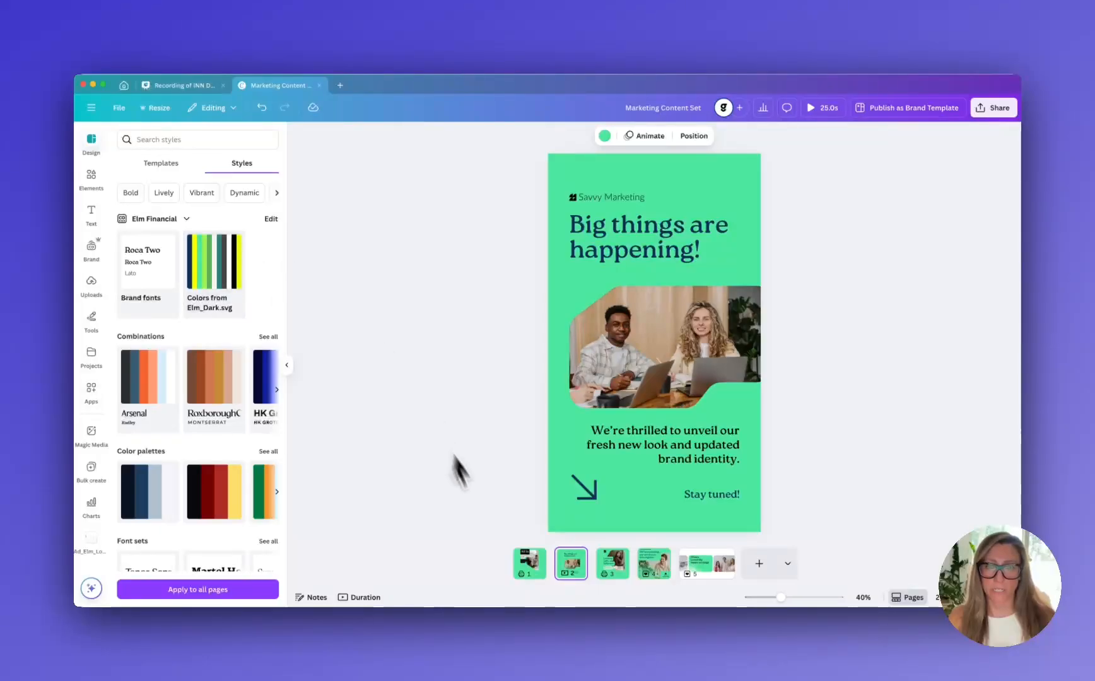
{"action": "left_click", "coordinate": [533, 567]}
{"action": "left_click", "coordinate": [709, 571]}
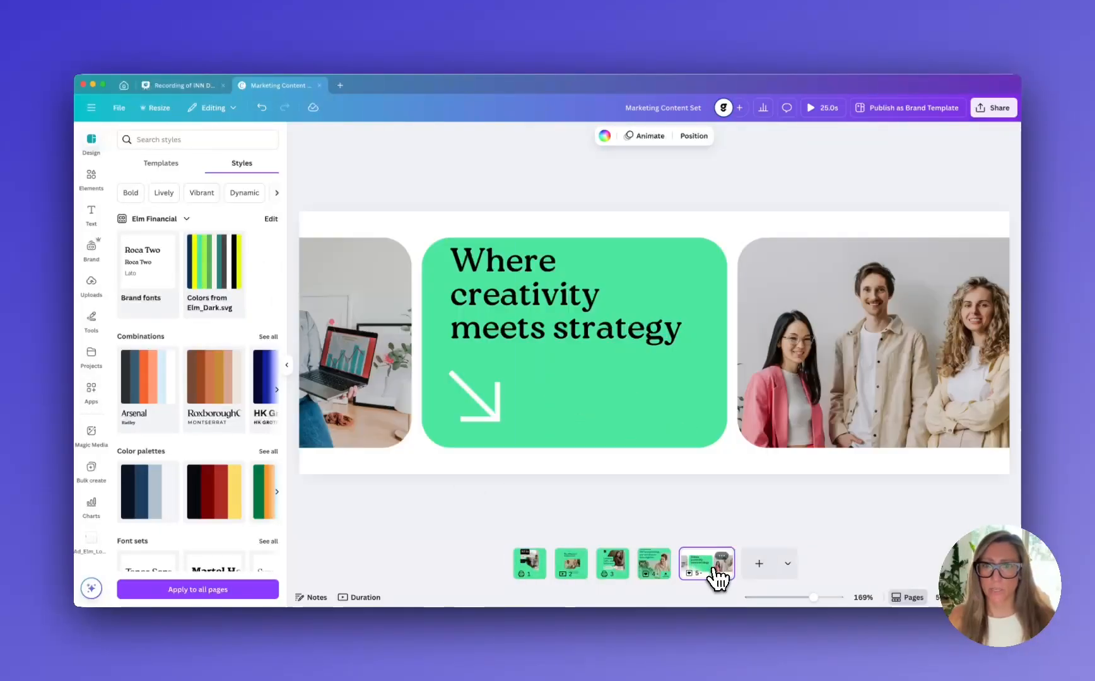
{"action": "left_click", "coordinate": [655, 571]}
{"action": "left_click", "coordinate": [610, 571]}
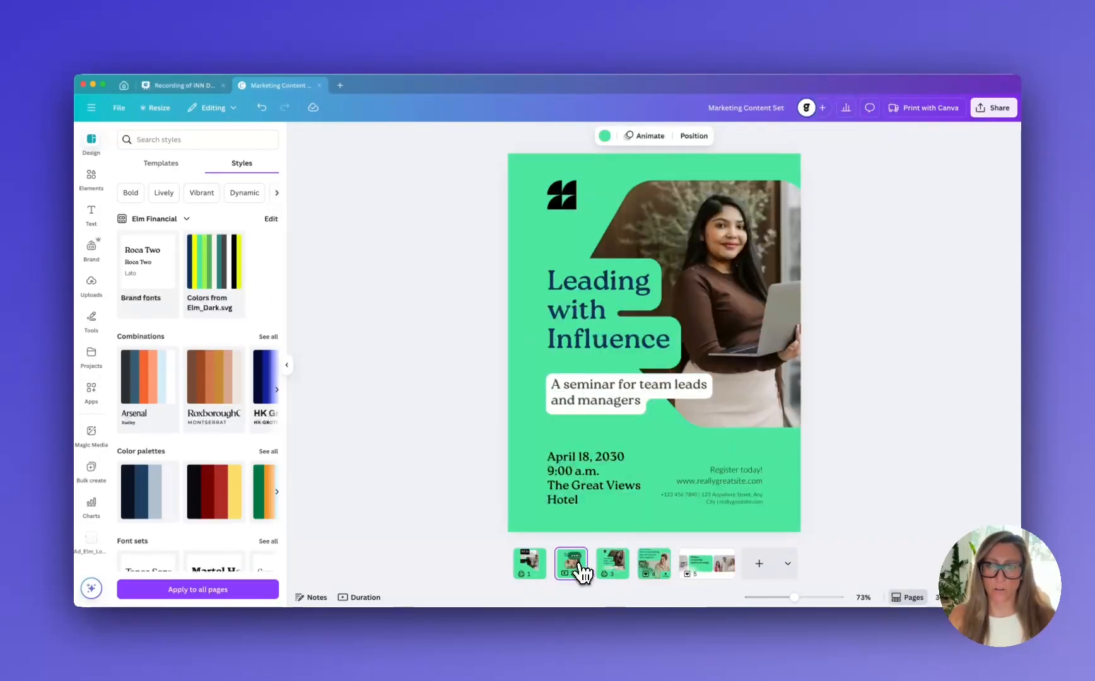
{"action": "left_click", "coordinate": [567, 571]}
{"action": "left_click", "coordinate": [532, 570]}
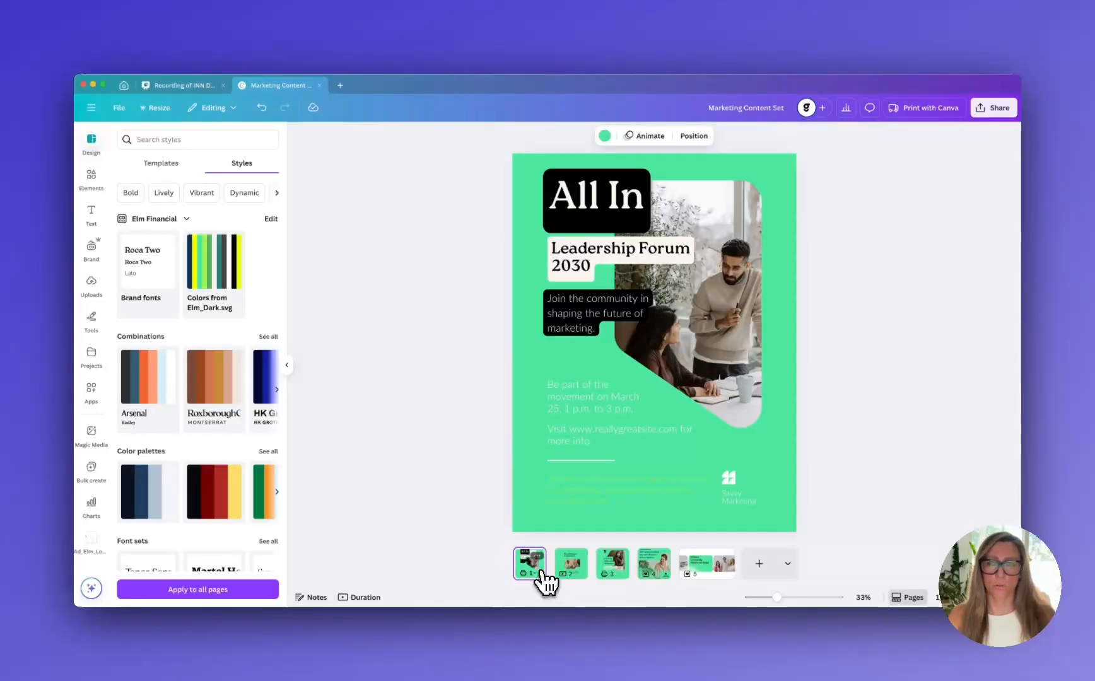
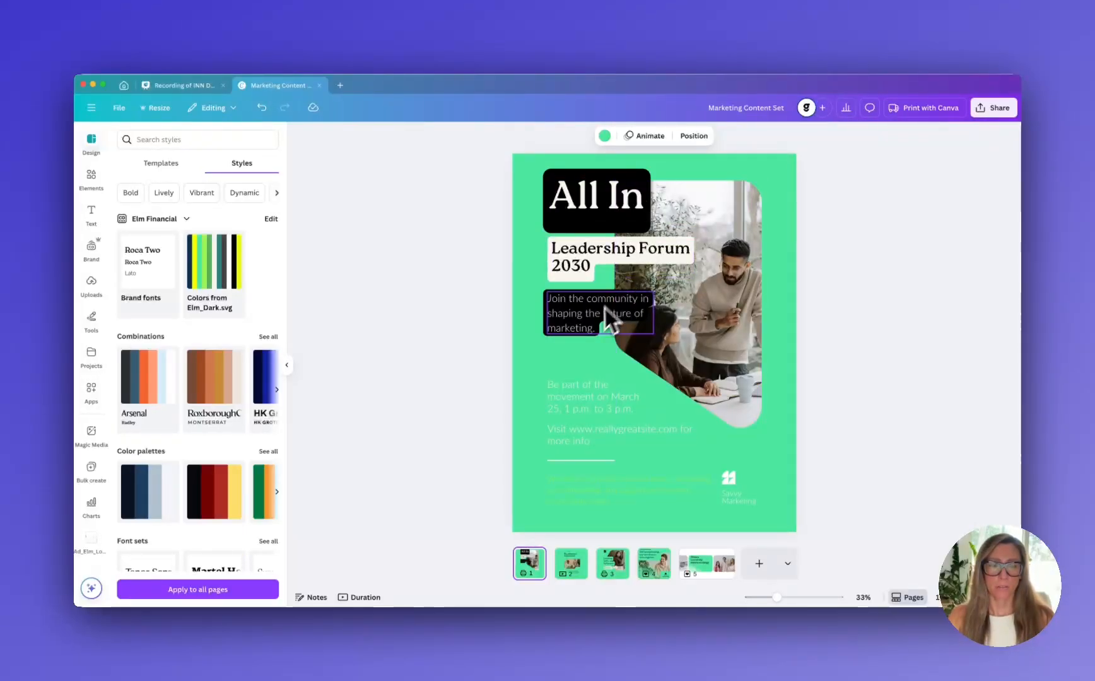
{"action": "left_click", "coordinate": [580, 399]}
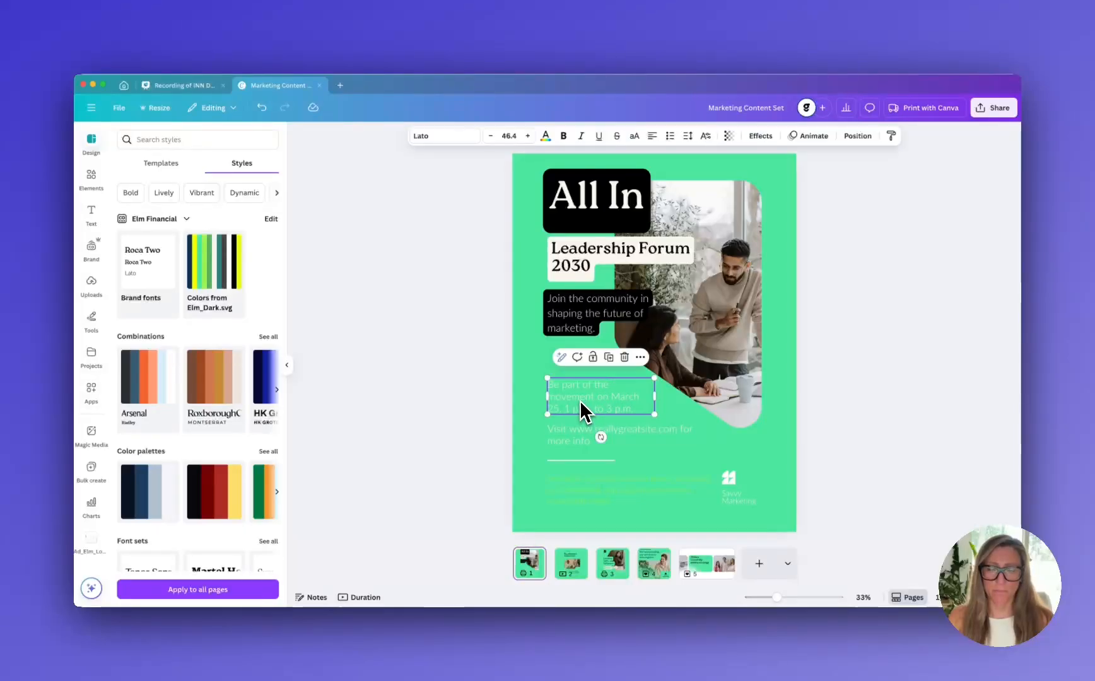
{"action": "left_click", "coordinate": [571, 436], "text": "shift"}
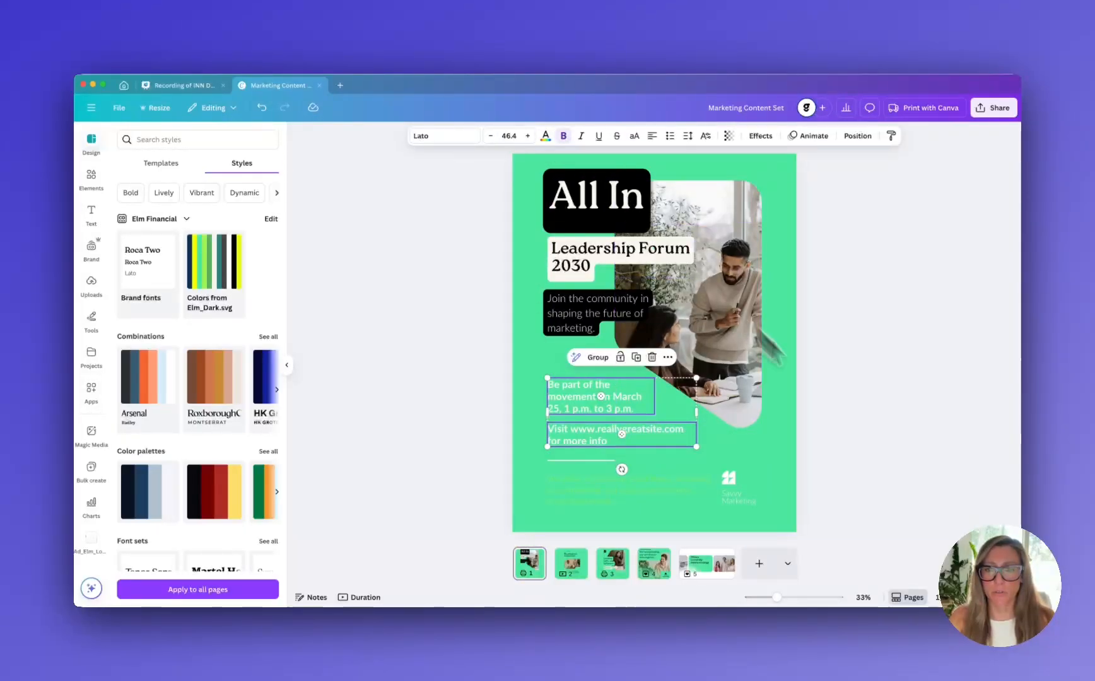
{"action": "left_click", "coordinate": [793, 472]}
Recolor the accessibility statement with the Elm Financial navy brand color and set it in Lato Regular
{"action": "left_click", "coordinate": [647, 495]}
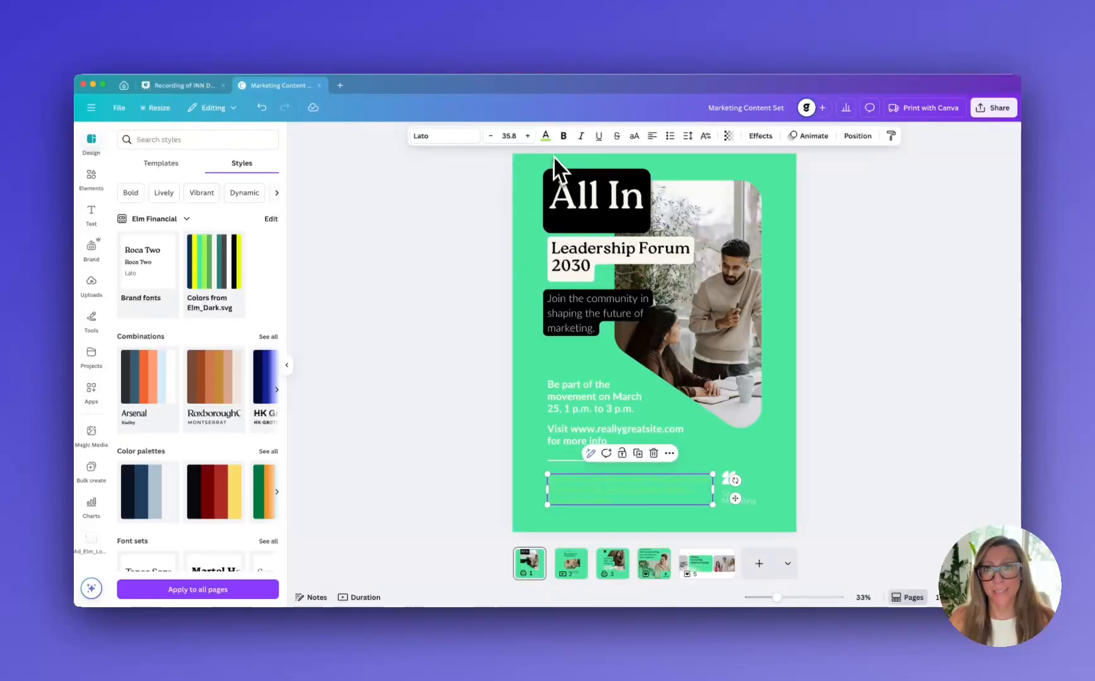
{"action": "left_click", "coordinate": [545, 136]}
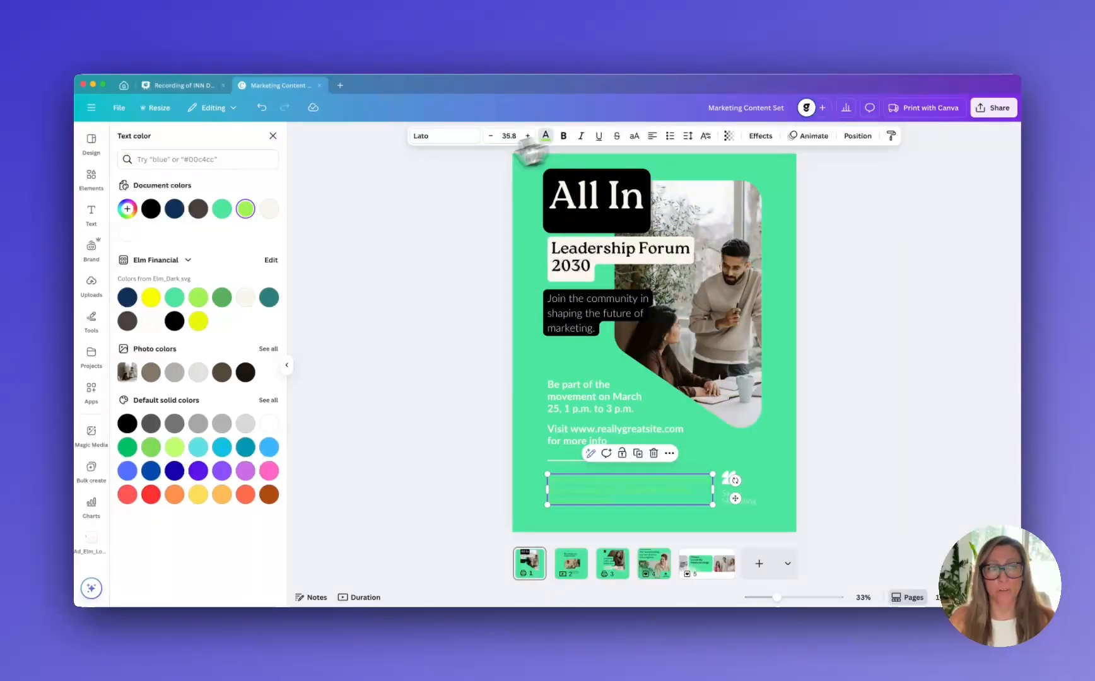
{"action": "left_click", "coordinate": [128, 298]}
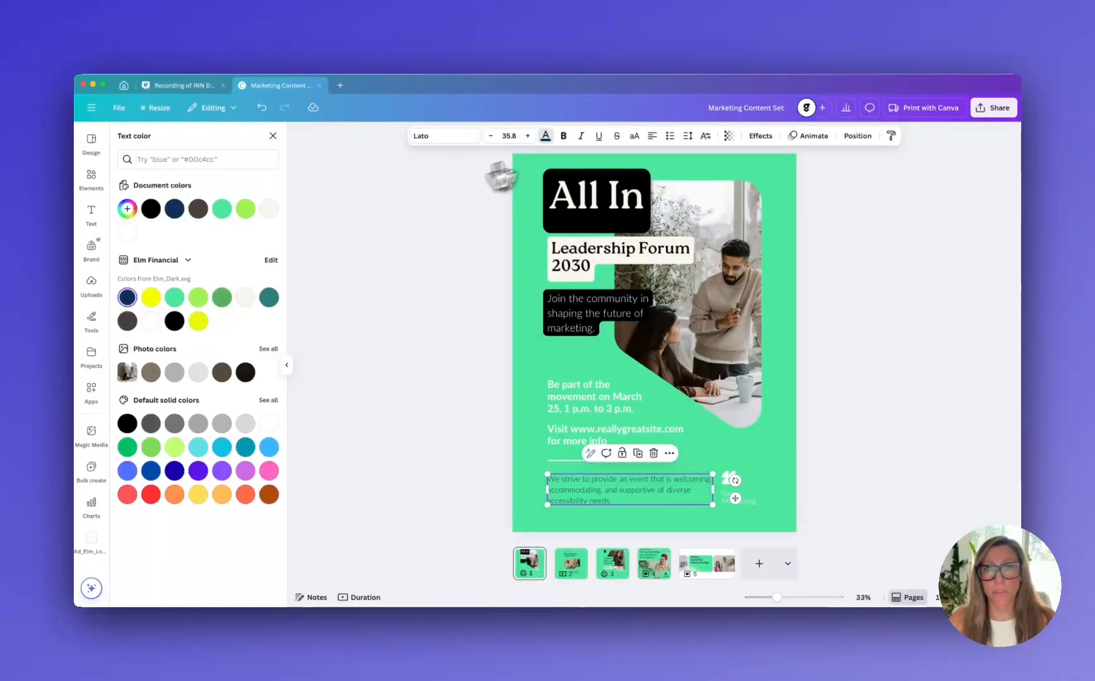
{"action": "left_click", "coordinate": [564, 137]}
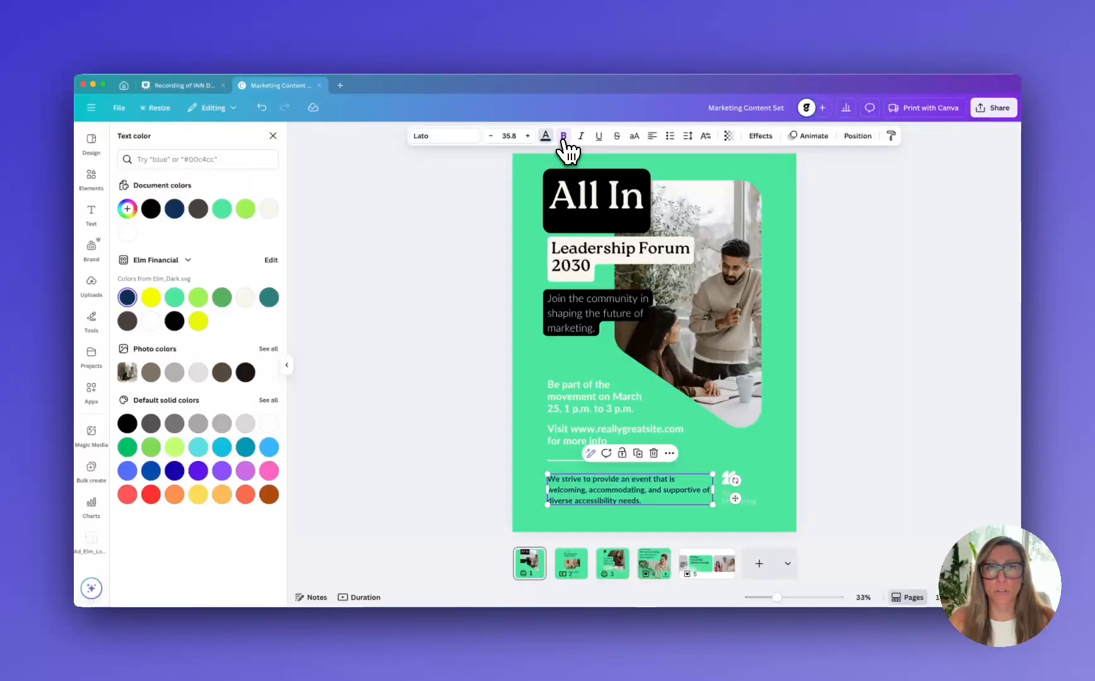
{"action": "left_click", "coordinate": [469, 140]}
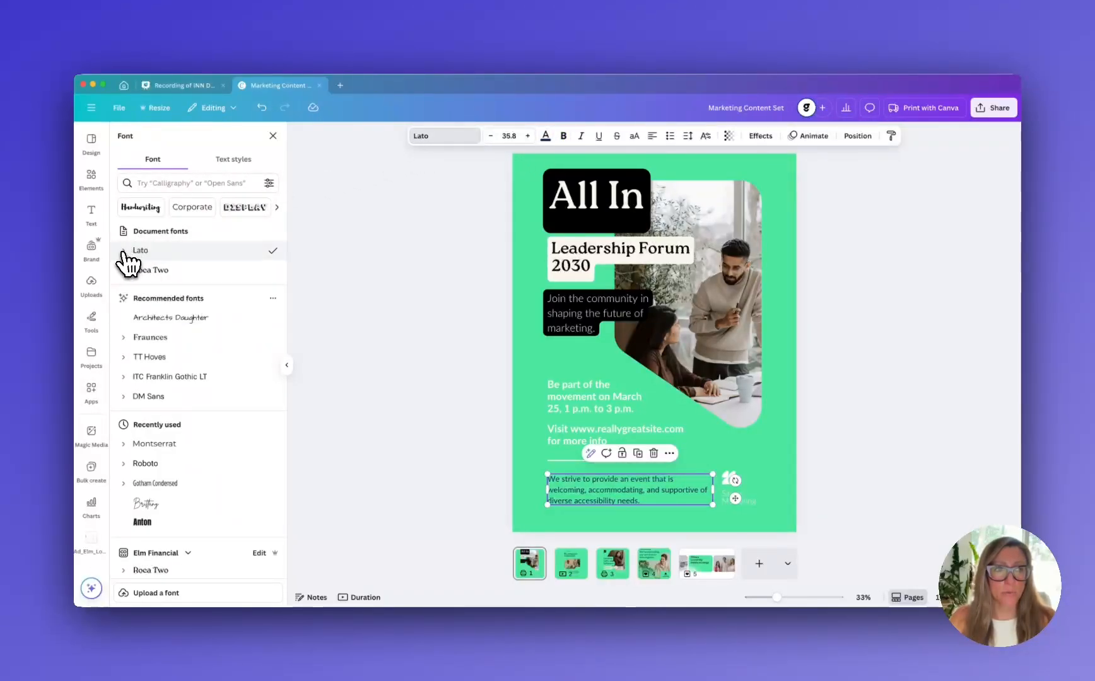
{"action": "left_click", "coordinate": [128, 252]}
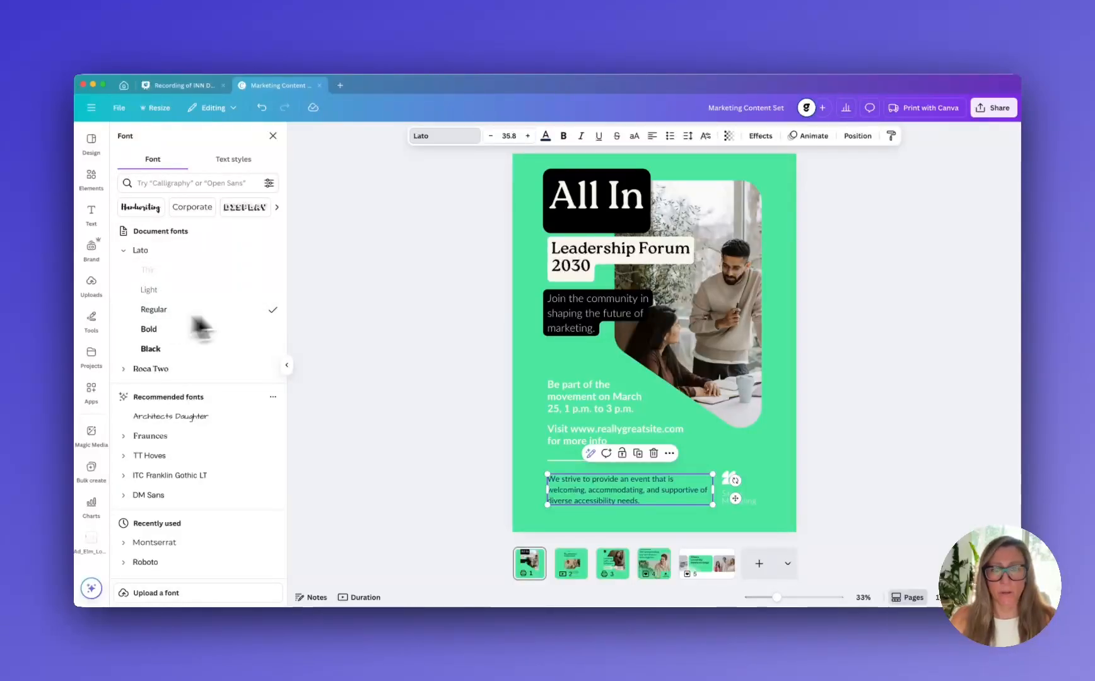
{"action": "left_click", "coordinate": [774, 453]}
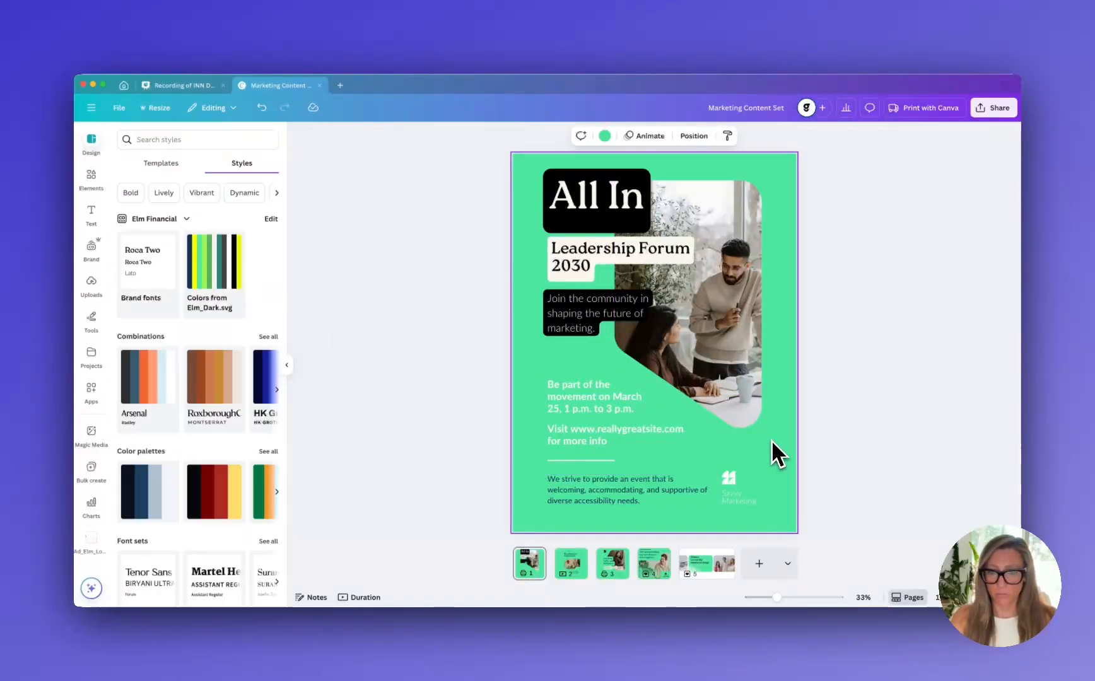
Delete the placeholder company name and its logo mark beside the accessibility statement
{"action": "left_click", "coordinate": [737, 496]}
{"action": "key", "text": "Delete"}
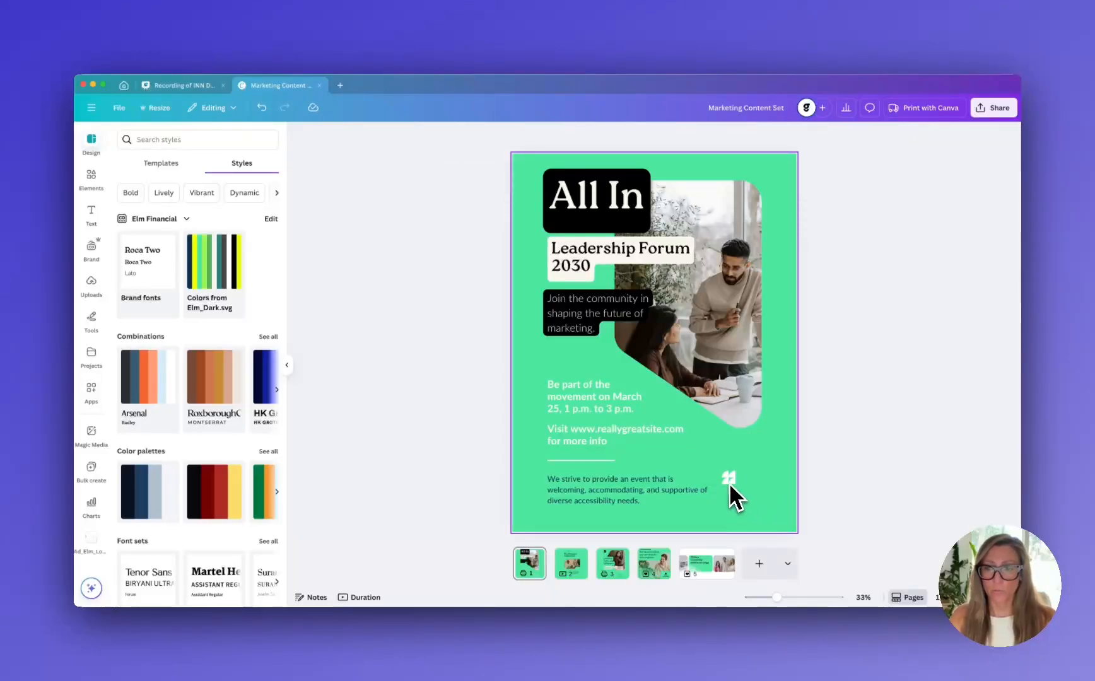
{"action": "left_click", "coordinate": [729, 482]}
{"action": "key", "text": "Delete"}
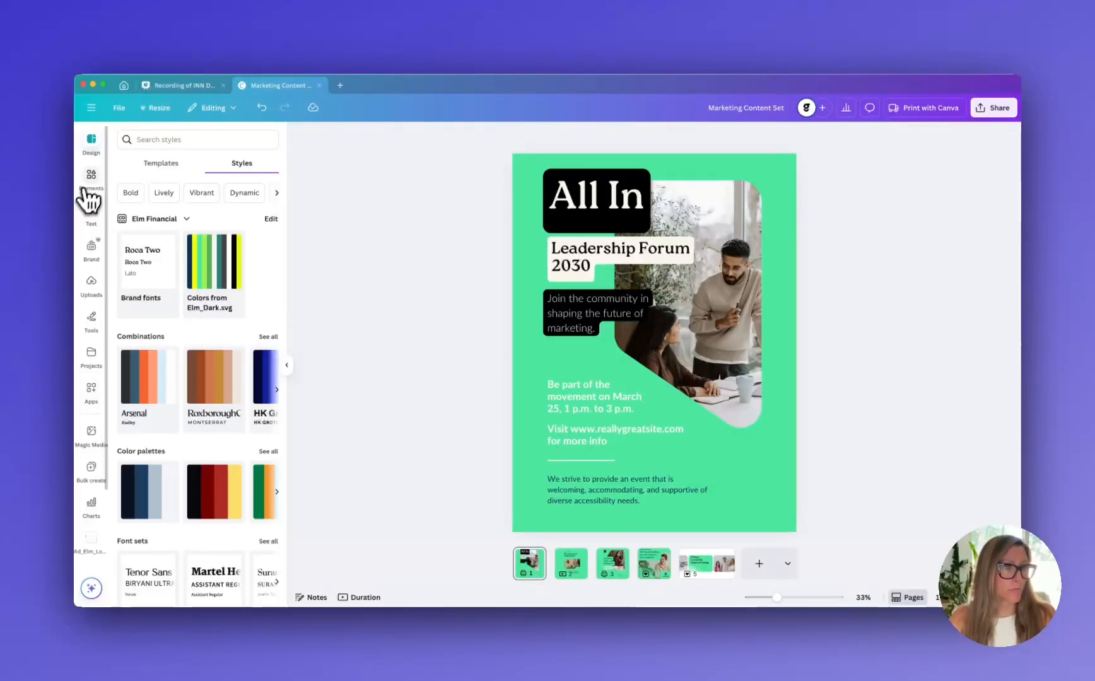
Add the full-color elm brand logo to the poster, scaled down and placed beside the accessibility statement
{"action": "left_click", "coordinate": [92, 247]}
{"action": "left_click_drag", "start_coordinate": [210, 292], "coordinate": [659, 353]}
{"action": "left_click_drag", "start_coordinate": [701, 410], "coordinate": [755, 477]}
{"action": "key", "text": "super+z"}
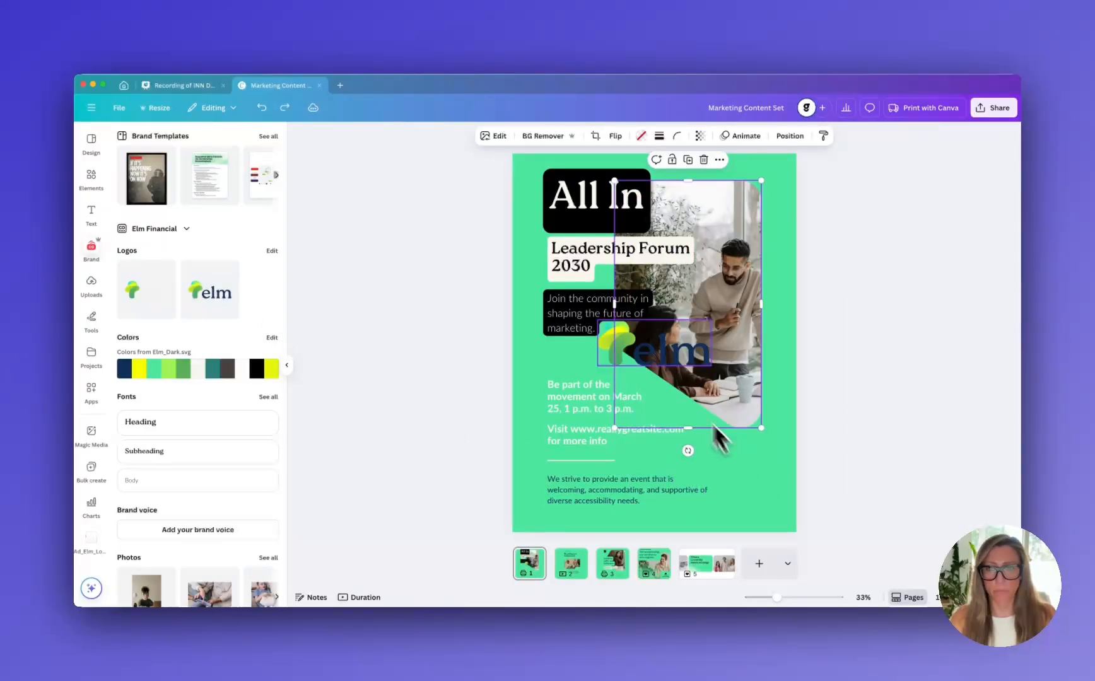
{"action": "left_click", "coordinate": [624, 349]}
{"action": "left_click_drag", "start_coordinate": [624, 348], "coordinate": [754, 499]}
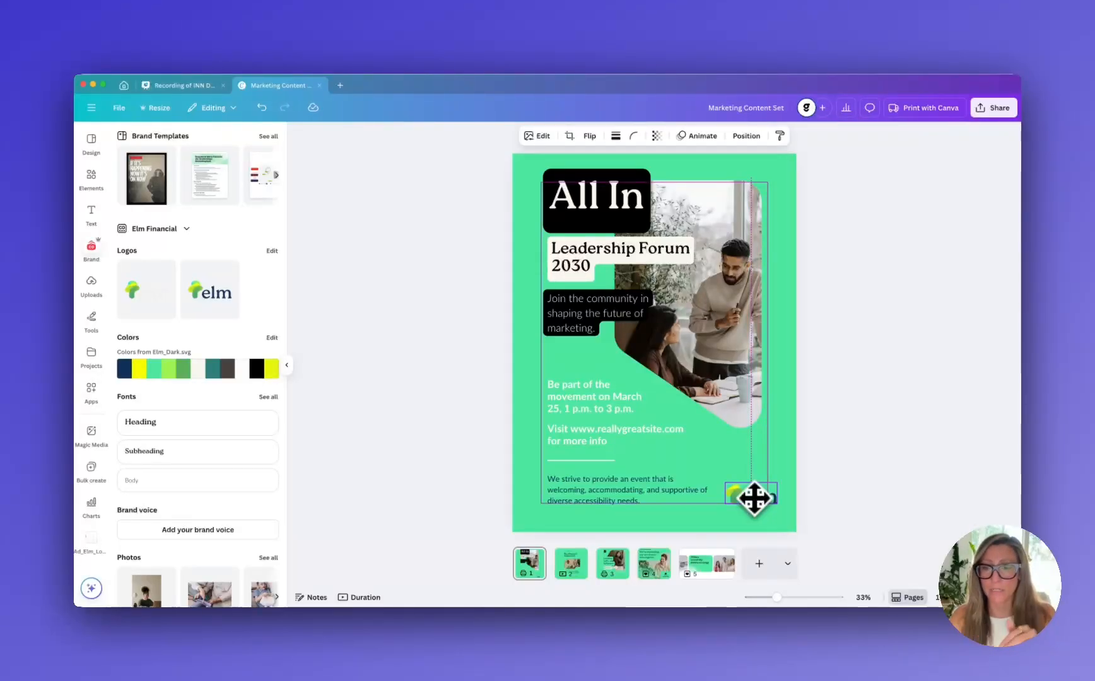
{"action": "left_click_drag", "start_coordinate": [750, 497], "coordinate": [751, 497]}
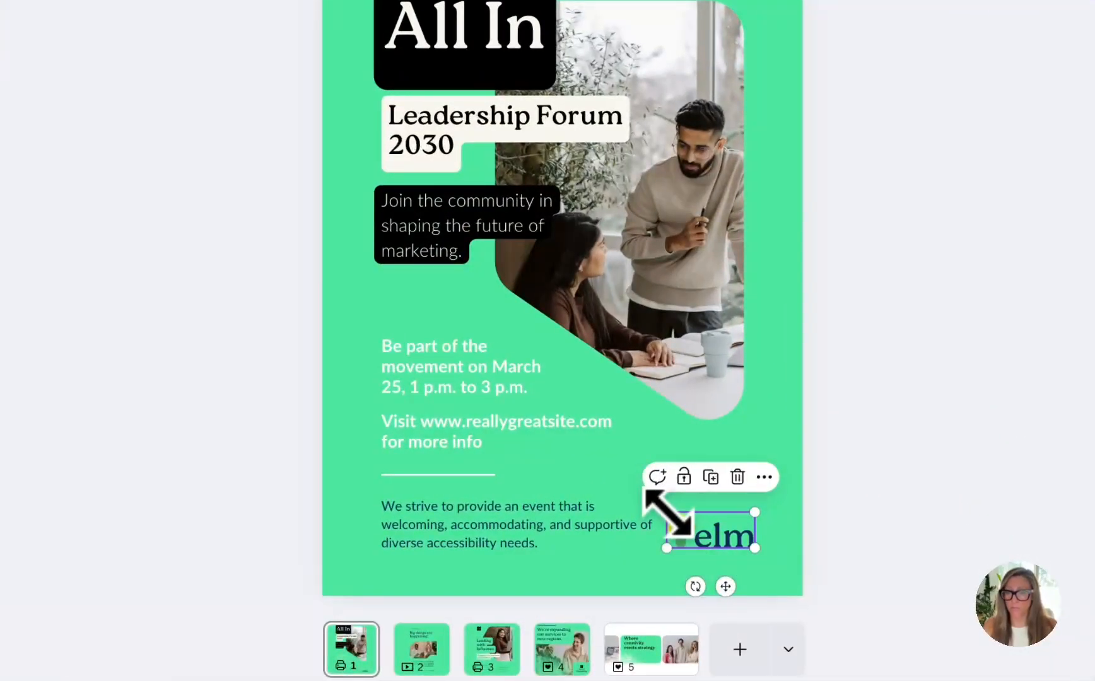
{"action": "left_click_drag", "start_coordinate": [666, 512], "coordinate": [676, 516]}
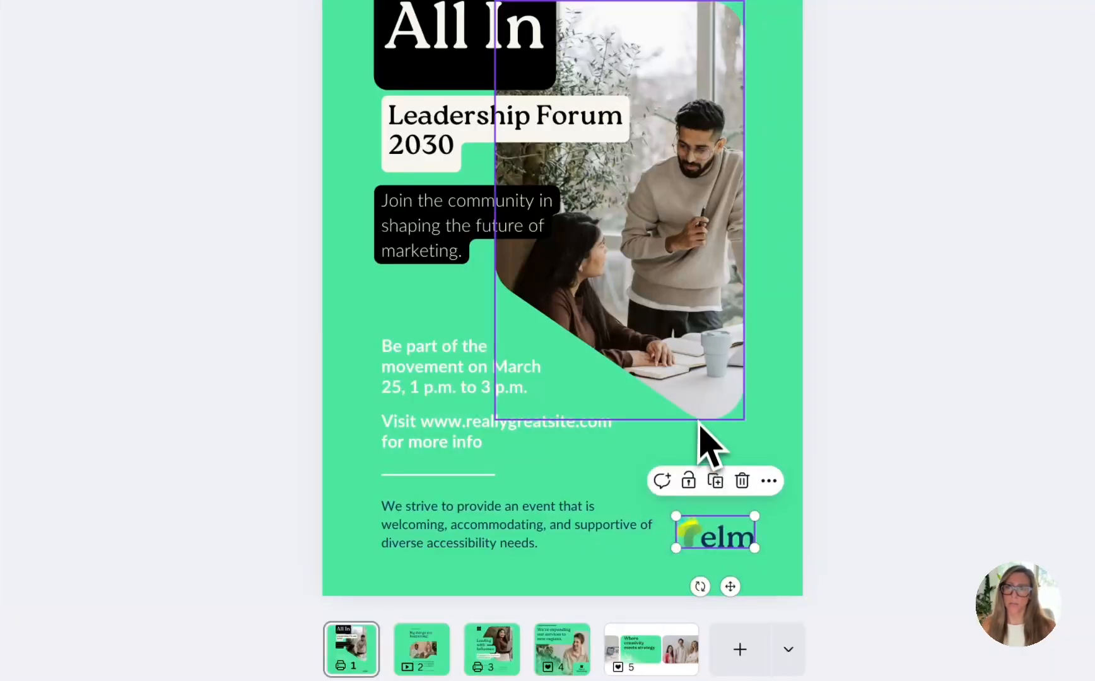
Set the text background of "All In" and "Join the community" to roundness 45, spread 32 and transparency 100
{"action": "left_click", "coordinate": [467, 249]}
{"action": "left_click", "coordinate": [454, 265], "text": "shift"}
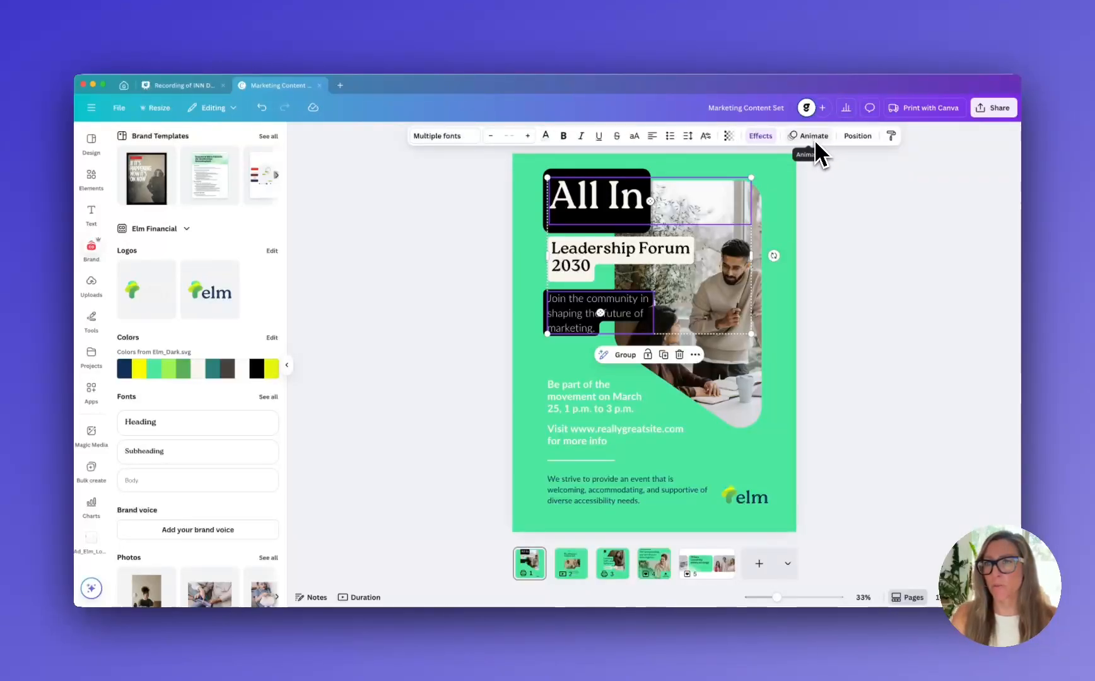
{"action": "left_click", "coordinate": [857, 137]}
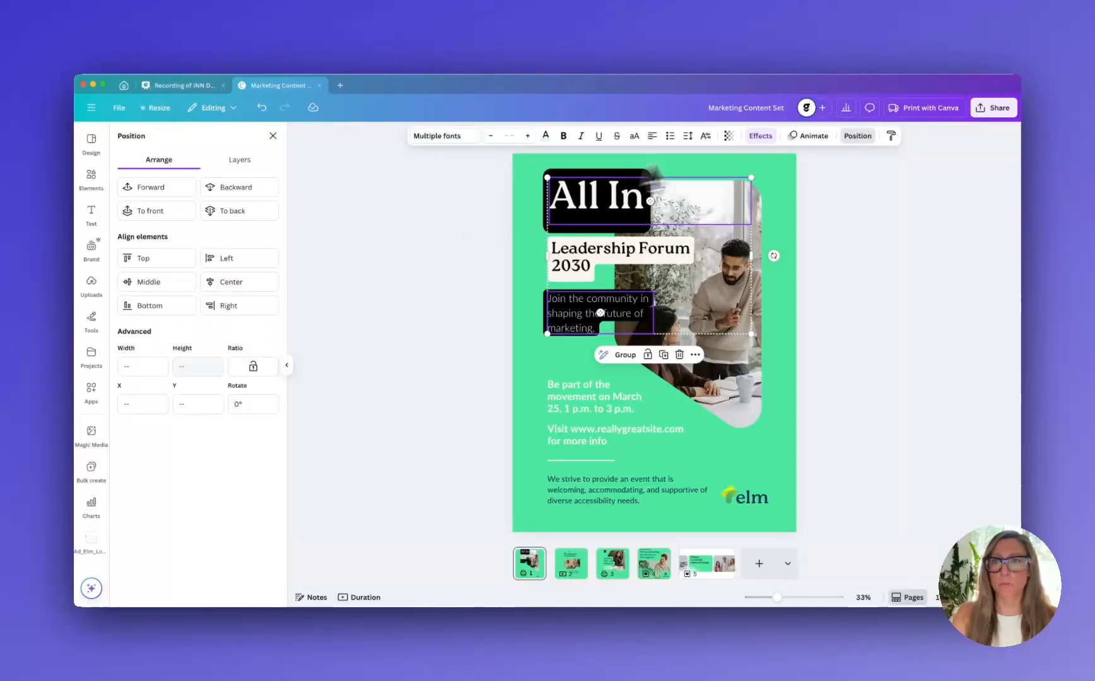
{"action": "left_click", "coordinate": [760, 136]}
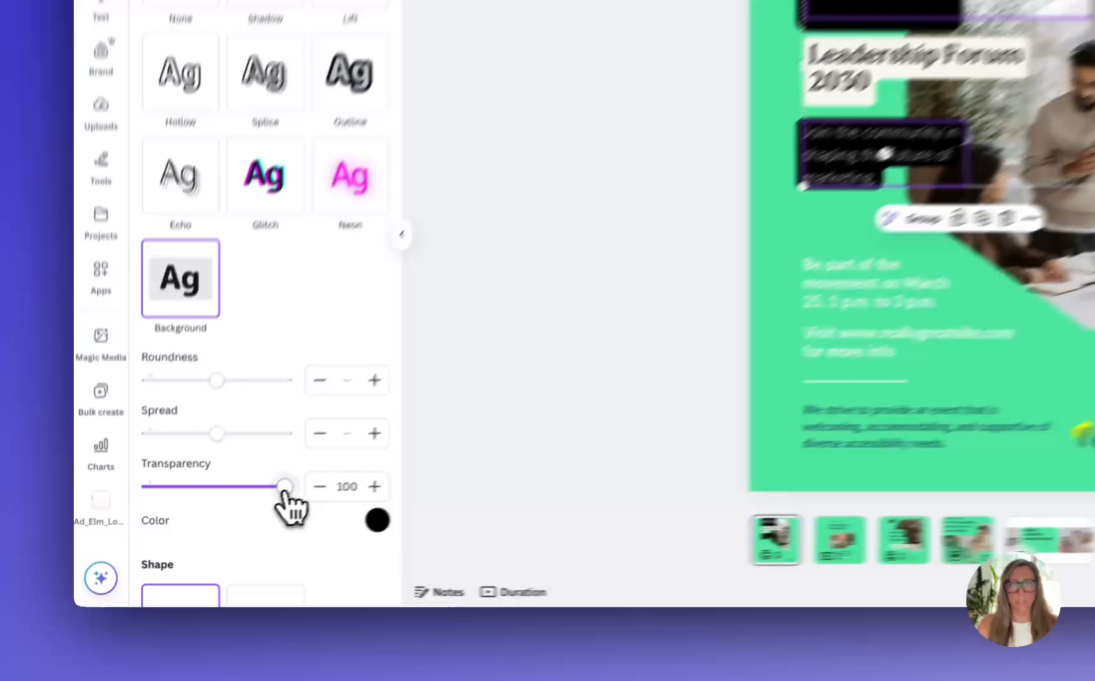
{"action": "left_click_drag", "start_coordinate": [213, 530], "coordinate": [260, 543]}
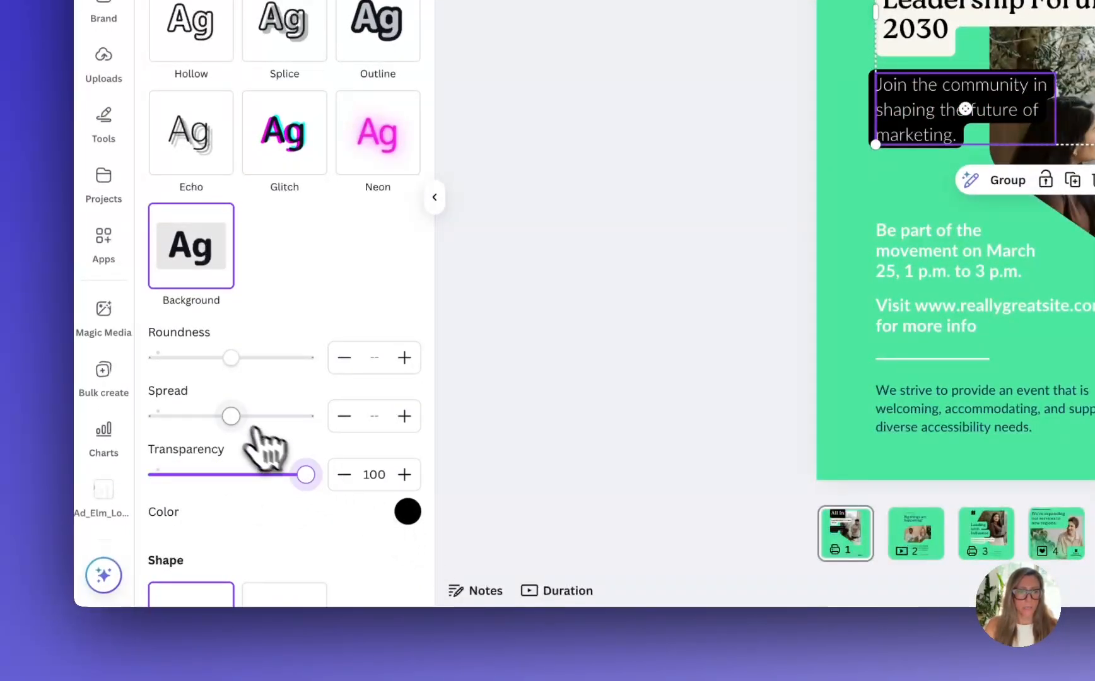
{"action": "left_click_drag", "start_coordinate": [231, 417], "coordinate": [204, 417]}
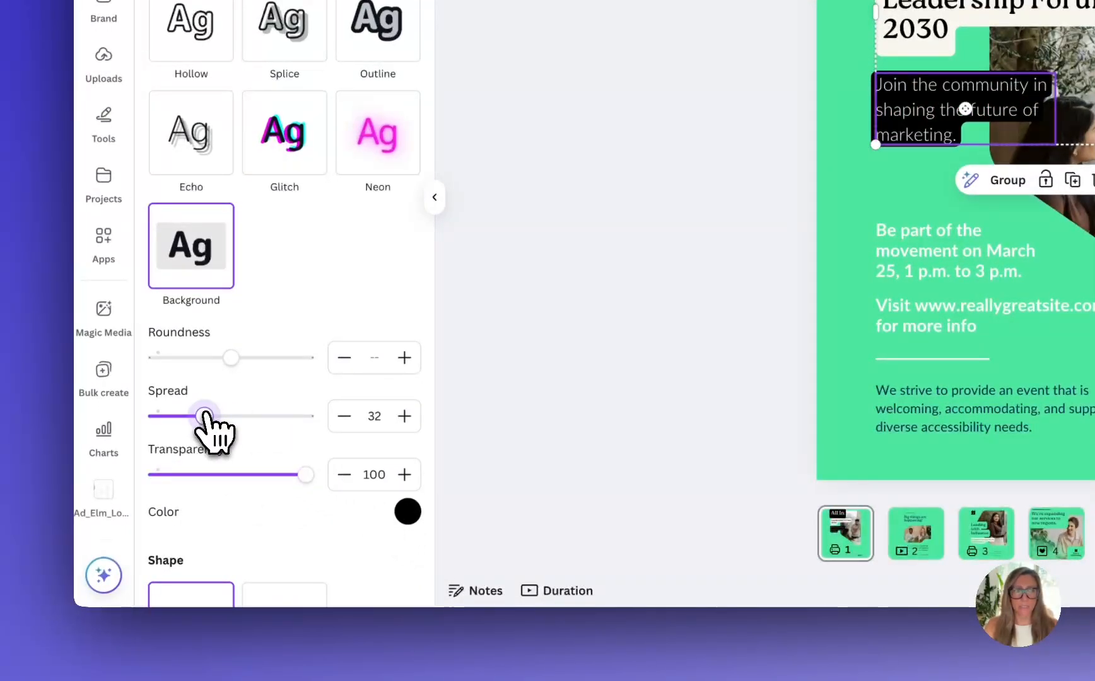
{"action": "mouse_move", "coordinate": [231, 357]}
{"action": "left_mouse_down"}
{"action": "mouse_move", "coordinate": [257, 358]}
{"action": "mouse_move", "coordinate": [226, 358]}
{"action": "left_mouse_up"}
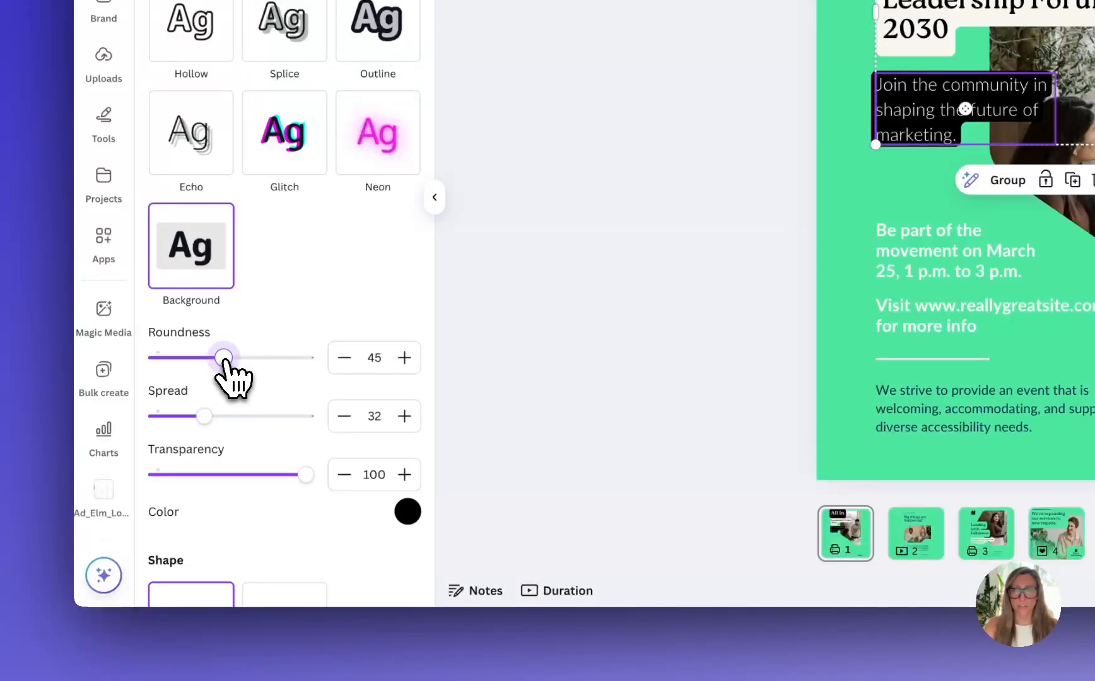
Recolor the backgrounds of "All In" and "Join the community" with the Elm Financial navy and set their spread to 40
{"action": "left_click", "coordinate": [407, 511]}
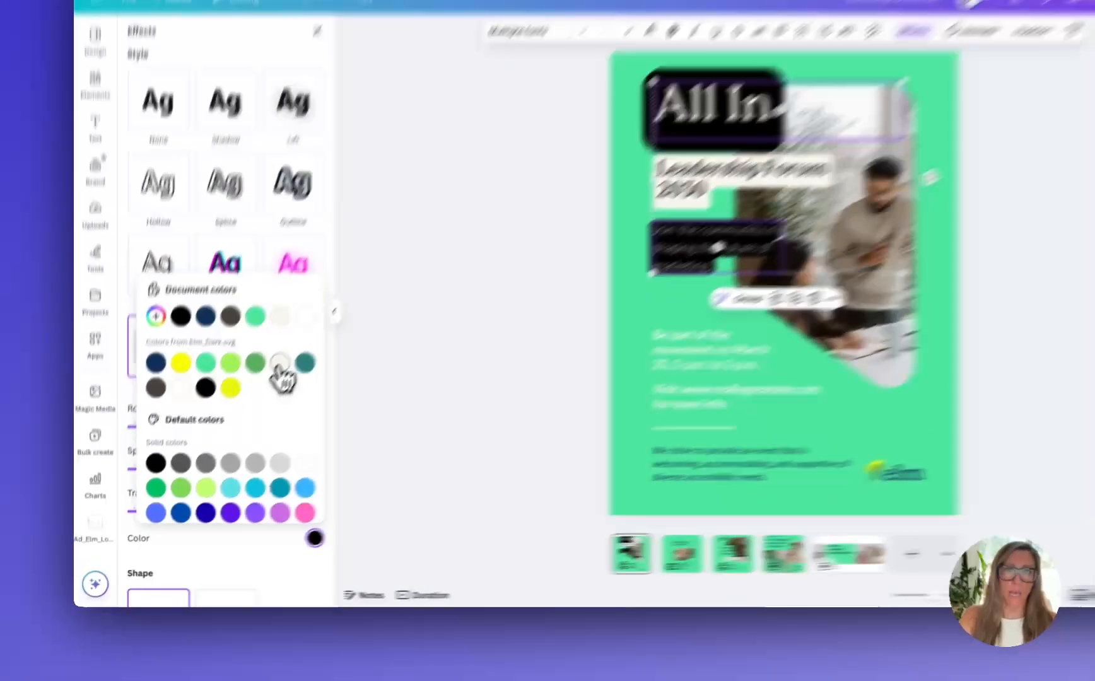
{"action": "left_click", "coordinate": [359, 269]}
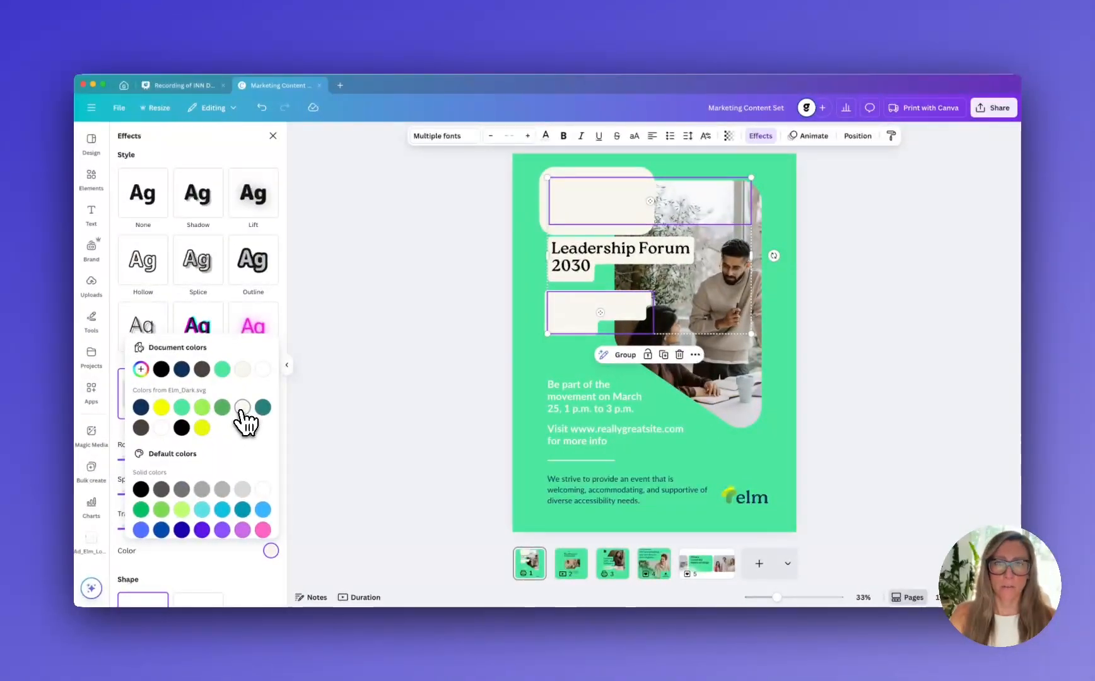
{"action": "left_click", "coordinate": [143, 407]}
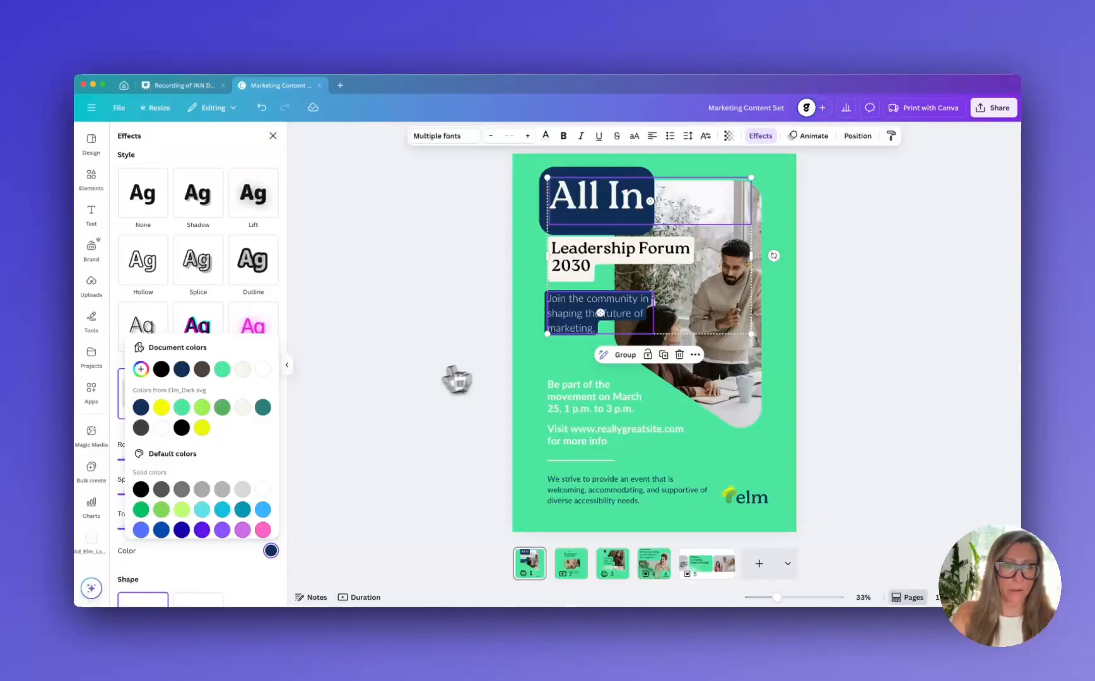
{"action": "left_click", "coordinate": [233, 583]}
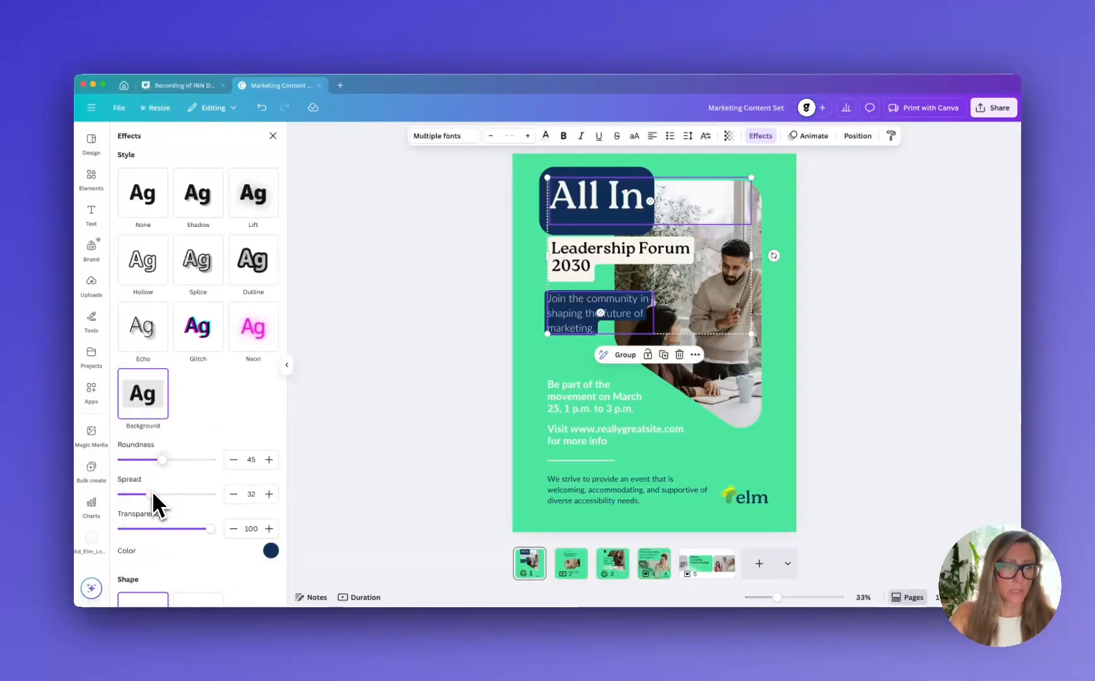
{"action": "left_click_drag", "start_coordinate": [151, 496], "coordinate": [158, 497]}
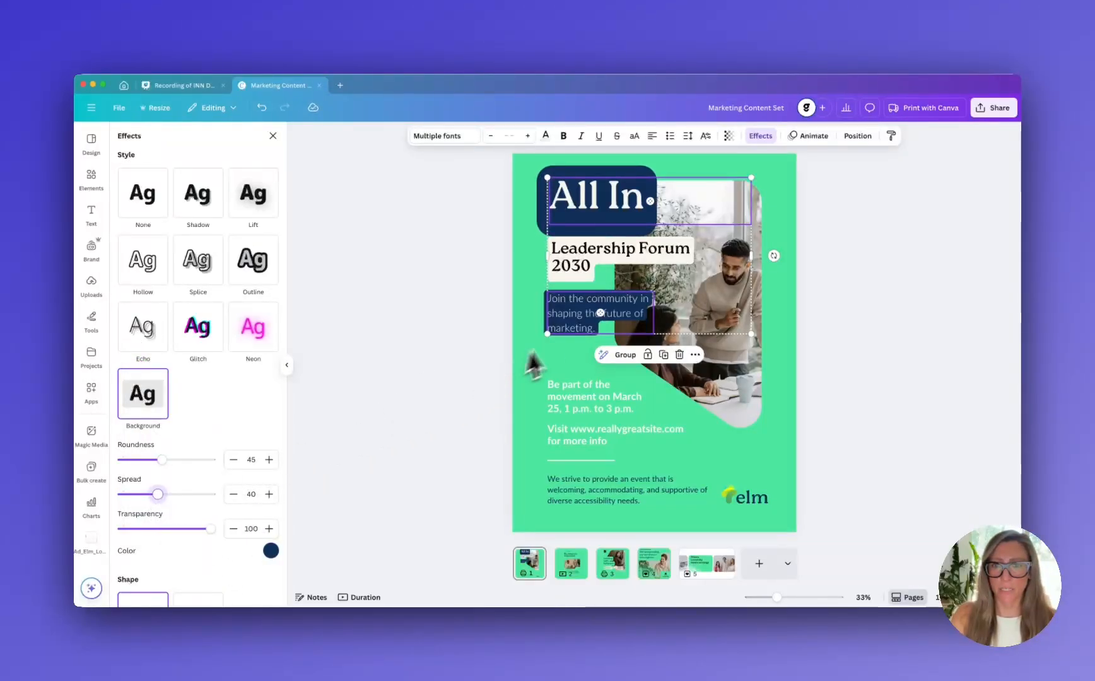
{"action": "left_click", "coordinate": [536, 369]}
Narrow the "All In" text box to fit the width of its words
{"action": "left_click", "coordinate": [610, 211]}
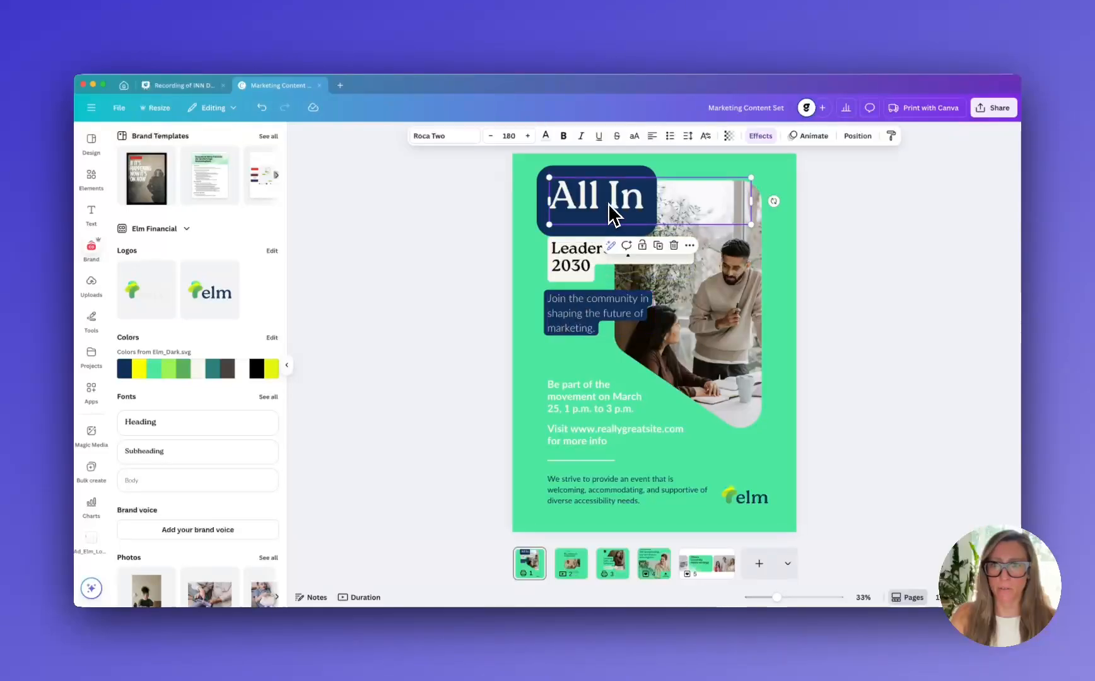
{"action": "left_click_drag", "start_coordinate": [747, 199], "coordinate": [656, 204]}
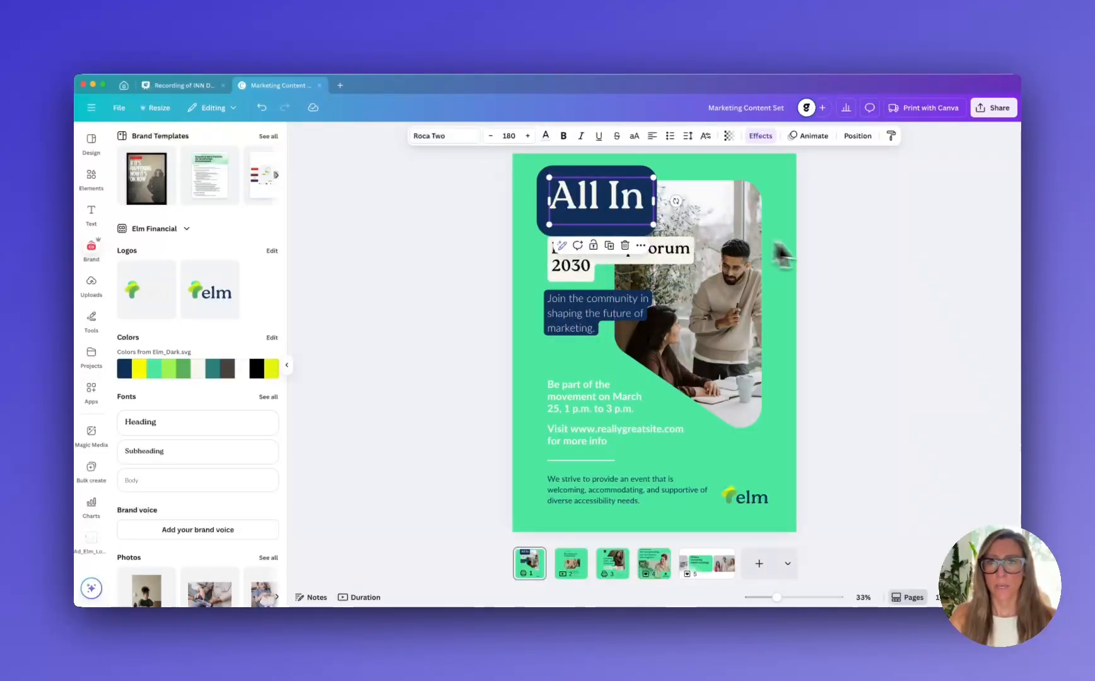
{"action": "left_click", "coordinate": [885, 270]}
Make the "Join the community in shaping the future of marketing." text bold
{"action": "left_click", "coordinate": [668, 260]}
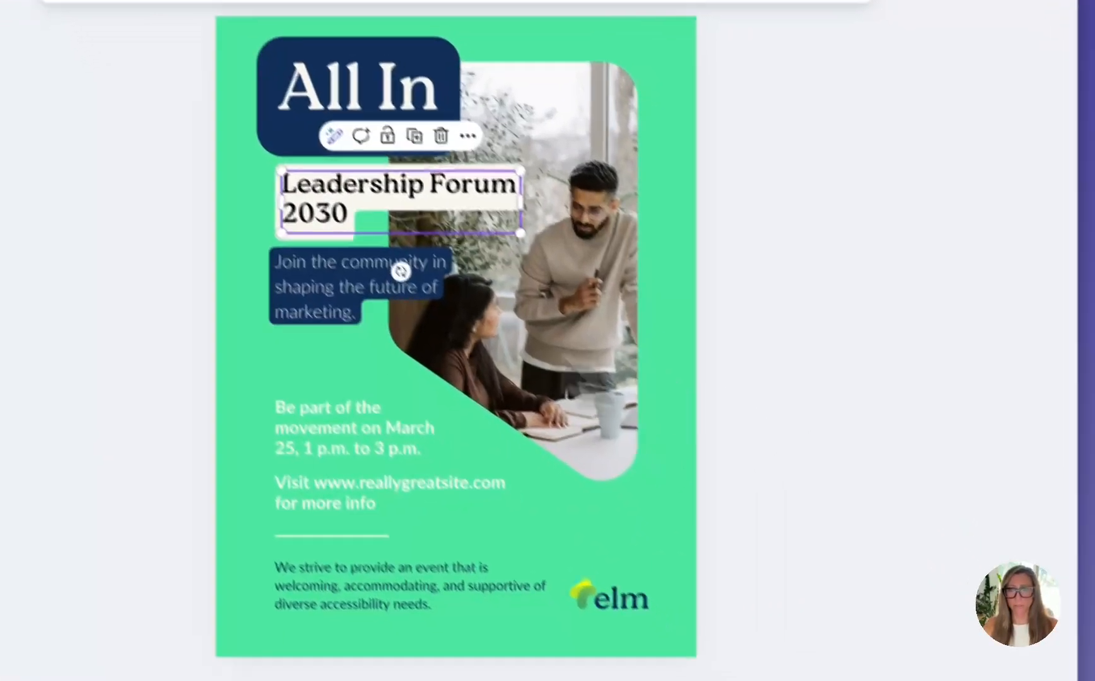
{"action": "double_click", "coordinate": [377, 373]}
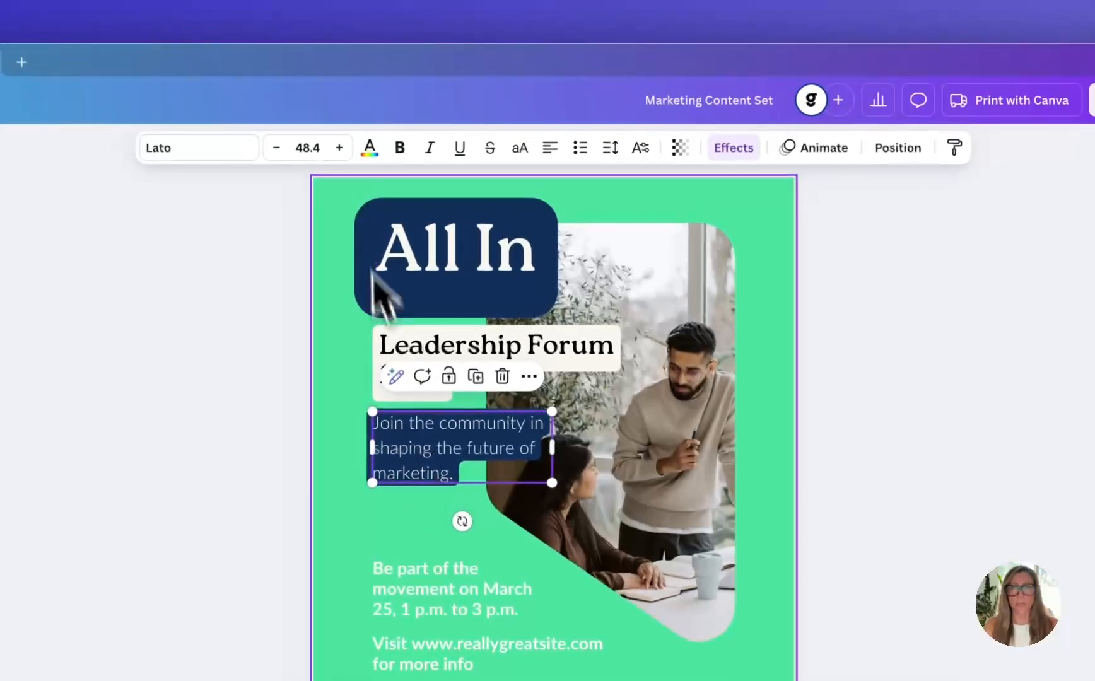
{"action": "left_click", "coordinate": [385, 125]}
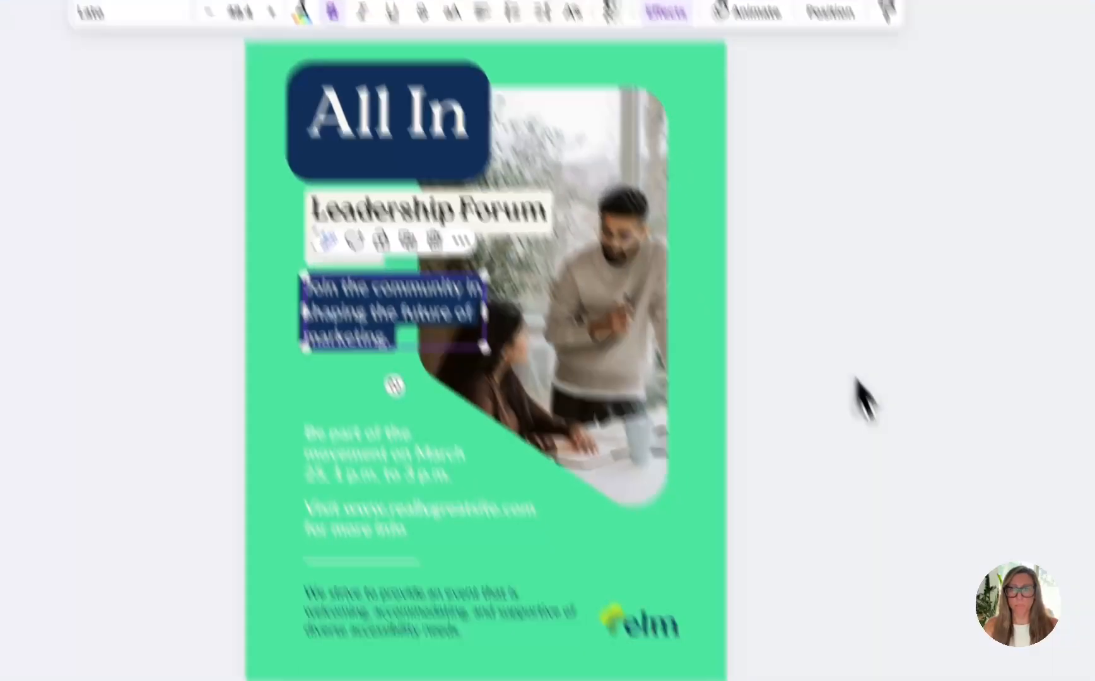
{"action": "left_click", "coordinate": [855, 381]}
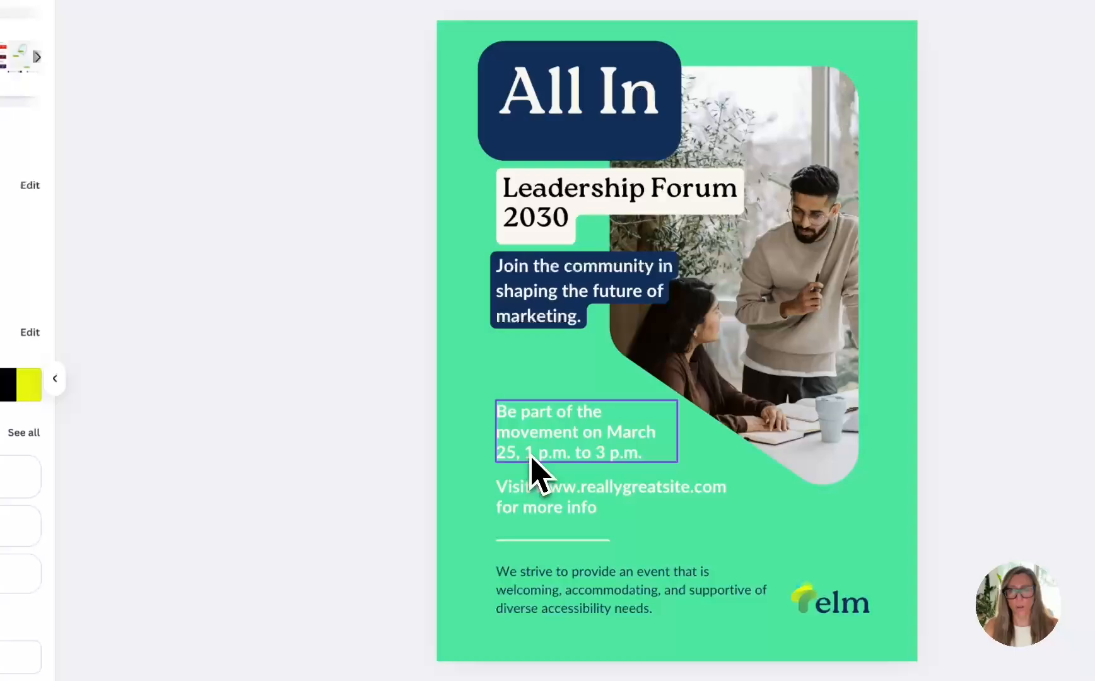
Set the "Be part of the movement" text in a lighter Lato weight and nudge "Leadership Forum 2030" slightly down
{"action": "left_click", "coordinate": [530, 457]}
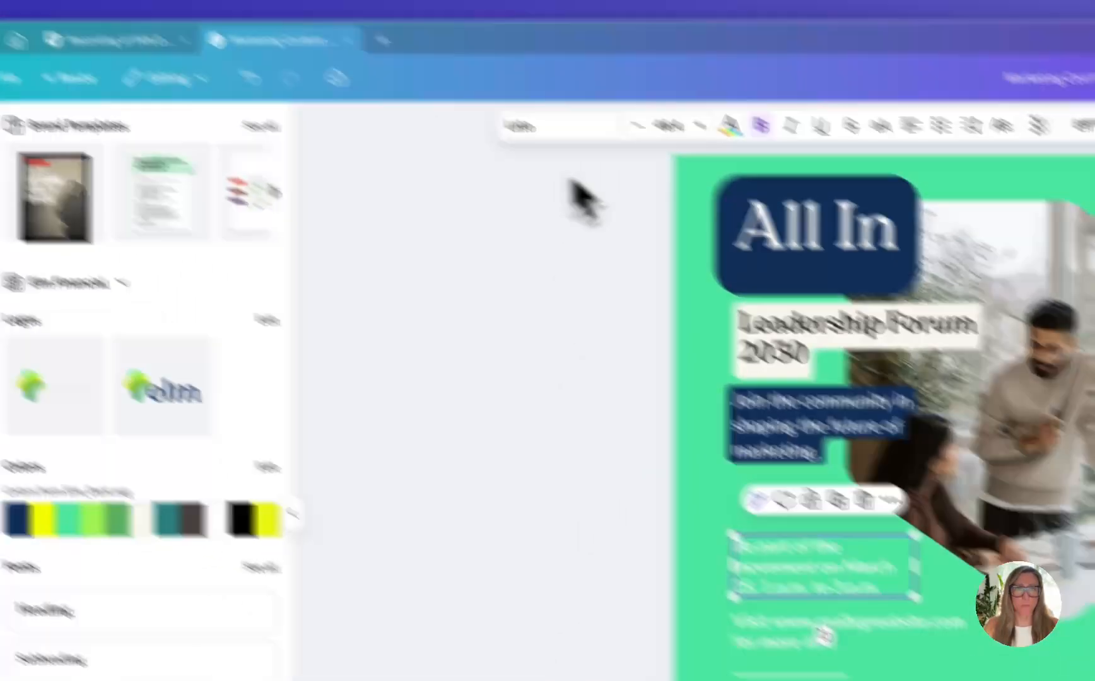
{"action": "left_click", "coordinate": [542, 127]}
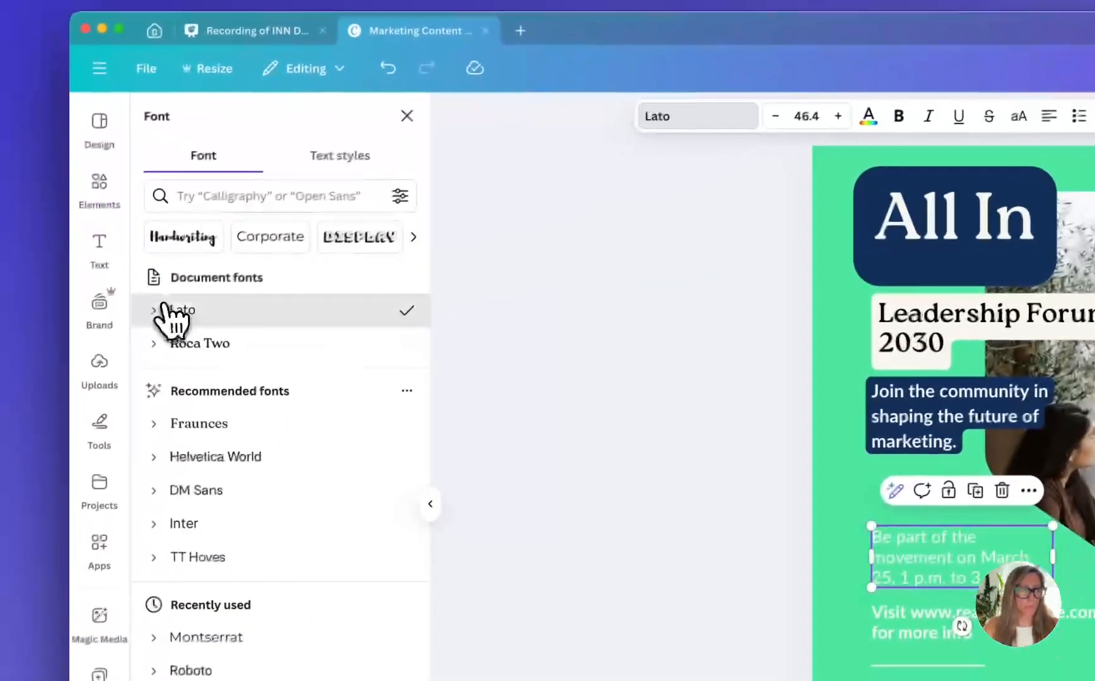
{"action": "left_click", "coordinate": [9, 370]}
{"action": "left_click", "coordinate": [599, 448]}
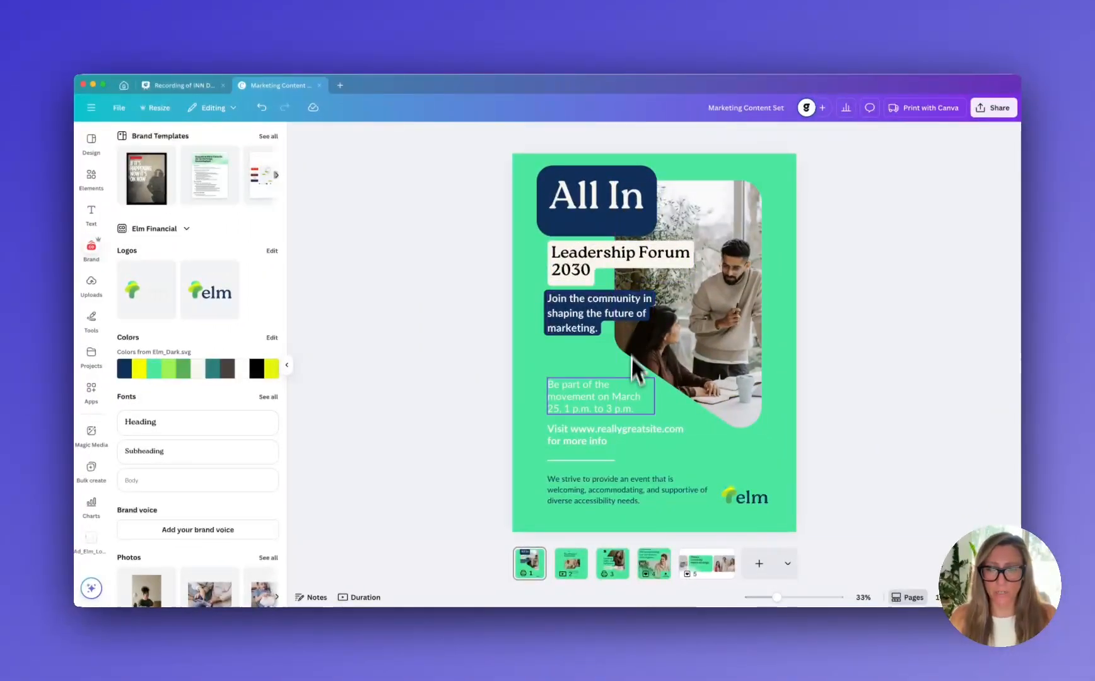
Try ElmPhotos-28.jpg from the brand photos in the "All In" poster's photo frame and check its crop
{"action": "left_click", "coordinate": [725, 345]}
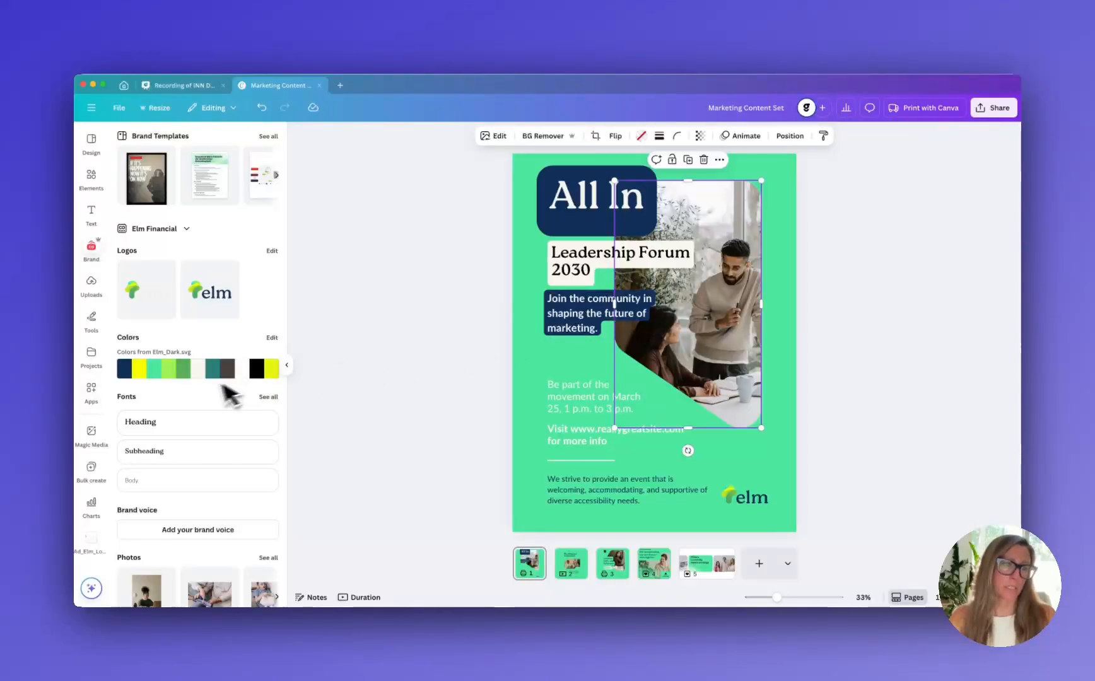
{"action": "scroll", "coordinate": [215, 396], "scroll_direction": "down", "scroll_amount": 3}
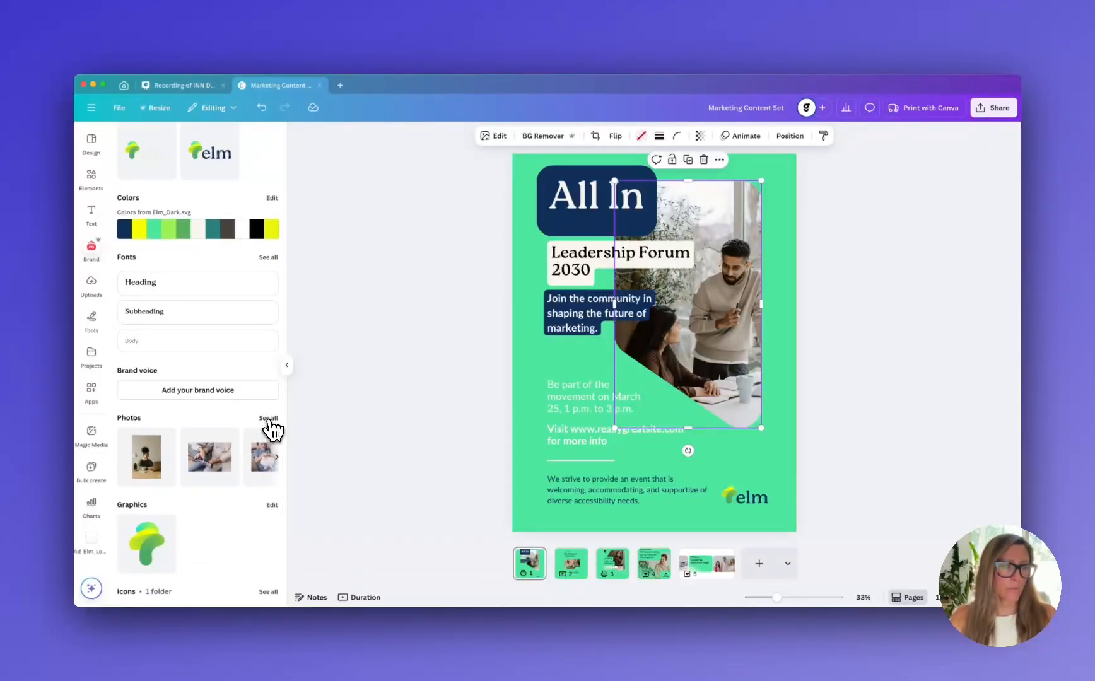
{"action": "left_click", "coordinate": [268, 419]}
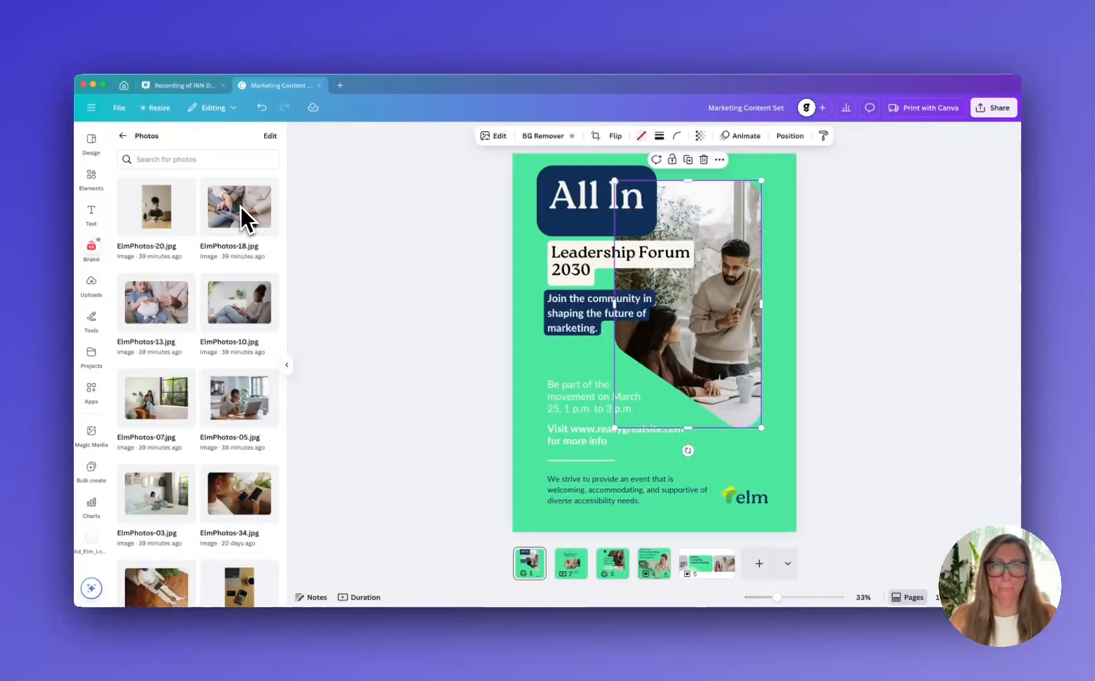
{"action": "scroll", "coordinate": [246, 392], "scroll_direction": "down", "scroll_amount": 2}
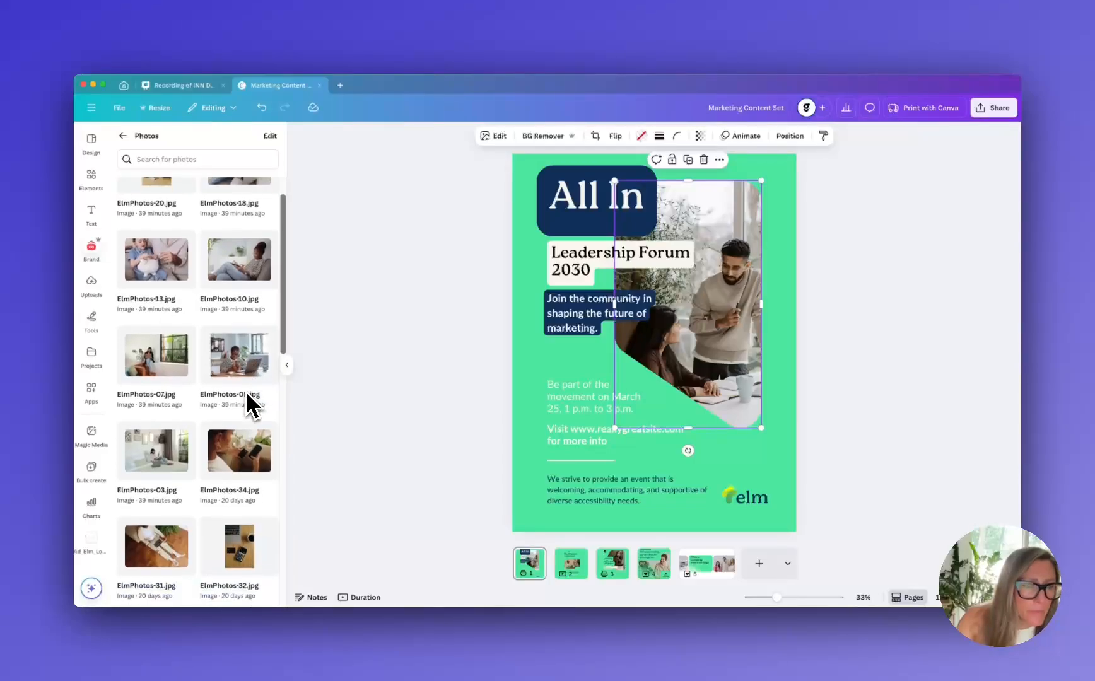
{"action": "scroll", "coordinate": [247, 393], "scroll_direction": "down", "scroll_amount": 3}
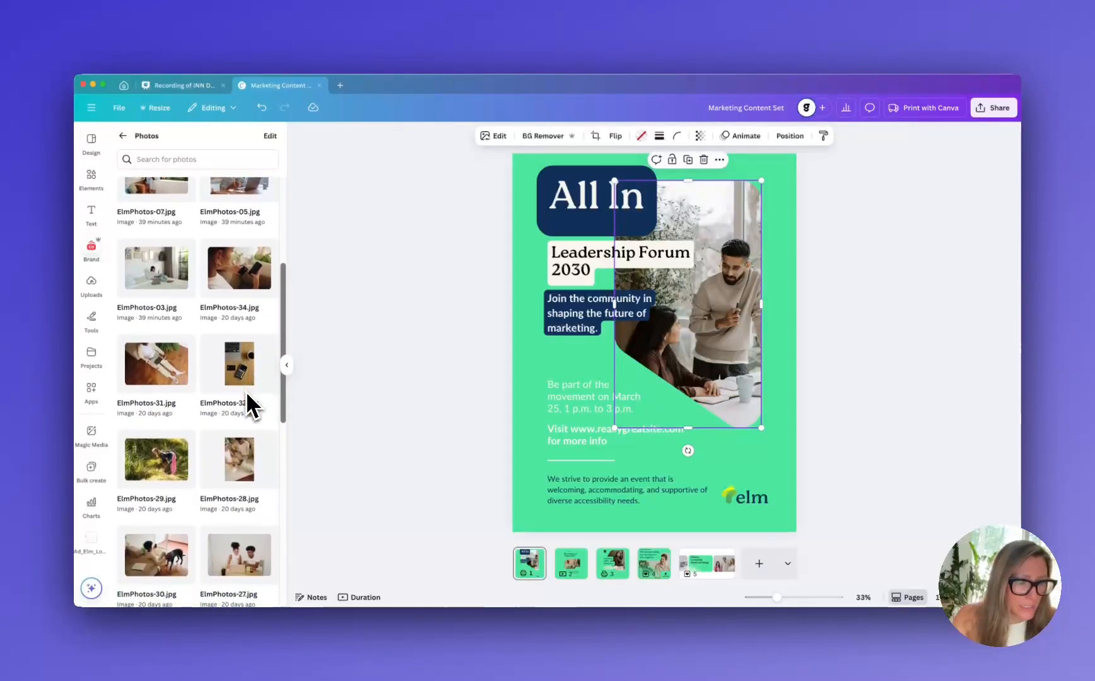
{"action": "left_click_drag", "start_coordinate": [238, 456], "coordinate": [729, 301]}
{"action": "double_click", "coordinate": [712, 285]}
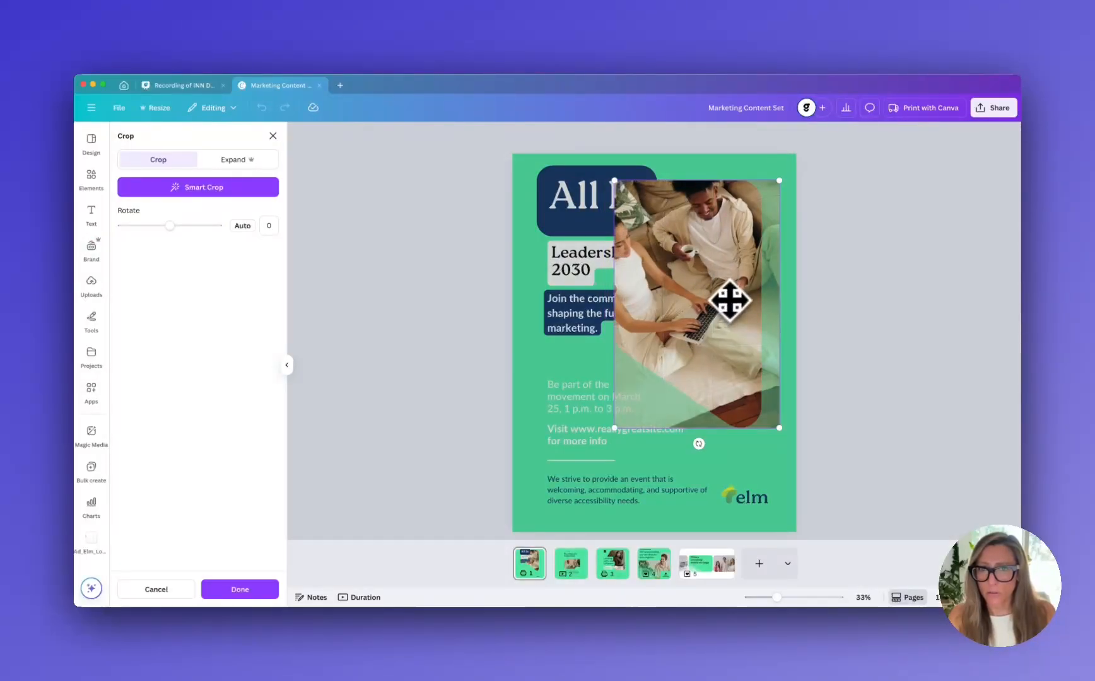
{"action": "left_click", "coordinate": [871, 284]}
Replace the photo in the "All In" poster's frame with ElmPhotos-20.jpg from the brand photos
{"action": "scroll", "coordinate": [187, 473], "scroll_direction": "down", "scroll_amount": 6}
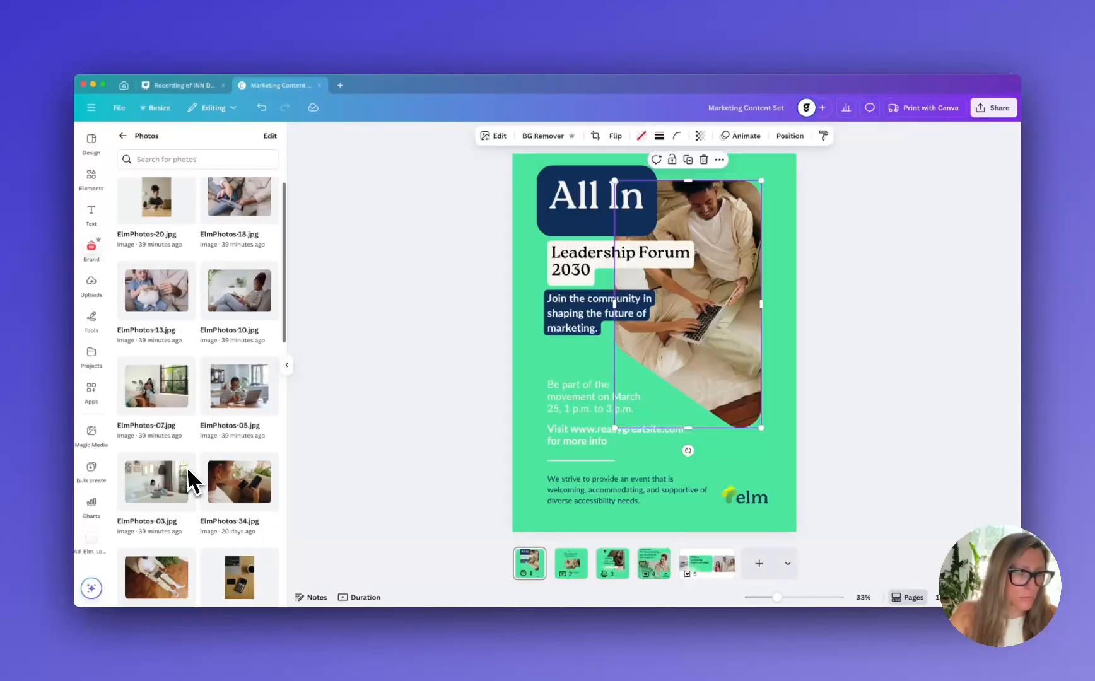
{"action": "scroll", "coordinate": [186, 470], "scroll_direction": "down", "scroll_amount": 3}
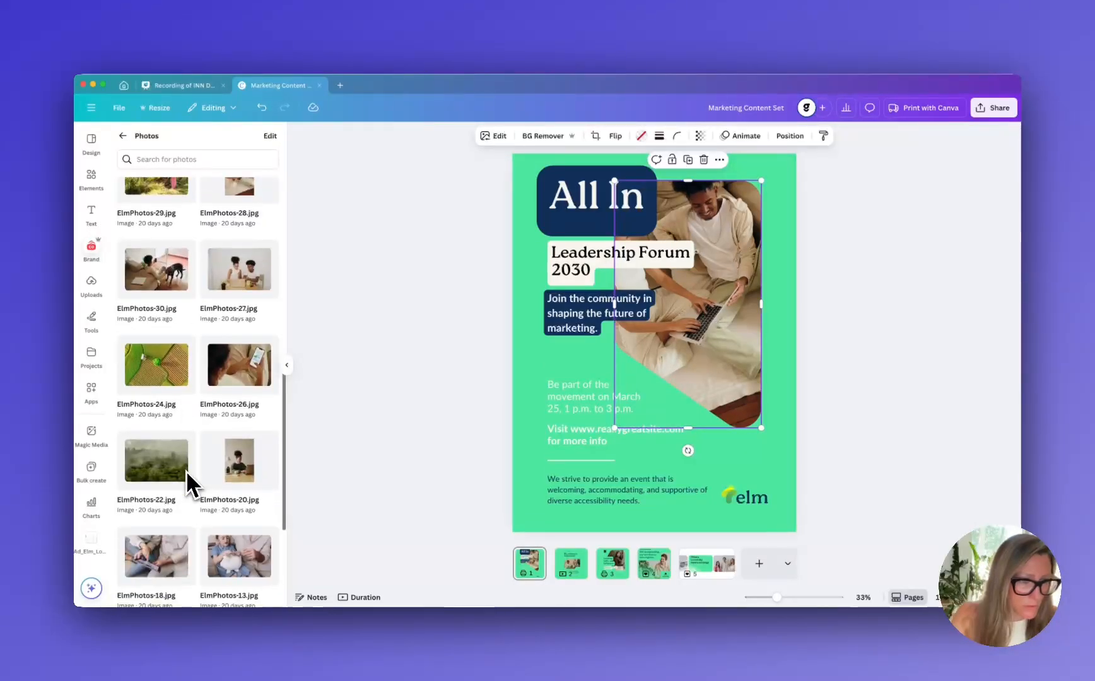
{"action": "left_click_drag", "start_coordinate": [246, 449], "coordinate": [667, 342]}
{"action": "left_click", "coordinate": [845, 331]}
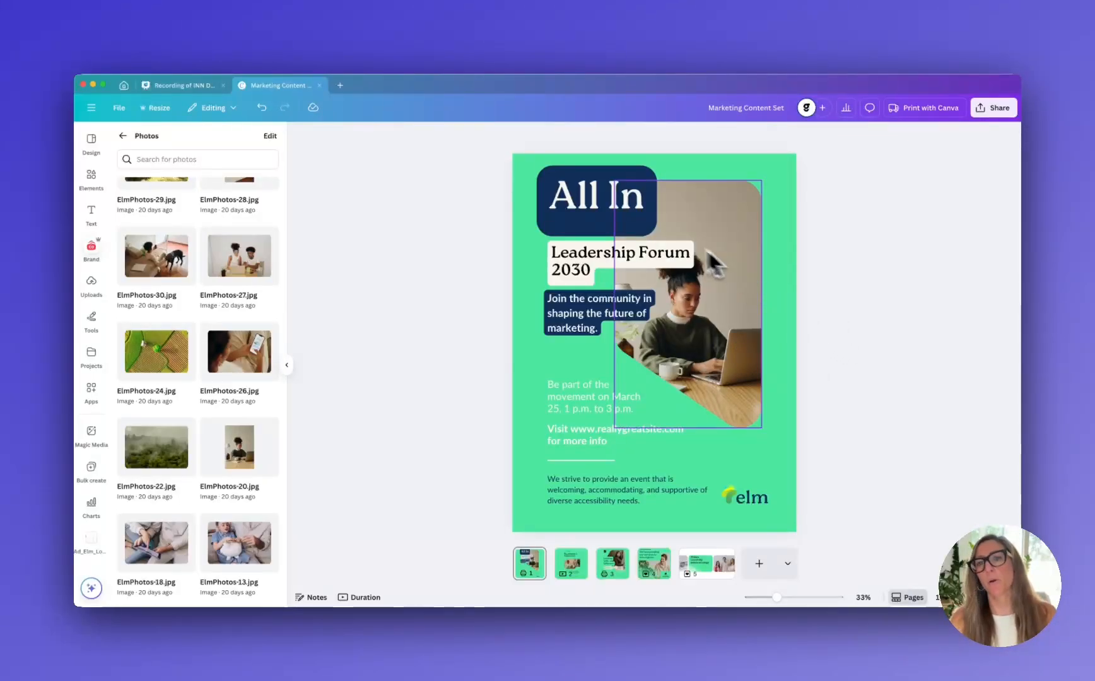
Try the Elm Financial light green and off-white on the "All In" poster's background, then set it to the brand teal
{"action": "left_click", "coordinate": [782, 458]}
{"action": "left_click", "coordinate": [604, 136]}
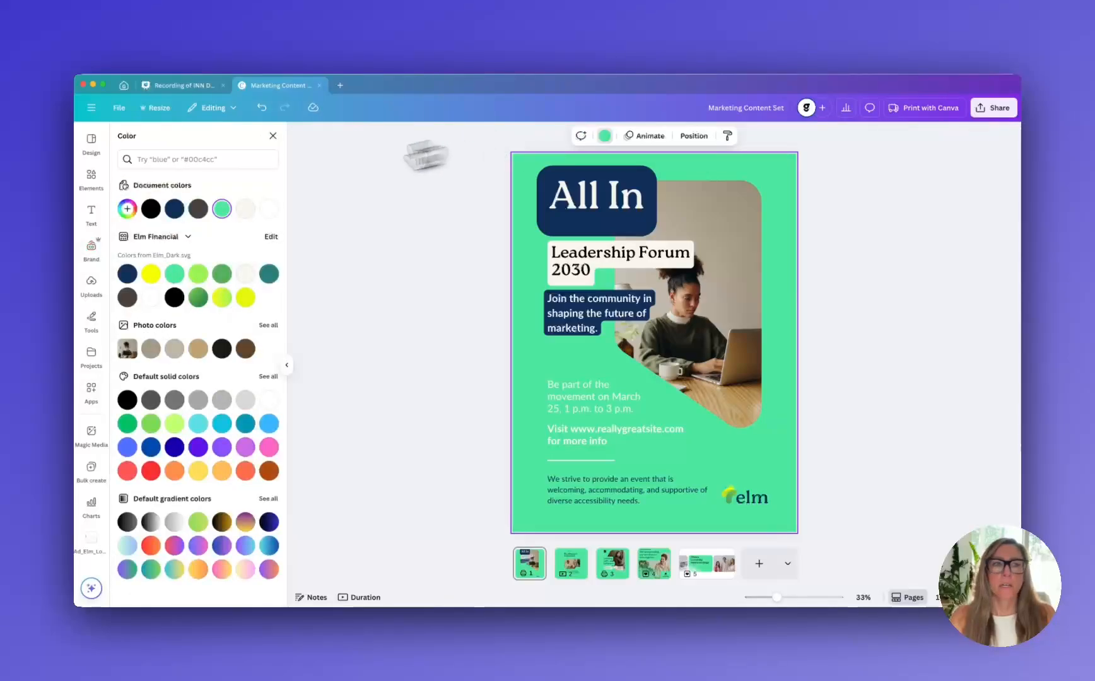
{"action": "left_click", "coordinate": [200, 275]}
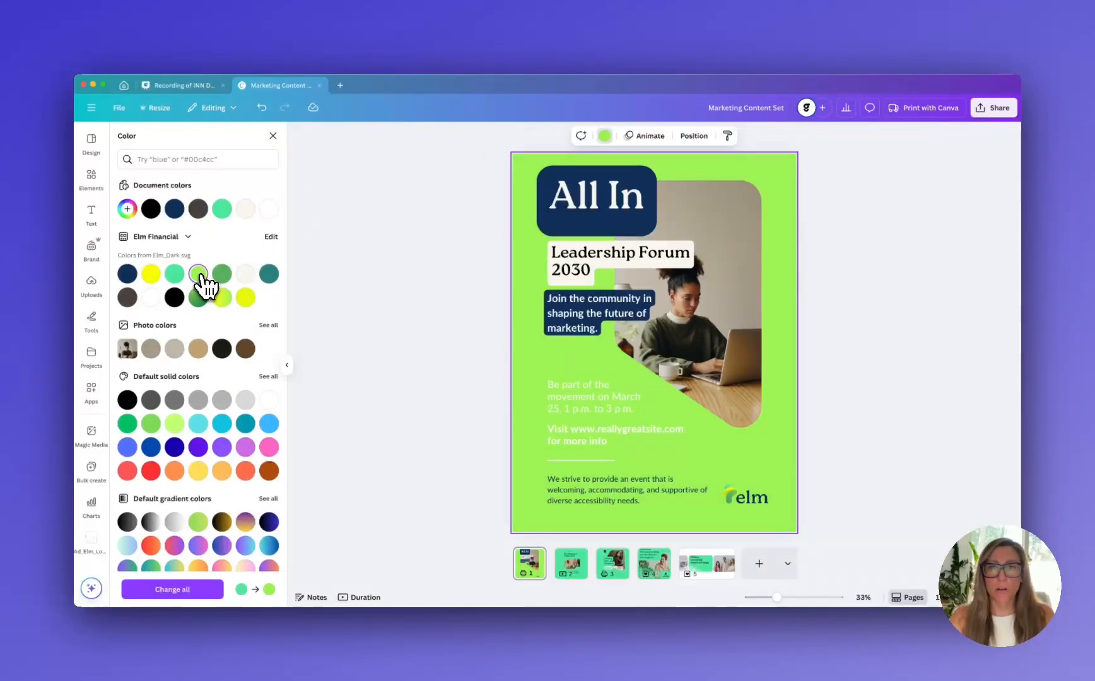
{"action": "left_click", "coordinate": [246, 275]}
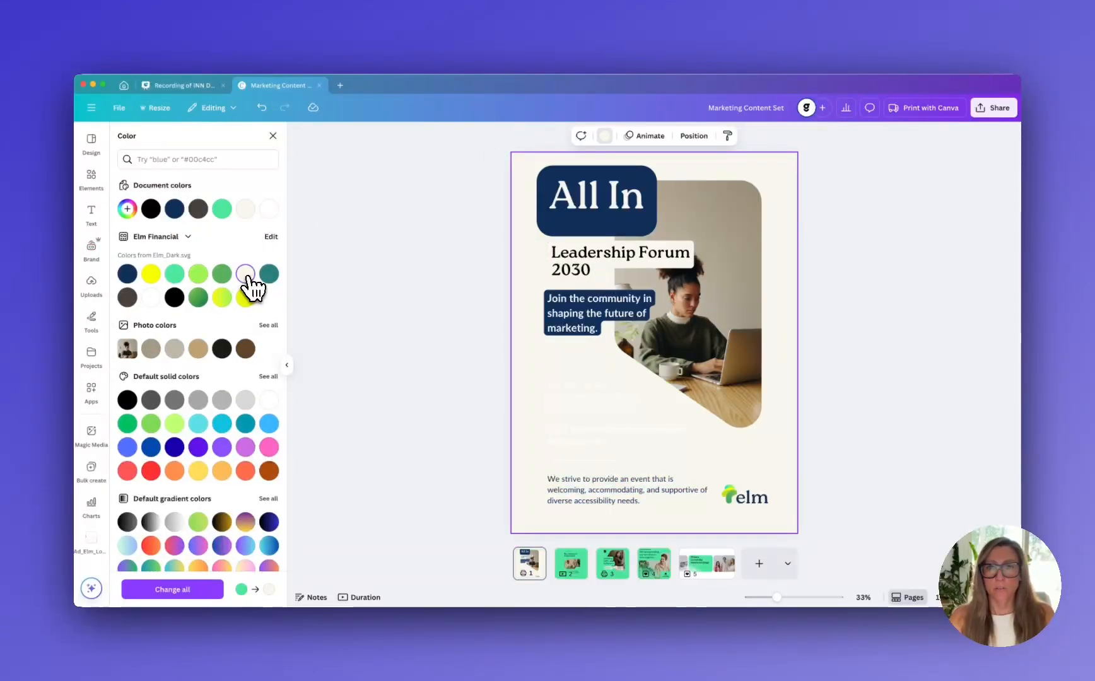
{"action": "left_click", "coordinate": [269, 275]}
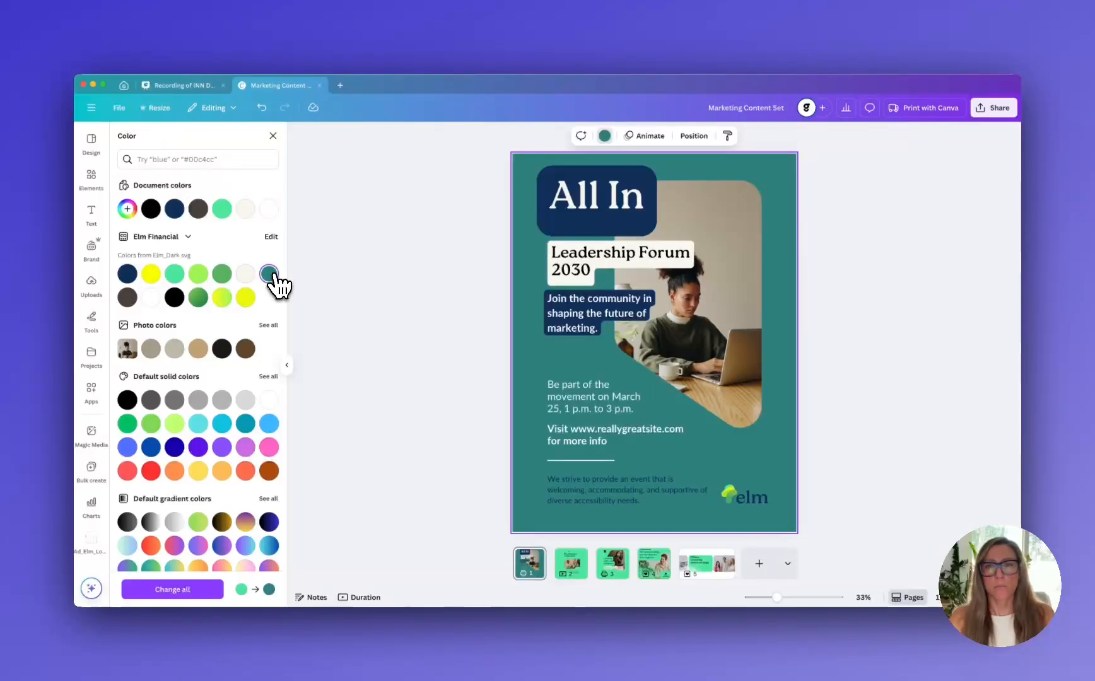
{"action": "left_click", "coordinate": [445, 265]}
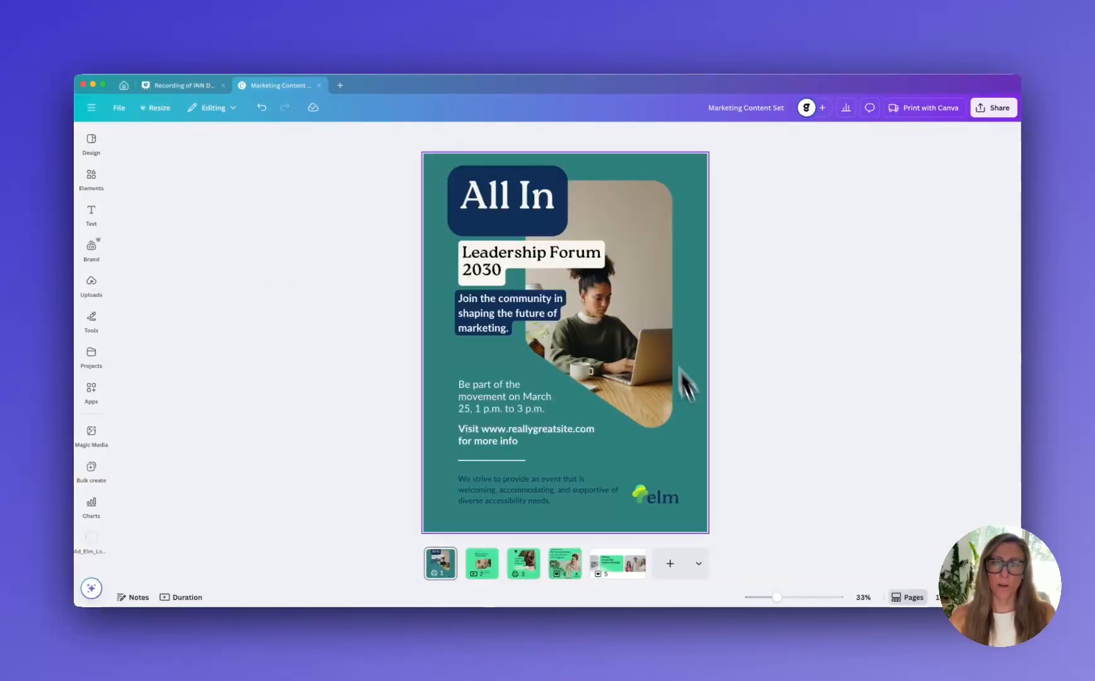
Delete the "Savvy Marketing" text and its small logo mark from the "Big things are happening!" page
{"action": "left_click", "coordinate": [483, 566]}
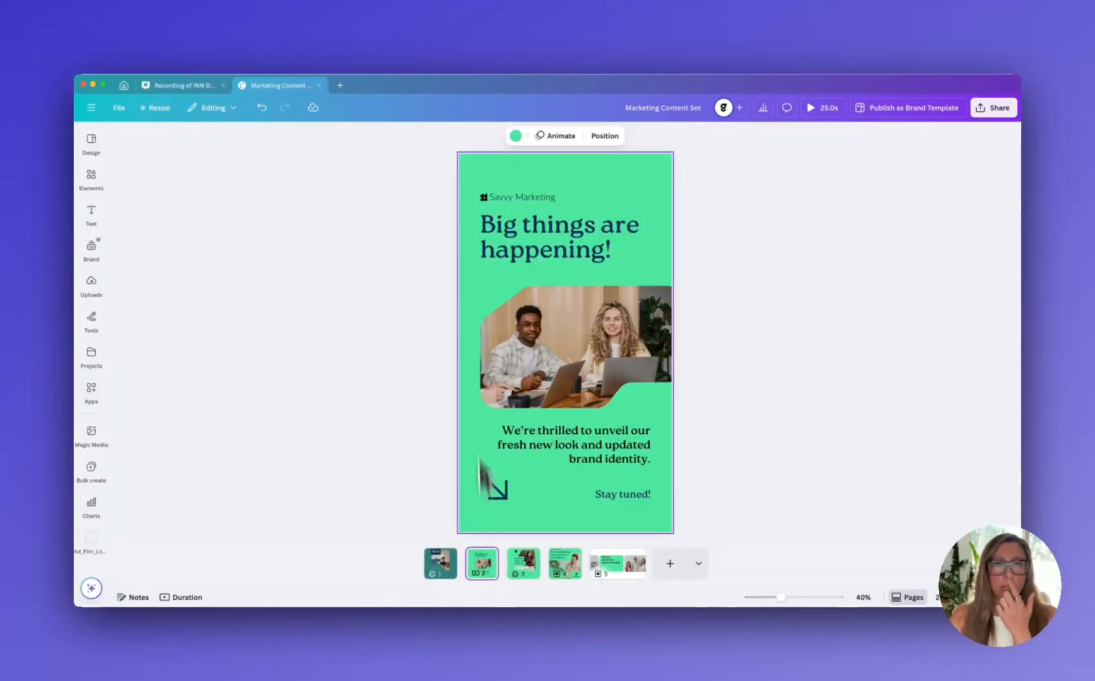
{"action": "left_click", "coordinate": [493, 199]}
{"action": "key", "text": "Delete"}
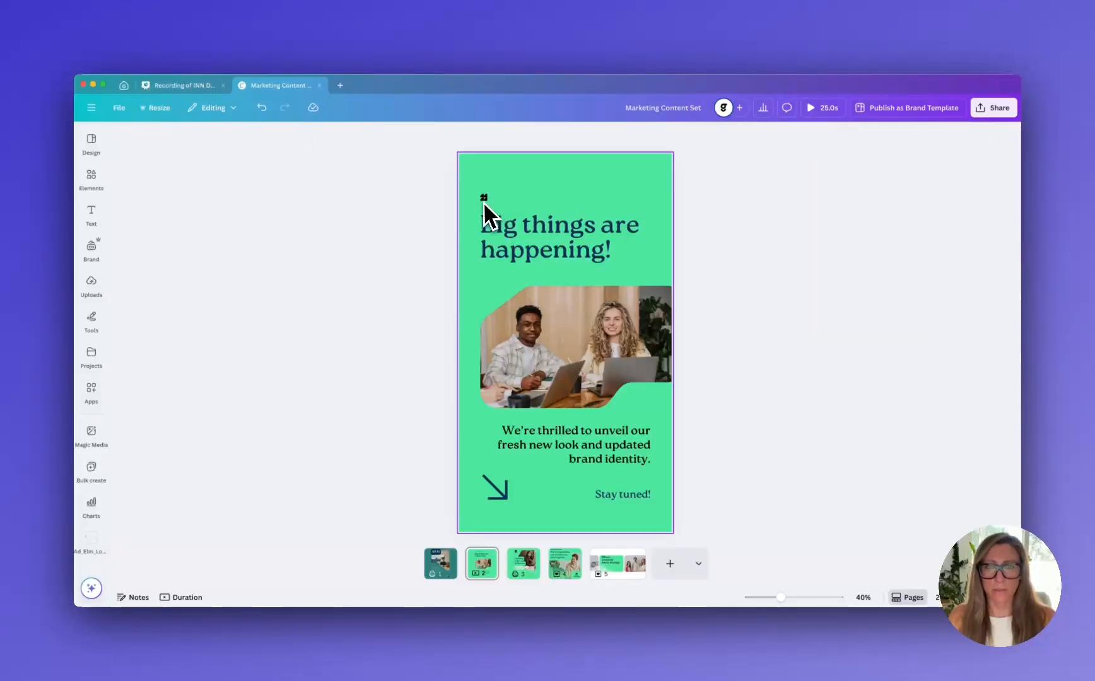
{"action": "left_click", "coordinate": [484, 198]}
{"action": "key", "text": "Delete"}
Set the background of the "Big things are happening!" page to the Elm Financial off-white
{"action": "left_click", "coordinate": [490, 177]}
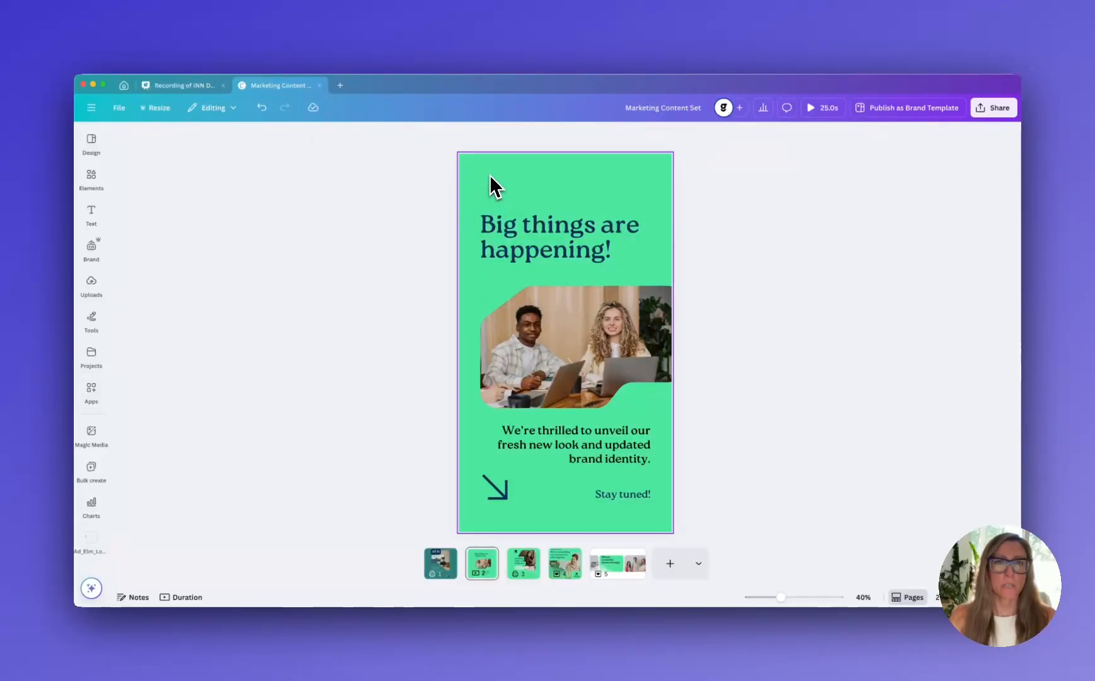
{"action": "left_click", "coordinate": [515, 136]}
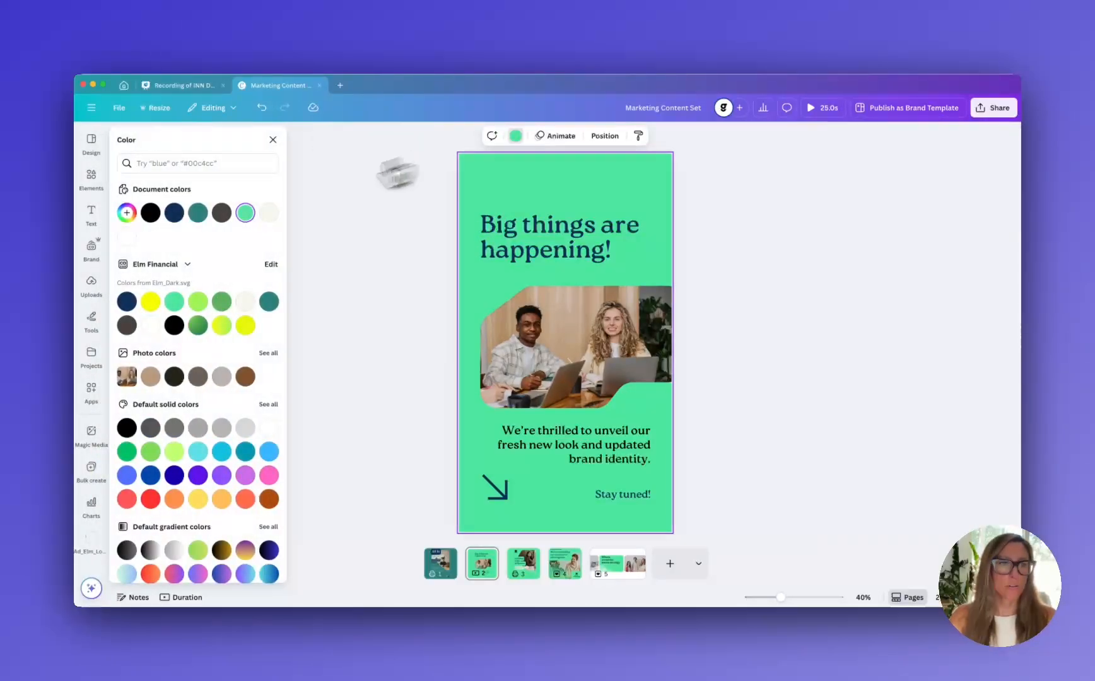
{"action": "left_click", "coordinate": [245, 302]}
{"action": "left_click", "coordinate": [367, 202]}
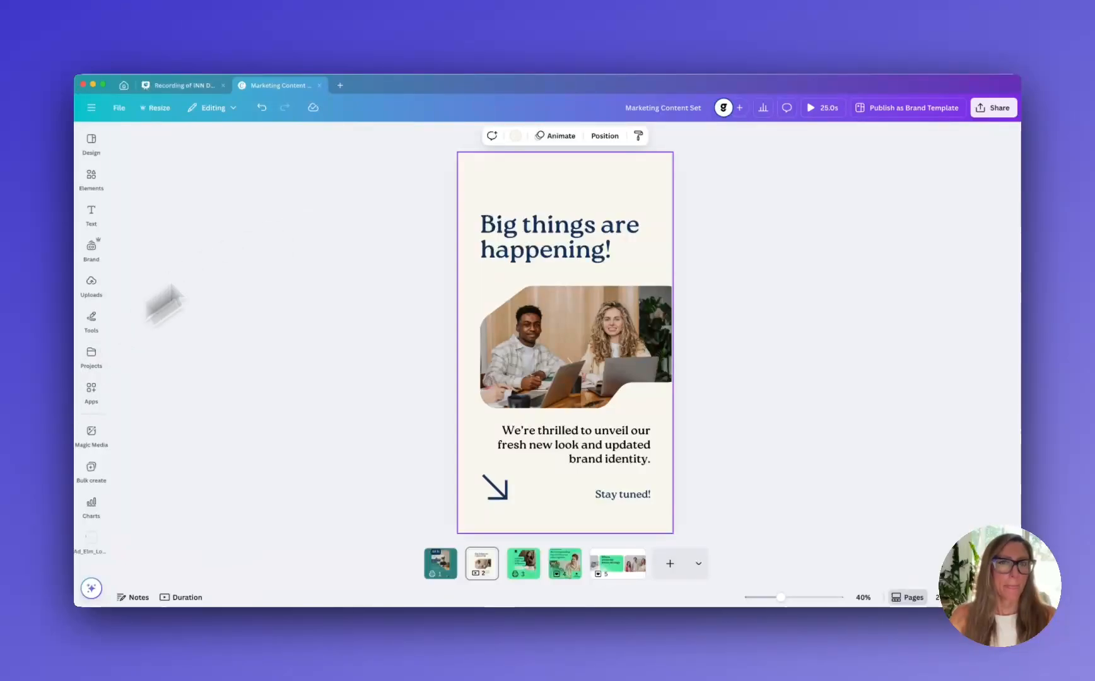
Add the dark Elm logo from the brand kit and place it above the "Big things are happening!" heading
{"action": "left_click", "coordinate": [91, 358]}
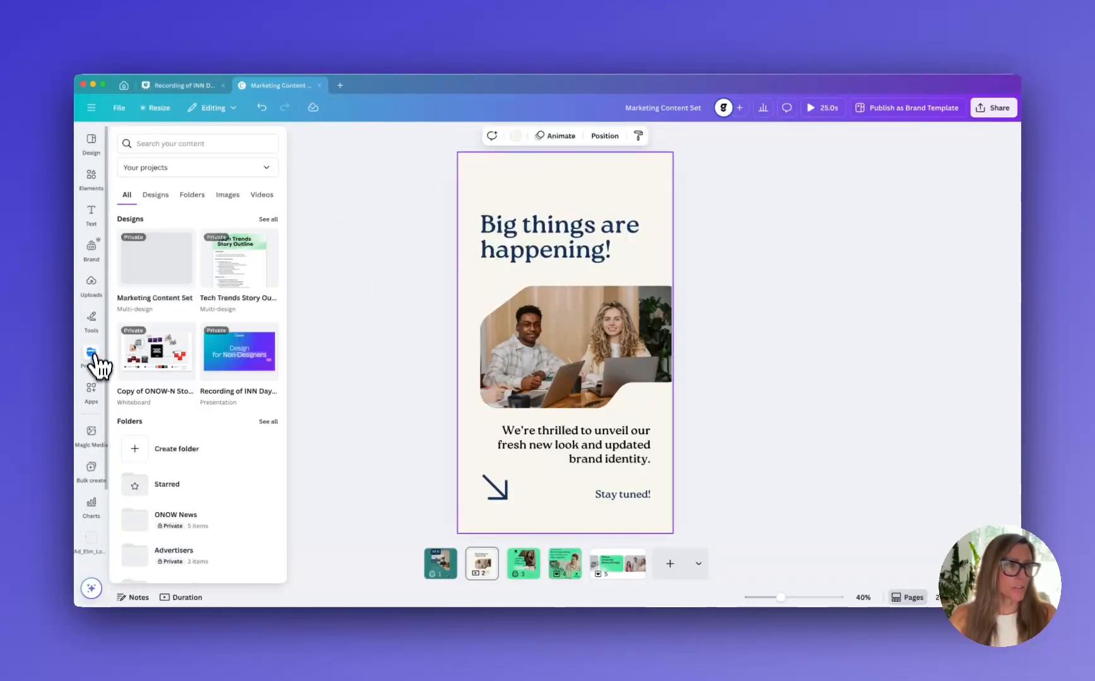
{"action": "left_click", "coordinate": [92, 262]}
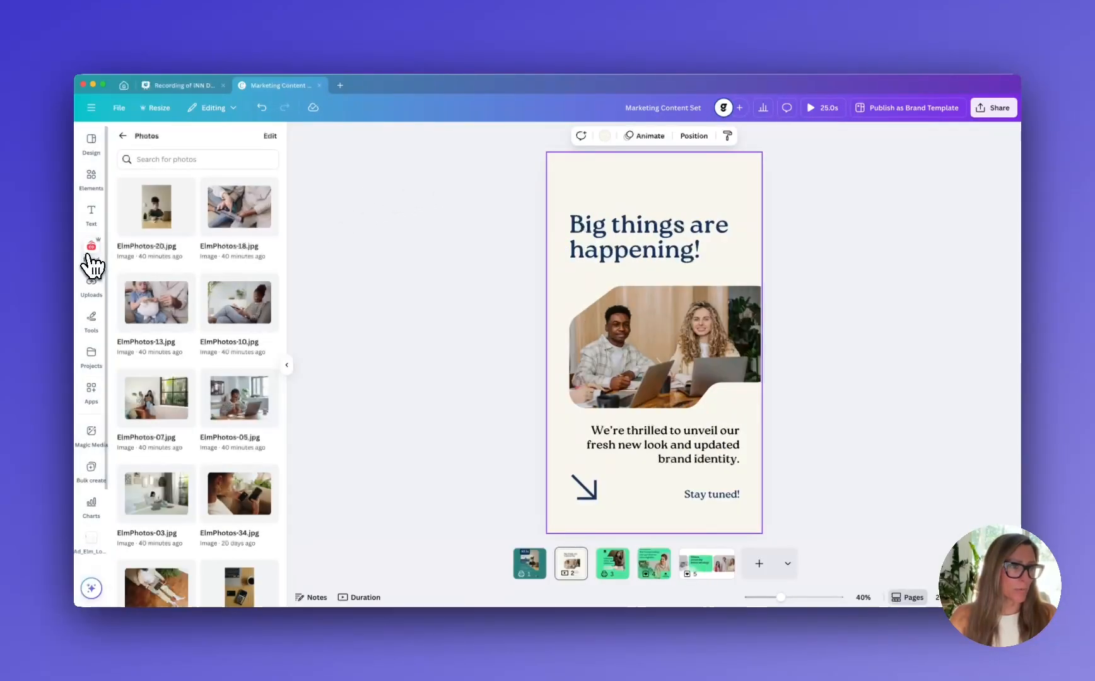
{"action": "left_click", "coordinate": [125, 138]}
{"action": "scroll", "coordinate": [195, 265], "scroll_direction": "up", "scroll_amount": 2}
{"action": "left_click", "coordinate": [211, 289]}
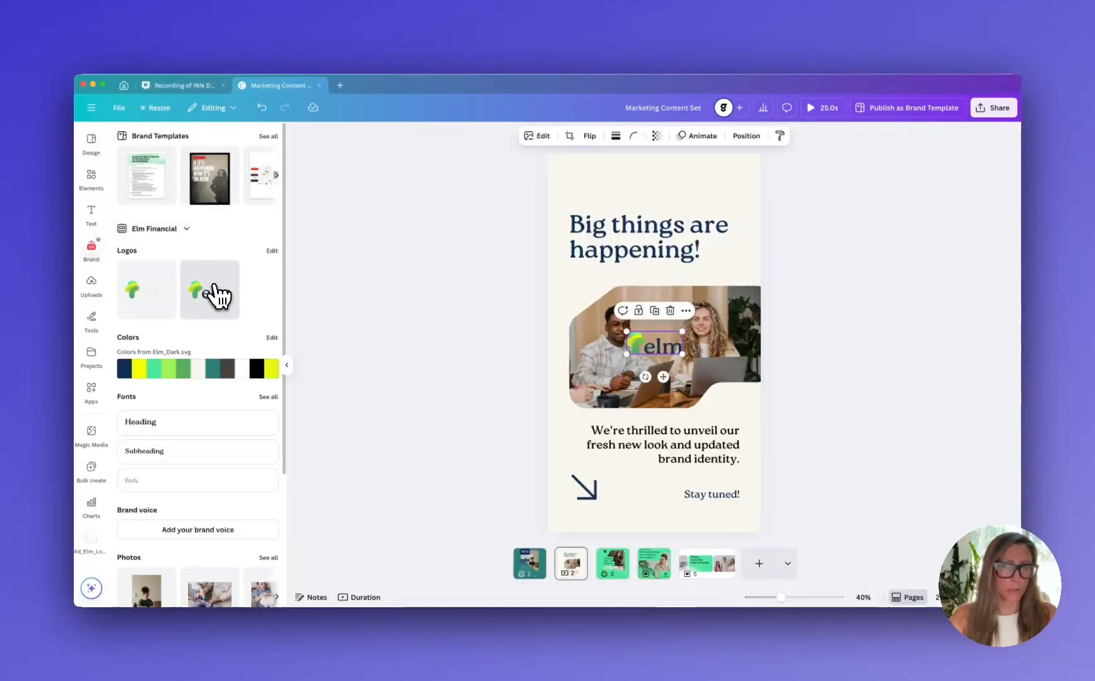
{"action": "left_click_drag", "start_coordinate": [638, 360], "coordinate": [577, 192]}
{"action": "left_click", "coordinate": [940, 281]}
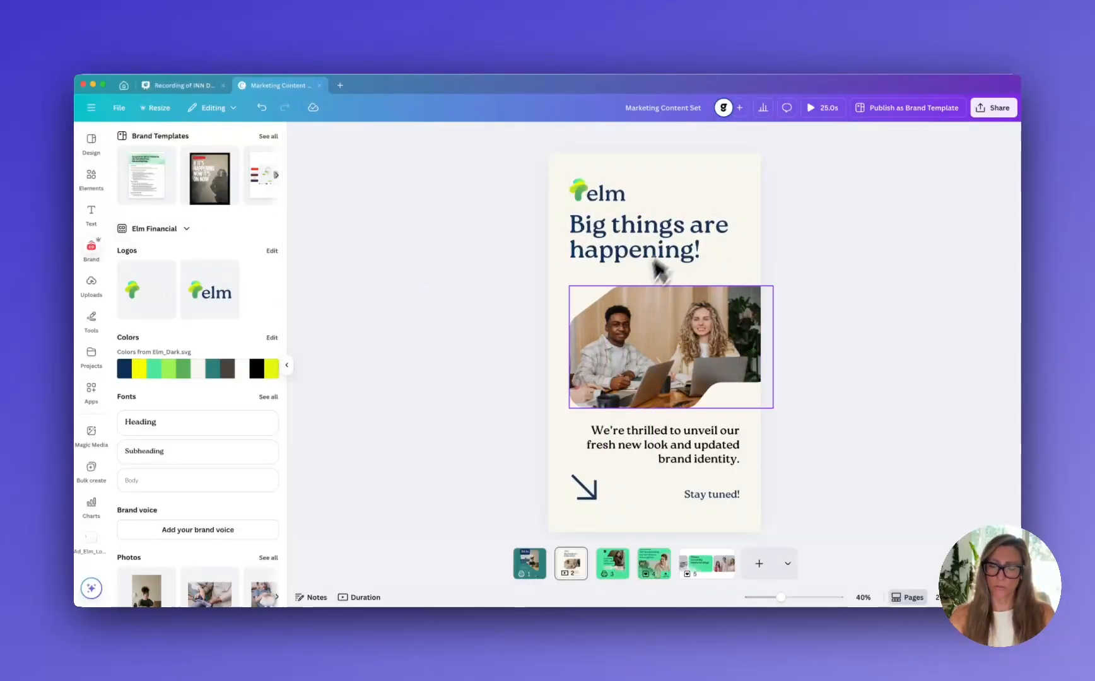
Replace the photo on the "Big things are happening!" page with the brand photo of a child and piggy bank
{"action": "left_click", "coordinate": [613, 570]}
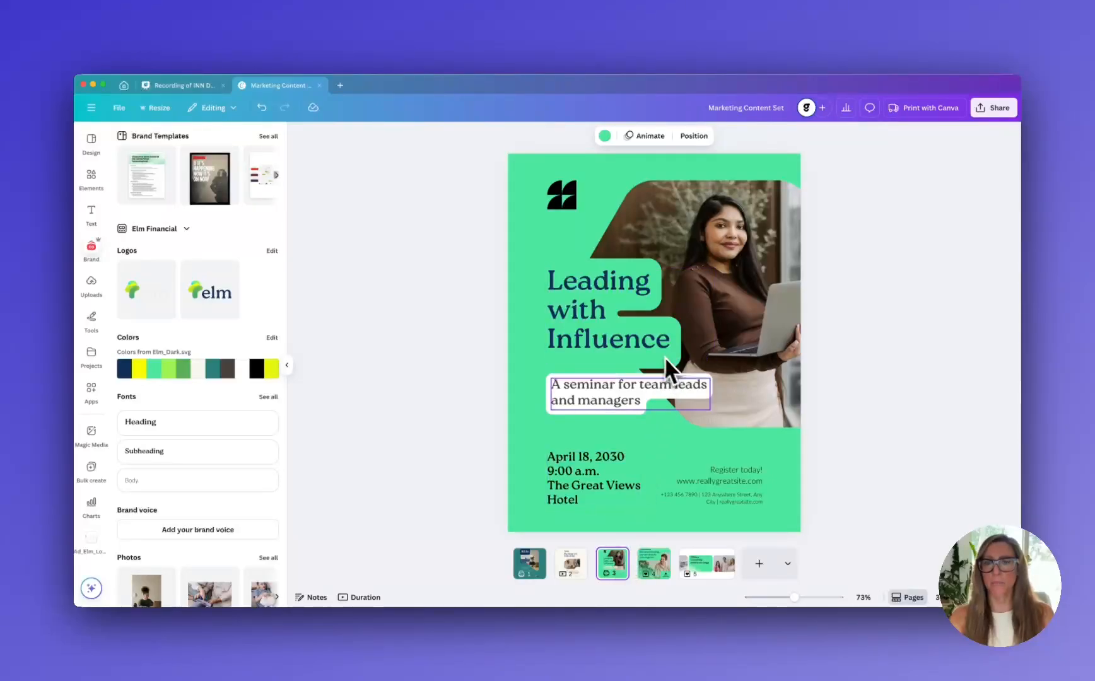
{"action": "left_click", "coordinate": [564, 572]}
{"action": "scroll", "coordinate": [232, 525], "scroll_direction": "down", "scroll_amount": 3}
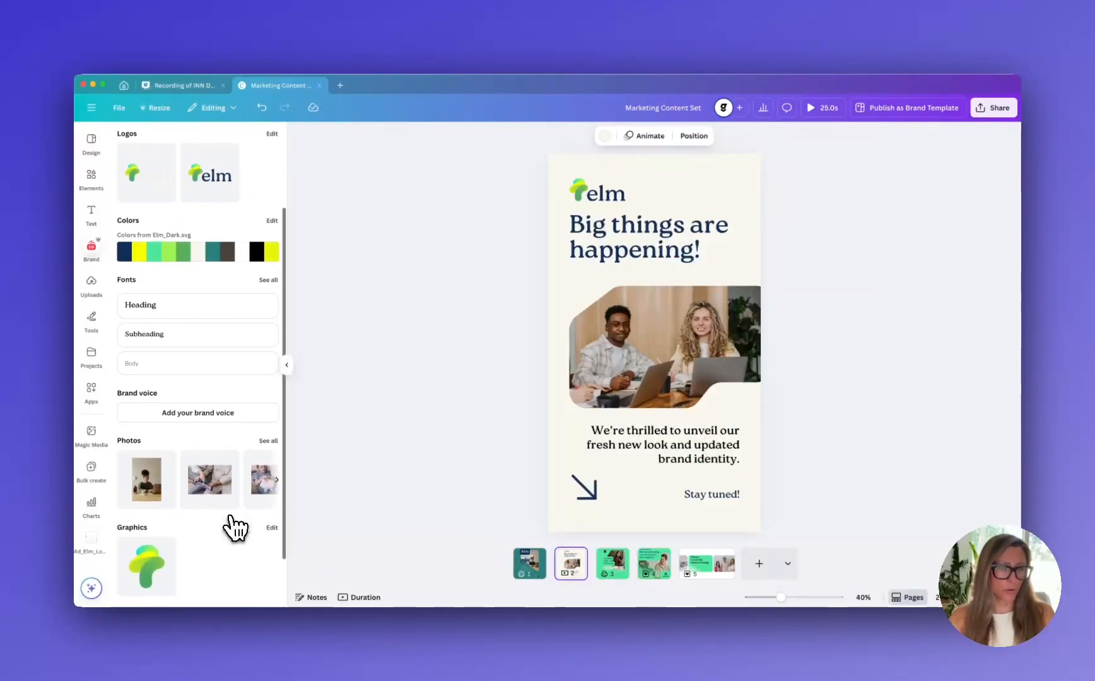
{"action": "left_click_drag", "start_coordinate": [270, 488], "coordinate": [652, 335]}
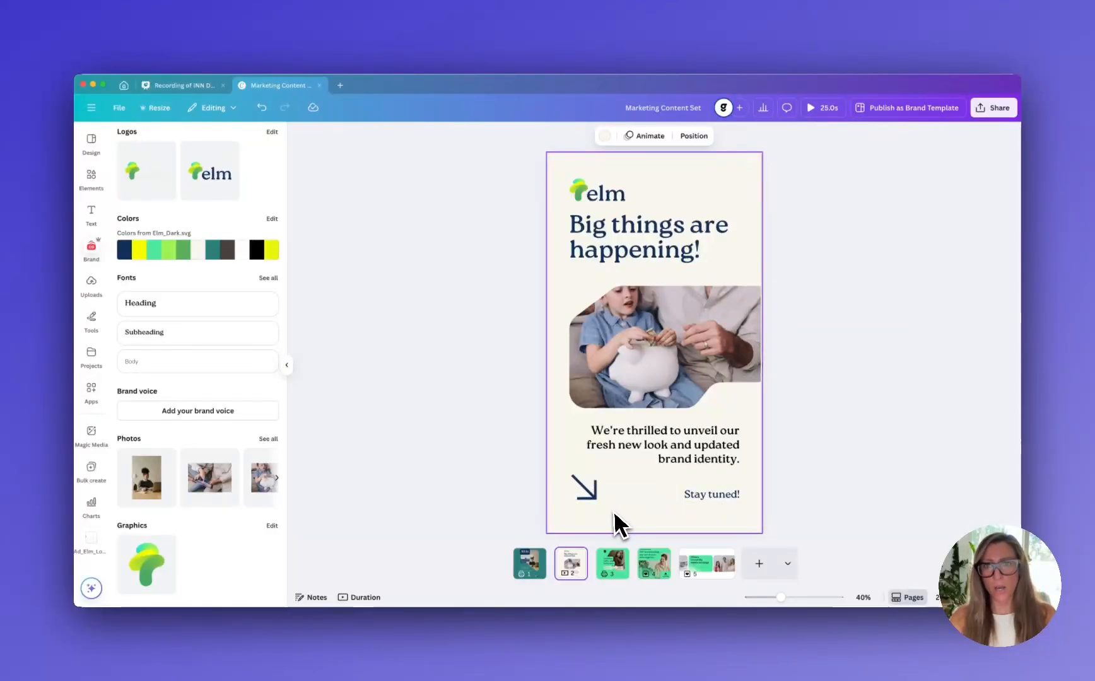
Try the brand photos ElmPhotos-05.jpg and ElmPhotos-07.jpg in the photo frame of the "Leading with Influence" page
{"action": "left_click", "coordinate": [622, 574]}
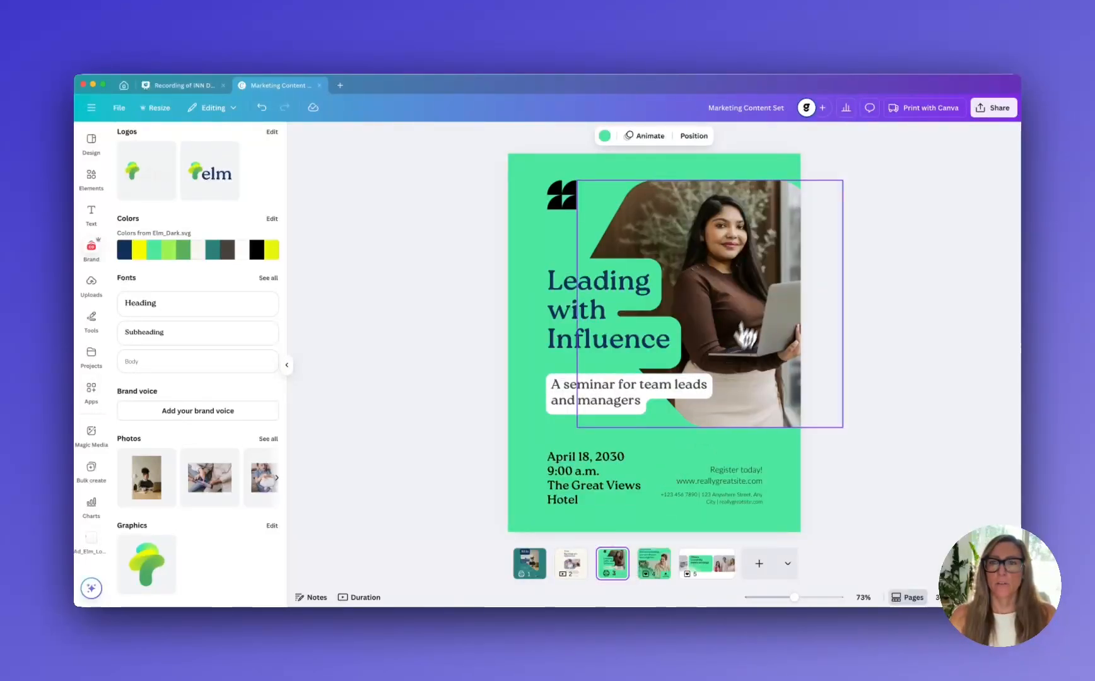
{"action": "scroll", "coordinate": [221, 485], "scroll_direction": "right", "scroll_amount": 3}
{"action": "scroll", "coordinate": [221, 486], "scroll_direction": "right", "scroll_amount": 4}
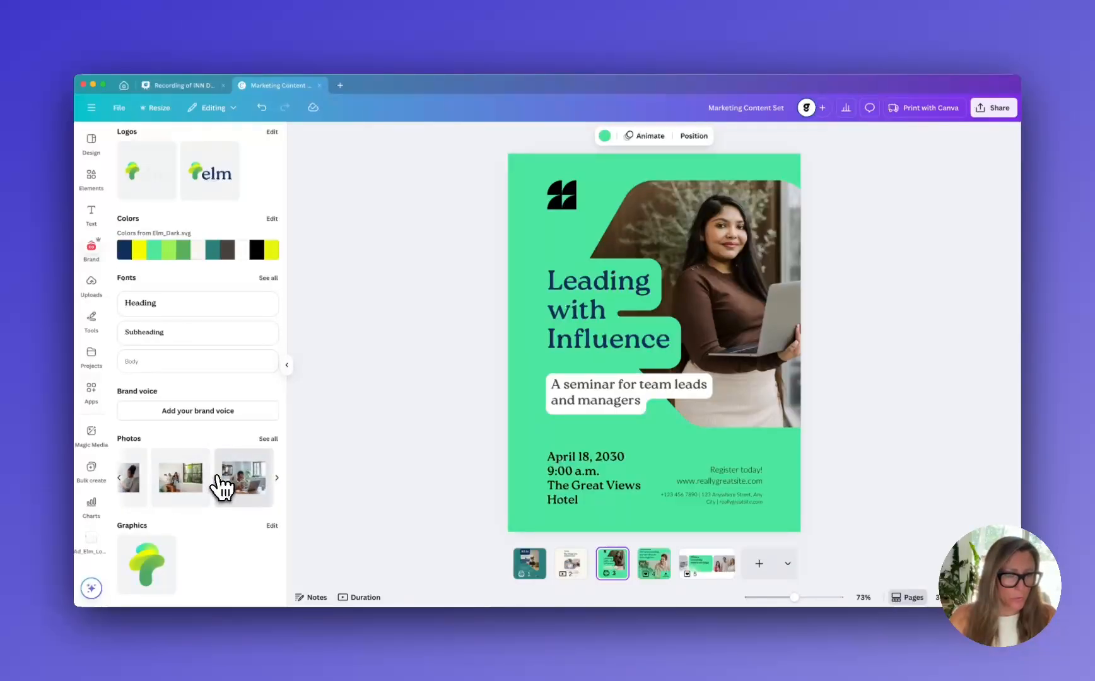
{"action": "left_click_drag", "start_coordinate": [240, 476], "coordinate": [663, 259]}
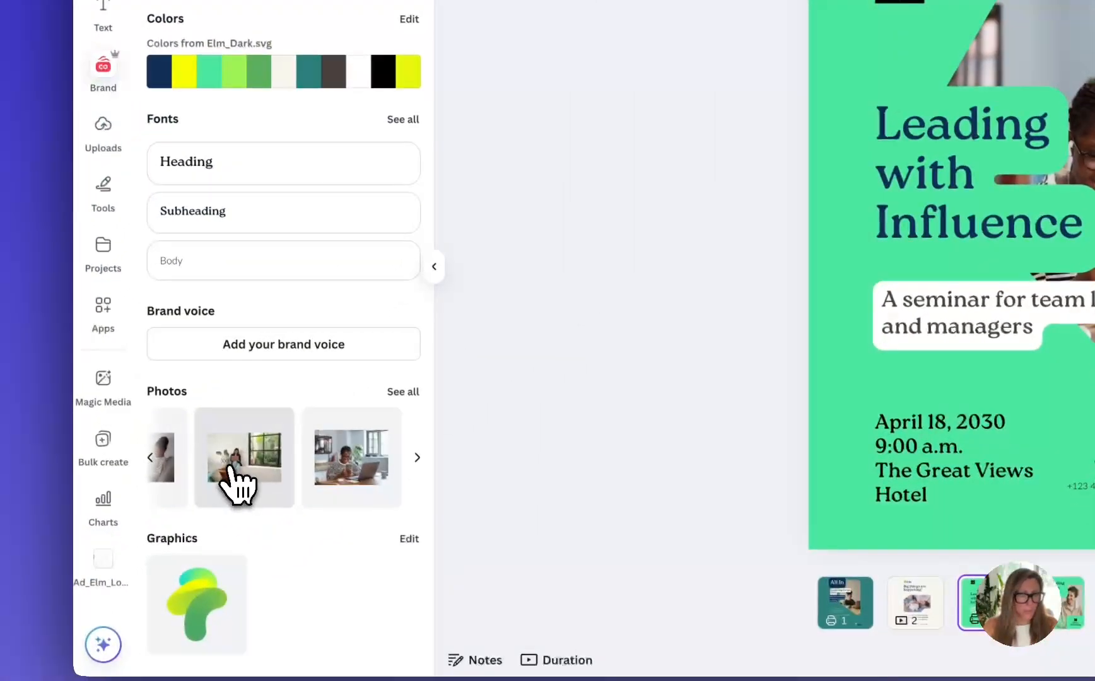
{"action": "left_click_drag", "start_coordinate": [236, 467], "coordinate": [850, 303]}
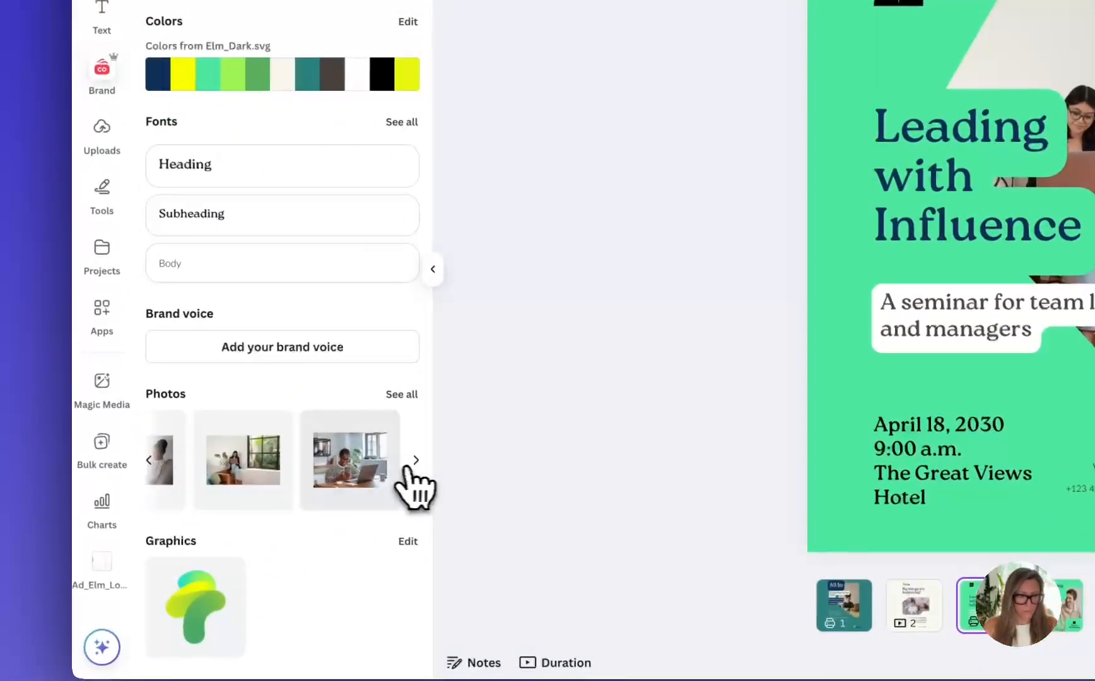
Browse all brand photos and place ElmPhotos-10.jpg in the photo frame of the "Leading with Influence" page
{"action": "left_click", "coordinate": [412, 465]}
{"action": "left_click", "coordinate": [388, 461]}
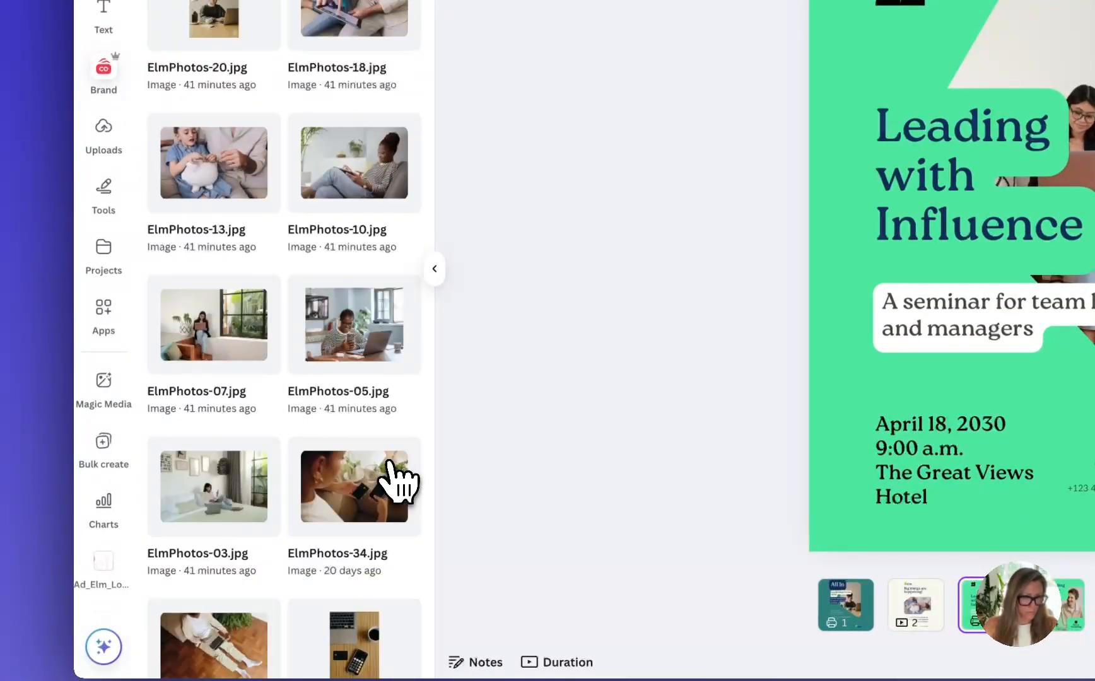
{"action": "scroll", "coordinate": [369, 416], "scroll_direction": "down", "scroll_amount": 10}
{"action": "scroll", "coordinate": [372, 413], "scroll_direction": "down", "scroll_amount": 5}
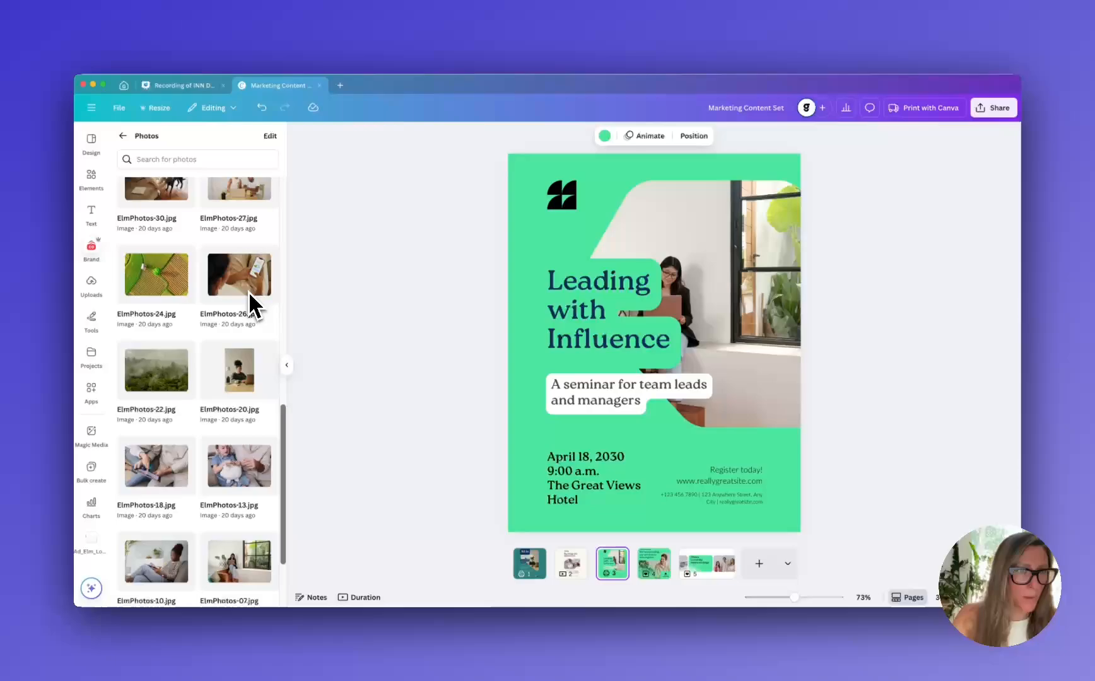
{"action": "scroll", "coordinate": [252, 306], "scroll_direction": "down", "scroll_amount": 3}
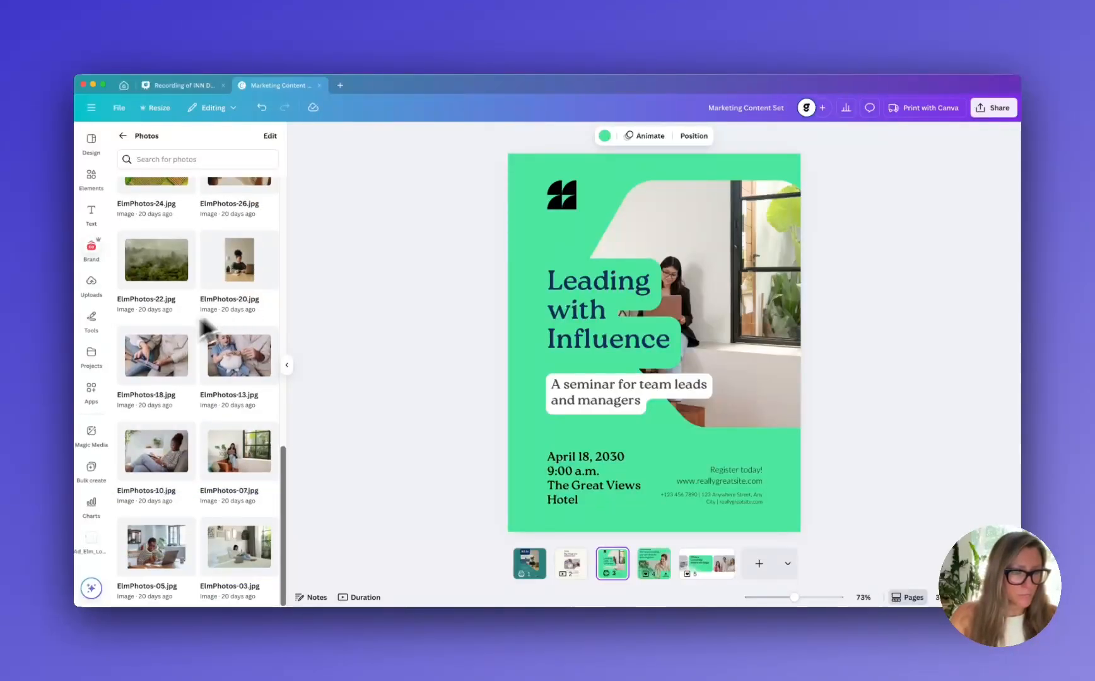
{"action": "left_click_drag", "start_coordinate": [174, 465], "coordinate": [680, 237]}
Shift the photo left inside the "Leading with Influence" frame so the woman is fully in view
{"action": "double_click", "coordinate": [733, 274]}
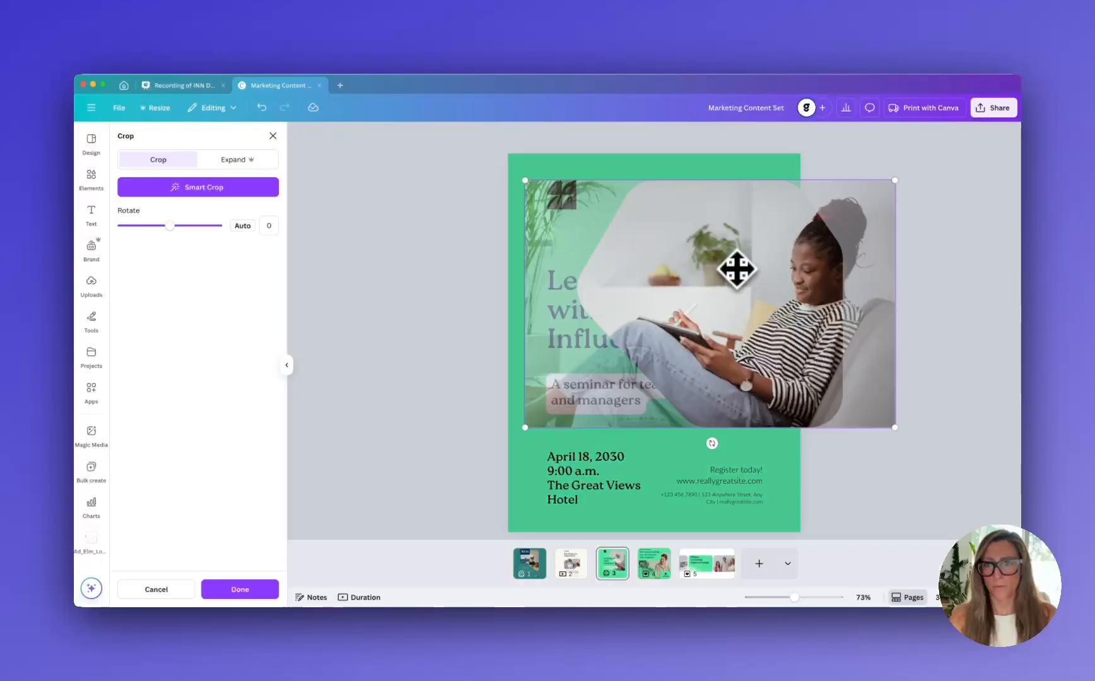
{"action": "left_click_drag", "start_coordinate": [744, 269], "coordinate": [690, 269]}
{"action": "left_click", "coordinate": [908, 319]}
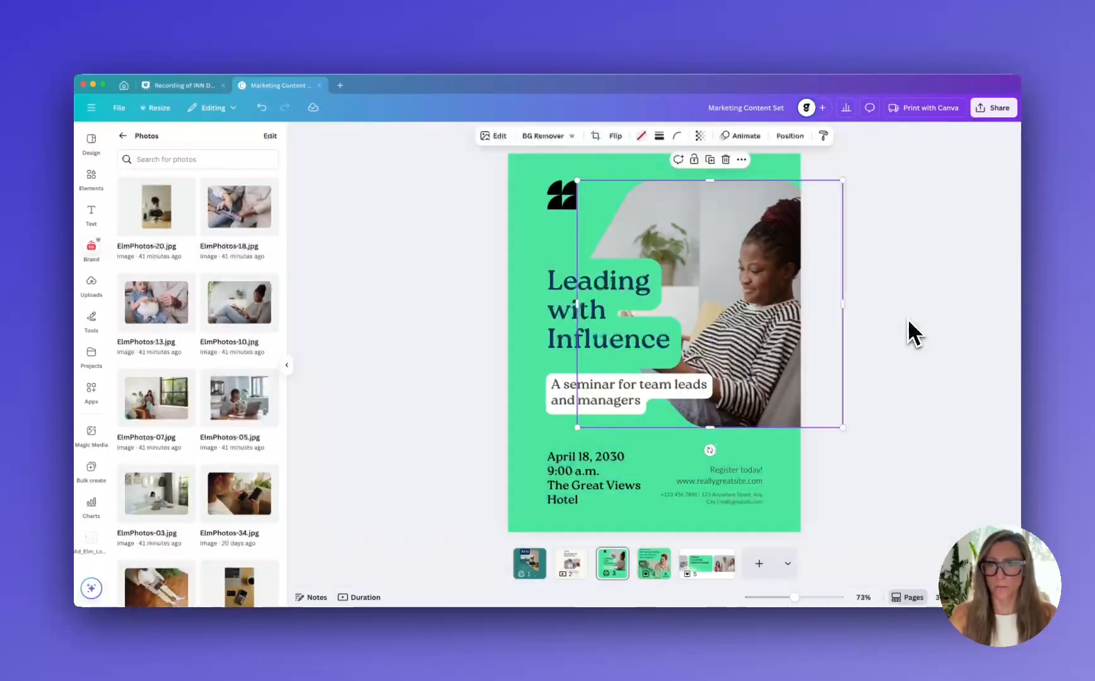
Set the "Leading with Influence" page background to the Elm Financial navy and delete the black placeholder logo
{"action": "left_click", "coordinate": [529, 236]}
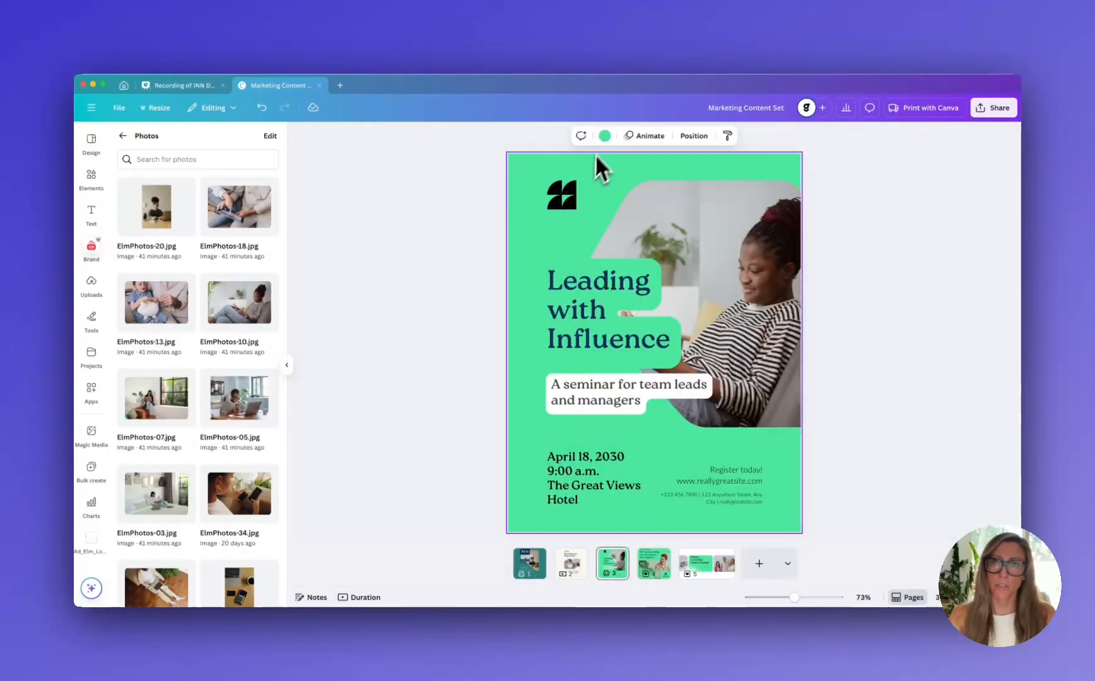
{"action": "left_click", "coordinate": [604, 136]}
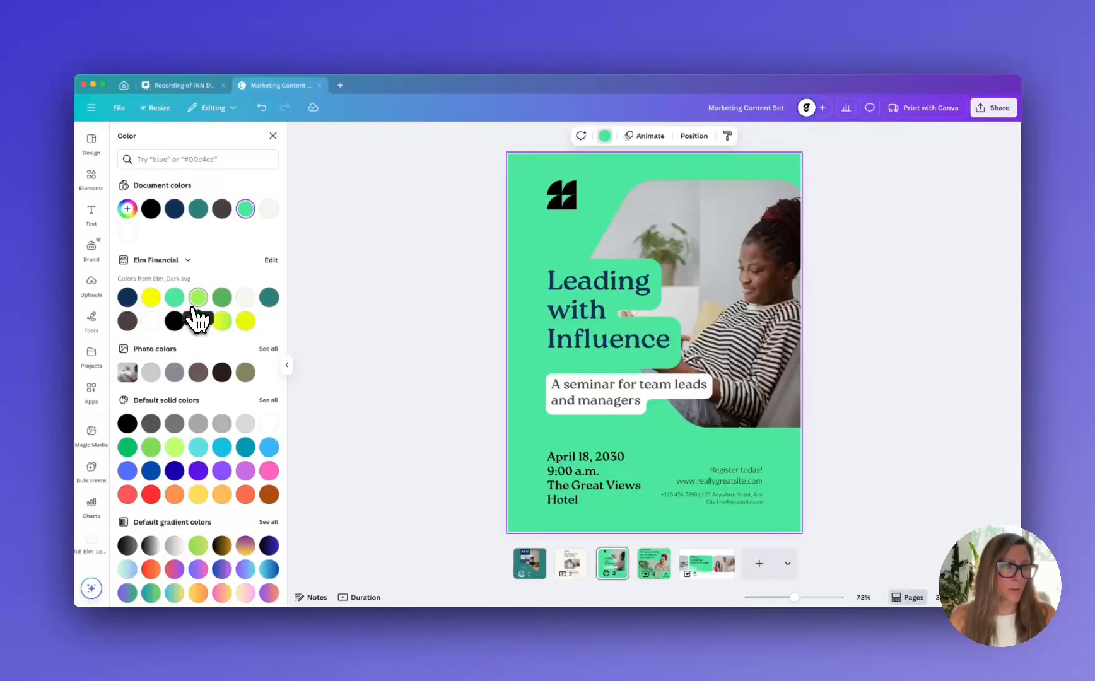
{"action": "left_click", "coordinate": [128, 297]}
{"action": "left_click", "coordinate": [574, 201]}
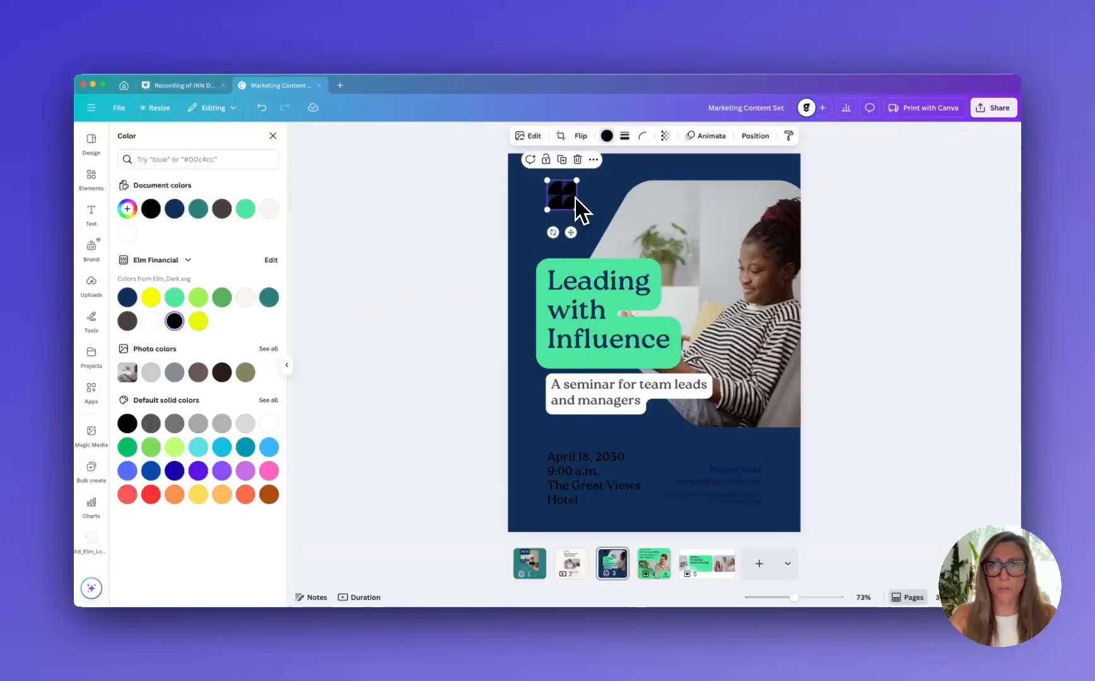
{"action": "key", "text": "Delete"}
Recolor the event date, registration and contact texts on the "Leading with Influence" page to the brand white
{"action": "left_click", "coordinate": [617, 487]}
{"action": "left_click", "coordinate": [709, 484], "text": "shift"}
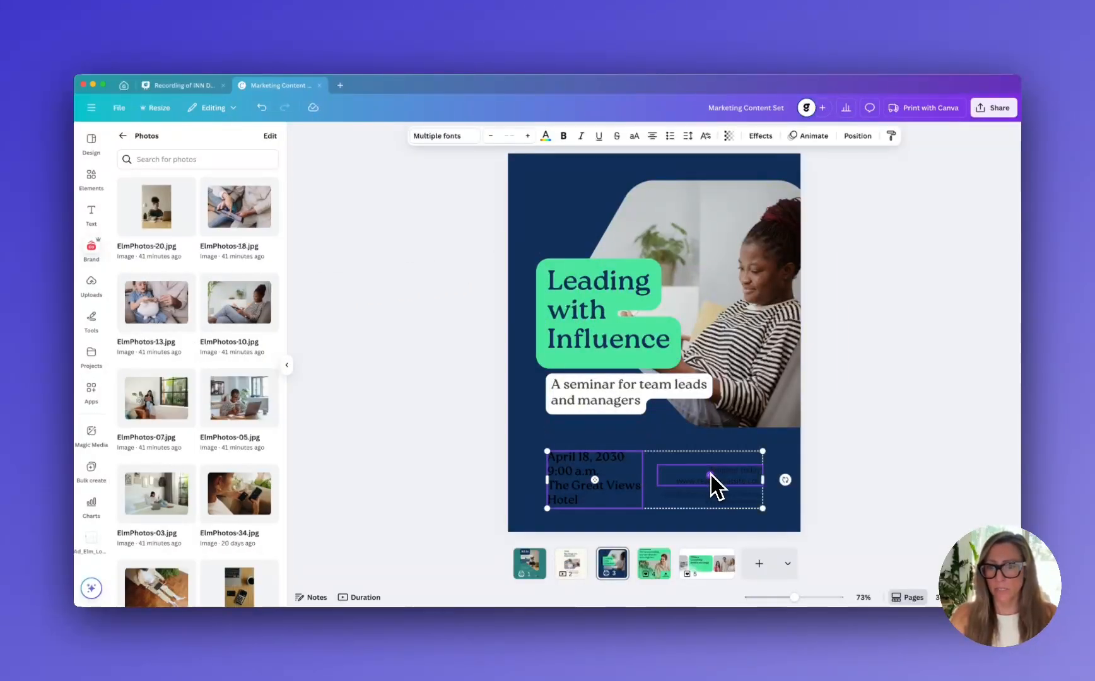
{"action": "left_click", "coordinate": [719, 502], "text": "shift"}
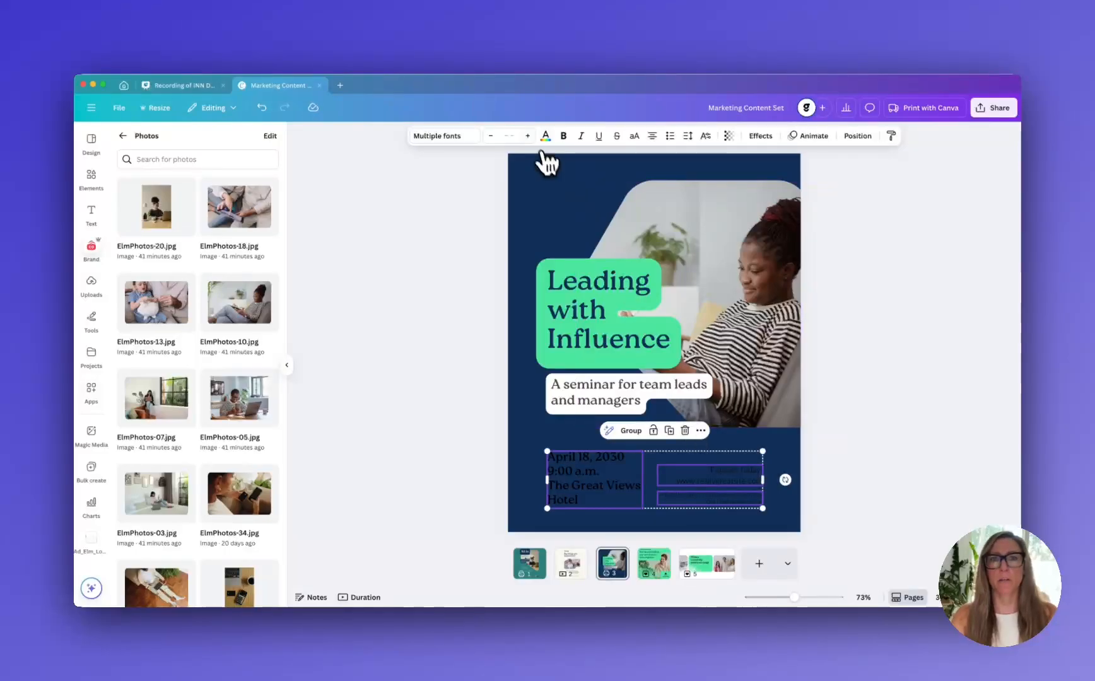
{"action": "left_click", "coordinate": [546, 137]}
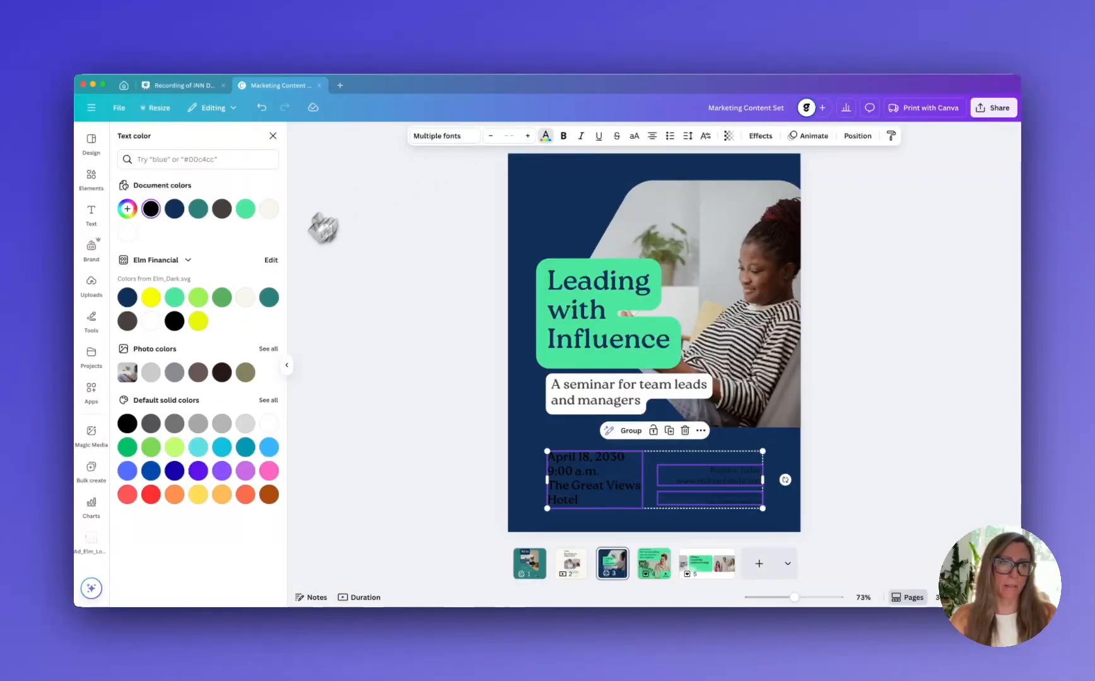
{"action": "left_click", "coordinate": [151, 321]}
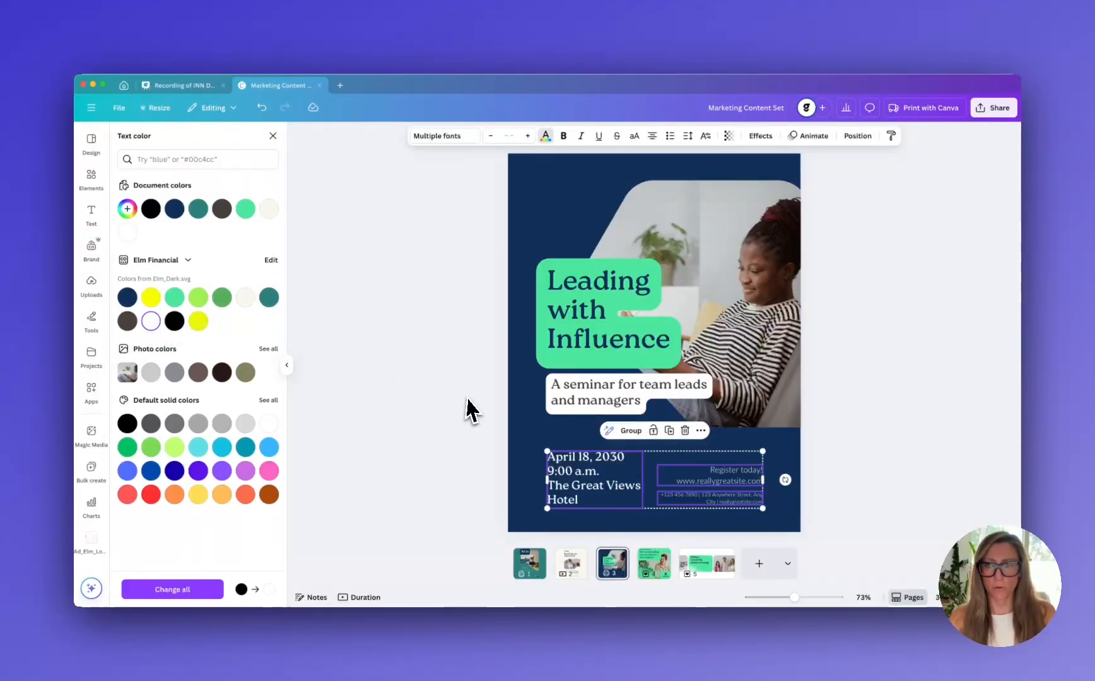
{"action": "key", "text": "Escape"}
{"action": "left_click", "coordinate": [879, 415]}
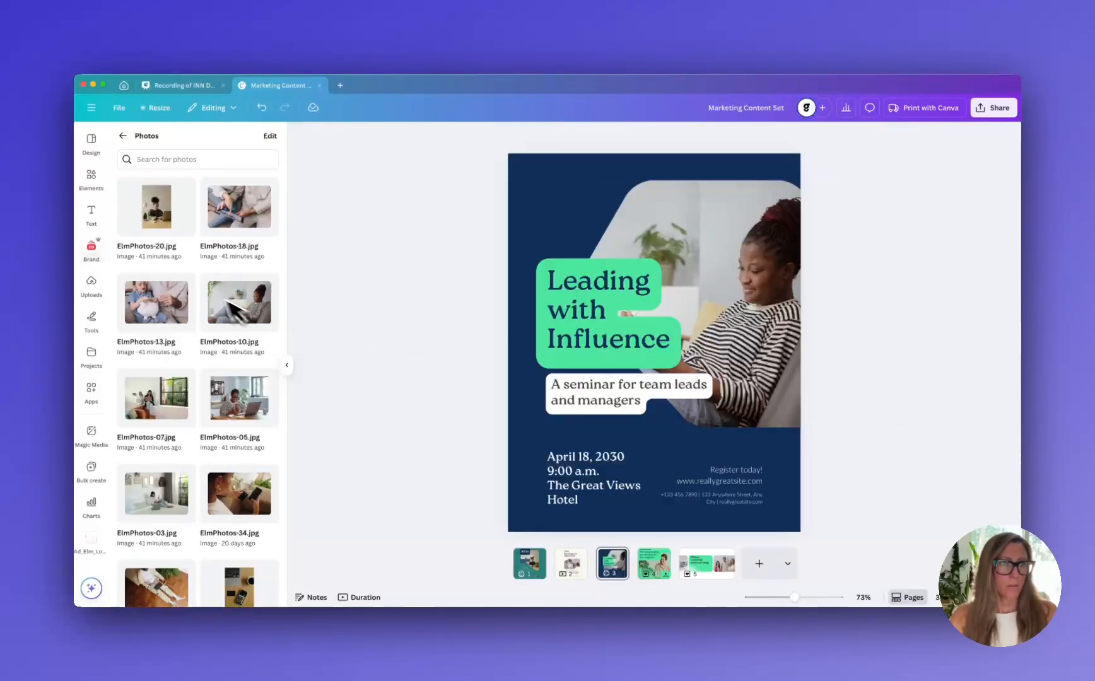
Add the light elm brand logo, scaled down, in the page's upper-left corner above the "Leading with Influence" heading
{"action": "left_click", "coordinate": [94, 251]}
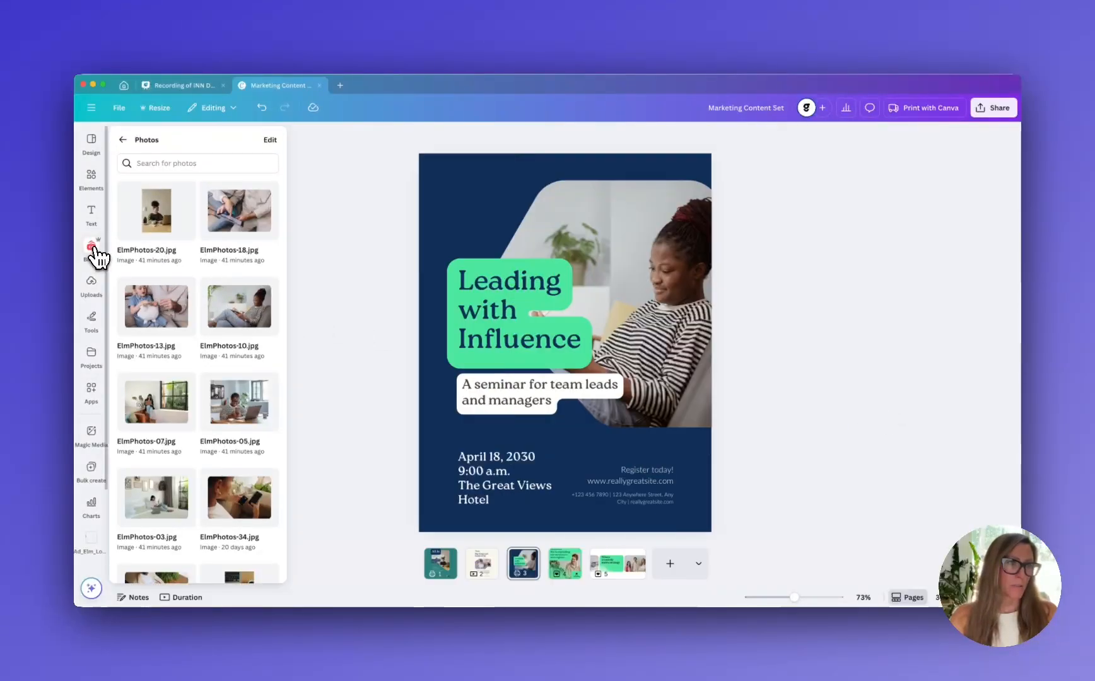
{"action": "left_click", "coordinate": [123, 140]}
{"action": "scroll", "coordinate": [194, 325], "scroll_direction": "up", "scroll_amount": 3}
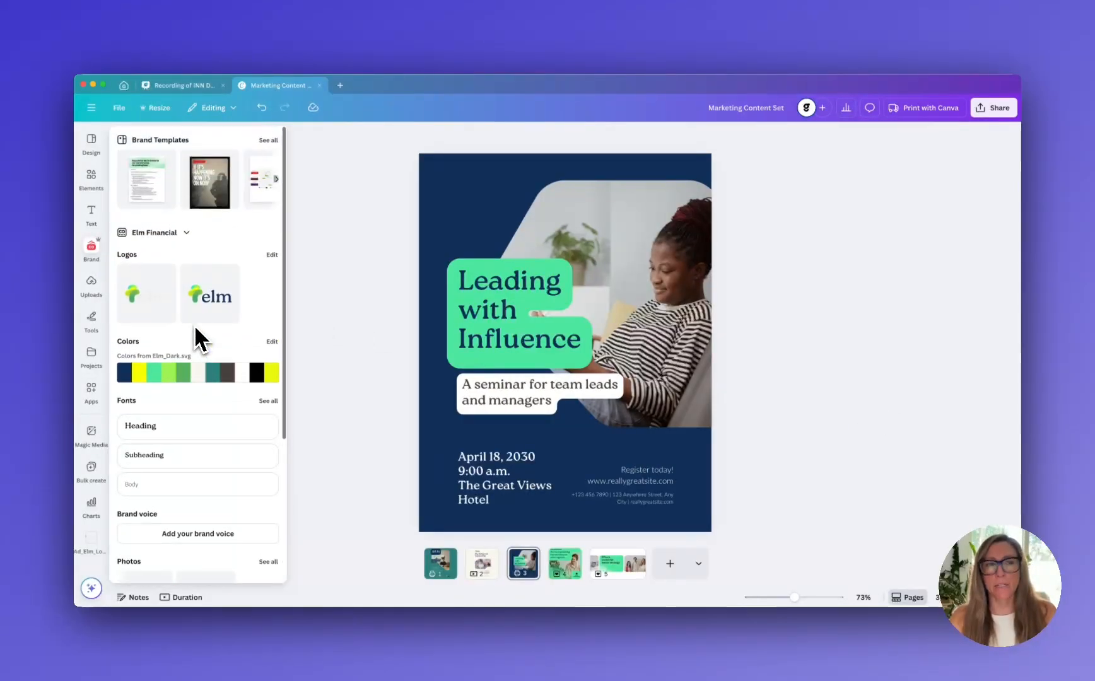
{"action": "left_click", "coordinate": [209, 296]}
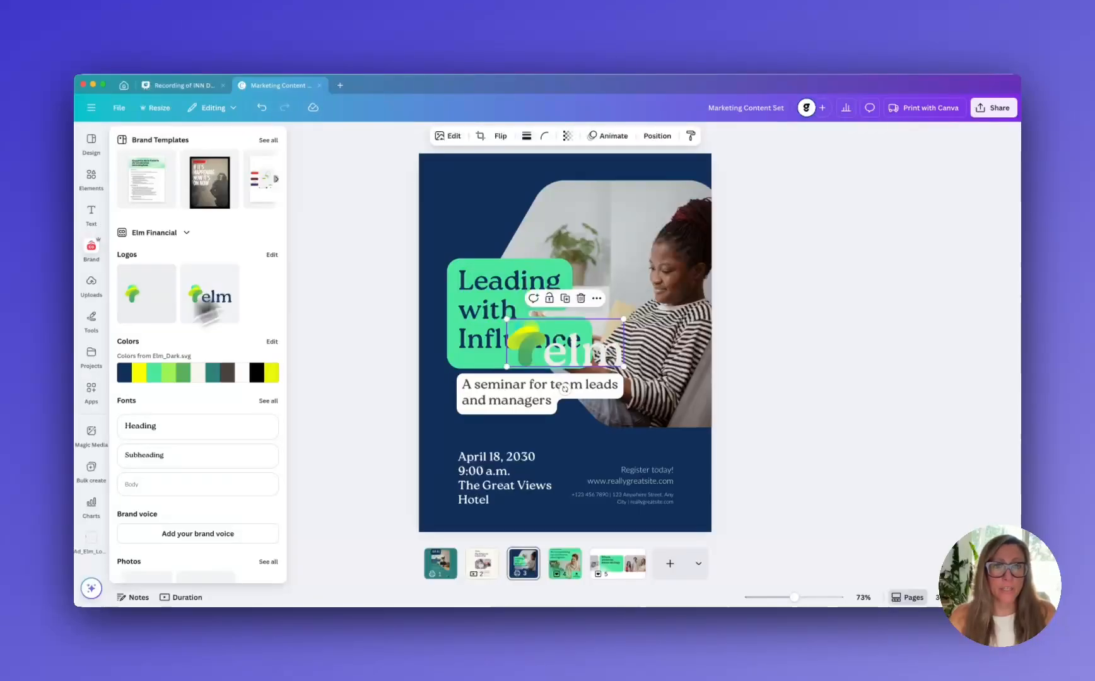
{"action": "left_click_drag", "start_coordinate": [553, 357], "coordinate": [503, 200]}
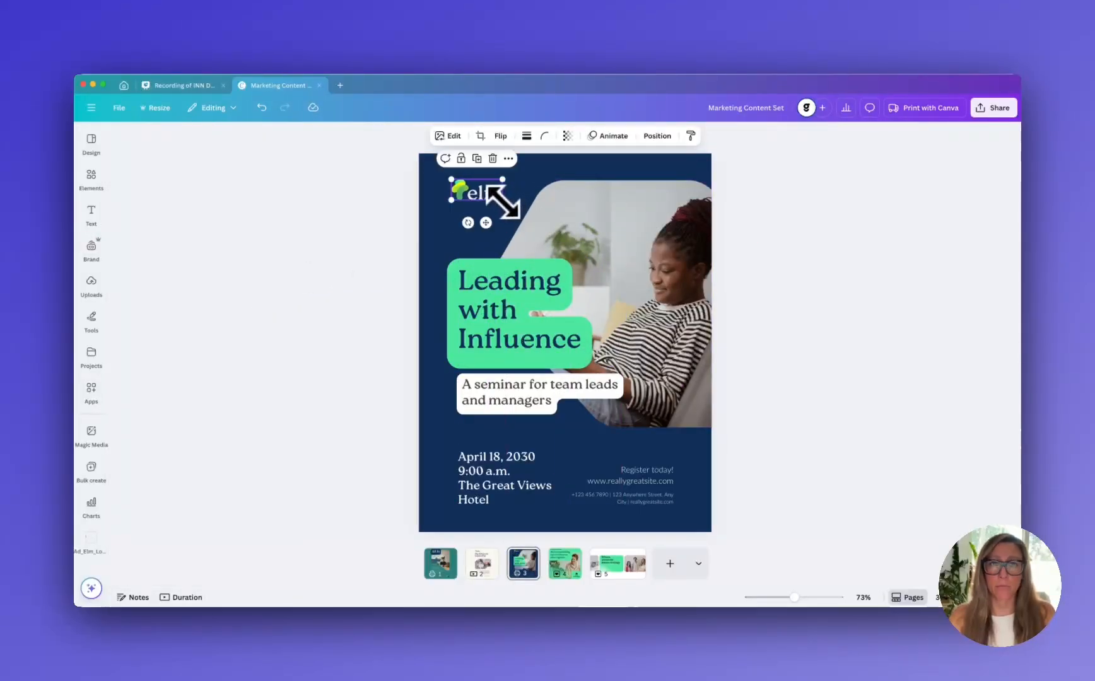
{"action": "left_click", "coordinate": [836, 281]}
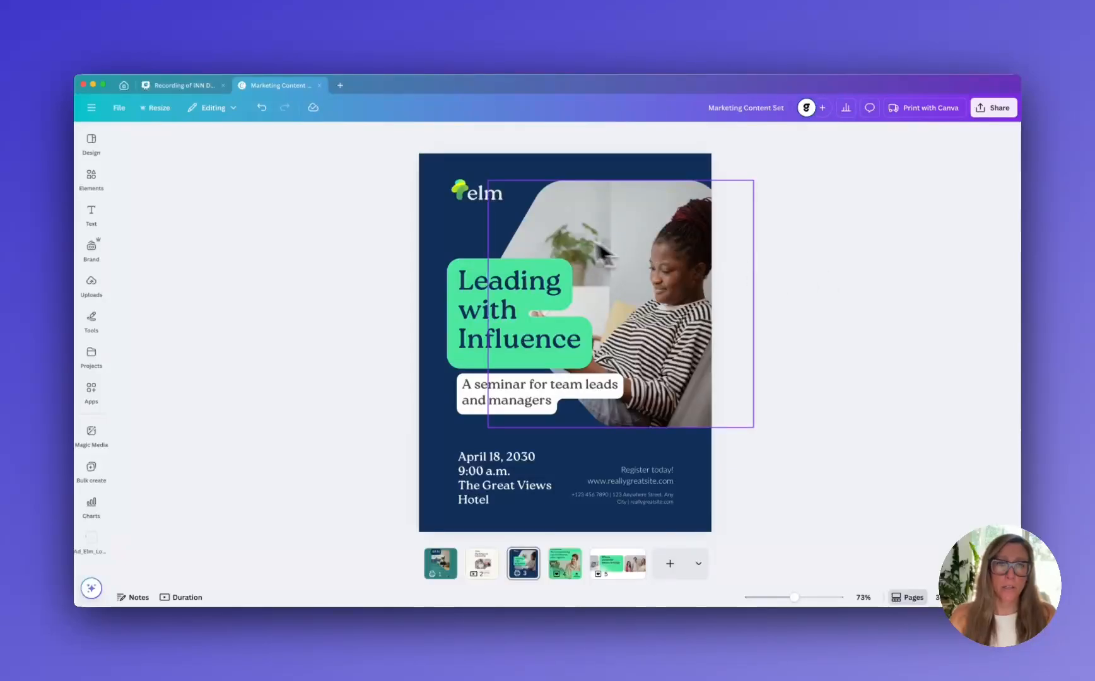
Set the text "A seminar for team leads and managers" to the Elm Financial black
{"action": "double_click", "coordinate": [526, 404]}
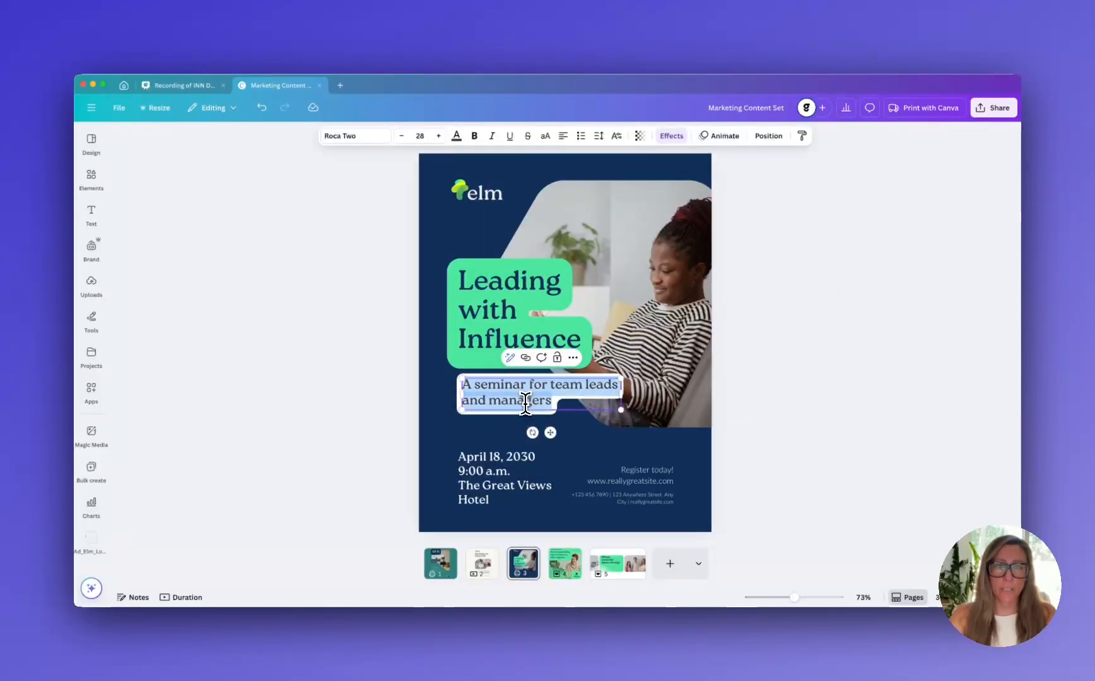
{"action": "left_click", "coordinate": [457, 138]}
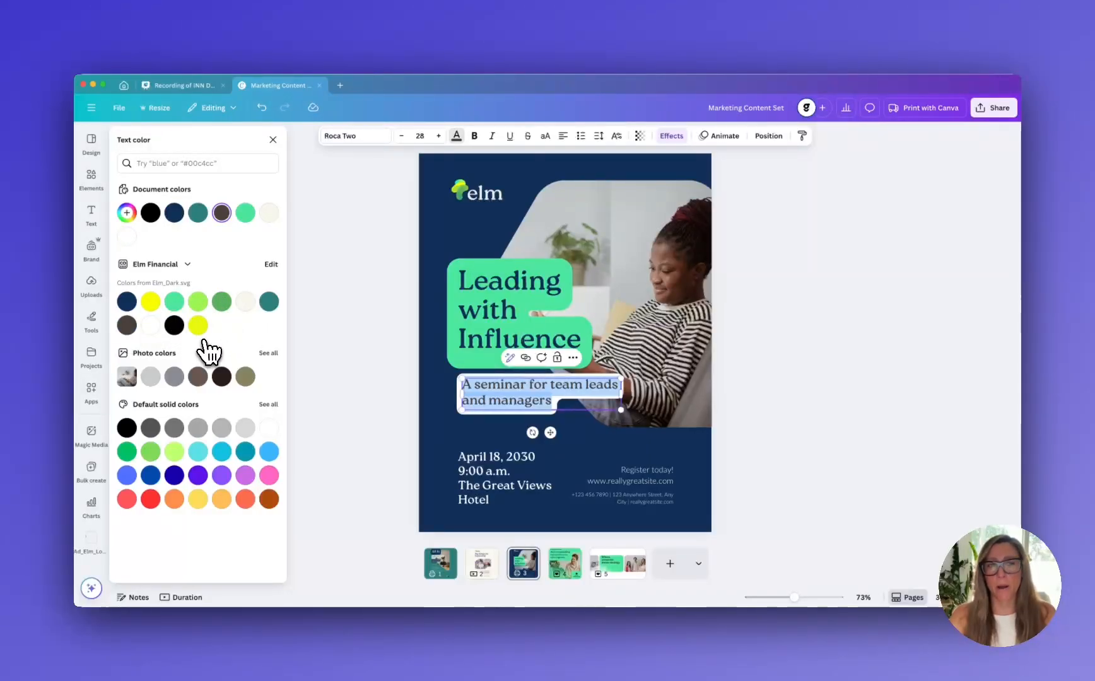
{"action": "left_click", "coordinate": [187, 265]}
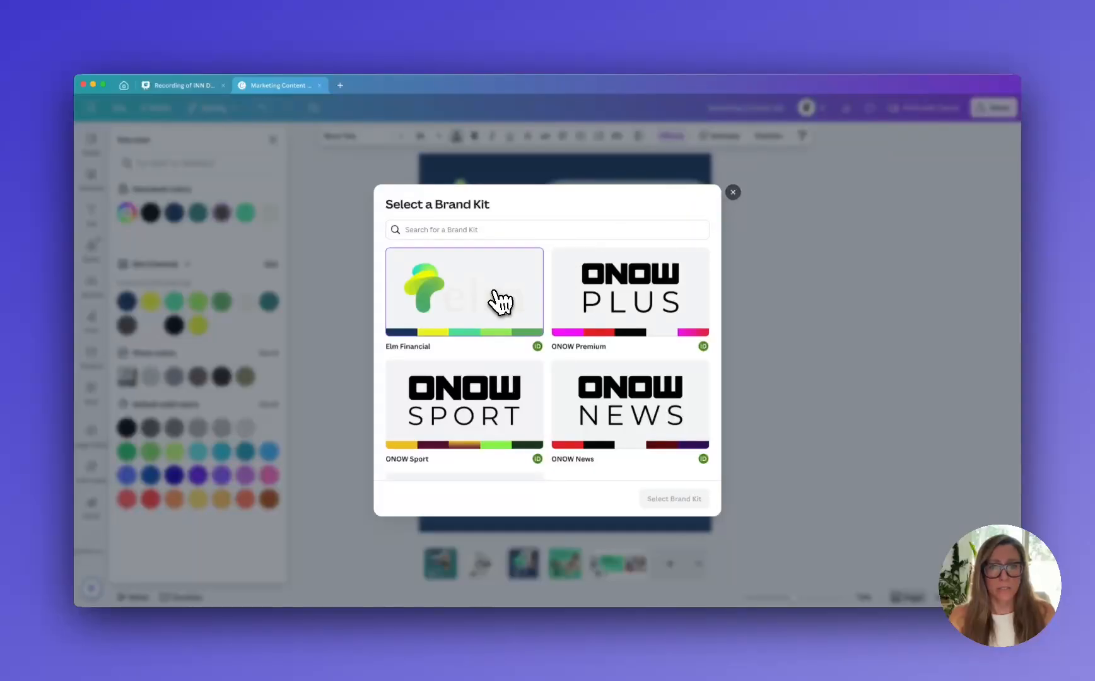
{"action": "left_click", "coordinate": [733, 193]}
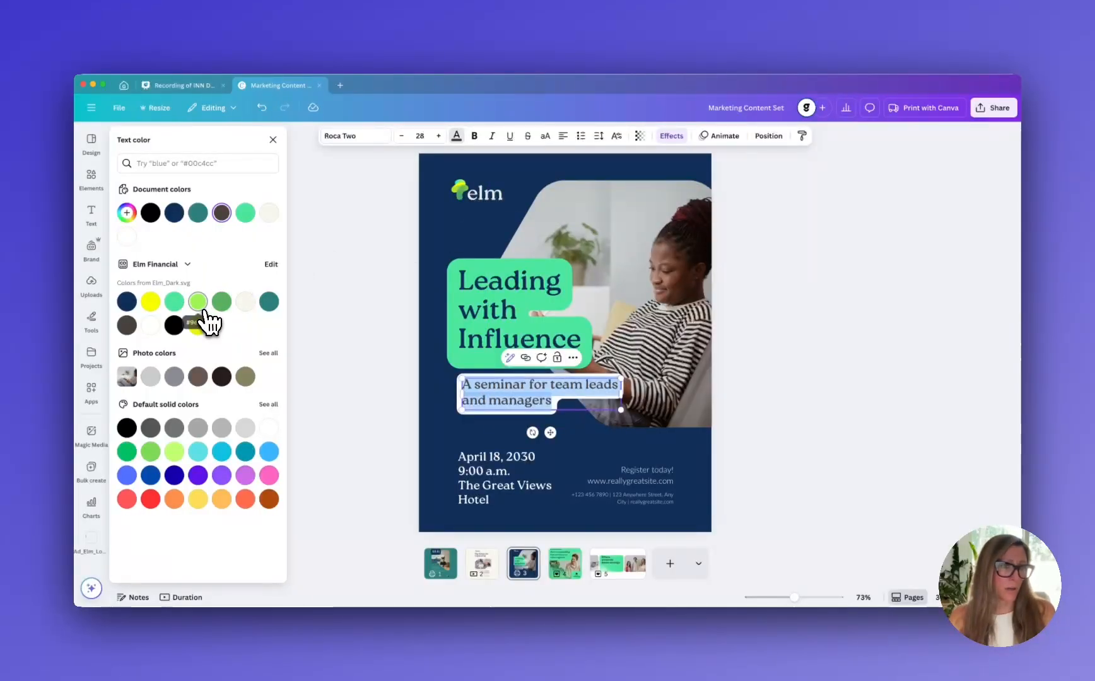
{"action": "left_click", "coordinate": [174, 328]}
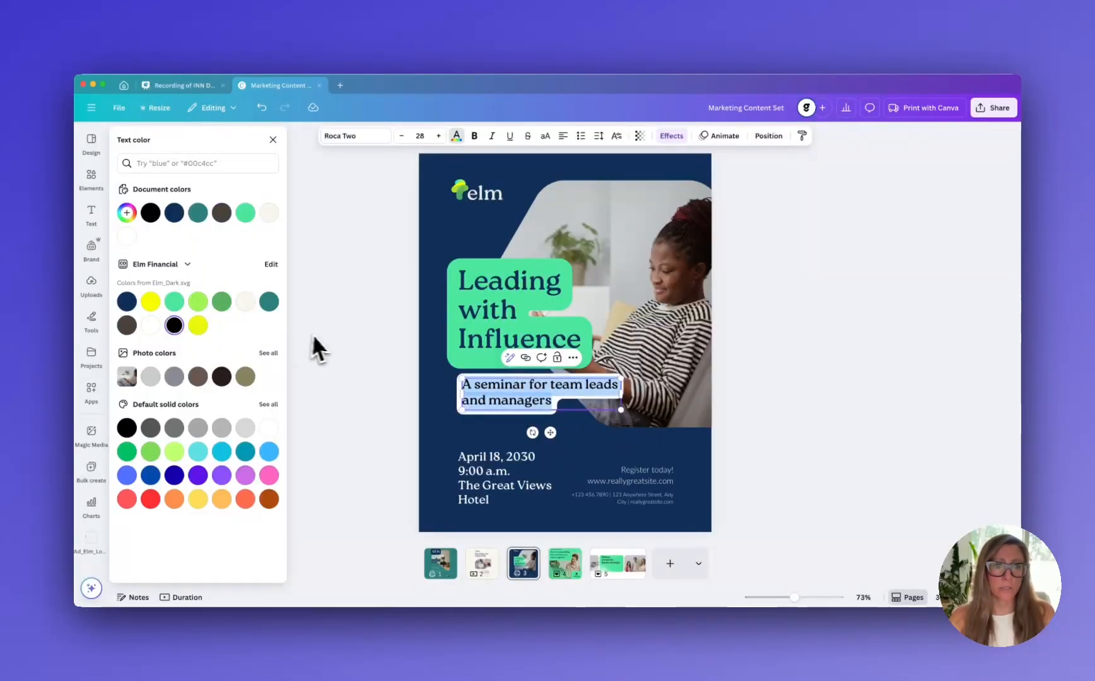
{"action": "left_click", "coordinate": [325, 338]}
{"action": "left_click", "coordinate": [770, 442]}
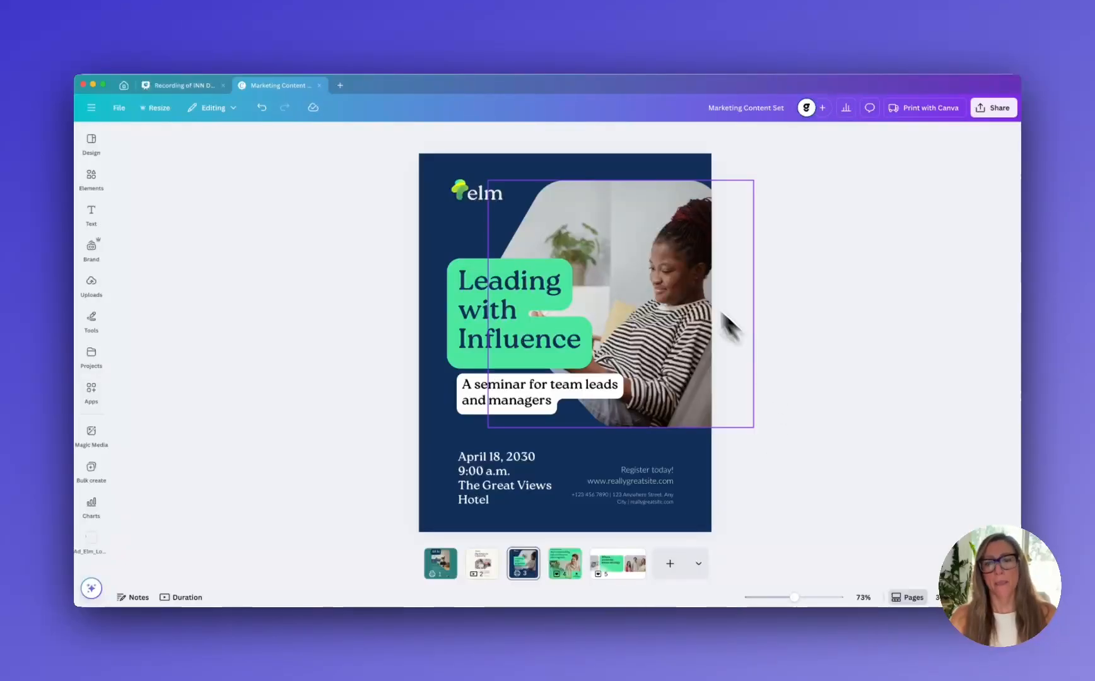
Review the pages of the Marketing Content Set one by one, ending on the "Where creativity meets strategy" banner
{"action": "left_click", "coordinate": [567, 567]}
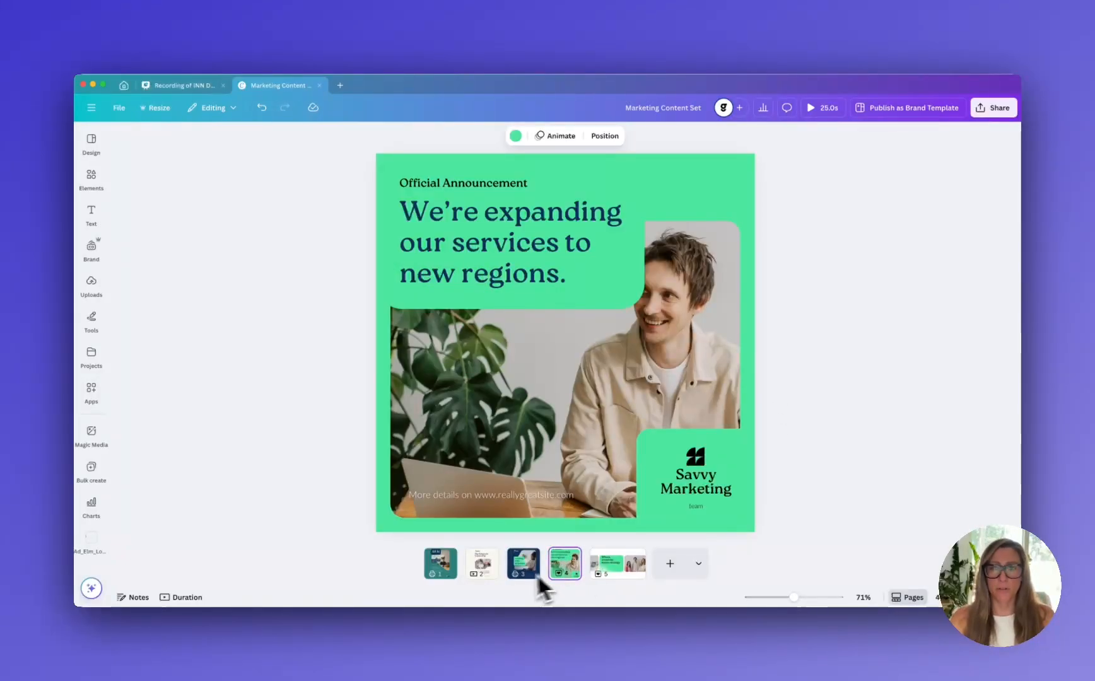
{"action": "left_click", "coordinate": [454, 574]}
{"action": "left_click", "coordinate": [481, 567]}
{"action": "left_click", "coordinate": [523, 569]}
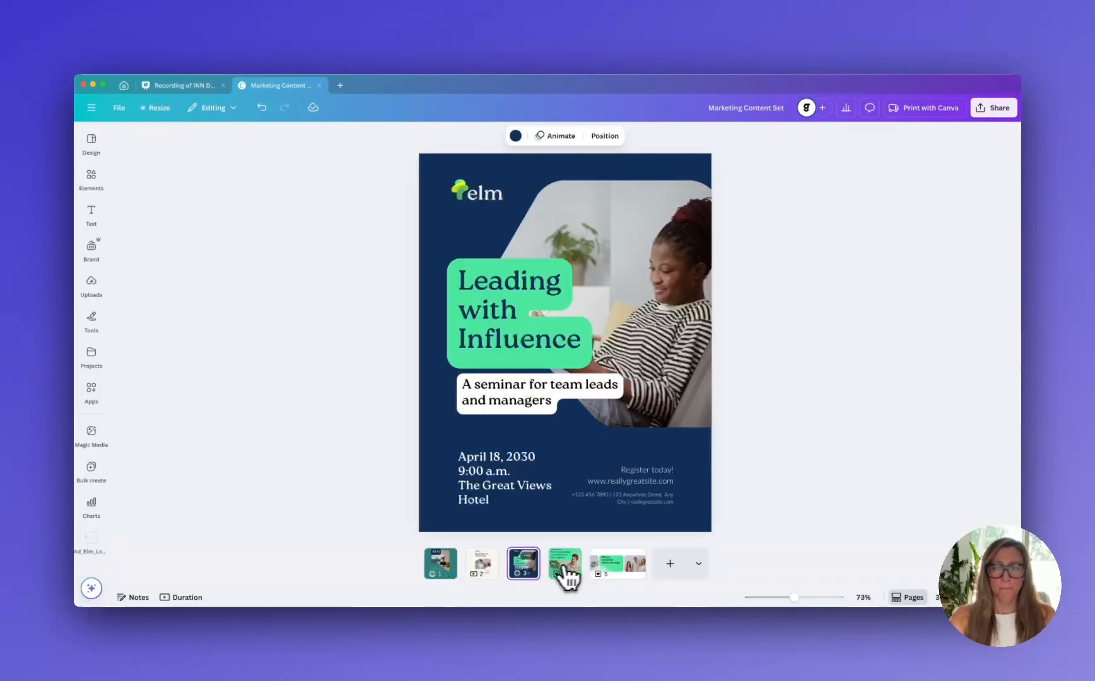
{"action": "left_click", "coordinate": [564, 569]}
{"action": "left_click", "coordinate": [624, 568]}
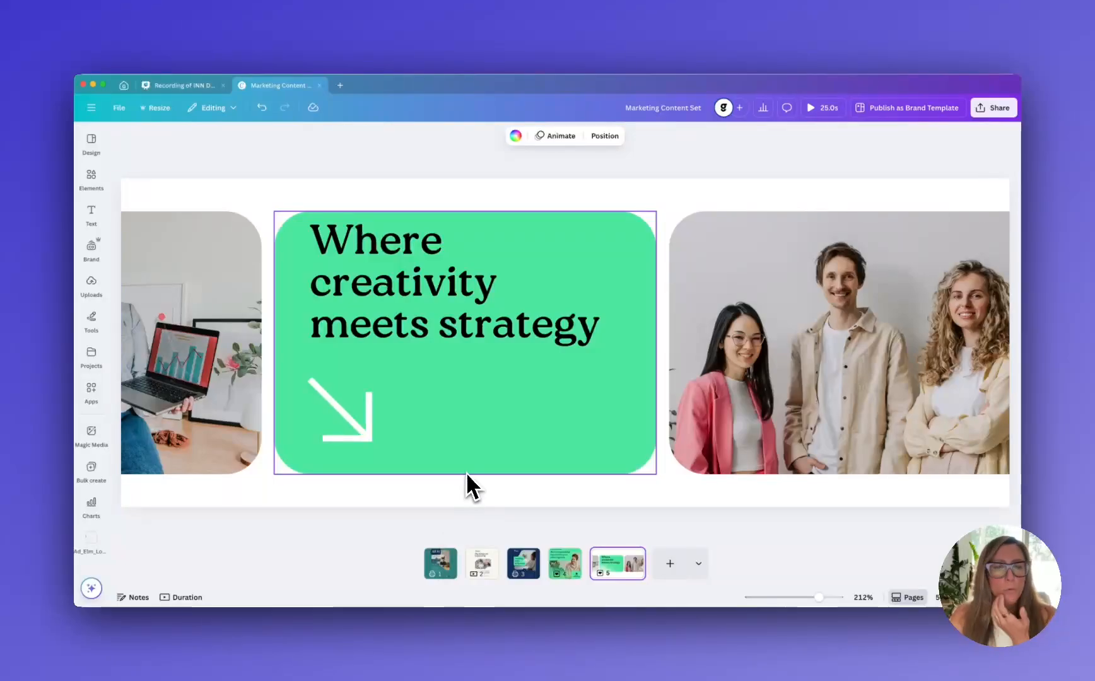
Delete the piggy bank photo and its frame from the "Big things are happening!" page
{"action": "left_click", "coordinate": [490, 577]}
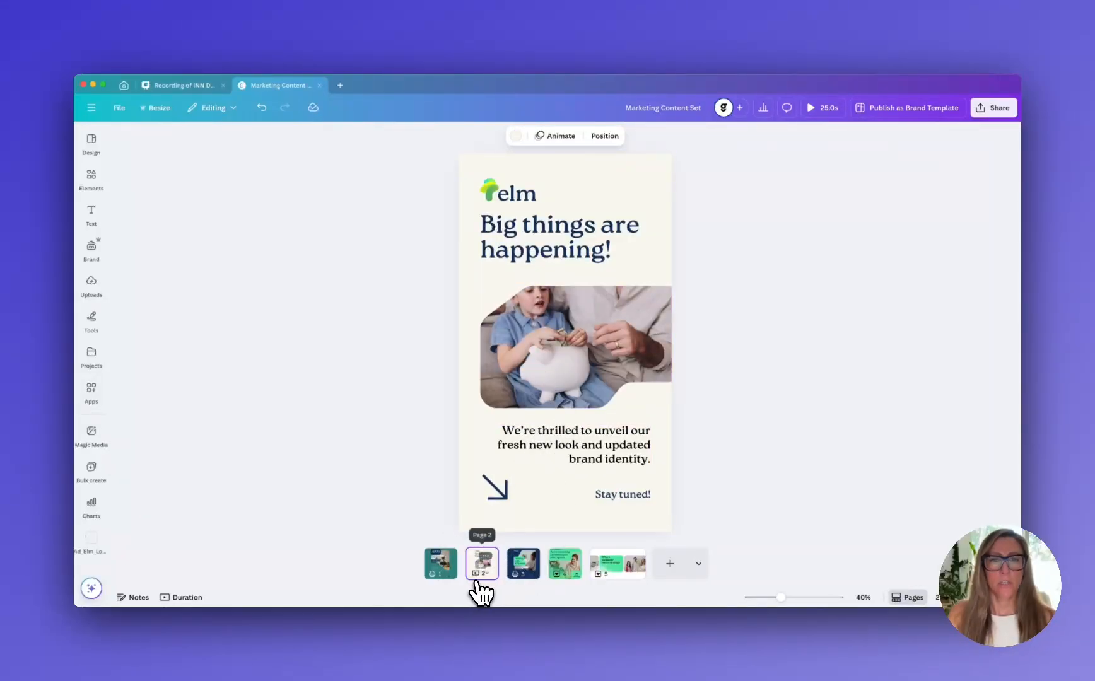
{"action": "left_click", "coordinate": [555, 353]}
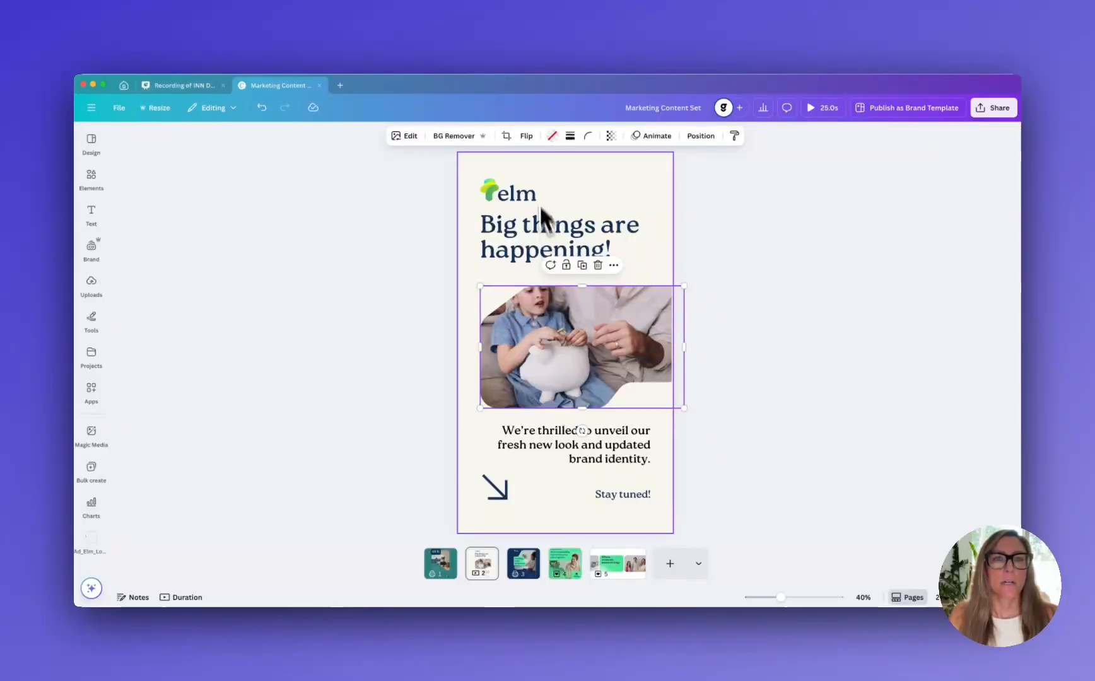
{"action": "left_click", "coordinate": [406, 137]}
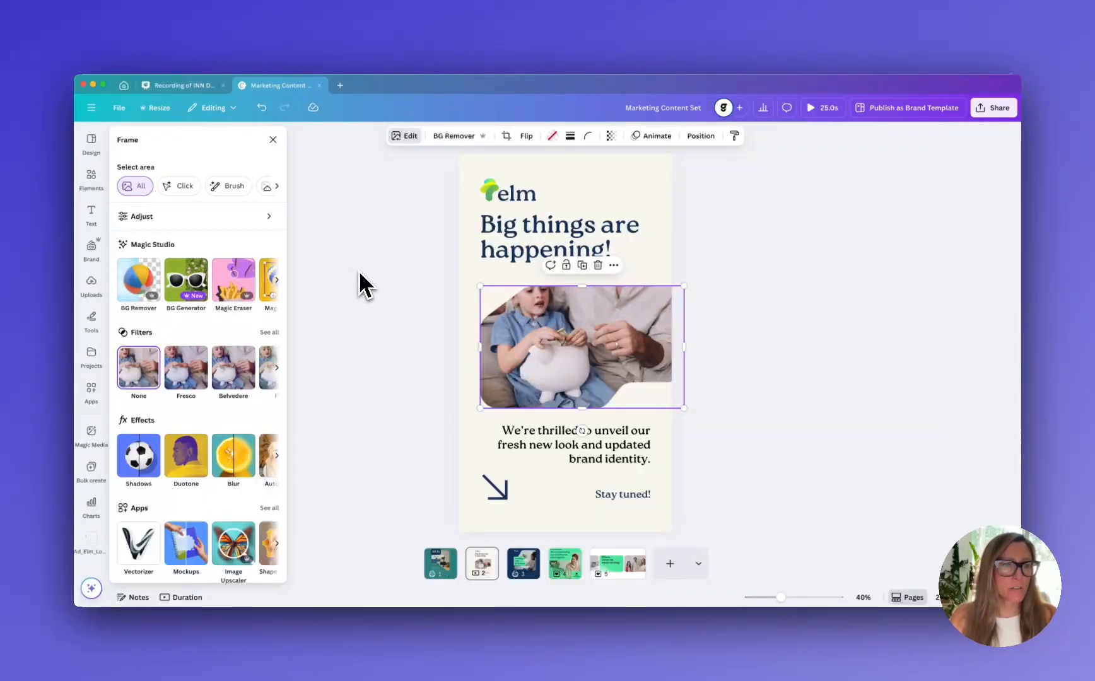
{"action": "left_click", "coordinate": [405, 166]}
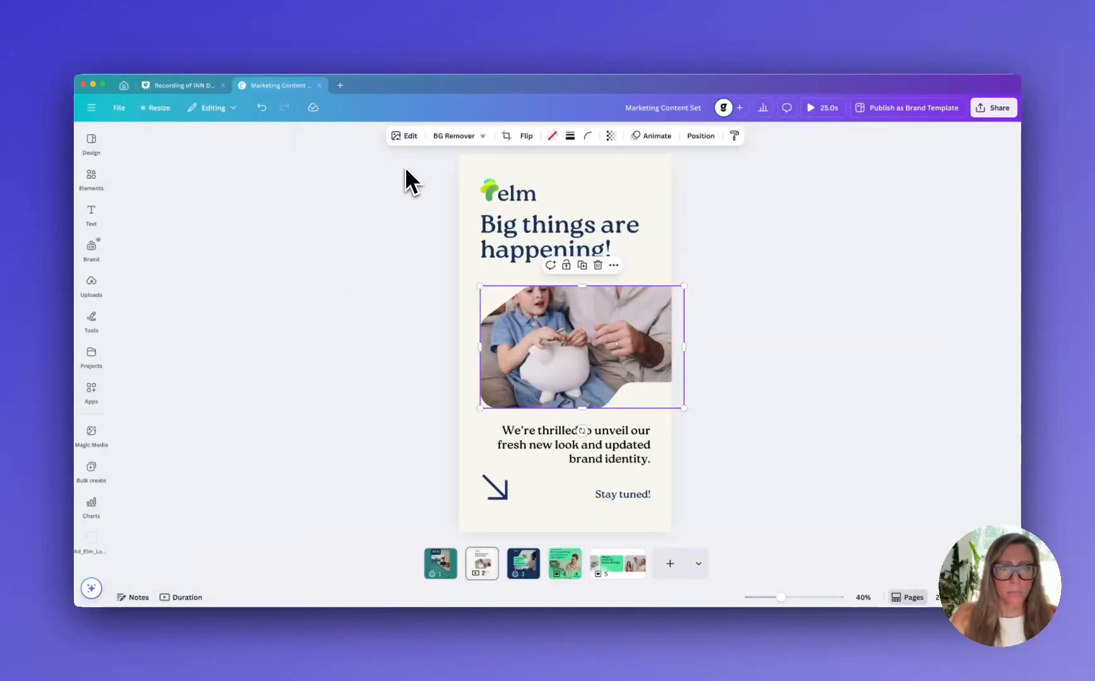
{"action": "key", "text": "Delete"}
{"action": "left_click", "coordinate": [703, 342]}
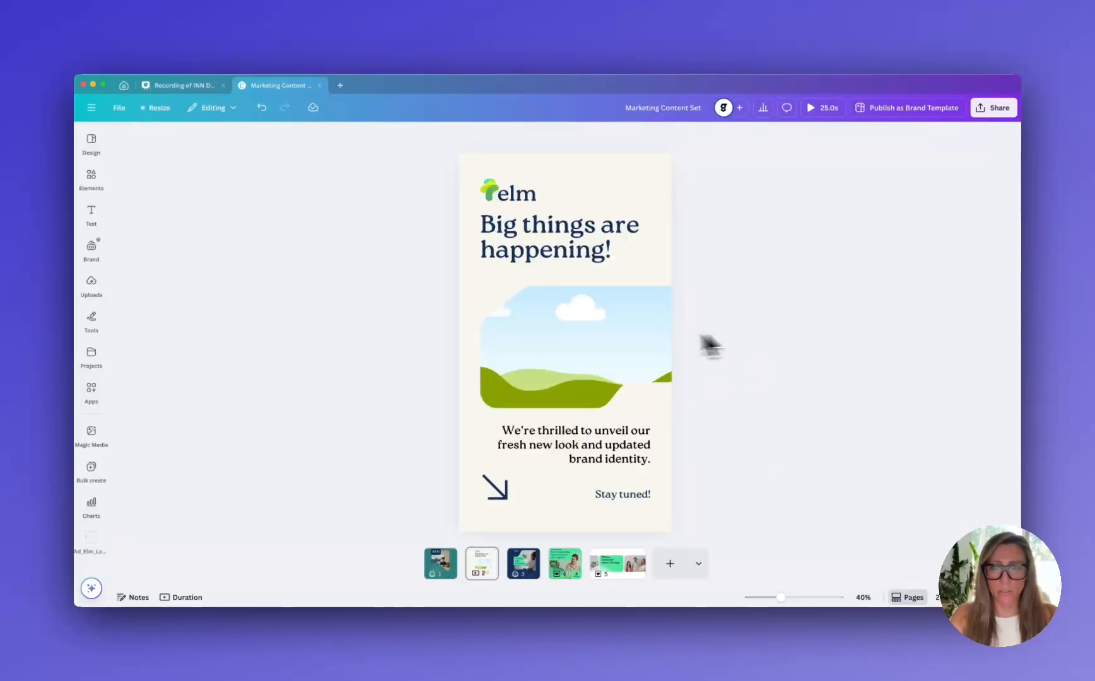
{"action": "left_click", "coordinate": [594, 347]}
{"action": "key", "text": "Delete"}
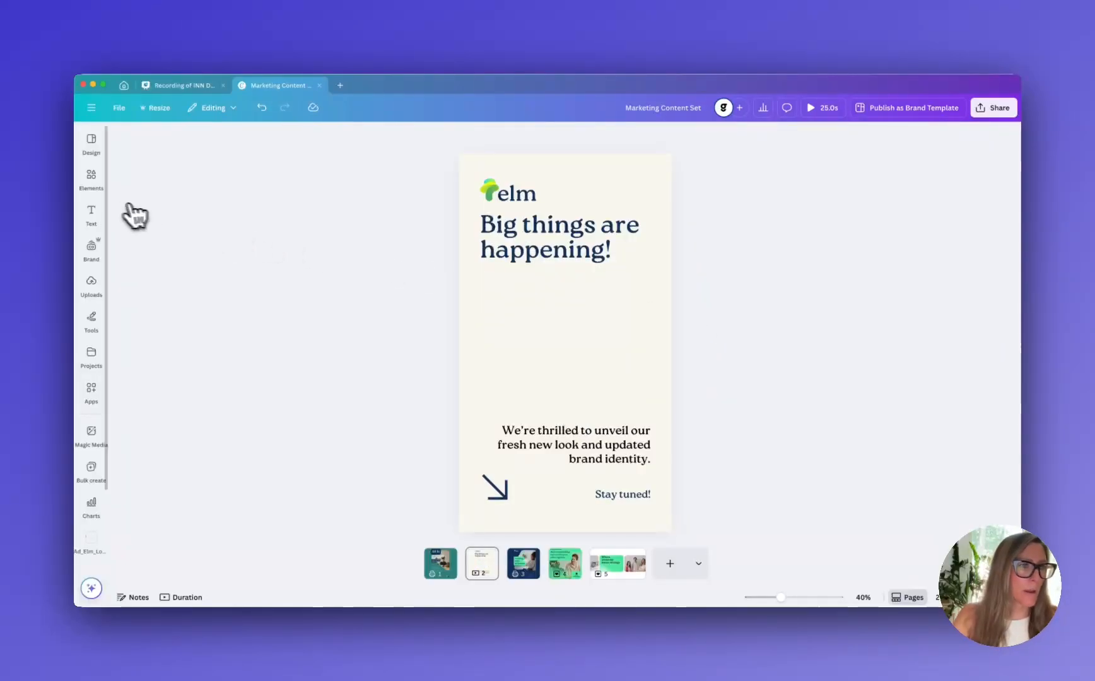
Add the brand photo ElmPhotos-20.jpg to the "Big things are happening!" page
{"action": "left_click", "coordinate": [91, 175]}
{"action": "left_click", "coordinate": [92, 247]}
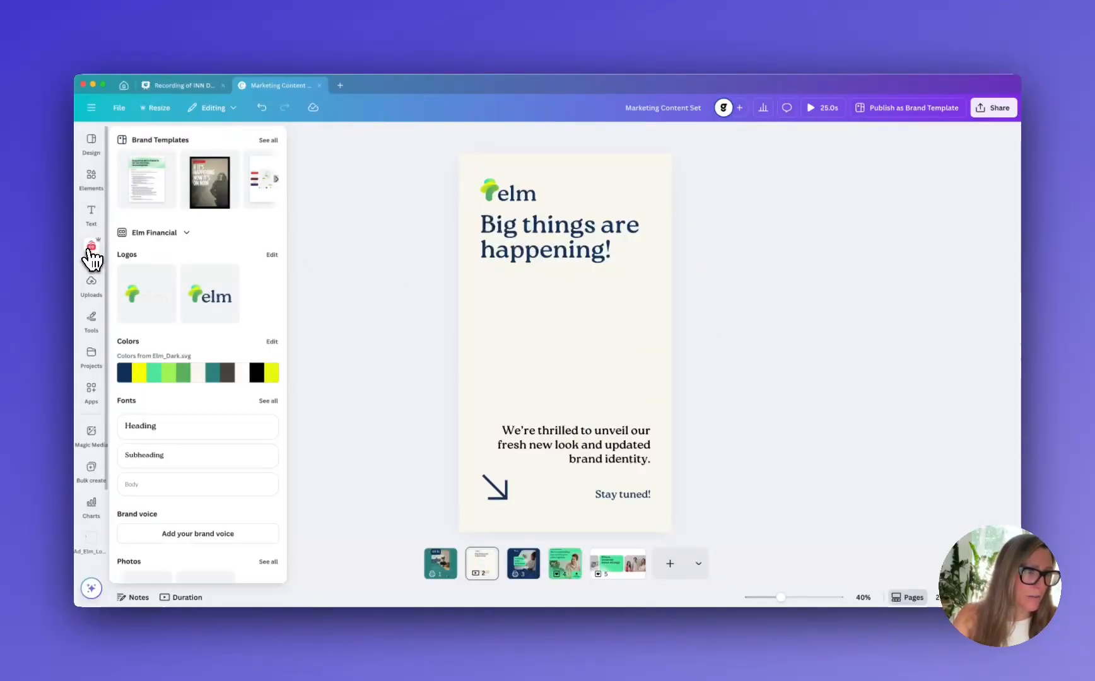
{"action": "scroll", "coordinate": [220, 440], "scroll_direction": "down", "scroll_amount": 5}
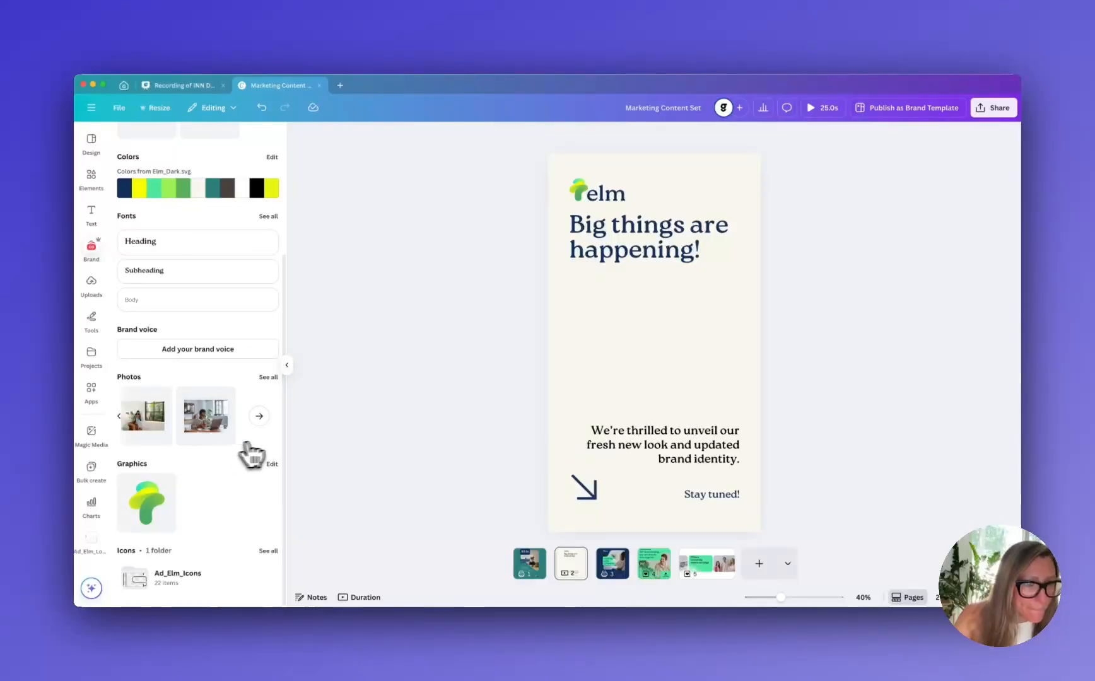
{"action": "left_click", "coordinate": [268, 377]}
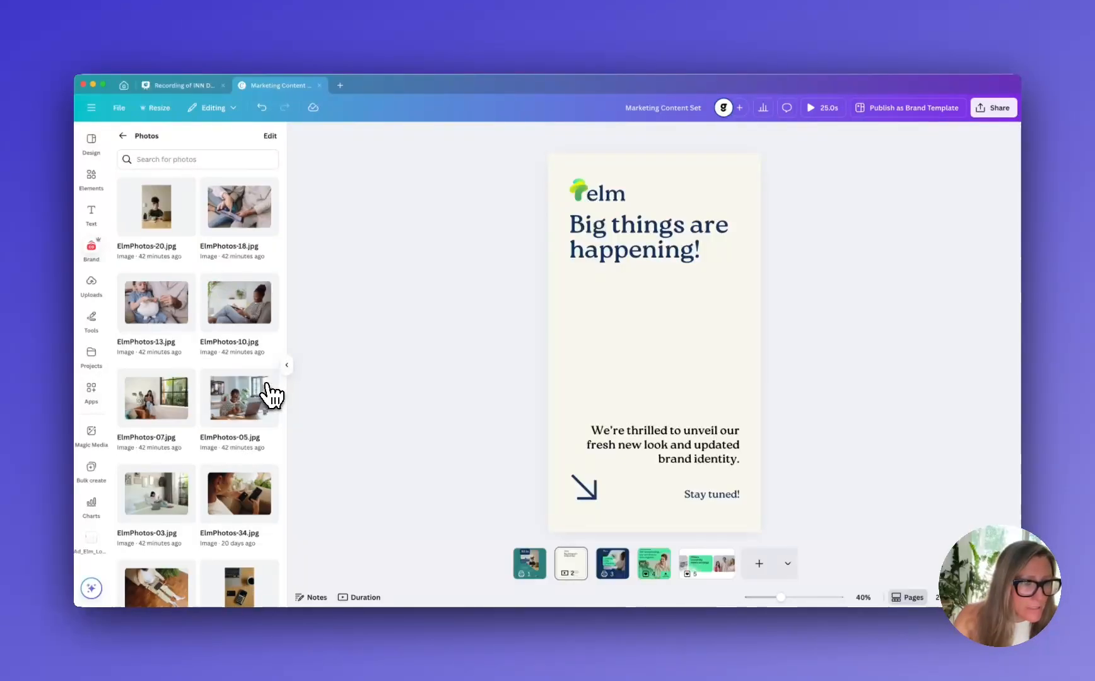
{"action": "left_click", "coordinate": [166, 220]}
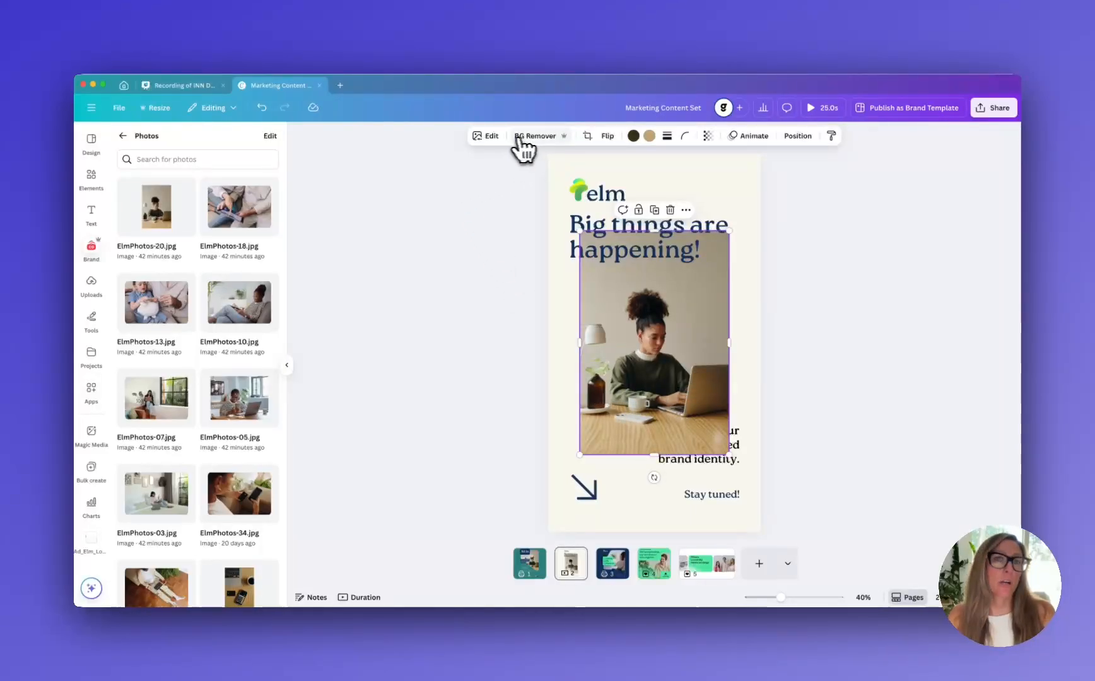
Remove the background of the photo of the woman at the laptop and crop its empty upper area below the heading
{"action": "left_click", "coordinate": [490, 136]}
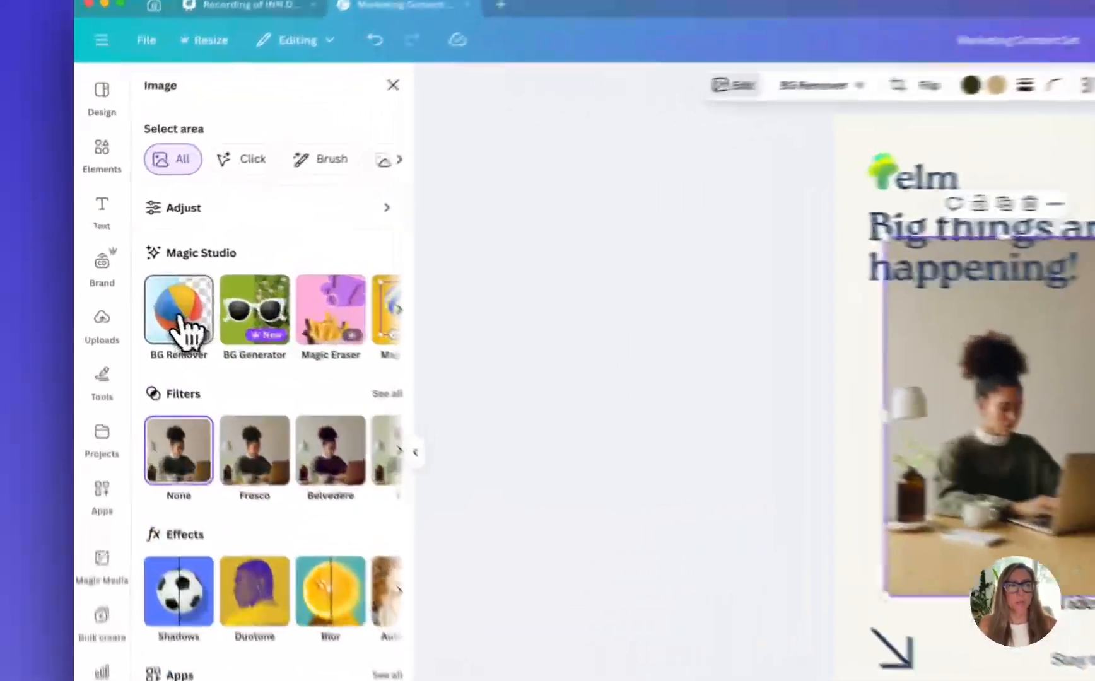
{"action": "left_click", "coordinate": [182, 319]}
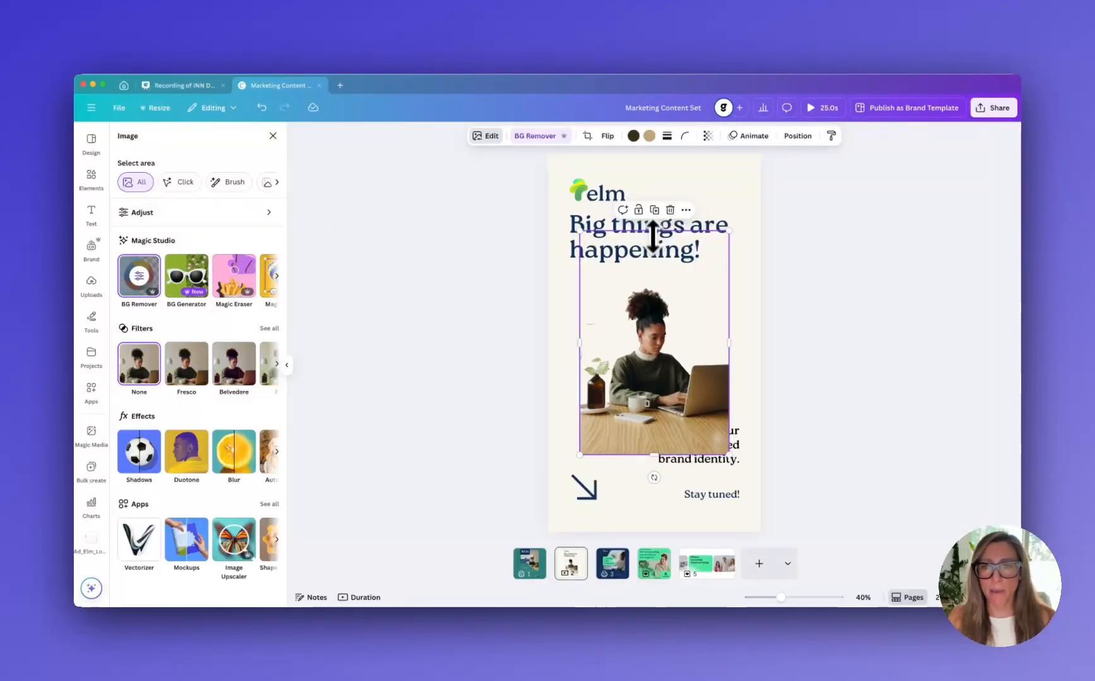
{"action": "left_click_drag", "start_coordinate": [654, 235], "coordinate": [649, 283]}
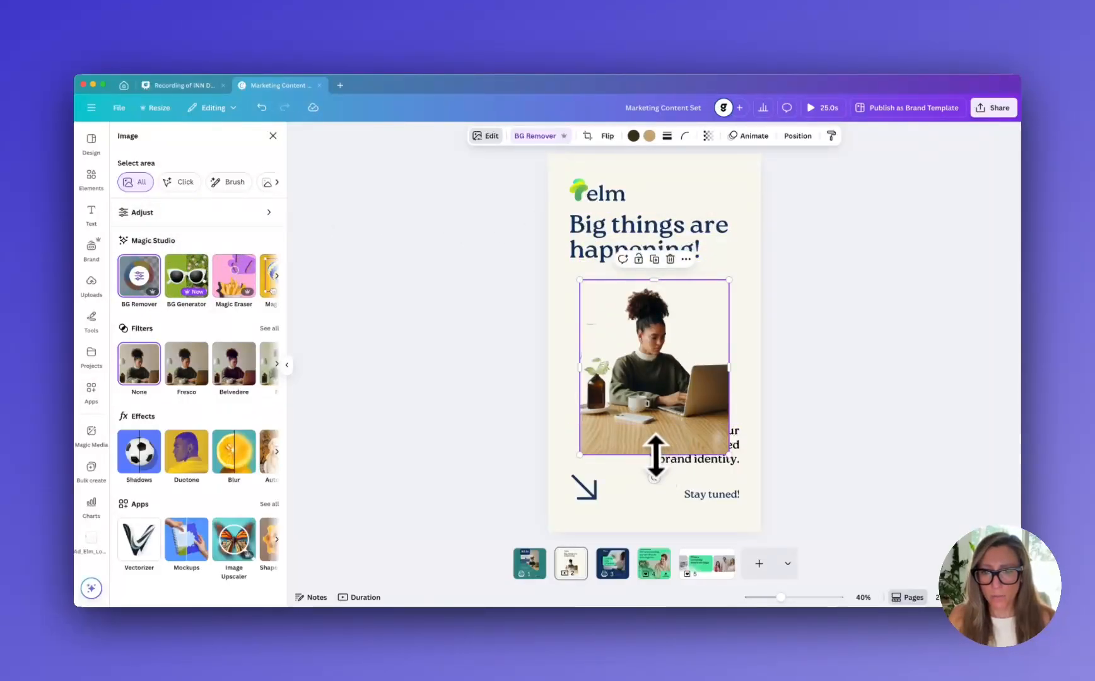
Crop the bottom of the woman-at-laptop photo to just above the body text and enlarge the photo to the full page width
{"action": "left_click_drag", "start_coordinate": [656, 455], "coordinate": [653, 429]}
{"action": "left_click", "coordinate": [775, 367]}
{"action": "left_click", "coordinate": [673, 376]}
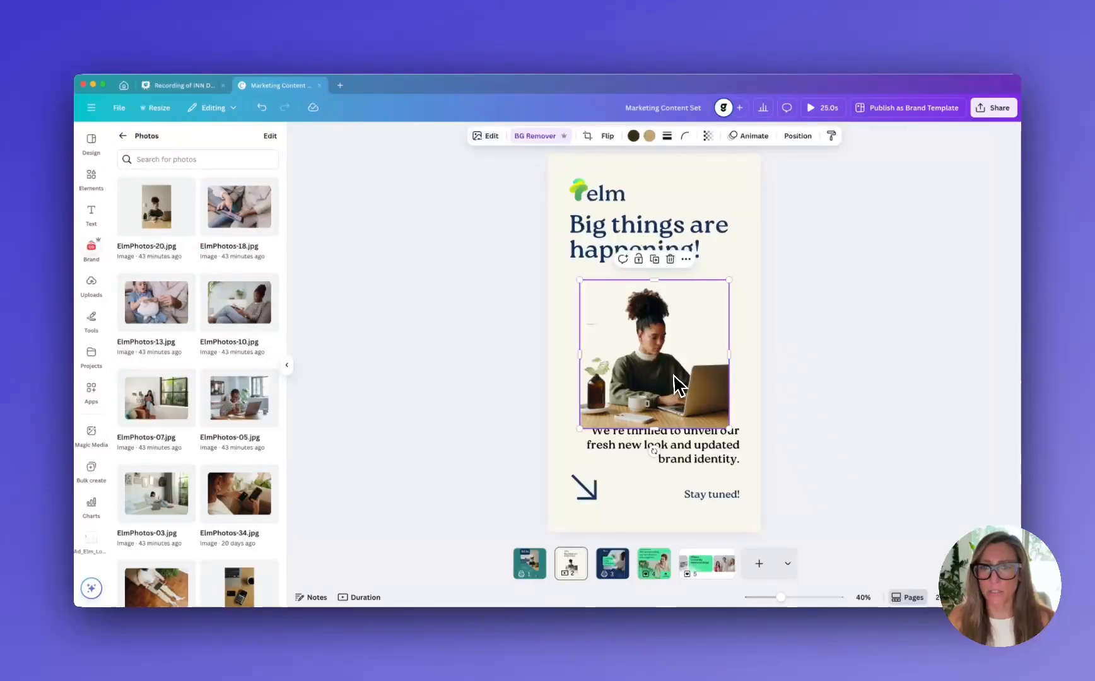
{"action": "left_click_drag", "start_coordinate": [673, 375], "coordinate": [639, 365]}
{"action": "left_click_drag", "start_coordinate": [695, 274], "coordinate": [775, 228]}
{"action": "left_click", "coordinate": [815, 443]}
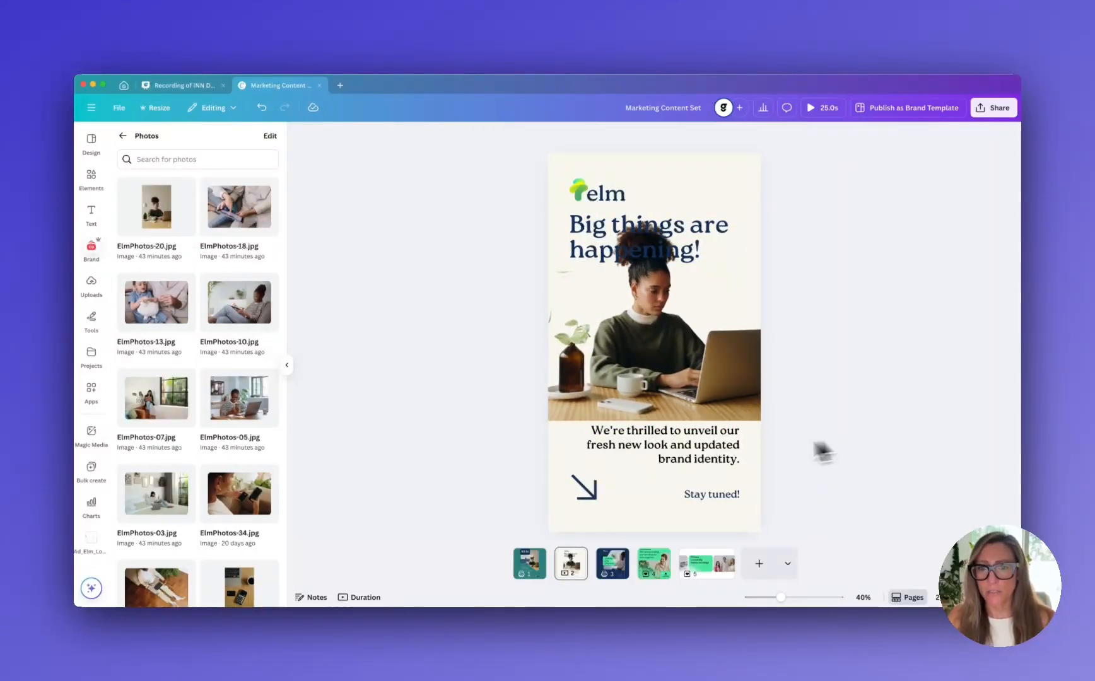
Shift the body text, arrow and "Stay tuned!" line lower on the page, and lower the photo to sit just above the text
{"action": "left_click_drag", "start_coordinate": [728, 449], "coordinate": [728, 468]}
{"action": "left_click", "coordinate": [589, 505]}
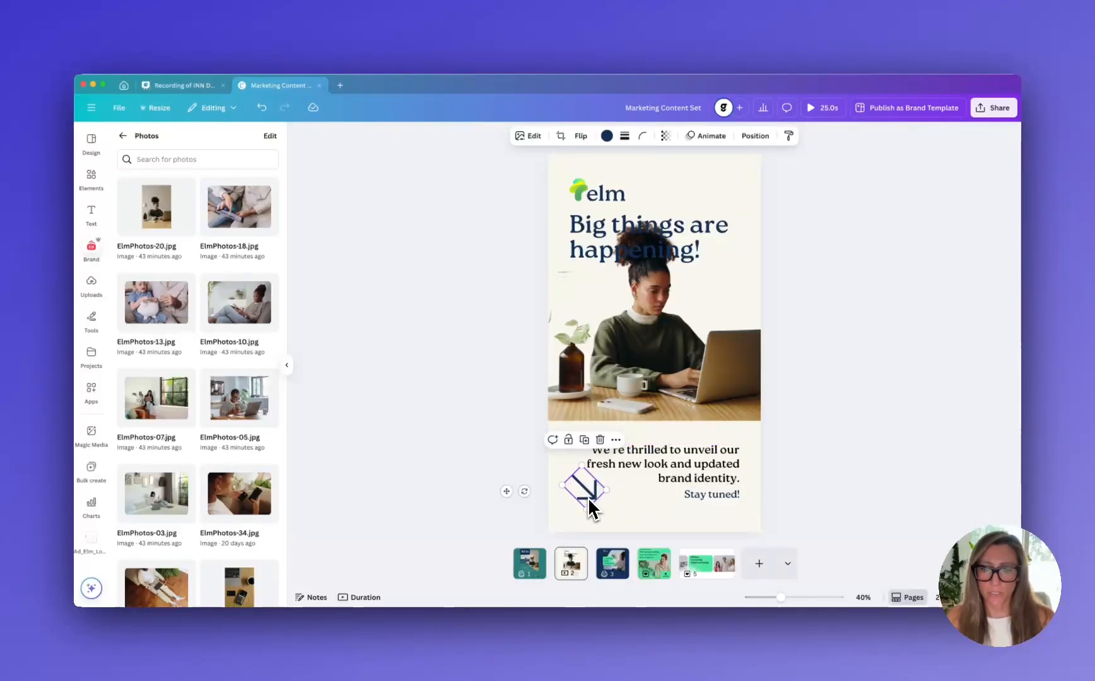
{"action": "left_click_drag", "start_coordinate": [590, 505], "coordinate": [582, 512]}
{"action": "left_click_drag", "start_coordinate": [713, 508], "coordinate": [716, 511]}
{"action": "left_click", "coordinate": [821, 416]}
{"action": "left_click_drag", "start_coordinate": [721, 405], "coordinate": [721, 421]}
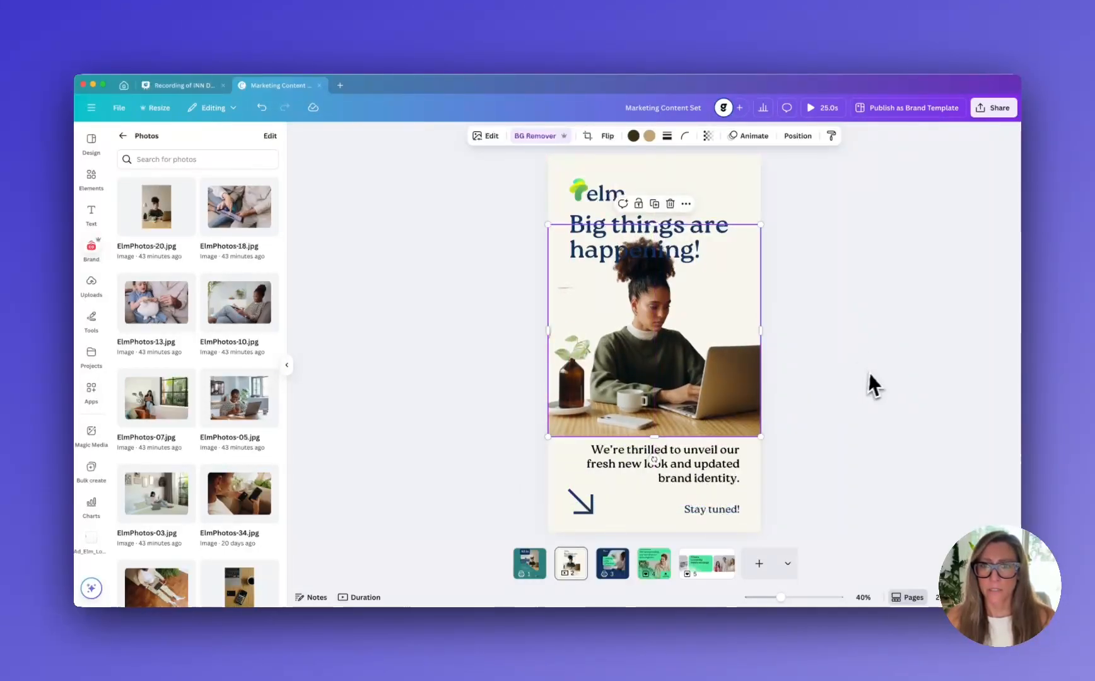
{"action": "left_click", "coordinate": [869, 372]}
Shrink the elm logo and the heading, reducing the heading to size 76.9, and move both up above the woman's hair
{"action": "left_click", "coordinate": [605, 192]}
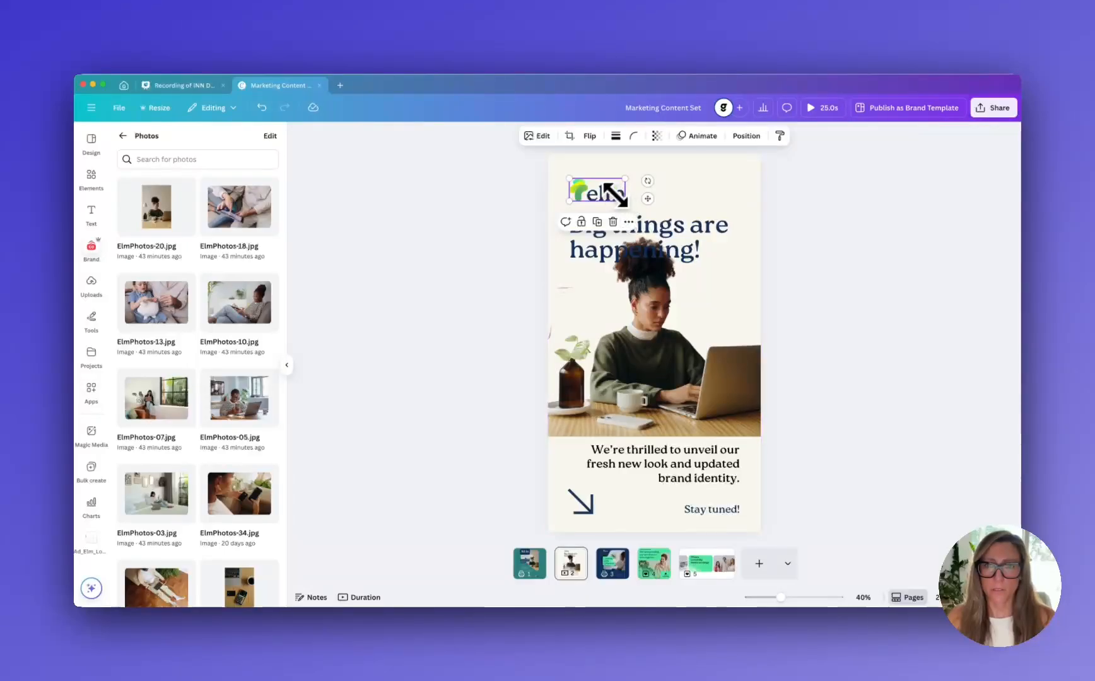
{"action": "mouse_move", "coordinate": [624, 200]}
{"action": "left_mouse_down"}
{"action": "mouse_move", "coordinate": [586, 176]}
{"action": "mouse_move", "coordinate": [613, 193]}
{"action": "left_mouse_up"}
{"action": "left_click", "coordinate": [611, 215]}
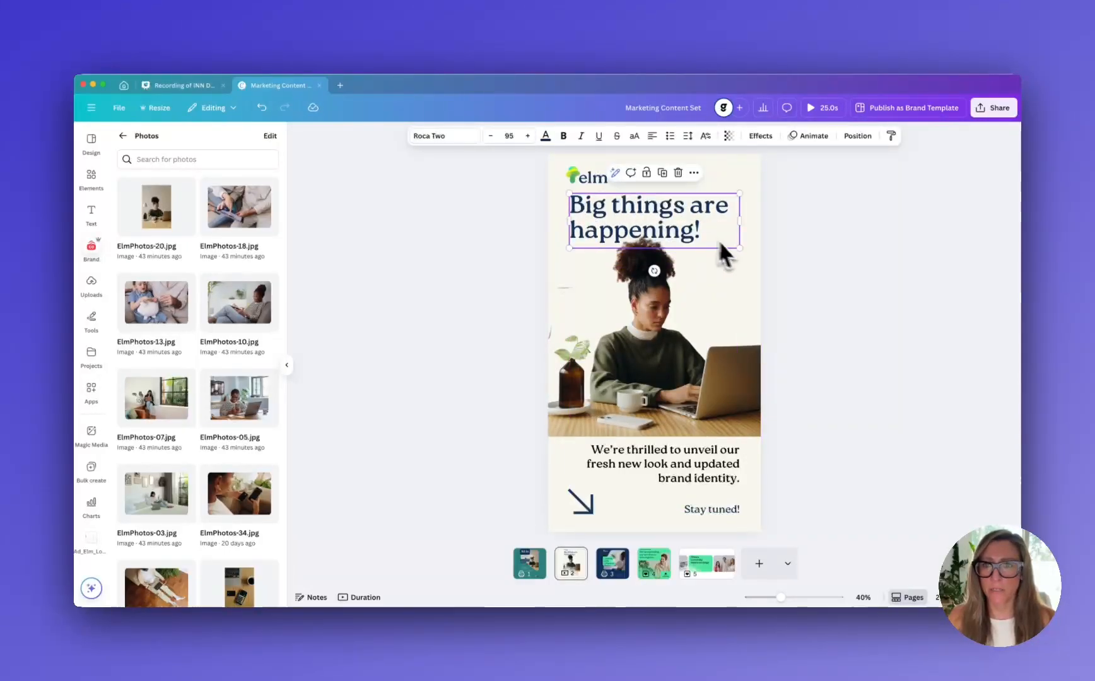
{"action": "left_click_drag", "start_coordinate": [735, 248], "coordinate": [699, 233]}
{"action": "double_click", "coordinate": [663, 224]}
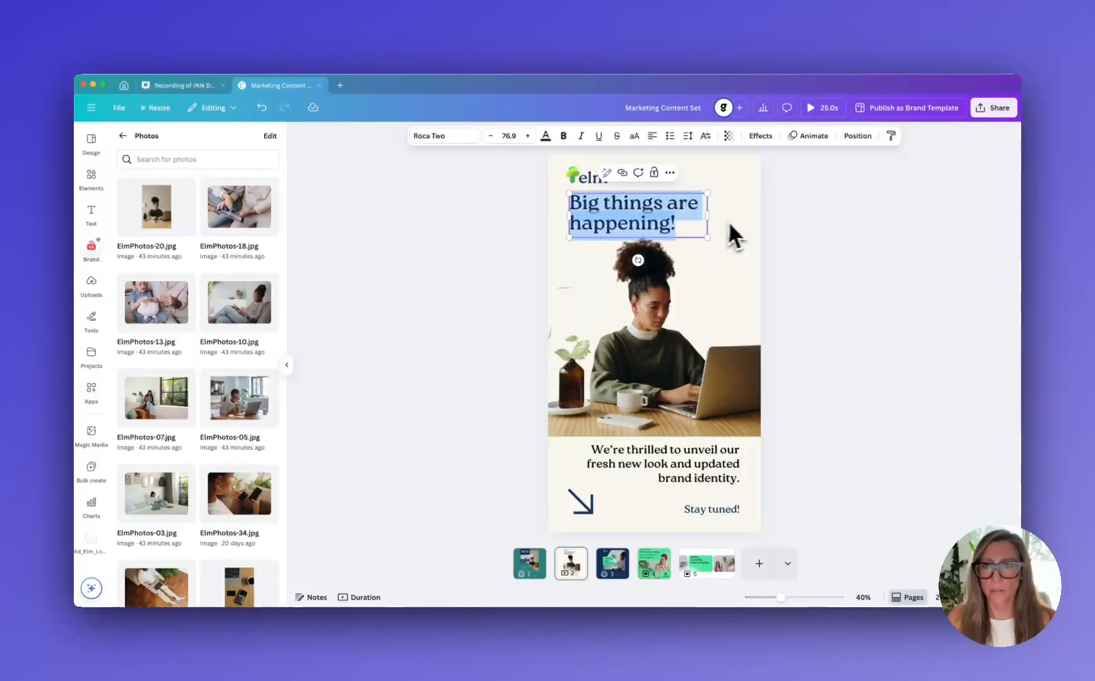
{"action": "left_click", "coordinate": [728, 221]}
{"action": "mouse_move", "coordinate": [627, 232]}
{"action": "left_mouse_down"}
{"action": "mouse_move", "coordinate": [659, 220]}
{"action": "mouse_move", "coordinate": [643, 220]}
{"action": "left_mouse_up"}
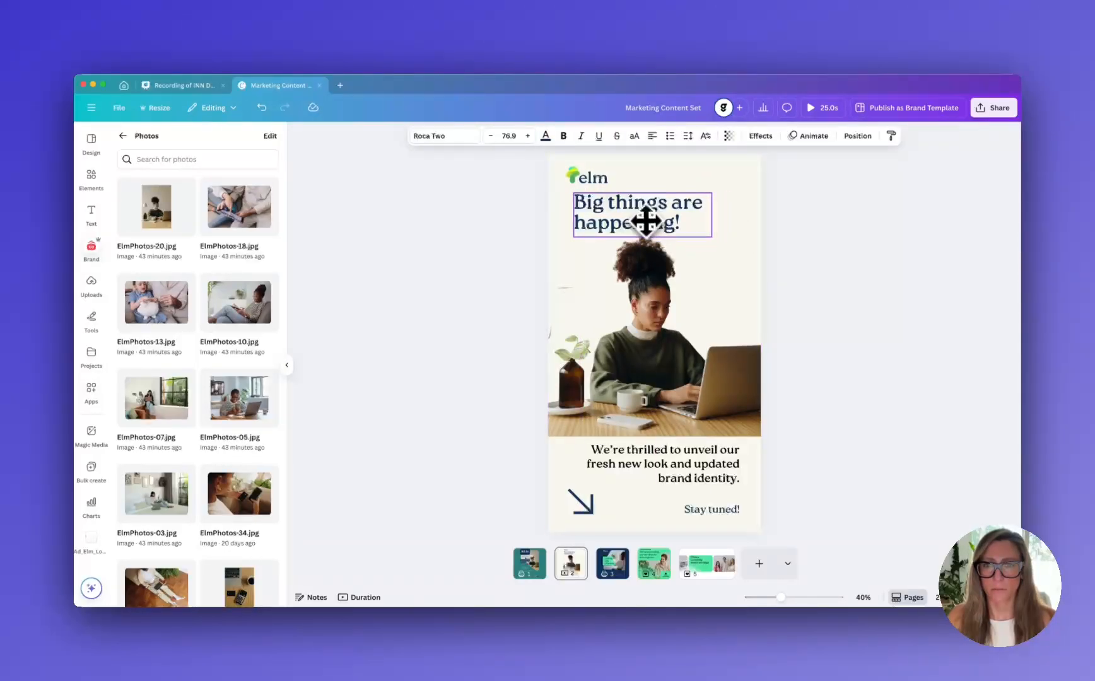
Crop the photo's top edge slightly so it starts just below the heading, keeping the full page width
{"action": "left_click", "coordinate": [747, 229]}
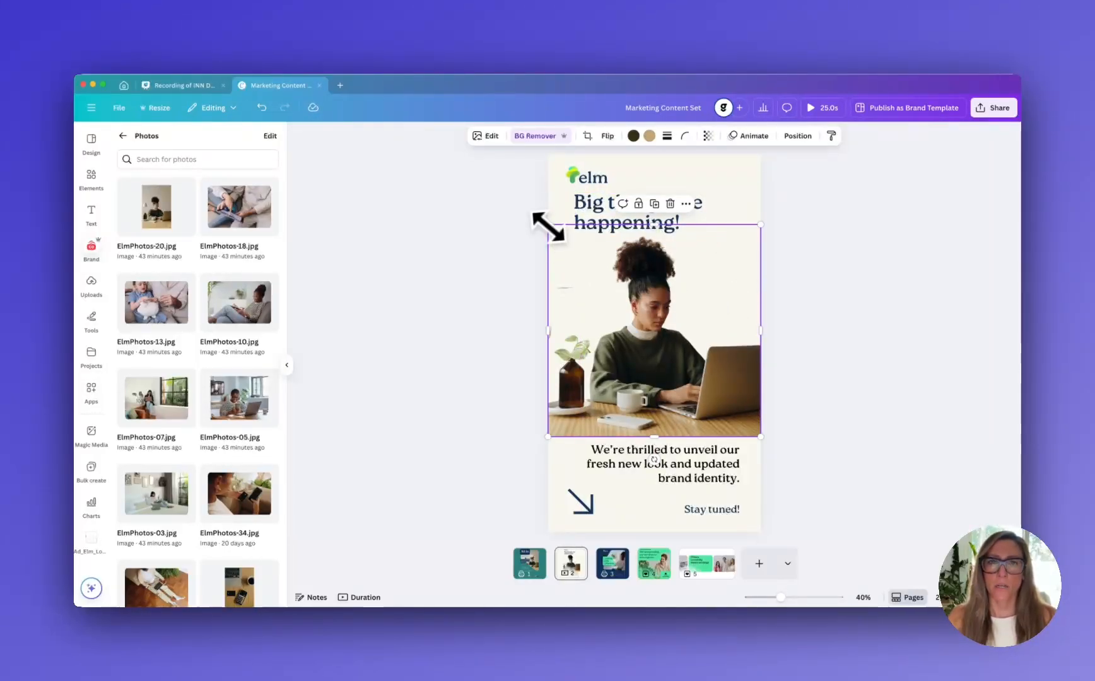
{"action": "left_click_drag", "start_coordinate": [548, 227], "coordinate": [555, 233]}
{"action": "left_click_drag", "start_coordinate": [554, 329], "coordinate": [543, 331]}
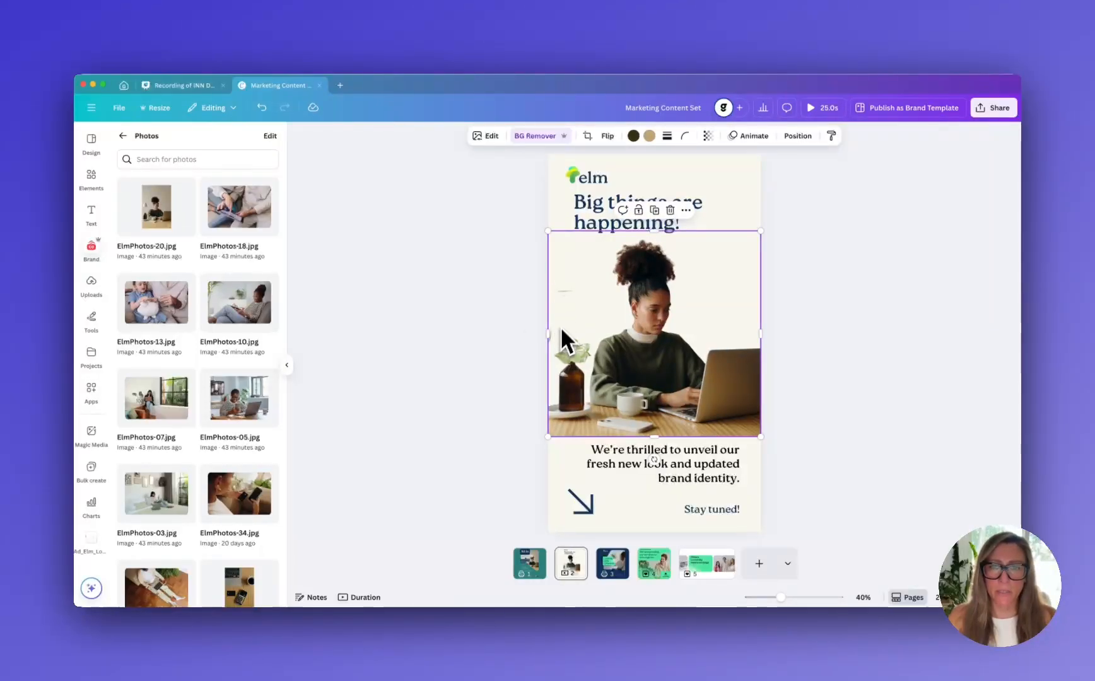
{"action": "left_click", "coordinate": [886, 337]}
Use Magic Eraser with brush size 40 to erase the stray marks above the plant in the photo
{"action": "left_click", "coordinate": [716, 372]}
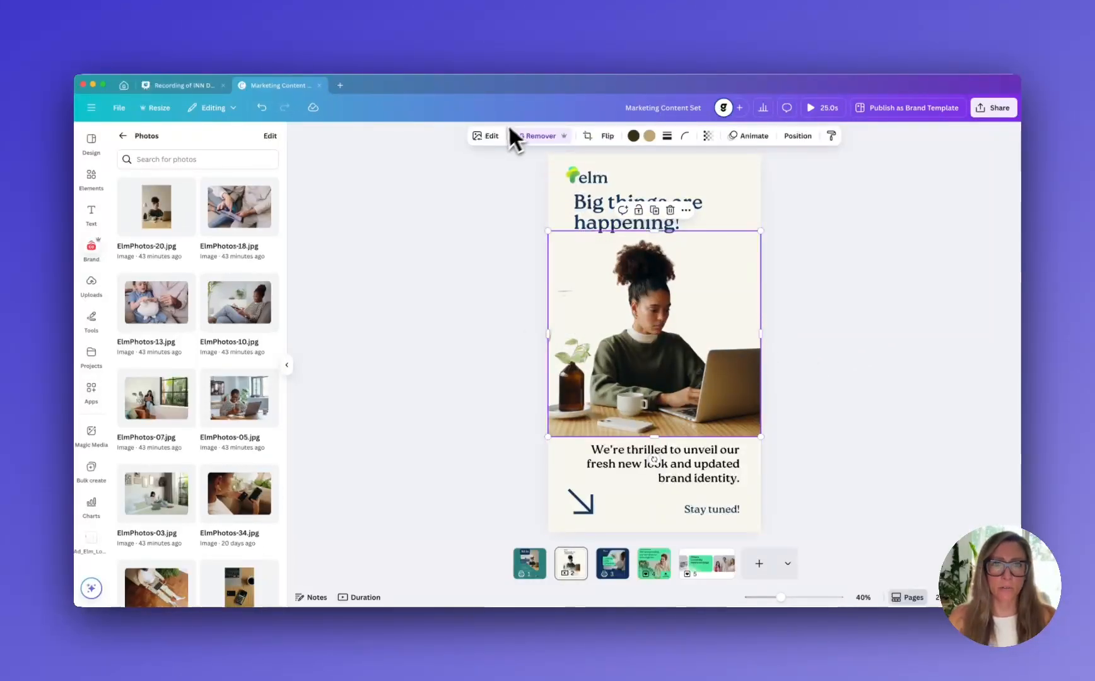
{"action": "left_click", "coordinate": [494, 136]}
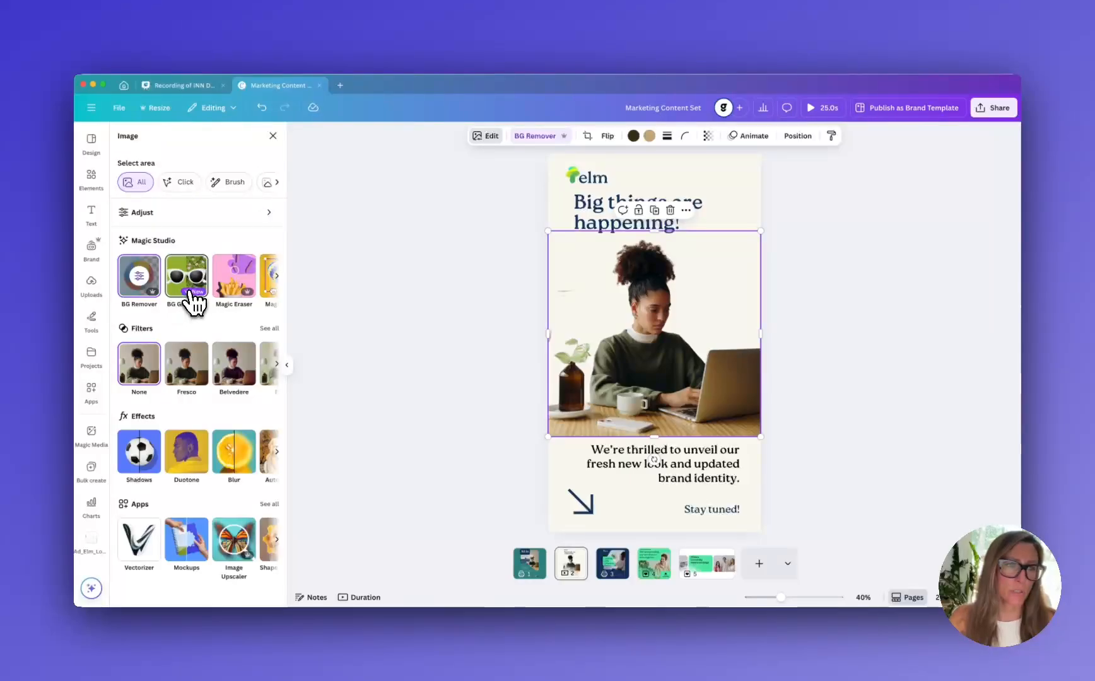
{"action": "scroll", "coordinate": [197, 303], "scroll_direction": "right", "scroll_amount": 2}
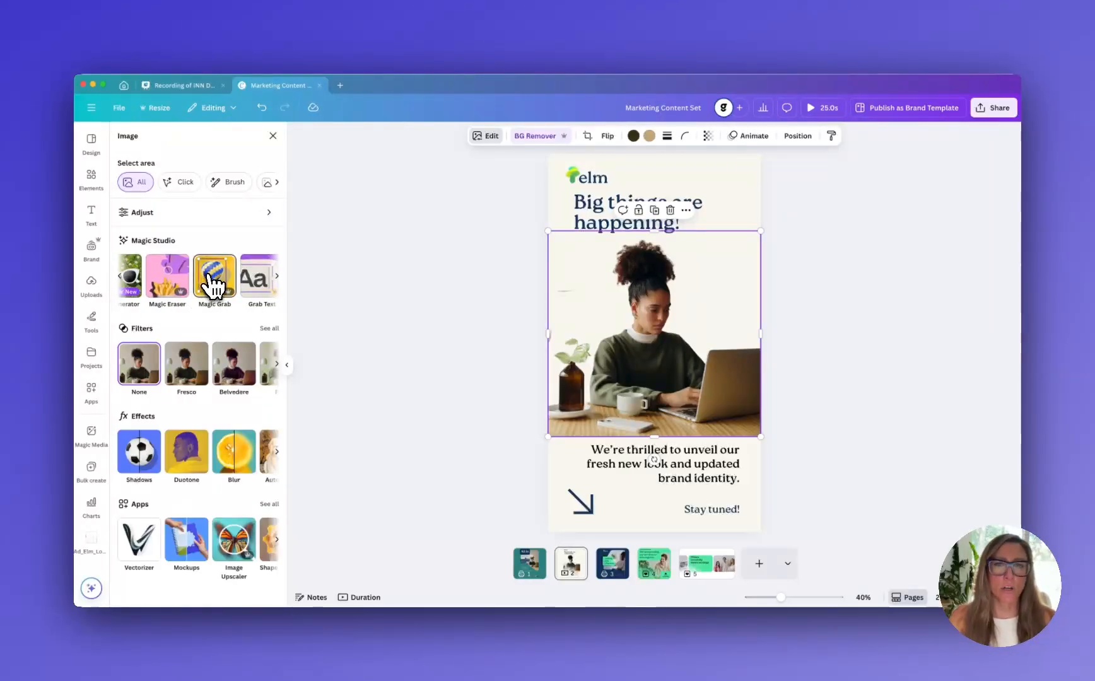
{"action": "left_click", "coordinate": [166, 289]}
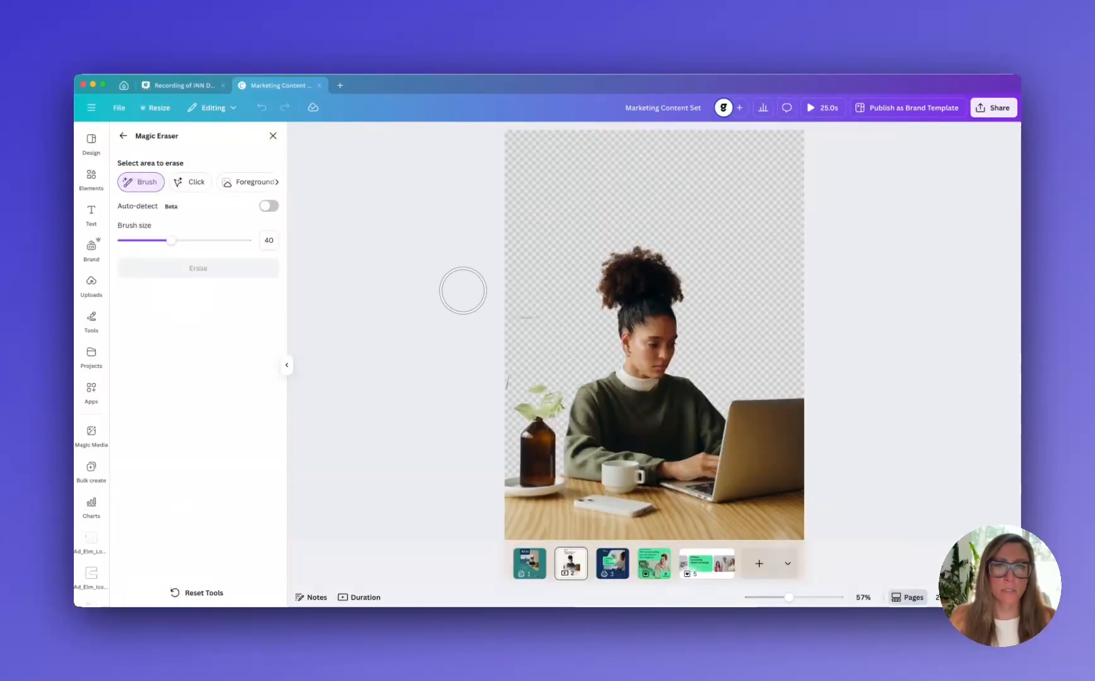
{"action": "mouse_move", "coordinate": [535, 323]}
{"action": "left_mouse_down"}
{"action": "mouse_move", "coordinate": [496, 322]}
{"action": "mouse_move", "coordinate": [498, 355]}
{"action": "left_mouse_up"}
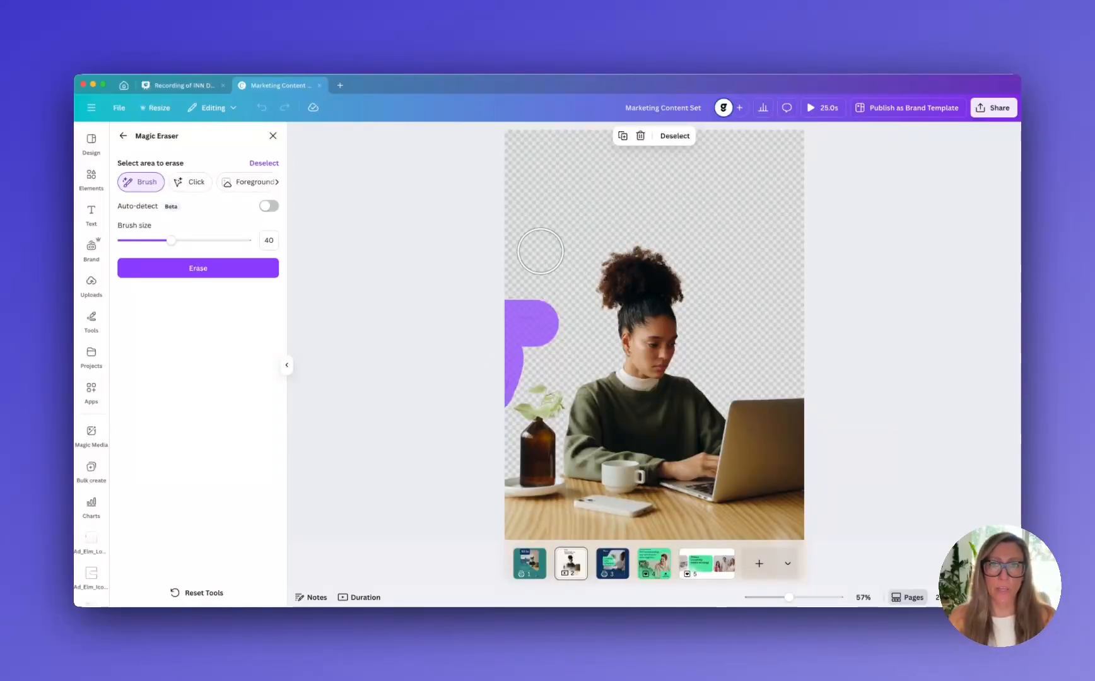
{"action": "left_click", "coordinate": [159, 272]}
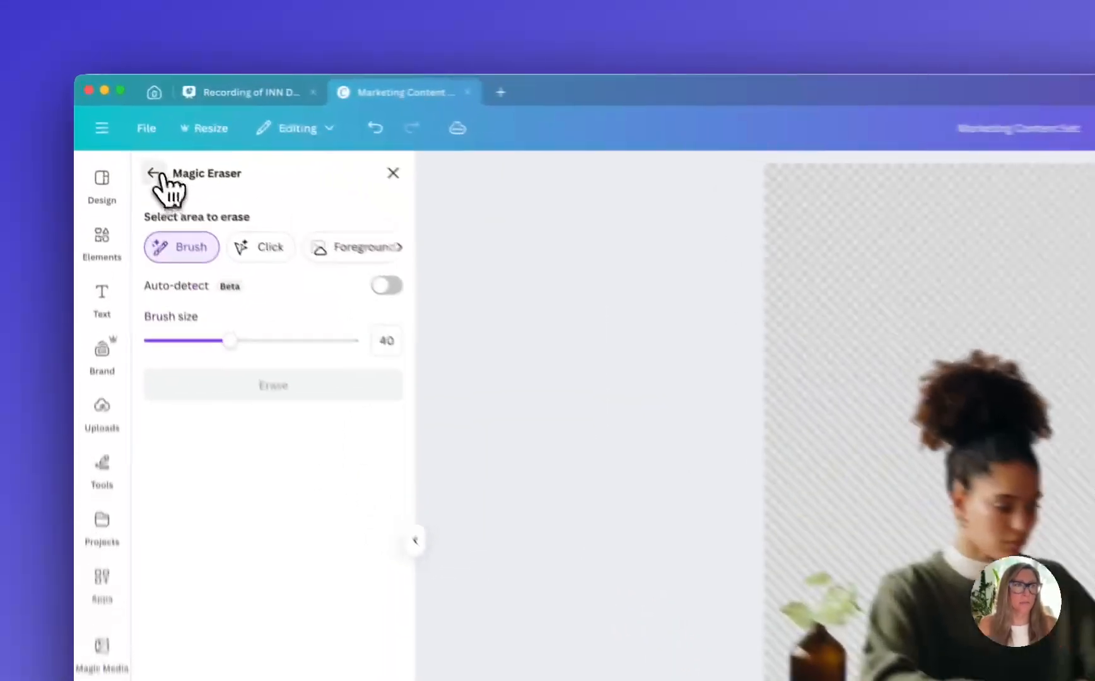
{"action": "left_click", "coordinate": [123, 136]}
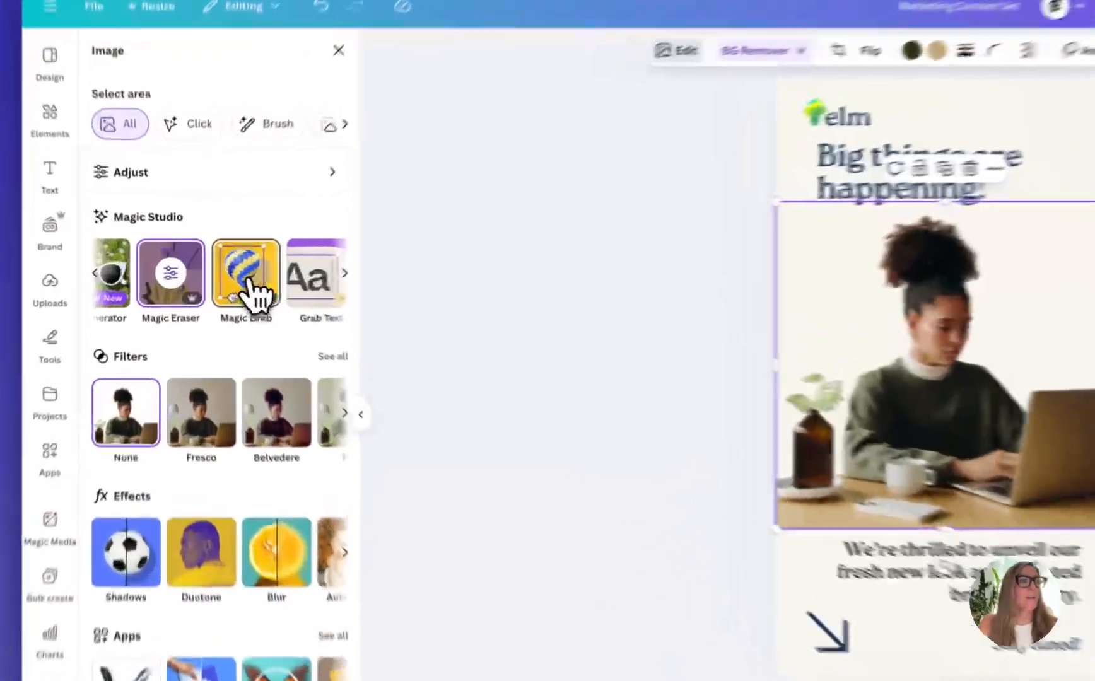
Separate the white phone on the desk from the photo with Magic Grab
{"action": "left_click", "coordinate": [214, 278]}
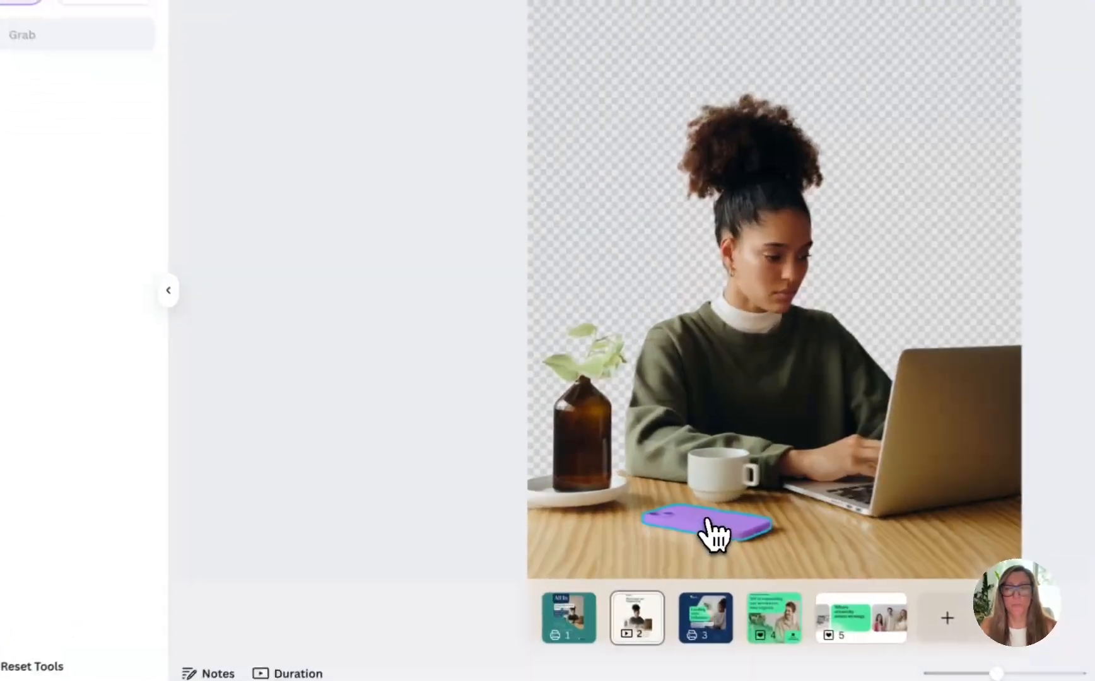
{"action": "left_click", "coordinate": [619, 512]}
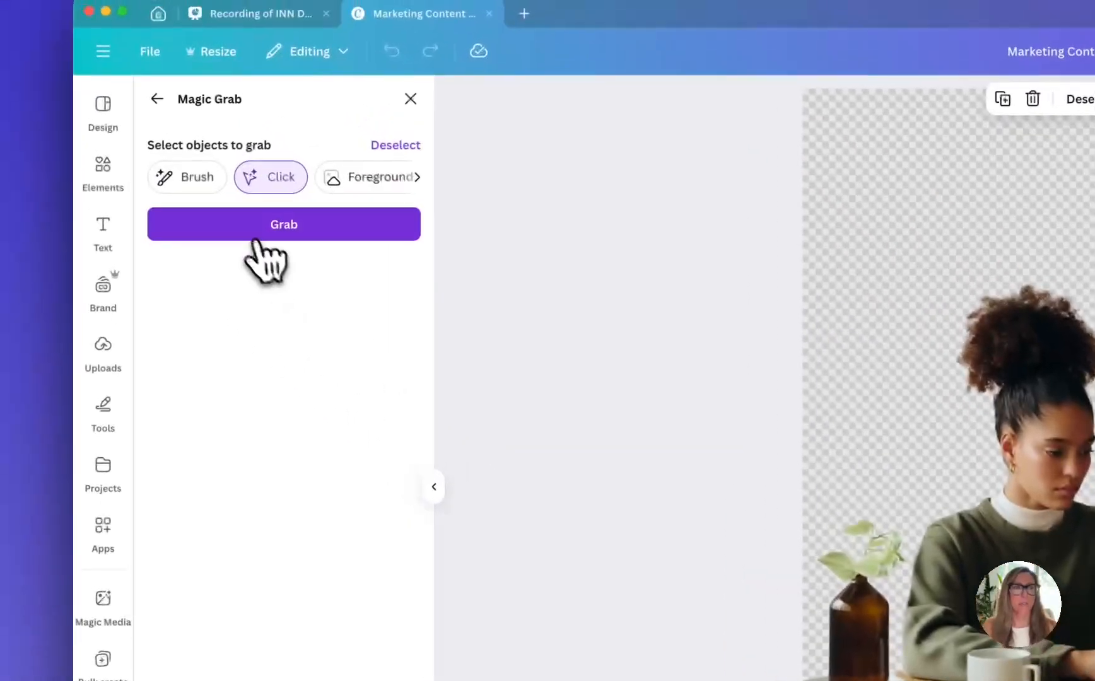
{"action": "left_click", "coordinate": [252, 230]}
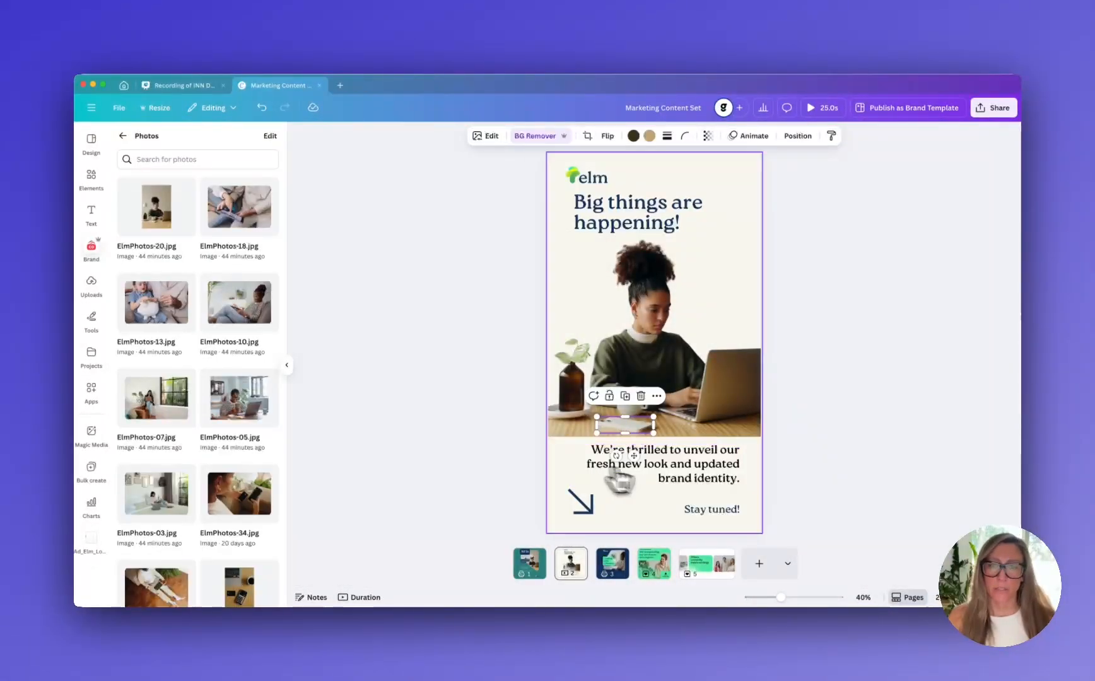
Position the grabbed phone over the photo's bottom edge, enlarge it slightly and move the body text a little lower
{"action": "left_click_drag", "start_coordinate": [616, 481], "coordinate": [627, 438]}
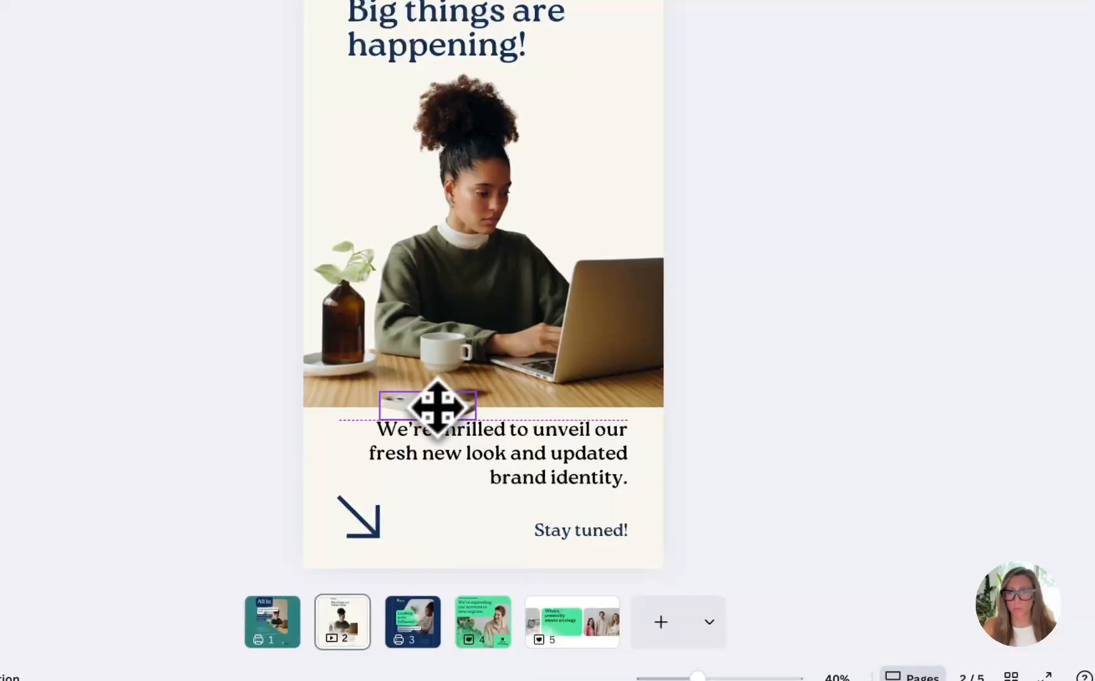
{"action": "left_click_drag", "start_coordinate": [437, 408], "coordinate": [440, 403]}
{"action": "left_click_drag", "start_coordinate": [562, 481], "coordinate": [557, 477]}
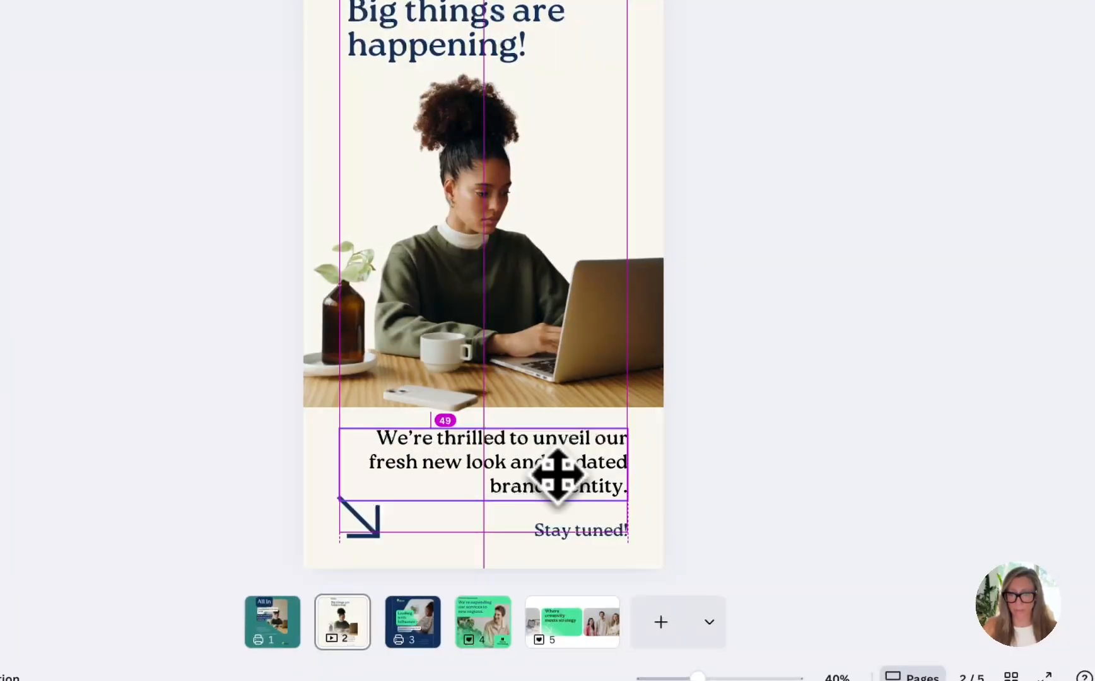
{"action": "left_click", "coordinate": [744, 490]}
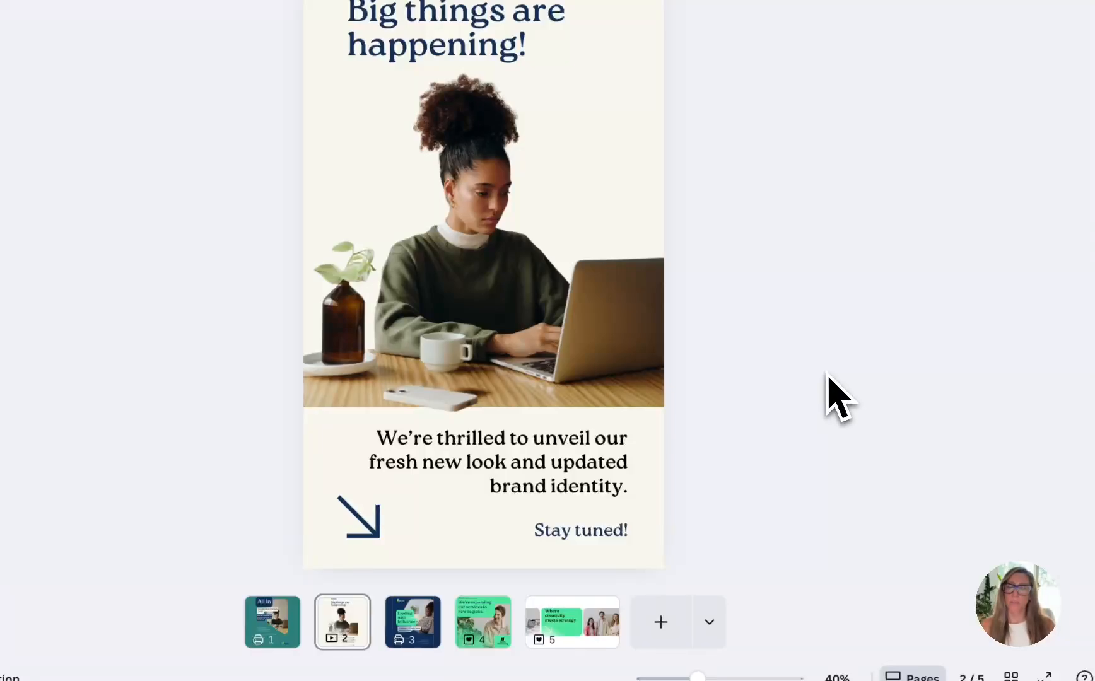
{"action": "left_click", "coordinate": [445, 404]}
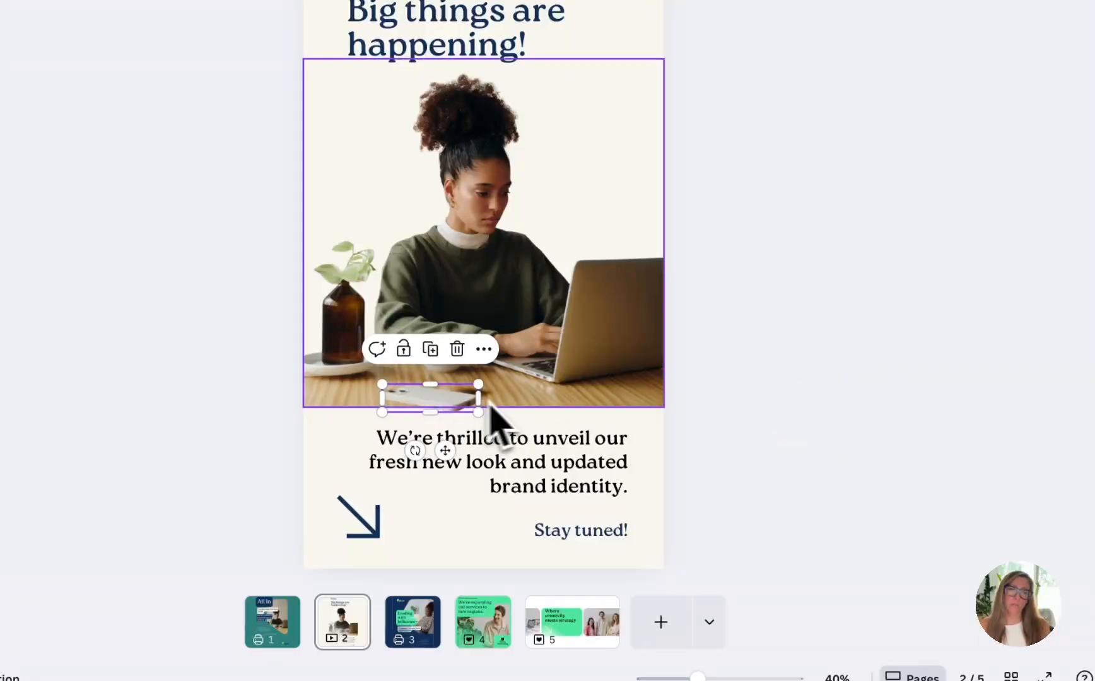
{"action": "mouse_move", "coordinate": [478, 411]}
{"action": "left_mouse_down"}
{"action": "mouse_move", "coordinate": [518, 422]}
{"action": "mouse_move", "coordinate": [467, 410]}
{"action": "mouse_move", "coordinate": [478, 418]}
{"action": "left_mouse_up"}
{"action": "left_click", "coordinate": [723, 407]}
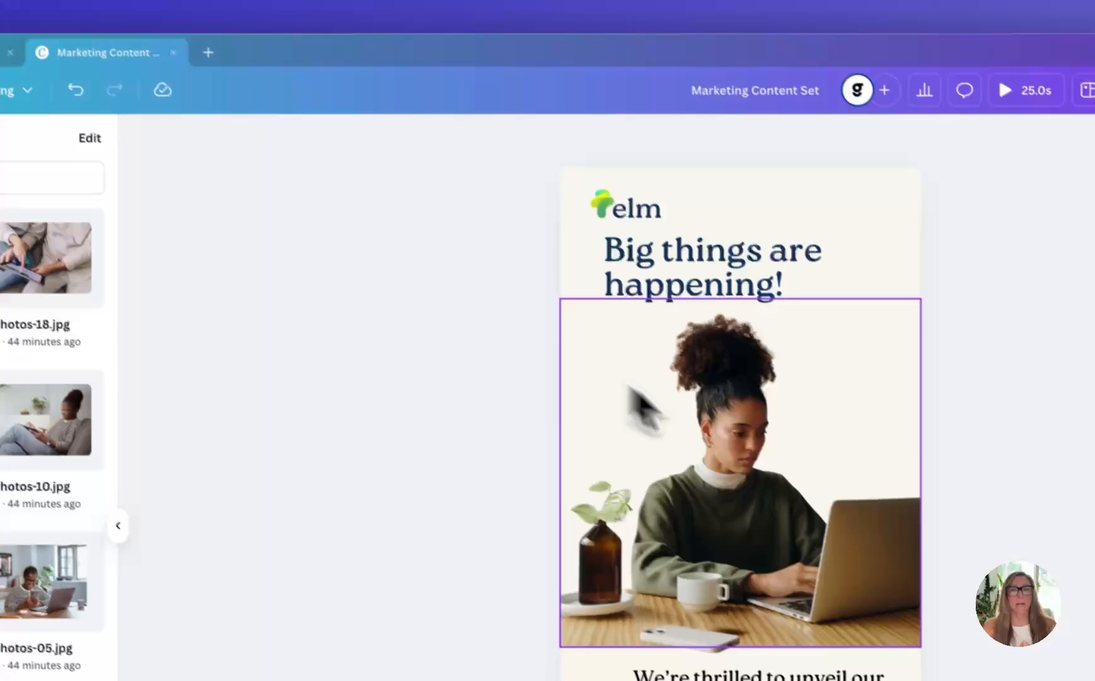
{"action": "left_click", "coordinate": [468, 203]}
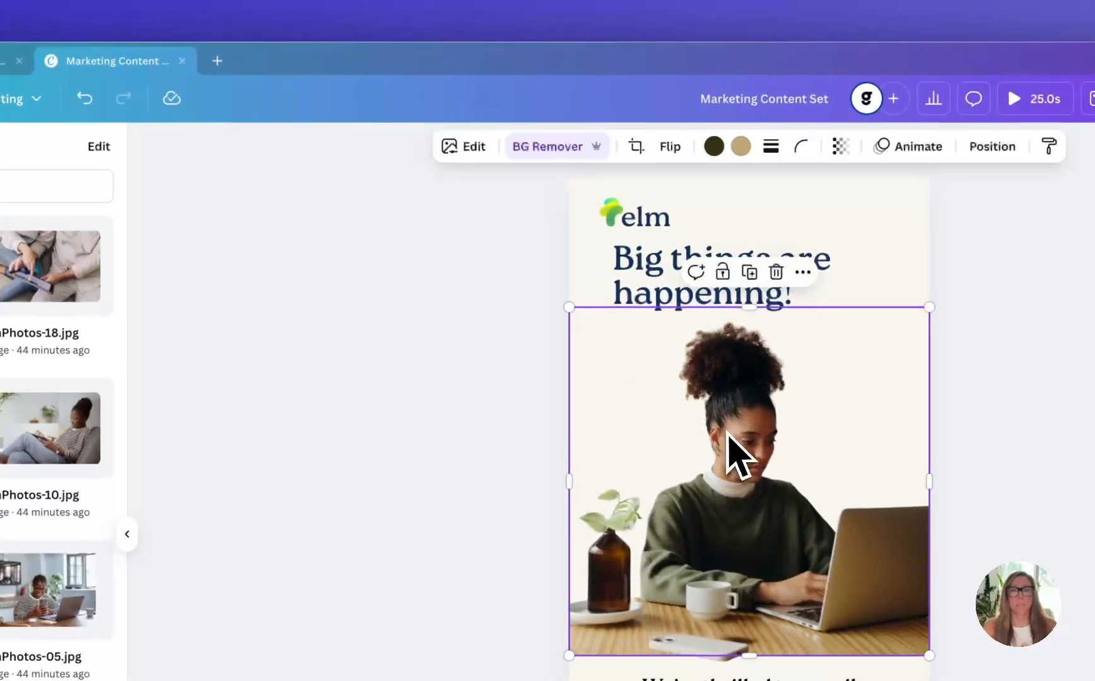
{"action": "left_click", "coordinate": [472, 146]}
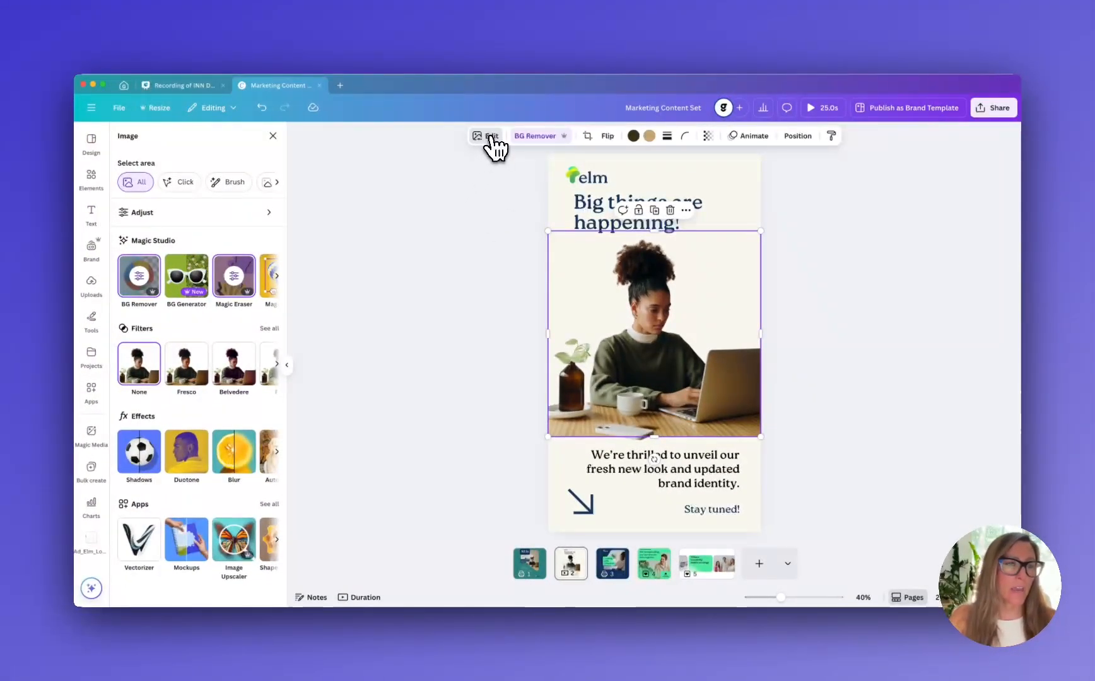
{"action": "left_click", "coordinate": [276, 276]}
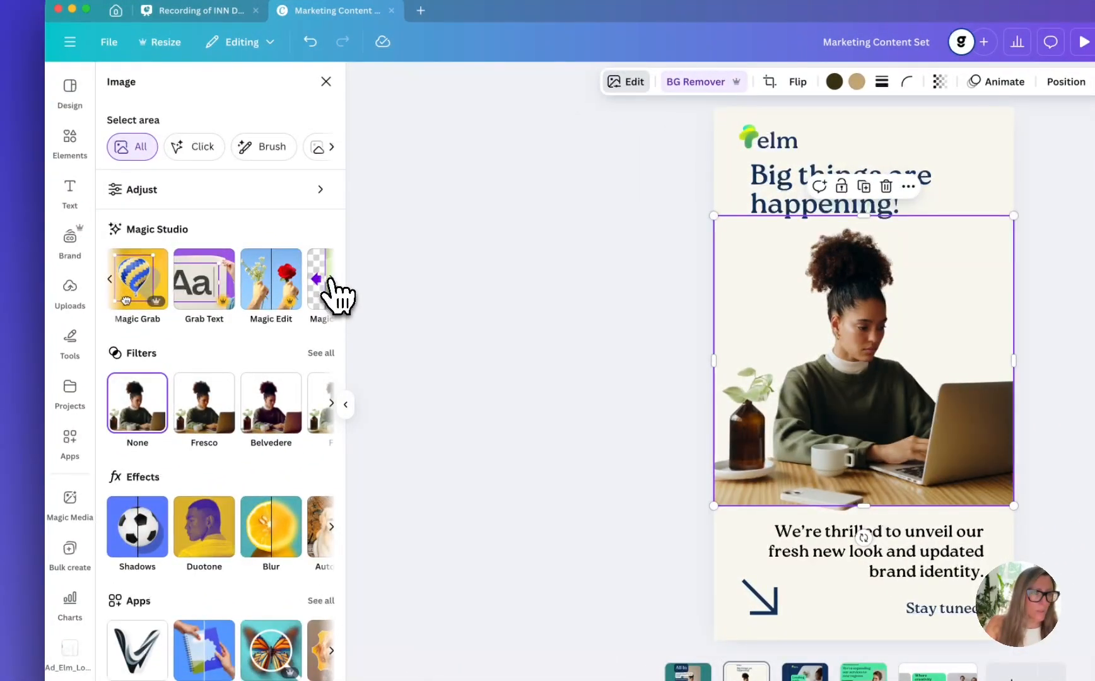
{"action": "left_click", "coordinate": [332, 281]}
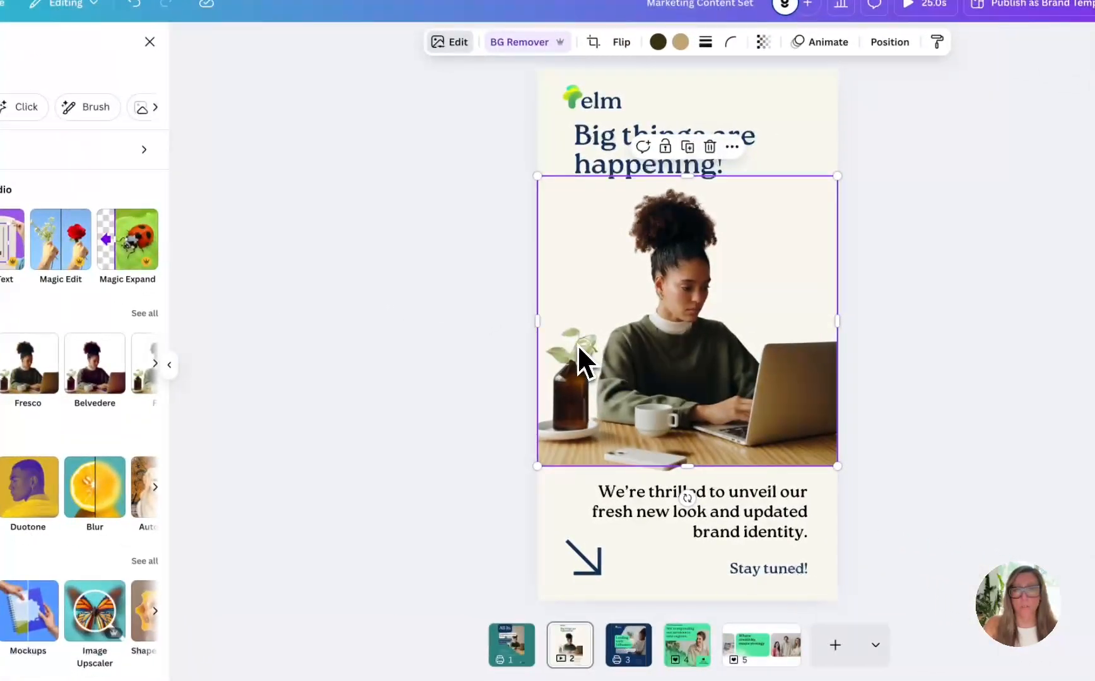
{"action": "double_click", "coordinate": [755, 384]}
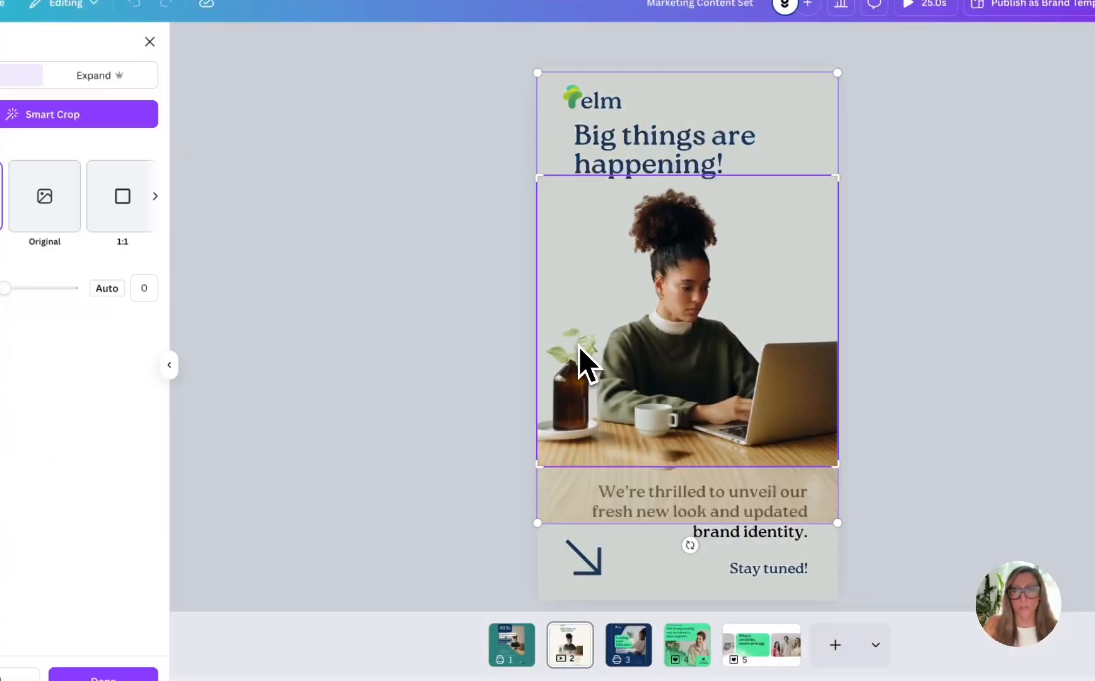
{"action": "left_click", "coordinate": [616, 452]}
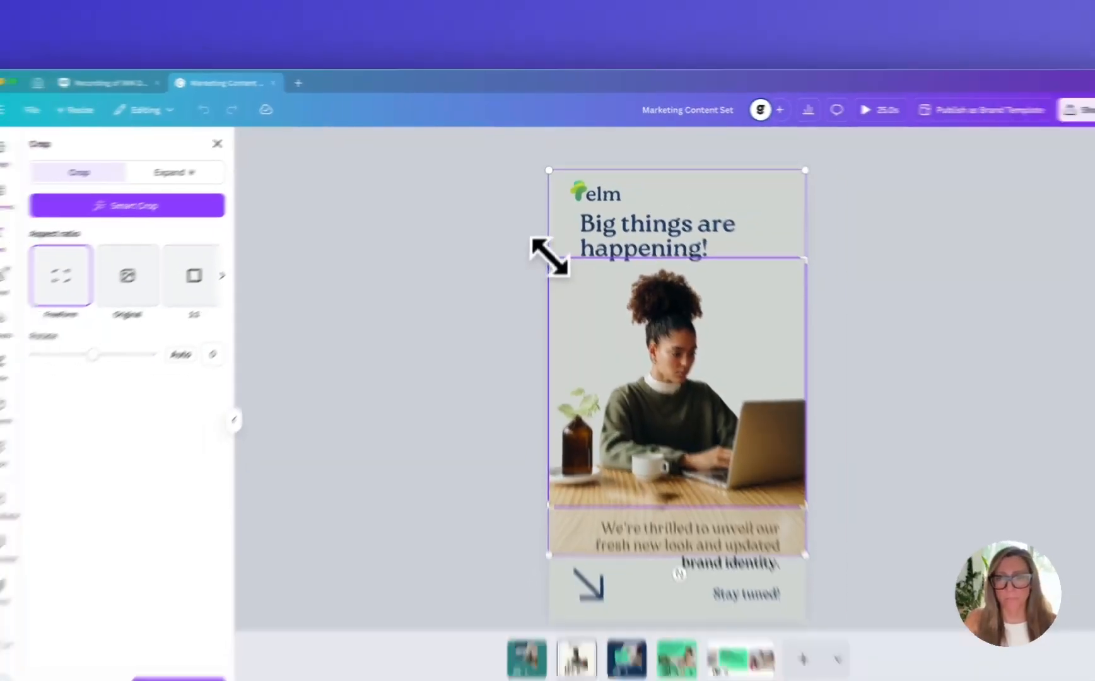
{"action": "left_click_drag", "start_coordinate": [539, 196], "coordinate": [609, 271]}
{"action": "left_click", "coordinate": [822, 288]}
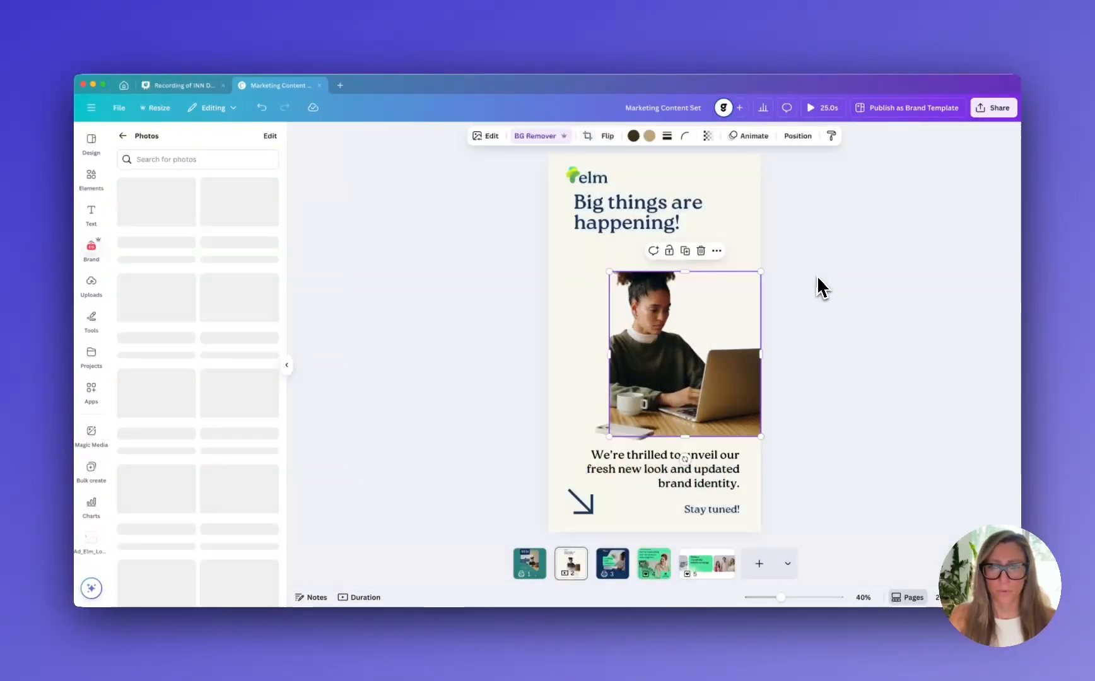
{"action": "key", "text": "super+z"}
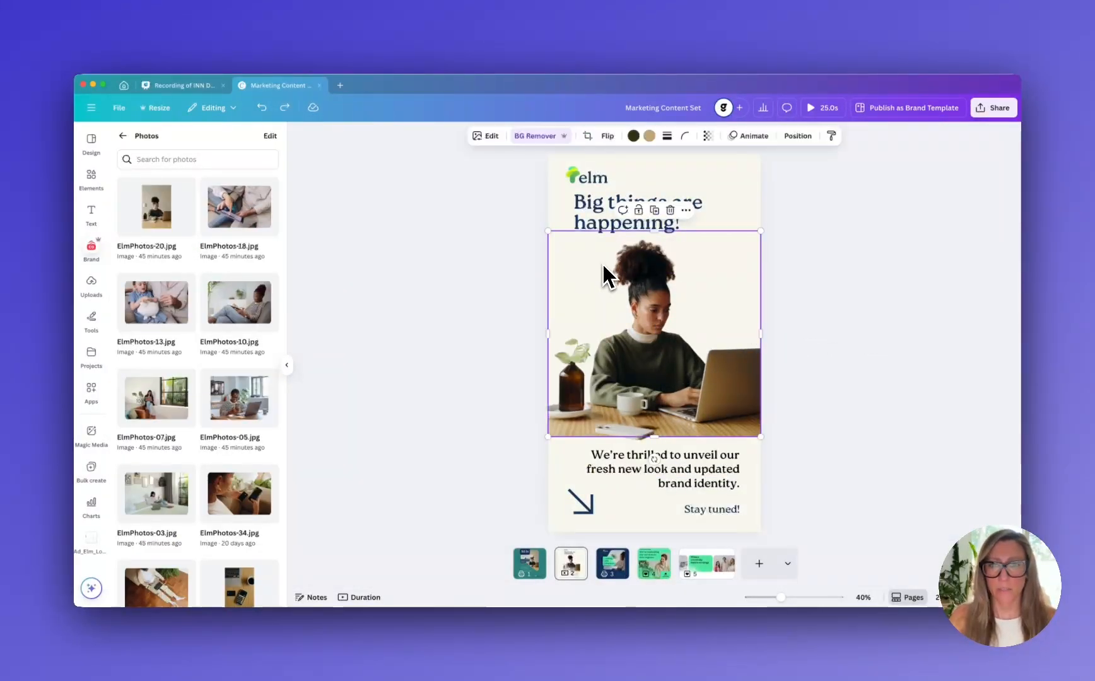
Scale the photo down toward its lower-right corner and extend its crop upward to just below the heading
{"action": "left_click_drag", "start_coordinate": [549, 234], "coordinate": [604, 284]}
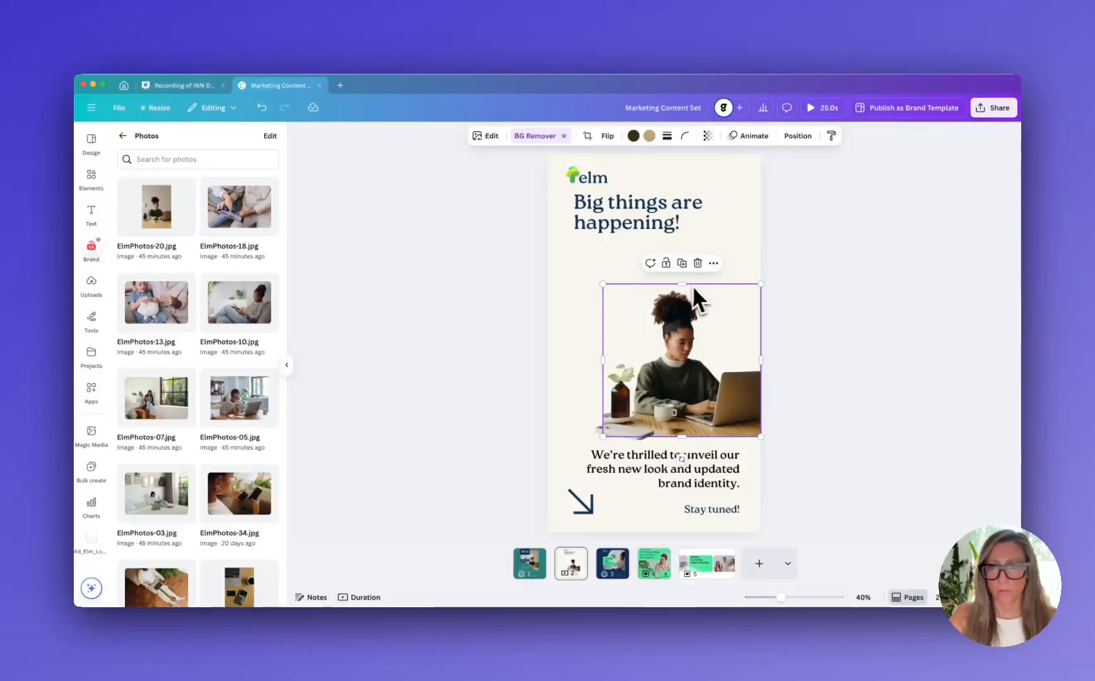
{"action": "left_click_drag", "start_coordinate": [681, 237], "coordinate": [681, 231]}
{"action": "left_click", "coordinate": [794, 340]}
{"action": "left_click", "coordinate": [618, 406]}
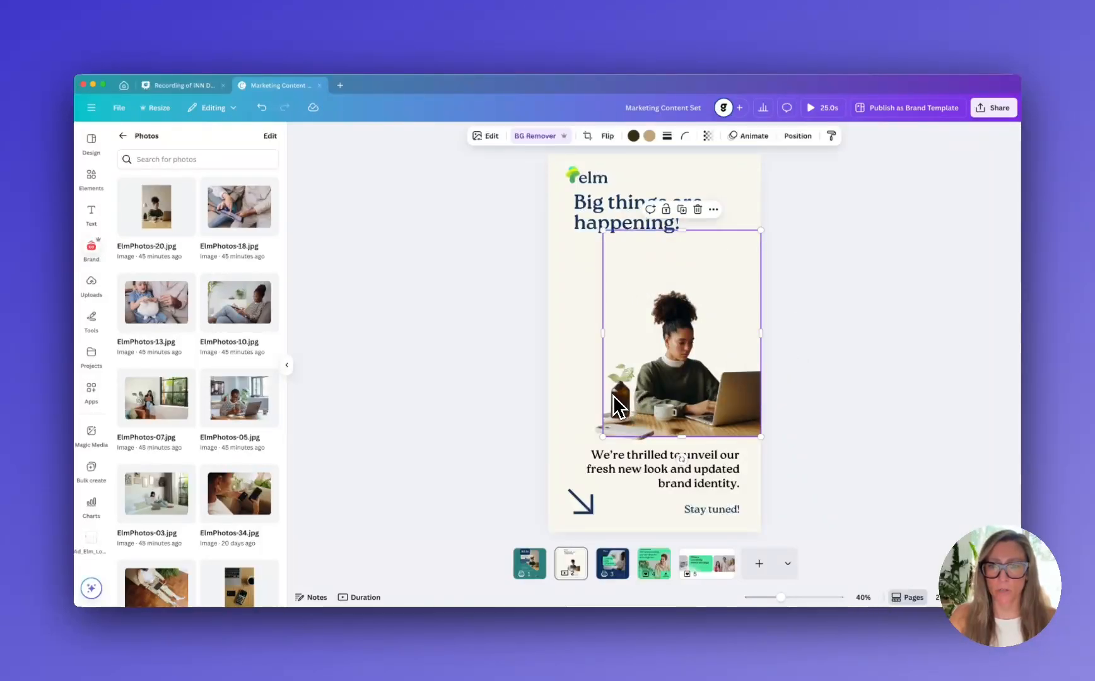
{"action": "left_click_drag", "start_coordinate": [604, 336], "coordinate": [544, 337]}
{"action": "key", "text": "super+z"}
{"action": "key", "text": "super+z"}
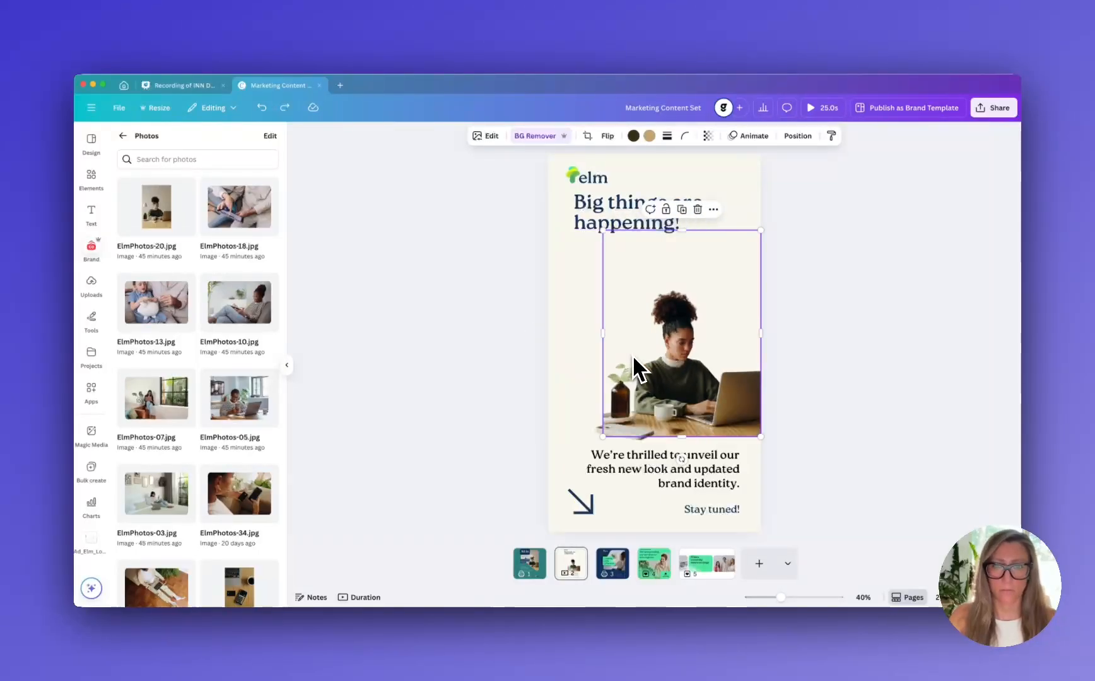
Undo the photo's last crop change and set a freeform Magic Expand area that extends the photo to the page's left edge
{"action": "key", "text": "super+z"}
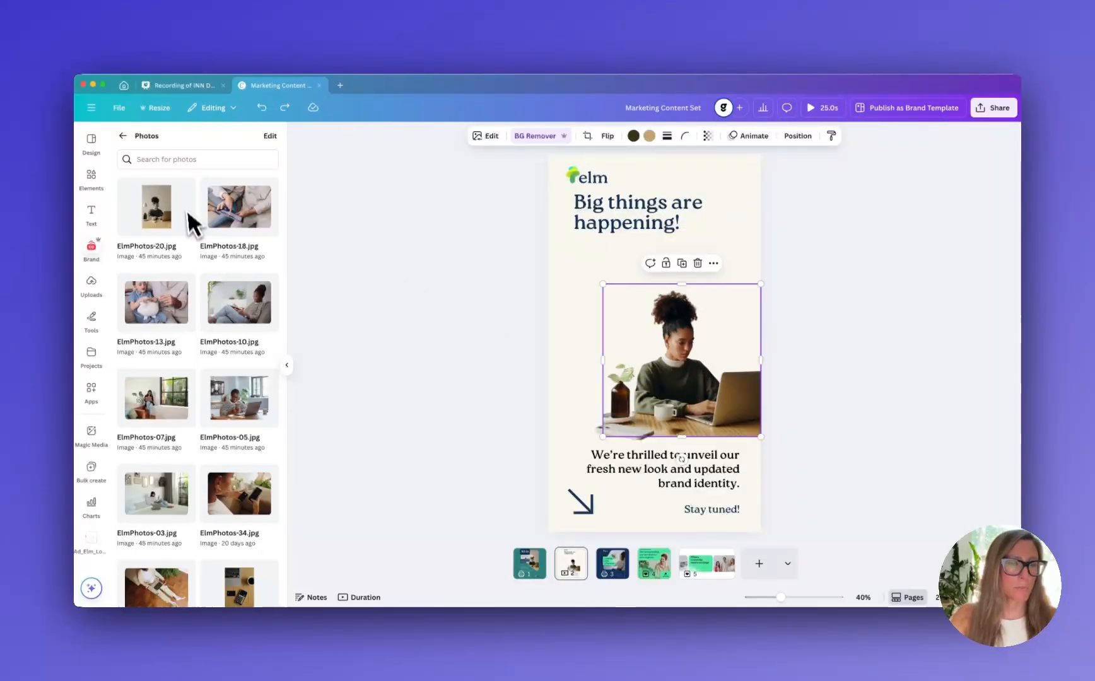
{"action": "left_click", "coordinate": [485, 136]}
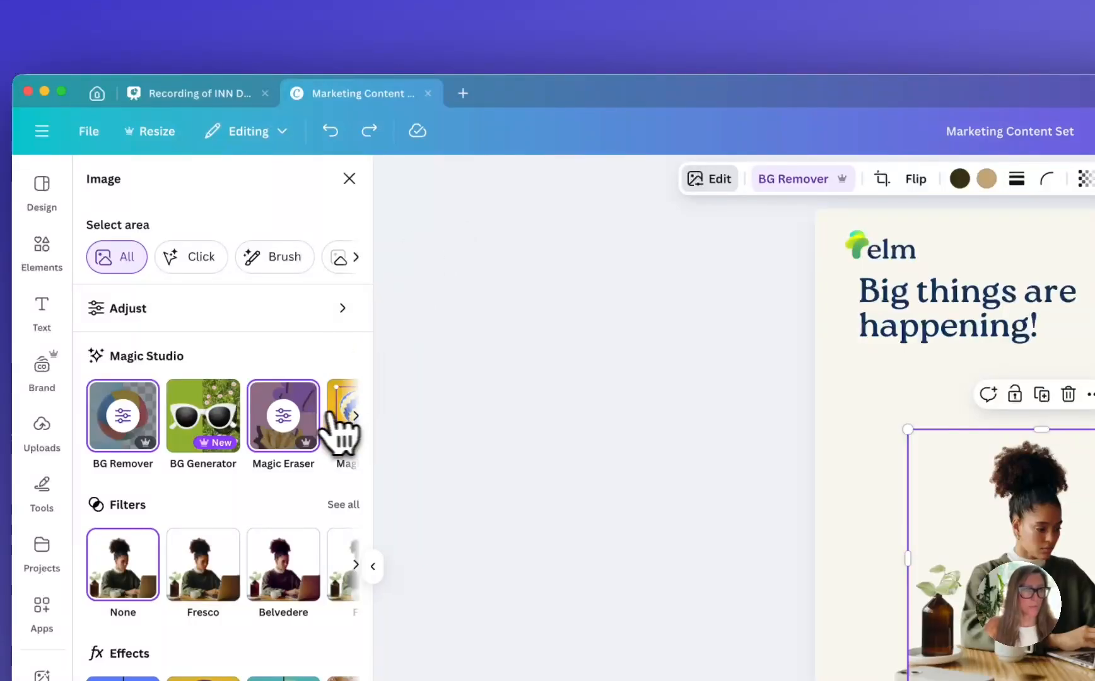
{"action": "left_click", "coordinate": [357, 415]}
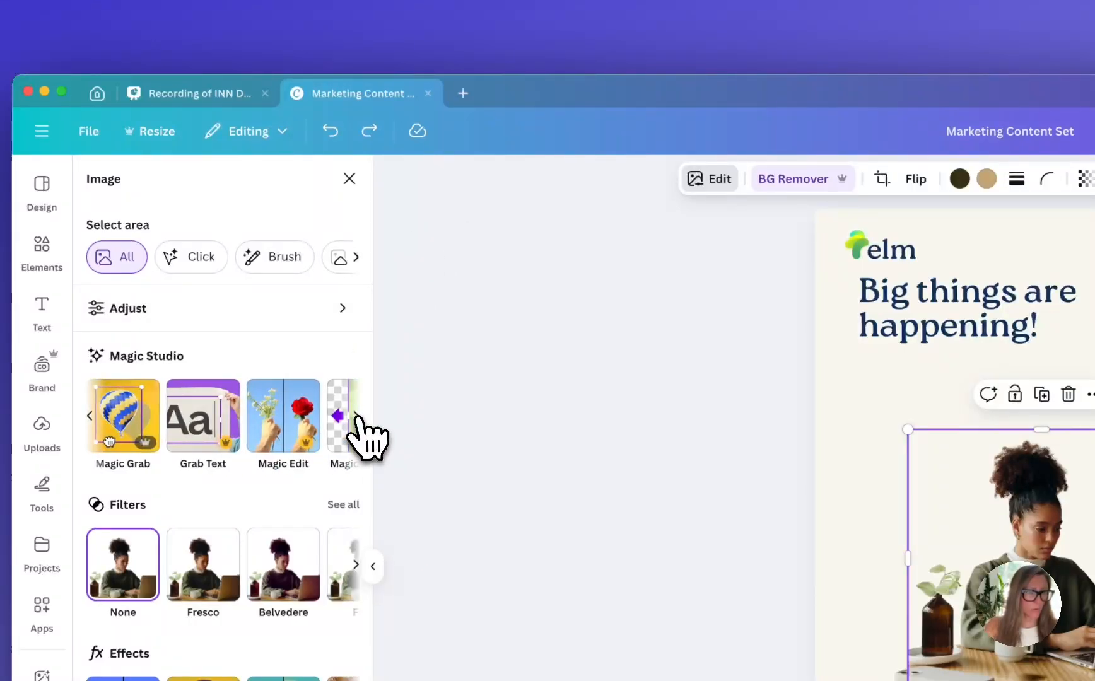
{"action": "left_click", "coordinate": [355, 416]}
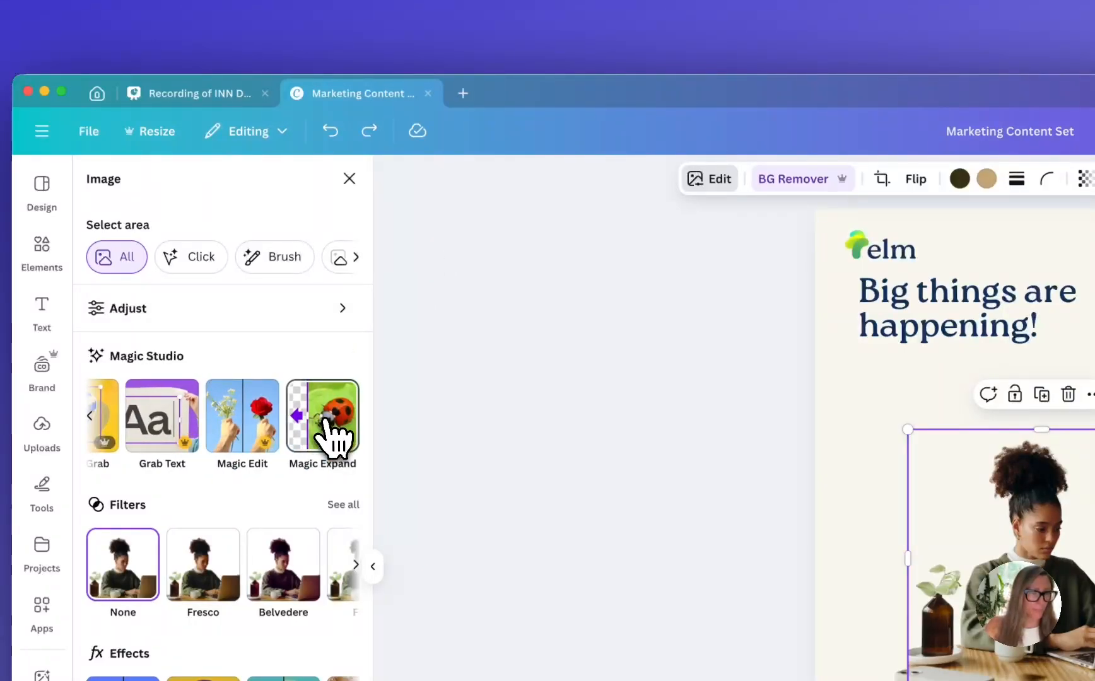
{"action": "left_click", "coordinate": [332, 435]}
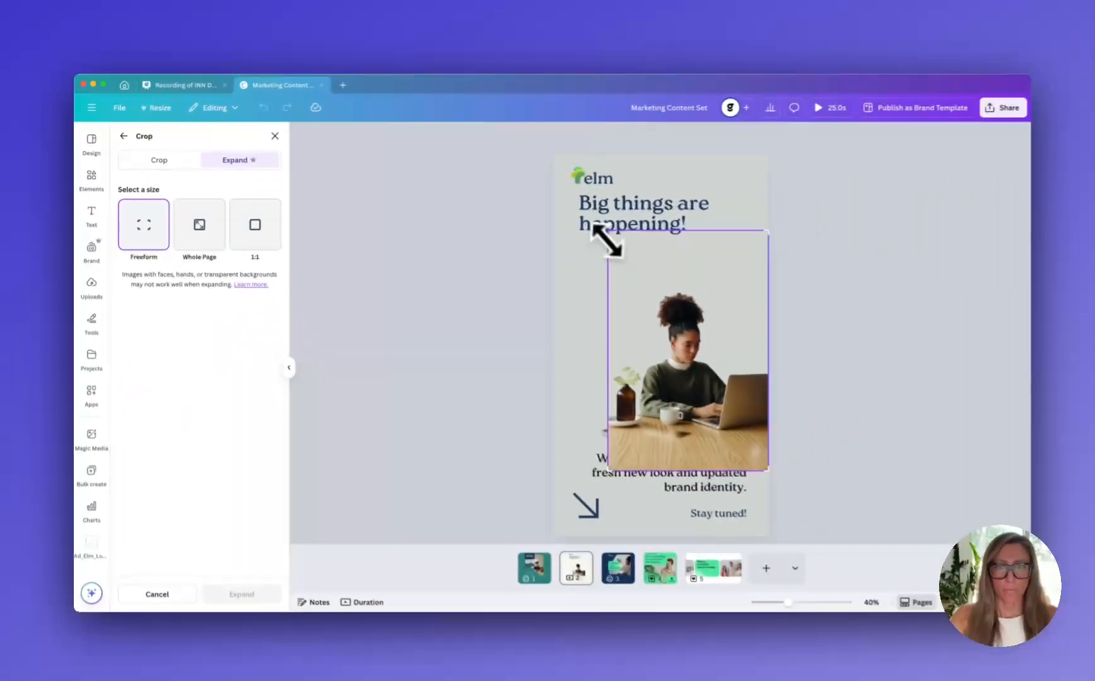
{"action": "left_click_drag", "start_coordinate": [890, 304], "coordinate": [811, 290]}
{"action": "left_click_drag", "start_coordinate": [553, 228], "coordinate": [547, 227]}
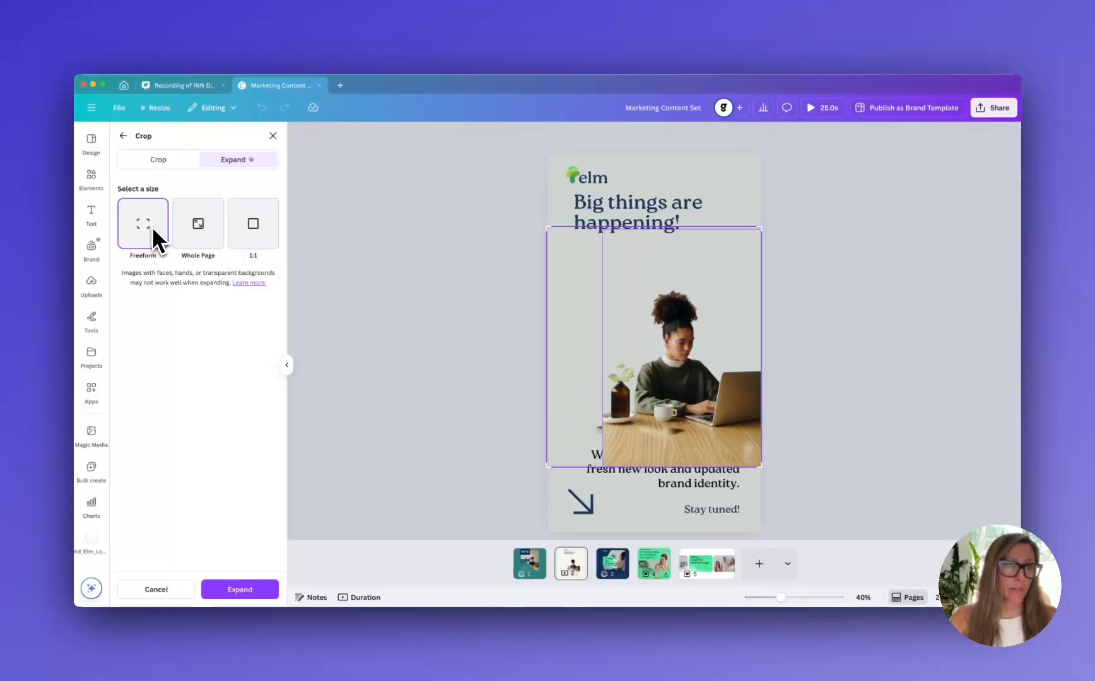
{"action": "left_click_drag", "start_coordinate": [544, 229], "coordinate": [545, 271]}
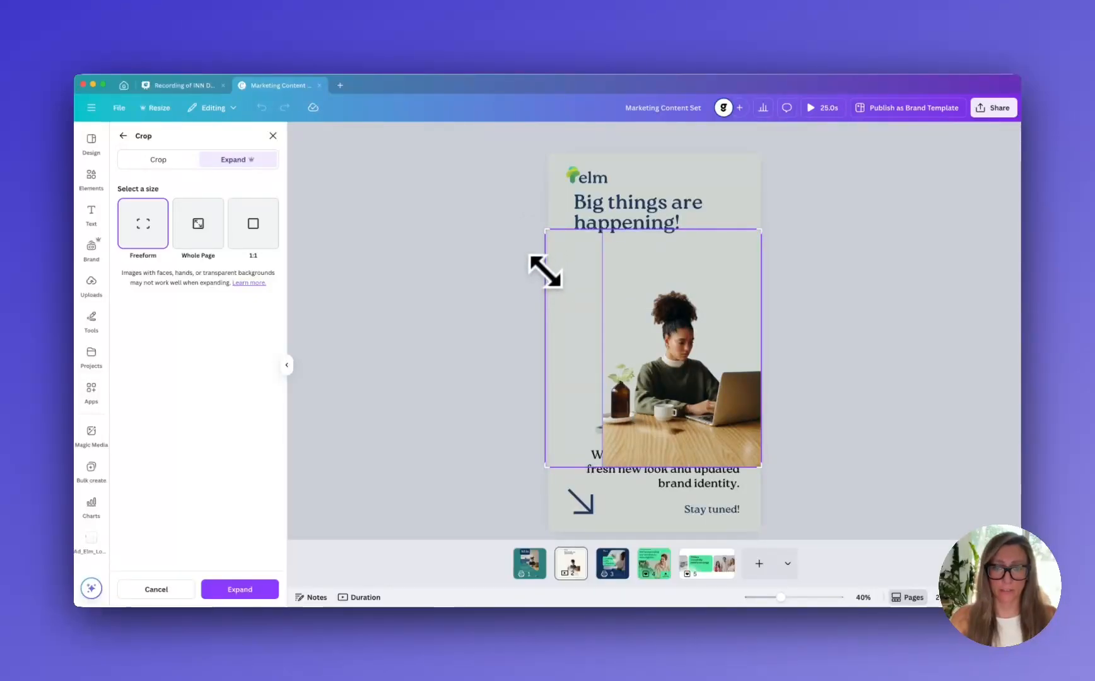
Generate the Magic Expand results and apply the version with a white-potted plant added on the desk
{"action": "left_click", "coordinate": [227, 590]}
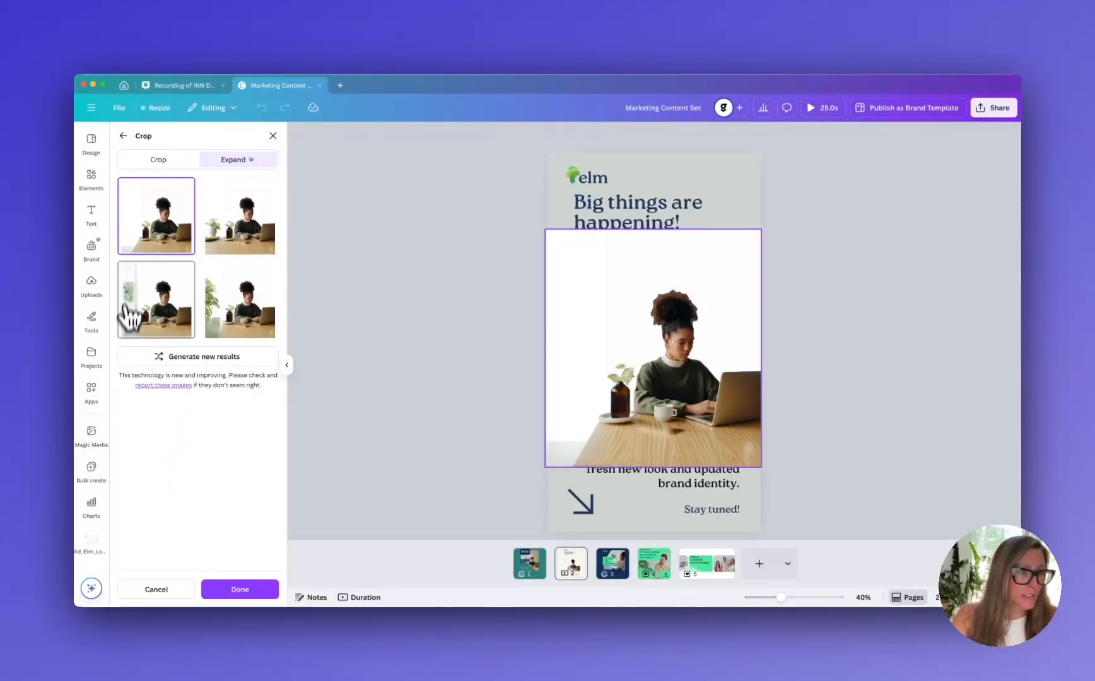
{"action": "left_click", "coordinate": [242, 228]}
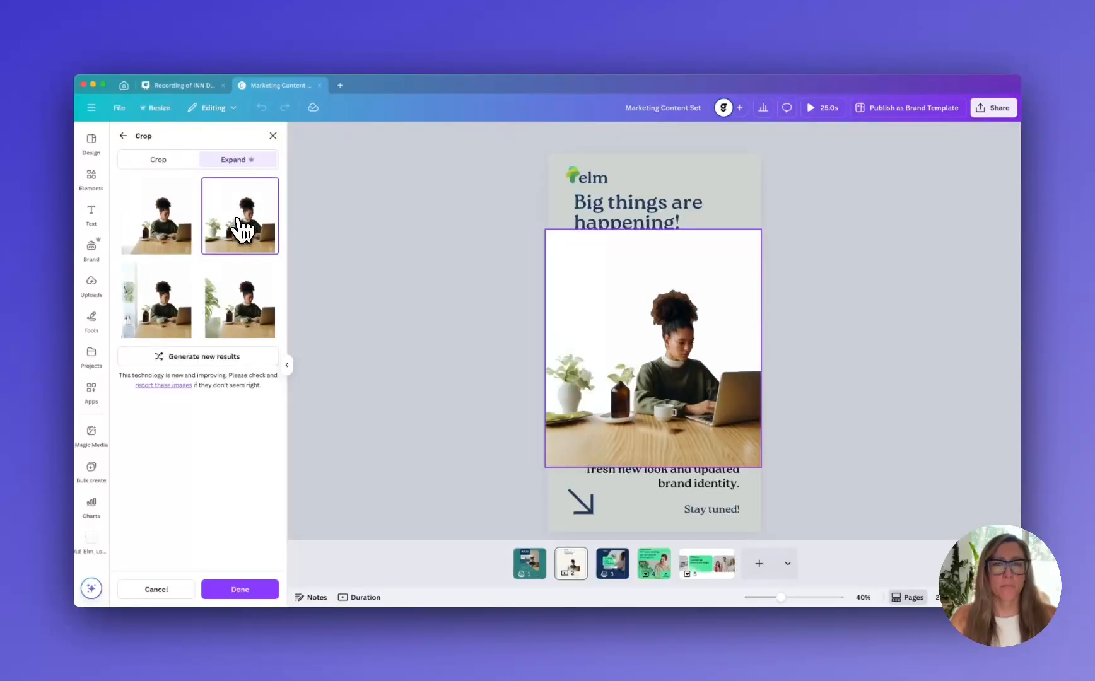
{"action": "left_click", "coordinate": [891, 374]}
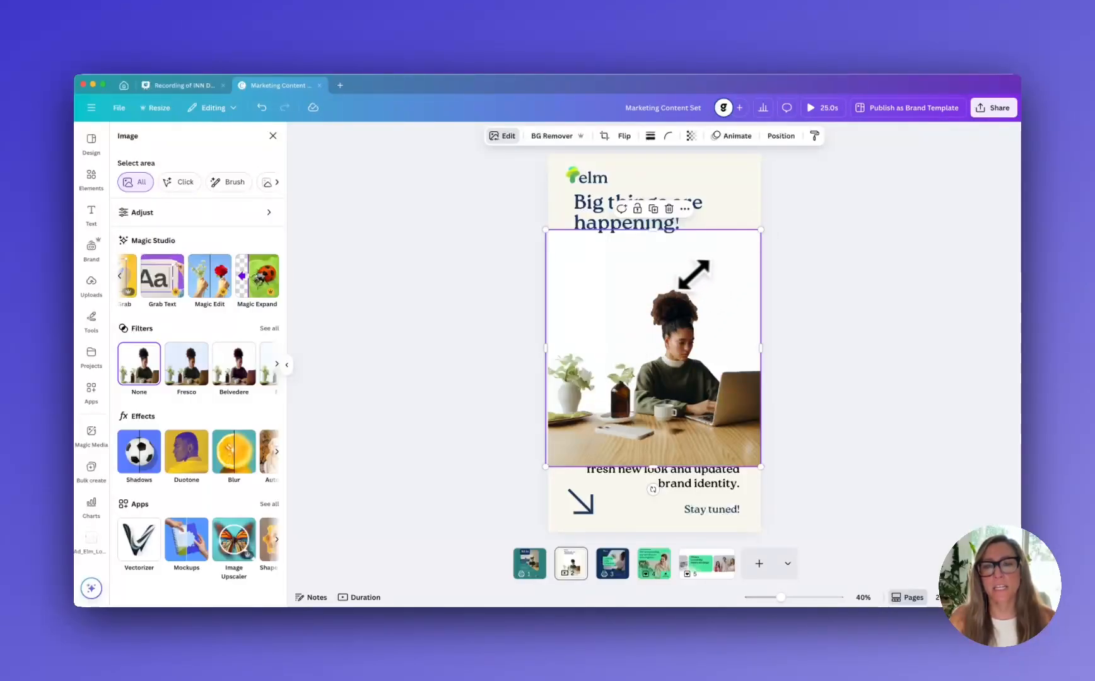
Remove the expanded photo's background and crop its empty top down to just above the woman's hair
{"action": "left_click", "coordinate": [549, 136]}
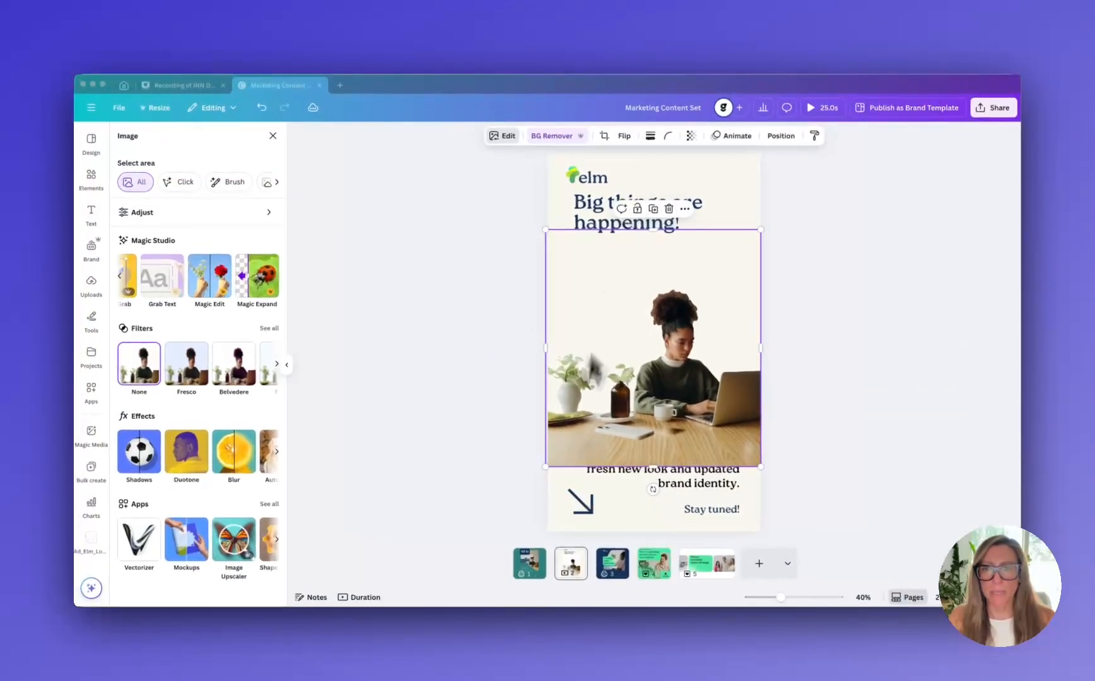
{"action": "left_click", "coordinate": [552, 463]}
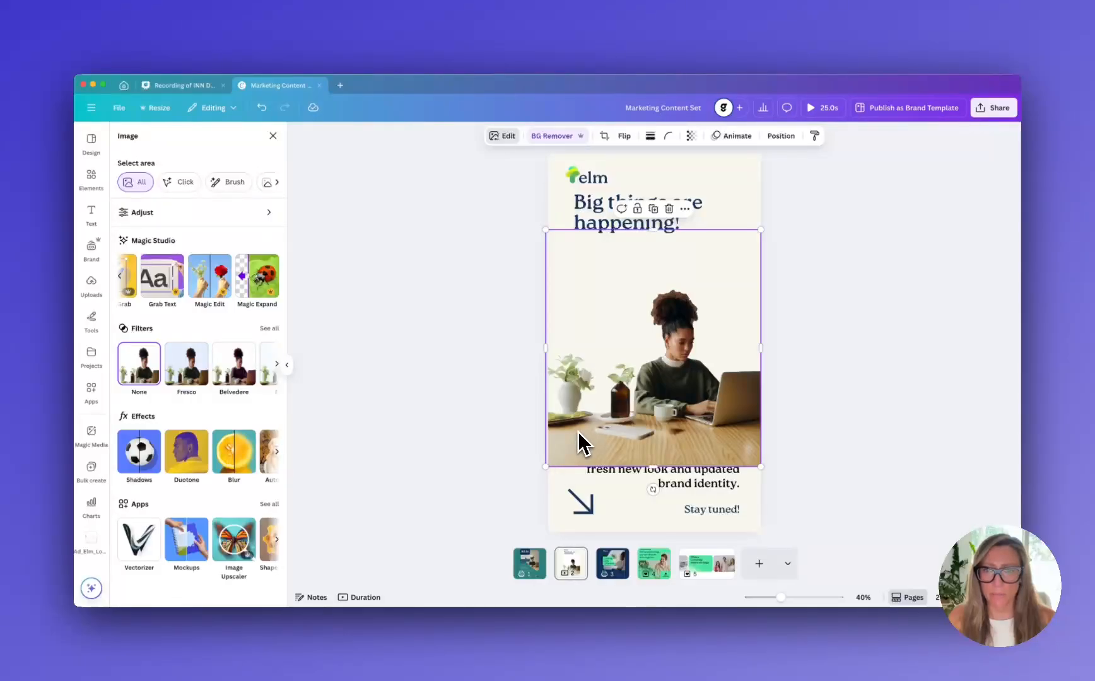
{"action": "left_click_drag", "start_coordinate": [652, 229], "coordinate": [654, 283]}
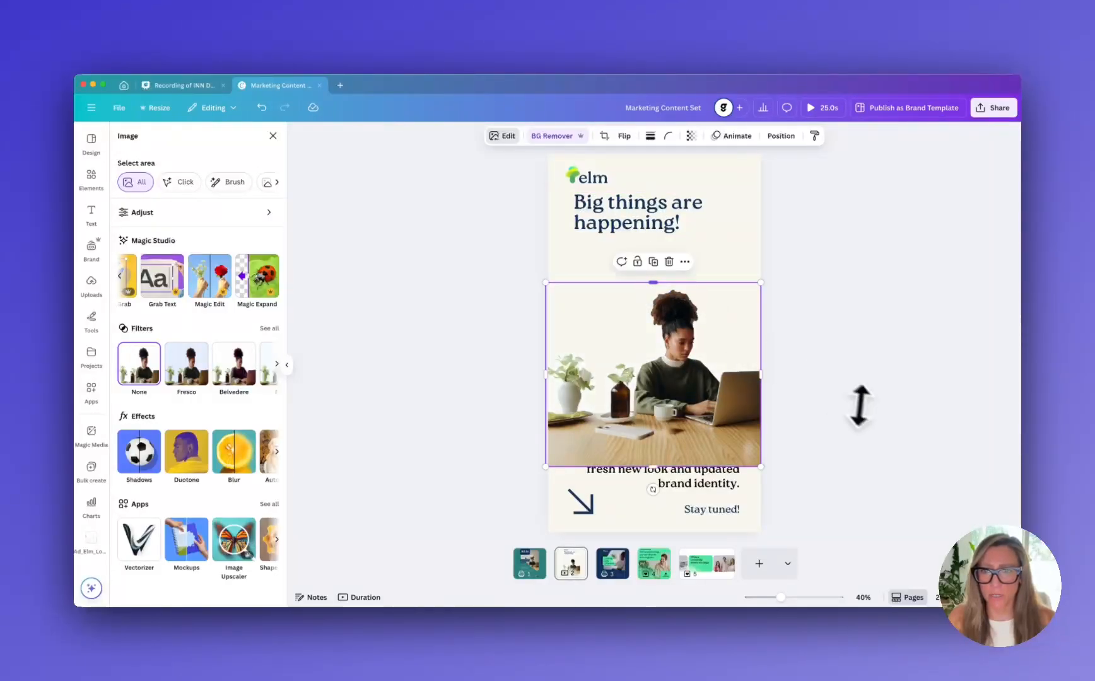
{"action": "left_click", "coordinate": [859, 408]}
Move the photo up between the heading and body text and place the white phone on the desk near the laptop
{"action": "left_click_drag", "start_coordinate": [721, 450], "coordinate": [720, 403]}
{"action": "left_click_drag", "start_coordinate": [627, 433], "coordinate": [680, 407]}
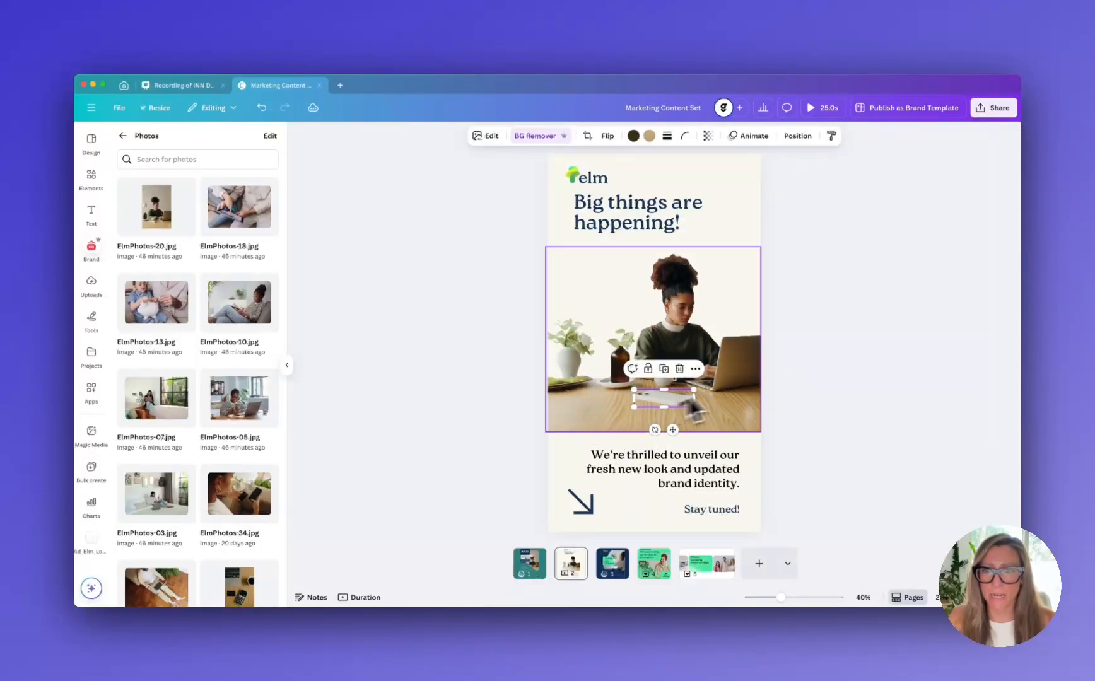
{"action": "left_click", "coordinate": [834, 383]}
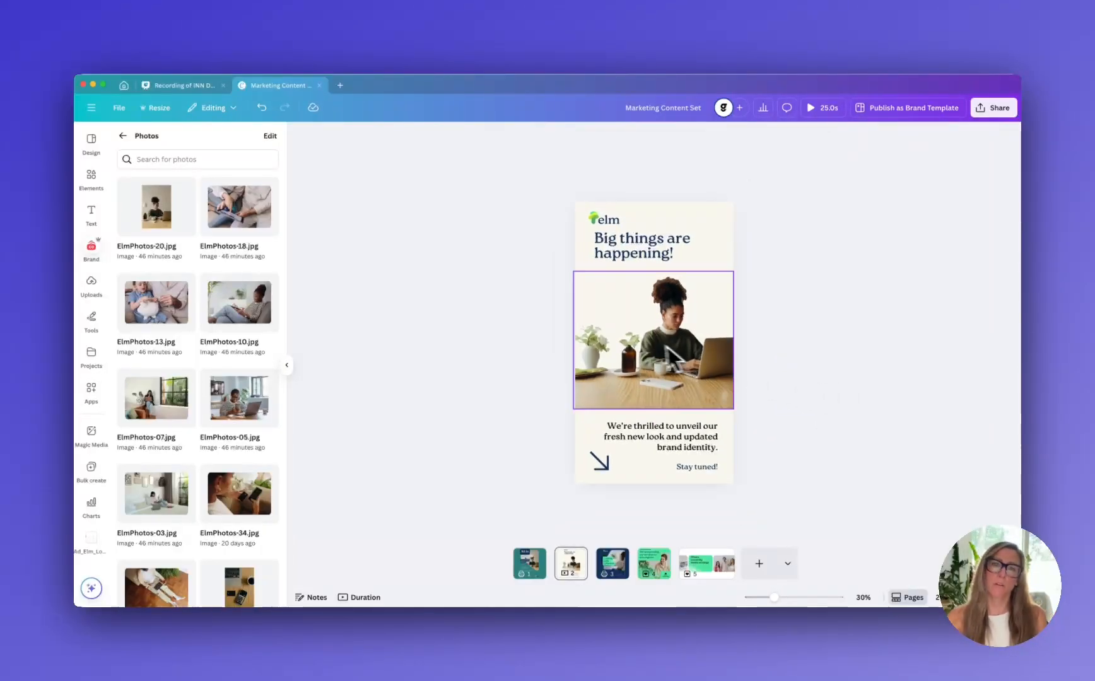
Enlarge the photo slightly within its crop frame, shift it to fill the page width, and keep the phone on the desk in front
{"action": "double_click", "coordinate": [643, 340]}
{"action": "left_click_drag", "start_coordinate": [572, 231], "coordinate": [559, 216]}
{"action": "left_click_drag", "start_coordinate": [711, 332], "coordinate": [710, 346]}
{"action": "left_click", "coordinate": [781, 352]}
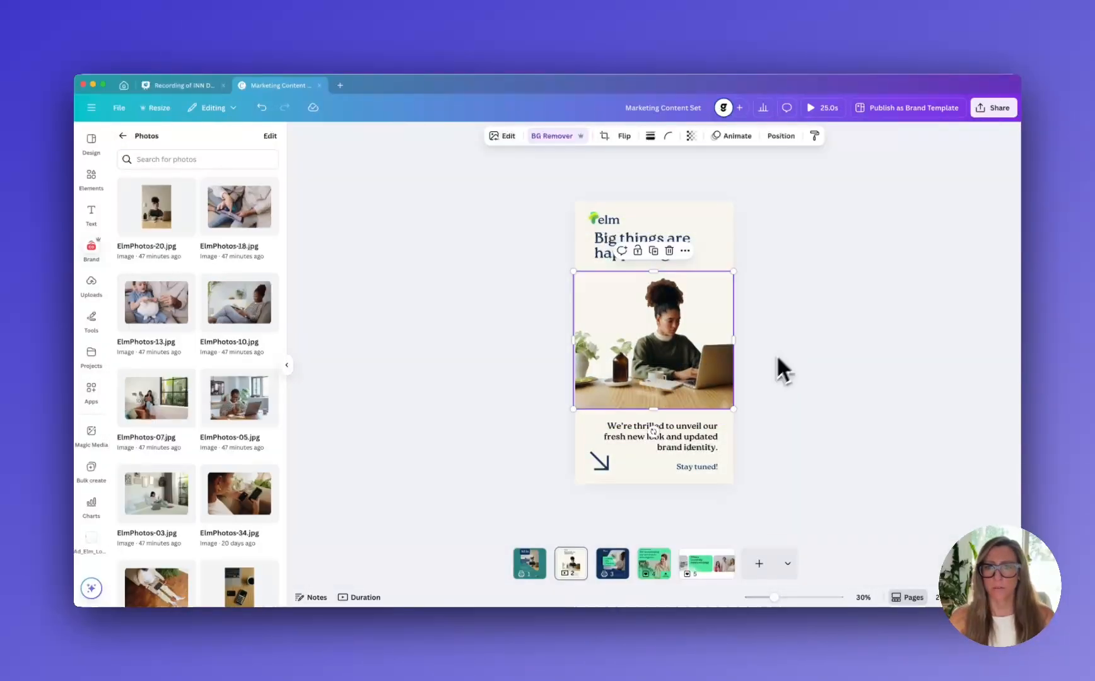
{"action": "left_click", "coordinate": [665, 394]}
{"action": "left_click", "coordinate": [800, 407]}
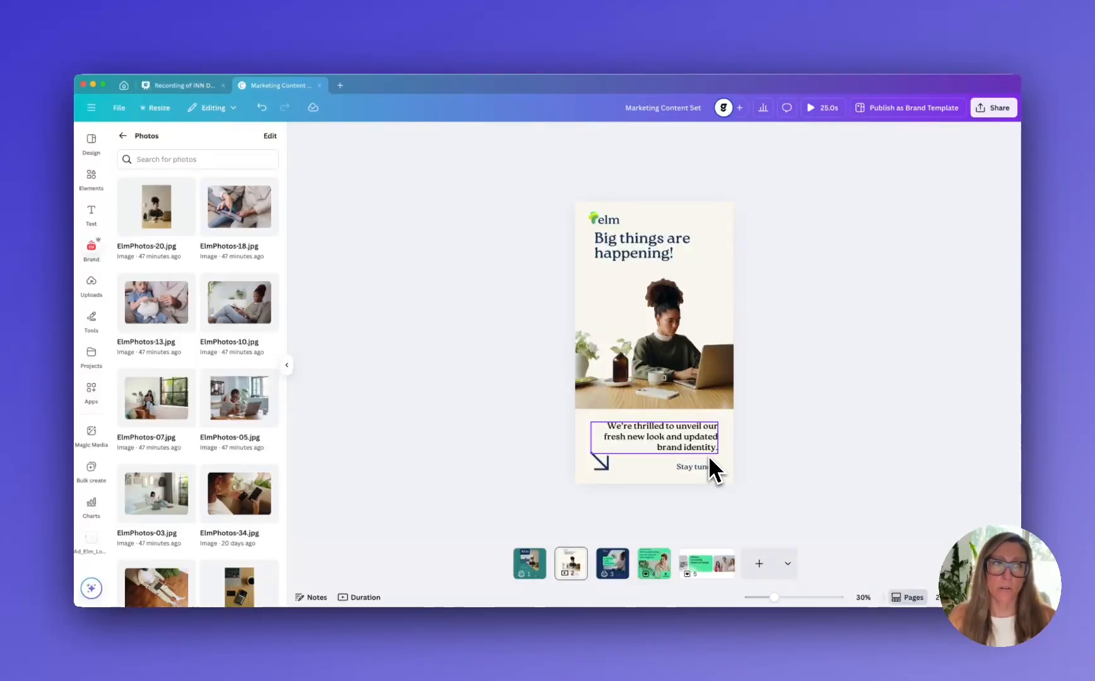
Go to the Canva home page and start a Canva AI request set to Design for me and Social media
{"action": "left_click", "coordinate": [123, 87]}
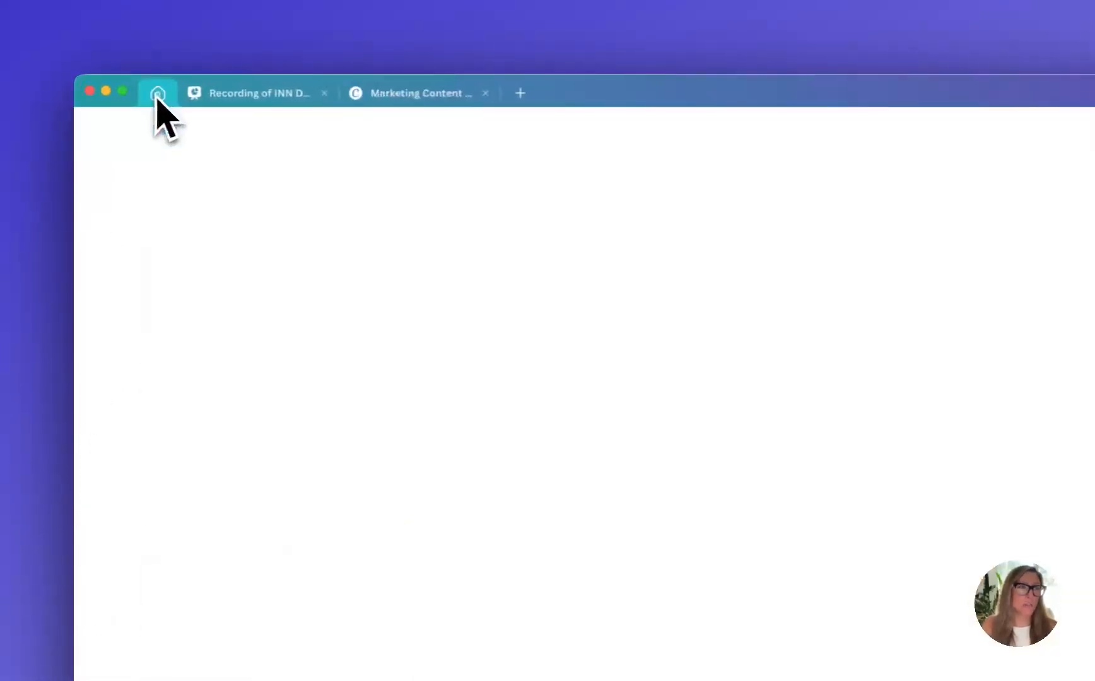
{"action": "left_click", "coordinate": [100, 255]}
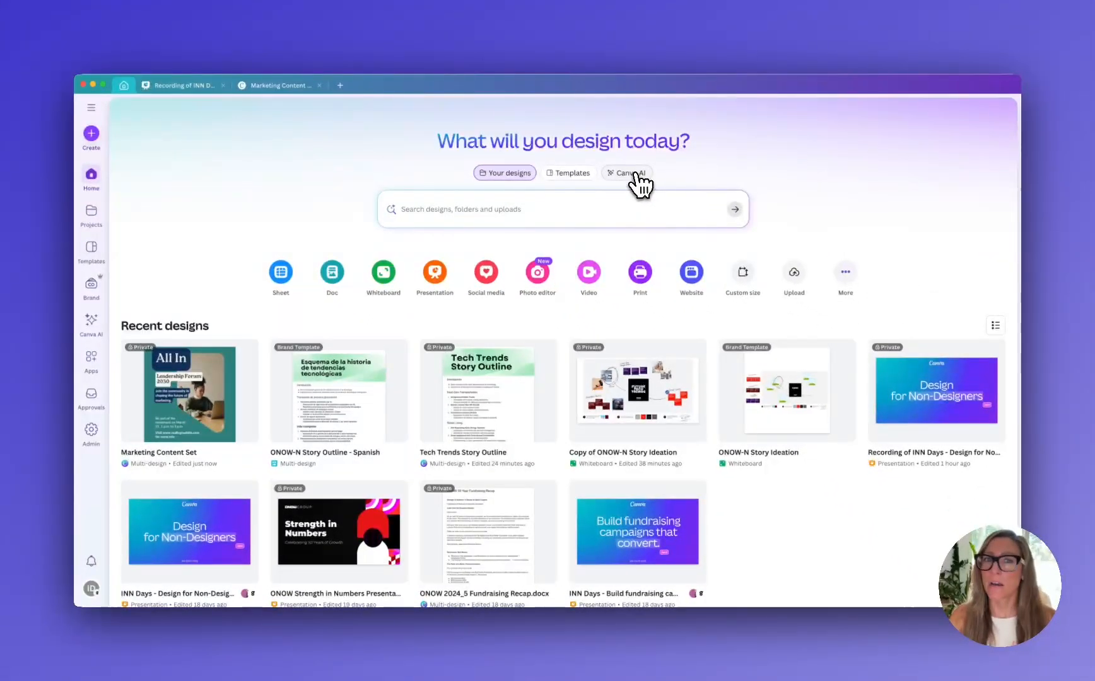
{"action": "left_click", "coordinate": [560, 203]}
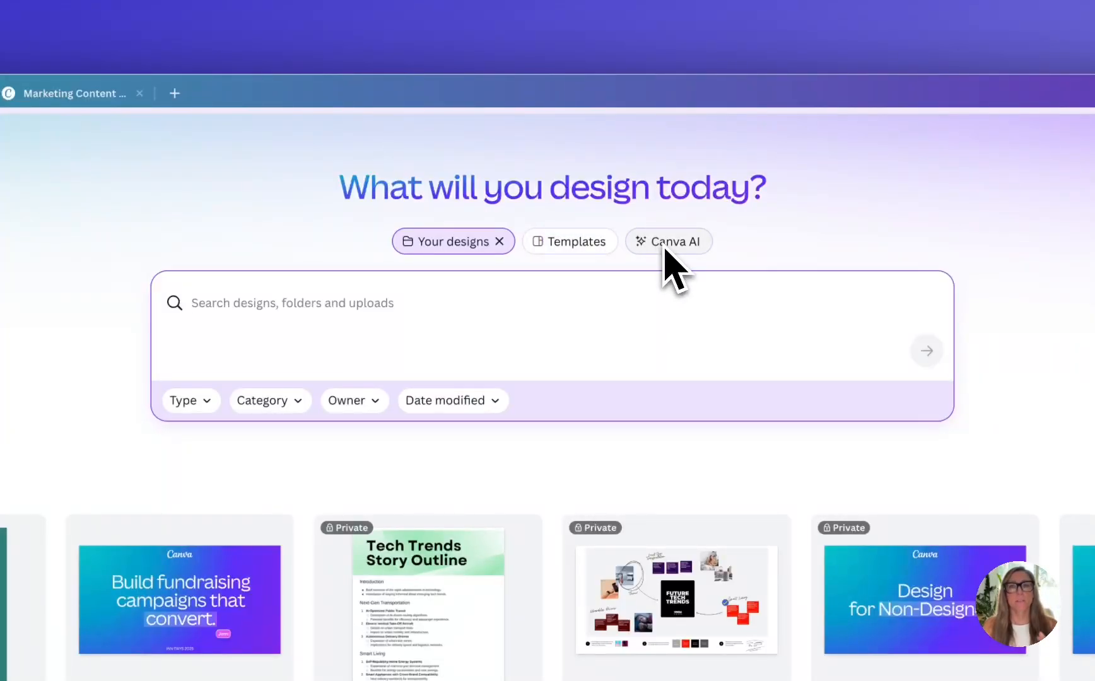
{"action": "left_click", "coordinate": [664, 246]}
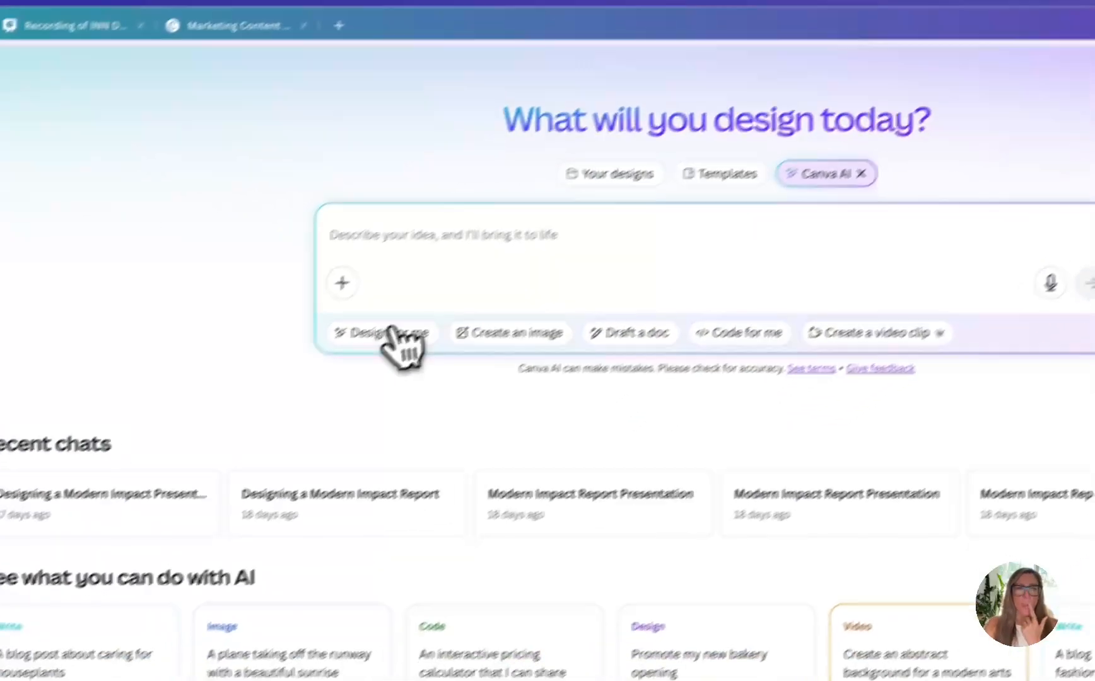
{"action": "left_click", "coordinate": [306, 386]}
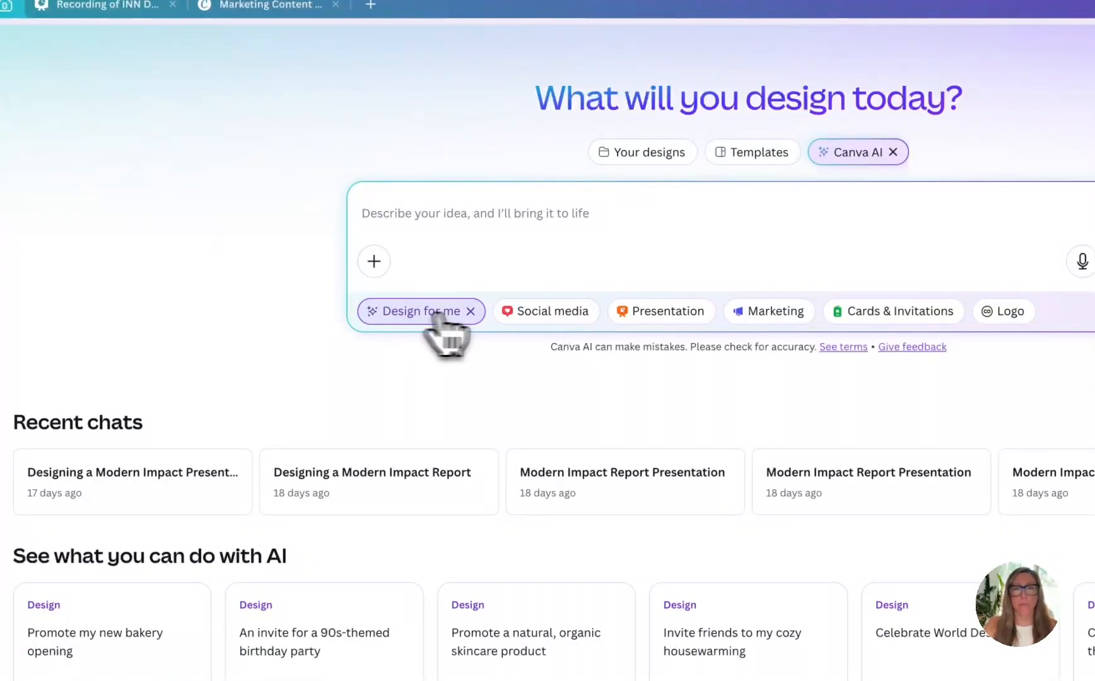
{"action": "left_click", "coordinate": [550, 312]}
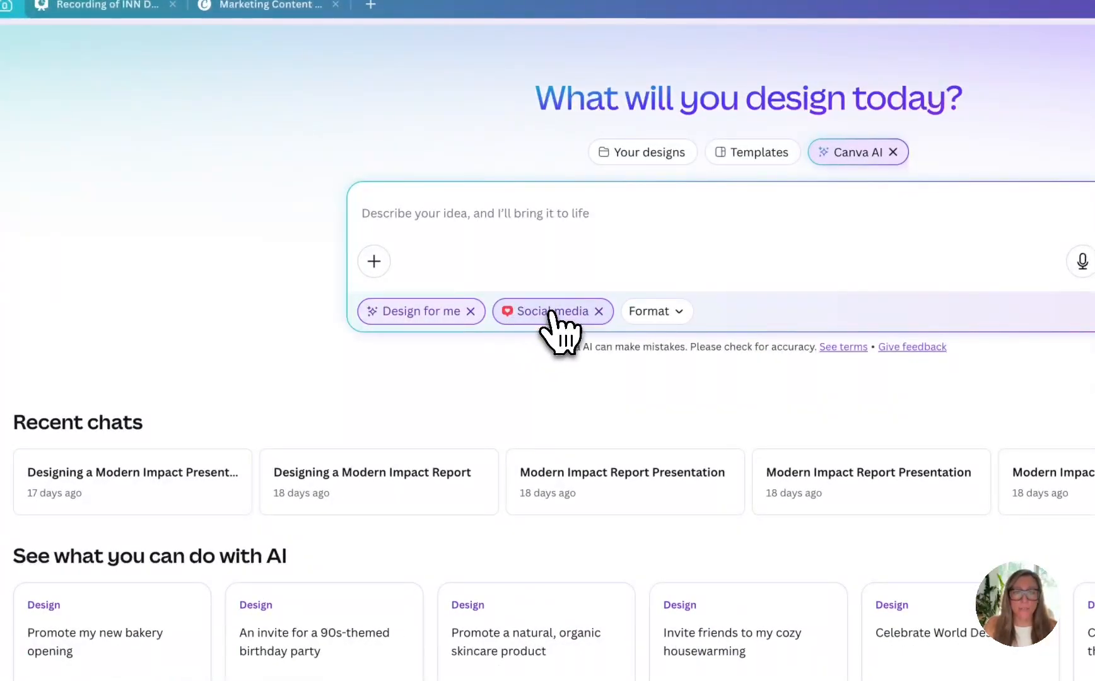
Attach the uploaded photo of the woman at her laptop and submit the prompt "Create a social media post about mortgage rates being low."
{"action": "left_click", "coordinate": [373, 260]}
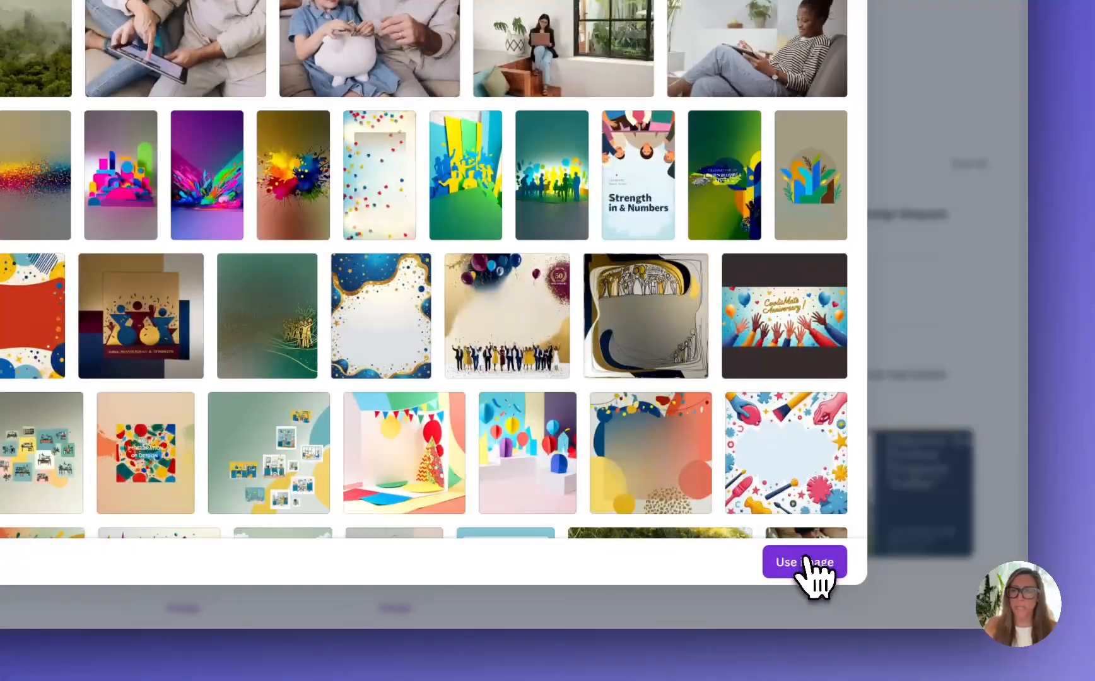
{"action": "left_click", "coordinate": [807, 561]}
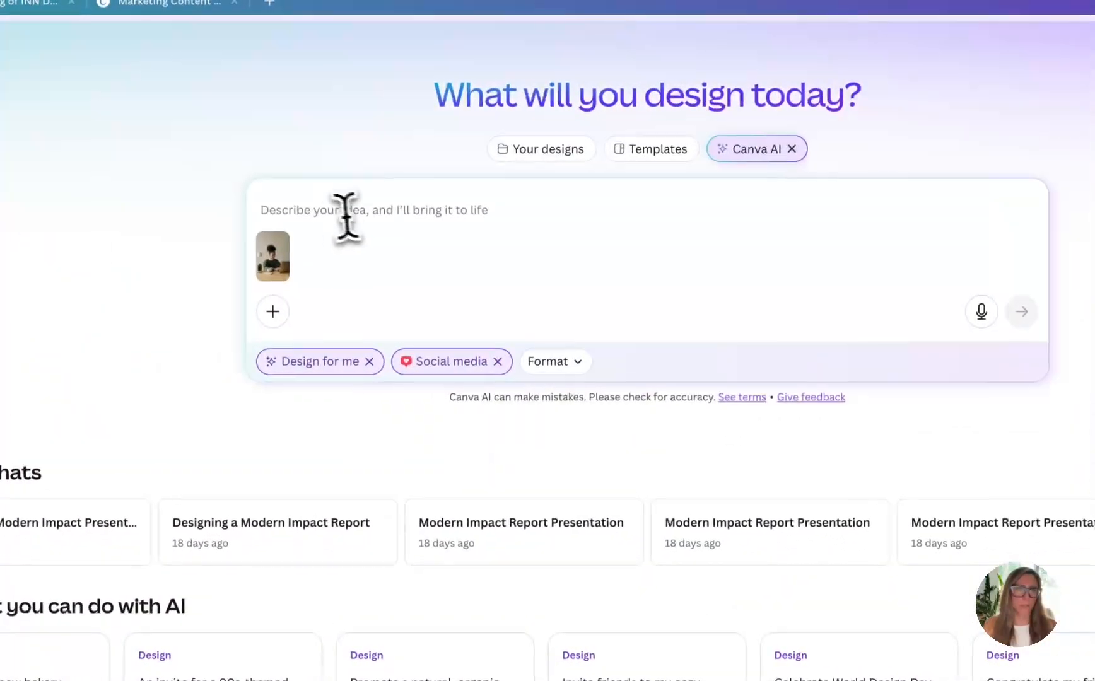
{"action": "left_click", "coordinate": [332, 213]}
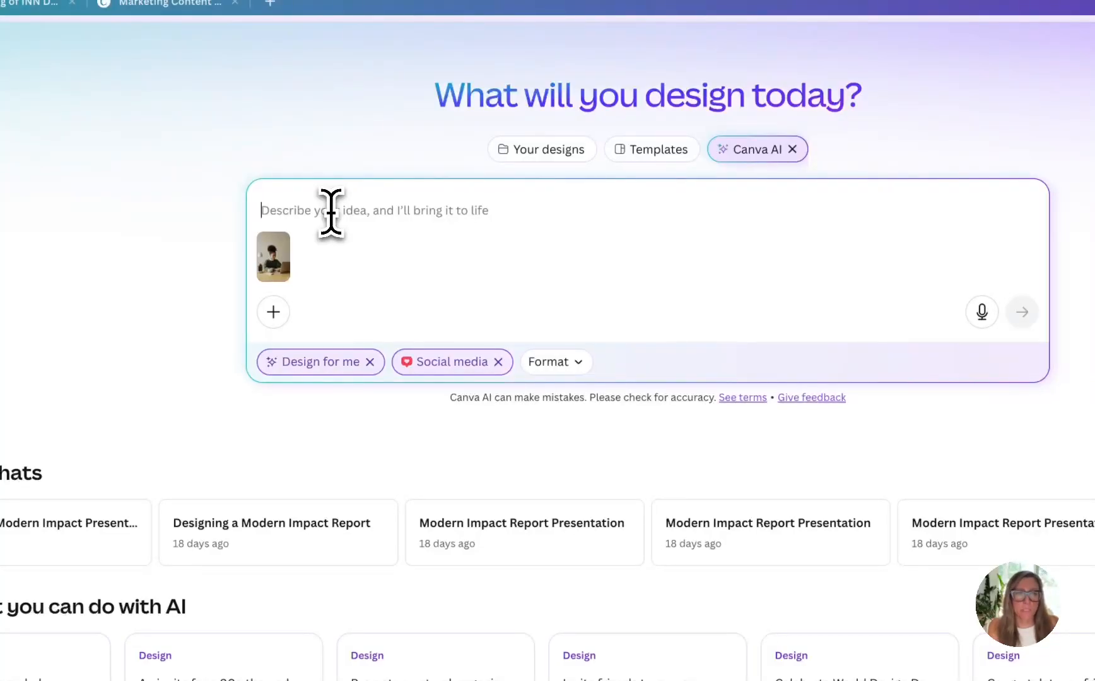
{"action": "type", "text": "Create a social media post p"}
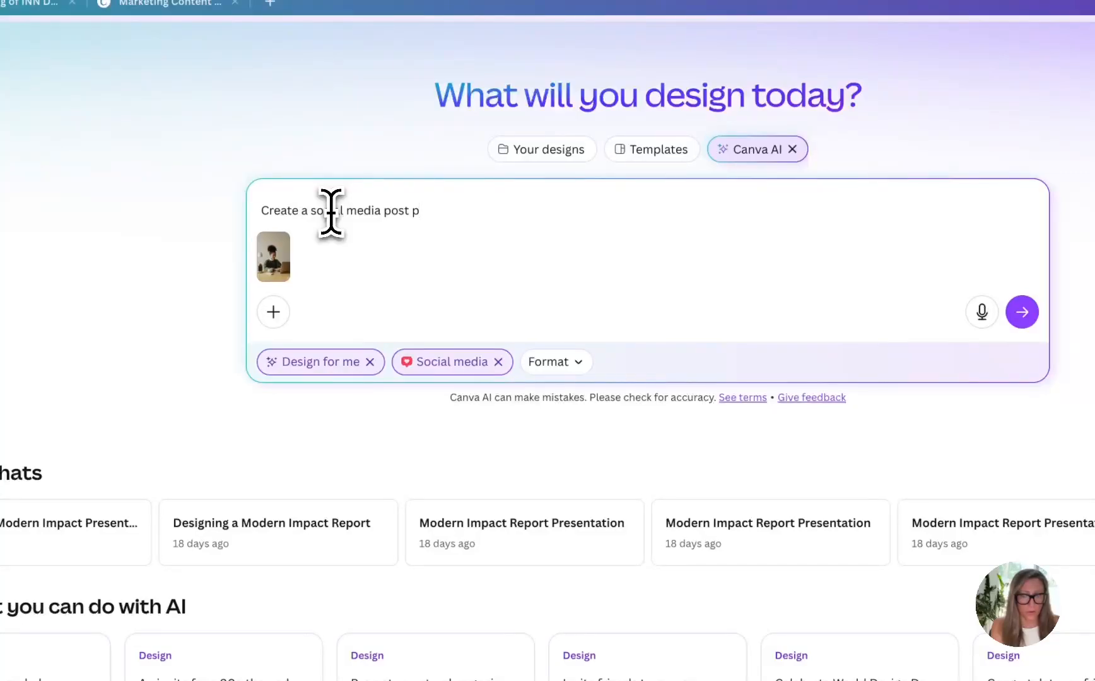
{"action": "key", "text": "BackSpace"}
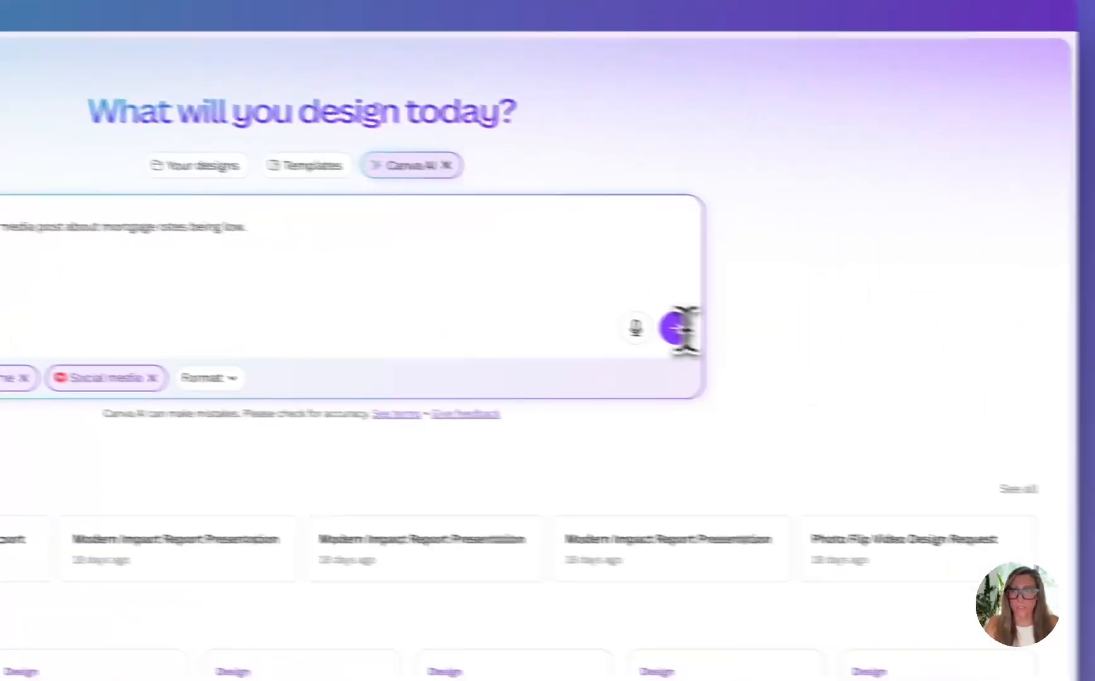
{"action": "left_click", "coordinate": [676, 327]}
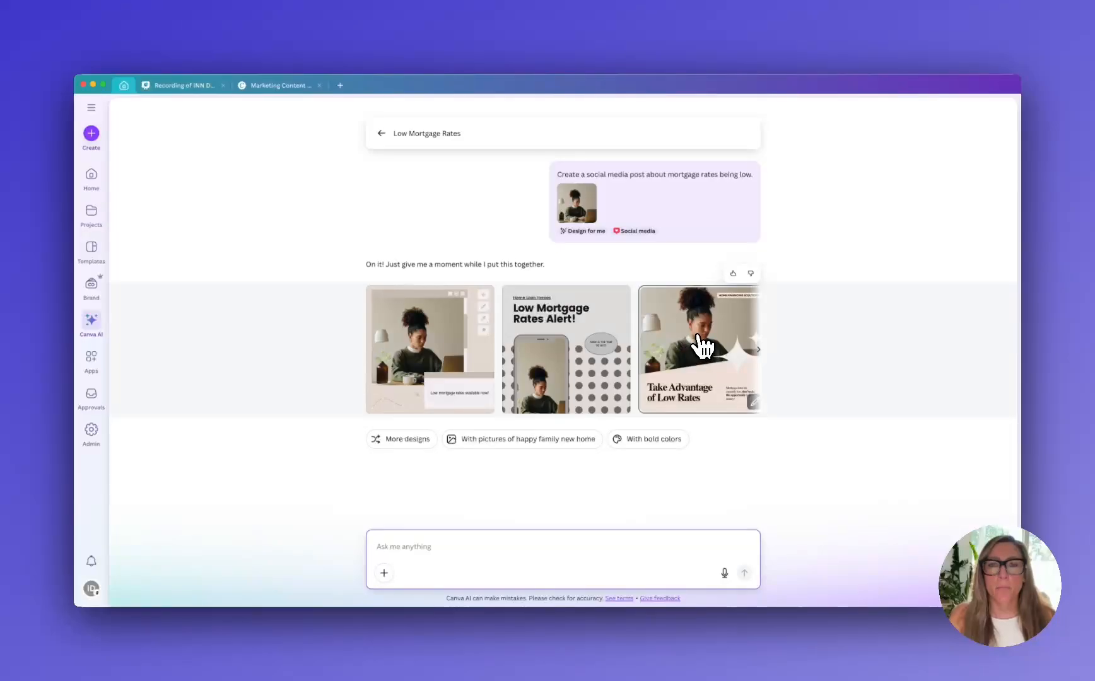
Choose the generated "Low Mortgage Rates Alert!" design with the phone mockup and open it in the Canva editor
{"action": "left_click", "coordinate": [577, 333]}
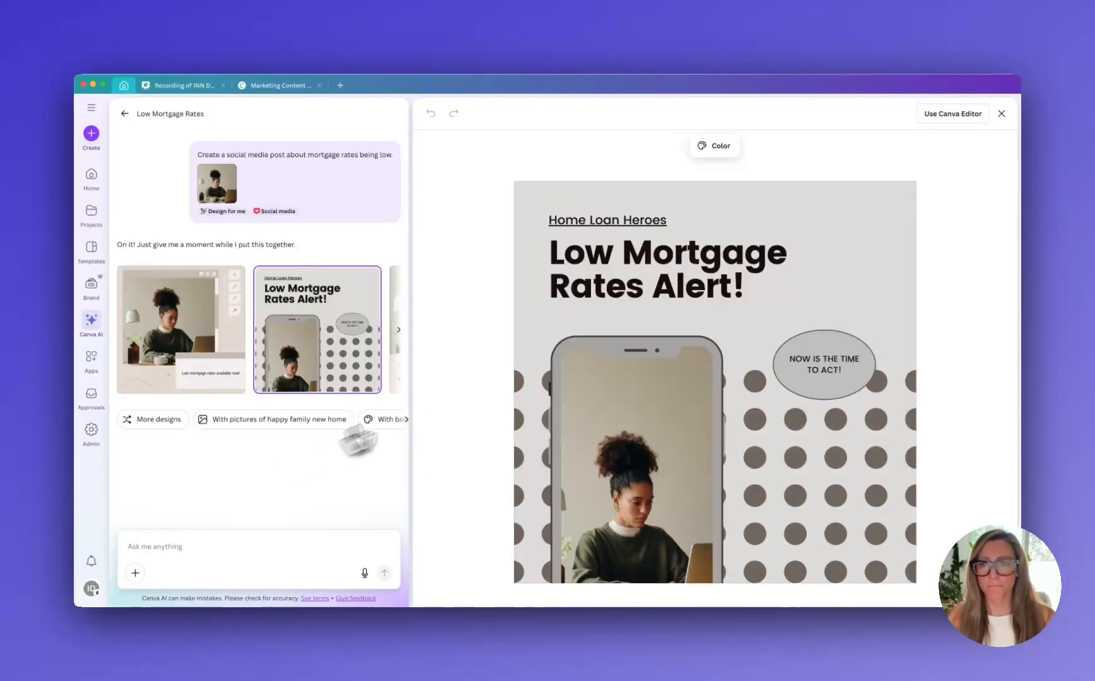
{"action": "left_click", "coordinate": [952, 115]}
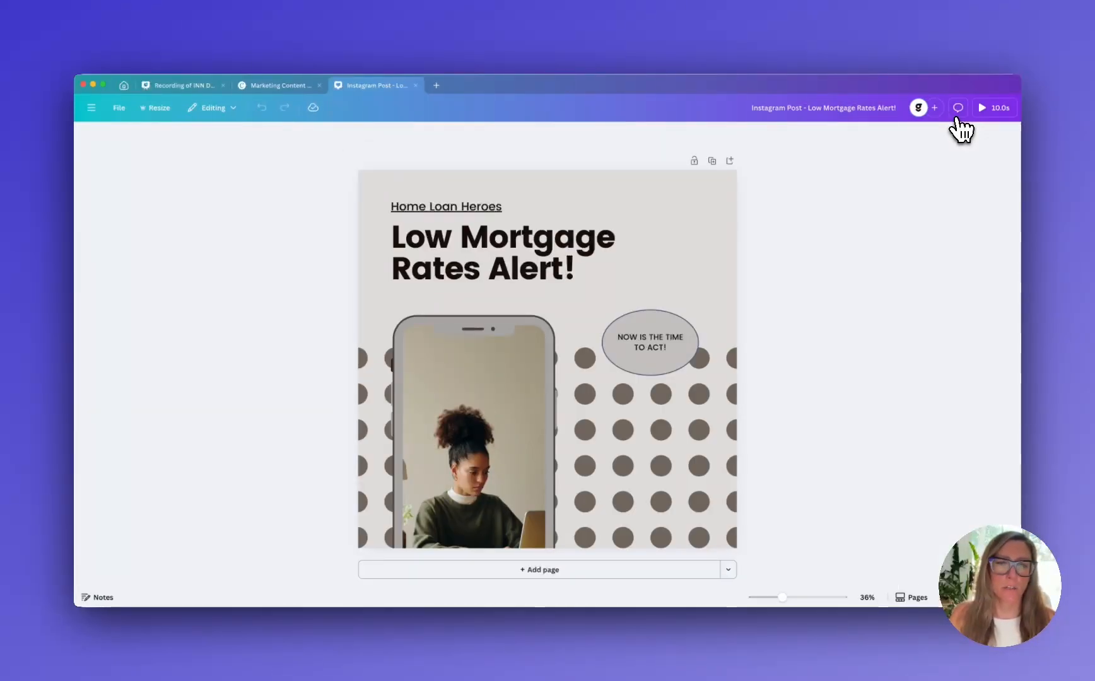
Apply the Elm Financial colors from Elm_Dark.svg and the Elm Financial brand fonts to the mortgage post
{"action": "left_click", "coordinate": [91, 176]}
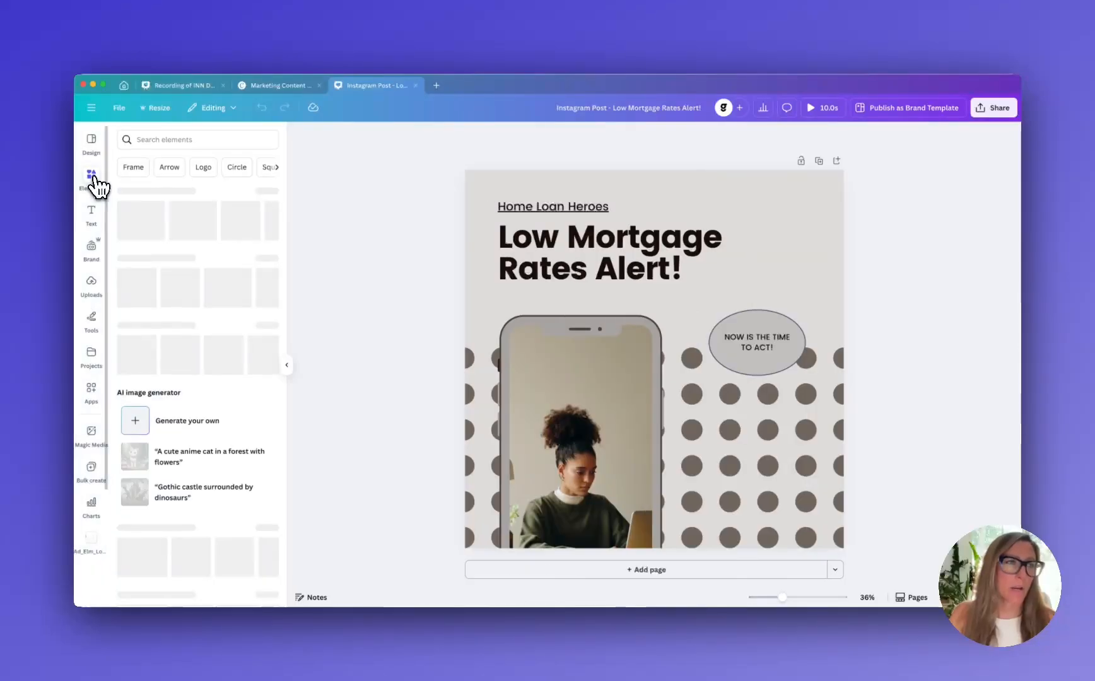
{"action": "left_click", "coordinate": [91, 141]}
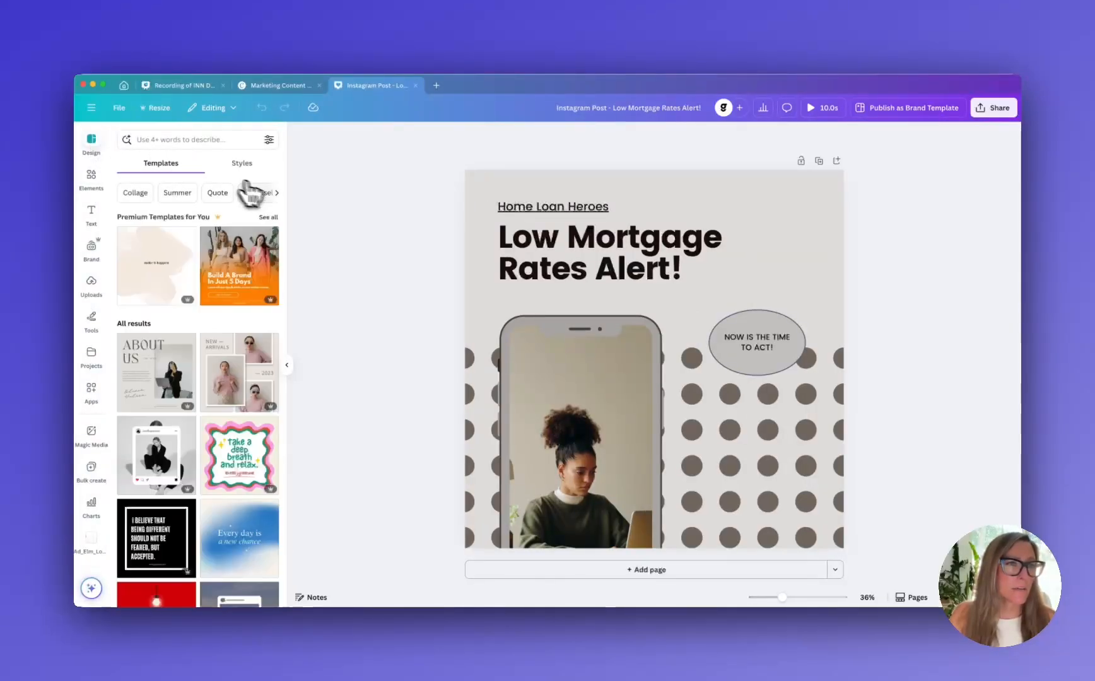
{"action": "left_click", "coordinate": [246, 165]}
{"action": "left_click", "coordinate": [214, 271]}
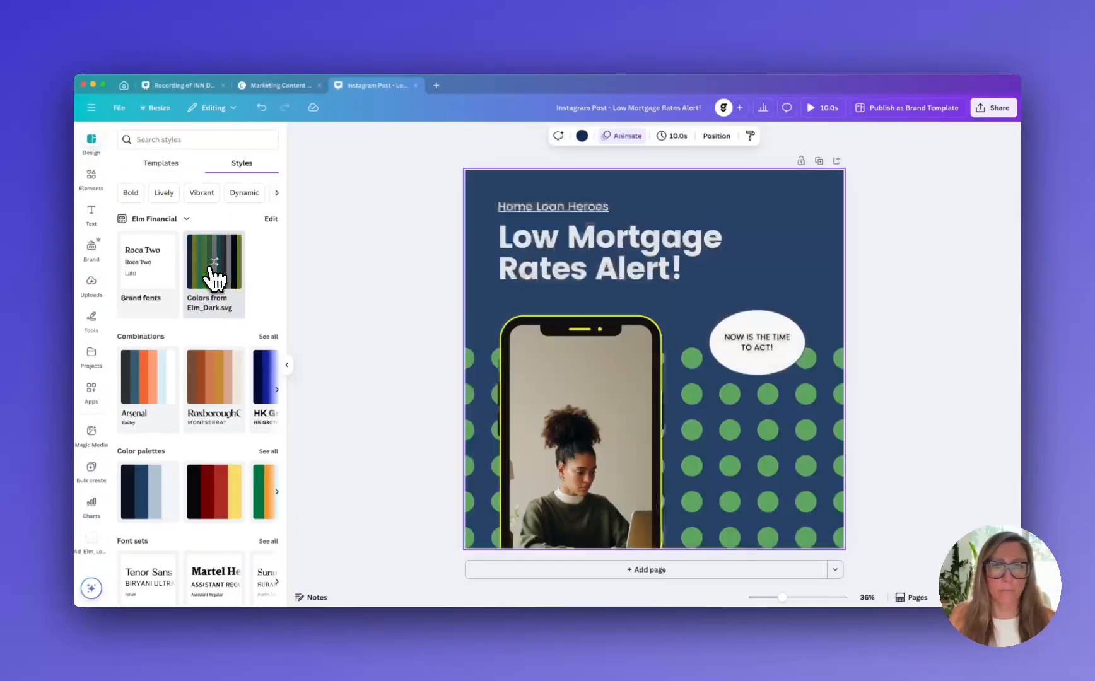
{"action": "left_click", "coordinate": [151, 271]}
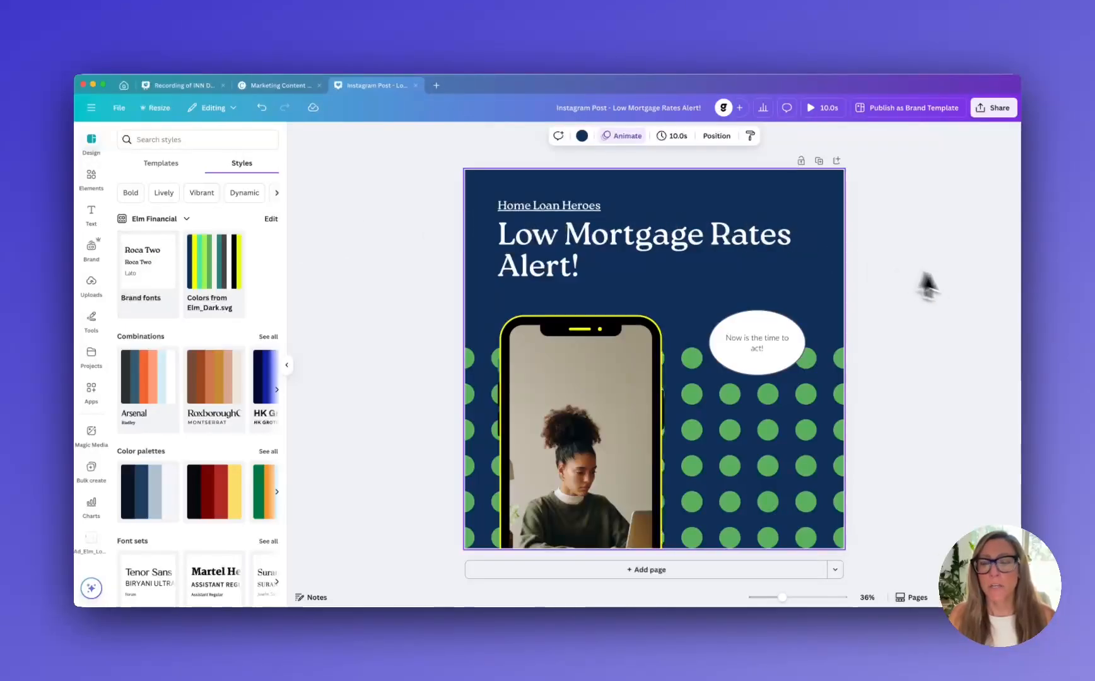
Delete the white speech bubble and its "Now is the time to act!" text from the mortgage post
{"action": "left_click", "coordinate": [946, 307]}
{"action": "left_click", "coordinate": [800, 343]}
{"action": "key", "text": "Delete"}
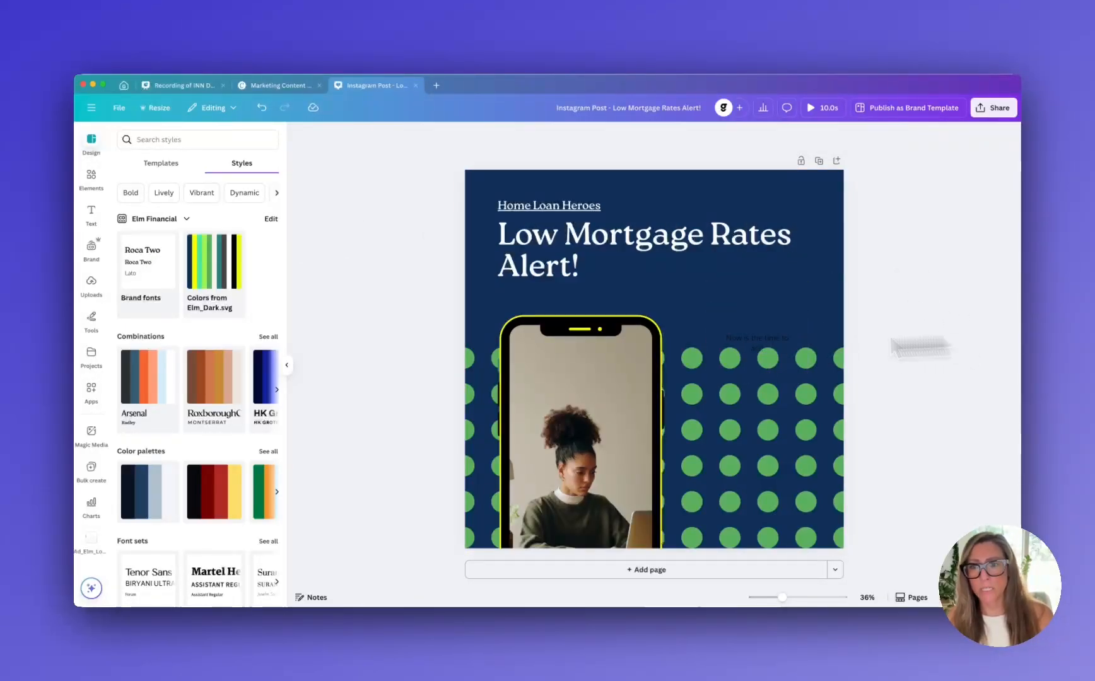
{"action": "left_click", "coordinate": [740, 351]}
{"action": "key", "text": "Delete"}
{"action": "left_click", "coordinate": [640, 264]}
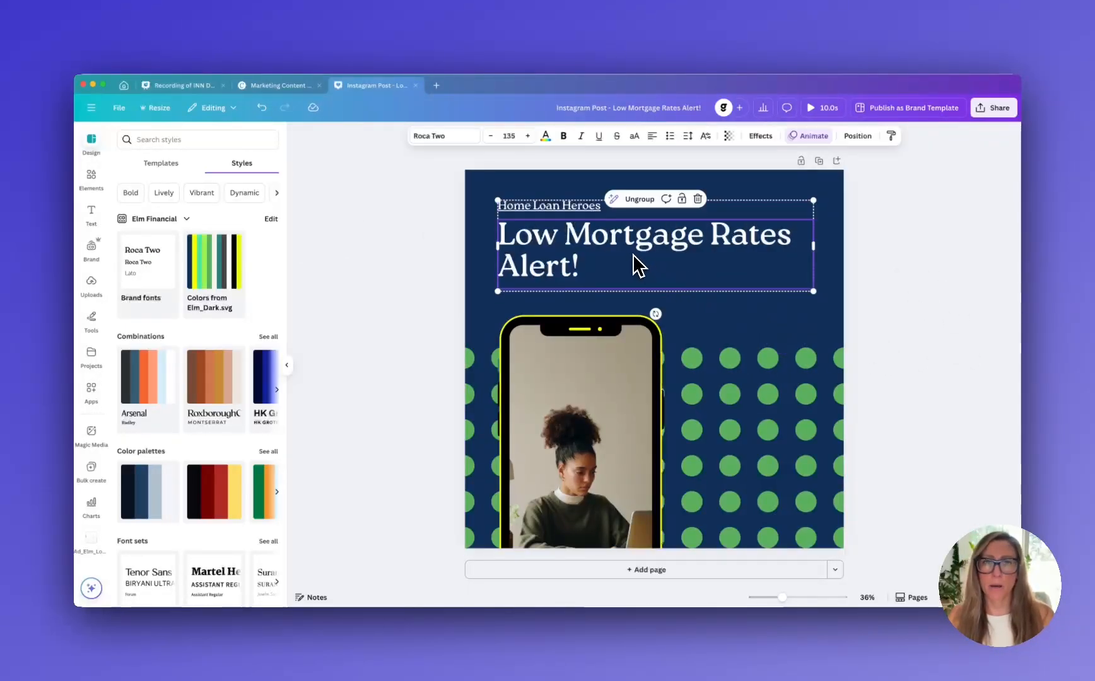
{"action": "left_click", "coordinate": [536, 340]}
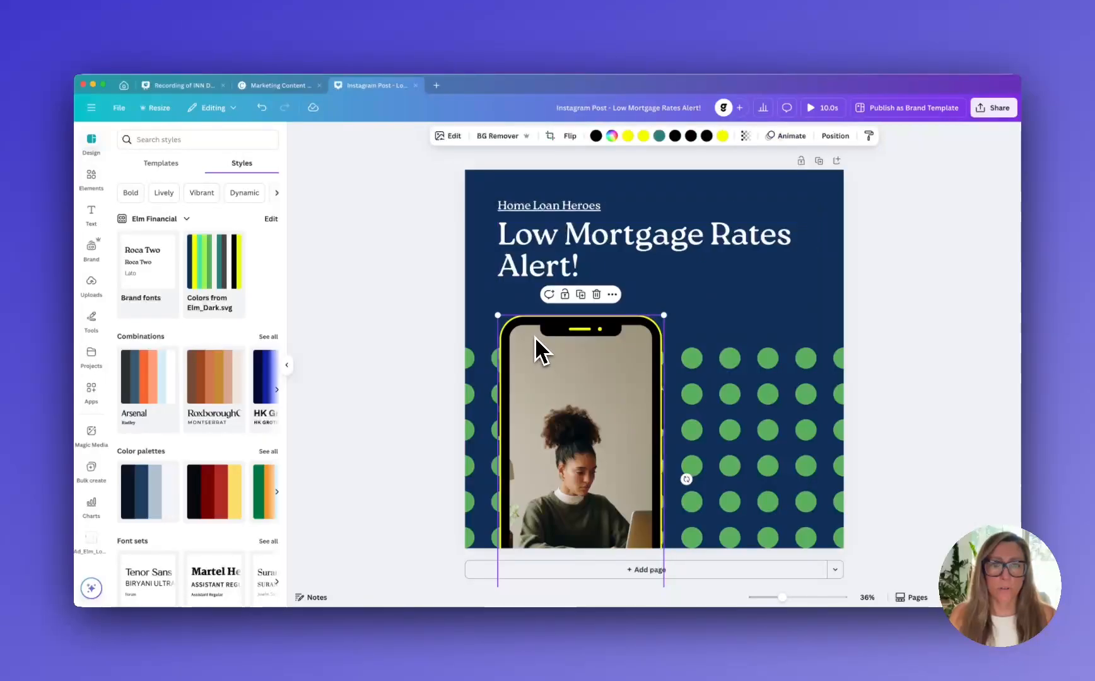
{"action": "left_click", "coordinate": [823, 245]}
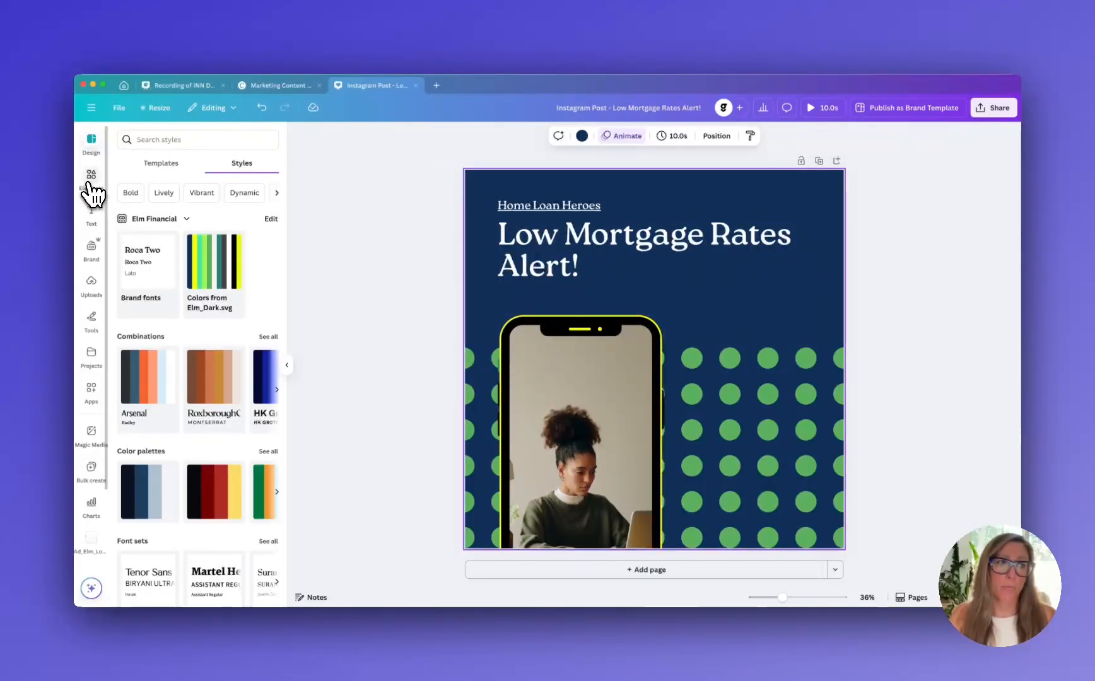
Add the Elm logo with white lettering from the Elm Financial brand kit, scaled down and placed above the headline
{"action": "left_click", "coordinate": [93, 252]}
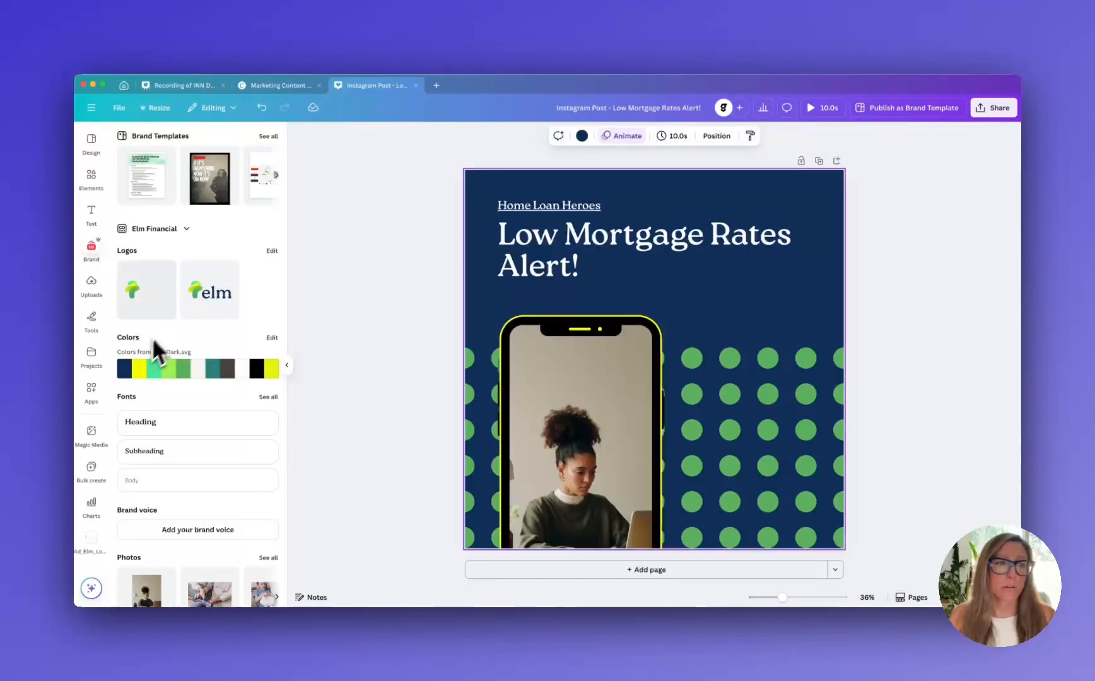
{"action": "left_click", "coordinate": [168, 308]}
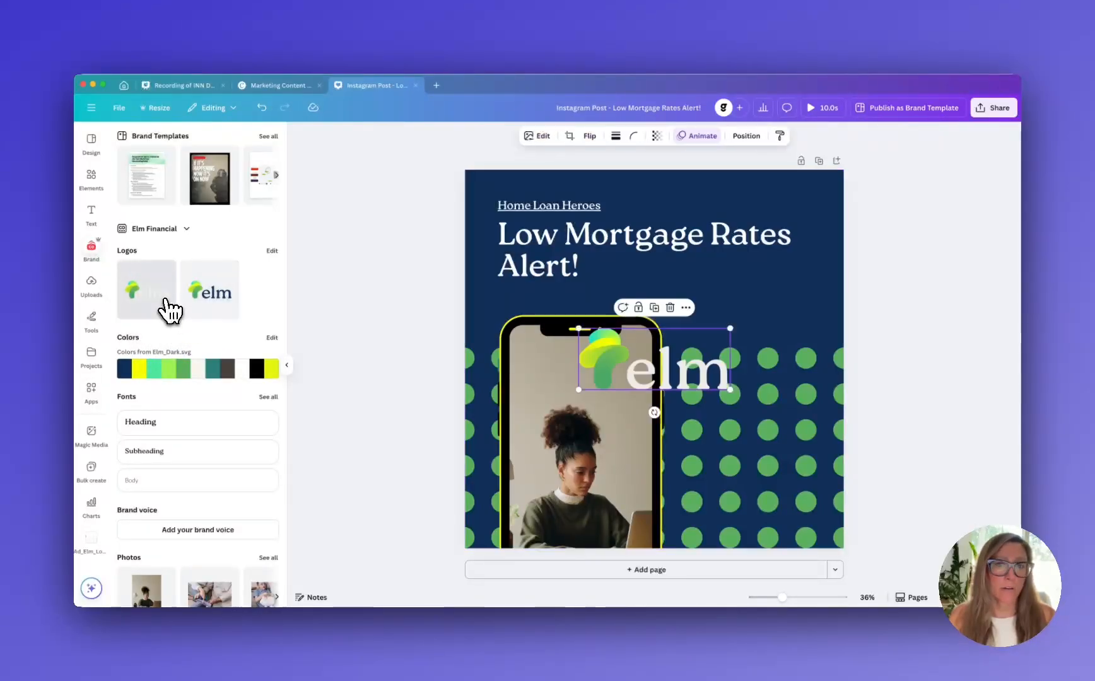
{"action": "left_click_drag", "start_coordinate": [577, 326], "coordinate": [533, 178]}
Move the logo and the headline text group down together so the logo sits fully inside the post
{"action": "left_click", "coordinate": [591, 215], "text": "shift"}
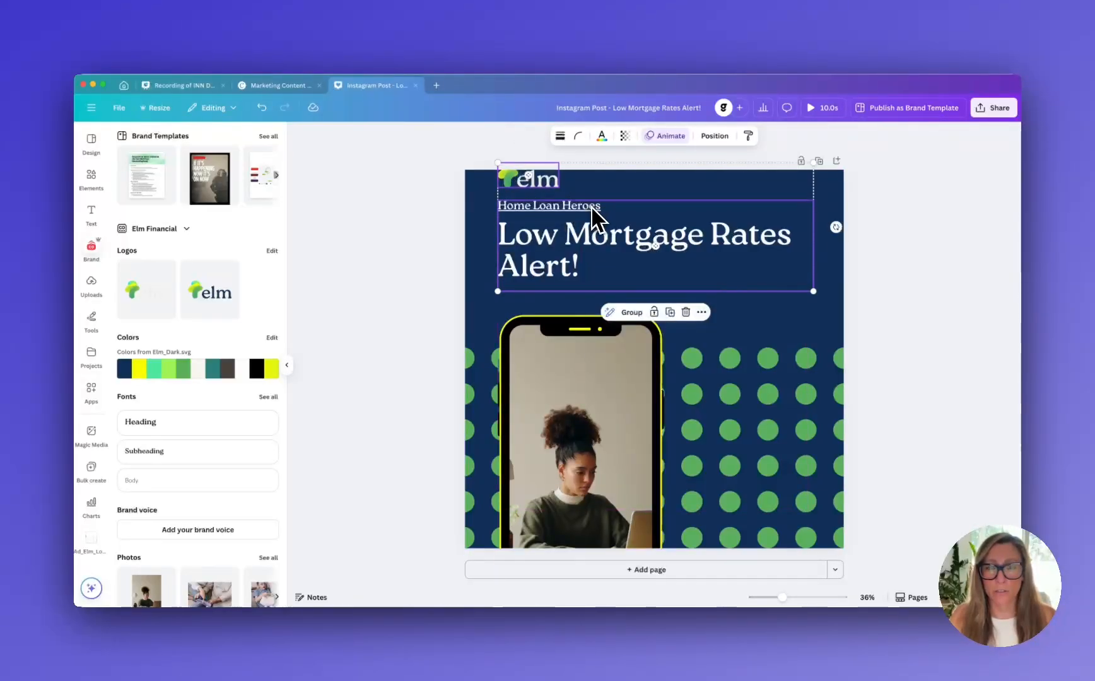
{"action": "mouse_move", "coordinate": [591, 215]}
{"action": "left_mouse_down"}
{"action": "mouse_move", "coordinate": [591, 234]}
{"action": "mouse_move", "coordinate": [593, 225]}
{"action": "left_mouse_up"}
{"action": "left_click", "coordinate": [855, 276]}
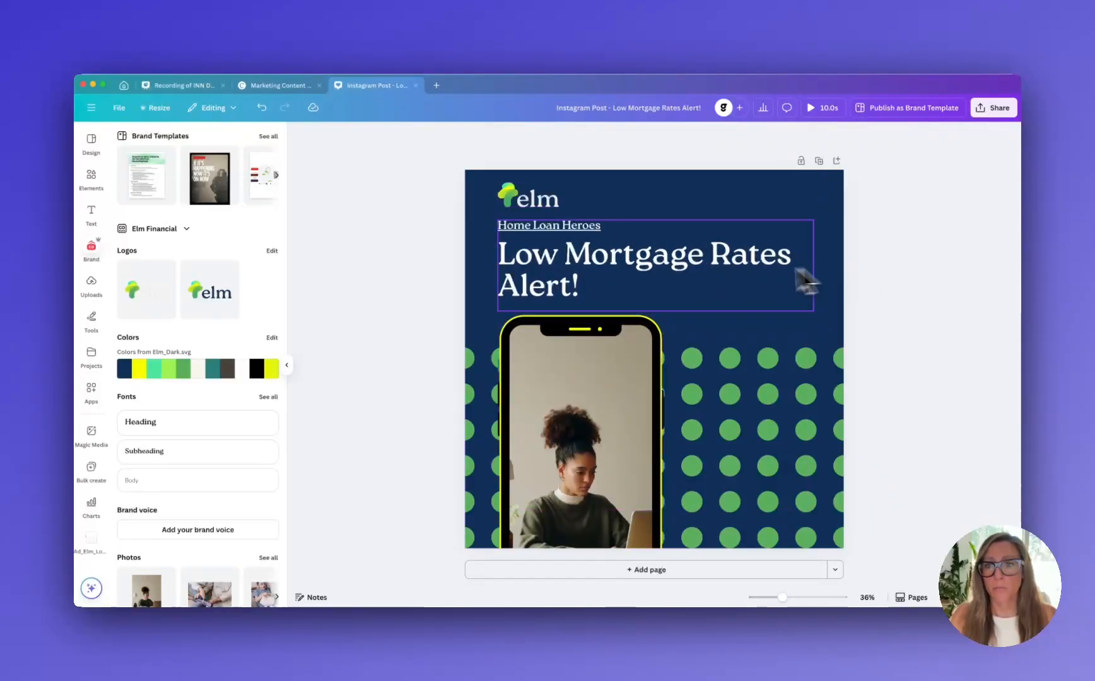
Shift the phone mockup slightly down and right, and nudge the headline text group to the right of the logo's left edge
{"action": "left_click", "coordinate": [748, 286]}
{"action": "left_click", "coordinate": [584, 378]}
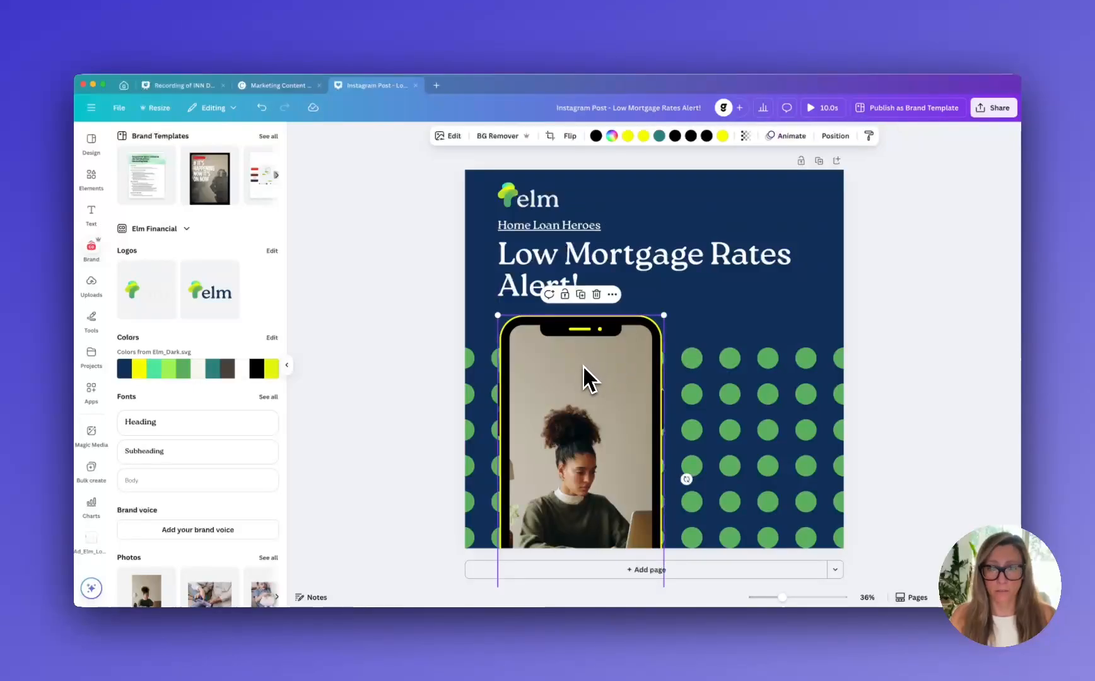
{"action": "left_click_drag", "start_coordinate": [584, 378], "coordinate": [591, 376]}
{"action": "left_click", "coordinate": [916, 371]}
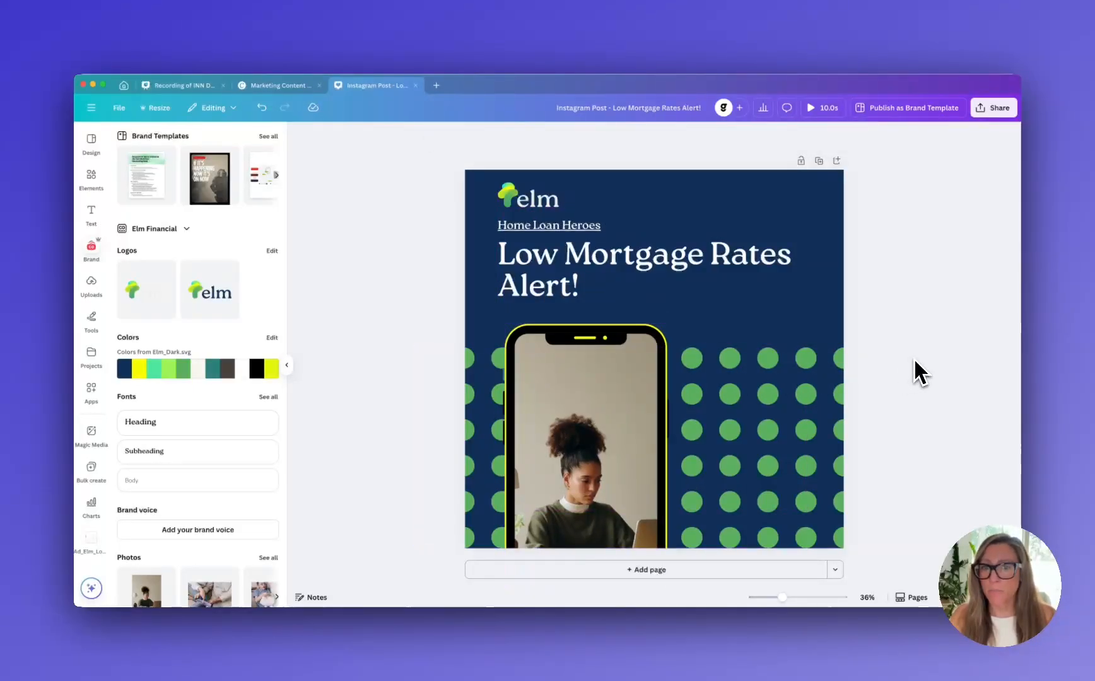
{"action": "left_click", "coordinate": [713, 283]}
{"action": "left_click_drag", "start_coordinate": [713, 283], "coordinate": [726, 279]}
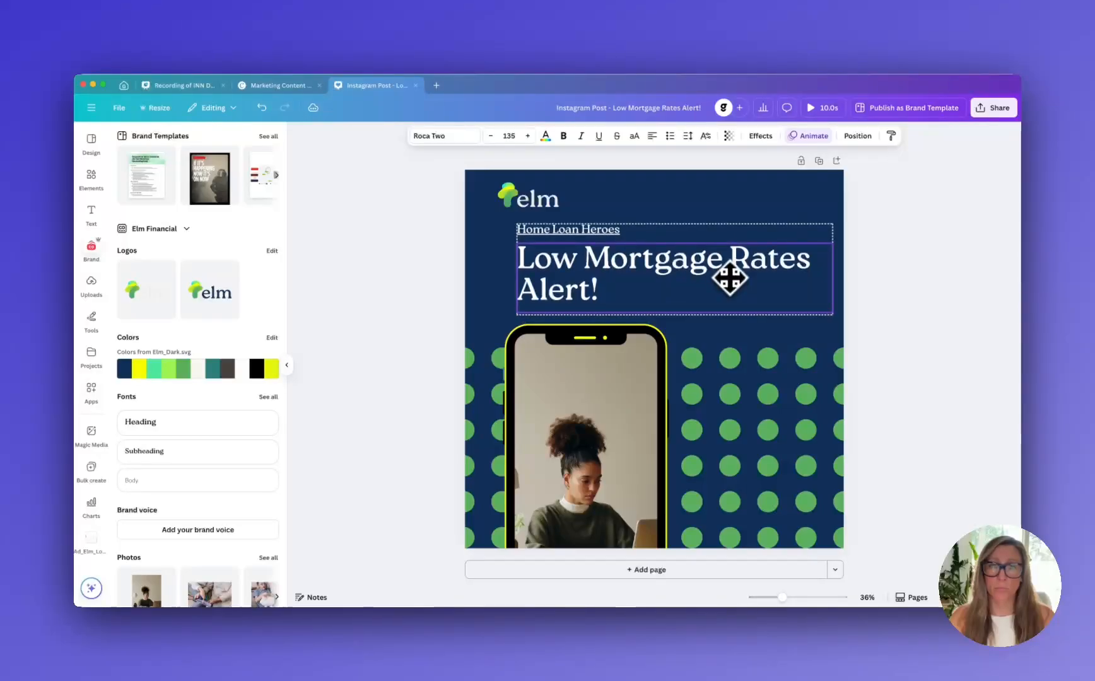
{"action": "left_click", "coordinate": [884, 317]}
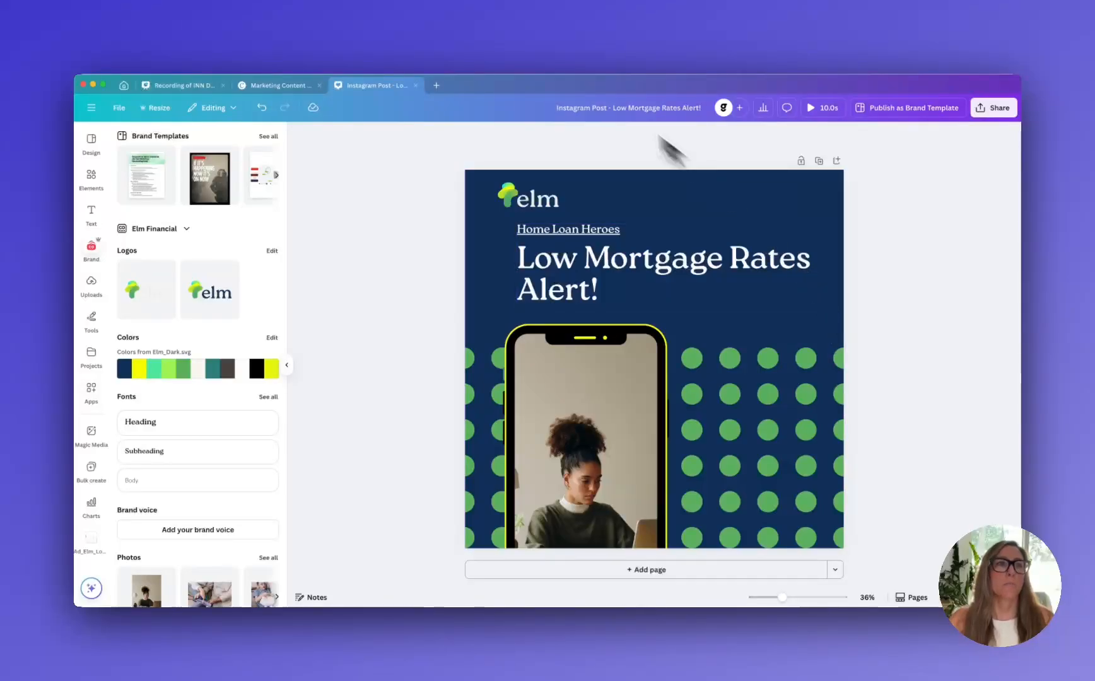
Switch to the Design for Non-Designers presentation and show the Checklist recap slide on page 30
{"action": "left_click", "coordinate": [125, 87]}
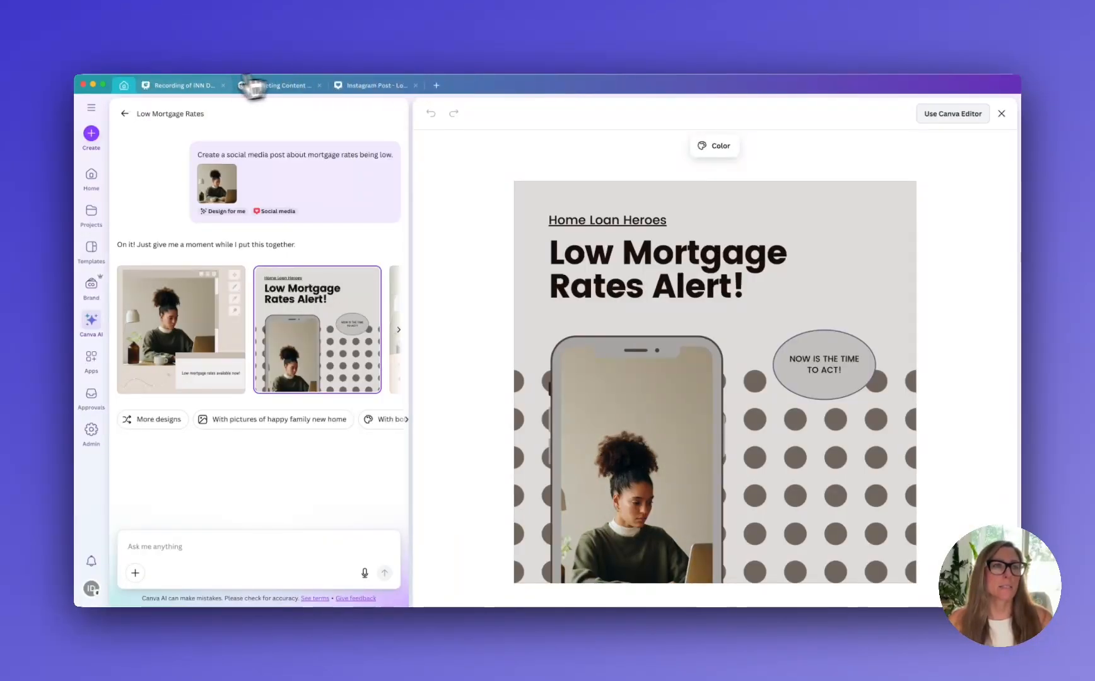
{"action": "left_click", "coordinate": [189, 94]}
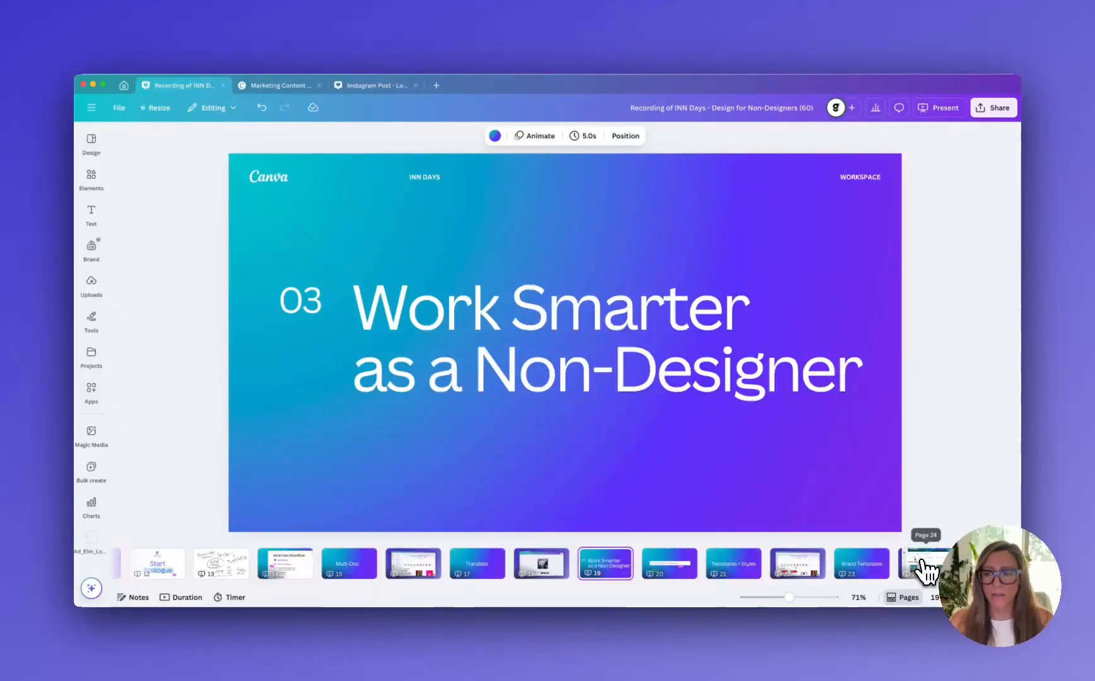
{"action": "scroll", "coordinate": [924, 571], "scroll_direction": "right", "scroll_amount": 5}
{"action": "scroll", "coordinate": [926, 570], "scroll_direction": "right", "scroll_amount": 4}
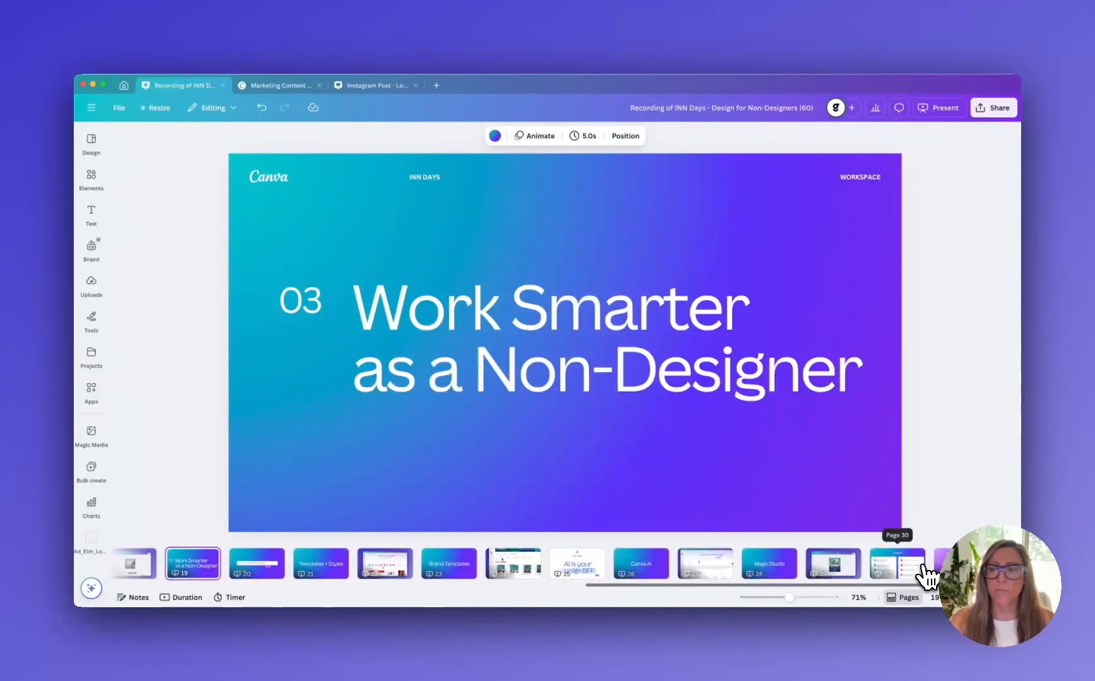
{"action": "left_click", "coordinate": [893, 576]}
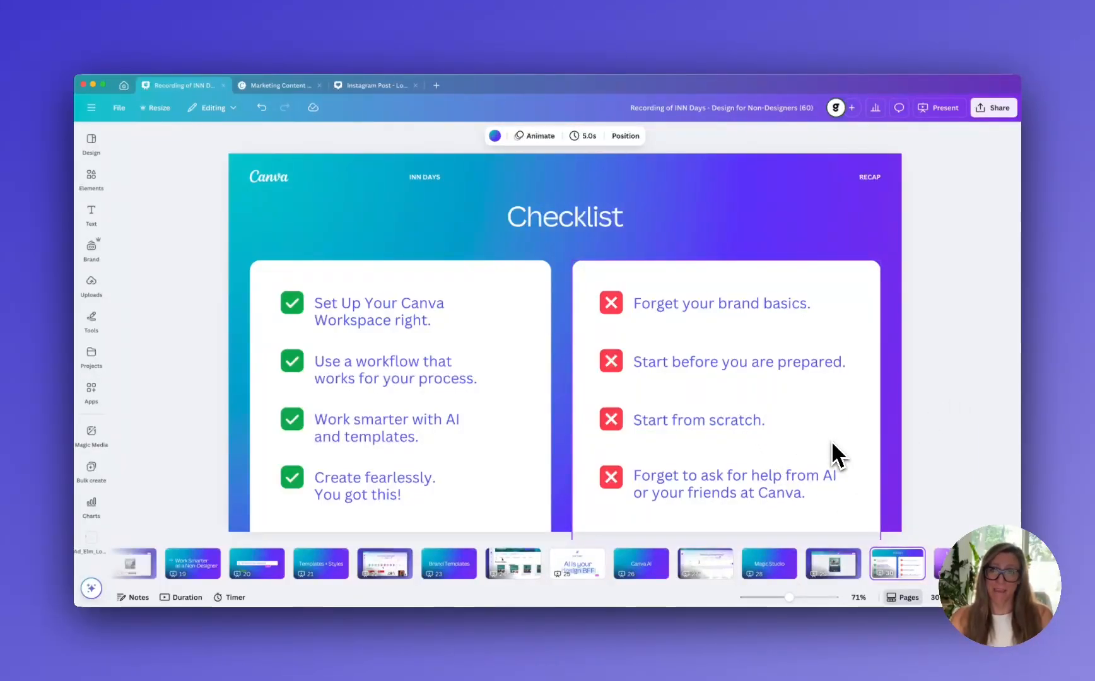
Show the "Canva is free for non-profits!" slide on page 31, followed by the closing "Thank you" slide on page 32
{"action": "scroll", "coordinate": [955, 563], "scroll_direction": "right", "scroll_amount": 1}
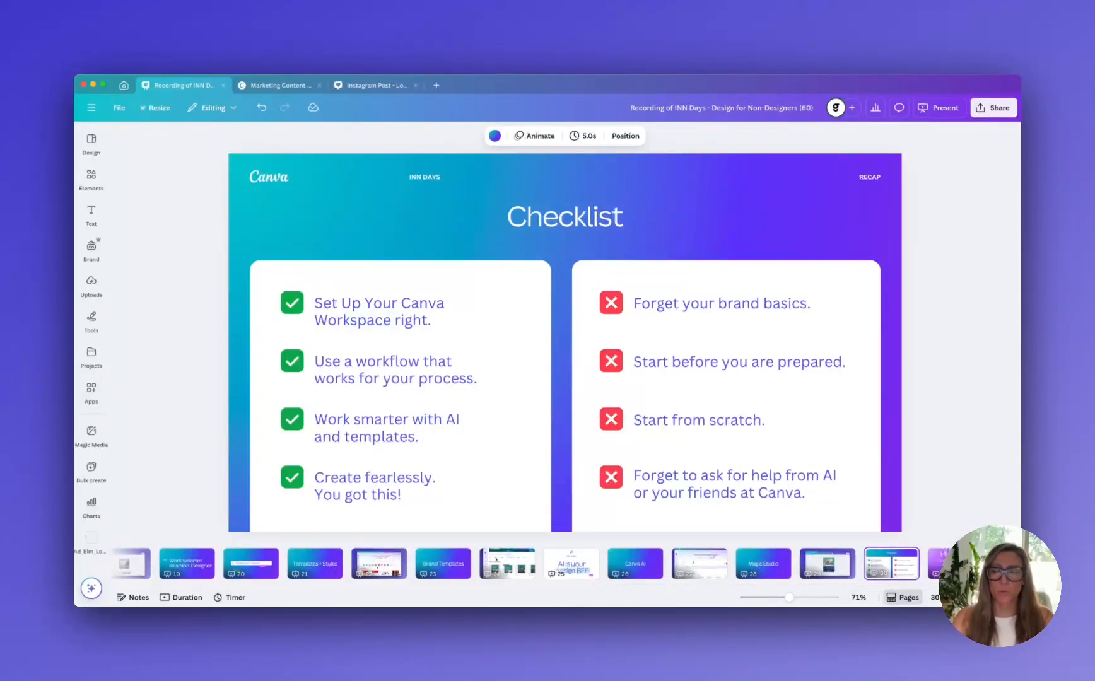
{"action": "scroll", "coordinate": [955, 563], "scroll_direction": "right", "scroll_amount": 1}
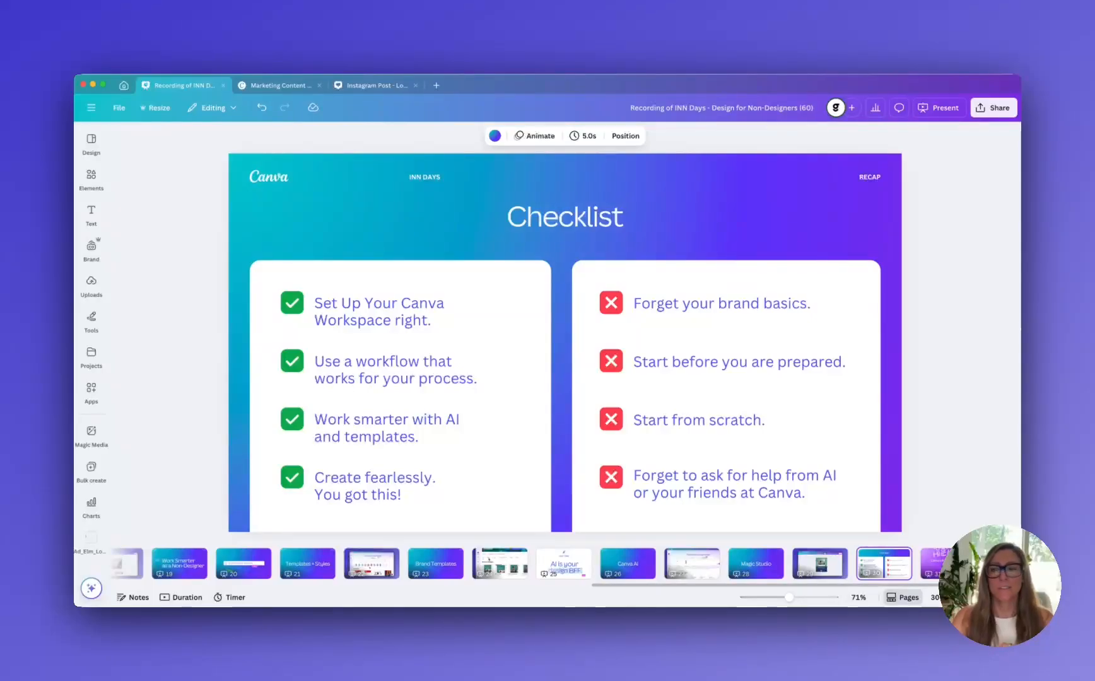
{"action": "left_click", "coordinate": [955, 563]}
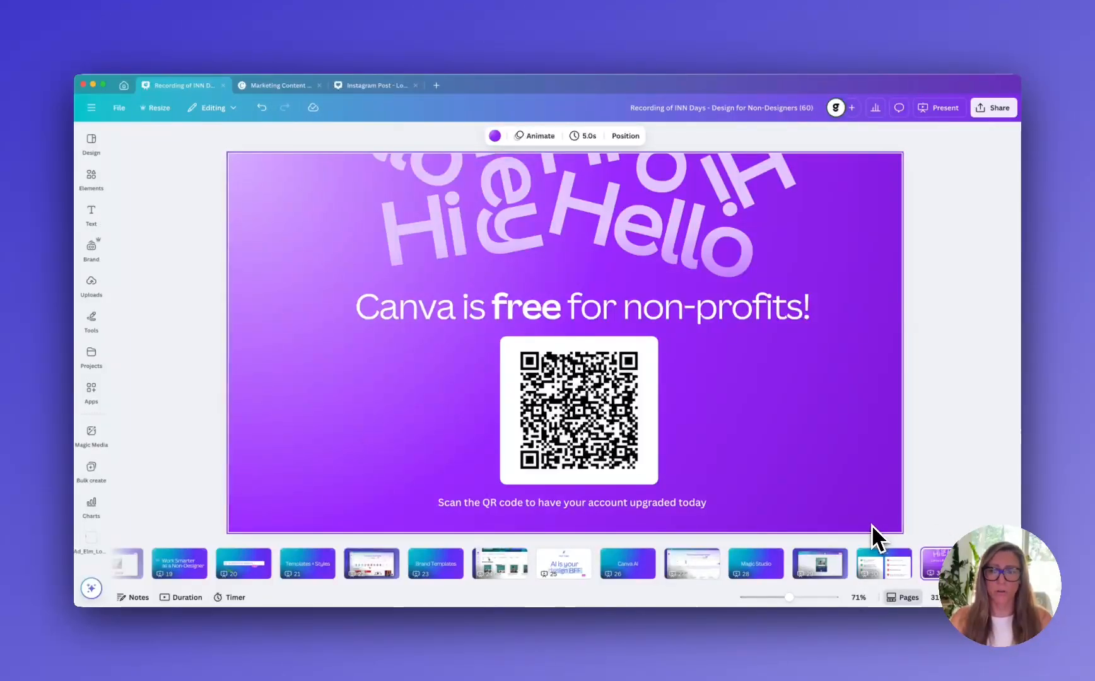
{"action": "scroll", "coordinate": [908, 564], "scroll_direction": "right", "scroll_amount": 2}
{"action": "left_click", "coordinate": [929, 570]}
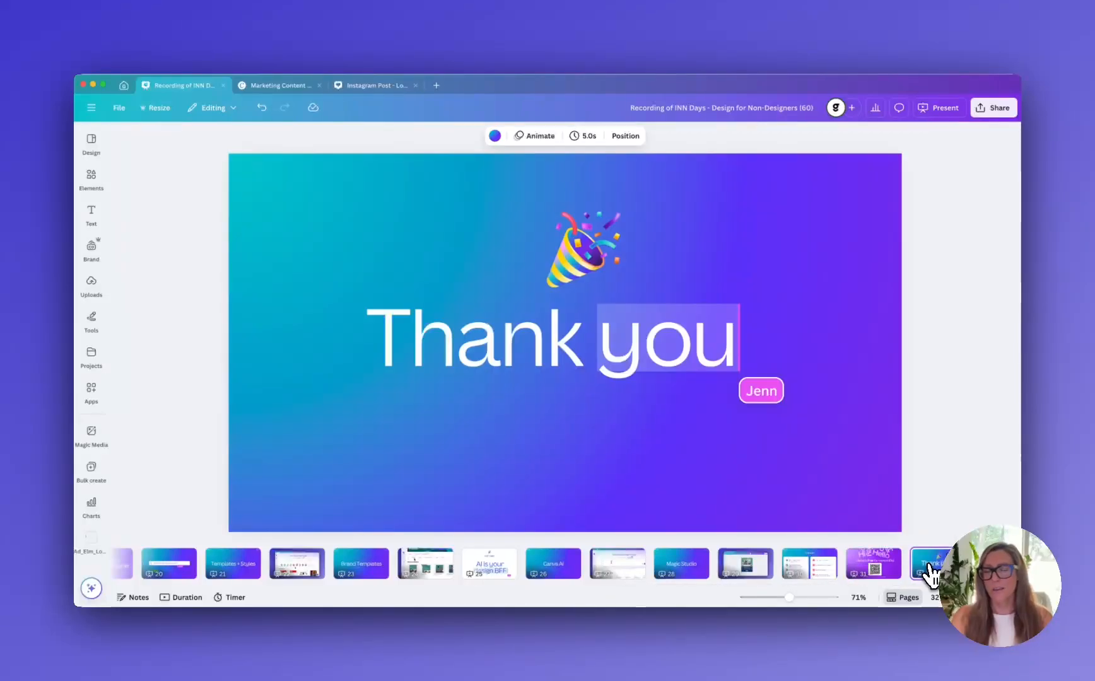